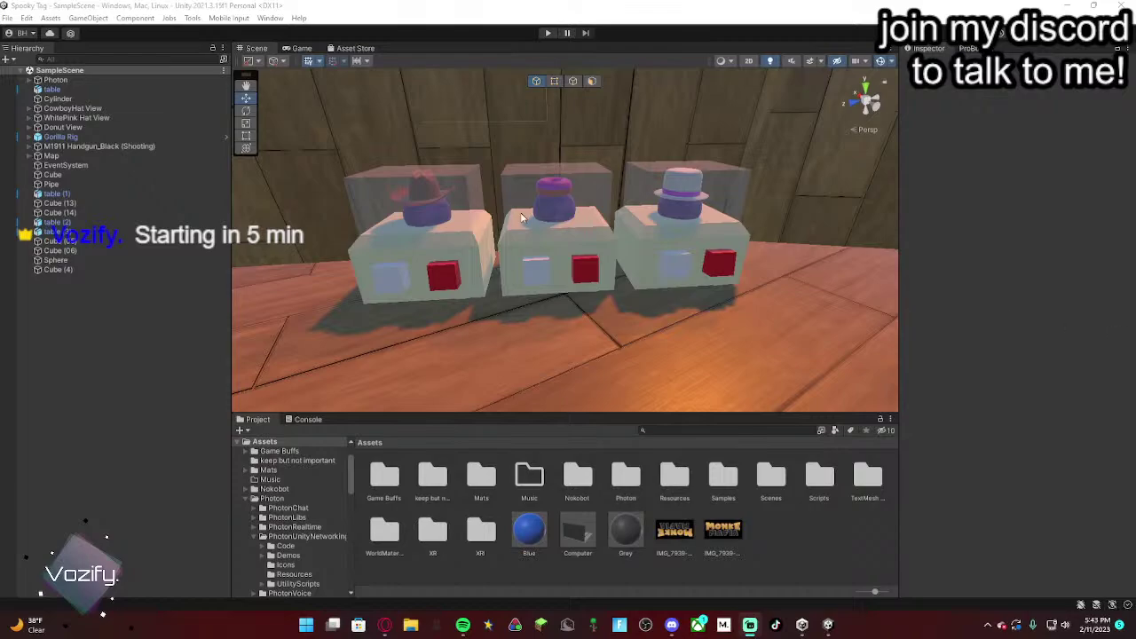
# Step: Survey the map from the hat stands past the lobby to the walled forest area
pyautogui.press('s')
pyautogui.moveTo(659, 255); pyautogui.dragTo(223, 314, button='right')
pyautogui.moveTo(612, 256); pyautogui.dragTo(485, 222, button='right')
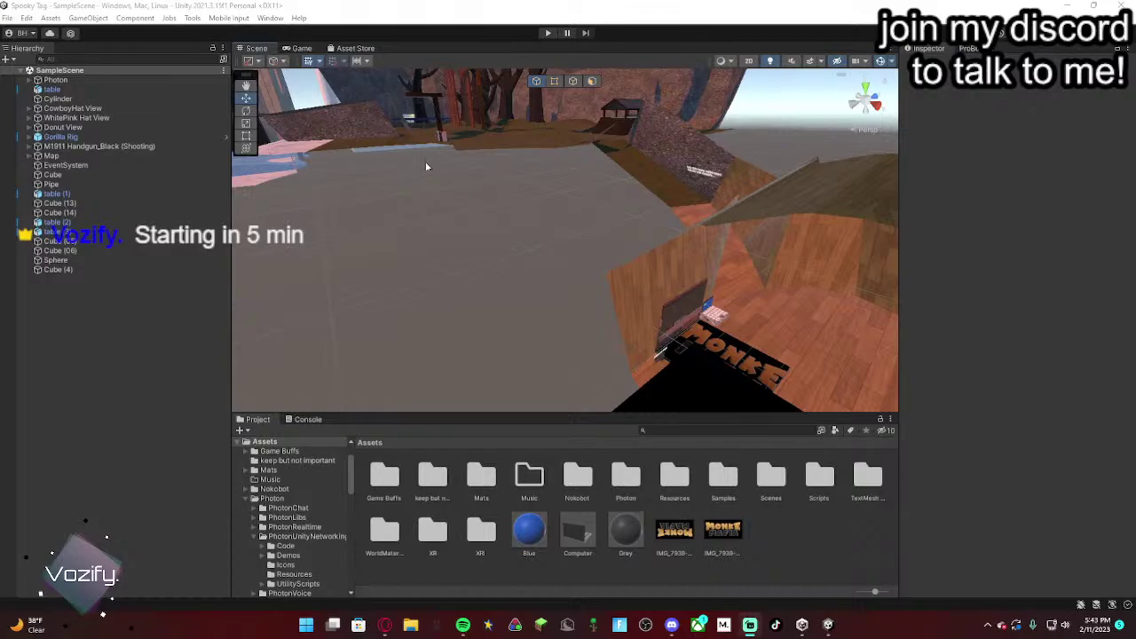
pyautogui.moveTo(590, 177); pyautogui.dragTo(522, 105, button='right')
pyautogui.press('w')
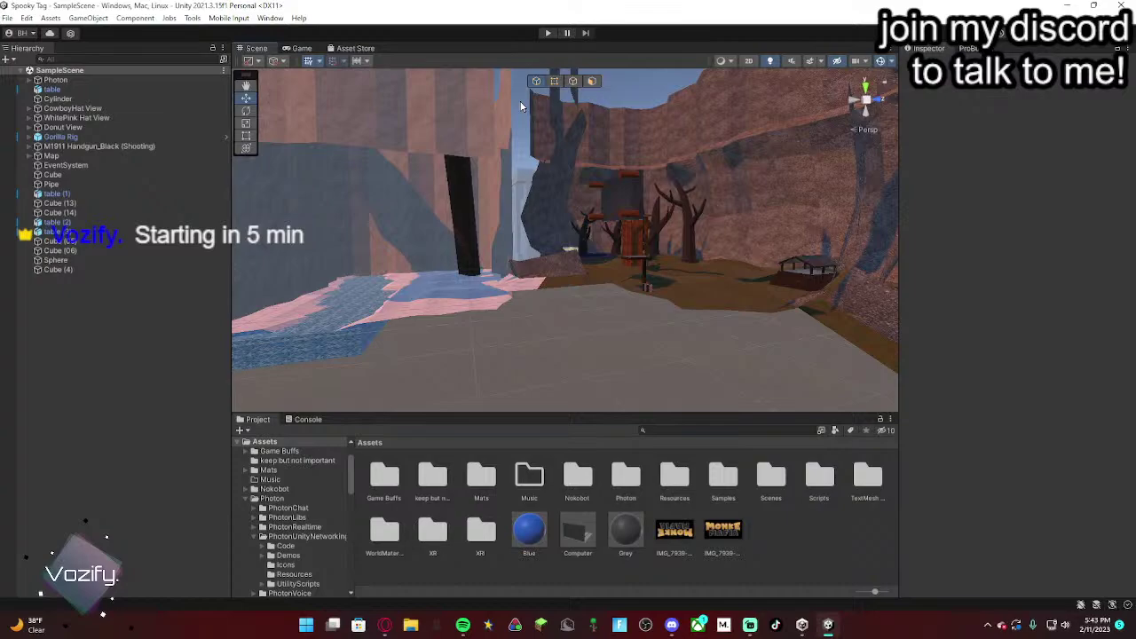
pyautogui.moveTo(616, 147); pyautogui.dragTo(773, 208, button='right')
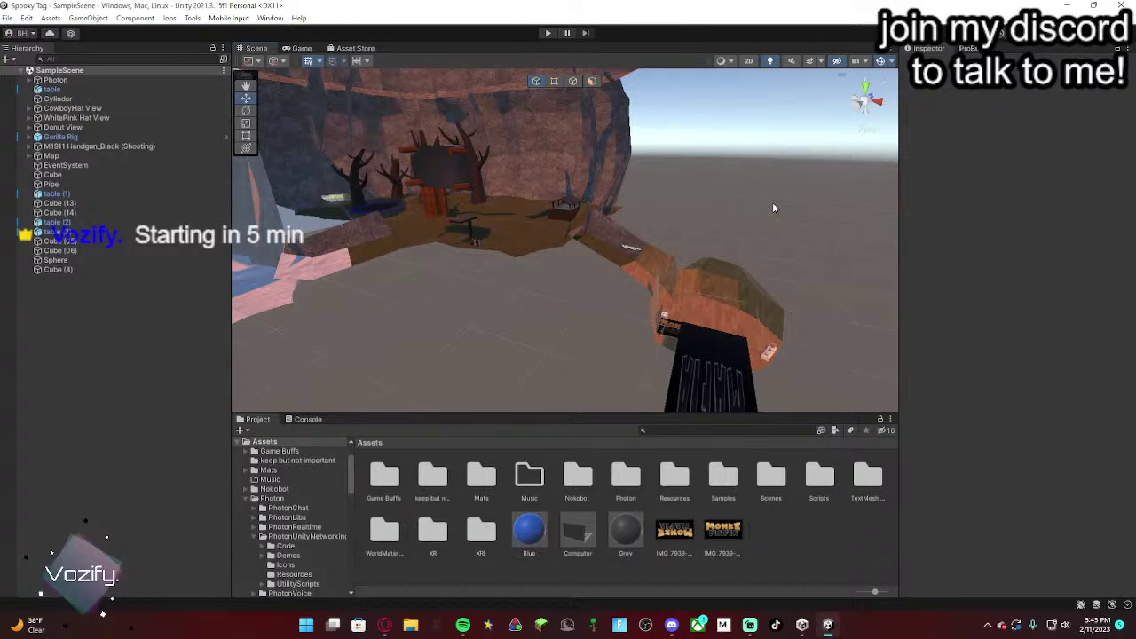
pyautogui.moveTo(708, 167); pyautogui.dragTo(679, 147, button='right')
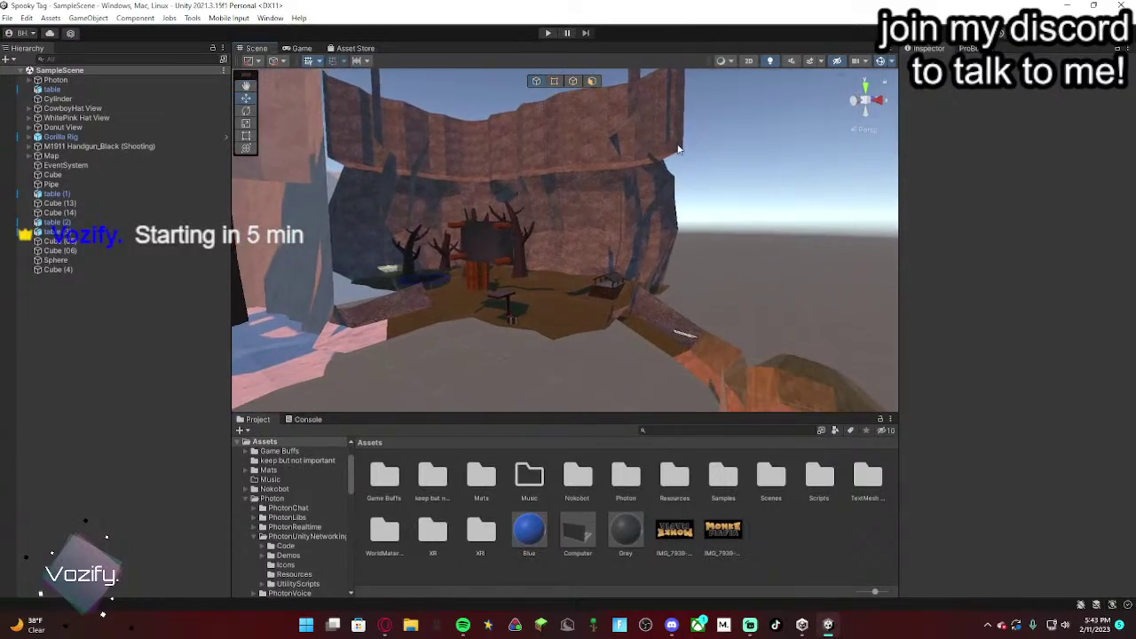
# Step: Select the canyon wall mesh around the forest area and switch to face selection
pyautogui.click(636, 224)
pyautogui.moveTo(635, 223); pyautogui.dragTo(628, 209, button='right')
pyautogui.click(573, 81)
pyautogui.moveTo(588, 115); pyautogui.dragTo(611, 122, button='right')
pyautogui.click(593, 83)
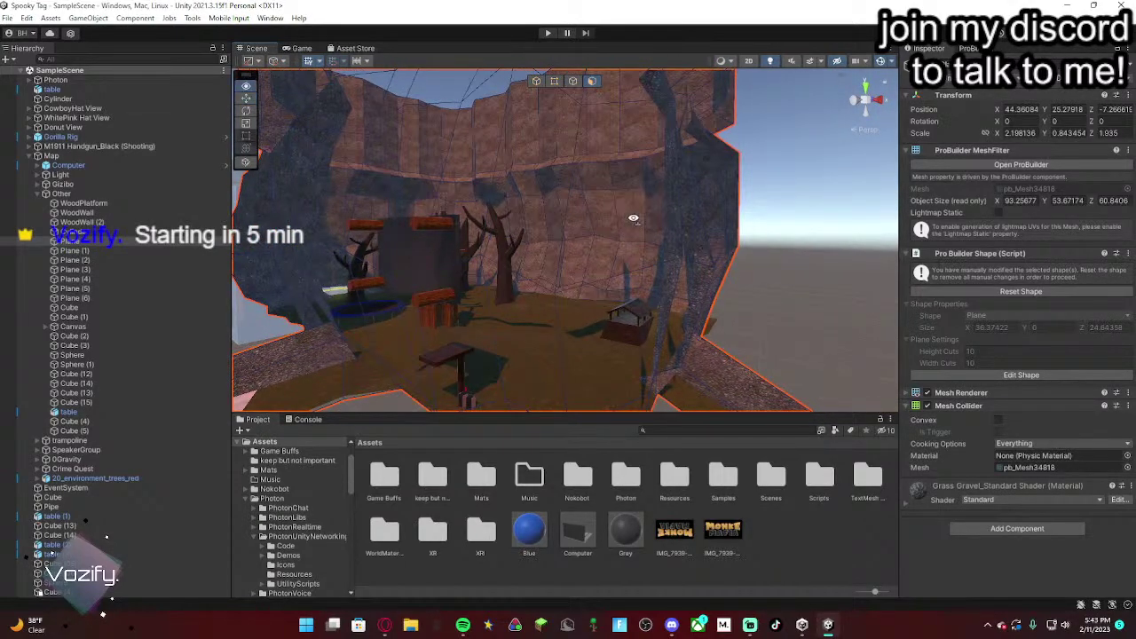
pyautogui.moveTo(632, 218); pyautogui.dragTo(732, 229, button='right')
pyautogui.click(642, 241)
pyautogui.press('w')
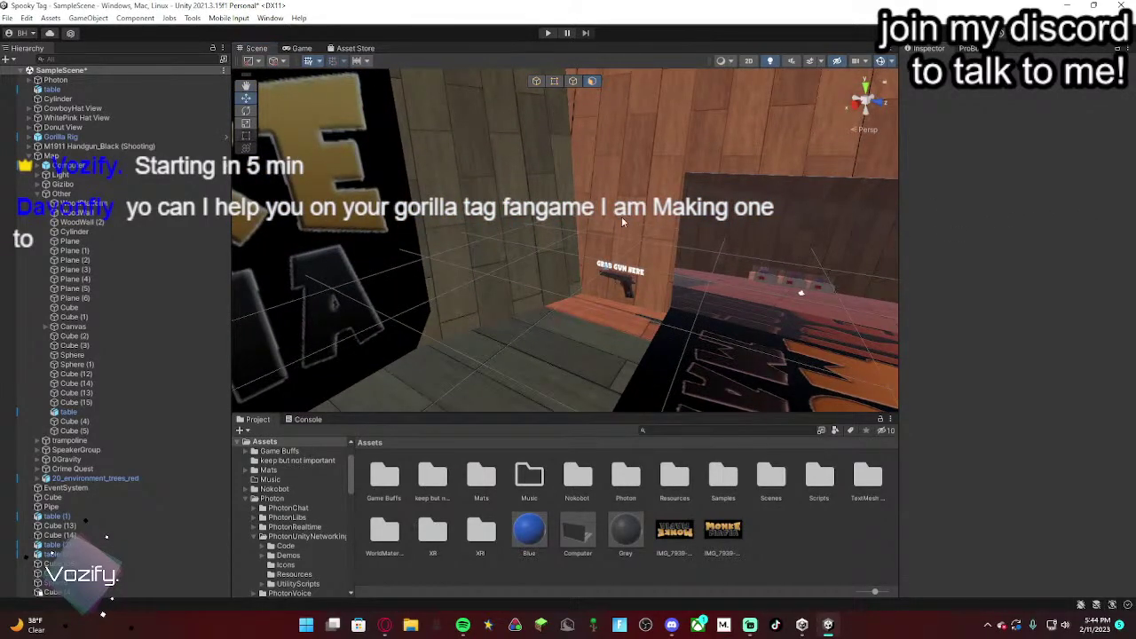
# Step: Reselect the canyon wall mesh and lower the upper edge of the wall section near the roofed shelter
pyautogui.moveTo(623, 222); pyautogui.dragTo(439, 228, button='right')
pyautogui.click(652, 129)
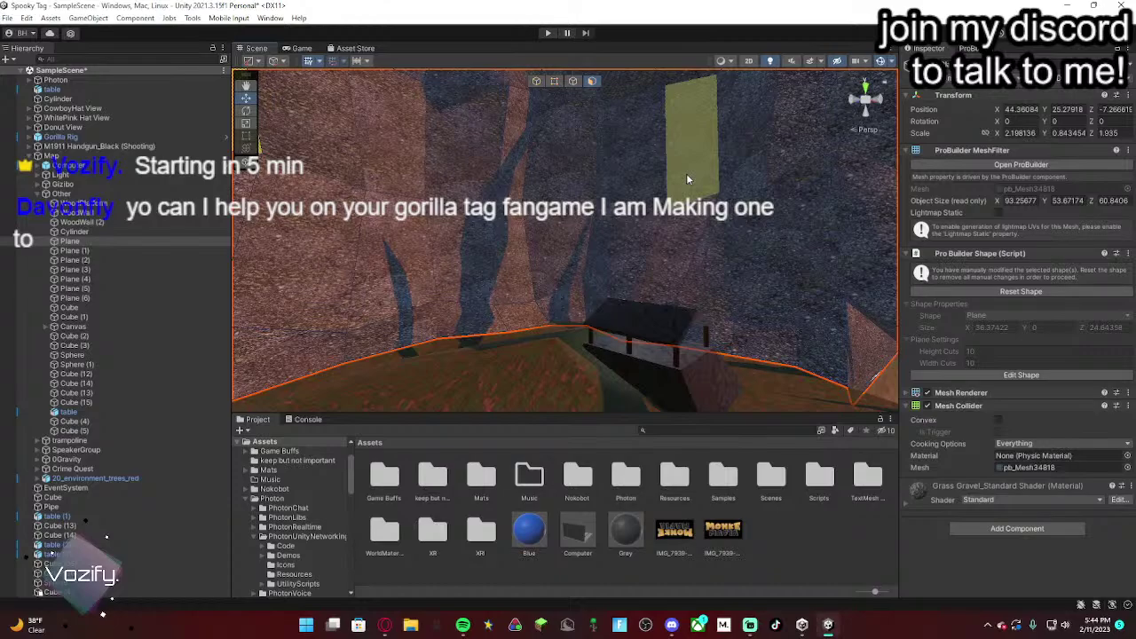
pyautogui.moveTo(686, 178); pyautogui.dragTo(721, 180, button='right')
pyautogui.click(573, 81)
pyautogui.moveTo(613, 179); pyautogui.dragTo(655, 183, button='right')
pyautogui.click(657, 184)
pyautogui.click(571, 165)
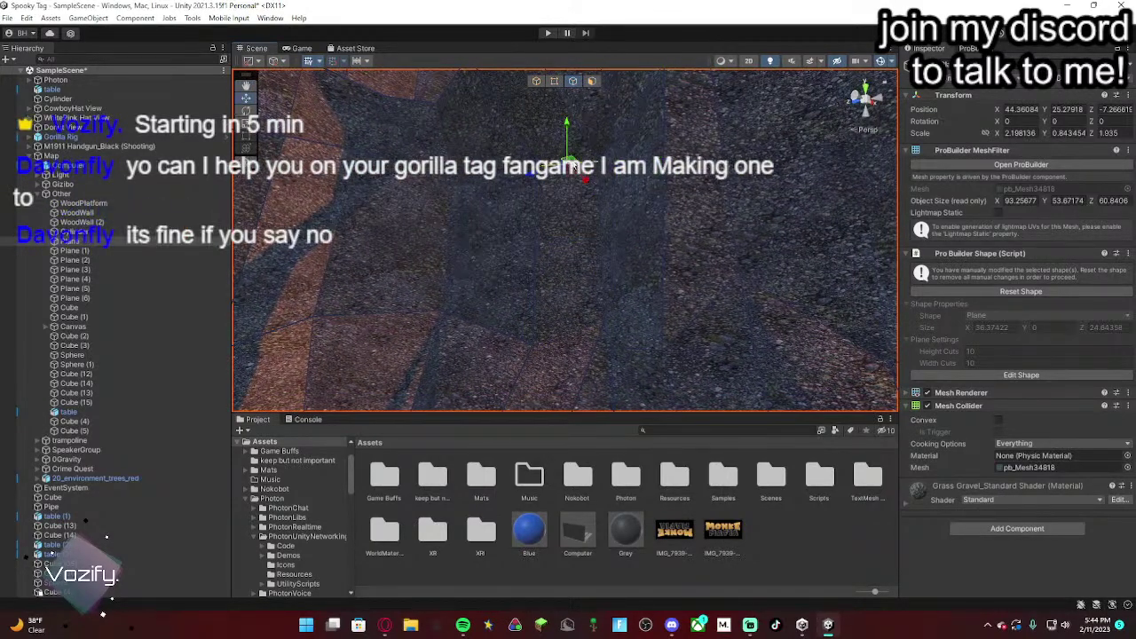
pyautogui.moveTo(566, 132); pyautogui.dragTo(558, 204)
pyautogui.moveTo(562, 209); pyautogui.dragTo(506, 206, button='right')
pyautogui.moveTo(656, 152); pyautogui.dragTo(654, 188)
# Step: Delete the small rectangular face in the canyon wall corner to cut an opening
pyautogui.click(592, 81)
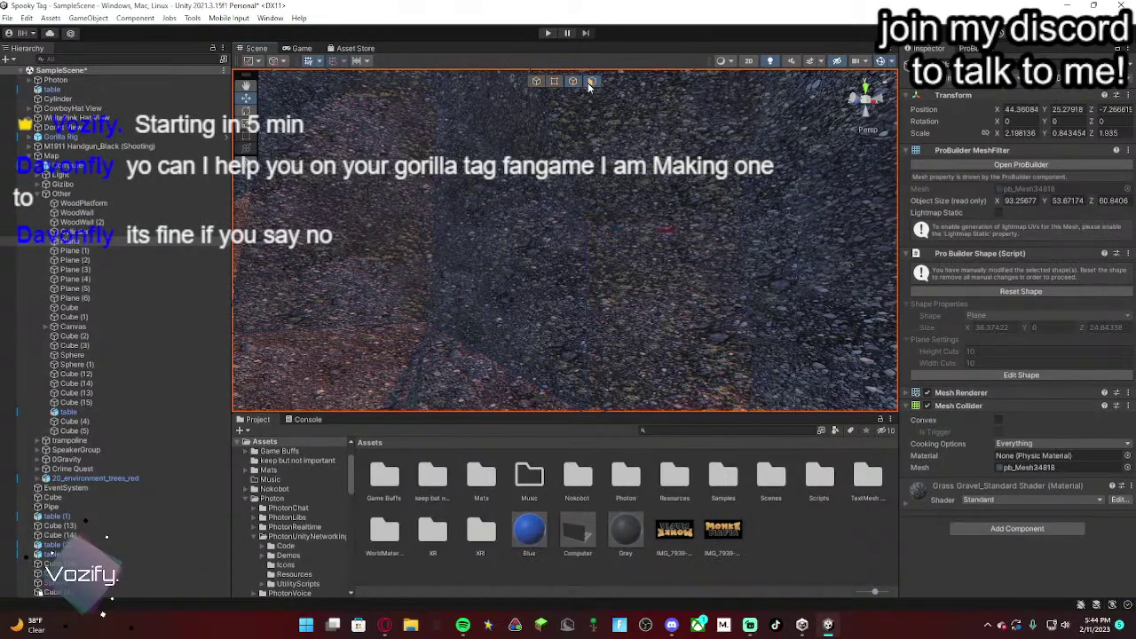
pyautogui.click(688, 280)
pyautogui.moveTo(689, 284); pyautogui.dragTo(792, 370, button='right')
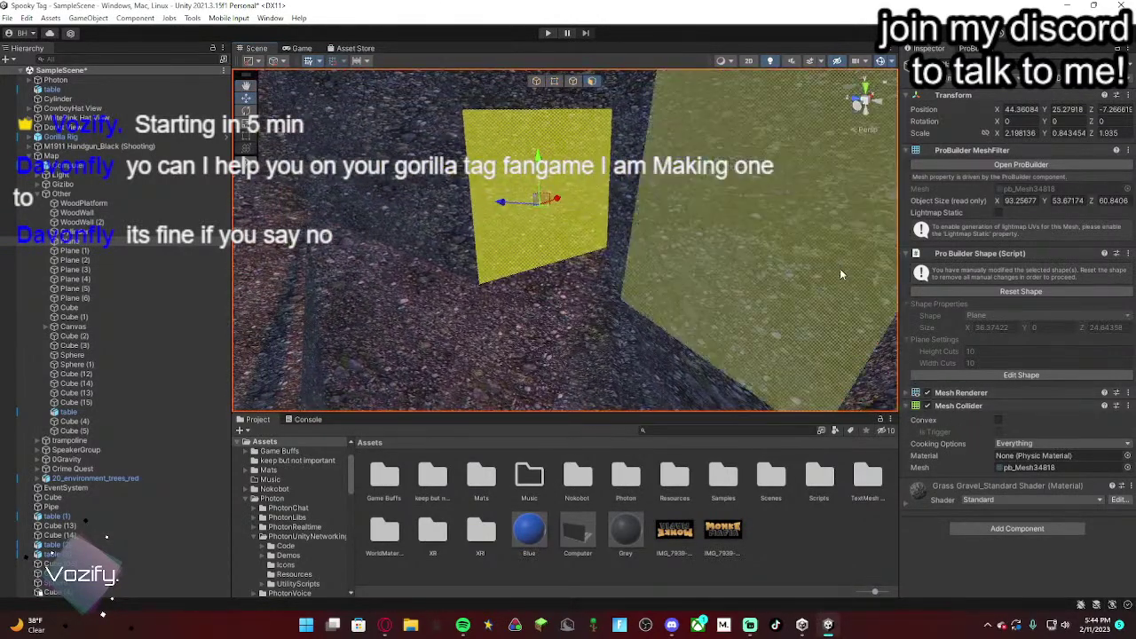
pyautogui.click(966, 49)
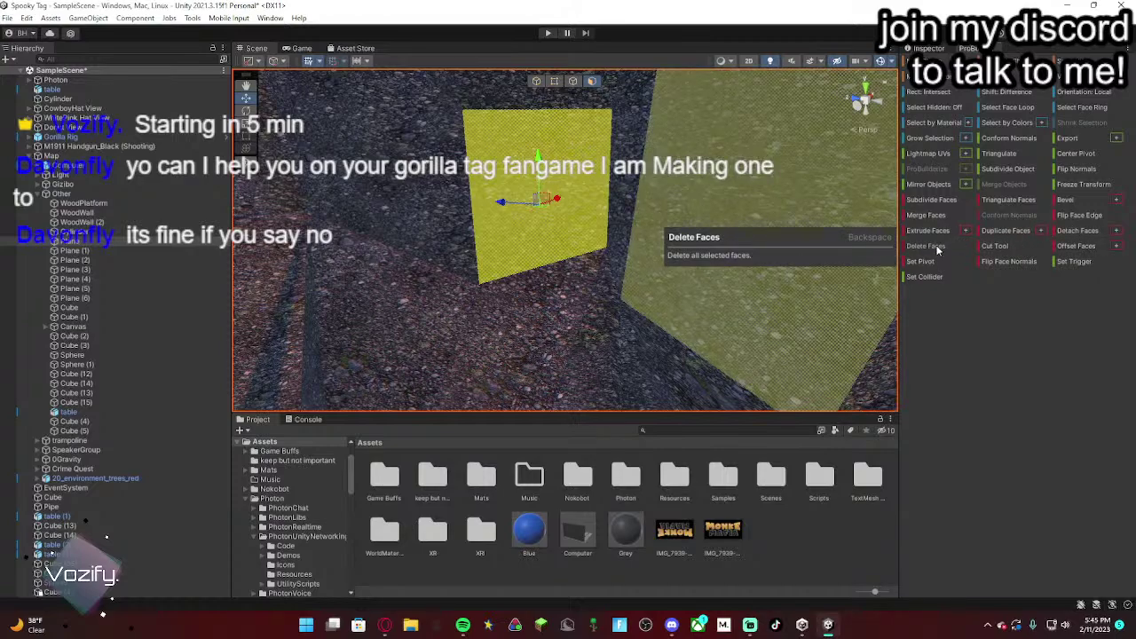
pyautogui.click(928, 245)
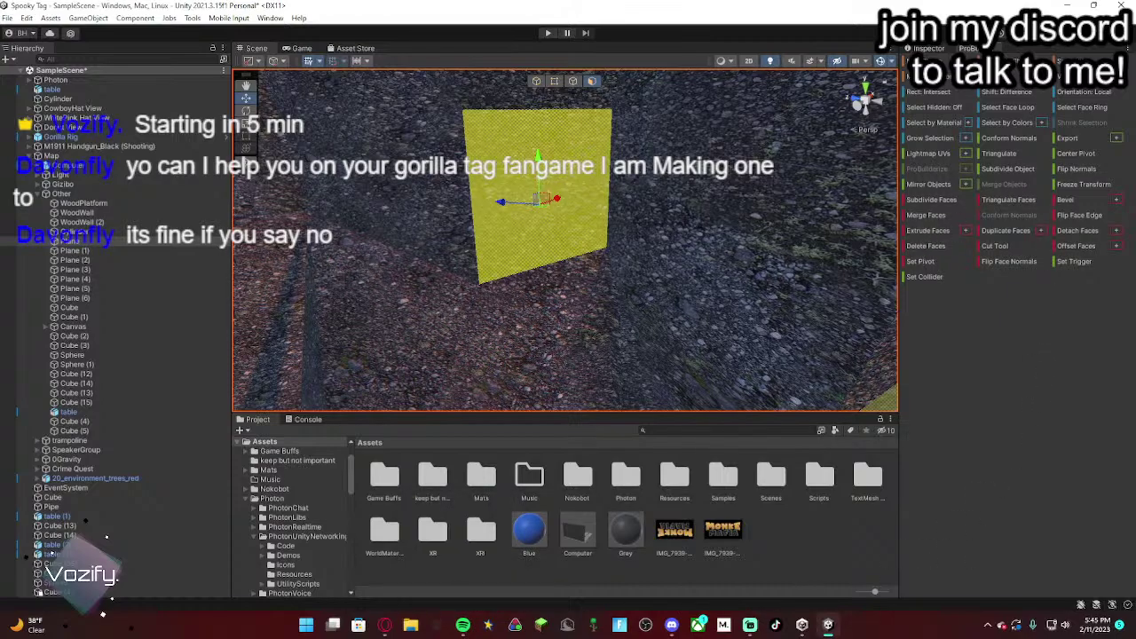
pyautogui.hotkey('ctrl', 'z')
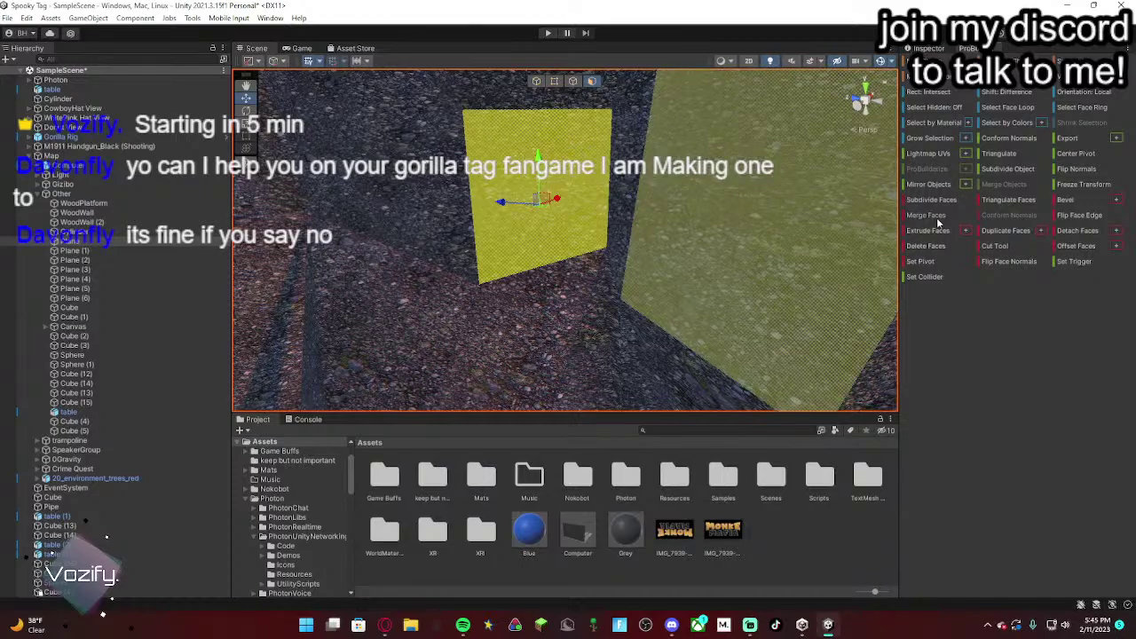
pyautogui.click(928, 248)
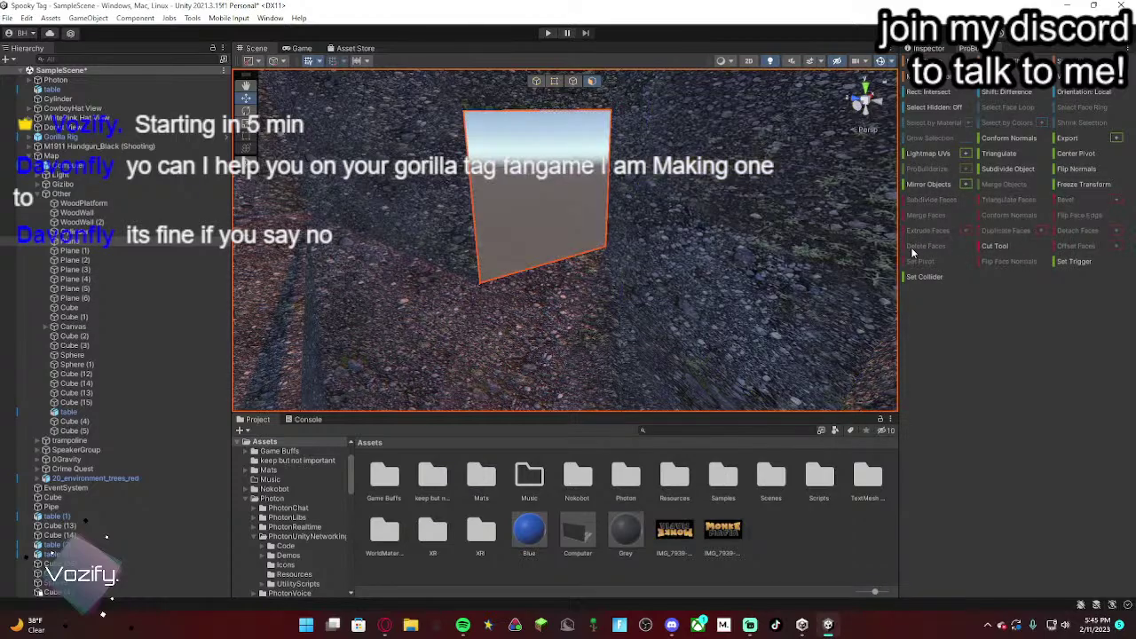
# Step: Select all border edges of the wall opening and extrude them outward into a long tunnel
pyautogui.press('w')
pyautogui.moveTo(653, 275); pyautogui.dragTo(692, 228, button='right')
pyautogui.click(610, 252)
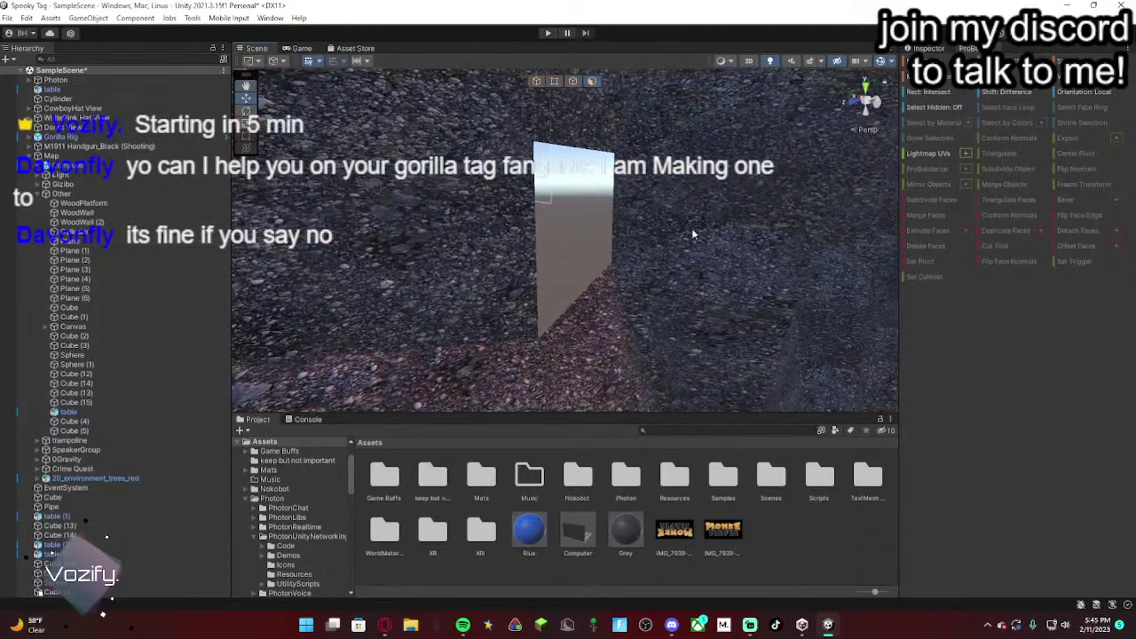
pyautogui.hotkey('ctrl', 'z')
pyautogui.click(573, 81)
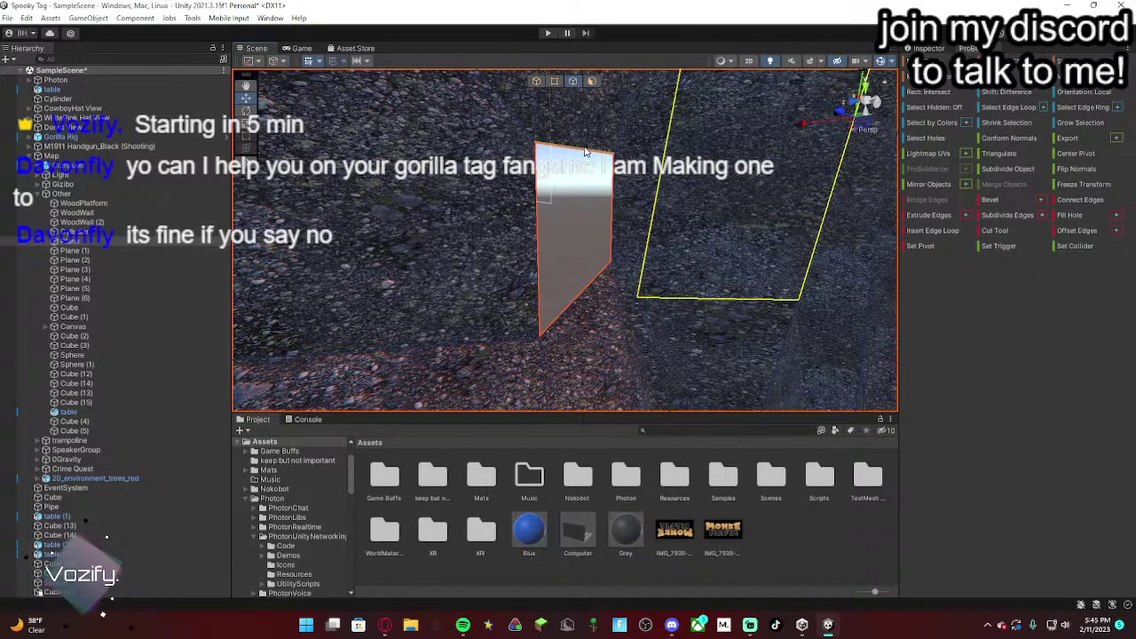
pyautogui.click(592, 283)
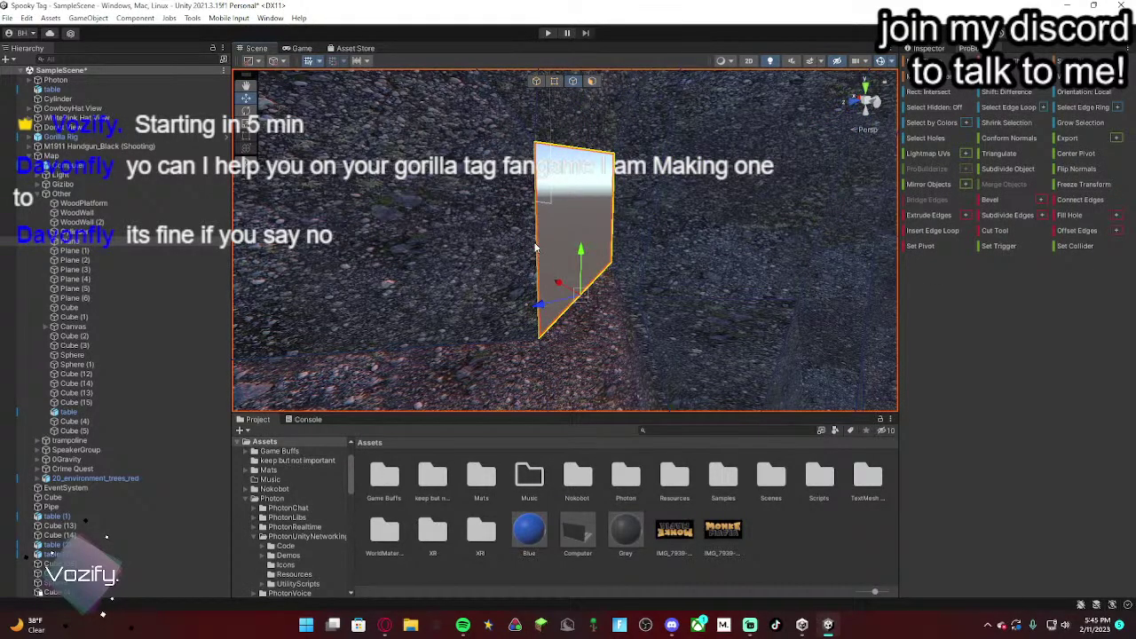
pyautogui.moveTo(534, 229); pyautogui.dragTo(923, 241, button='right')
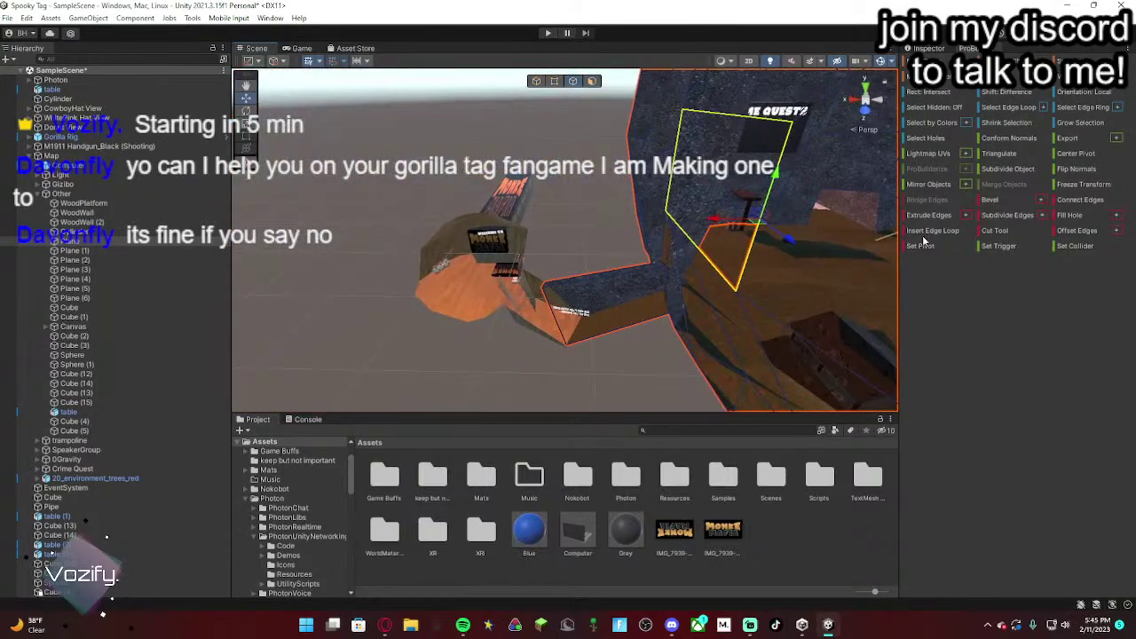
pyautogui.keyDown('shift'); pyautogui.moveTo(764, 227); pyautogui.dragTo(96, 292); pyautogui.keyUp('shift')
# Step: Reposition the border edges at the tunnel's open far end, shifting them sideways and down
pyautogui.moveTo(306, 250); pyautogui.dragTo(594, 224, button='right')
pyautogui.moveTo(575, 228); pyautogui.dragTo(456, 235)
pyautogui.moveTo(455, 235); pyautogui.dragTo(579, 276, button='right')
pyautogui.moveTo(578, 275); pyautogui.dragTo(596, 327)
pyautogui.moveTo(641, 300); pyautogui.dragTo(716, 197, button='right')
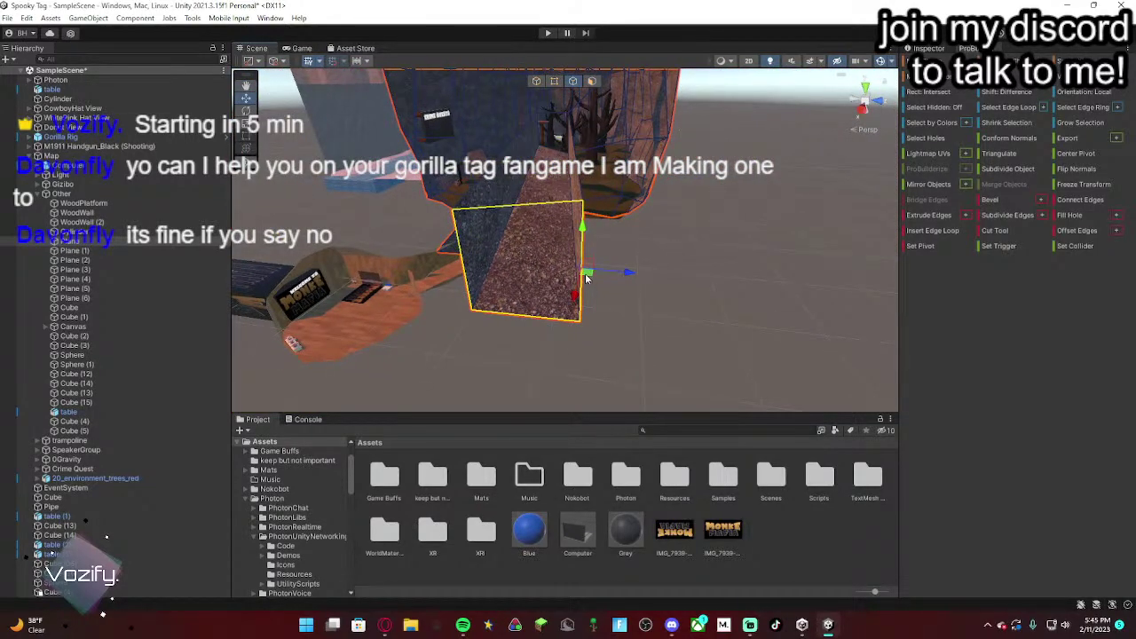
# Step: Select the tunnel's side wall face and move it outward
pyautogui.click(597, 303)
pyautogui.moveTo(596, 300); pyautogui.dragTo(561, 122, button='right')
pyautogui.click(592, 81)
pyautogui.click(618, 240)
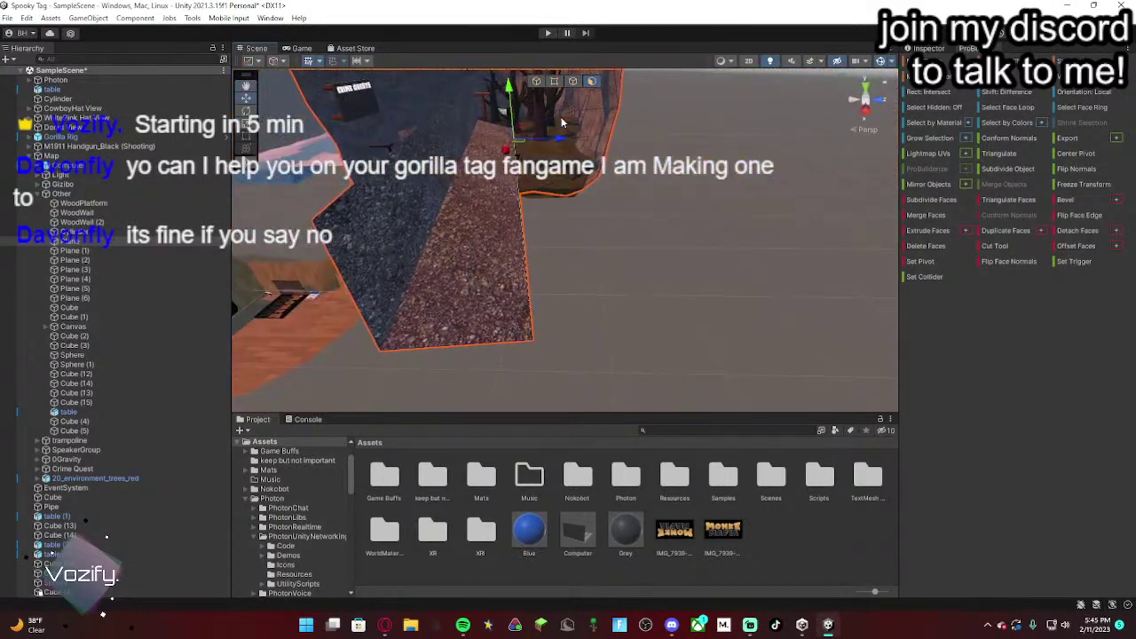
pyautogui.moveTo(564, 141); pyautogui.dragTo(773, 204)
pyautogui.moveTo(763, 231); pyautogui.dragTo(666, 190, button='right')
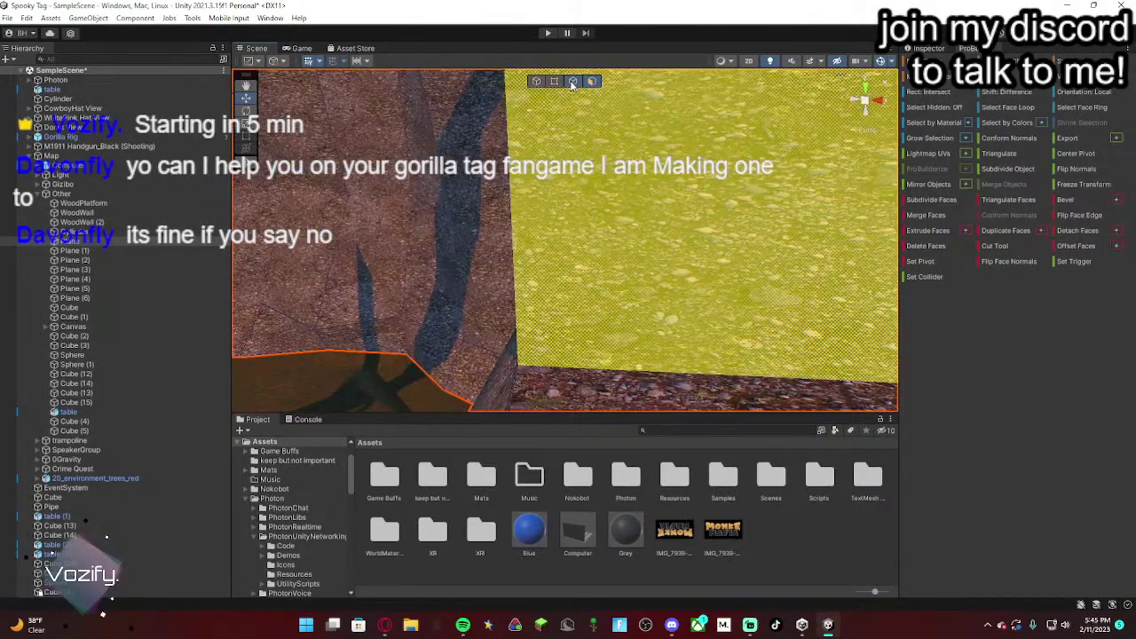
# Step: Try to extrude the upper, end and lower edges of the tunnel's side wall
pyautogui.click(573, 82)
pyautogui.moveTo(648, 133); pyautogui.dragTo(765, 154, button='right')
pyautogui.click(669, 223)
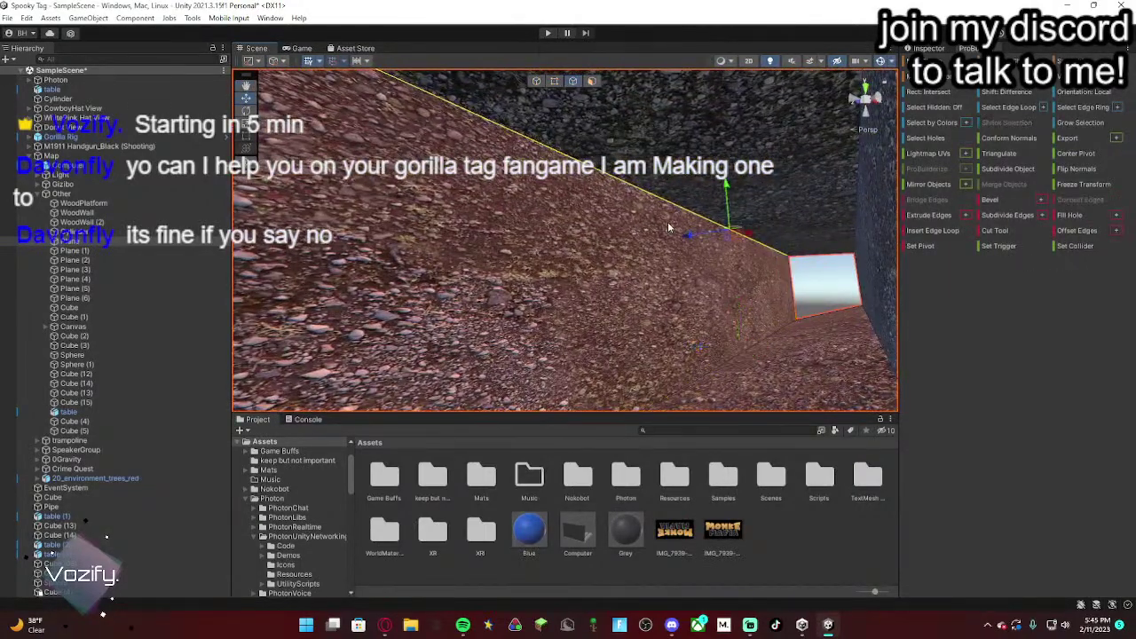
pyautogui.keyDown('shift'); pyautogui.click(788, 283); pyautogui.keyUp('shift')
pyautogui.keyDown('shift'); pyautogui.click(754, 343); pyautogui.keyUp('shift')
pyautogui.moveTo(748, 270); pyautogui.dragTo(578, 143, button='right')
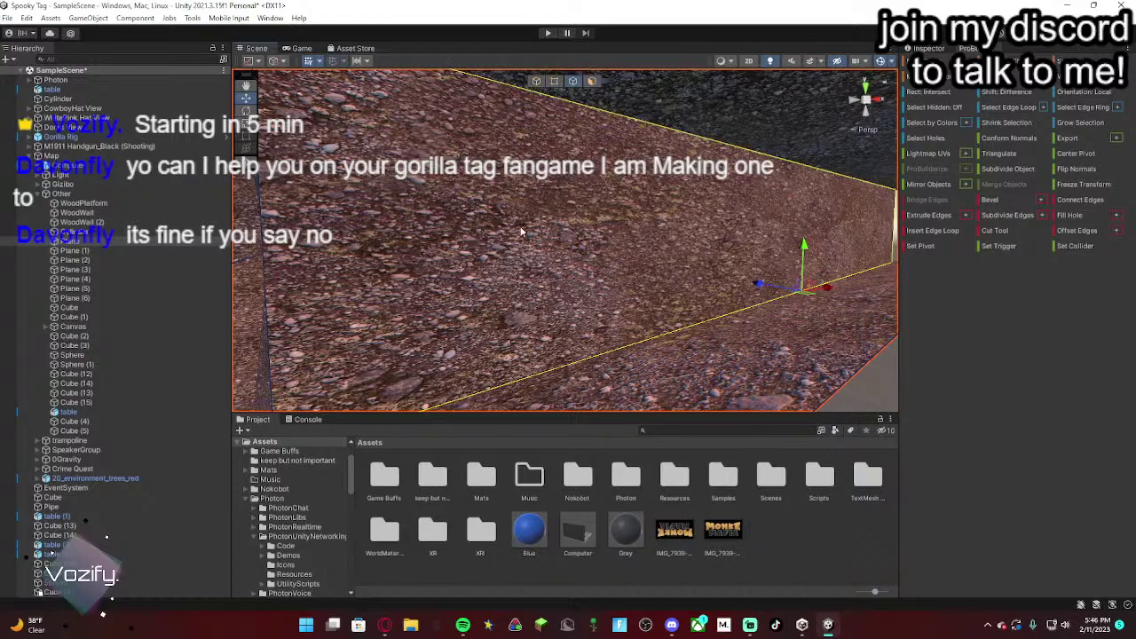
pyautogui.moveTo(857, 185); pyautogui.dragTo(1047, 267, button='right')
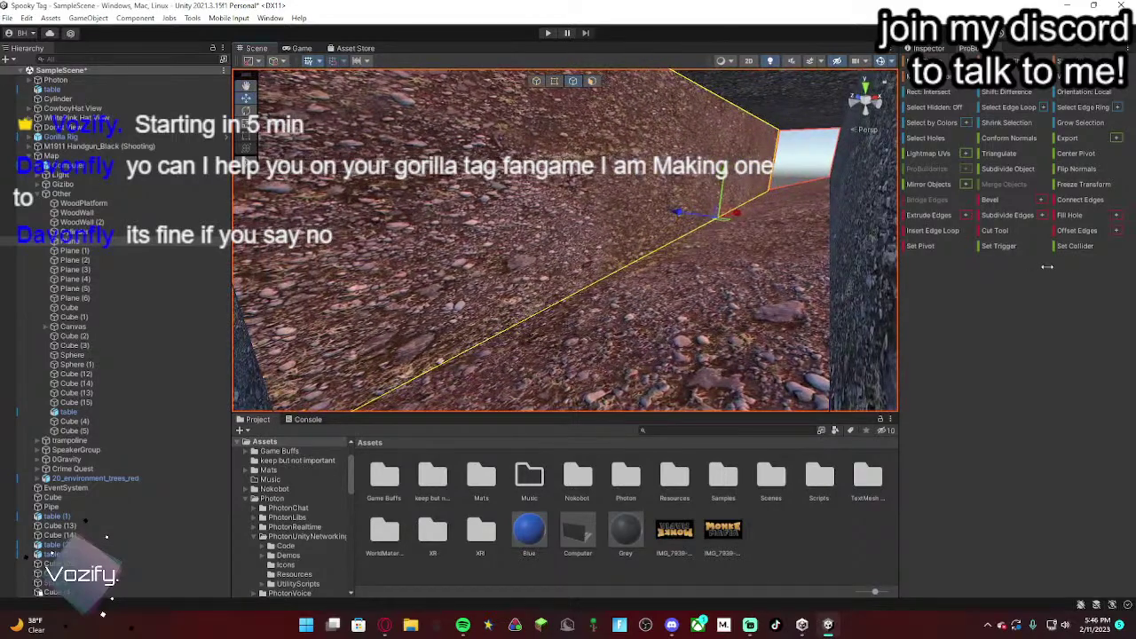
pyautogui.click(939, 217)
pyautogui.moveTo(728, 164); pyautogui.dragTo(727, 164)
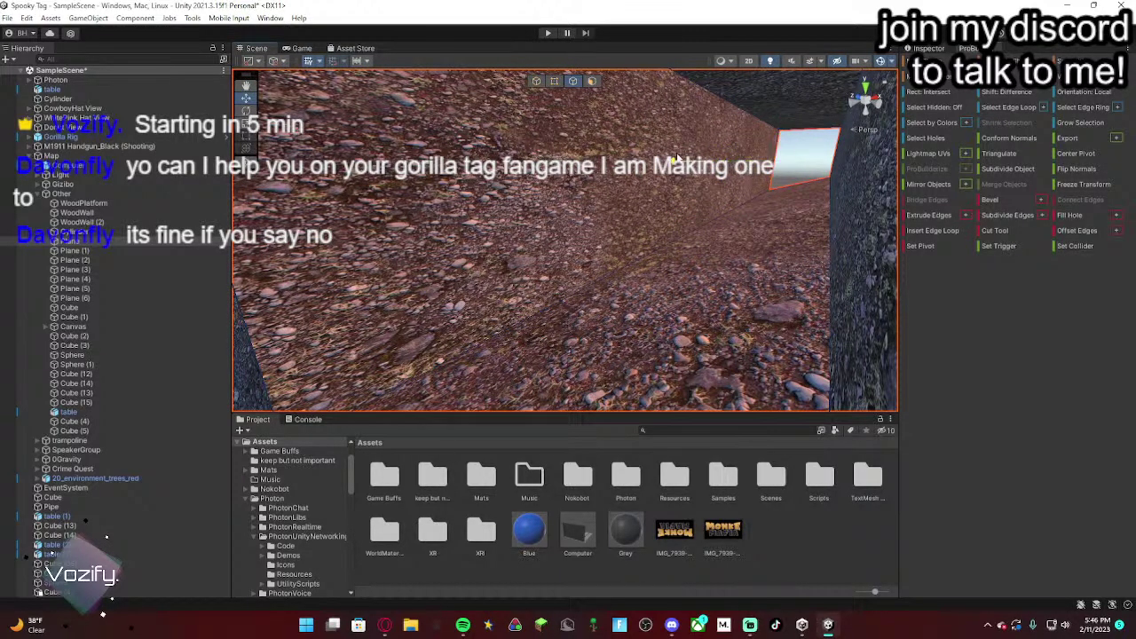
# Step: Inspect the tunnel's entrance, interior, open end and outer shape
pyautogui.click(774, 147)
pyautogui.moveTo(774, 147); pyautogui.dragTo(600, 191, button='right')
pyautogui.click(573, 80)
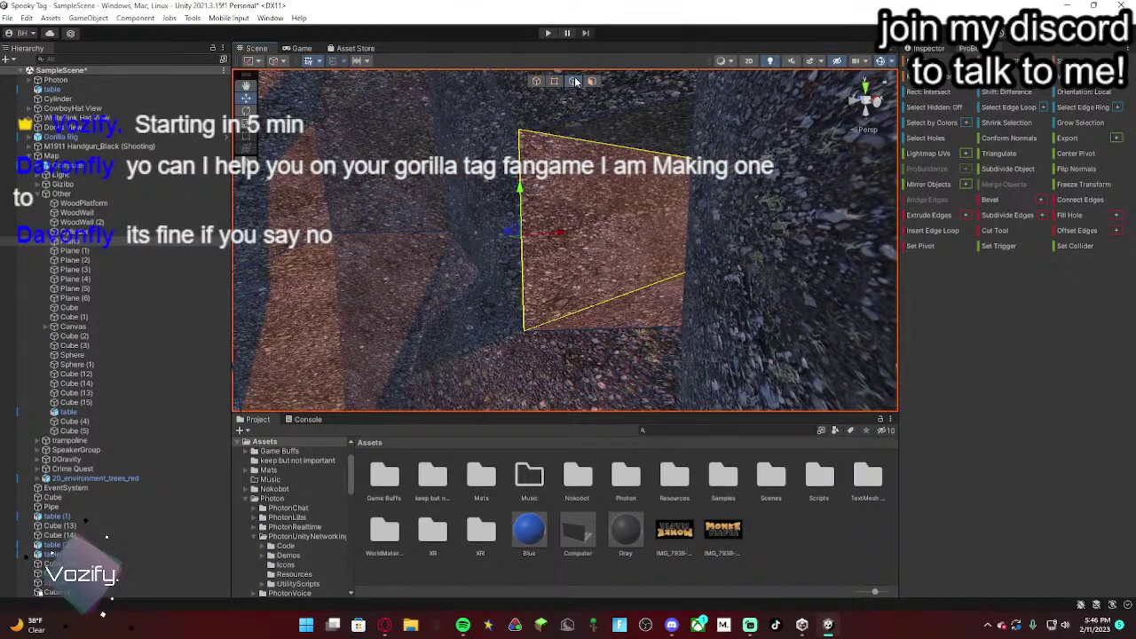
pyautogui.moveTo(715, 219); pyautogui.dragTo(686, 228, button='right')
pyautogui.moveTo(610, 218); pyautogui.dragTo(684, 207, button='right')
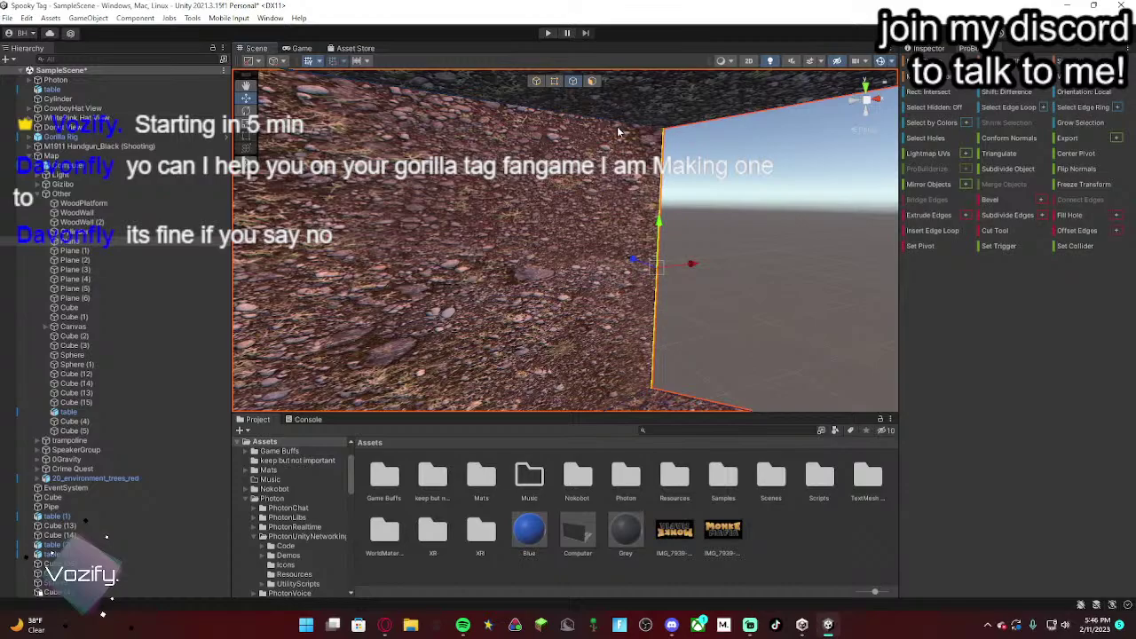
pyautogui.moveTo(632, 153); pyautogui.dragTo(726, 339, button='right')
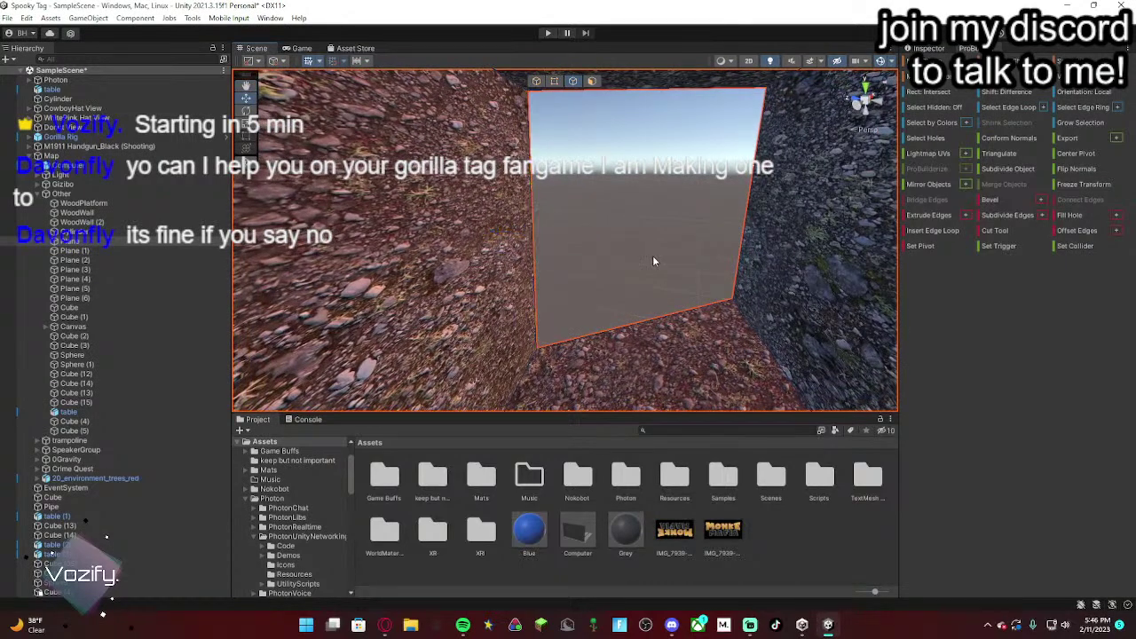
pyautogui.moveTo(654, 261); pyautogui.dragTo(708, 238, button='right')
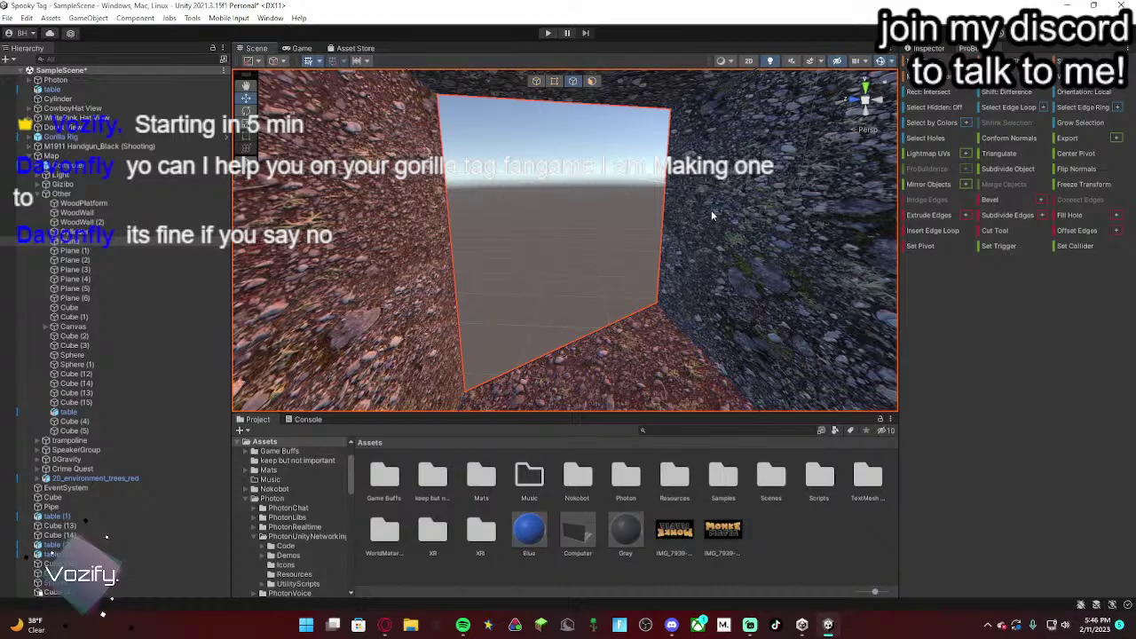
pyautogui.click(711, 210)
pyautogui.moveTo(711, 211); pyautogui.dragTo(18, 208, button='right')
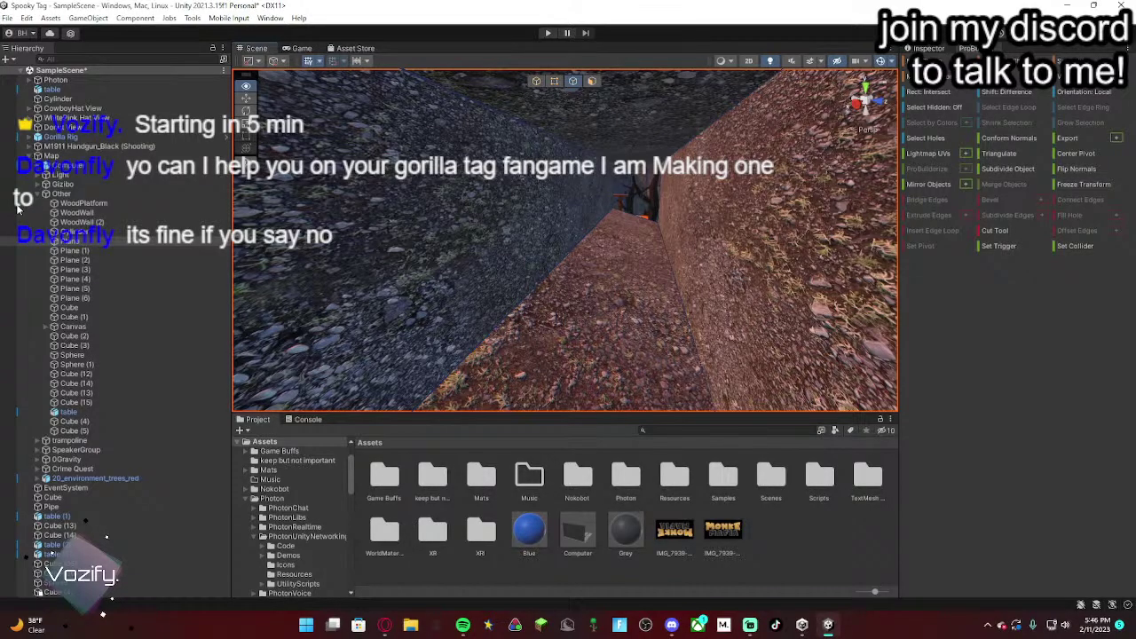
pyautogui.moveTo(16, 206); pyautogui.dragTo(18, 209, button='right')
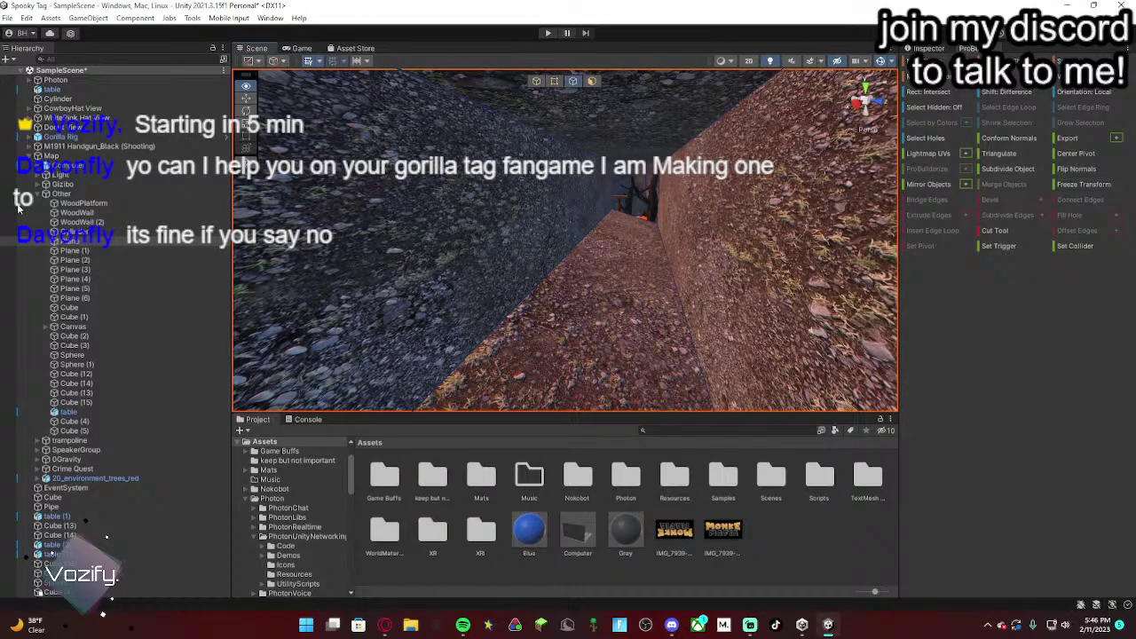
pyautogui.moveTo(568, 286); pyautogui.dragTo(440, 396, button='right')
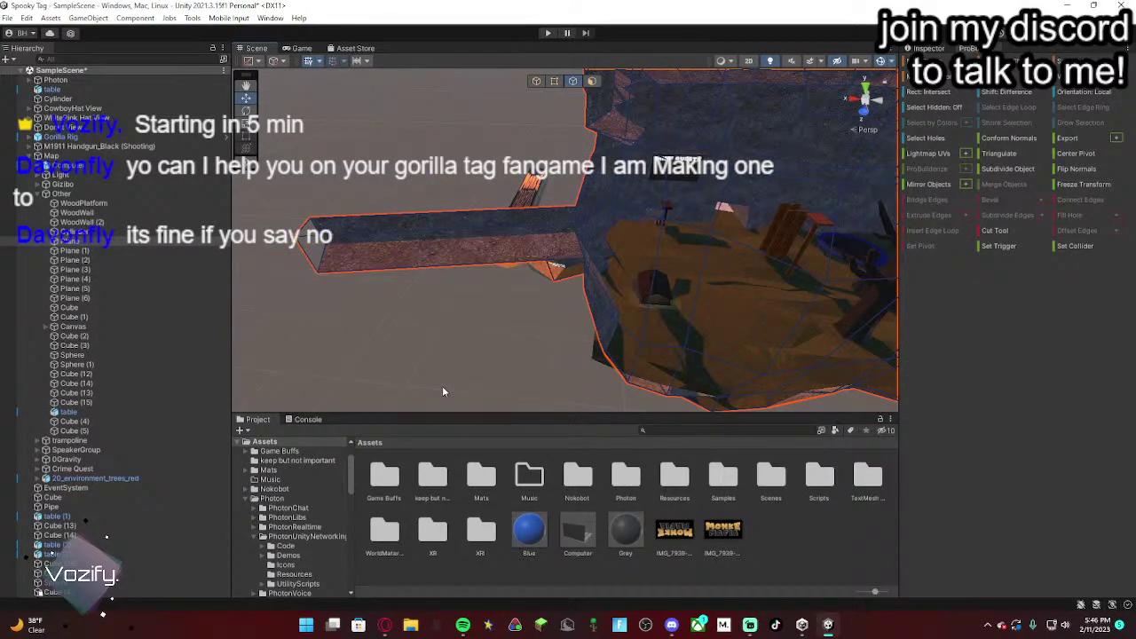
# Step: Pull the border edges of the tunnel's open end back to the canyon wall
pyautogui.moveTo(444, 391); pyautogui.dragTo(220, 185, button='right')
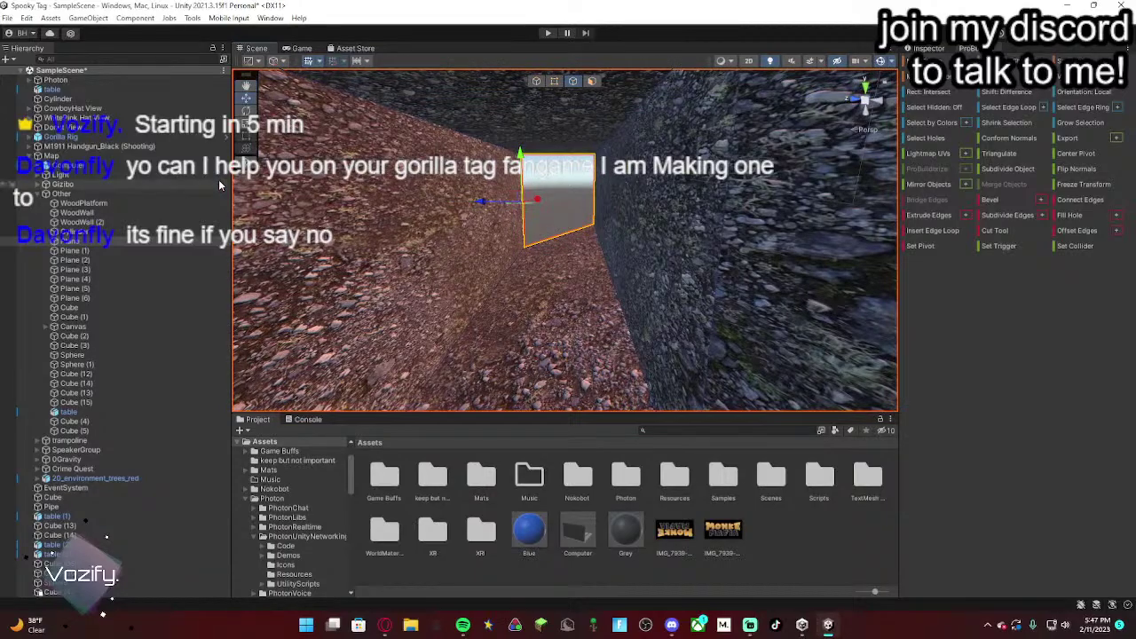
pyautogui.moveTo(497, 191); pyautogui.dragTo(531, 237, button='right')
pyautogui.moveTo(469, 235); pyautogui.dragTo(524, 222)
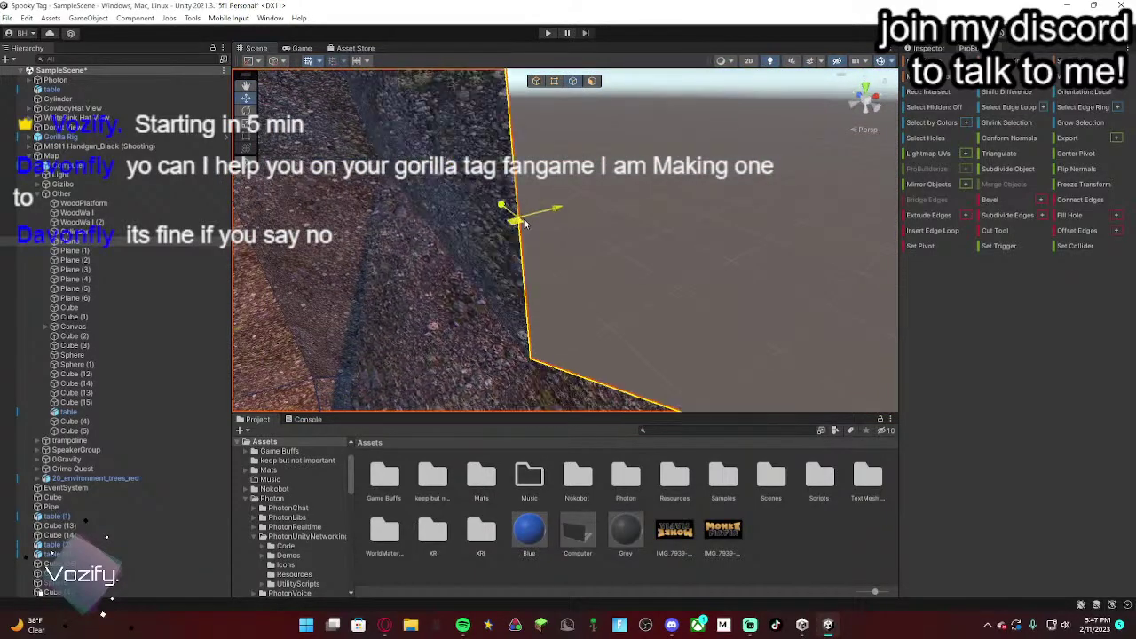
pyautogui.moveTo(523, 224); pyautogui.dragTo(675, 269, button='right')
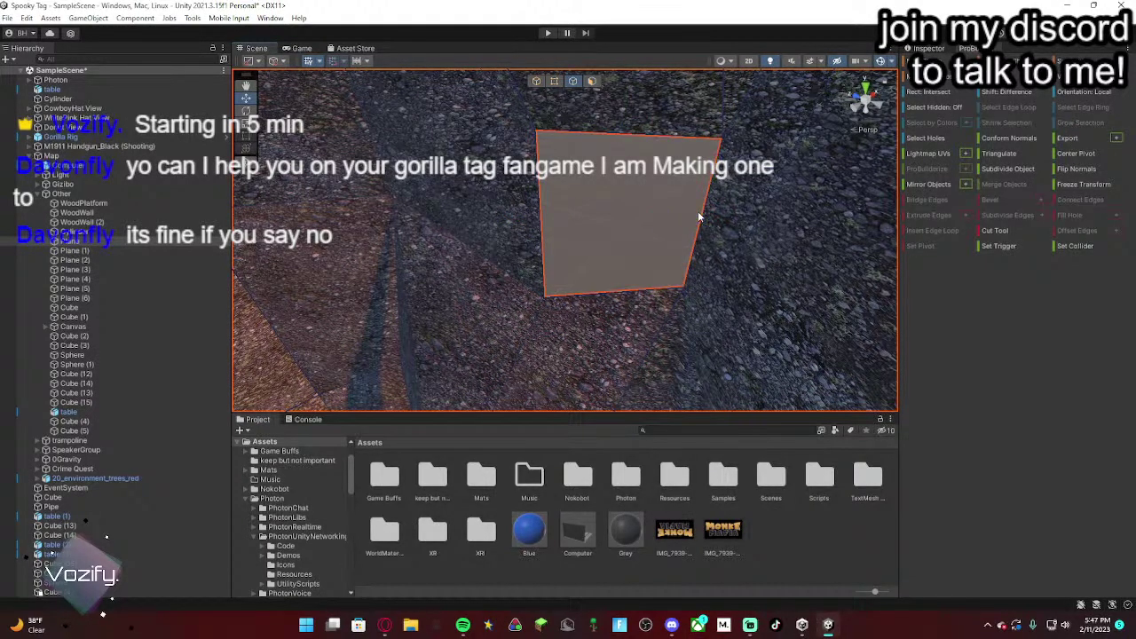
# Step: Undo the removal of the face covering the wall opening and try to move that face
pyautogui.click(700, 216)
pyautogui.hotkey('ctrl', 'z')
pyautogui.hotkey('ctrl', 'z')
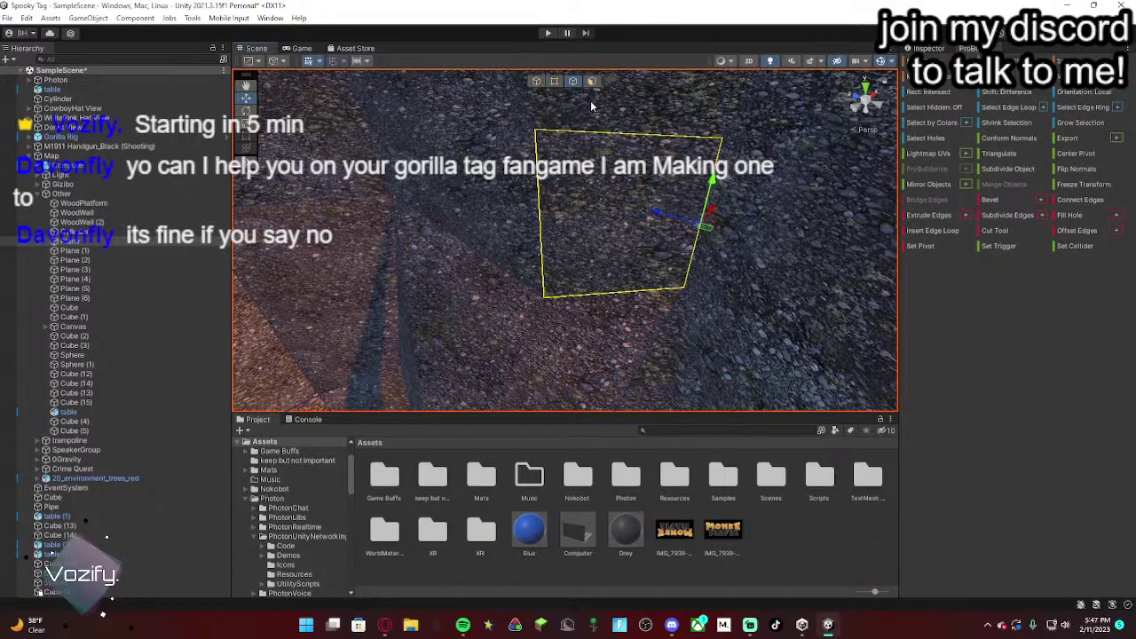
pyautogui.click(593, 83)
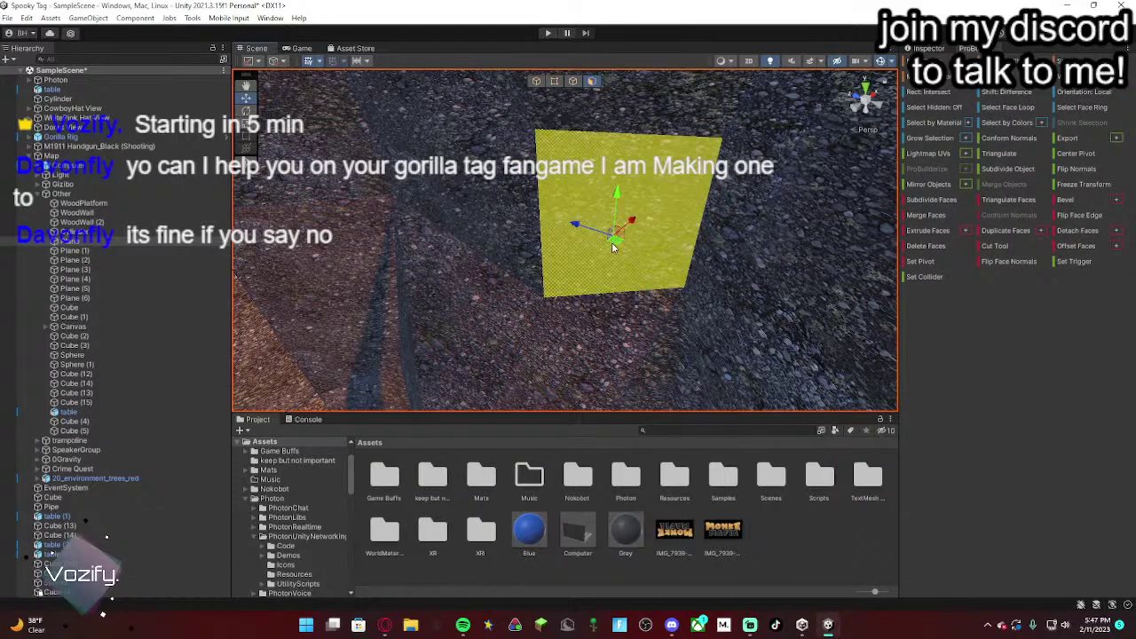
pyautogui.moveTo(615, 242); pyautogui.dragTo(654, 146)
pyautogui.hotkey('ctrl', 'z')
pyautogui.click(573, 84)
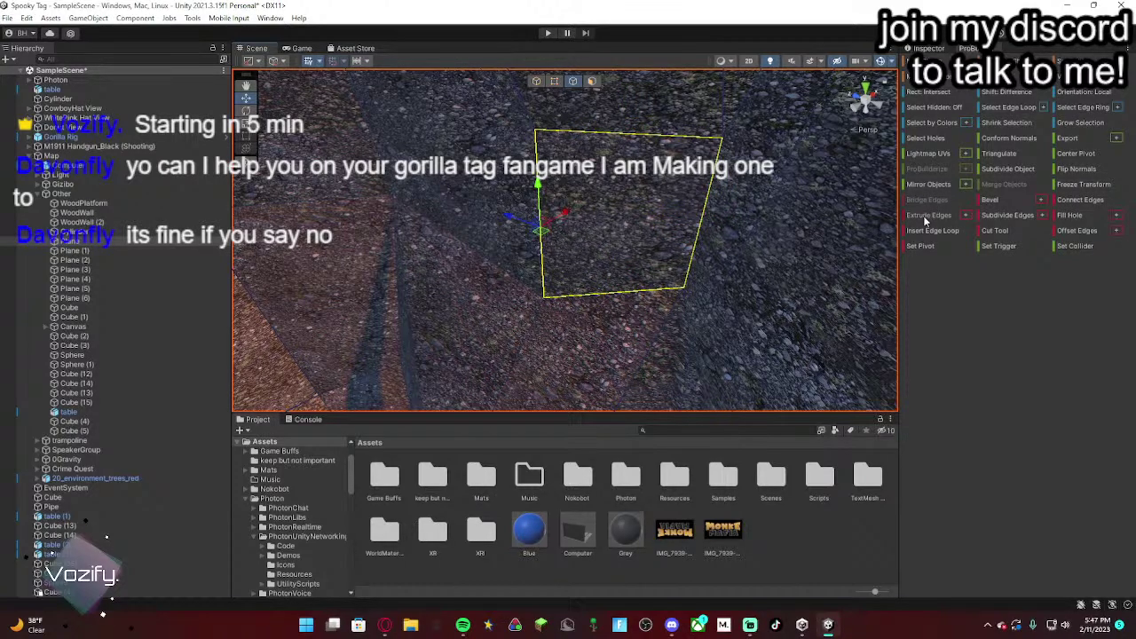
# Step: Try to reposition the edges of the canyon wall opening and undo the move
pyautogui.scroll(-5, 543, 238)
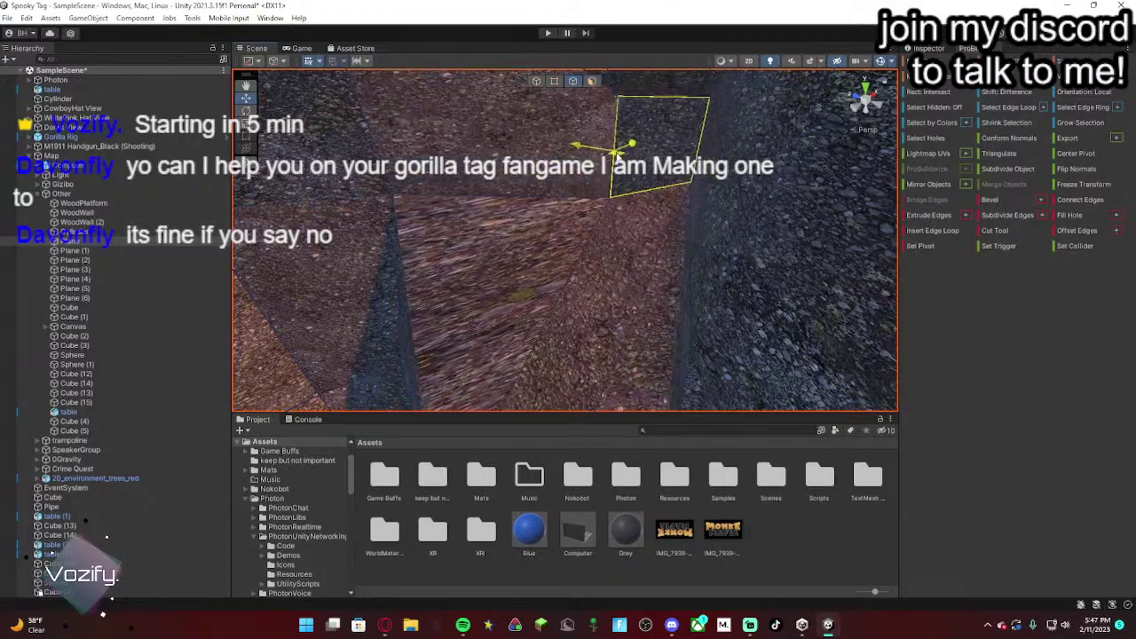
pyautogui.scroll(5, 639, 191)
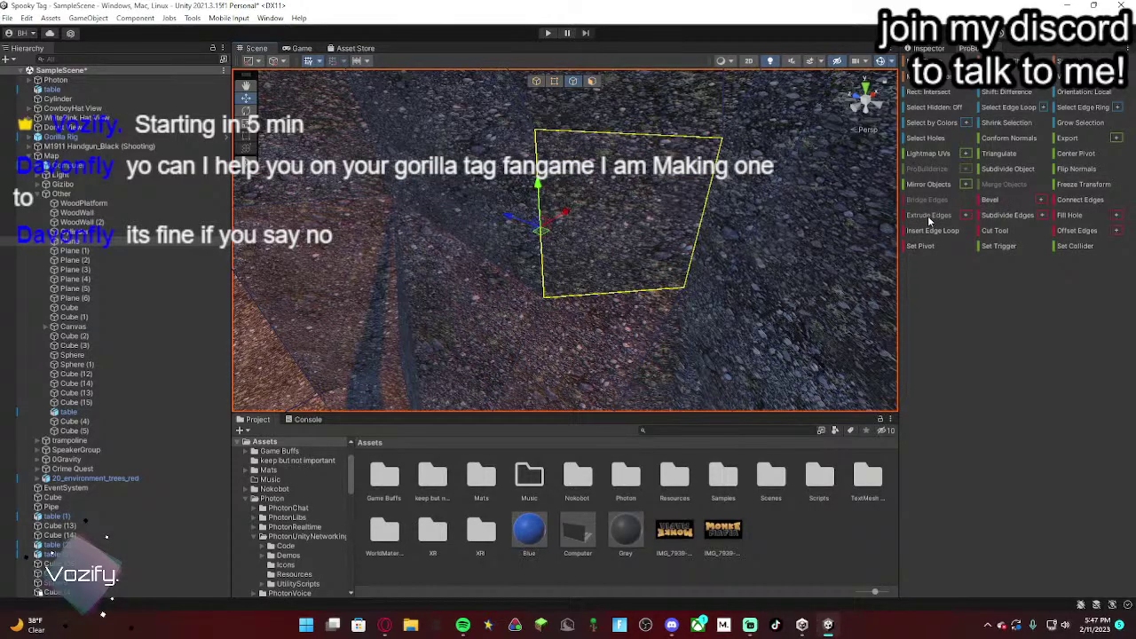
pyautogui.scroll(-5, 544, 237)
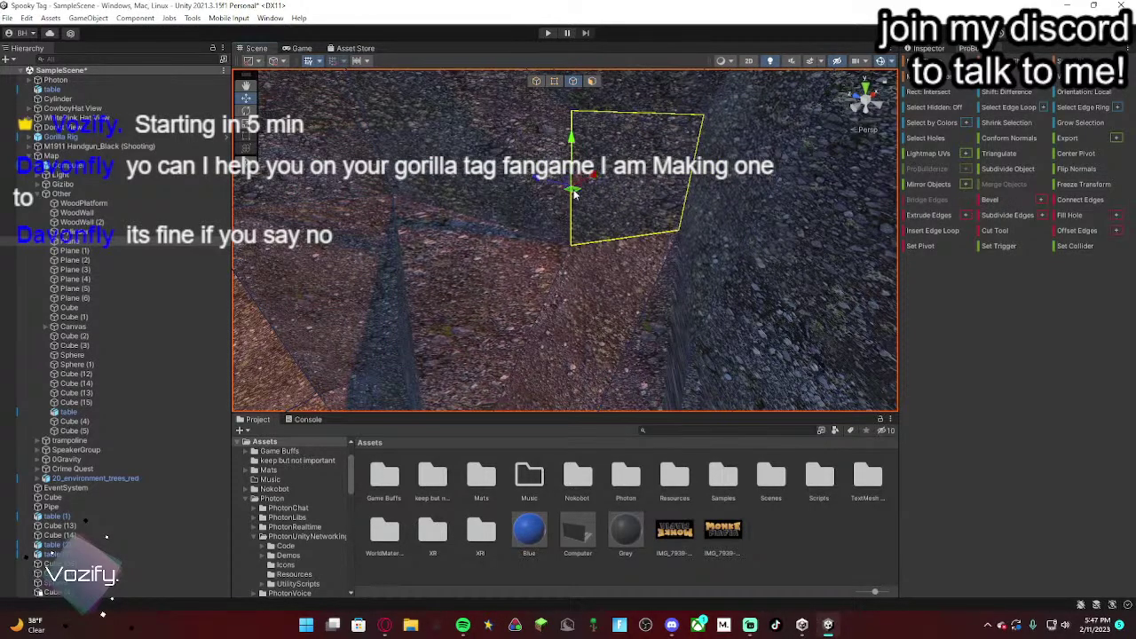
pyautogui.scroll(5, 594, 196)
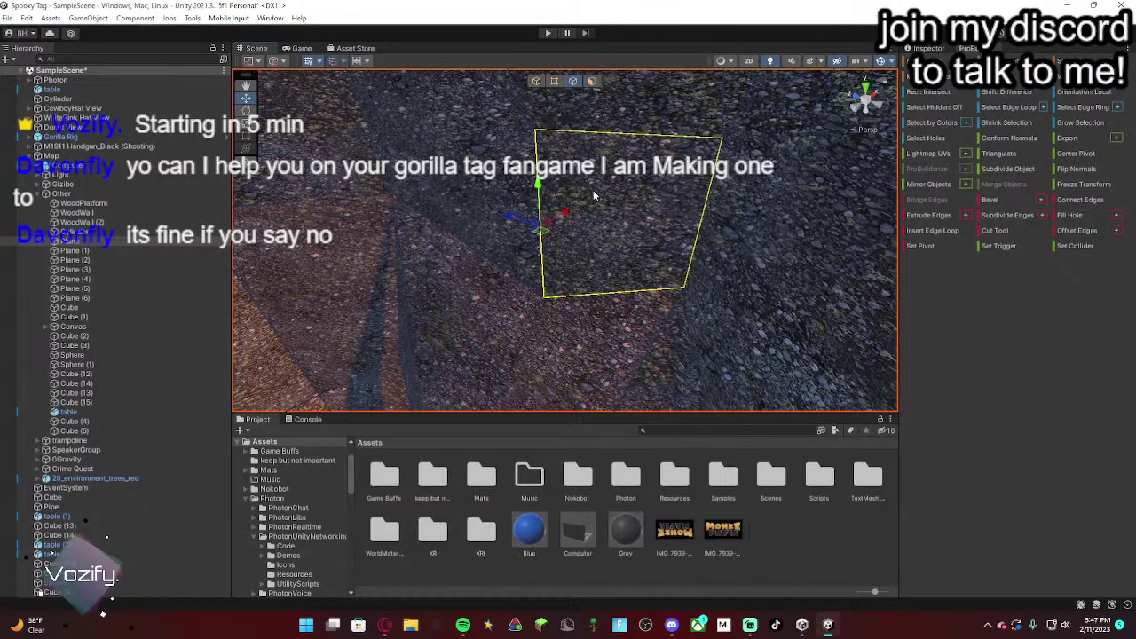
pyautogui.scroll(-2, 594, 196)
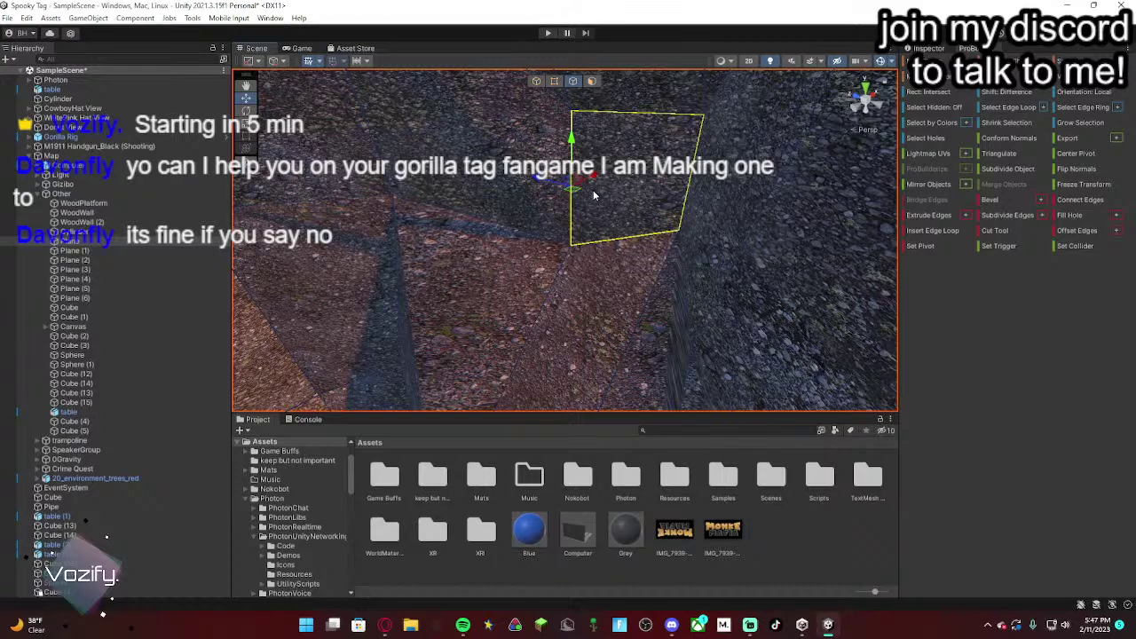
pyautogui.moveTo(593, 190); pyautogui.dragTo(804, 164, button='right')
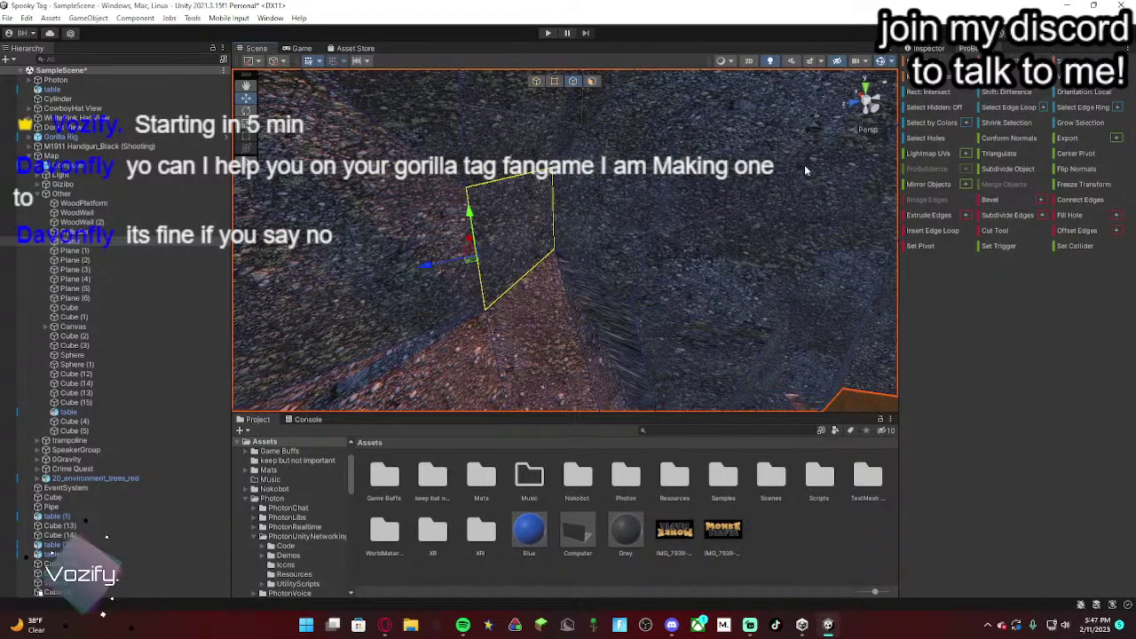
pyautogui.hotkey('ctrl', 'z')
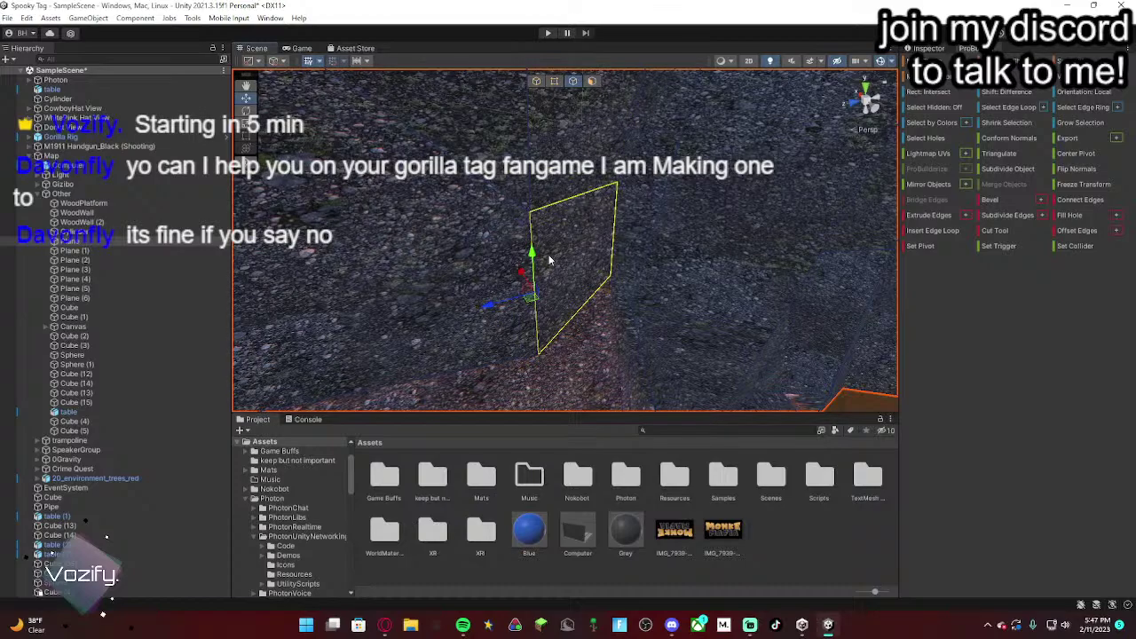
pyautogui.moveTo(545, 289); pyautogui.dragTo(535, 326, button='right')
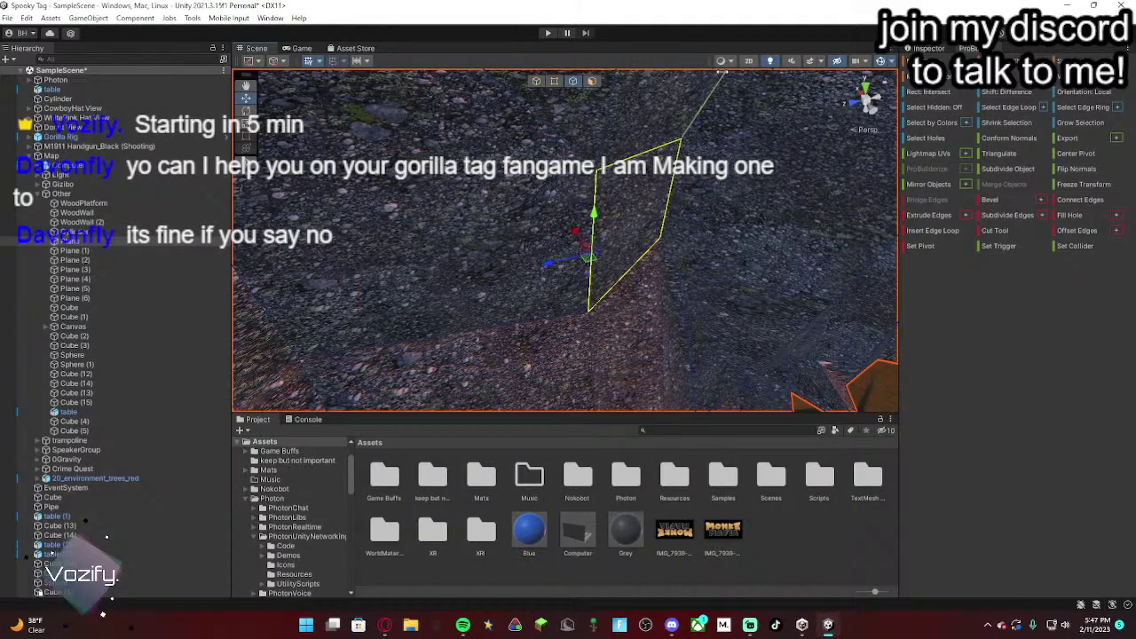
# Step: Select the face covering the canyon wall opening and delete it
pyautogui.click(592, 81)
pyautogui.click(639, 210)
pyautogui.press('f')
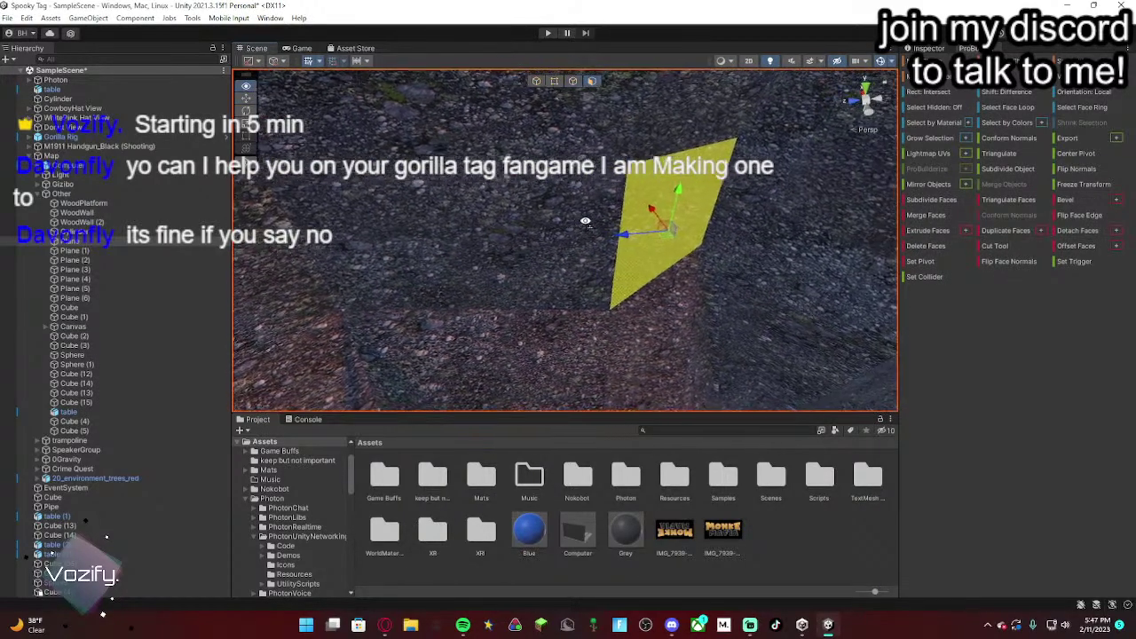
pyautogui.click(932, 246)
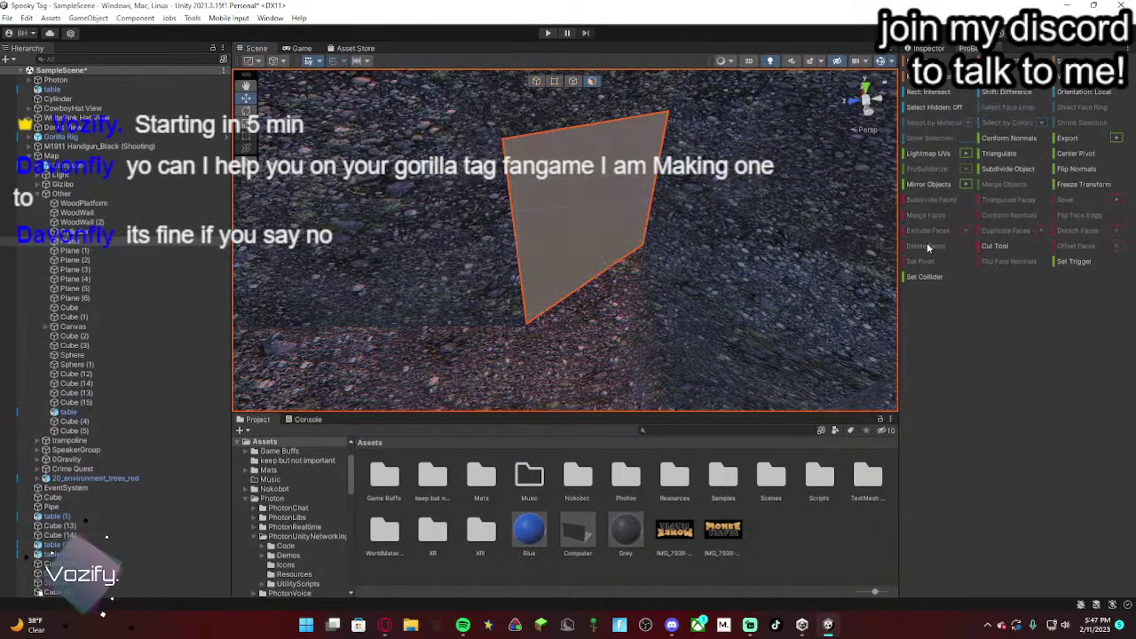
# Step: Extrude the border edges of the wall opening and pull them away from the canyon to form a long tunnel
pyautogui.click(575, 82)
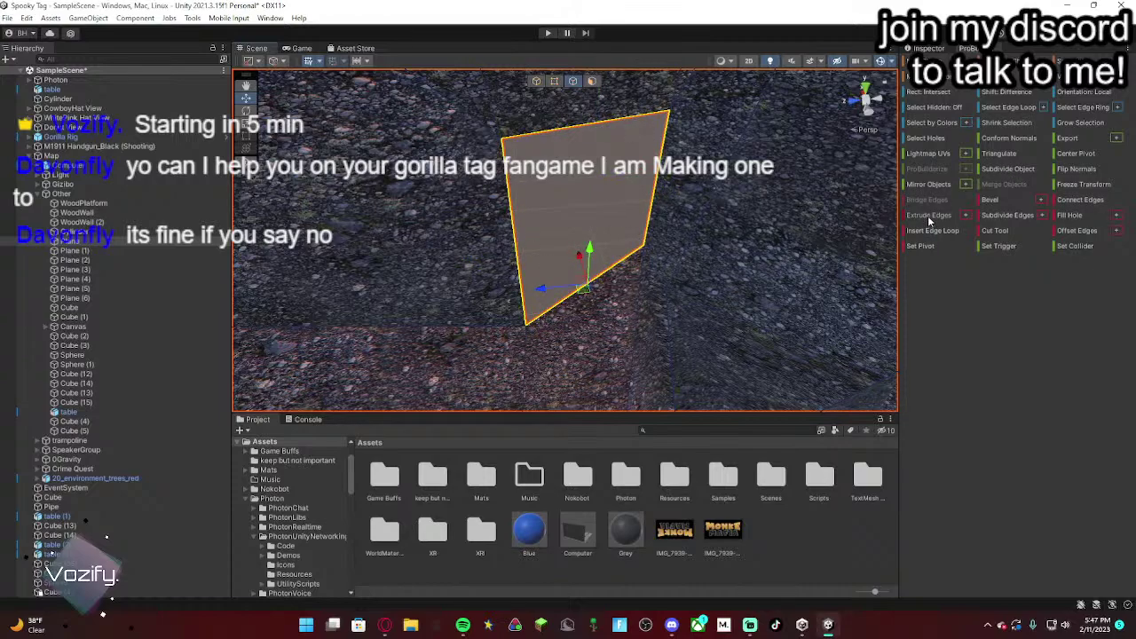
pyautogui.moveTo(583, 296); pyautogui.dragTo(548, 129)
pyautogui.moveTo(555, 142); pyautogui.dragTo(575, 247, button='right')
pyautogui.press('w')
pyautogui.moveTo(548, 248); pyautogui.dragTo(479, 250)
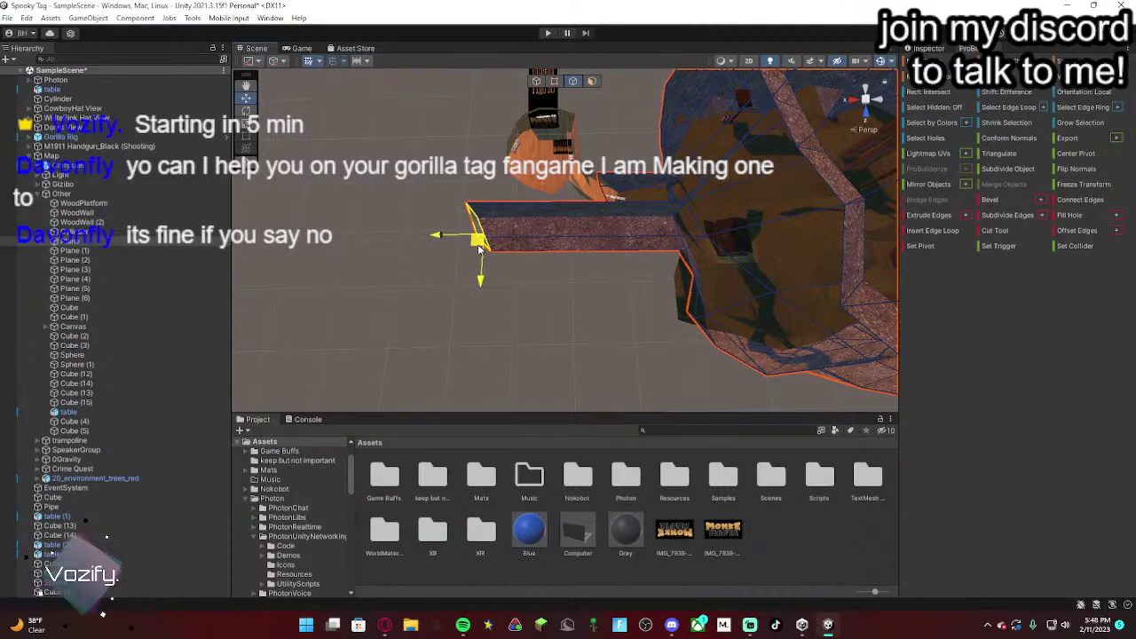
# Step: Select the tunnel's side wall face from inside and move it outward to widen the tunnel
pyautogui.click(528, 279)
pyautogui.press('w')
pyautogui.moveTo(526, 278); pyautogui.dragTo(583, 87, button='right')
pyautogui.click(654, 198)
pyautogui.press('w')
pyautogui.click(592, 81)
pyautogui.press('f')
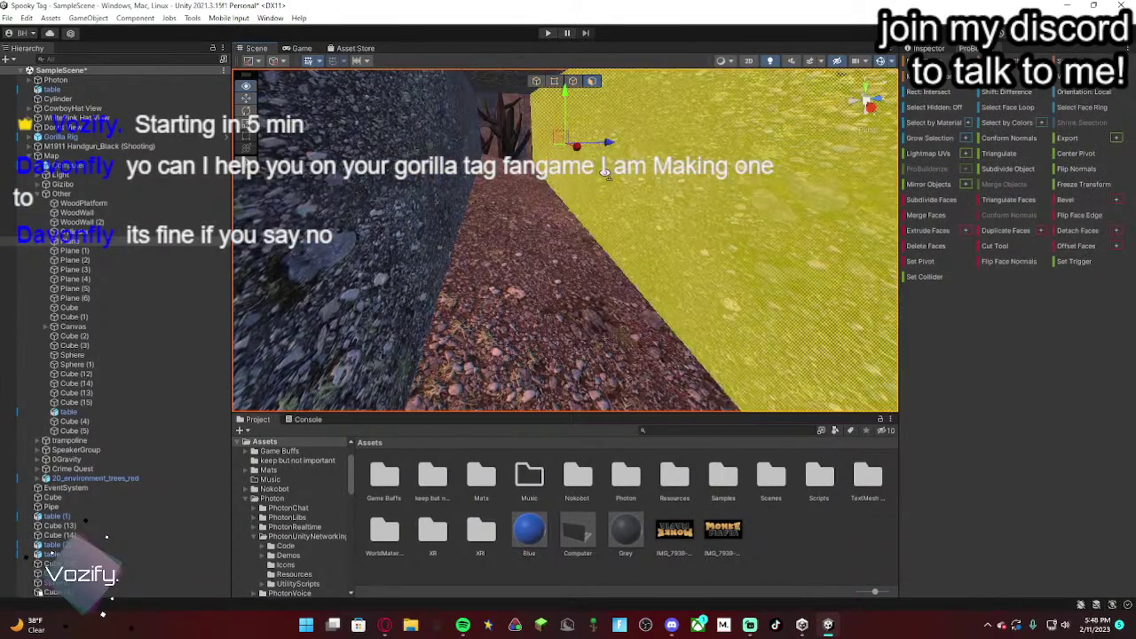
pyautogui.moveTo(593, 157); pyautogui.dragTo(818, 152)
pyautogui.press('w')
pyautogui.moveTo(818, 153); pyautogui.dragTo(747, 215, button='right')
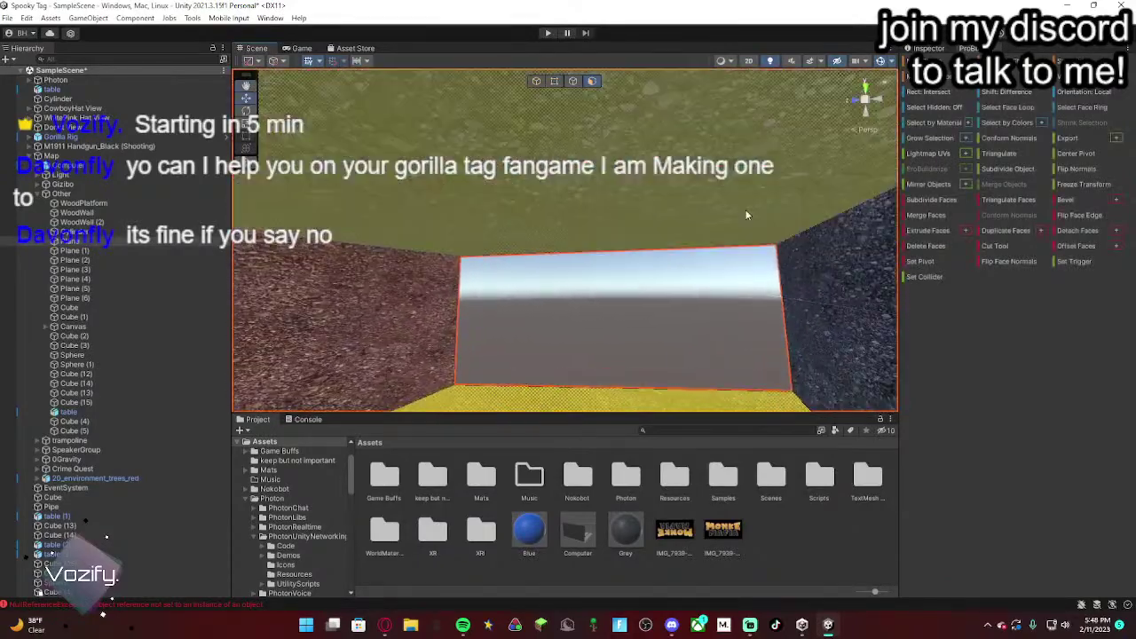
# Step: Extrude the upper edge of the tunnel's open end and pull it down to the floor to close the end
pyautogui.click(573, 81)
pyautogui.click(602, 252)
pyautogui.moveTo(601, 251); pyautogui.dragTo(667, 350, button='right')
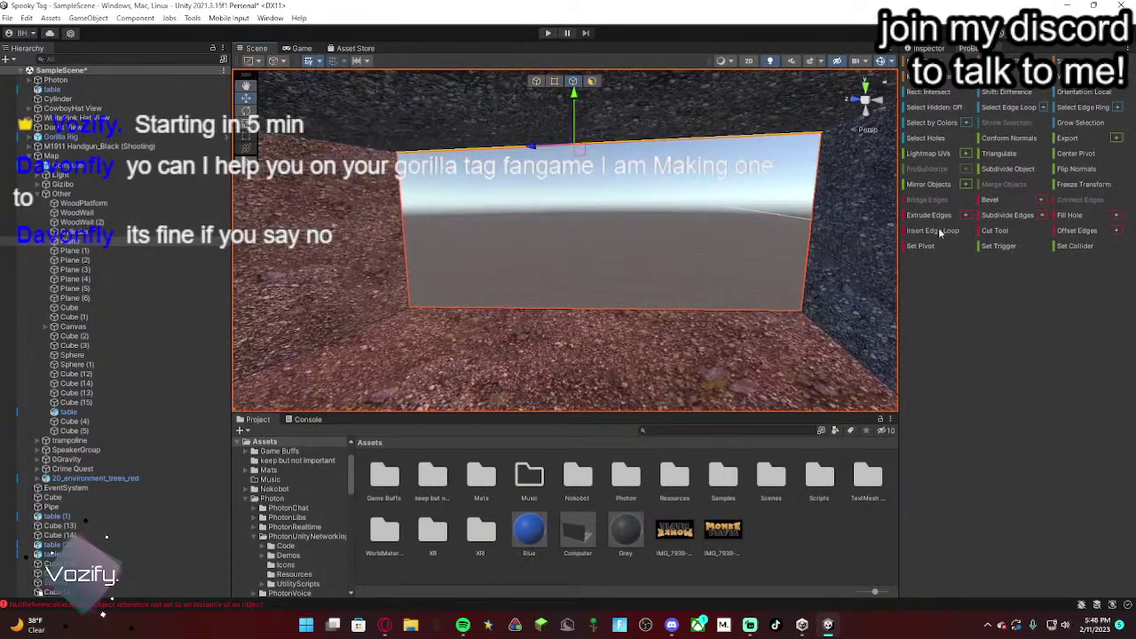
pyautogui.click(935, 218)
pyautogui.moveTo(755, 240); pyautogui.dragTo(648, 186, button='right')
pyautogui.moveTo(627, 152); pyautogui.dragTo(609, 342)
pyautogui.moveTo(609, 347); pyautogui.dragTo(326, 235, button='right')
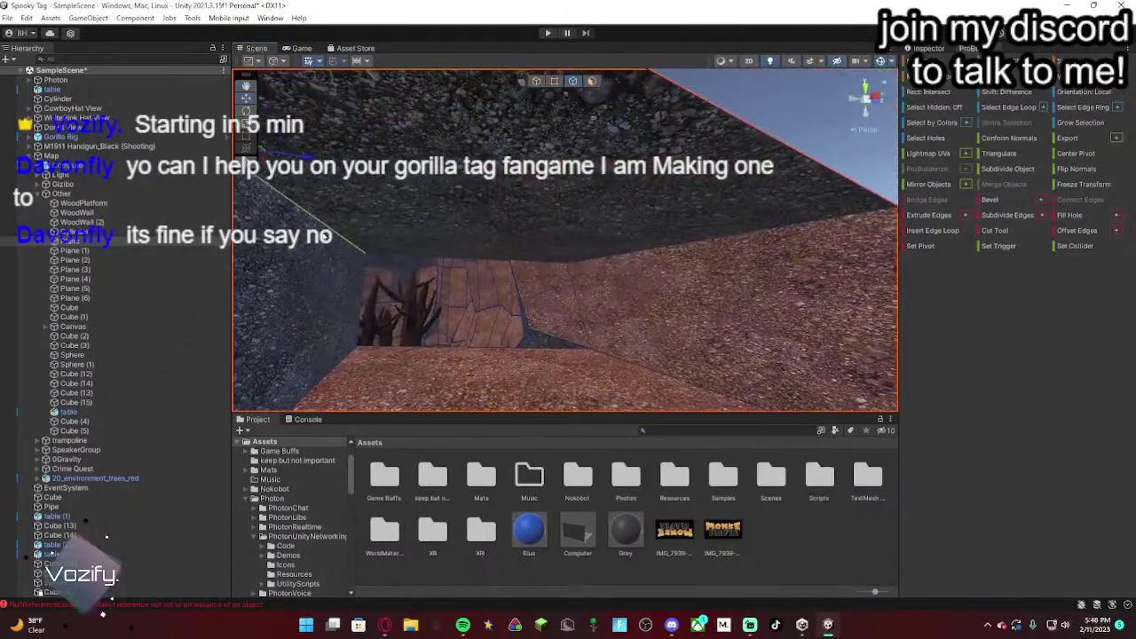
# Step: Extrude the ceiling face of the widened tunnel and raise it to make a taller chamber
pyautogui.click(590, 81)
pyautogui.moveTo(590, 82); pyautogui.dragTo(592, 115, button='right')
pyautogui.click(592, 115)
pyautogui.click(927, 232)
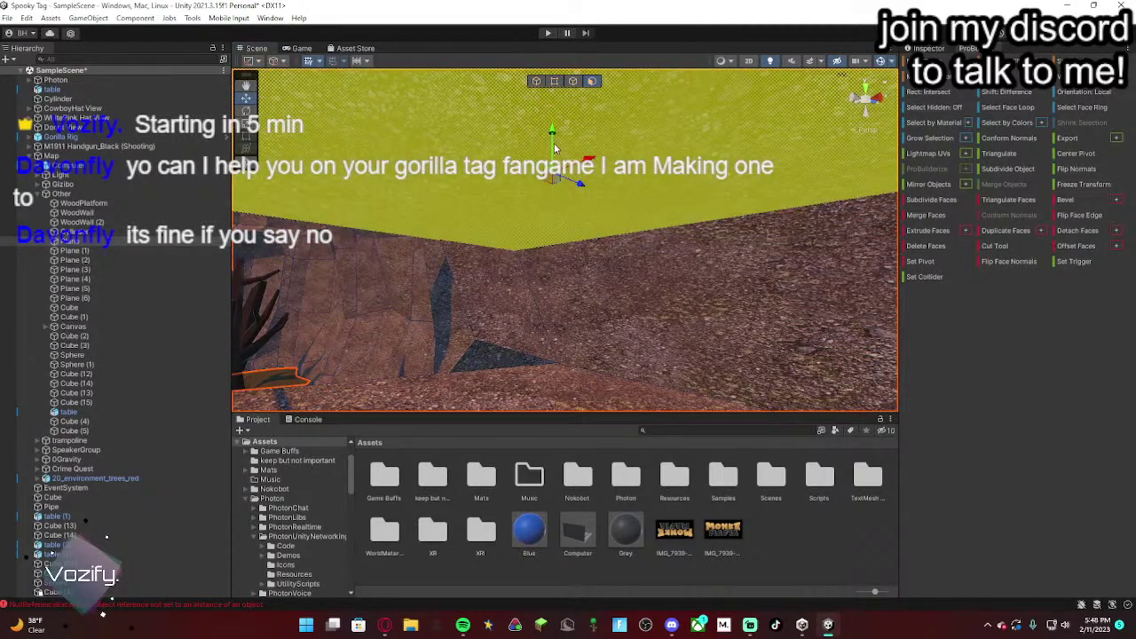
pyautogui.moveTo(558, 122); pyautogui.dragTo(560, 97)
pyautogui.moveTo(560, 95); pyautogui.dragTo(933, 253, button='right')
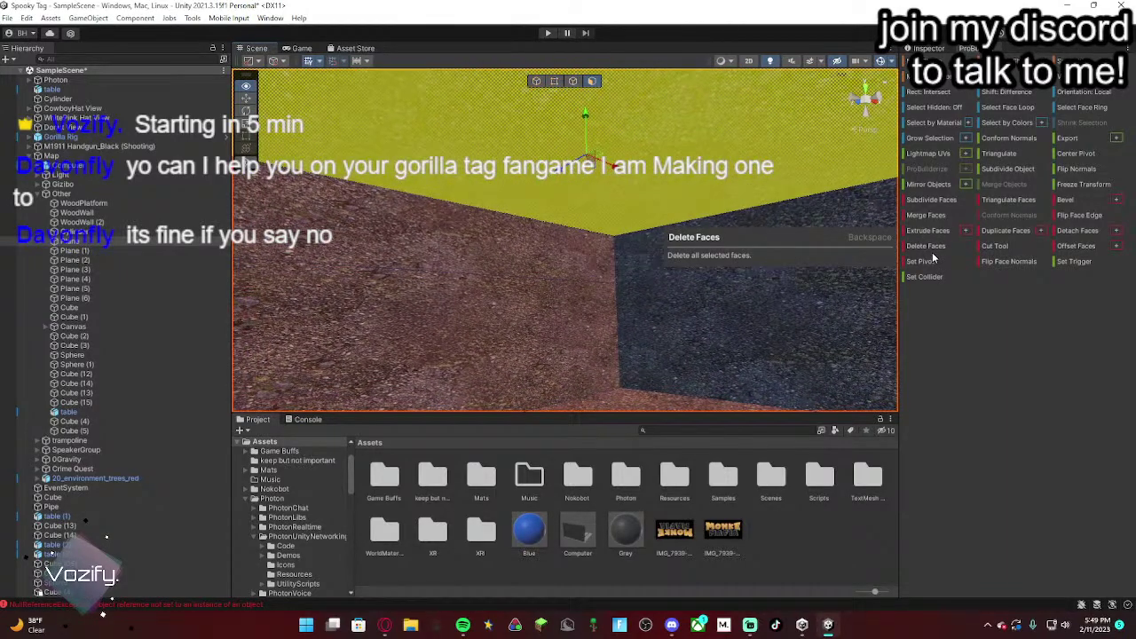
pyautogui.moveTo(622, 266); pyautogui.dragTo(582, 321, button='right')
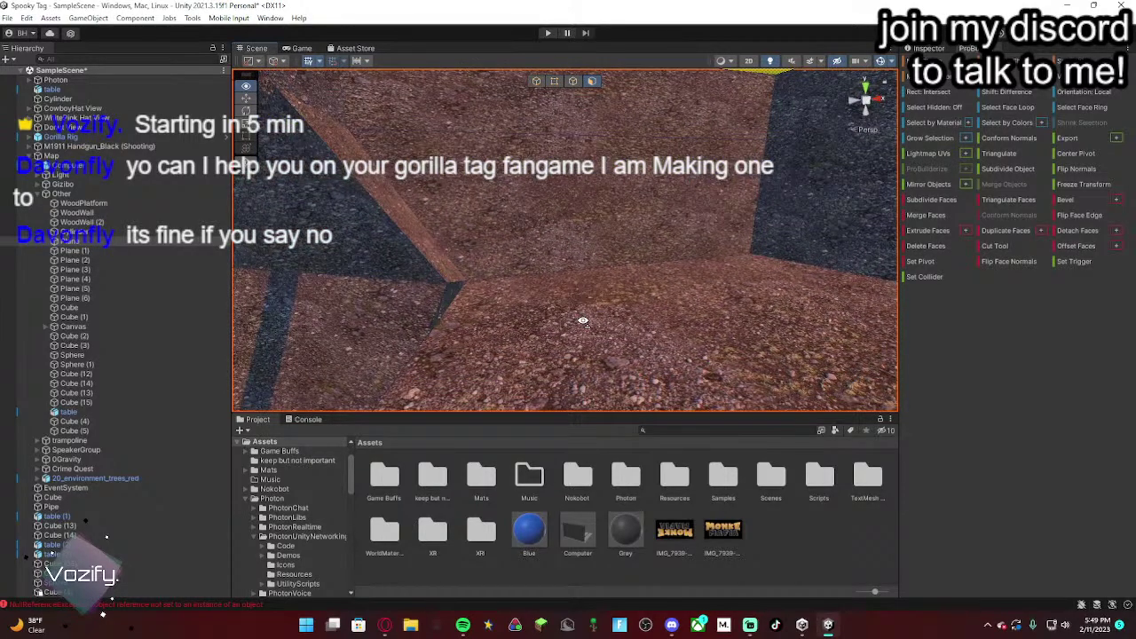
pyautogui.moveTo(582, 321); pyautogui.dragTo(593, 169, button='right')
pyautogui.moveTo(592, 151); pyautogui.dragTo(607, 125)
# Step: Select the Cube (1) slab above the map and pull its side edge inward with the Rect tool
pyautogui.moveTo(628, 263); pyautogui.dragTo(872, 160, button='right')
pyautogui.press('s')
pyautogui.click(582, 277)
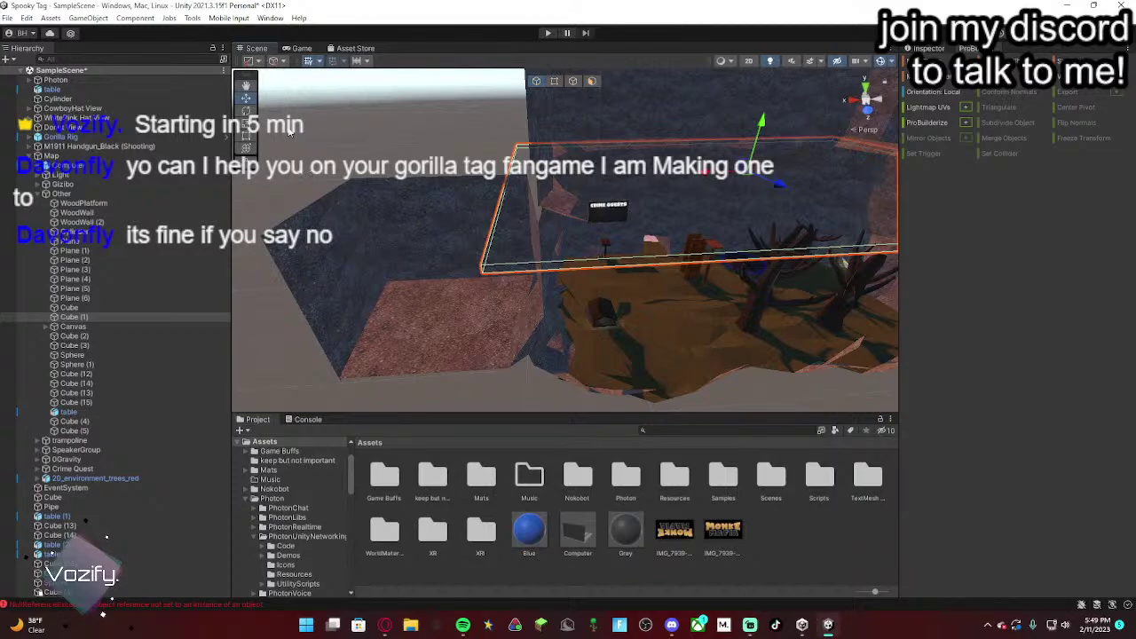
pyautogui.click(247, 136)
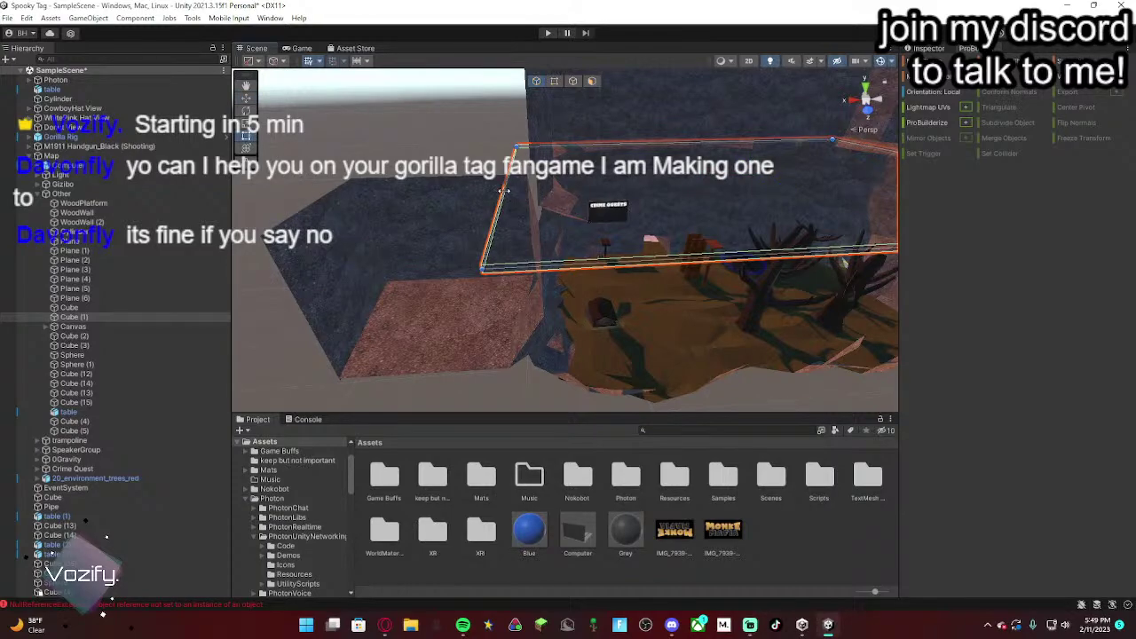
pyautogui.moveTo(502, 190); pyautogui.dragTo(559, 191)
pyautogui.press('w')
pyautogui.moveTo(558, 194); pyautogui.dragTo(533, 193, button='right')
pyautogui.moveTo(533, 193)
pyautogui.mouseDown()
pyautogui.moveTo(510, 196)
pyautogui.moveTo(526, 202)
pyautogui.mouseUp()
# Step: Select the ceiling face of the new chamber
pyautogui.moveTo(526, 204); pyautogui.dragTo(388, 139, button='right')
pyautogui.scroll(-3, 388, 139)
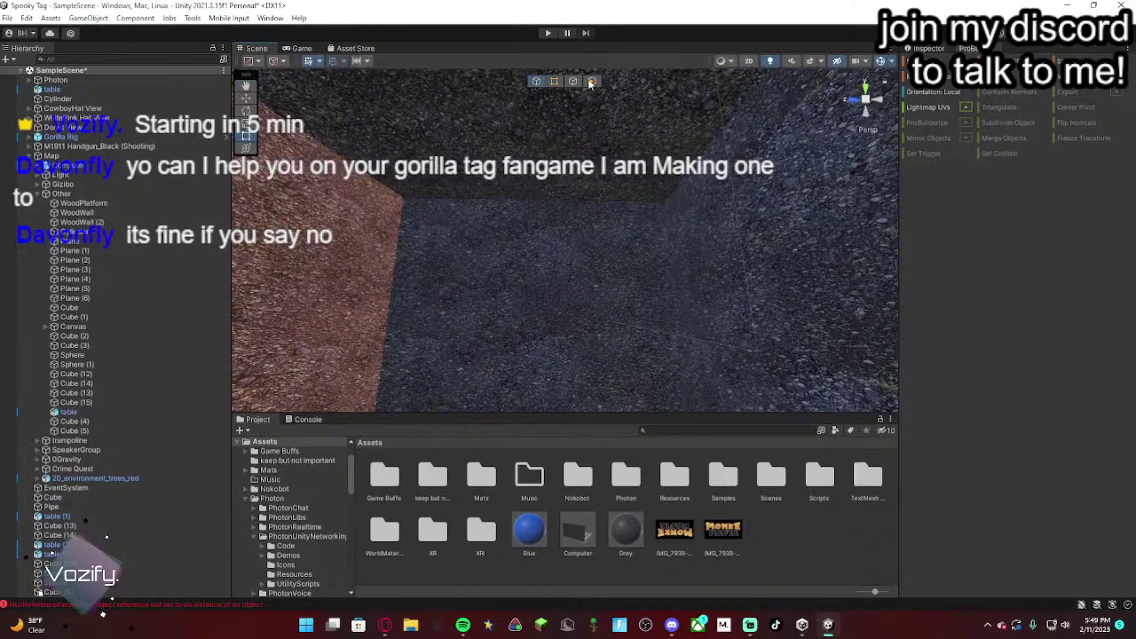
pyautogui.click(590, 83)
pyautogui.click(621, 143)
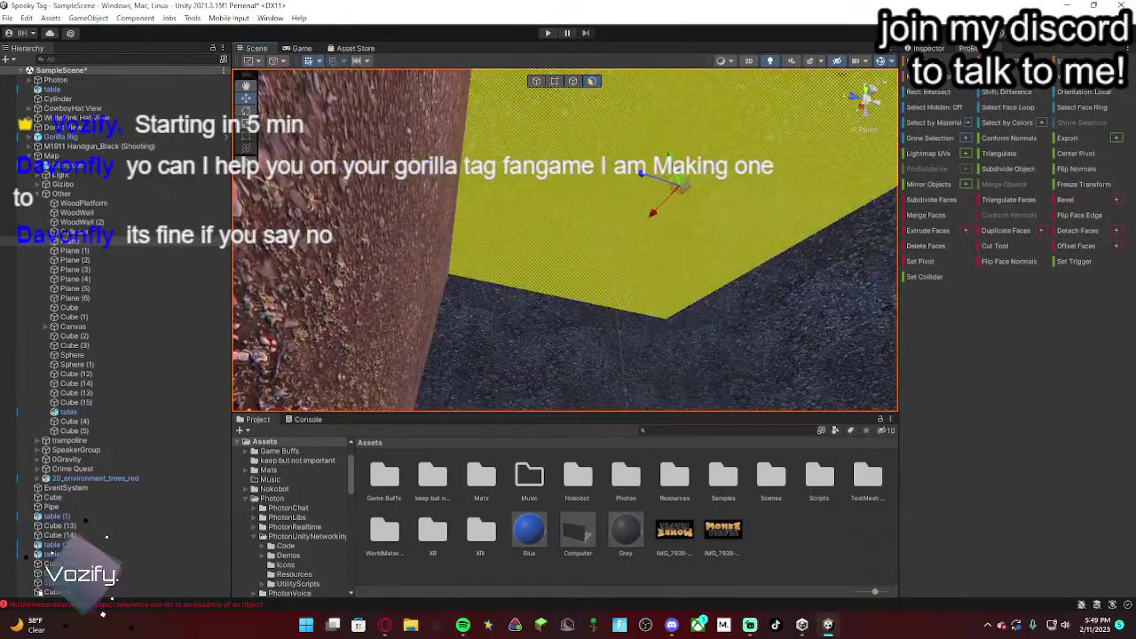
pyautogui.moveTo(621, 143); pyautogui.dragTo(1022, 423, button='right')
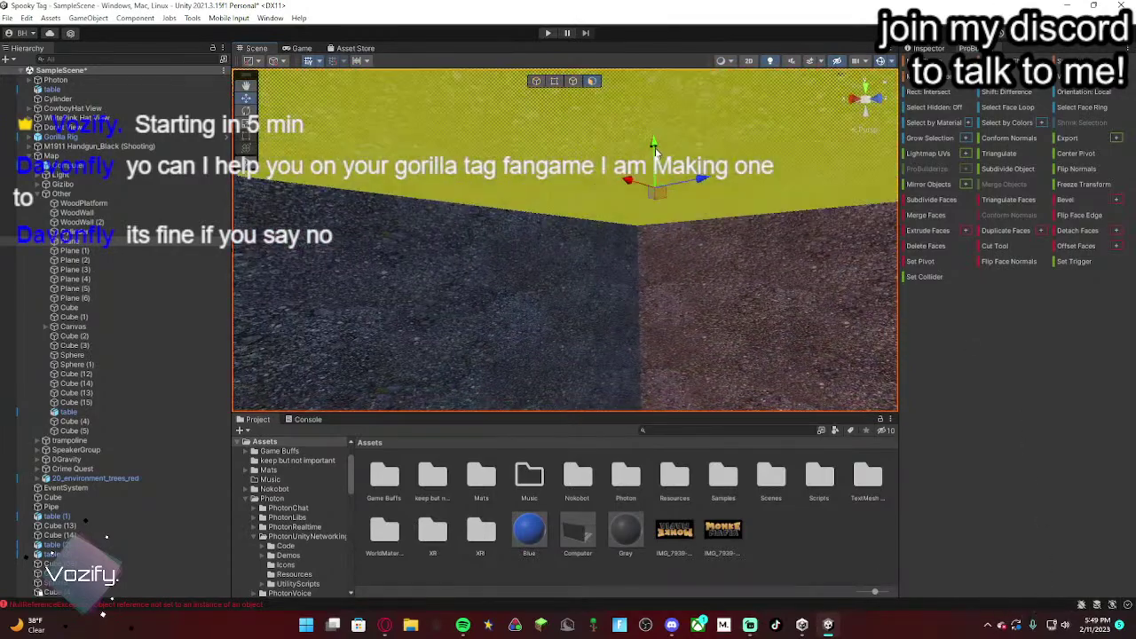
pyautogui.moveTo(654, 151); pyautogui.dragTo(610, 269, button='right')
# Step: Shift the narrow triangular wall face beside the chamber's entrance sideways along the wall
pyautogui.moveTo(459, 317)
pyautogui.mouseDown()
pyautogui.moveTo(467, 313)
pyautogui.moveTo(449, 306)
pyautogui.mouseUp()
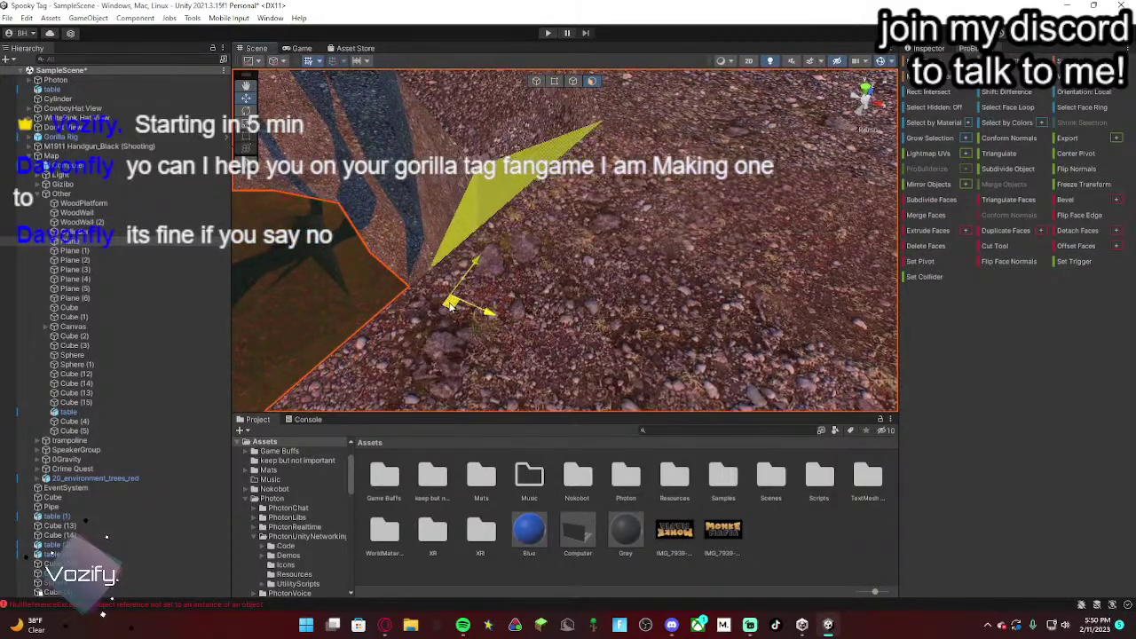
pyautogui.moveTo(450, 305); pyautogui.dragTo(420, 232, button='right')
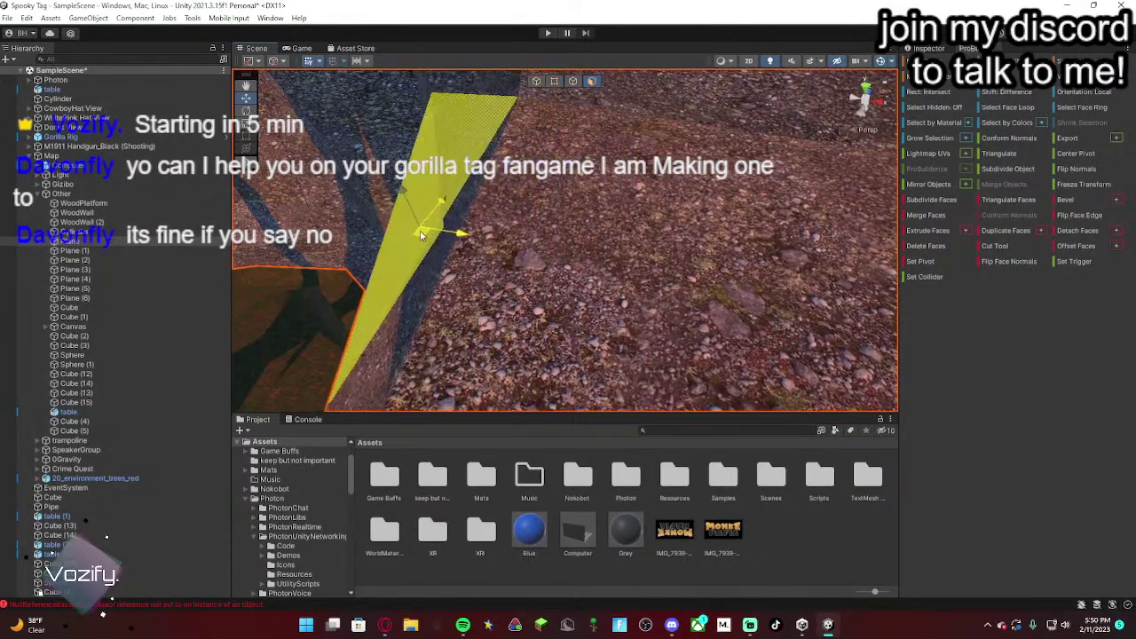
pyautogui.moveTo(421, 234); pyautogui.dragTo(456, 228)
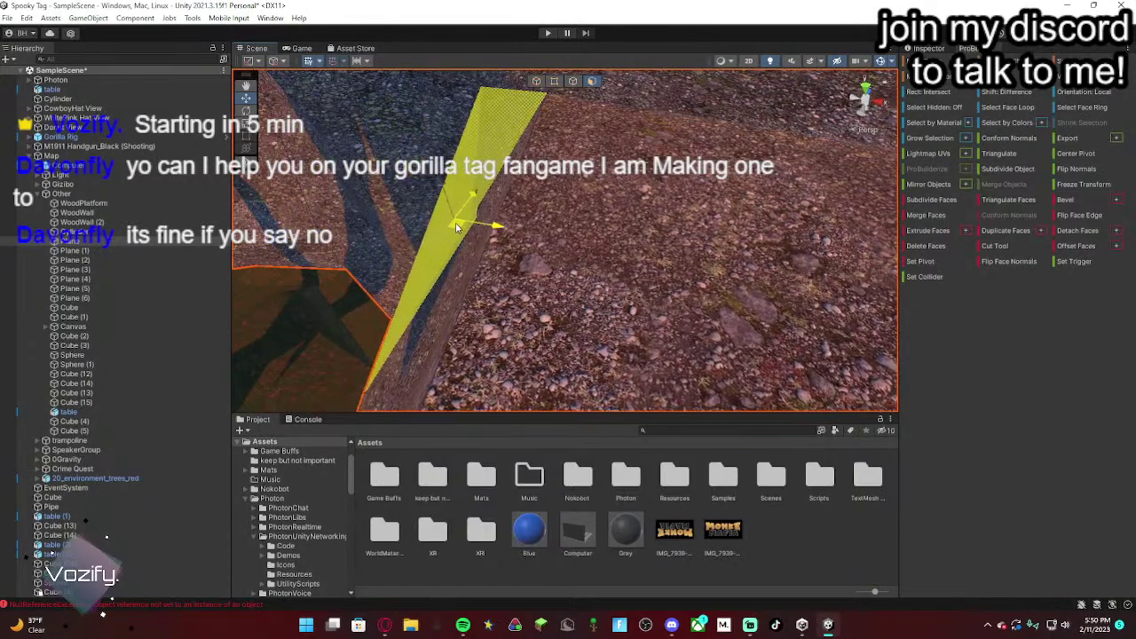
pyautogui.moveTo(455, 228); pyautogui.dragTo(363, 283, button='right')
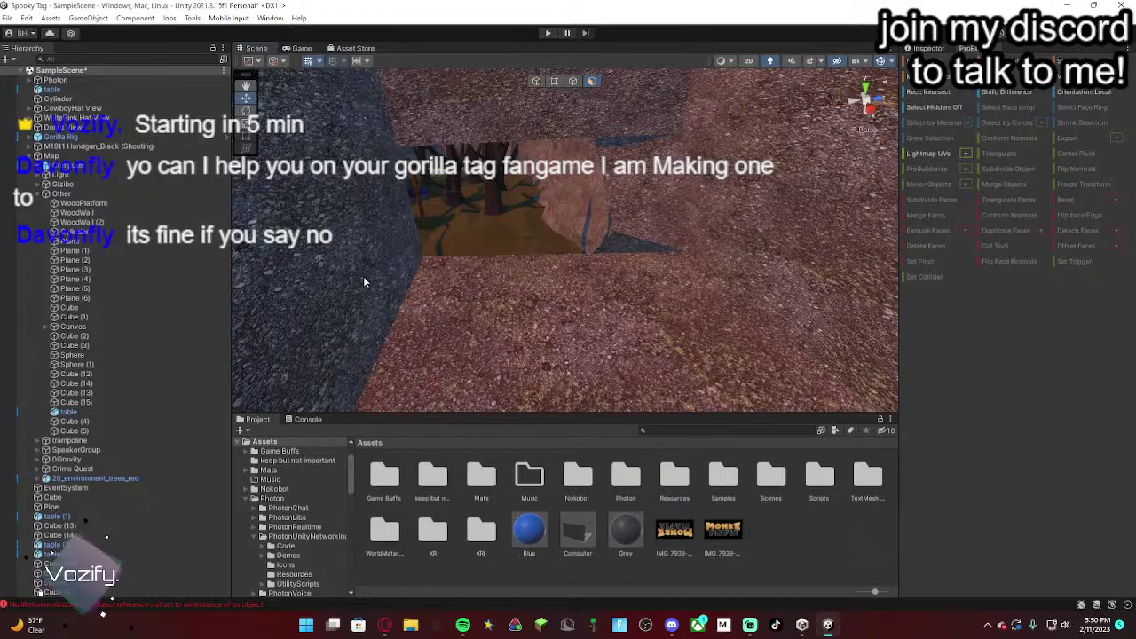
# Step: Raise the chamber's top face high above the canyon walls
pyautogui.moveTo(365, 273); pyautogui.dragTo(565, 250, button='right')
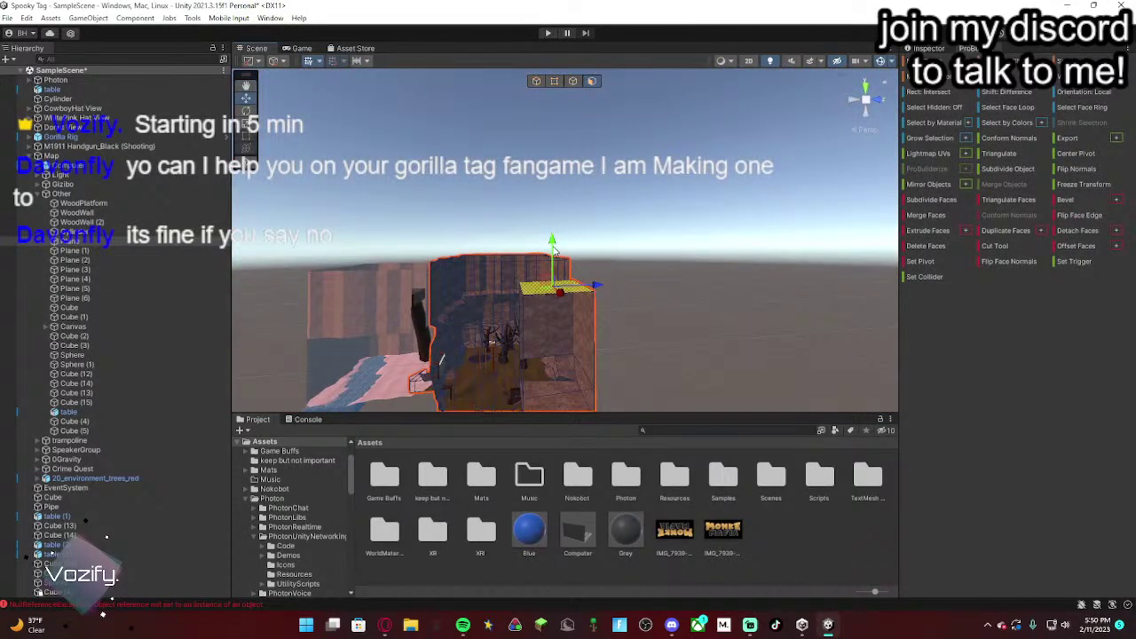
pyautogui.moveTo(554, 251); pyautogui.dragTo(604, 82)
pyautogui.click(638, 175)
pyautogui.moveTo(638, 175); pyautogui.dragTo(711, 51, button='right')
pyautogui.press('w')
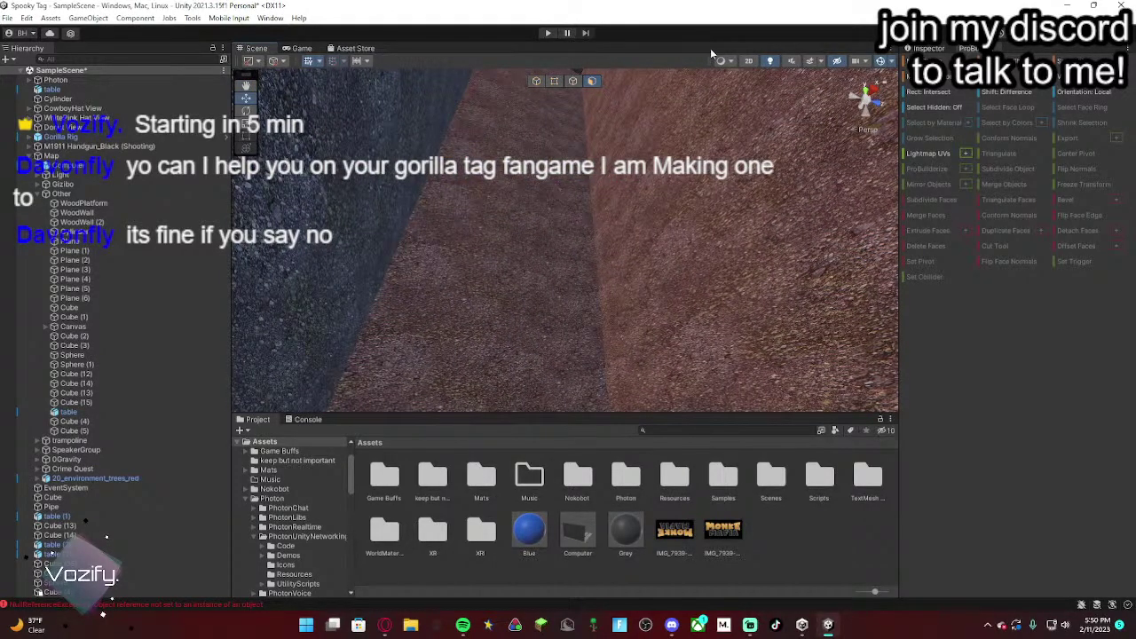
# Step: Select the tall upper wall faces of the chamber on the canyon mesh in face selection mode
pyautogui.moveTo(609, 214); pyautogui.dragTo(552, 100, button='right')
pyautogui.click(545, 271)
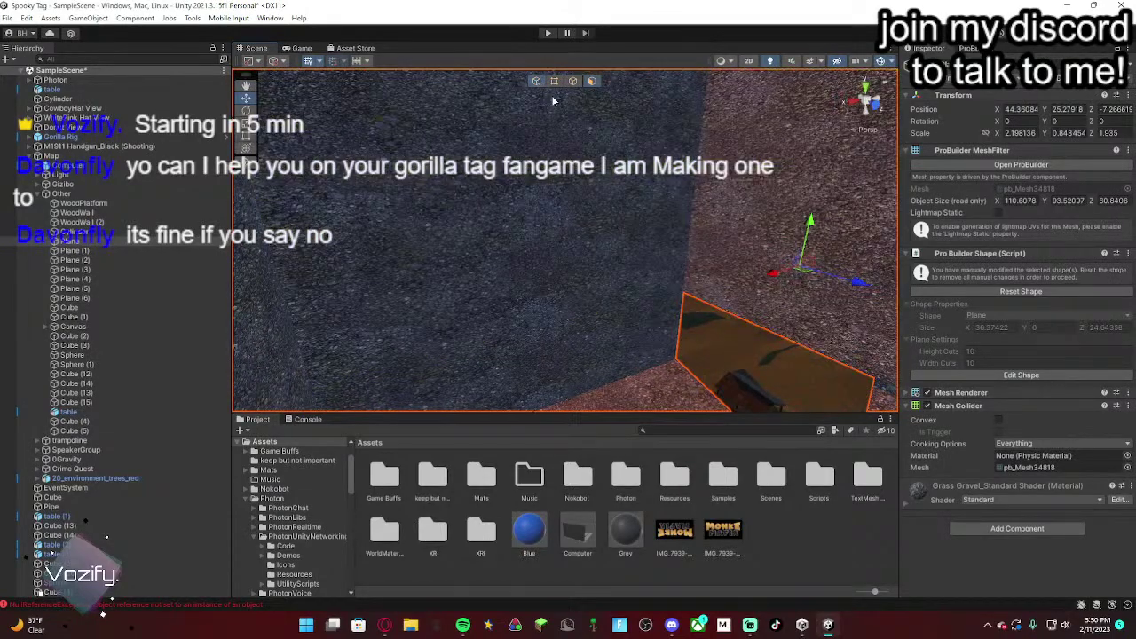
pyautogui.moveTo(632, 212); pyautogui.dragTo(718, 183, button='right')
pyautogui.click(592, 81)
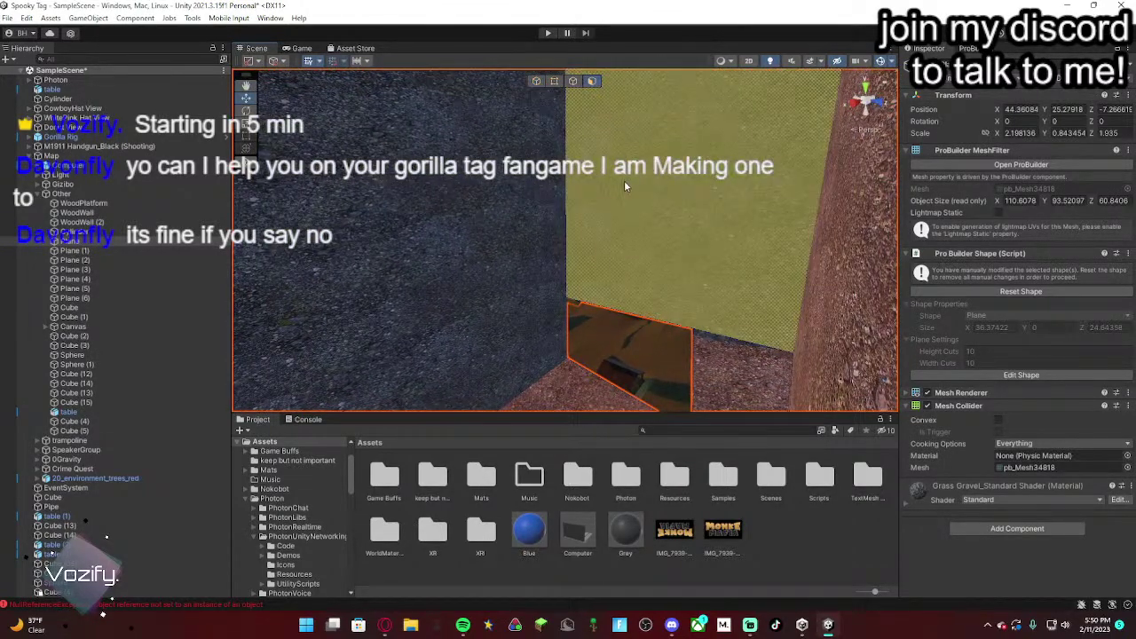
pyautogui.click(624, 185)
pyautogui.click(528, 191)
pyautogui.moveTo(643, 207); pyautogui.dragTo(580, 103, button='right')
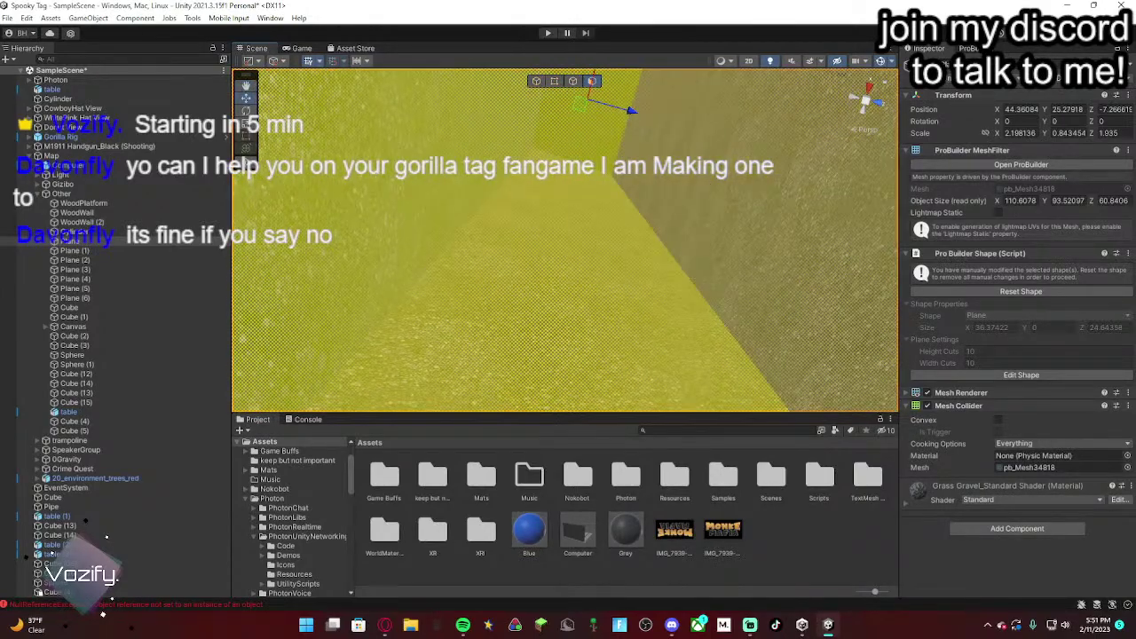
# Step: Try to delete the selected upper chamber faces, and undo the deletion
pyautogui.click(971, 48)
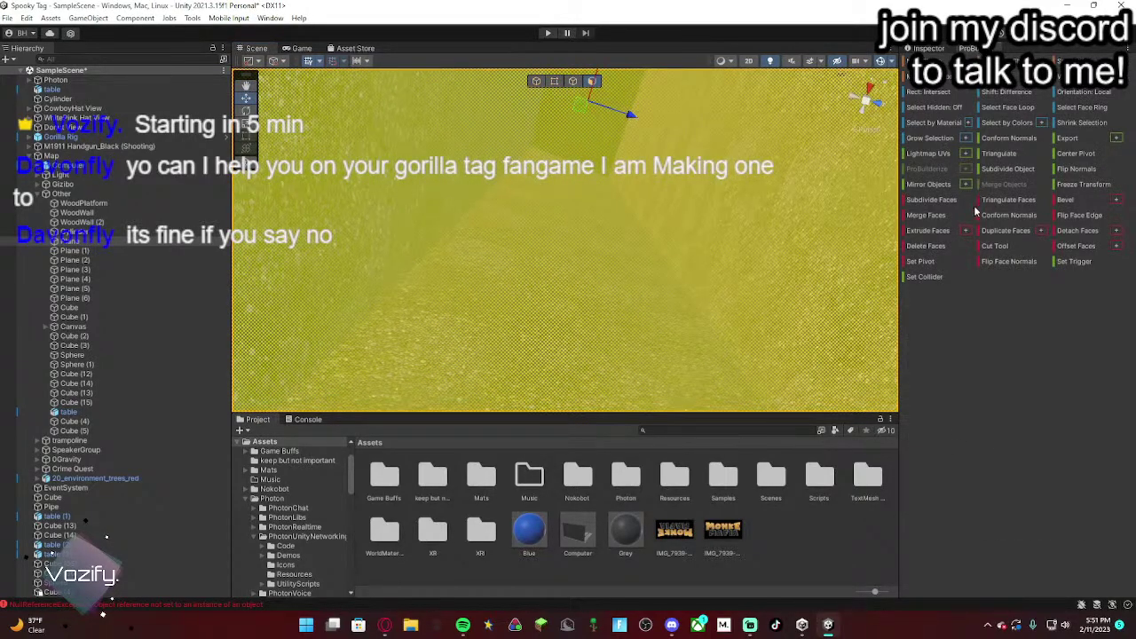
pyautogui.click(951, 250)
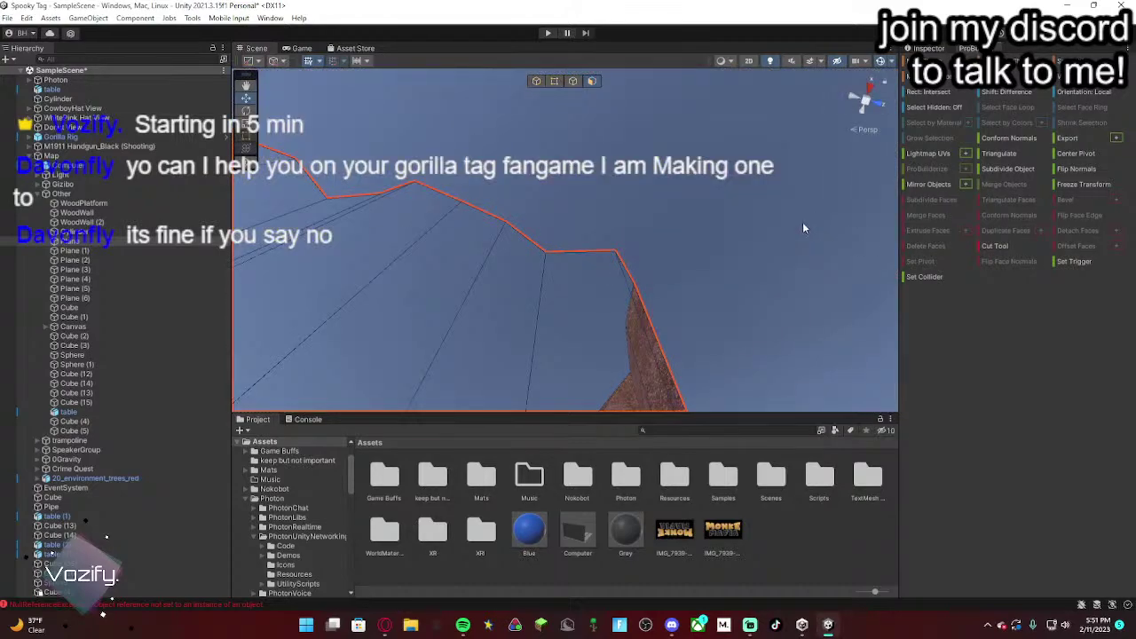
pyautogui.hotkey('ctrl', 'z')
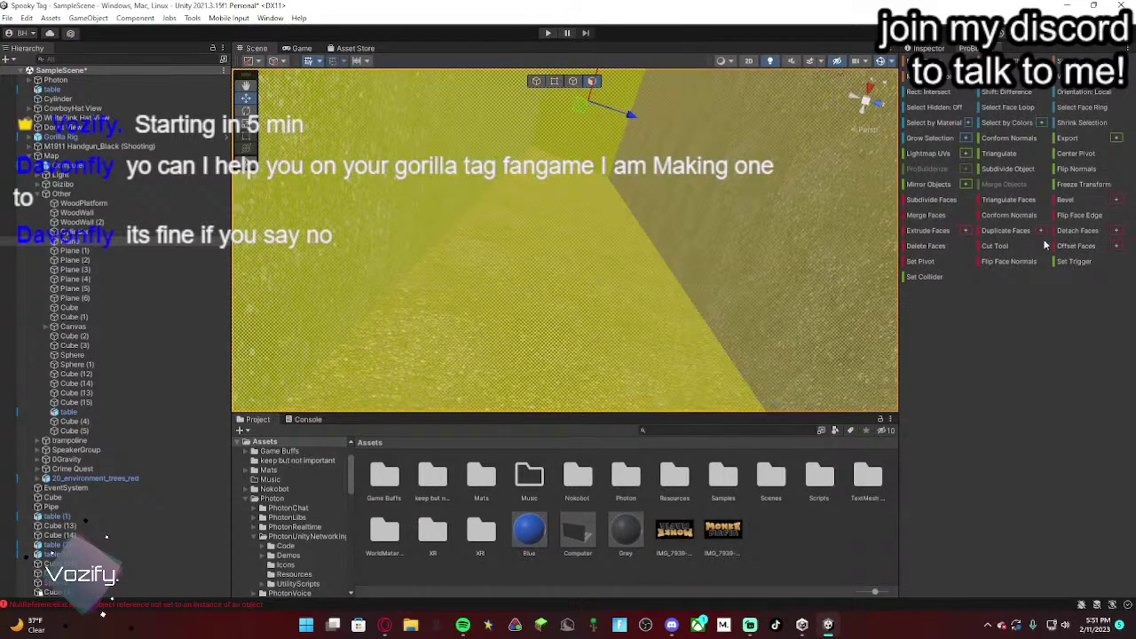
# Step: Detach the selected upper chamber faces into a separate object and return to object selection mode
pyautogui.click(1067, 235)
pyautogui.moveTo(793, 288); pyautogui.dragTo(714, 170, button='right')
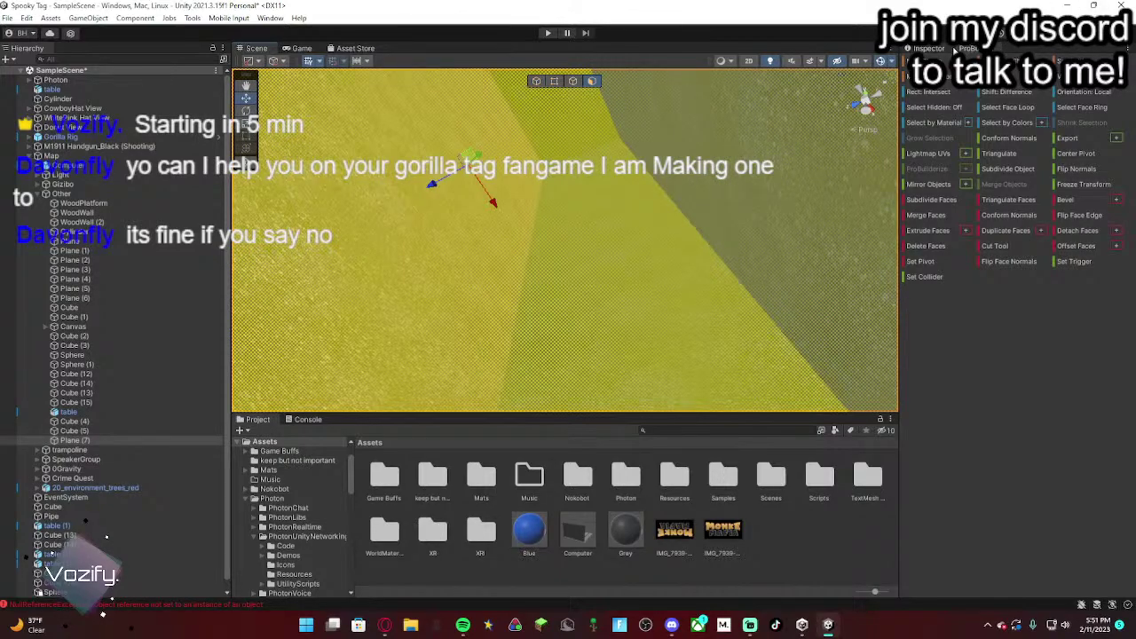
pyautogui.click(938, 50)
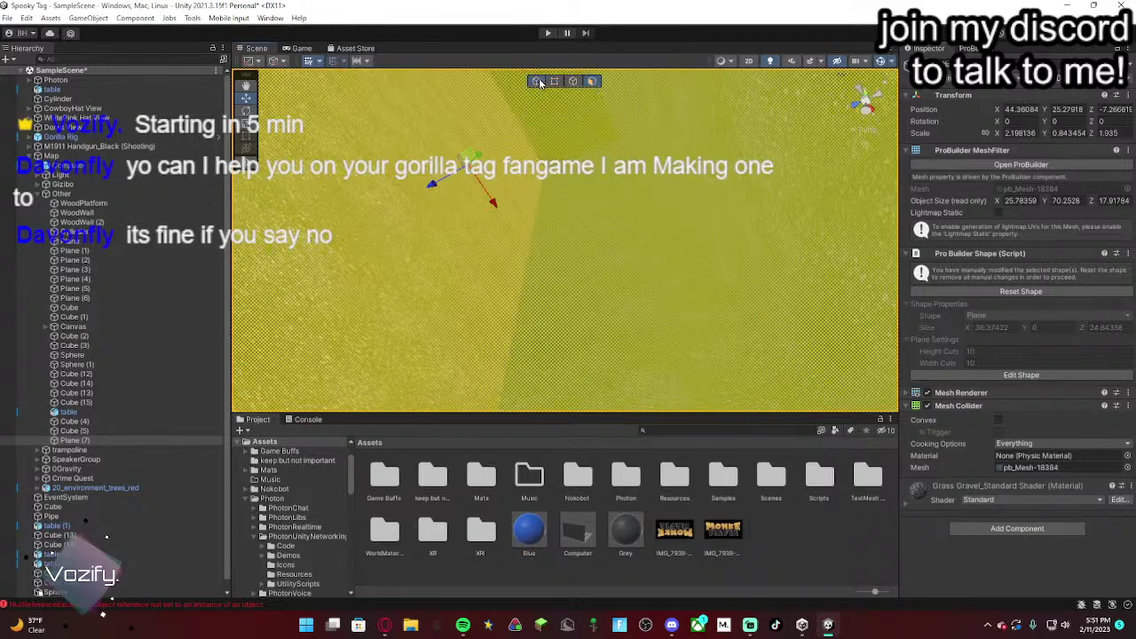
pyautogui.click(537, 82)
pyautogui.moveTo(587, 214); pyautogui.dragTo(590, 426, button='right')
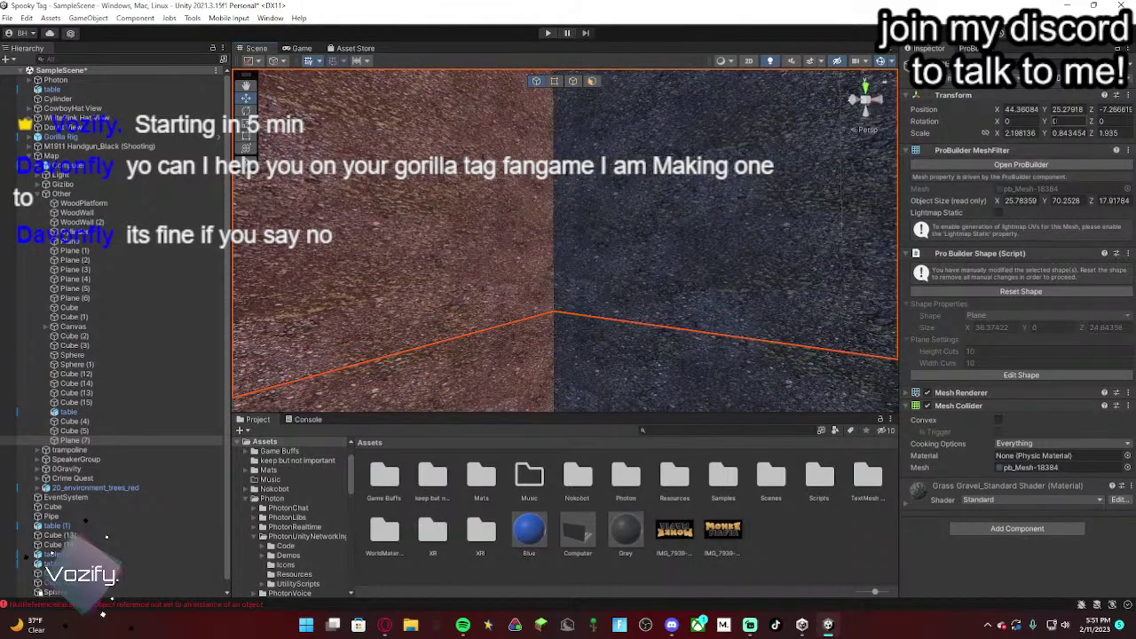
# Step: Assign the detached upper wall object to layer 7: Ice
pyautogui.press('Return')
pyautogui.click(1074, 81)
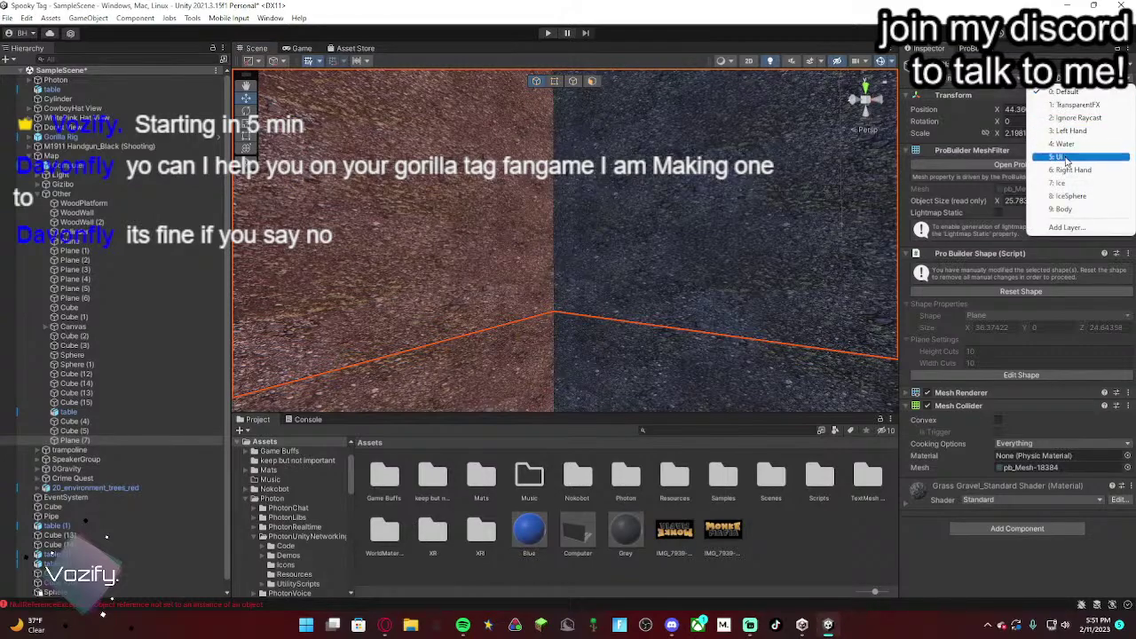
pyautogui.click(1053, 185)
pyautogui.moveTo(653, 226); pyautogui.dragTo(649, 281, button='right')
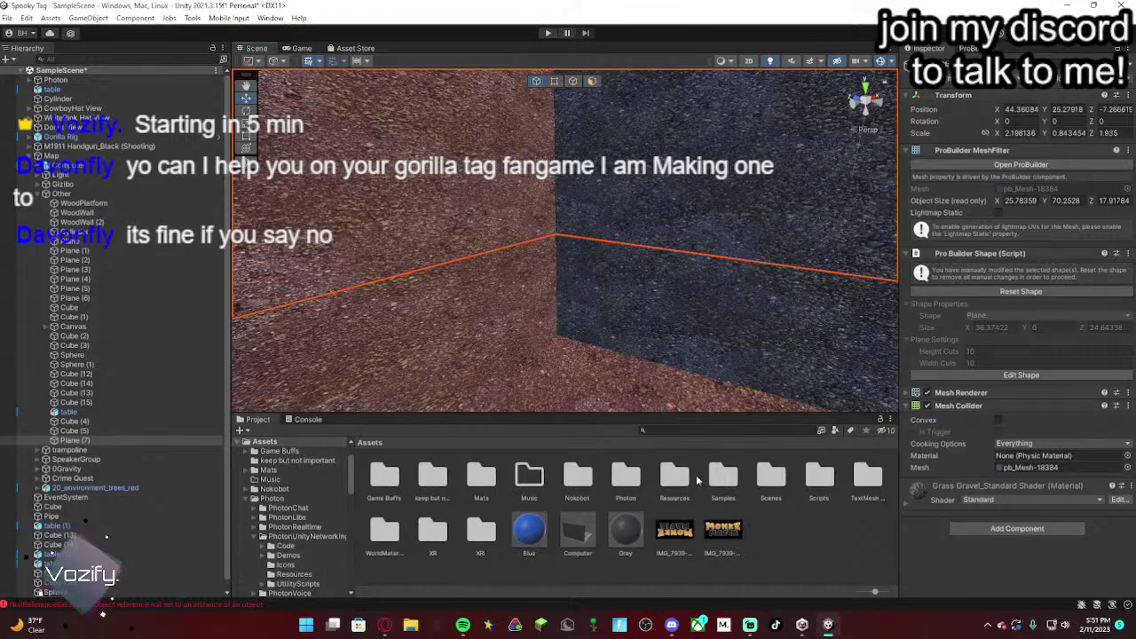
# Step: Assign the Ice physic material from the Resources folder to the detached wall object's Mesh Collider
pyautogui.doubleClick(817, 484)
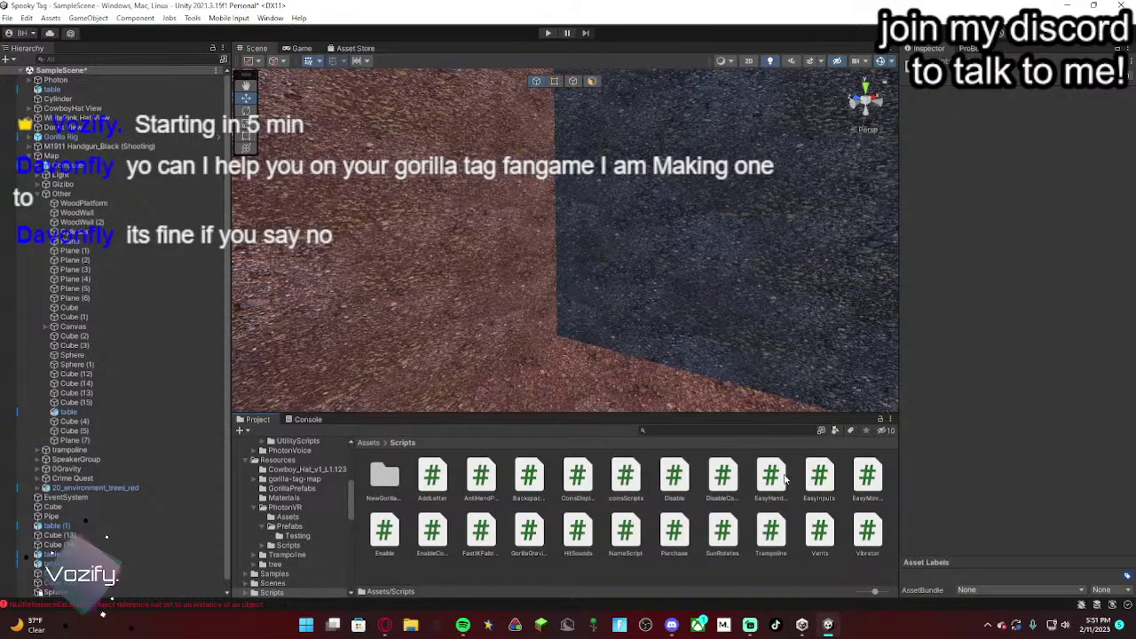
pyautogui.click(386, 475)
pyautogui.click(369, 443)
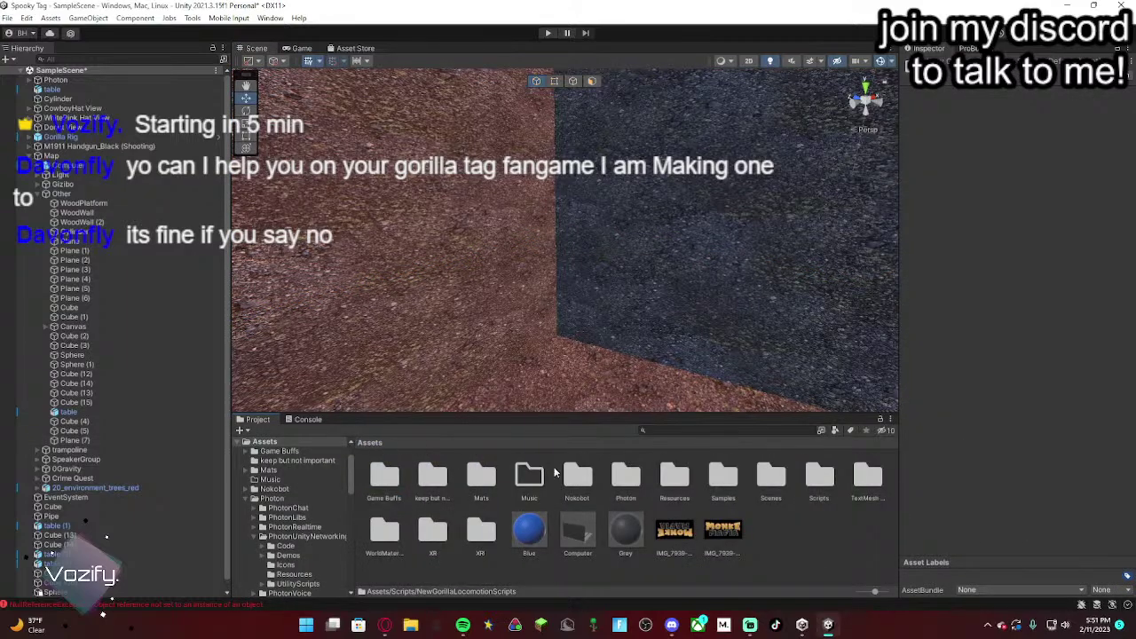
pyautogui.doubleClick(658, 484)
pyautogui.click(632, 226)
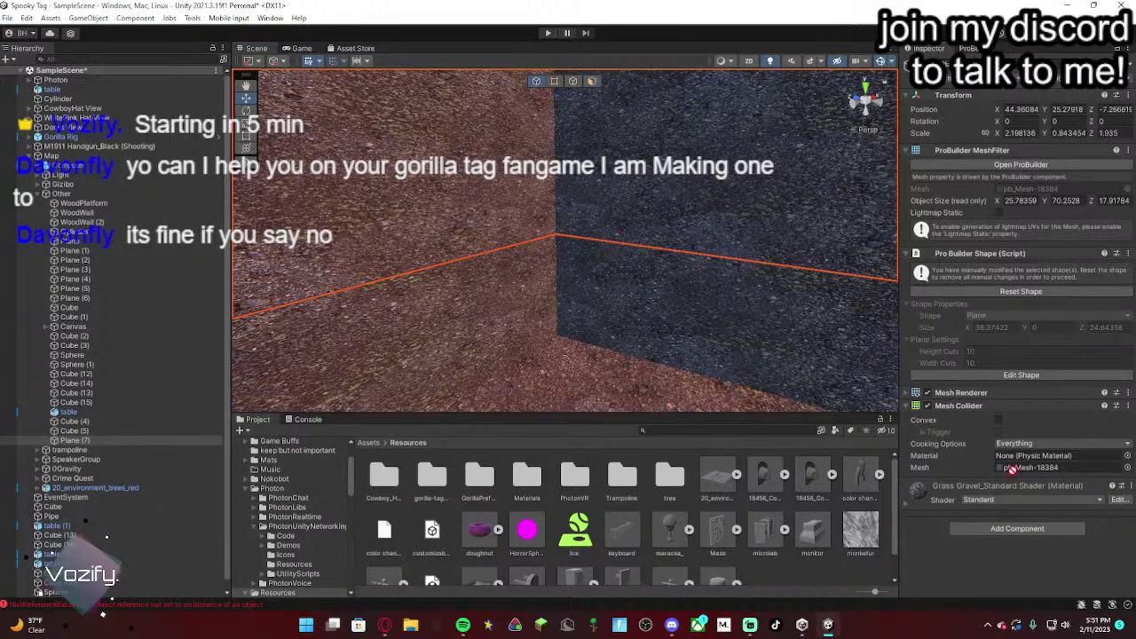
pyautogui.moveTo(1012, 470); pyautogui.dragTo(1020, 459)
# Step: Examine the map from outside and the canyon wall folds beside the chamber's entrance
pyautogui.moveTo(740, 392); pyautogui.dragTo(46, 276, button='right')
pyautogui.click(751, 353)
pyautogui.press('a')
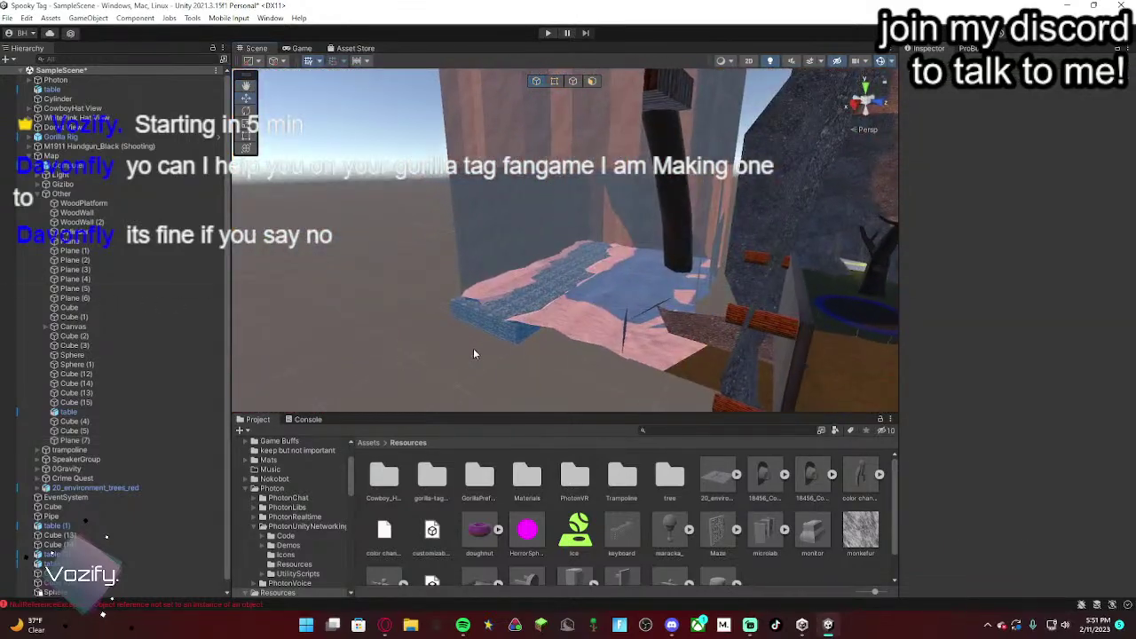
pyautogui.moveTo(473, 353); pyautogui.dragTo(932, 297, button='right')
pyautogui.click(705, 246)
pyautogui.moveTo(705, 245); pyautogui.dragTo(543, 265, button='right')
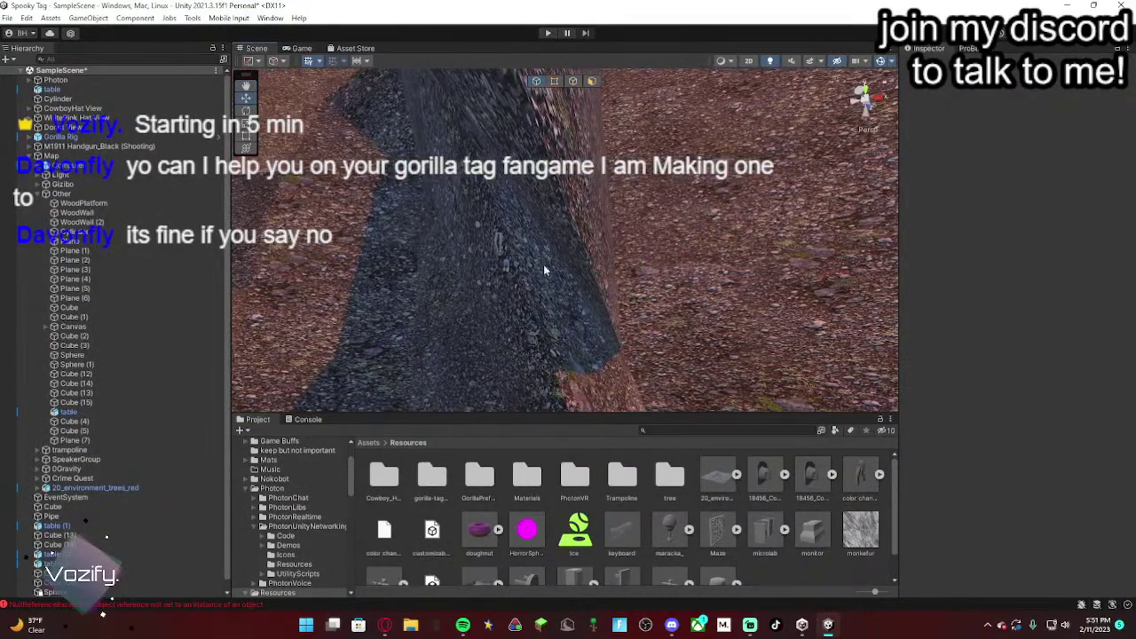
pyautogui.click(543, 265)
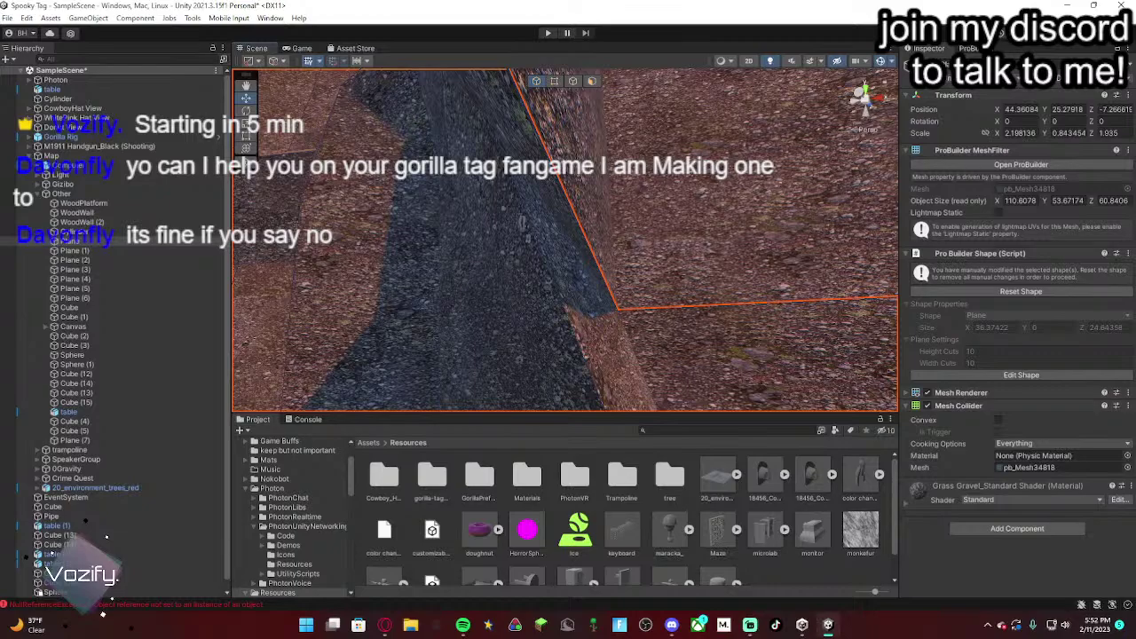
pyautogui.moveTo(605, 180); pyautogui.dragTo(604, 86, button='middle')
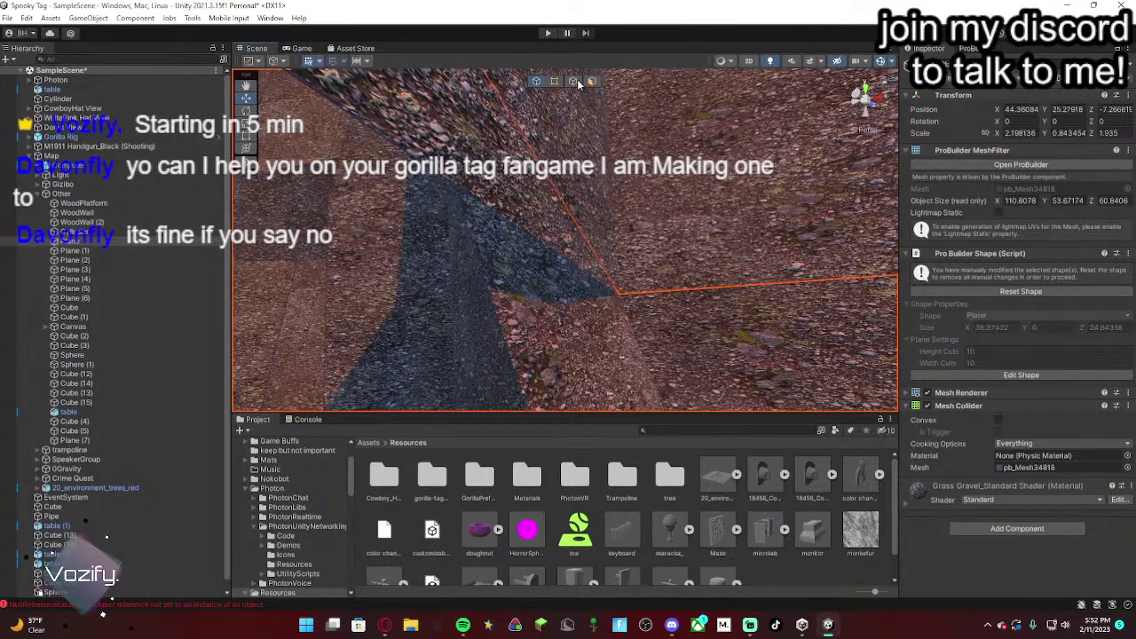
pyautogui.moveTo(577, 116); pyautogui.dragTo(607, 546, button='right')
pyautogui.click(556, 83)
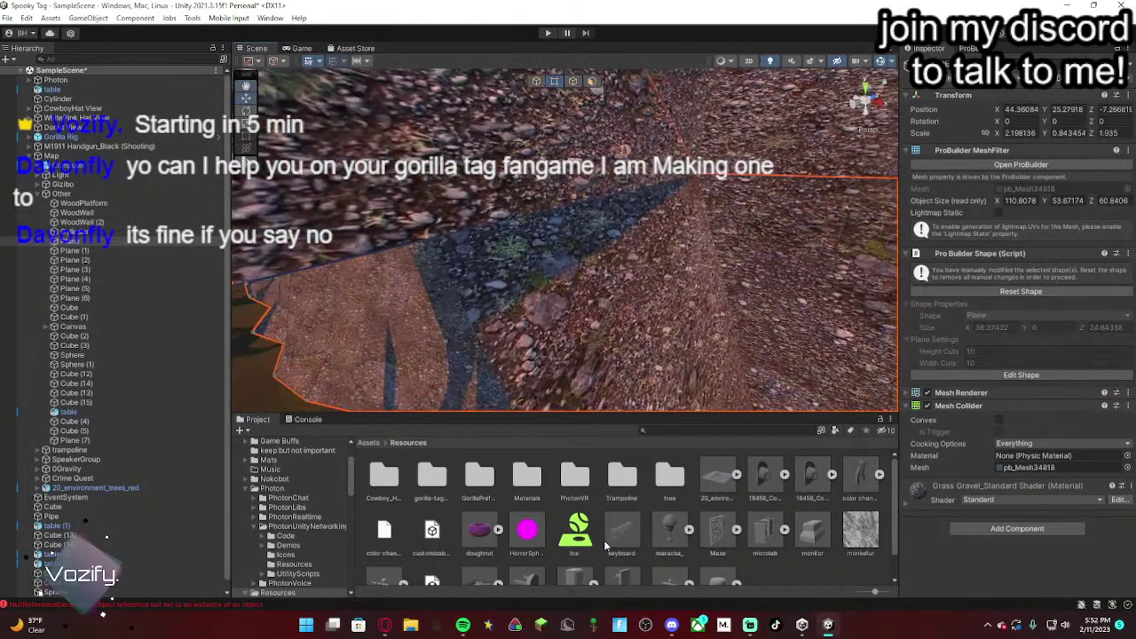
pyautogui.click(673, 627)
pyautogui.moveTo(829, 240); pyautogui.dragTo(813, 334, button='right')
pyautogui.moveTo(753, 312); pyautogui.dragTo(633, 302, button='right')
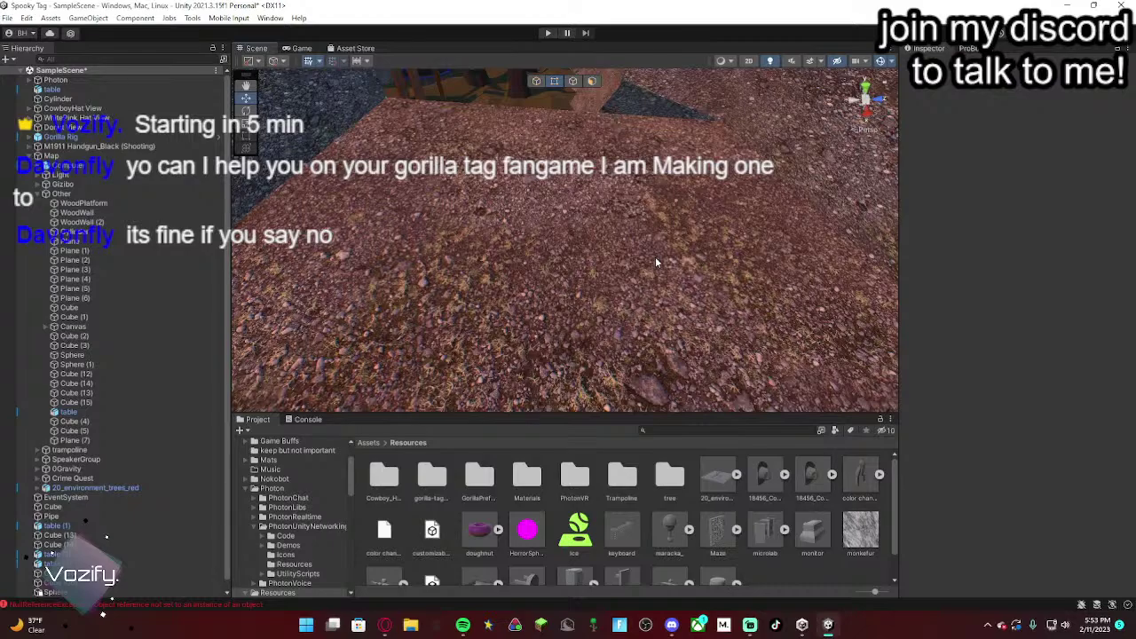
pyautogui.moveTo(655, 257); pyautogui.dragTo(802, 214, button='right')
pyautogui.moveTo(675, 328); pyautogui.dragTo(692, 248, button='right')
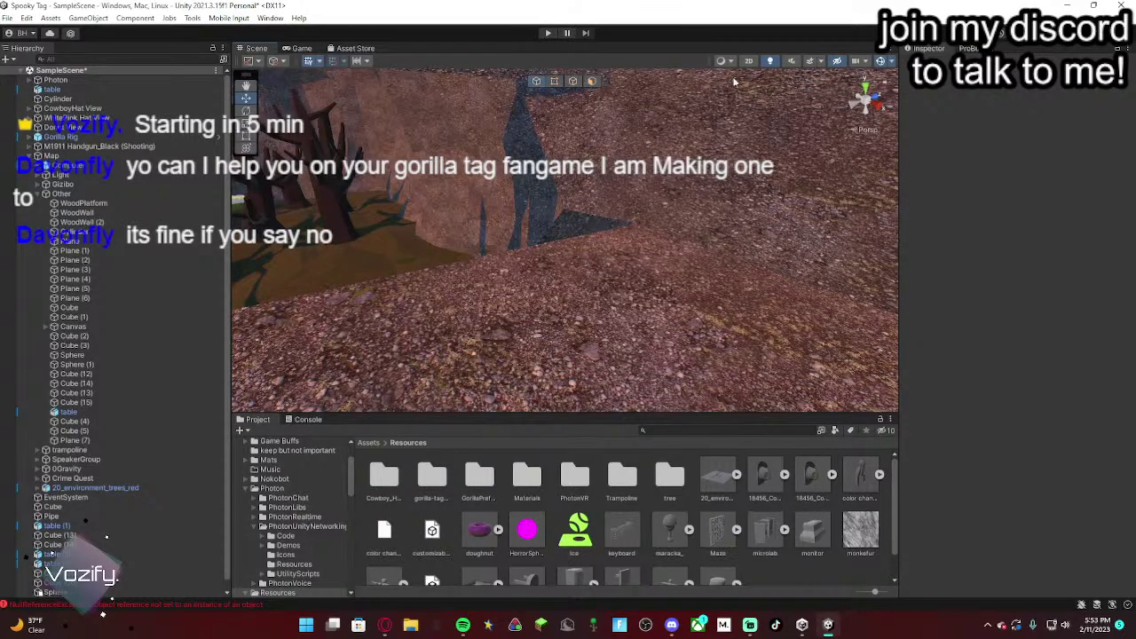
pyautogui.click(965, 50)
pyautogui.click(951, 61)
pyautogui.moveTo(685, 175); pyautogui.dragTo(741, 213, button='right')
pyautogui.click(772, 331)
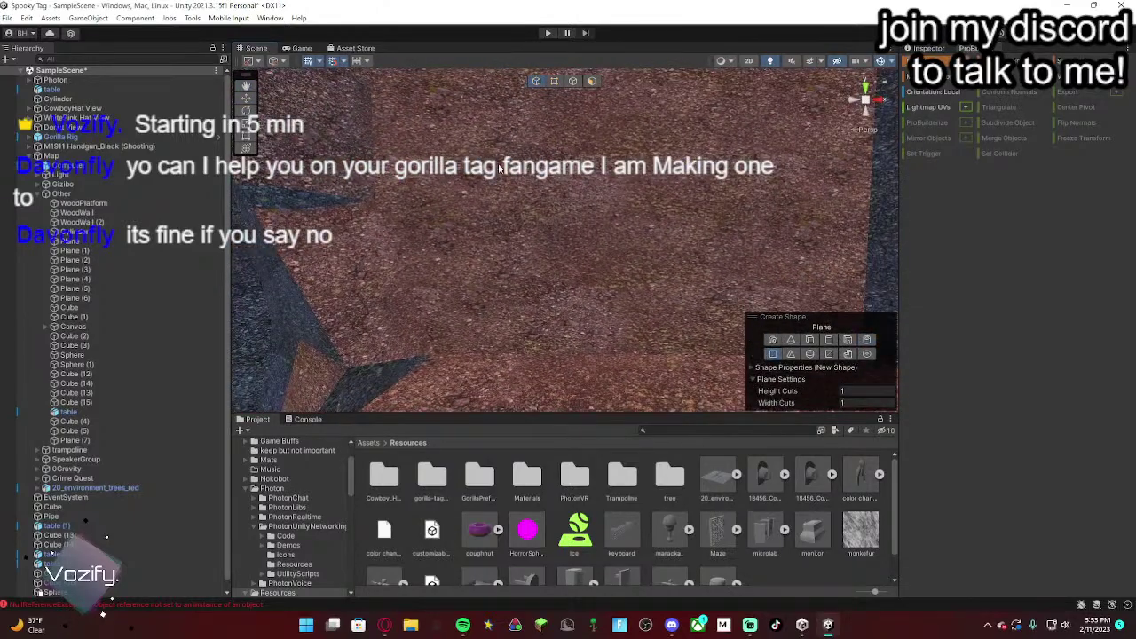
pyautogui.moveTo(468, 142); pyautogui.dragTo(578, 211)
pyautogui.moveTo(578, 211); pyautogui.dragTo(482, 185, button='right')
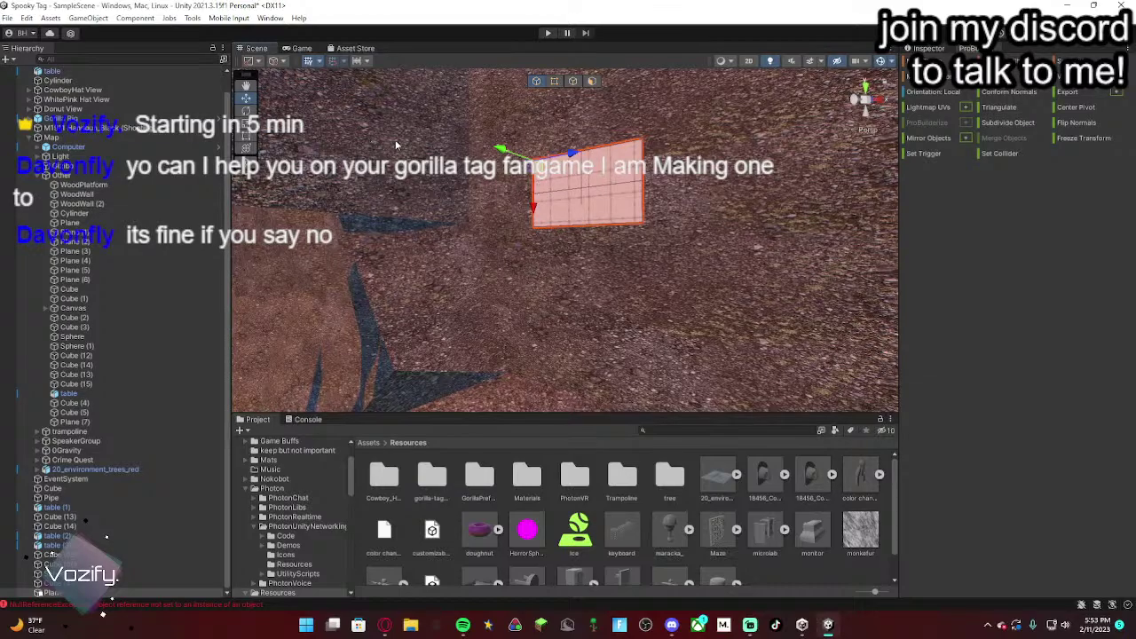
pyautogui.press('Delete')
# Step: Draw a ProBuilder cube about 4 × 1.1 × 6.35 on the chamber wall
pyautogui.click(947, 62)
pyautogui.moveTo(633, 173); pyautogui.dragTo(700, 241, button='right')
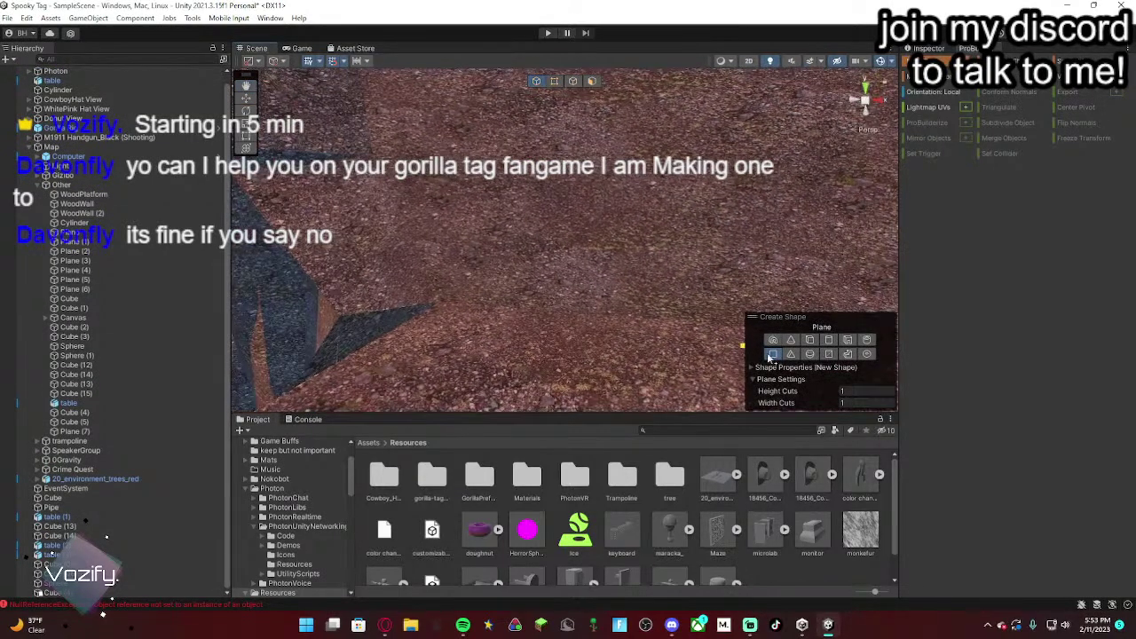
pyautogui.click(830, 354)
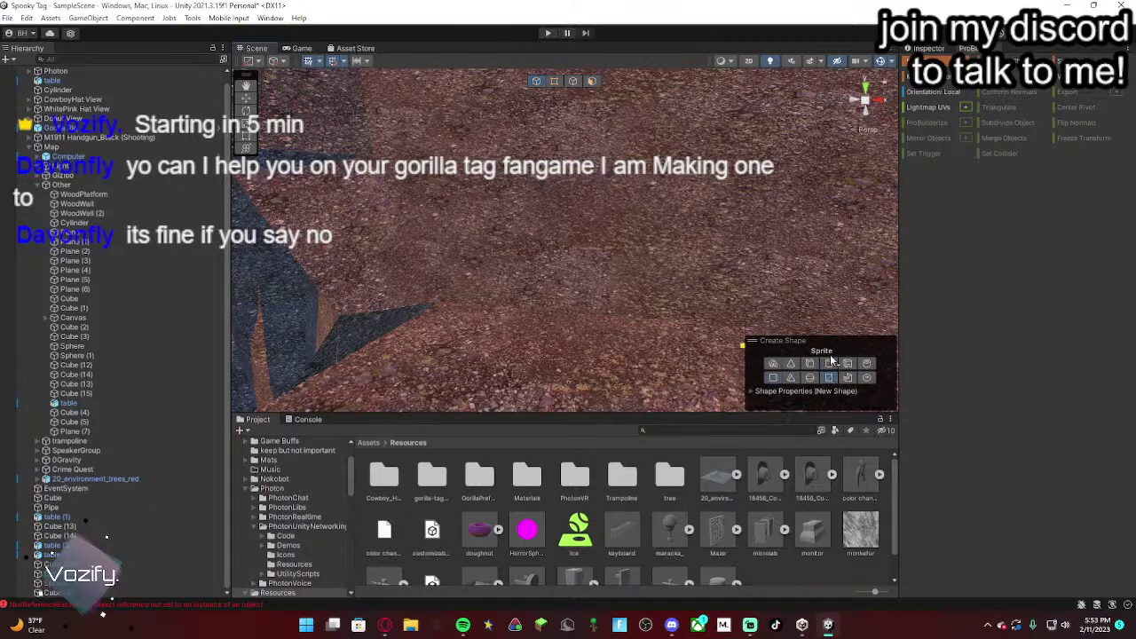
pyautogui.click(830, 362)
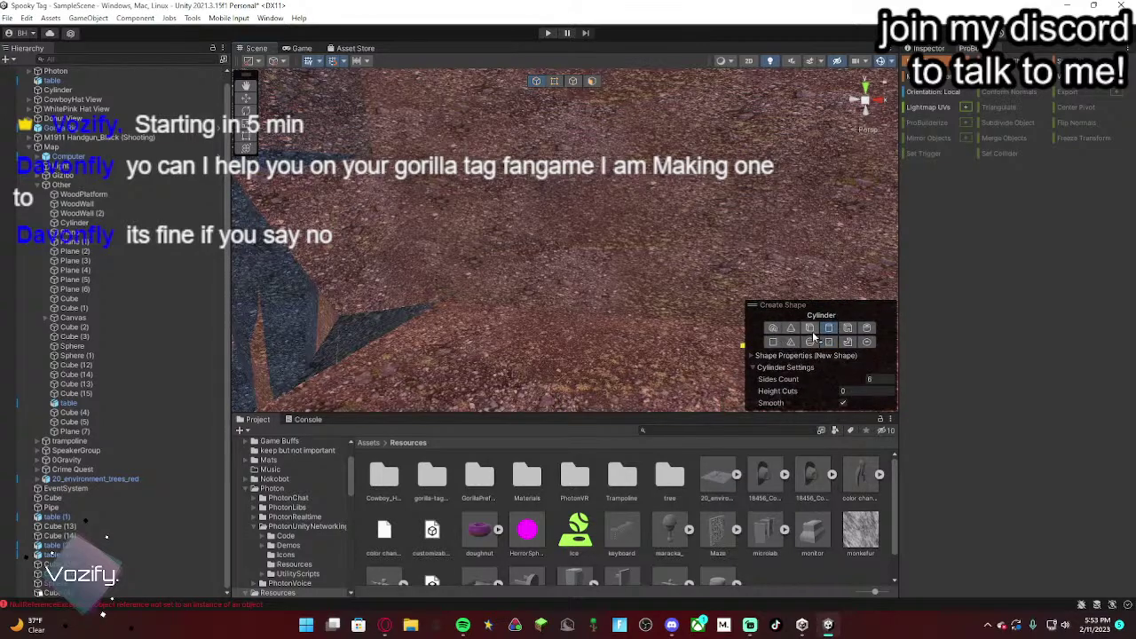
pyautogui.click(812, 330)
pyautogui.moveTo(514, 126); pyautogui.dragTo(654, 216)
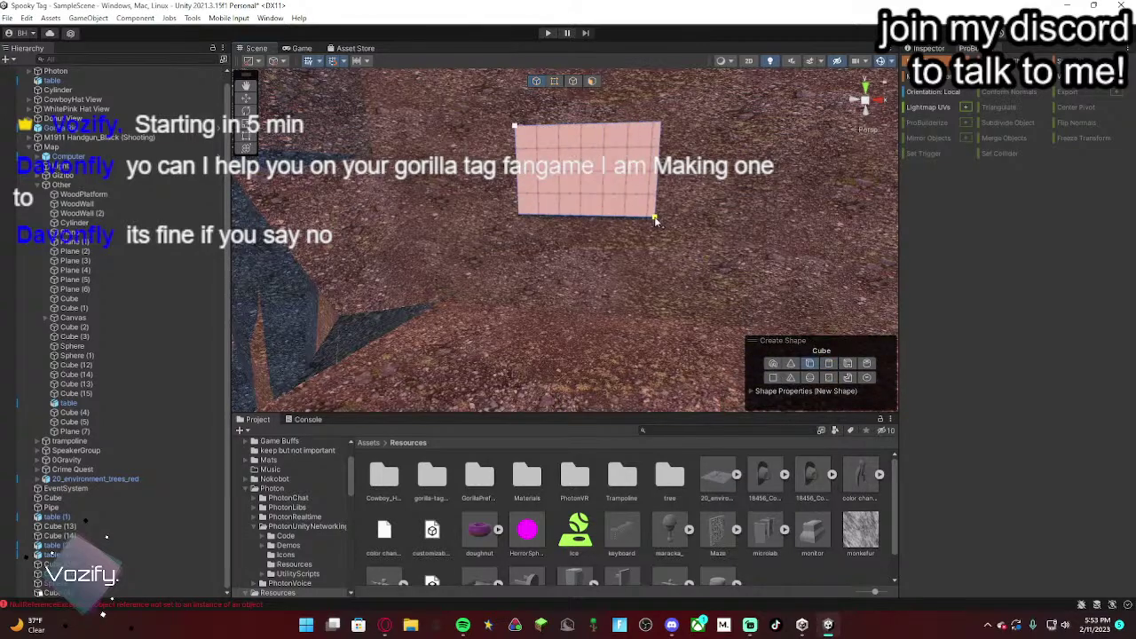
pyautogui.click(607, 211)
pyautogui.moveTo(606, 210); pyautogui.dragTo(379, 177, button='right')
pyautogui.press('s')
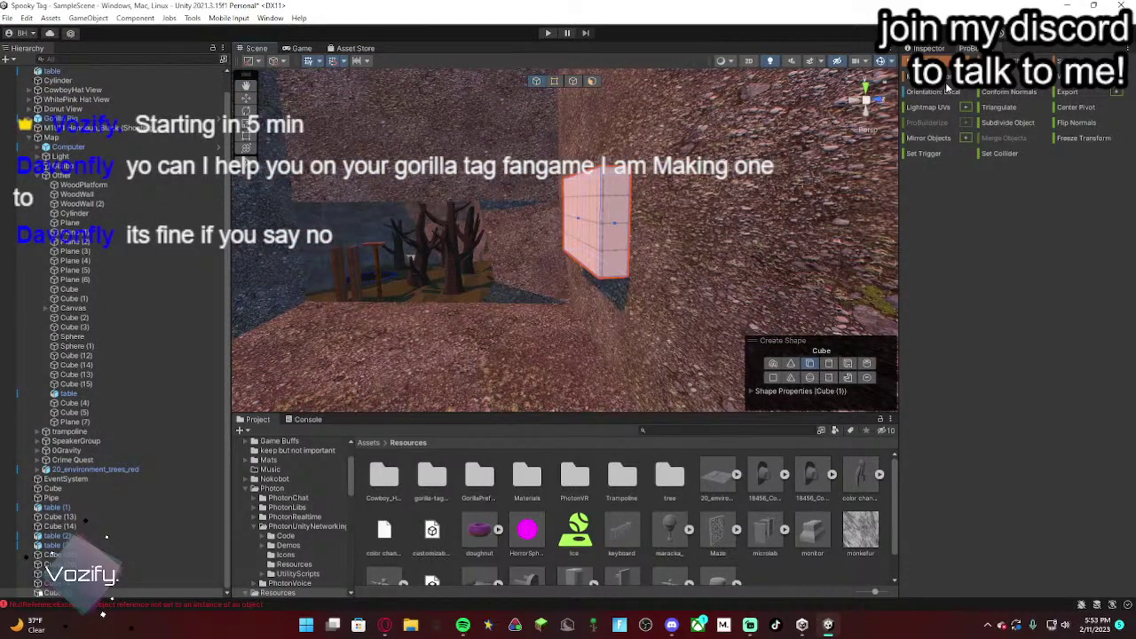
# Step: Set the new wall cube's shape size to X 0.88, Y 0.8 and Z 3.16
pyautogui.click(925, 49)
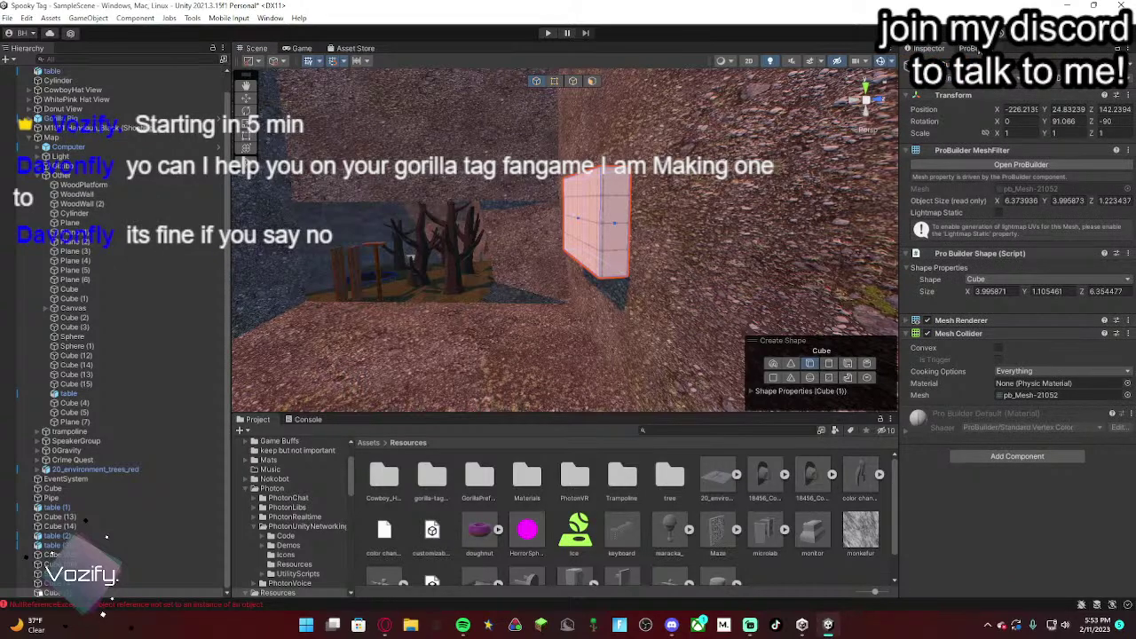
pyautogui.click(972, 48)
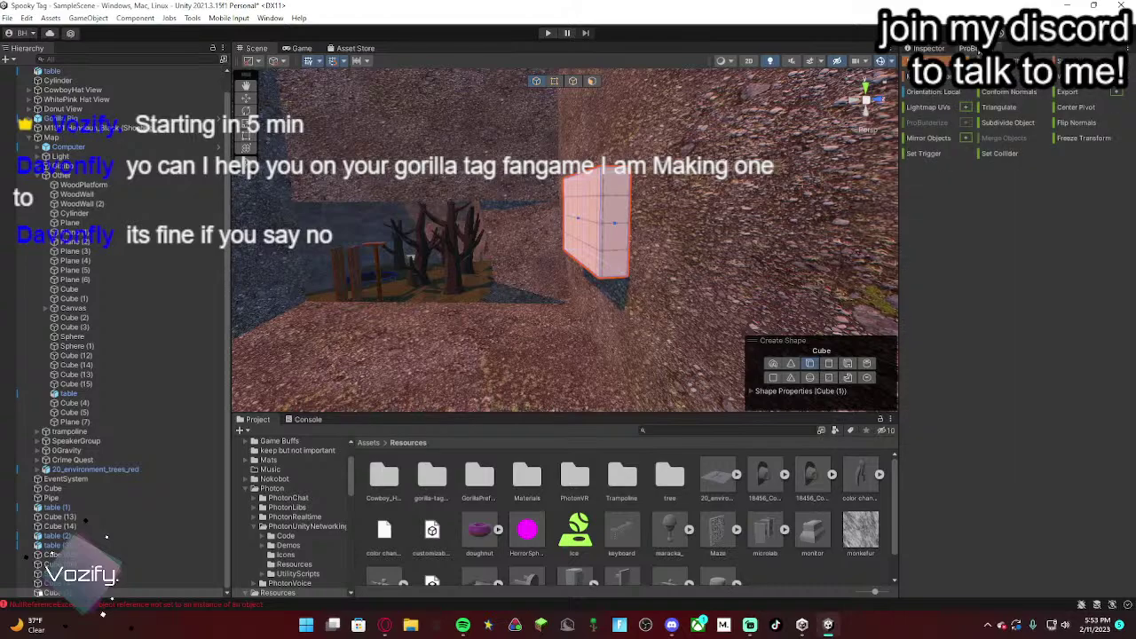
pyautogui.click(943, 49)
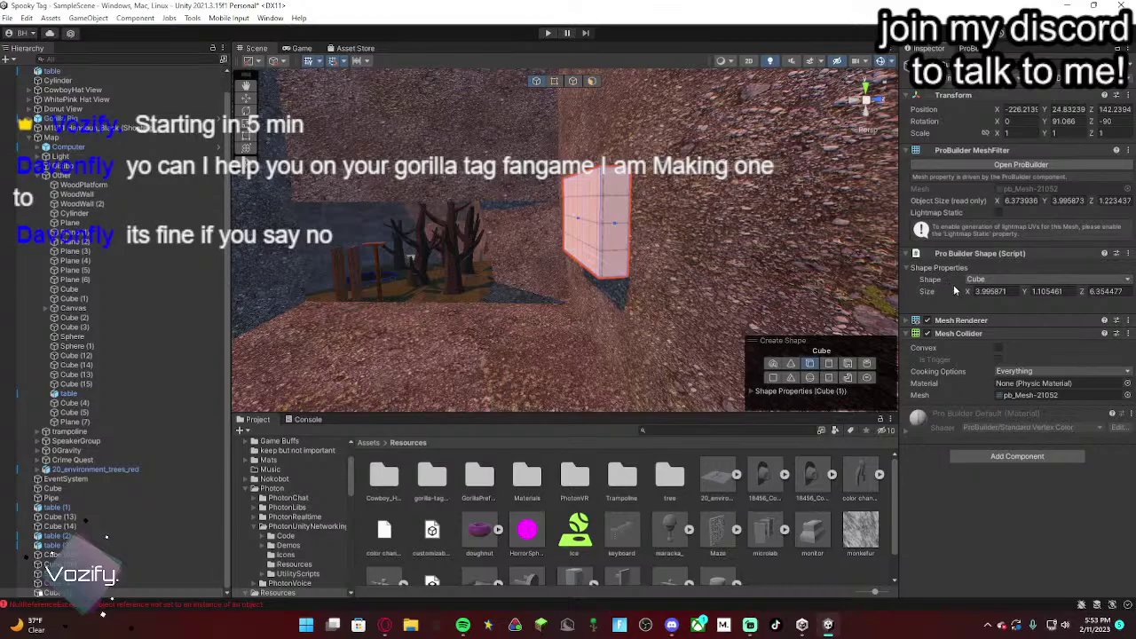
pyautogui.moveTo(823, 228); pyautogui.dragTo(648, 216, button='right')
pyautogui.press('d')
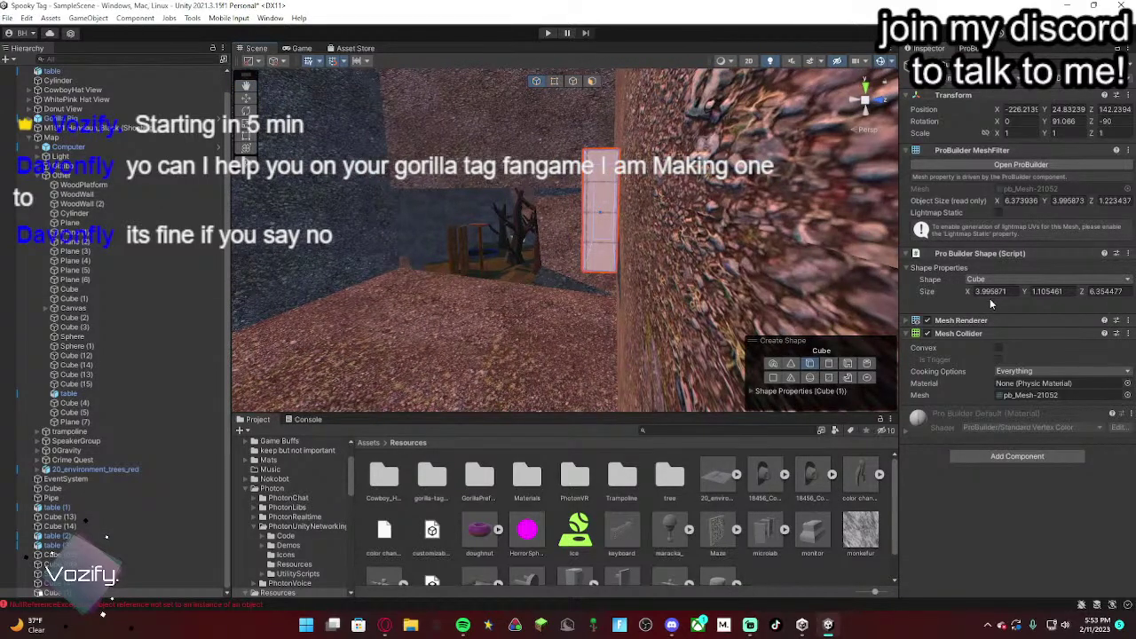
pyautogui.moveTo(969, 295); pyautogui.dragTo(906, 296)
pyautogui.click(1039, 291)
pyautogui.write('0.88')
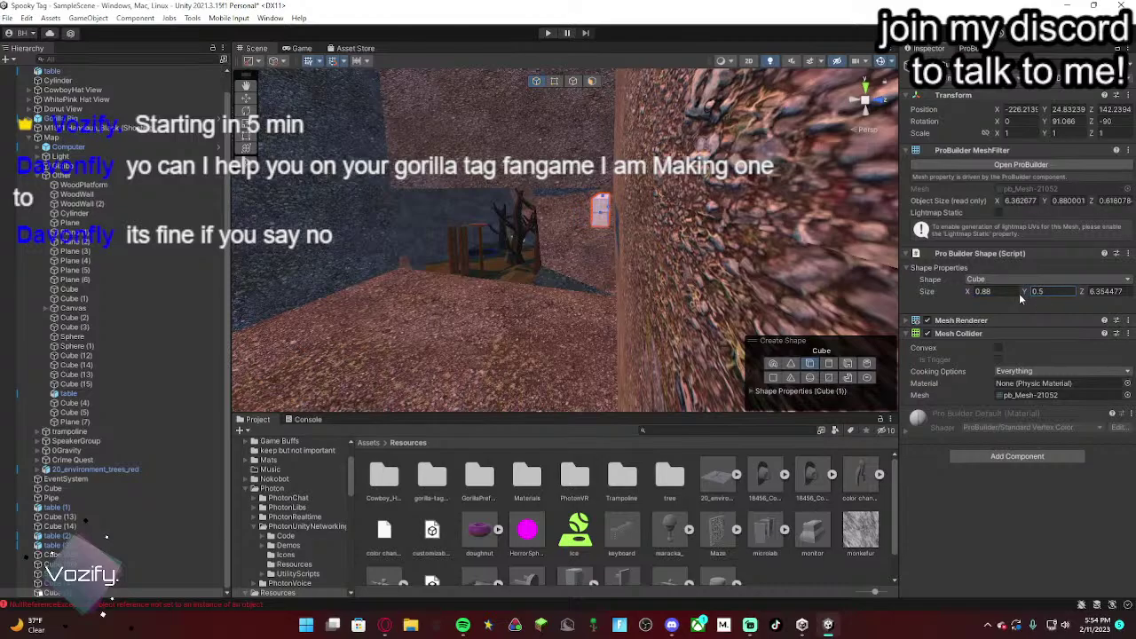
pyautogui.click(1091, 291)
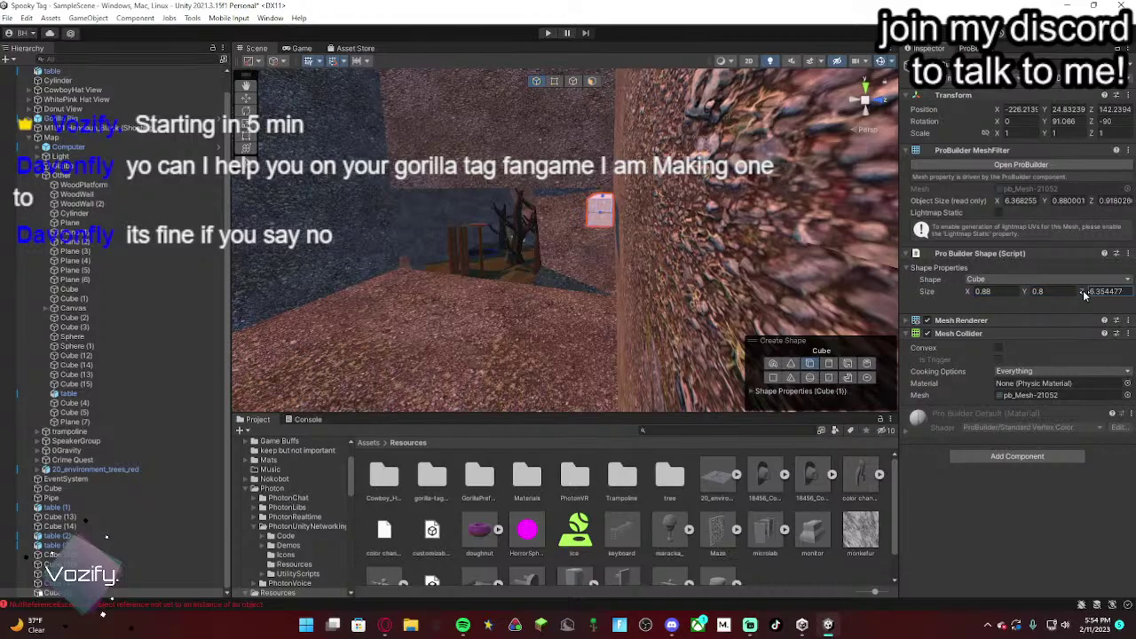
pyautogui.write('3.16')
pyautogui.moveTo(739, 241); pyautogui.dragTo(932, 227, button='right')
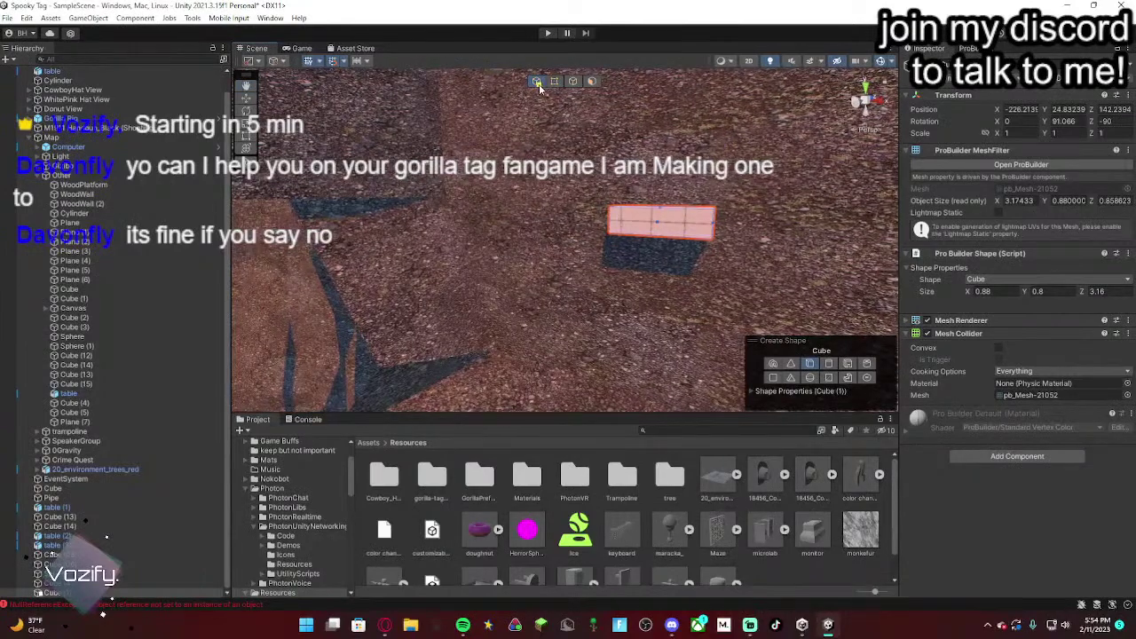
# Step: Move the wall cube to X -228.82, Y 26.25, Z 142.66 on the chamber wall
pyautogui.click(246, 98)
pyautogui.moveTo(678, 210); pyautogui.dragTo(632, 183, button='right')
pyautogui.moveTo(607, 190); pyautogui.dragTo(531, 141)
pyautogui.moveTo(531, 140); pyautogui.dragTo(688, 253, button='right')
pyautogui.click(629, 212)
pyautogui.moveTo(628, 212); pyautogui.dragTo(671, 237, button='right')
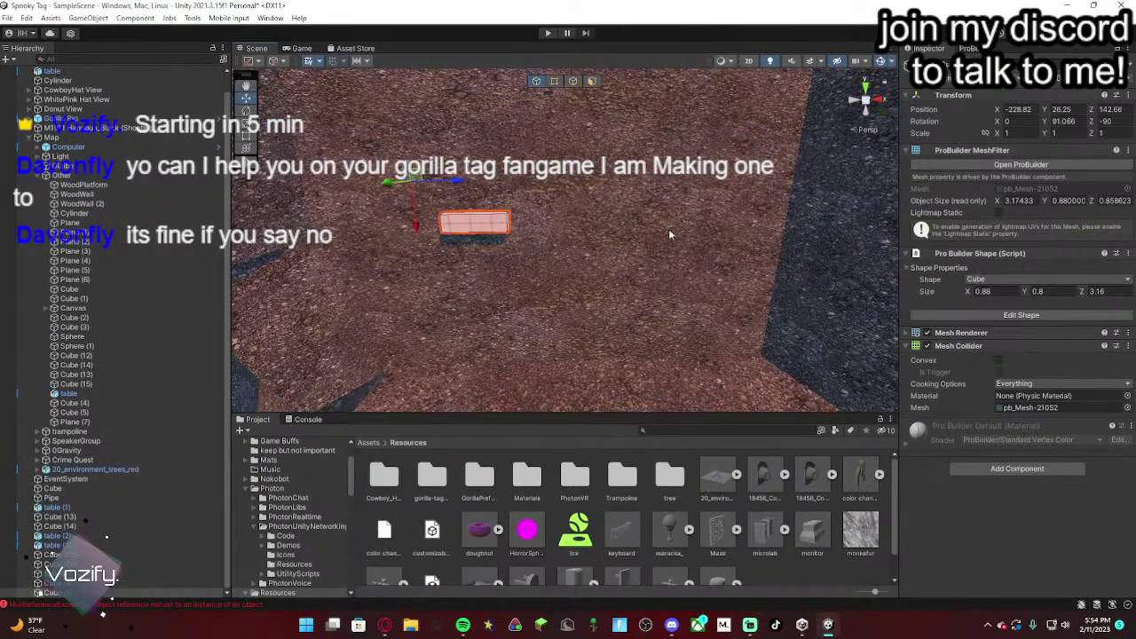
# Step: Duplicate the wall cube twice, stepping the copies upward along the wall, with the highest one at X -214.54, Y 29.59, Z 142.39
pyautogui.hotkey('ctrl', 'd')
pyautogui.moveTo(415, 179); pyautogui.dragTo(691, 114)
pyautogui.hotkey('ctrl', 'd')
pyautogui.moveTo(619, 260); pyautogui.dragTo(620, 328, button='right')
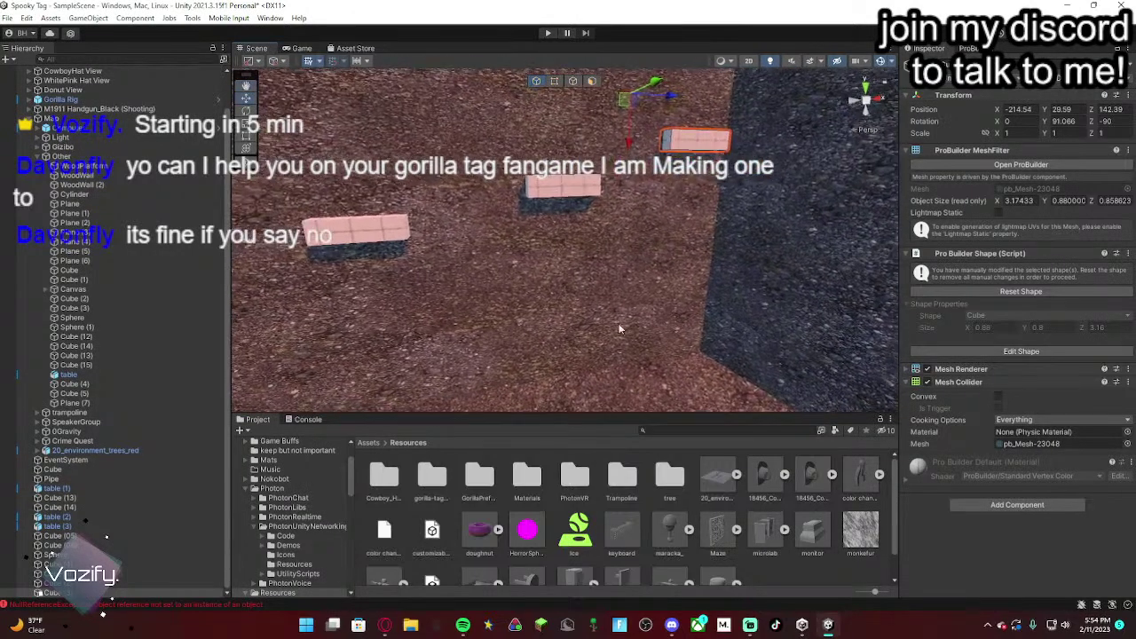
# Step: Open the Mats folder in the project's Assets
pyautogui.click(368, 442)
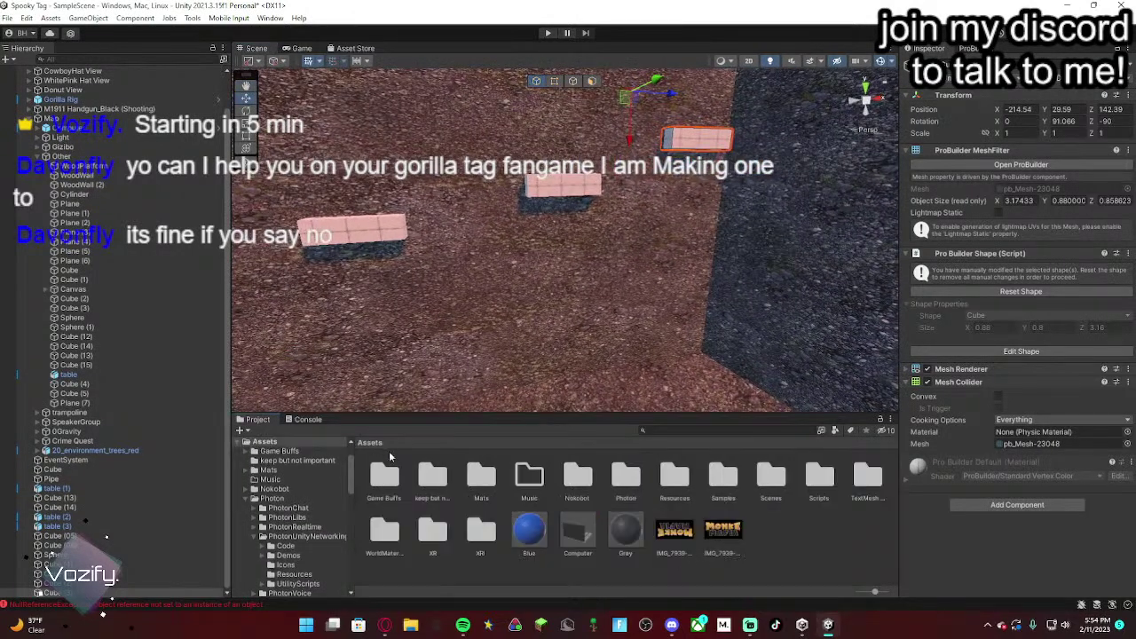
pyautogui.doubleClick(479, 484)
pyautogui.moveTo(462, 625)
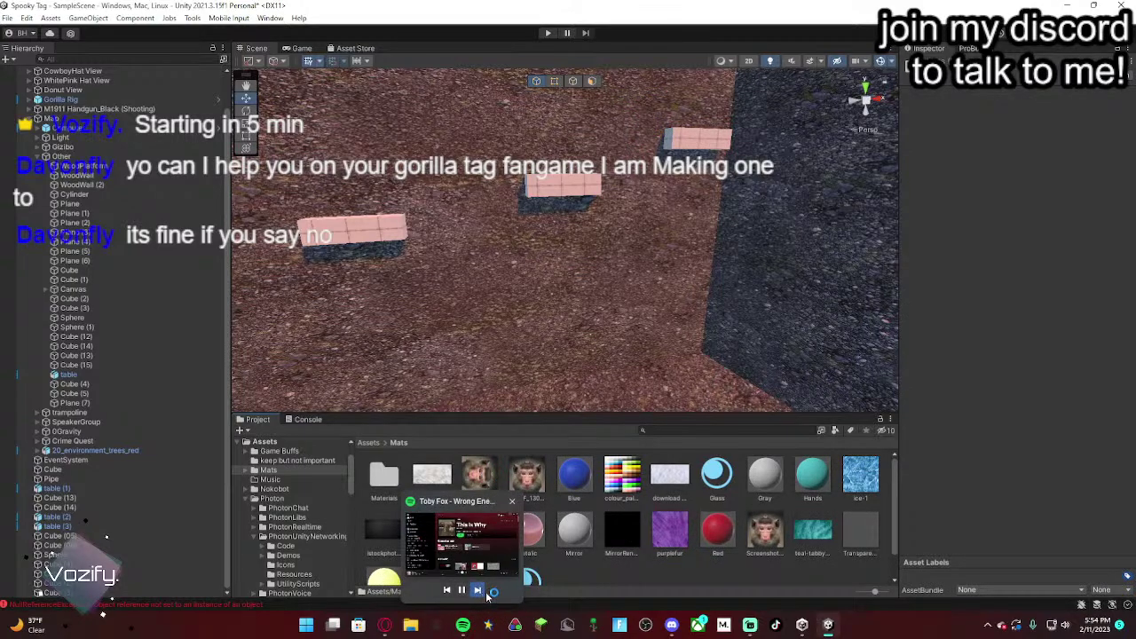
pyautogui.click(477, 590)
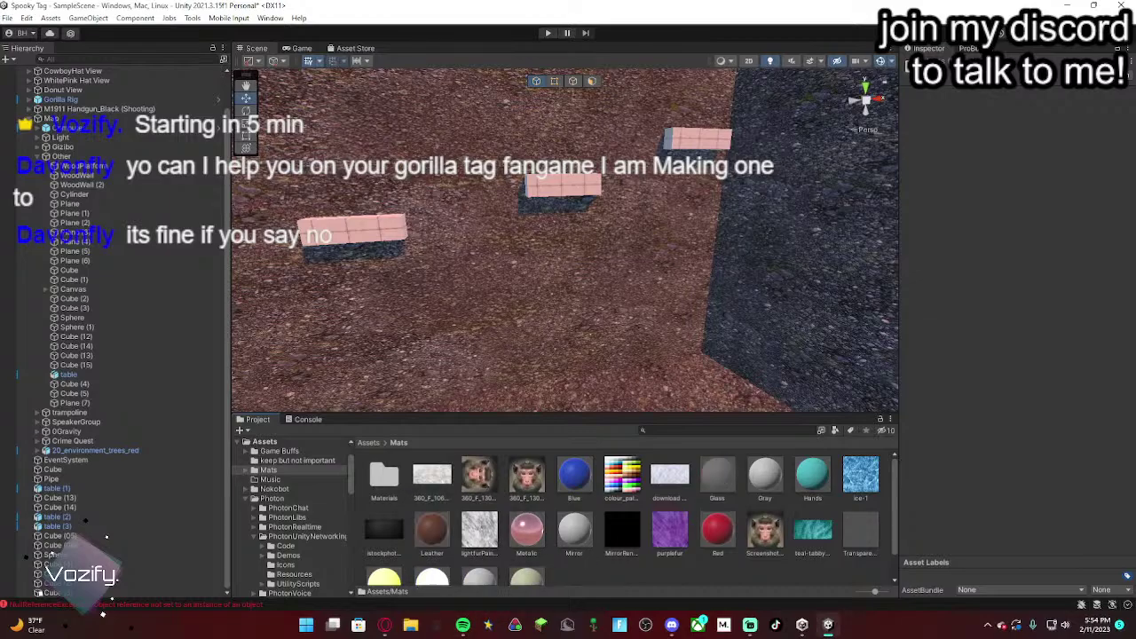
pyautogui.press('super+d')
pyautogui.press('super+d')
# Step: Apply the Hands material from the Mats folder to the highest wall block
pyautogui.moveTo(553, 187)
pyautogui.mouseDown(button='right')
pyautogui.moveTo(604, 223)
pyautogui.moveTo(568, 197)
pyautogui.mouseUp(button='right')
pyautogui.press('w')
pyautogui.moveTo(649, 286); pyautogui.dragTo(514, 432, button='right')
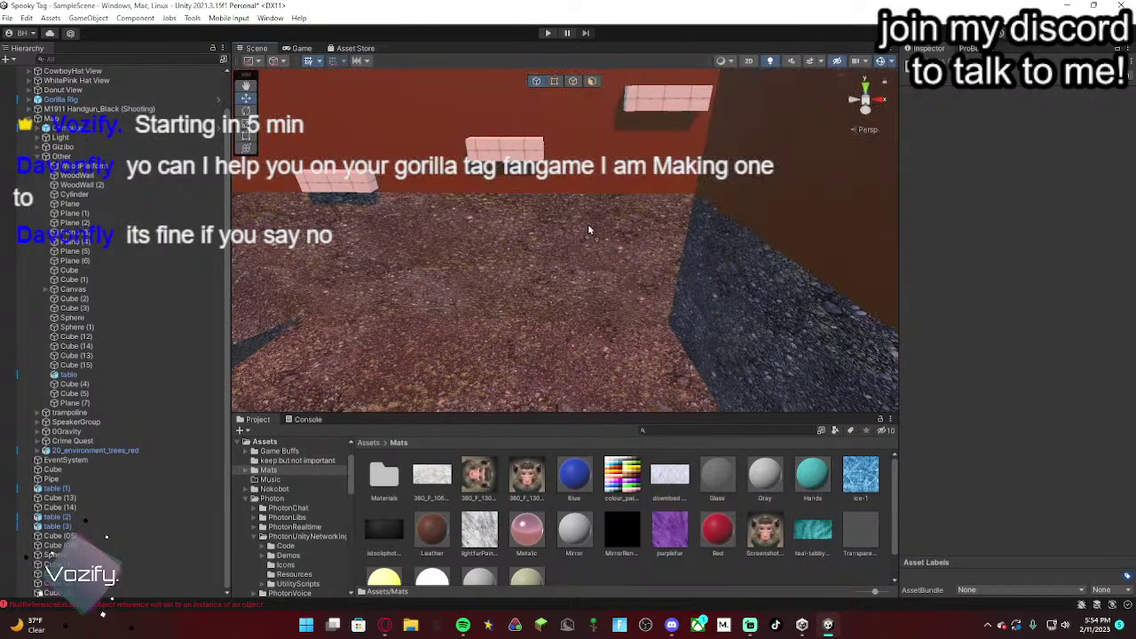
pyautogui.scroll(-2, 443, 513)
pyautogui.scroll(1, 448, 504)
pyautogui.scroll(-1, 453, 504)
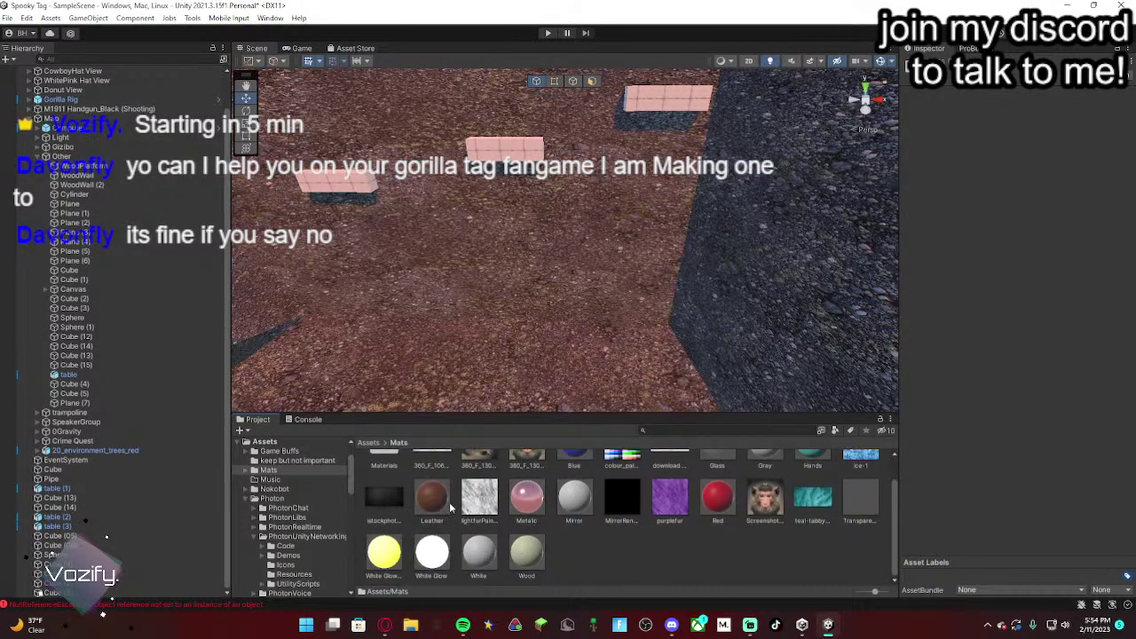
pyautogui.scroll(1, 460, 505)
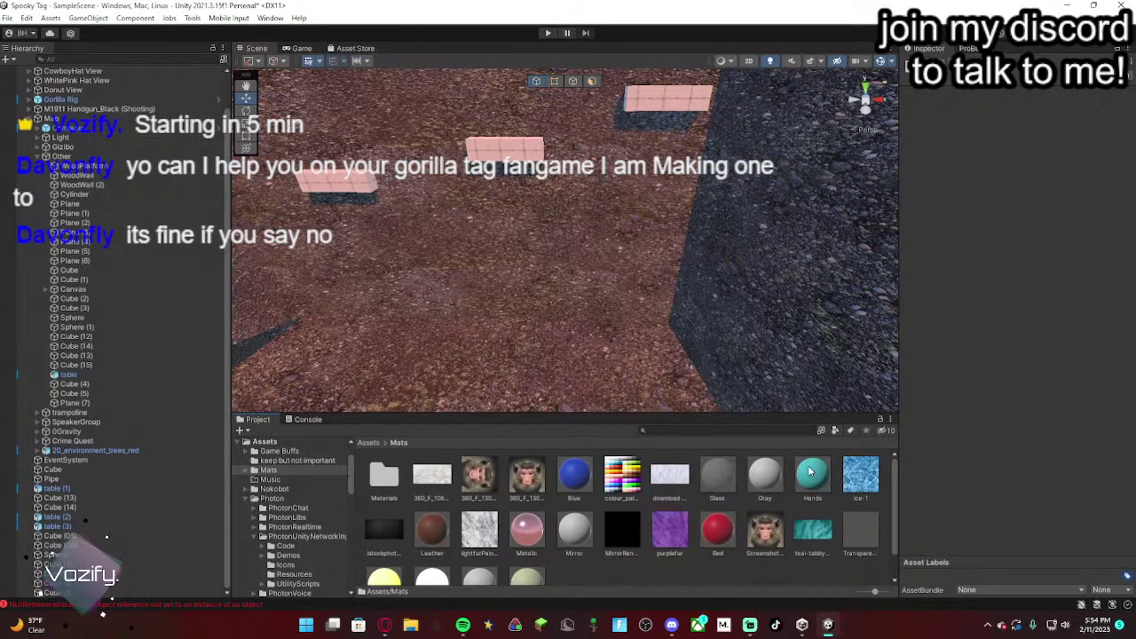
pyautogui.moveTo(768, 326); pyautogui.dragTo(742, 227, button='right')
pyautogui.moveTo(812, 475); pyautogui.dragTo(664, 195)
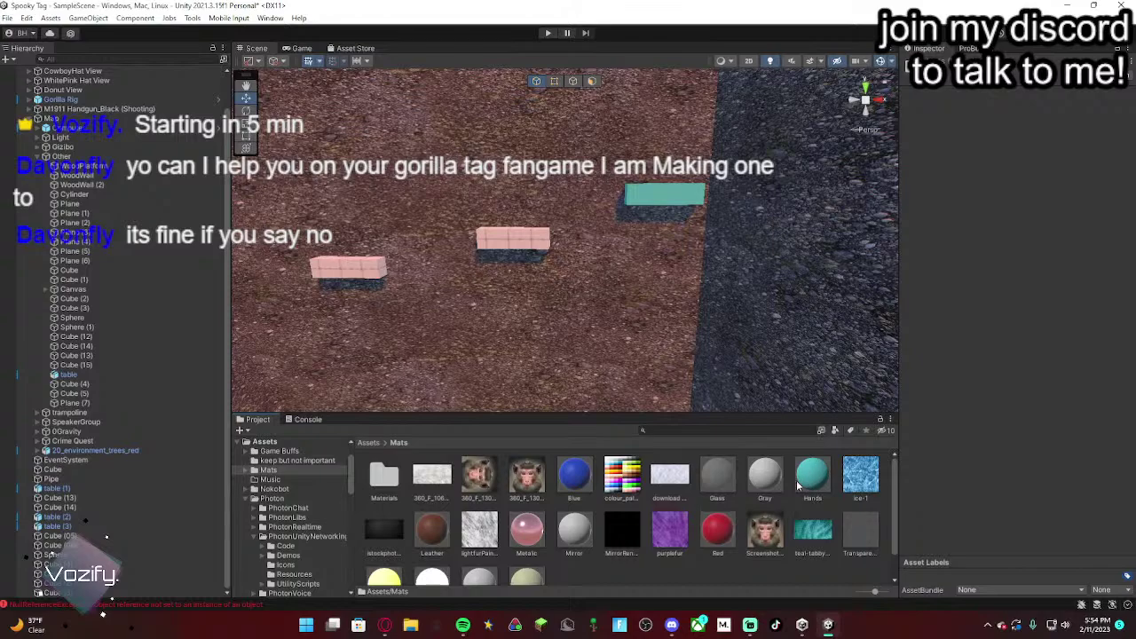
# Step: Apply the Glass material to all three wall blocks
pyautogui.moveTo(737, 482); pyautogui.dragTo(676, 193)
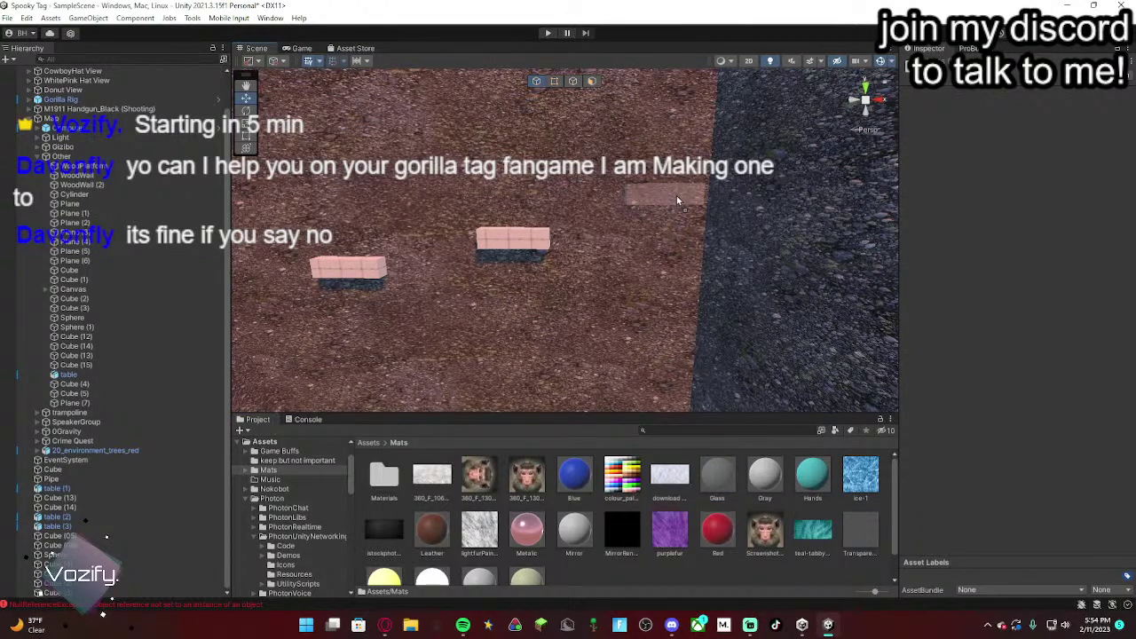
pyautogui.moveTo(717, 479); pyautogui.dragTo(521, 240)
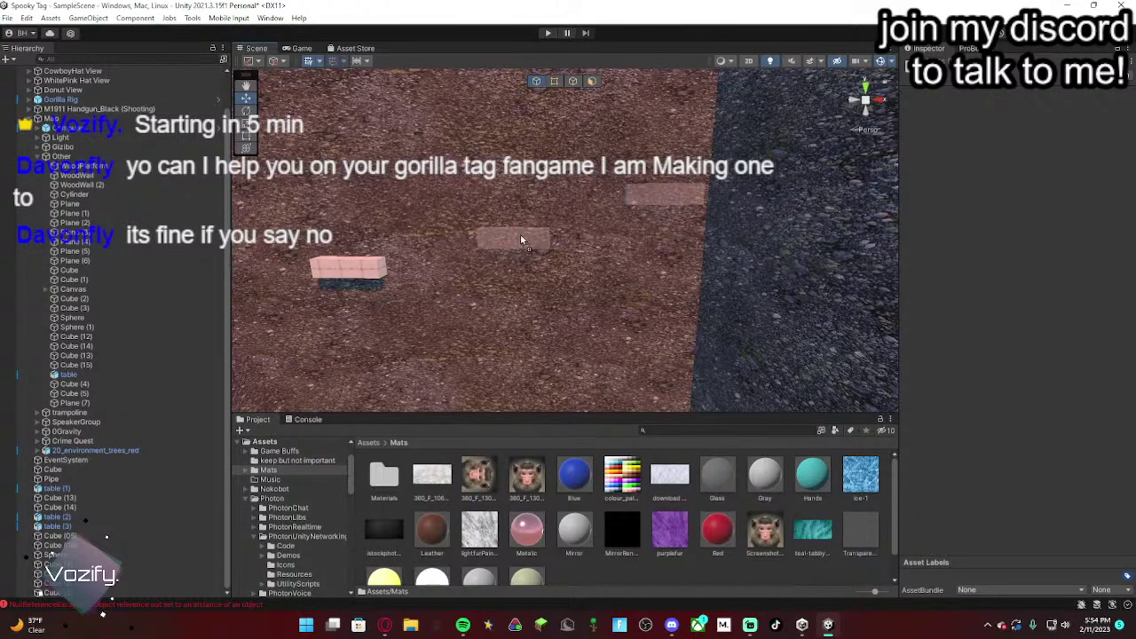
pyautogui.moveTo(710, 482); pyautogui.dragTo(353, 268)
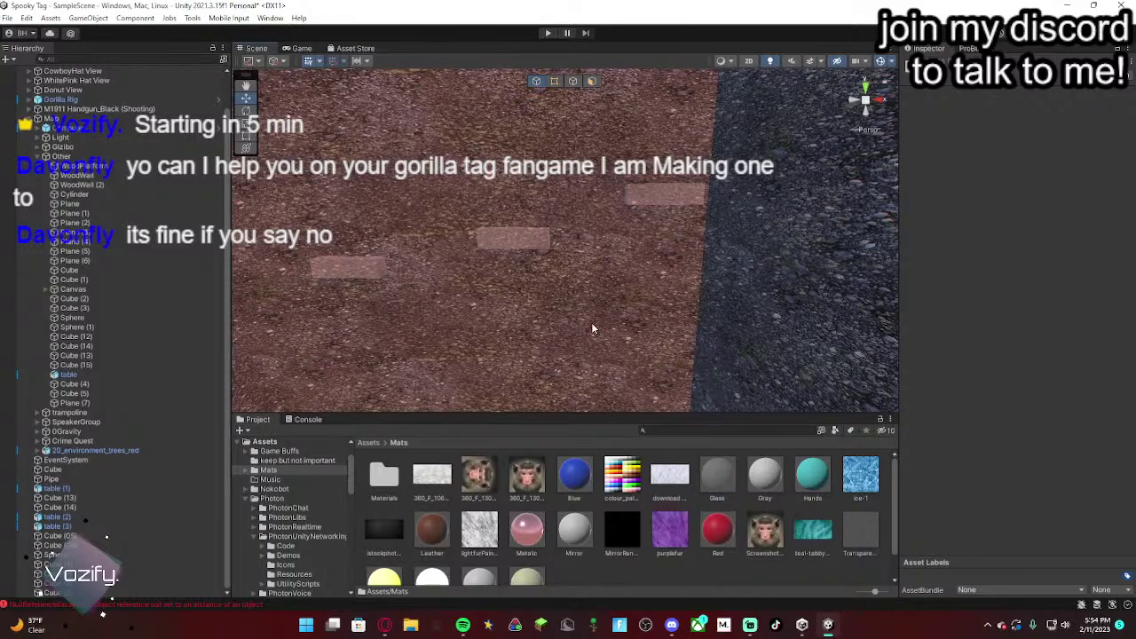
# Step: Apply the yellow glow material from the Mats folder to the two lower wall blocks
pyautogui.moveTo(591, 322); pyautogui.dragTo(652, 362, button='right')
pyautogui.moveTo(527, 530); pyautogui.dragTo(577, 503)
pyautogui.scroll(-1, 533, 519)
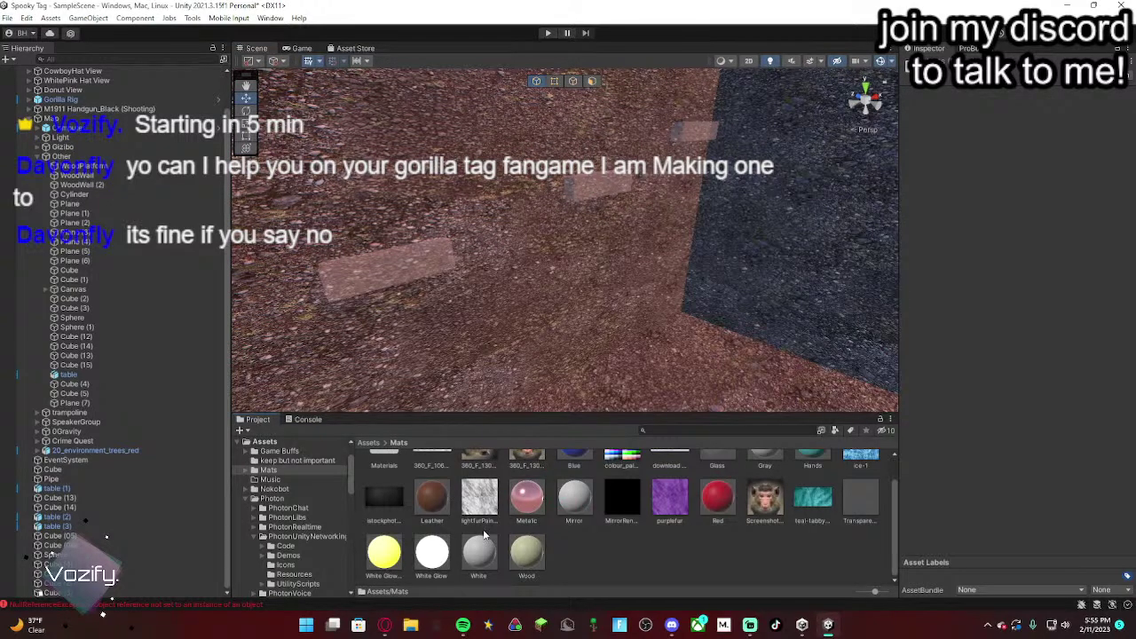
pyautogui.moveTo(395, 547); pyautogui.dragTo(594, 183)
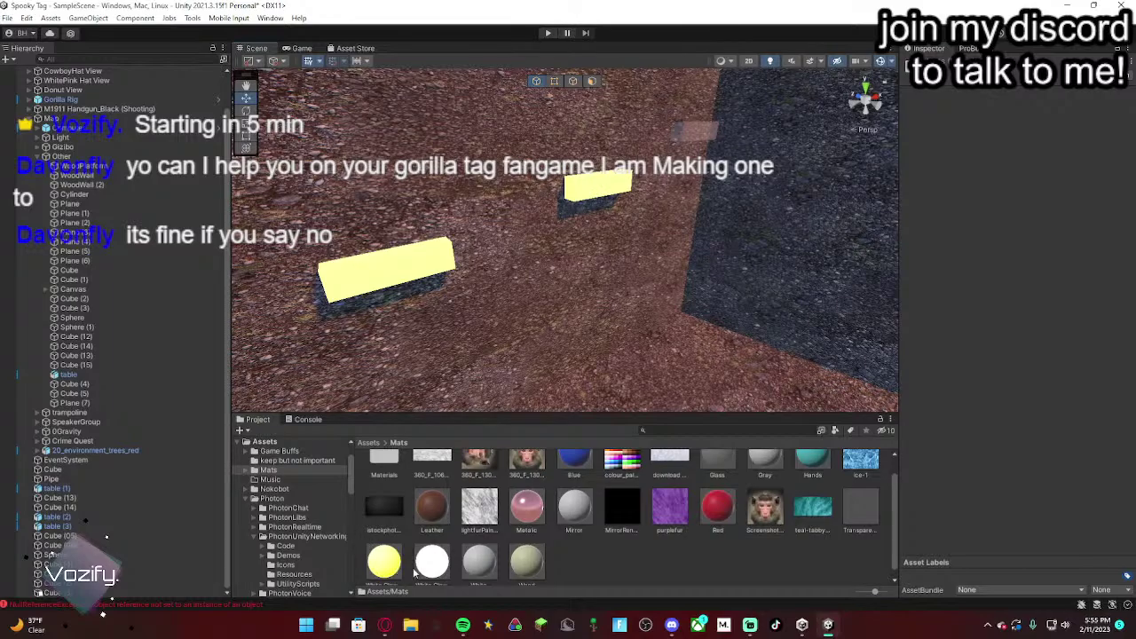
pyautogui.scroll(1, 487, 519)
# Step: Select the tree in the red environment trees model and inspect which material it uses
pyautogui.click(376, 442)
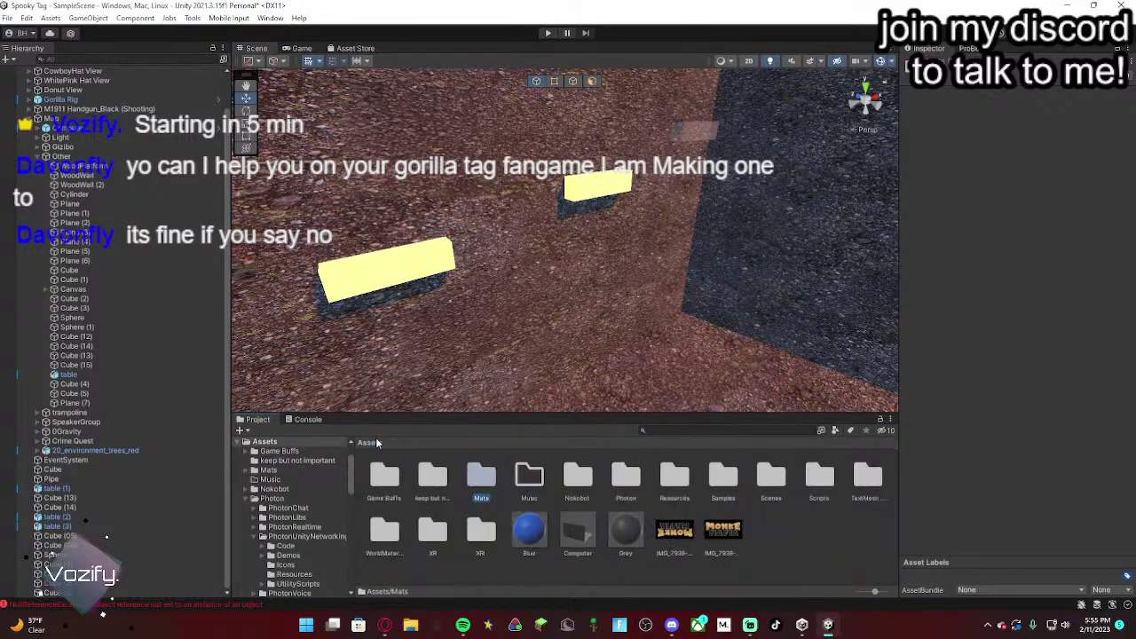
pyautogui.moveTo(537, 332); pyautogui.dragTo(452, 260, button='right')
pyautogui.click(593, 228)
pyautogui.moveTo(592, 228); pyautogui.dragTo(932, 197, button='right')
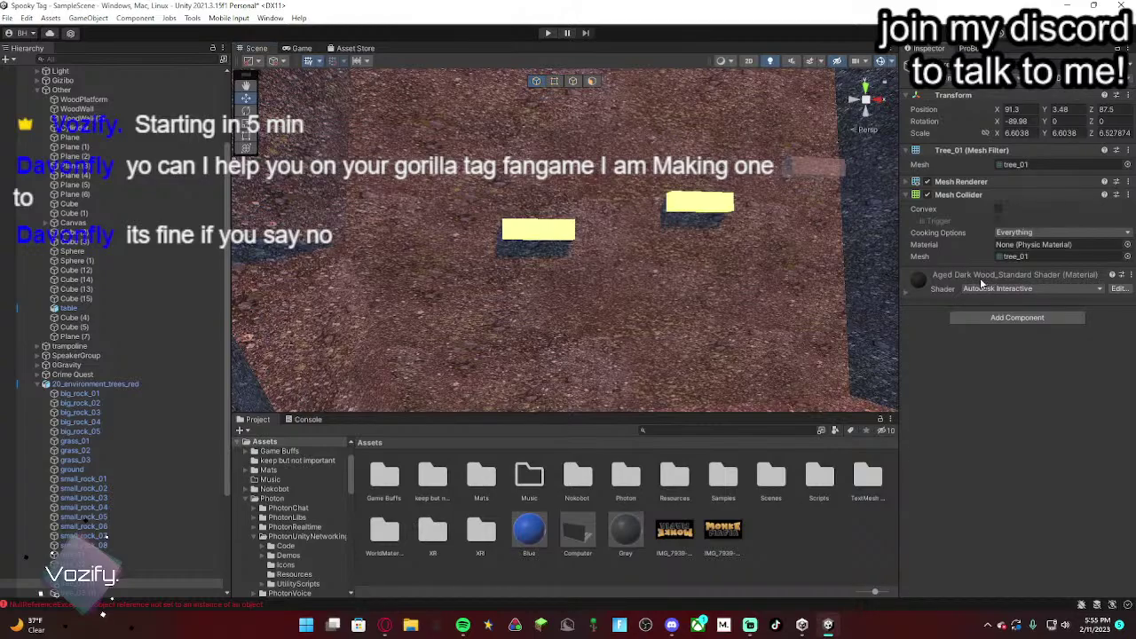
pyautogui.click(976, 282)
pyautogui.click(921, 275)
pyautogui.click(920, 275)
pyautogui.click(921, 275)
pyautogui.rightClick(1069, 277)
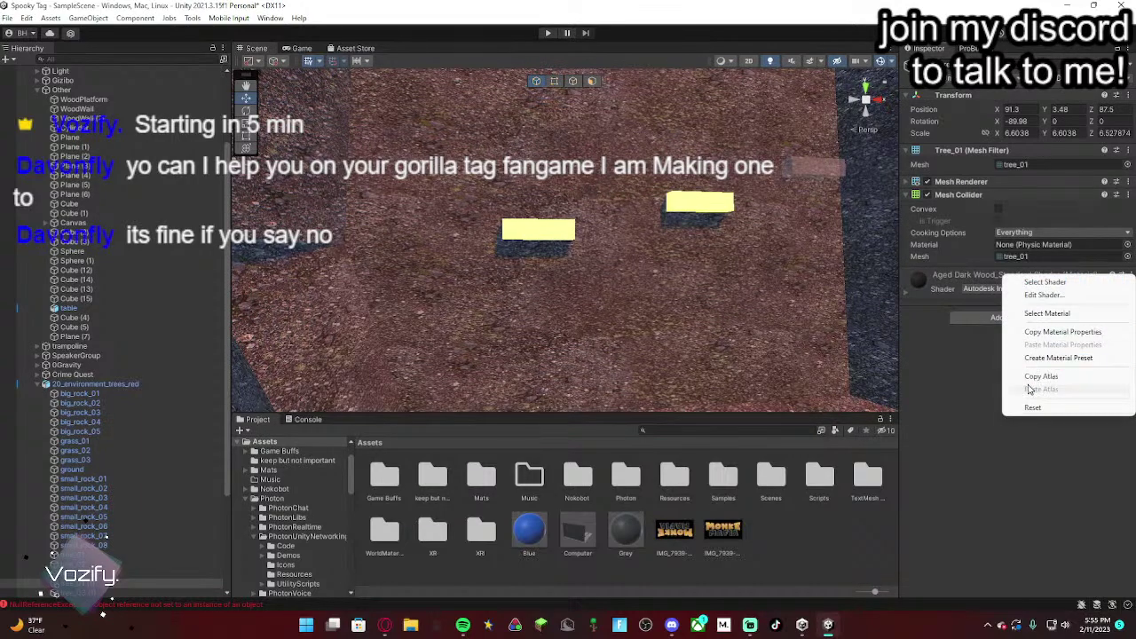
pyautogui.click(968, 428)
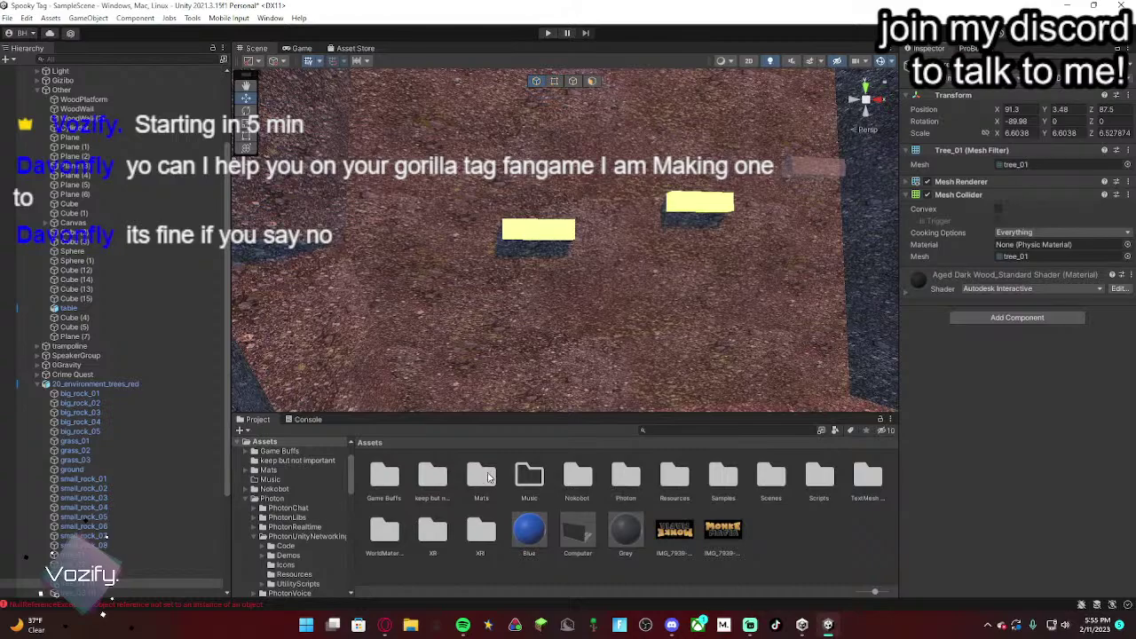
# Step: Find the wood material's folder by opening Built-In_RPMaterials inside WorldMaterialsFree
pyautogui.doubleClick(386, 537)
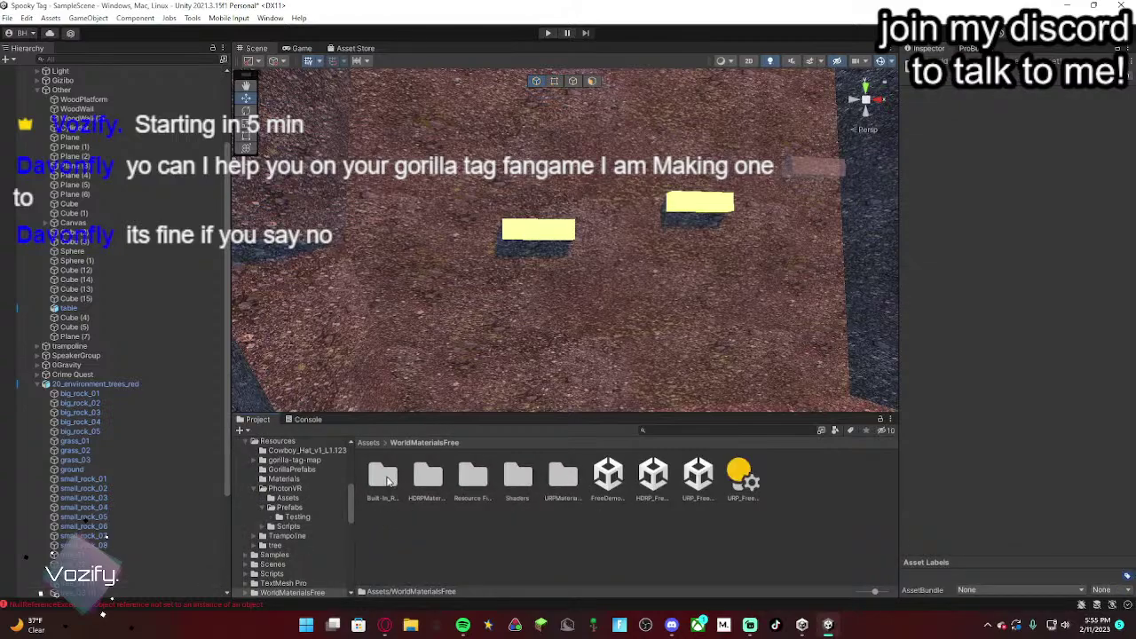
pyautogui.click(369, 443)
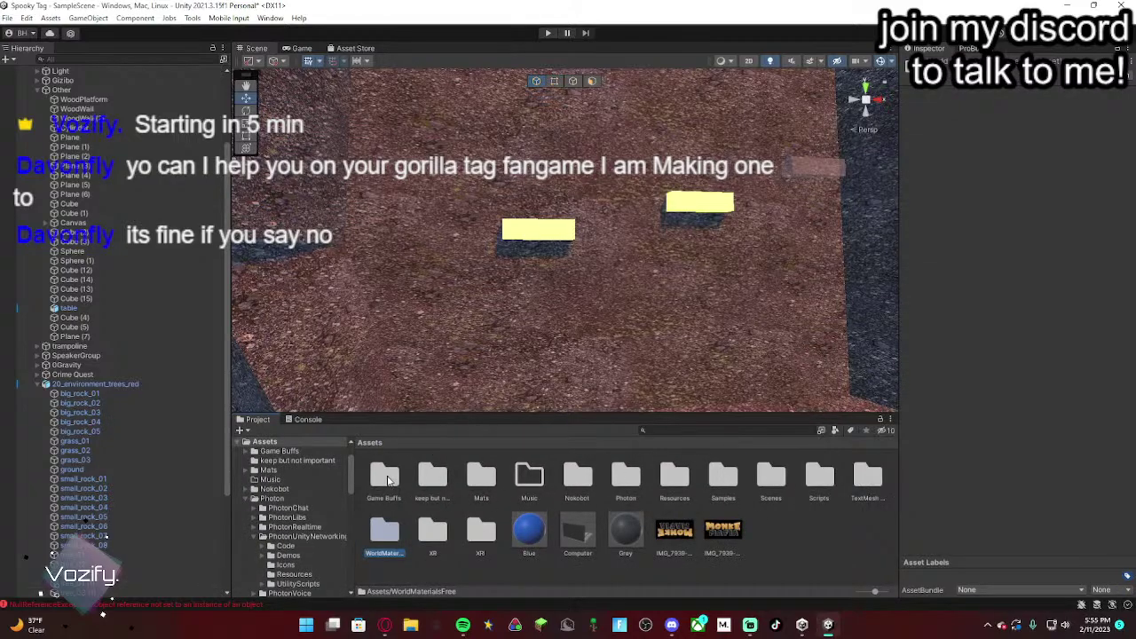
pyautogui.doubleClick(387, 480)
pyautogui.doubleClick(386, 480)
pyautogui.doubleClick(428, 479)
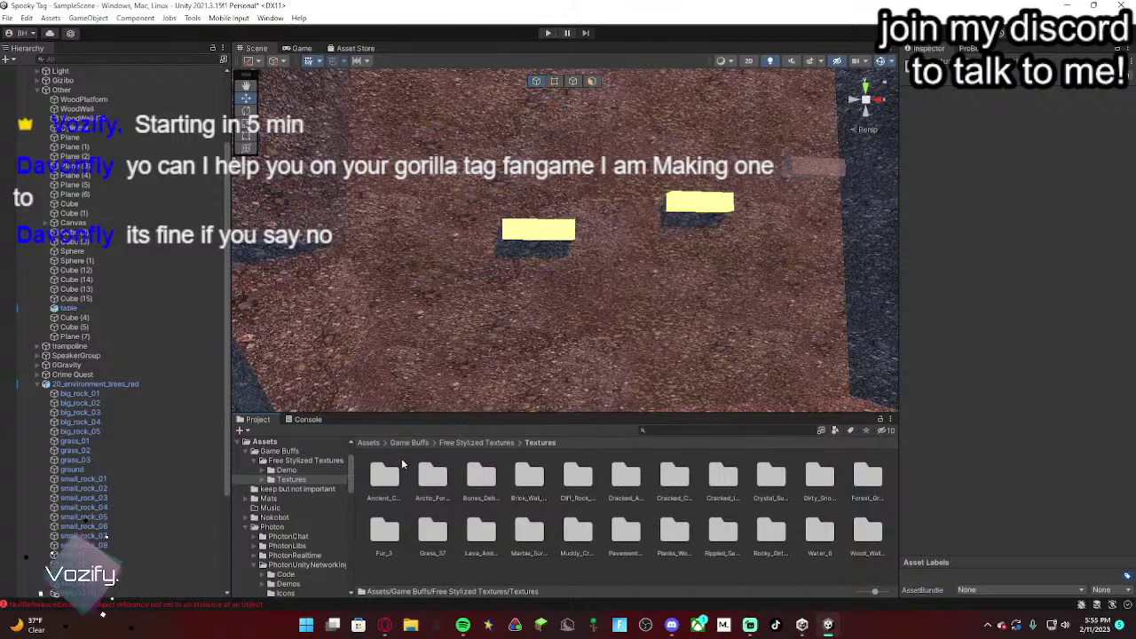
pyautogui.click(368, 443)
pyautogui.doubleClick(391, 537)
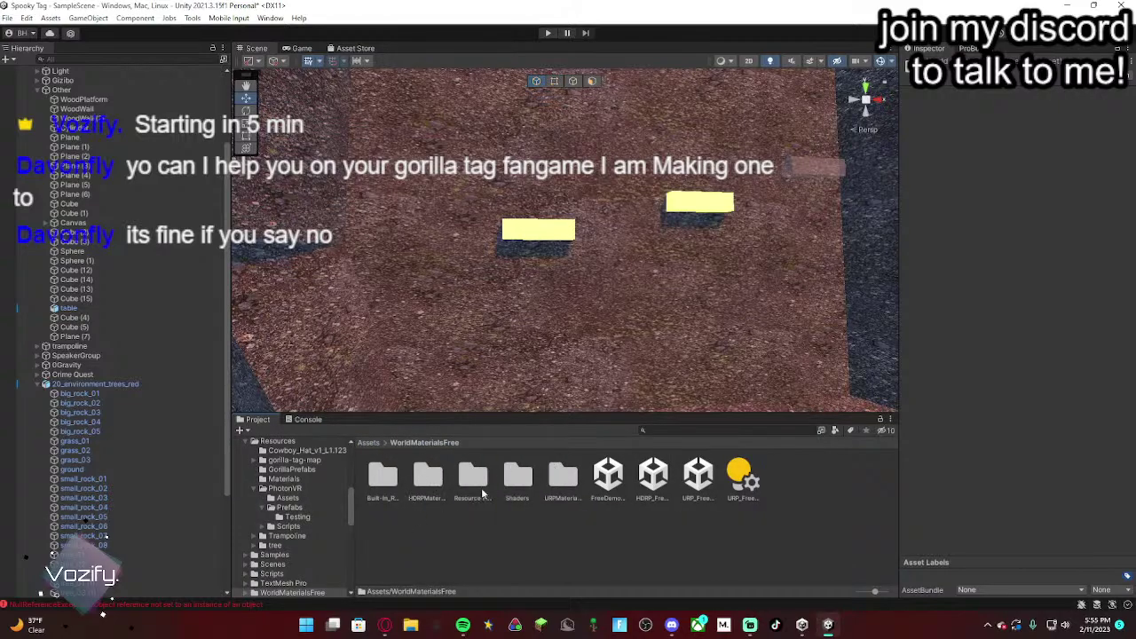
pyautogui.doubleClick(383, 480)
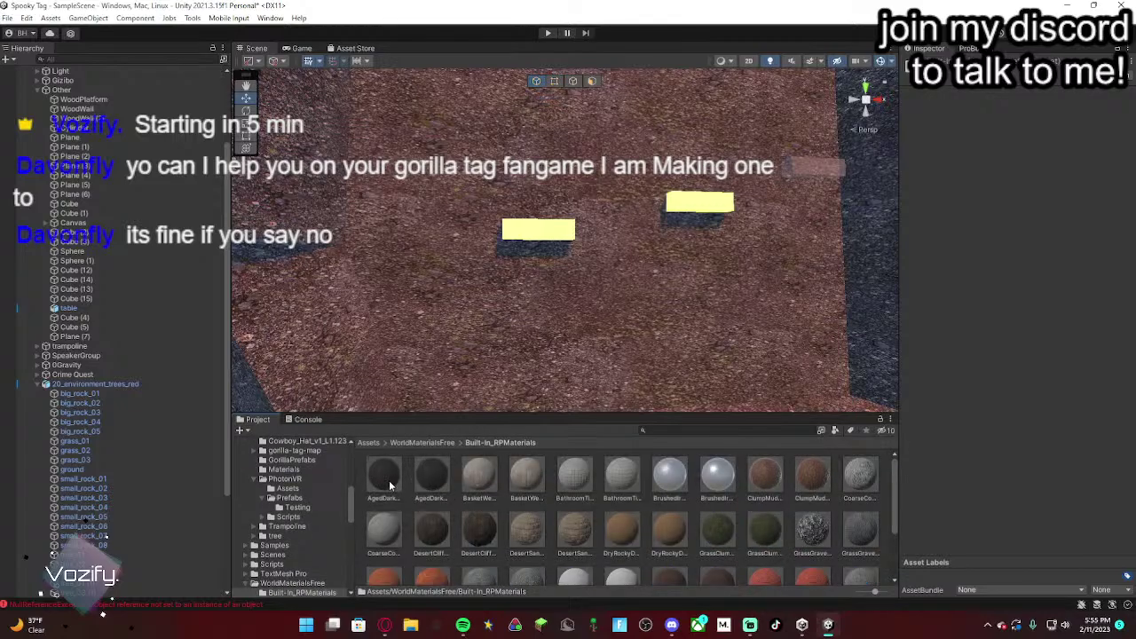
# Step: Apply the Aged Dark Wood material to all three wall blocks
pyautogui.moveTo(389, 485); pyautogui.dragTo(553, 232)
pyautogui.moveTo(561, 249); pyautogui.dragTo(484, 464, button='right')
pyautogui.press('w')
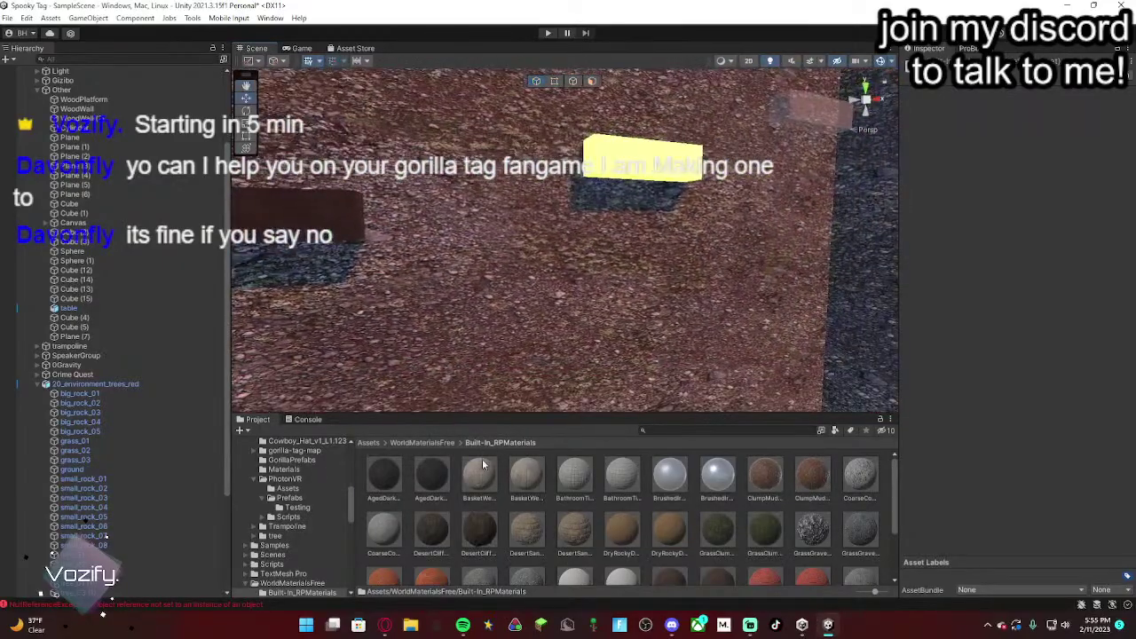
pyautogui.moveTo(457, 357); pyautogui.dragTo(614, 169)
pyautogui.moveTo(588, 291); pyautogui.dragTo(673, 247, button='right')
pyautogui.moveTo(388, 477); pyautogui.dragTo(587, 220)
pyautogui.moveTo(584, 224); pyautogui.dragTo(534, 225, button='right')
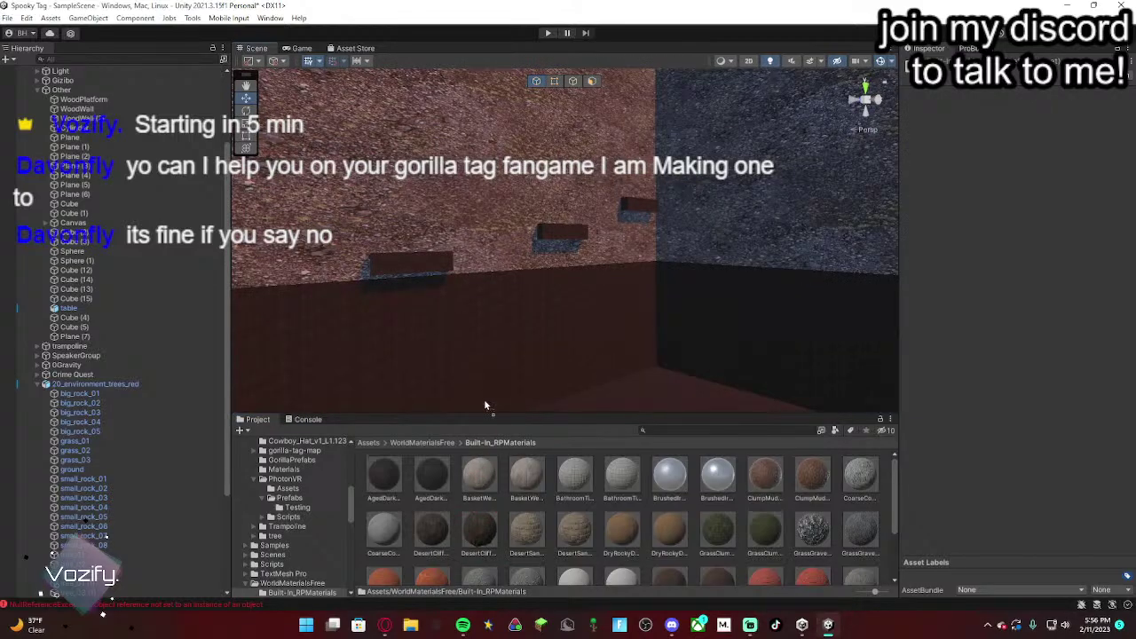
# Step: Try out other materials from the Built-In_RPMaterials folder on the chamber walls
pyautogui.moveTo(485, 404); pyautogui.dragTo(482, 476)
pyautogui.moveTo(575, 369); pyautogui.dragTo(550, 374, button='right')
pyautogui.moveTo(574, 469); pyautogui.dragTo(607, 486)
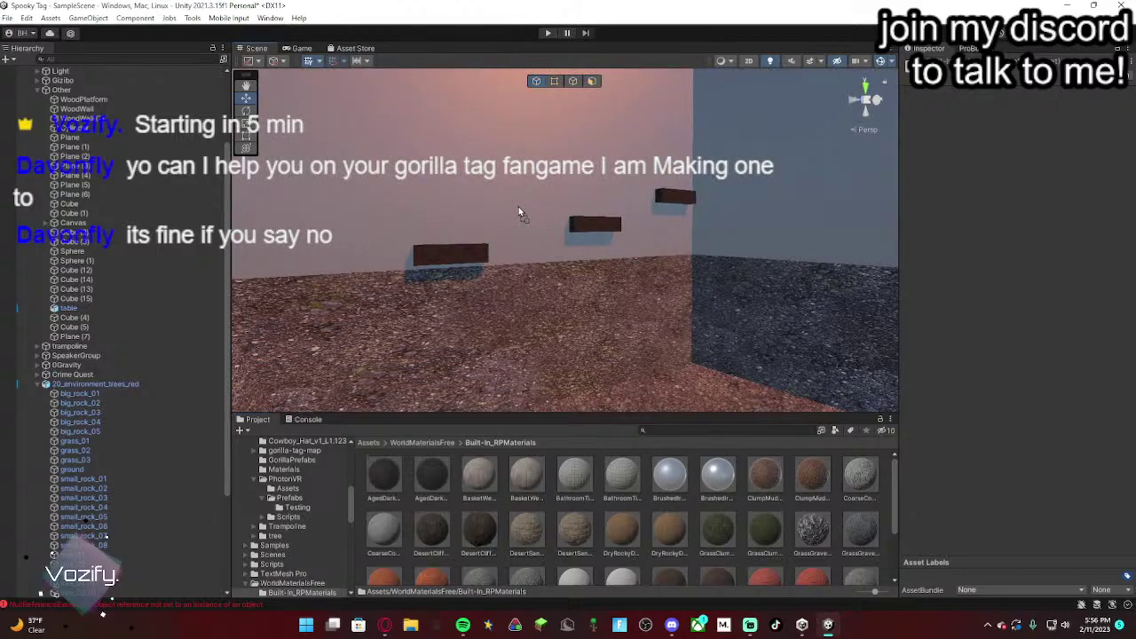
pyautogui.scroll(-2, 682, 501)
pyautogui.scroll(2, 688, 505)
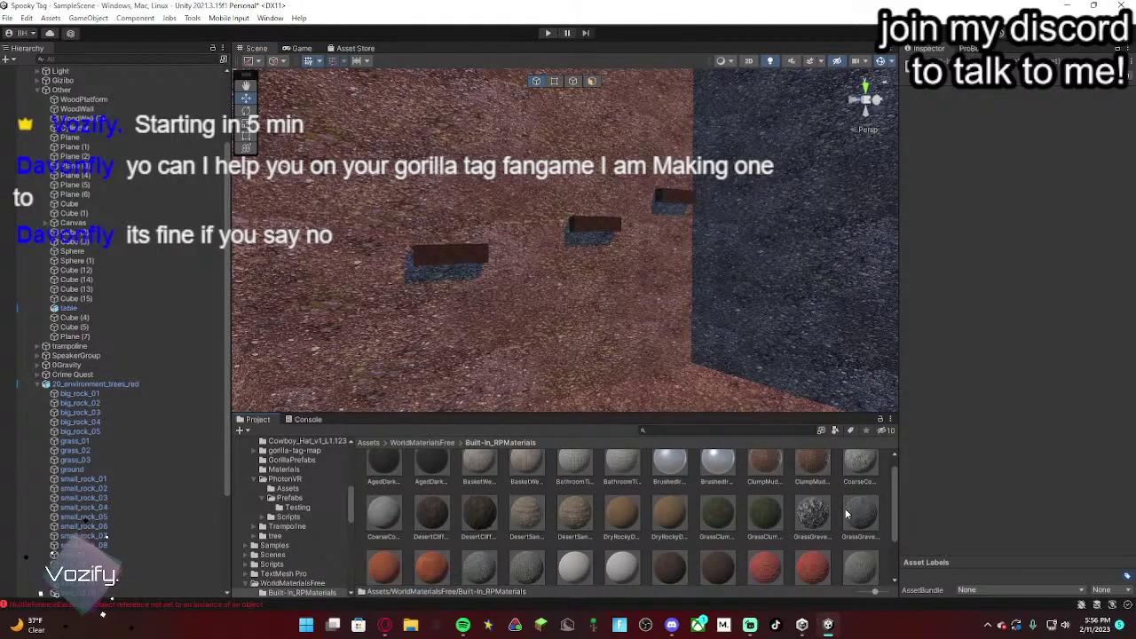
pyautogui.moveTo(861, 513)
pyautogui.mouseDown()
pyautogui.moveTo(493, 173)
pyautogui.moveTo(841, 471)
pyautogui.moveTo(859, 504)
pyautogui.mouseUp()
pyautogui.scroll(-2, 857, 520)
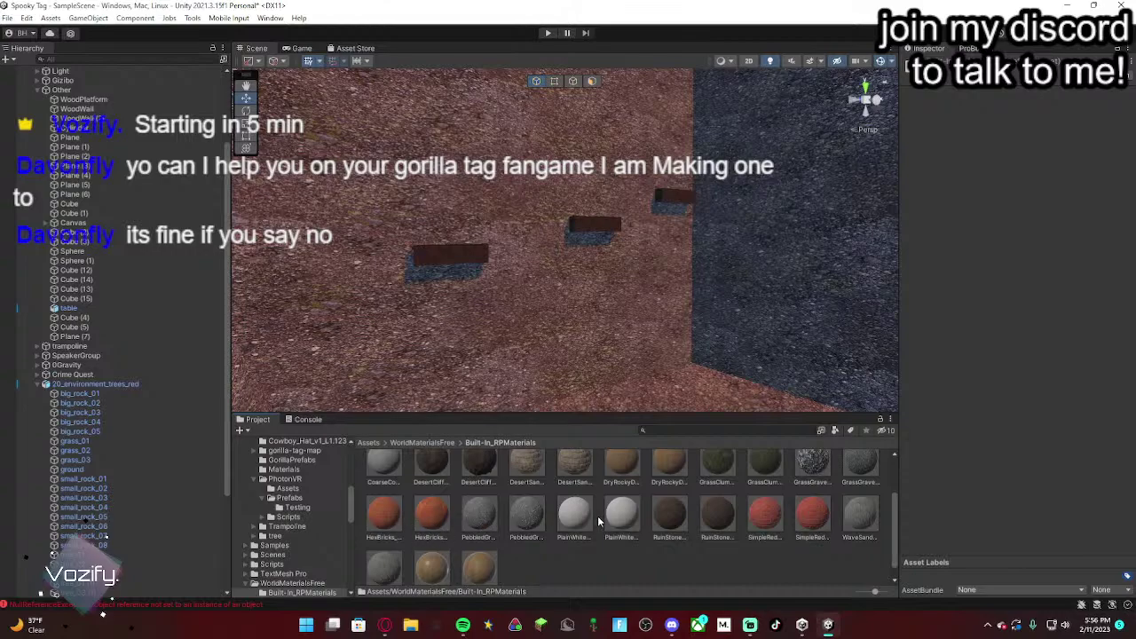
pyautogui.moveTo(679, 517)
pyautogui.mouseDown()
pyautogui.moveTo(558, 208)
pyautogui.moveTo(681, 534)
pyautogui.mouseUp()
pyautogui.moveTo(790, 538); pyautogui.dragTo(739, 465)
pyautogui.moveTo(716, 317); pyautogui.dragTo(744, 406, button='right')
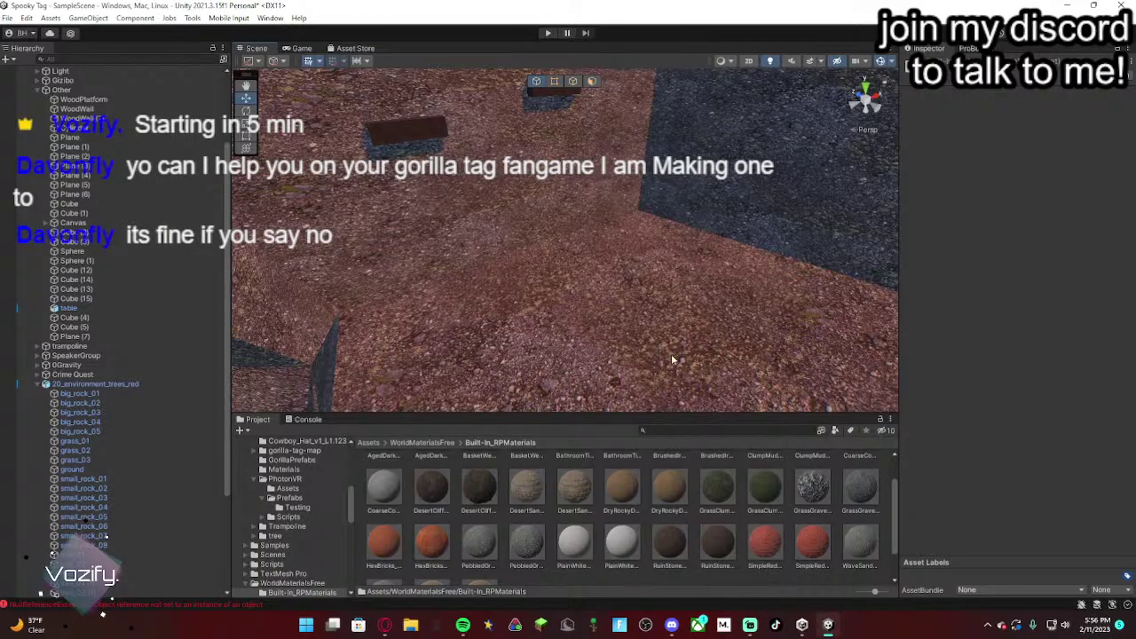
# Step: Duplicate the highest wooden block and place the copy on the adjacent dark wall at X -213.3, Y 29.59, Z 136.52
pyautogui.moveTo(471, 280); pyautogui.dragTo(590, 236, button='right')
pyautogui.press('w')
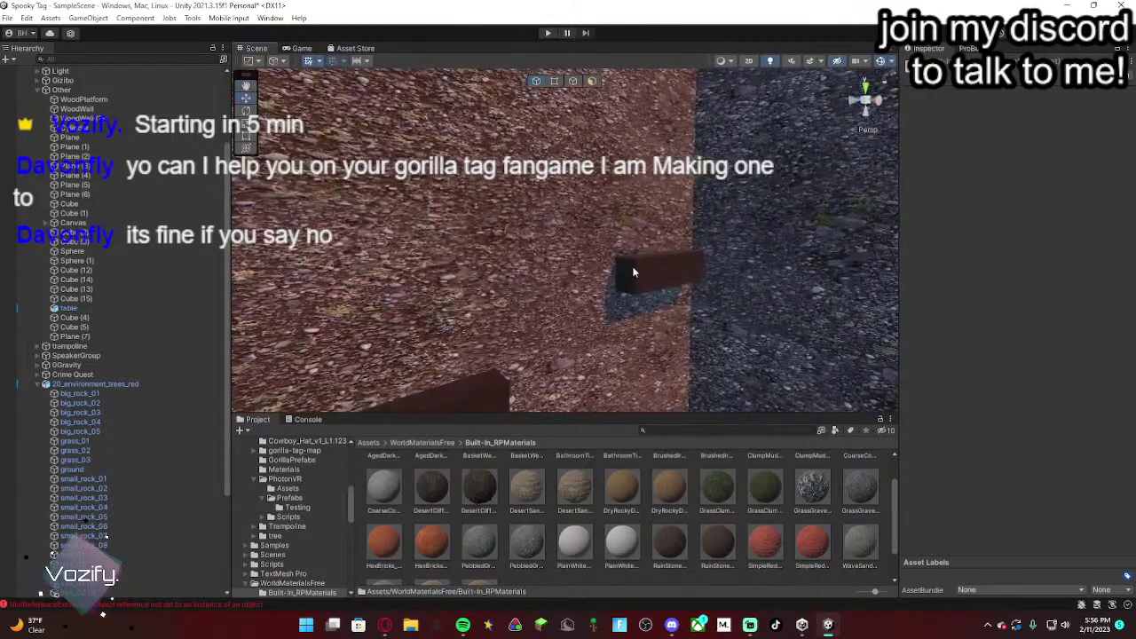
pyautogui.click(634, 271)
pyautogui.moveTo(634, 272); pyautogui.dragTo(527, 288, button='right')
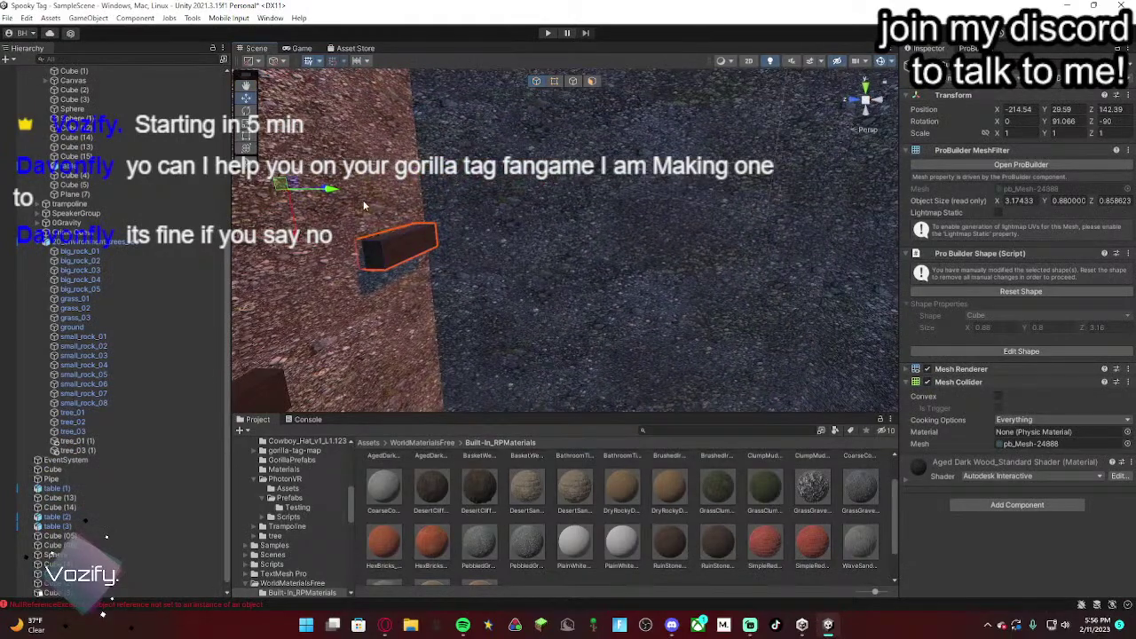
pyautogui.moveTo(475, 215); pyautogui.dragTo(807, 250, button='right')
pyautogui.hotkey('ctrl', 'd')
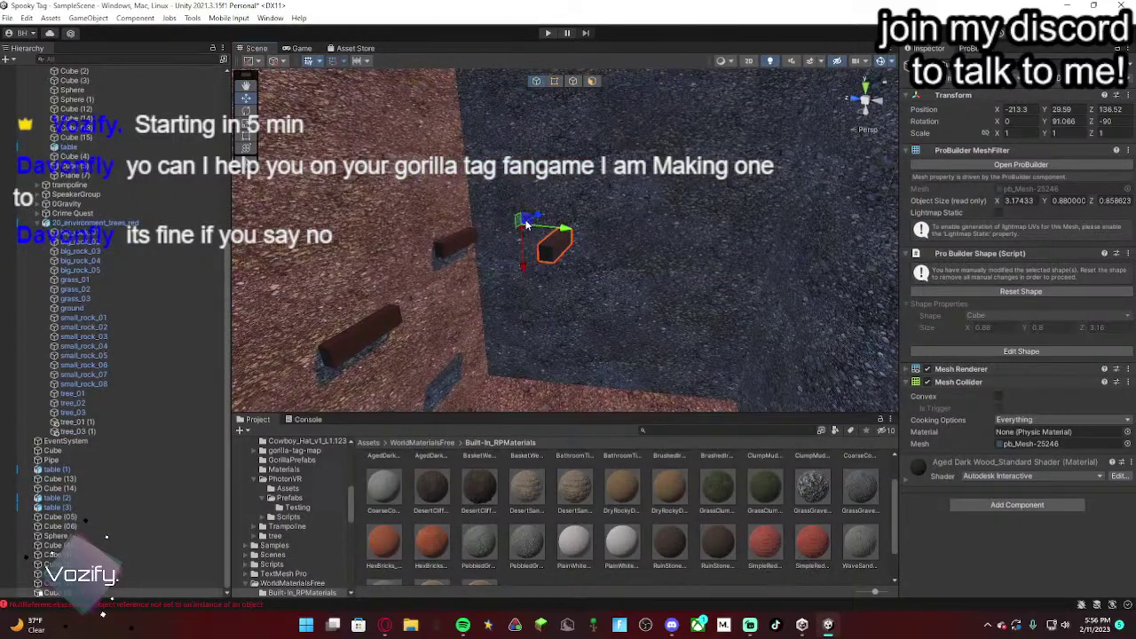
# Step: Place another block copy farther along the dark wall near X -212.55, Y 29.75, Z 128.89, and lengthen it to a Z scale of 1.4872
pyautogui.moveTo(526, 219); pyautogui.dragTo(707, 232)
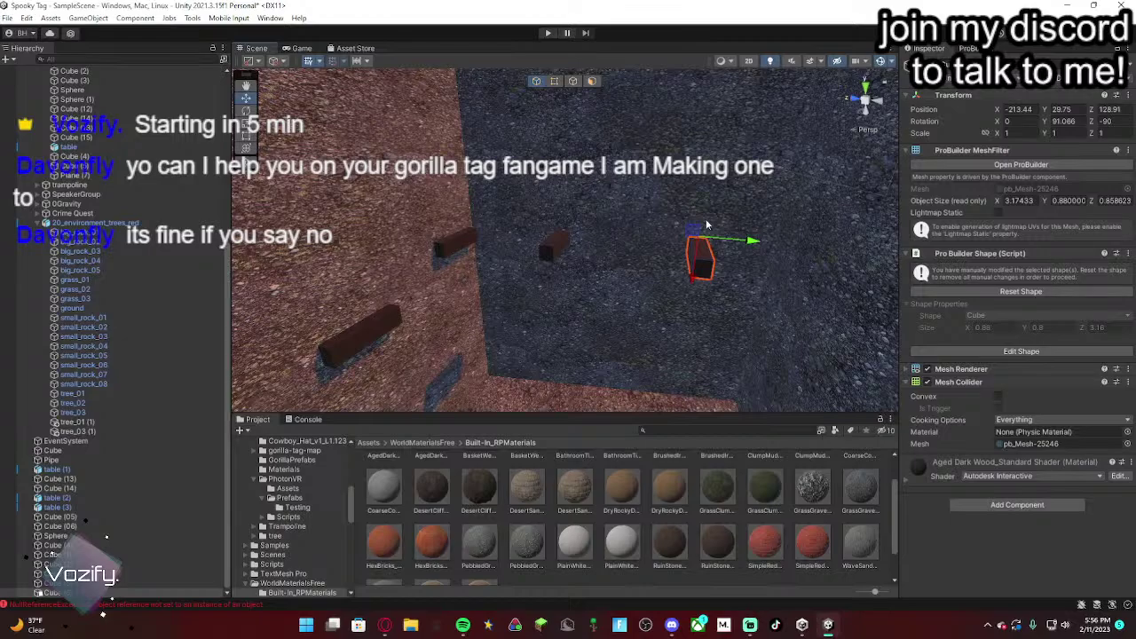
pyautogui.moveTo(707, 225); pyautogui.dragTo(1063, 249, button='right')
pyautogui.press('a')
pyautogui.moveTo(637, 165); pyautogui.dragTo(611, 165)
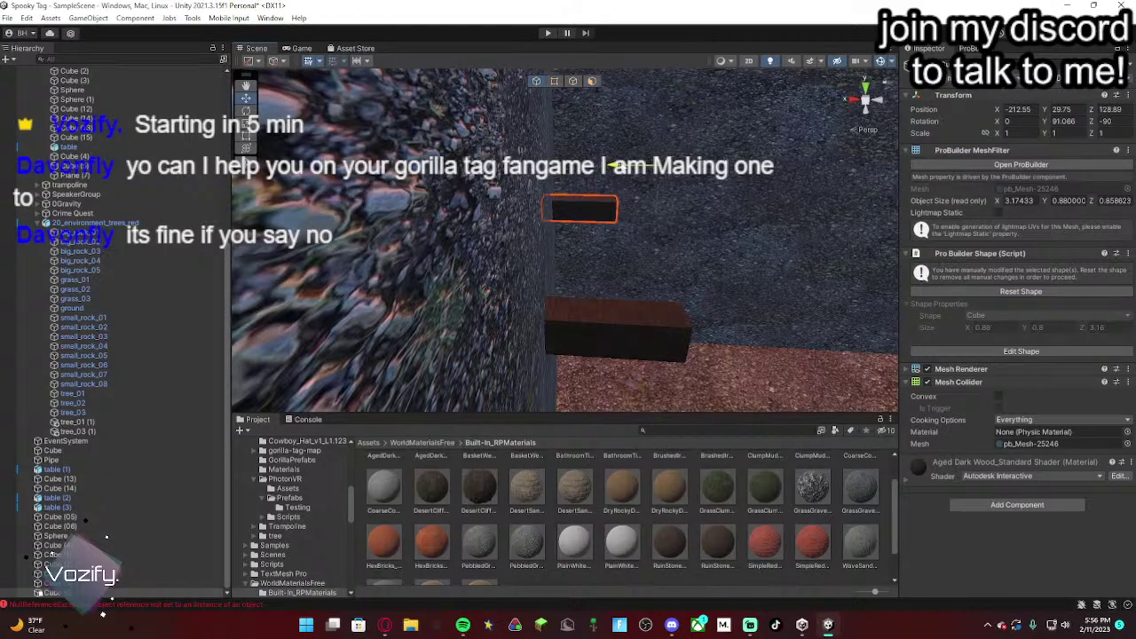
pyautogui.click(246, 136)
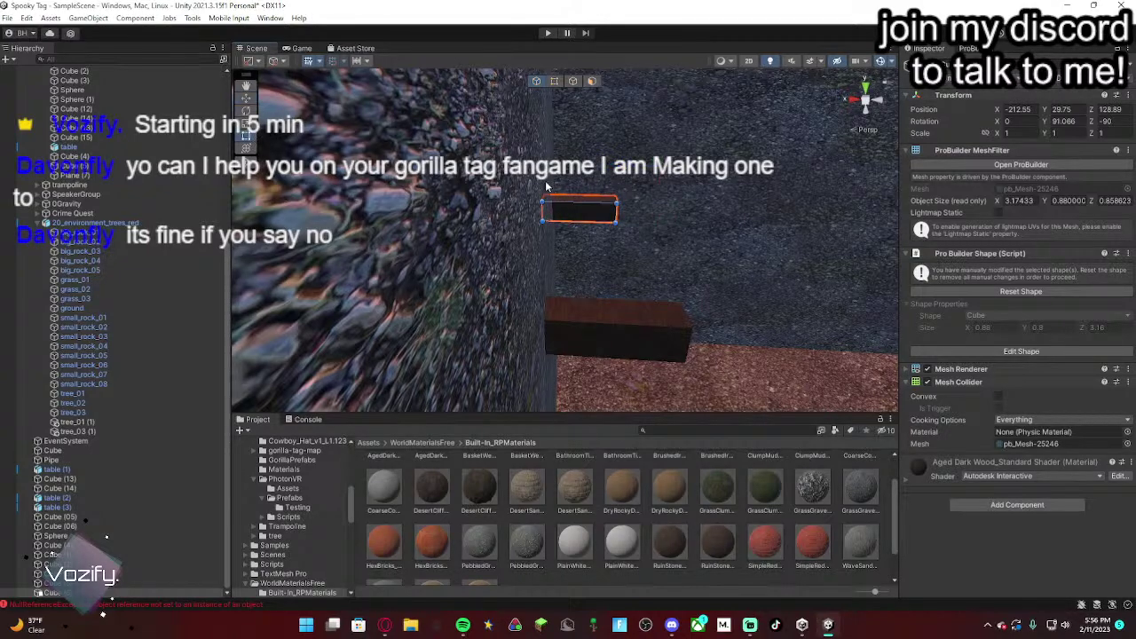
pyautogui.moveTo(616, 210); pyautogui.dragTo(653, 213)
pyautogui.moveTo(653, 214); pyautogui.dragTo(672, 233, button='right')
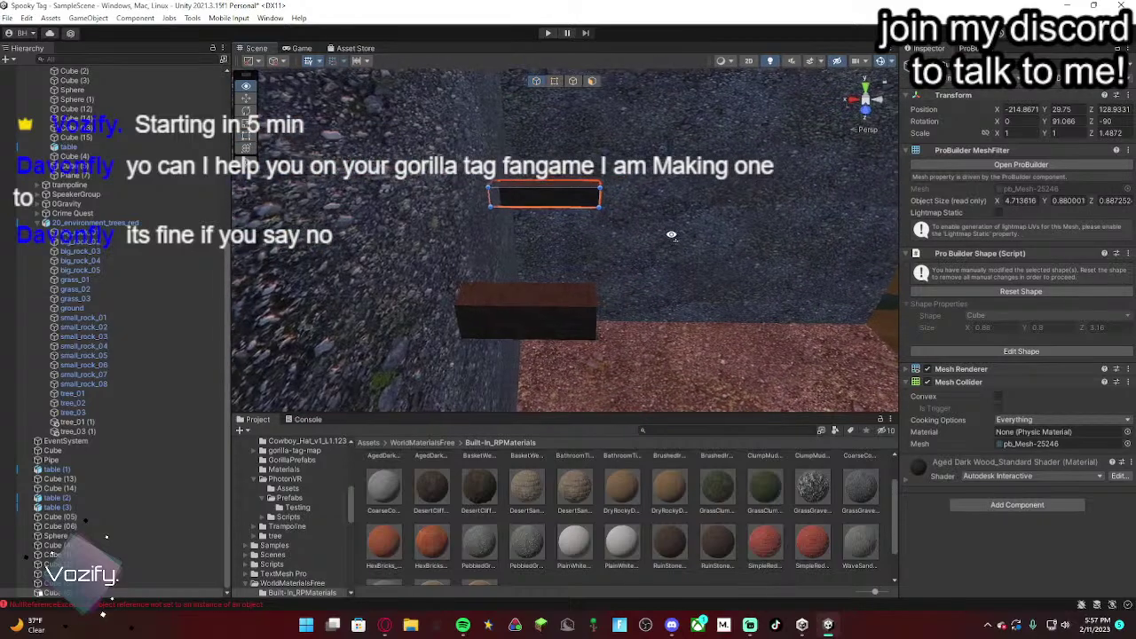
# Step: Duplicate the lengthened block and place the copy between the two dark-wall blocks at X -214.8, Y 29.75, Z 132.58
pyautogui.click(246, 98)
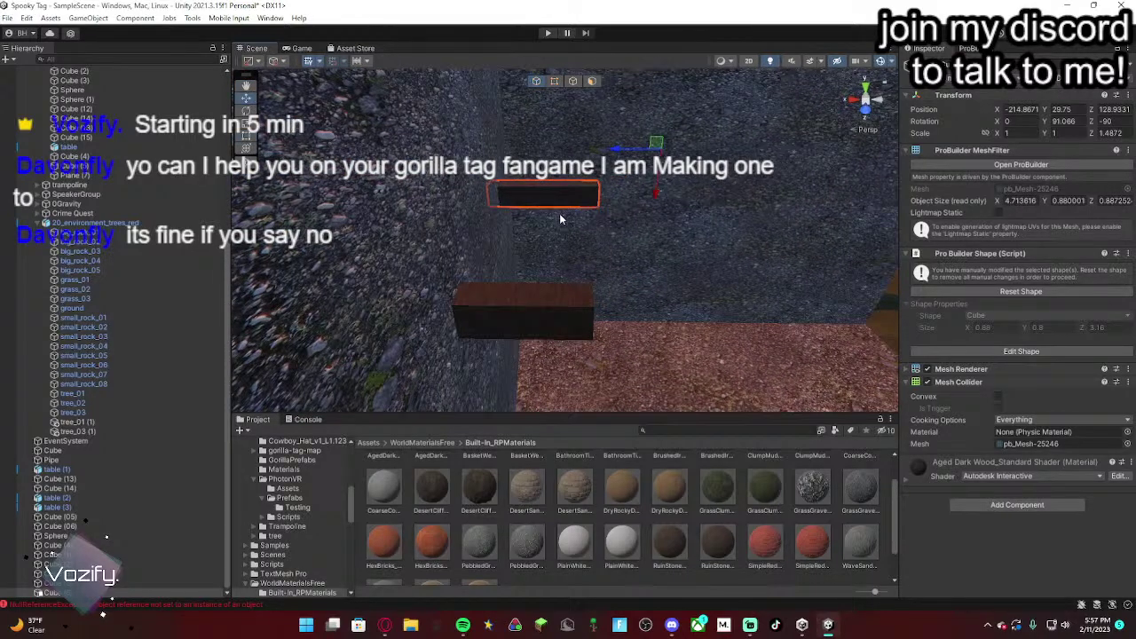
pyautogui.hotkey('ctrl', 'd')
pyautogui.moveTo(654, 183)
pyautogui.mouseDown(button='right')
pyautogui.moveTo(612, 186)
pyautogui.moveTo(677, 184)
pyautogui.mouseUp(button='right')
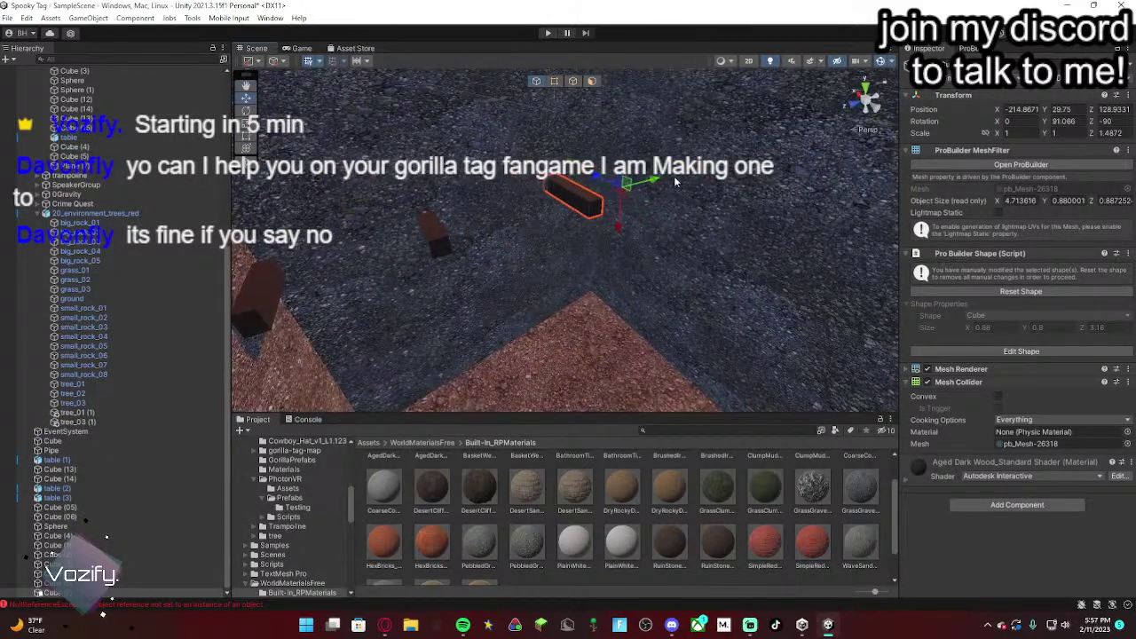
pyautogui.moveTo(655, 180); pyautogui.dragTo(582, 199)
pyautogui.moveTo(569, 214); pyautogui.dragTo(607, 222, button='right')
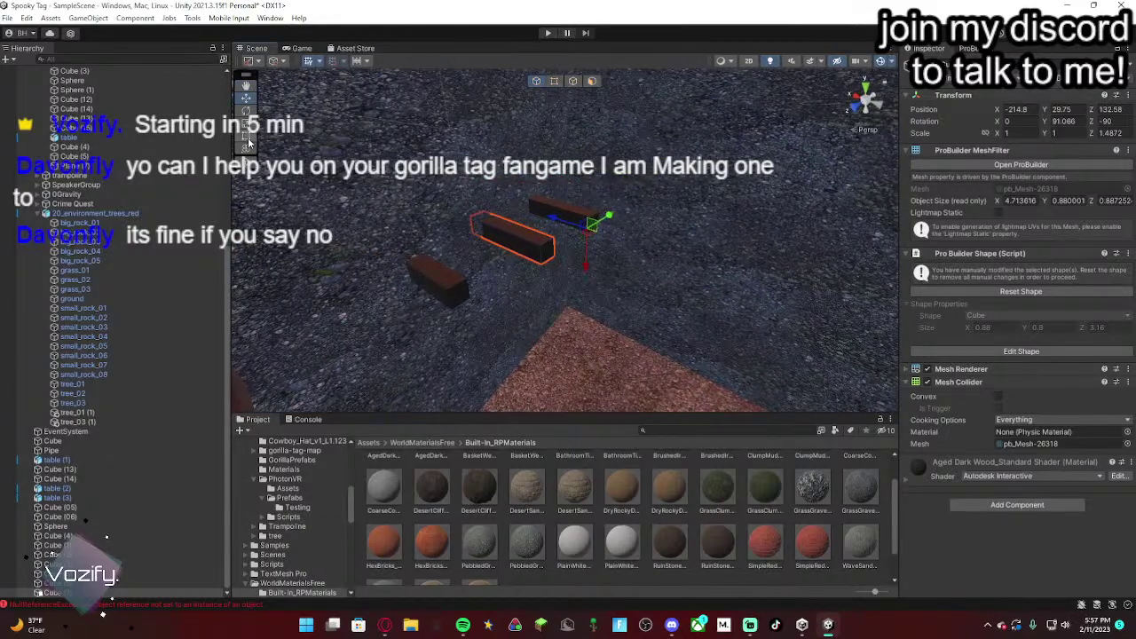
# Step: Stretch the middle dark-wall block upward into a tall pillar with an X scale of about 8.79
pyautogui.click(246, 136)
pyautogui.moveTo(515, 246); pyautogui.dragTo(603, 264, button='right')
pyautogui.keyDown('alt'); pyautogui.moveTo(603, 265); pyautogui.dragTo(367, 233); pyautogui.keyUp('alt')
pyautogui.scroll(3, 480, 217)
pyautogui.moveTo(480, 217); pyautogui.dragTo(586, 228, button='right')
pyautogui.moveTo(586, 228); pyautogui.dragTo(586, 119)
pyautogui.moveTo(586, 119); pyautogui.dragTo(564, 242, button='right')
pyautogui.scroll(-5, 564, 241)
pyautogui.moveTo(565, 241); pyautogui.dragTo(568, 139)
pyautogui.moveTo(561, 254); pyautogui.dragTo(575, 194, button='right')
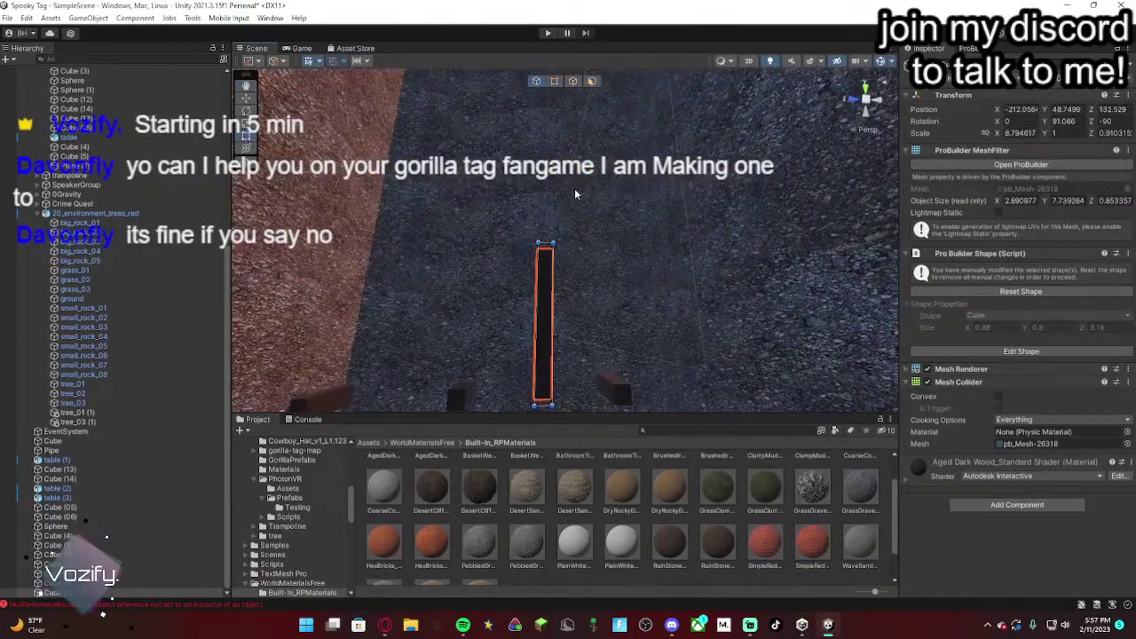
# Step: Stretch the lengthened block beside the pillar upward into a taller pillar with an X scale of about 14.01
pyautogui.click(616, 390)
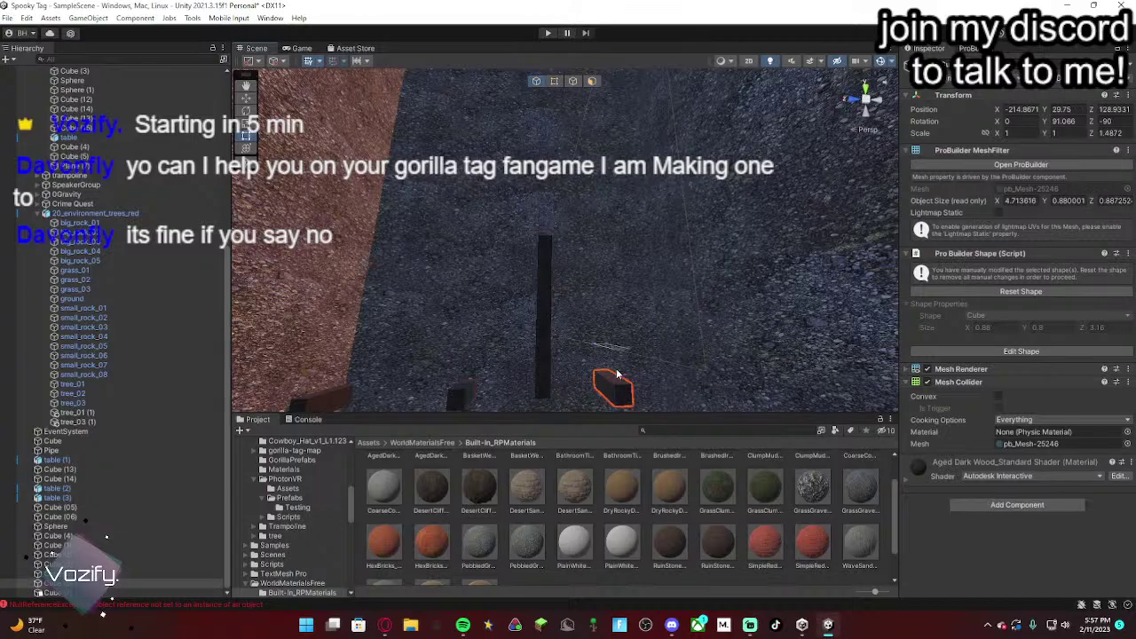
pyautogui.keyDown('alt'); pyautogui.moveTo(616, 364); pyautogui.dragTo(541, 85); pyautogui.keyUp('alt')
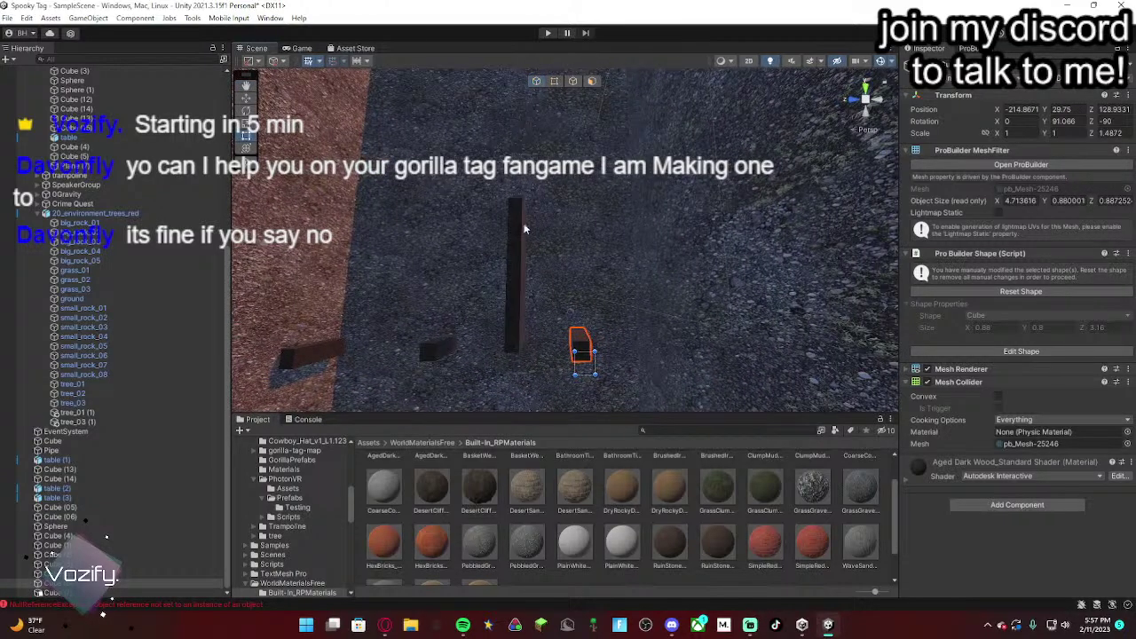
pyautogui.moveTo(582, 353); pyautogui.dragTo(623, 149)
pyautogui.moveTo(623, 149); pyautogui.dragTo(601, 176, button='right')
pyautogui.moveTo(600, 177); pyautogui.dragTo(612, 92)
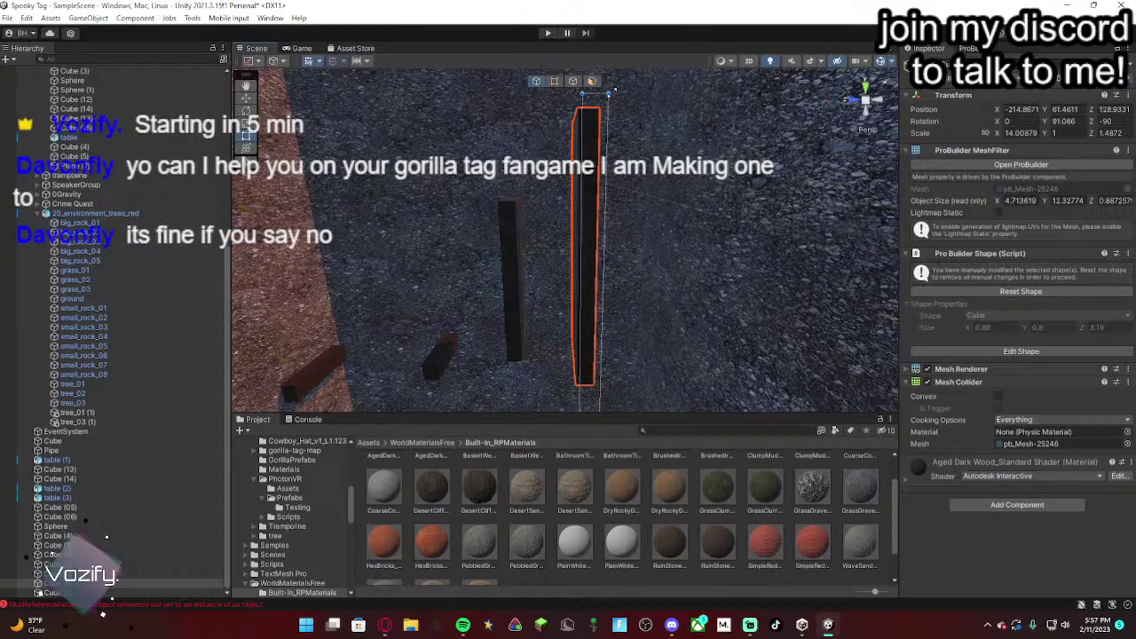
# Step: Duplicate the short block beside the two pillars and raise the copy high up the dark wall
pyautogui.click(250, 102)
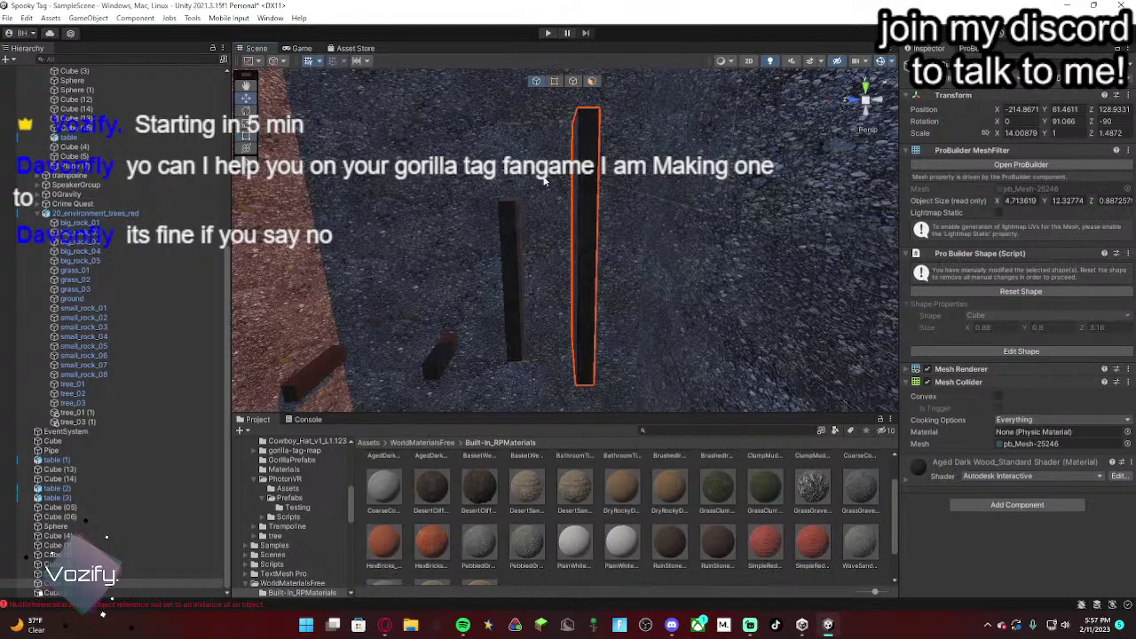
pyautogui.hotkey('ctrl', 'd')
pyautogui.moveTo(570, 244)
pyautogui.mouseDown(button='right')
pyautogui.moveTo(577, 273)
pyautogui.moveTo(580, 257)
pyautogui.mouseUp(button='right')
pyautogui.hotkey('ctrl', 'd')
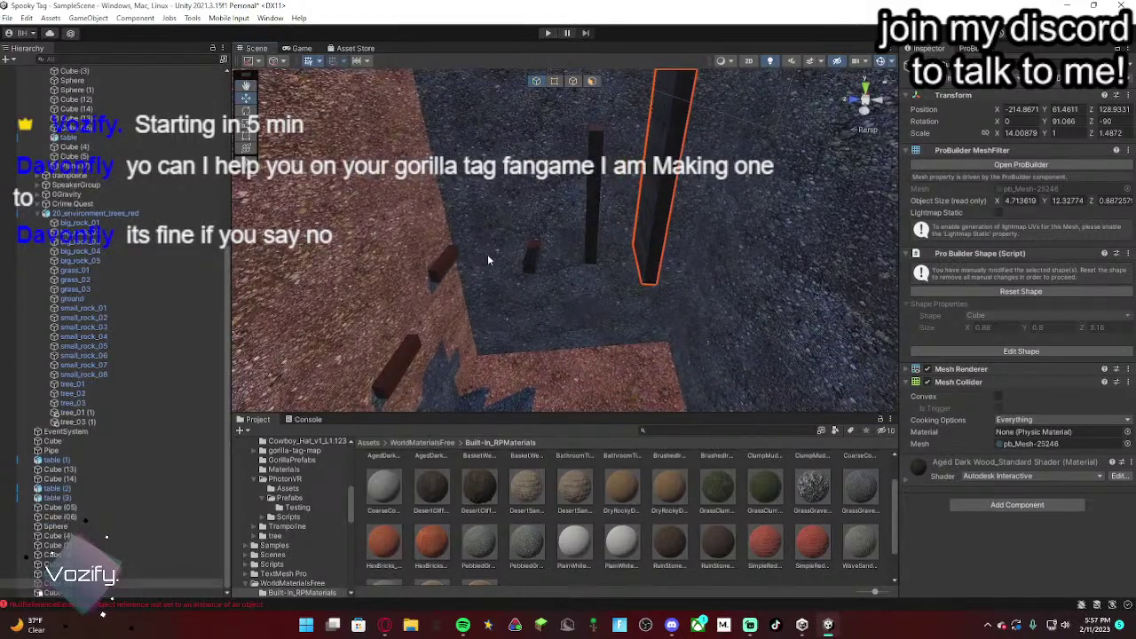
pyautogui.click(529, 257)
pyautogui.hotkey('ctrl', 'd')
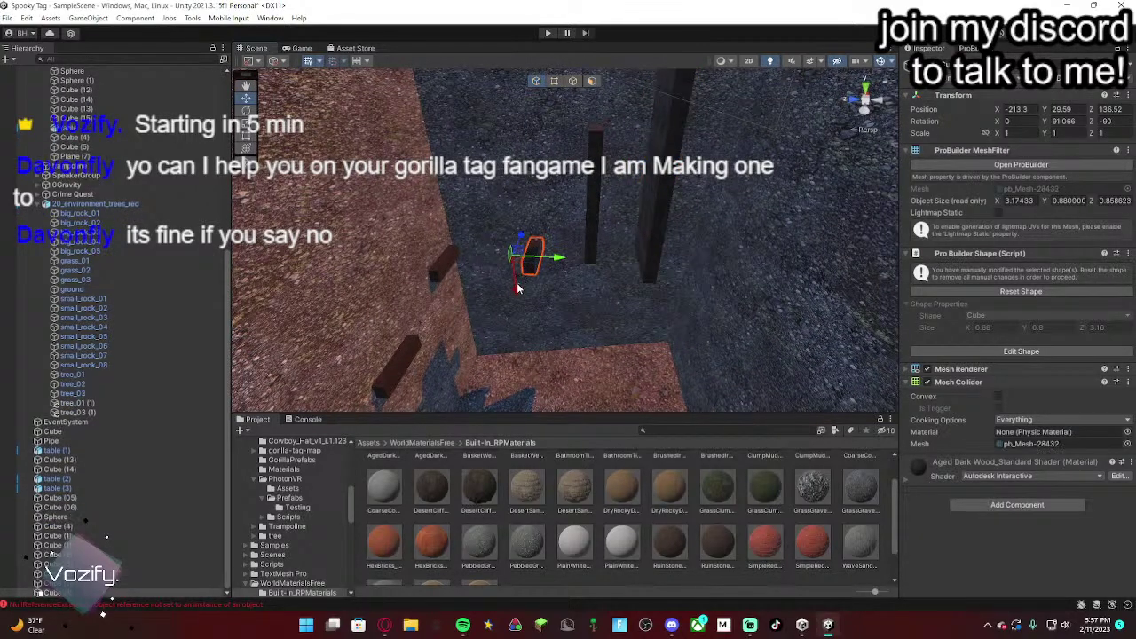
pyautogui.moveTo(516, 291); pyautogui.dragTo(506, 142)
pyautogui.moveTo(549, 232); pyautogui.dragTo(551, 220, button='right')
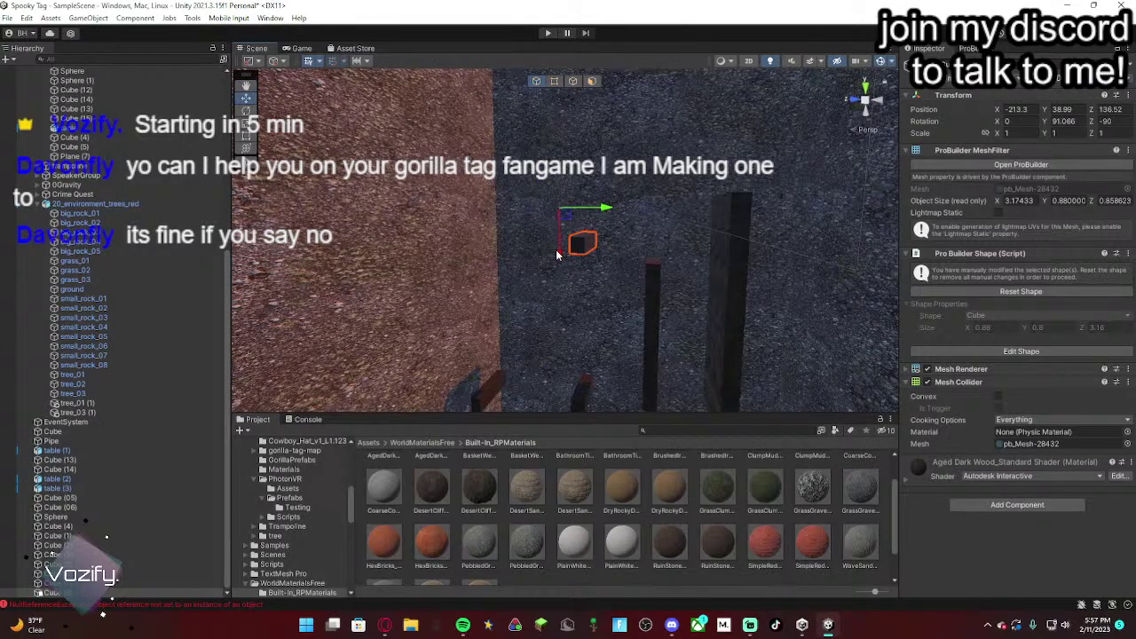
pyautogui.moveTo(559, 251); pyautogui.dragTo(570, 215)
pyautogui.moveTo(570, 215); pyautogui.dragTo(577, 198, button='right')
pyautogui.keyDown('alt'); pyautogui.moveTo(577, 201); pyautogui.dragTo(576, 281); pyautogui.keyUp('alt')
# Step: Duplicate the raised block and place the copy on the reddish wall at X -218.87, Y 43.05, Z 142.5
pyautogui.hotkey('ctrl', 'd')
pyautogui.moveTo(576, 281); pyautogui.dragTo(428, 279, button='right')
pyautogui.moveTo(578, 196); pyautogui.dragTo(452, 132)
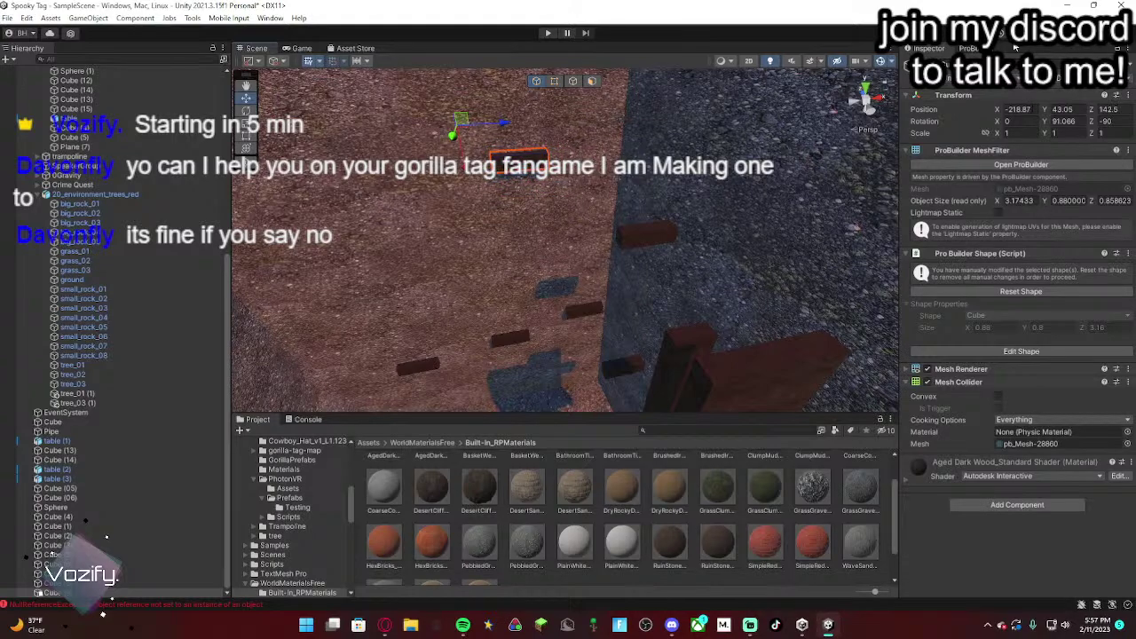
pyautogui.click(967, 49)
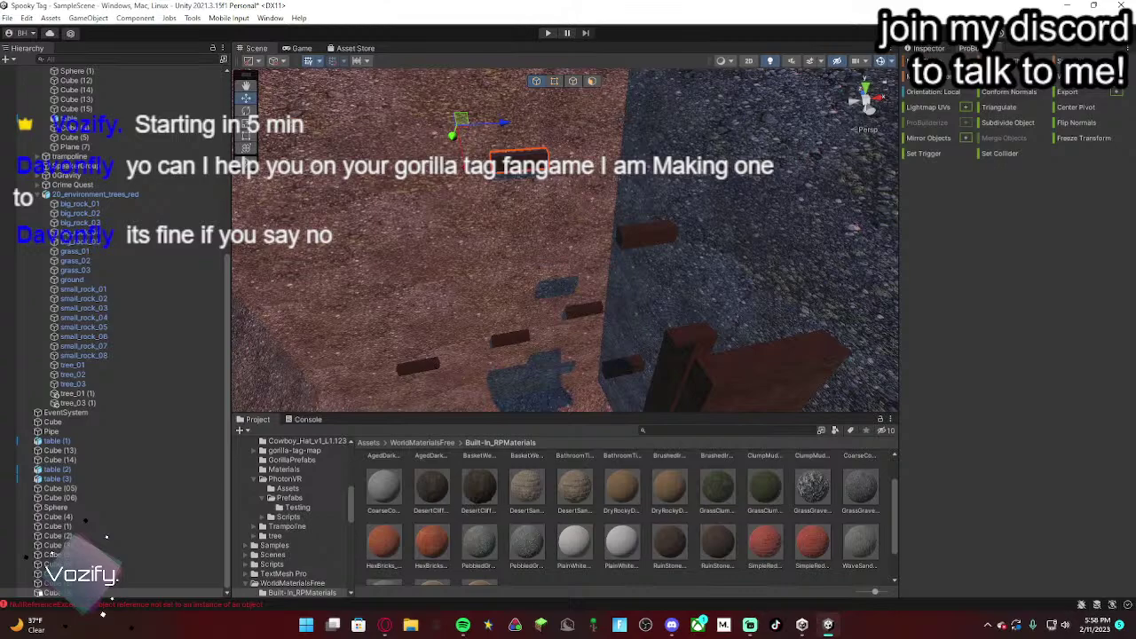
pyautogui.click(928, 50)
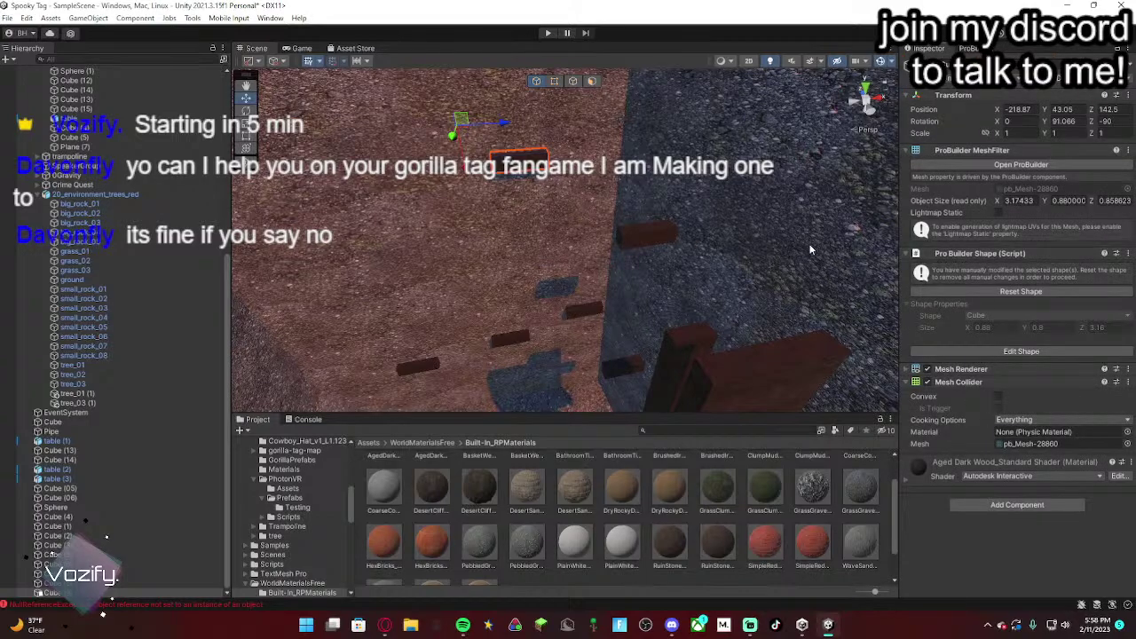
# Step: Shorten the reddish-wall copy to a Z scale of about 0.496 and shift it to X -216.24, Y 43.05, Z 142.45
pyautogui.click(246, 136)
pyautogui.moveTo(544, 156); pyautogui.dragTo(489, 159)
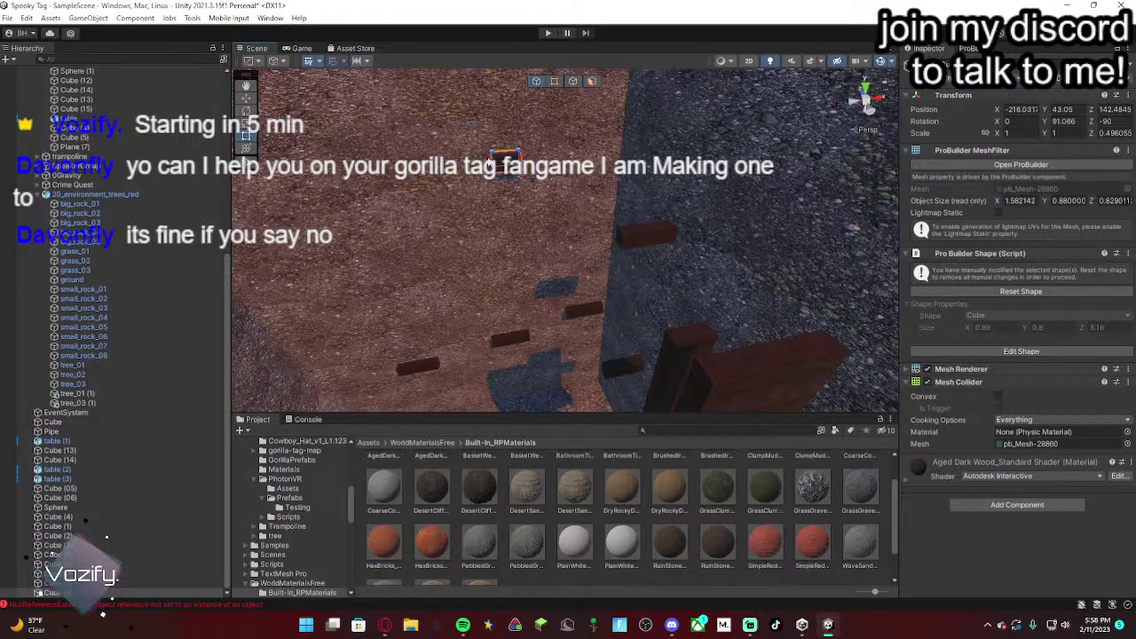
pyautogui.press('w')
pyautogui.moveTo(518, 124); pyautogui.dragTo(548, 121)
pyautogui.moveTo(579, 183); pyautogui.dragTo(869, 163, button='right')
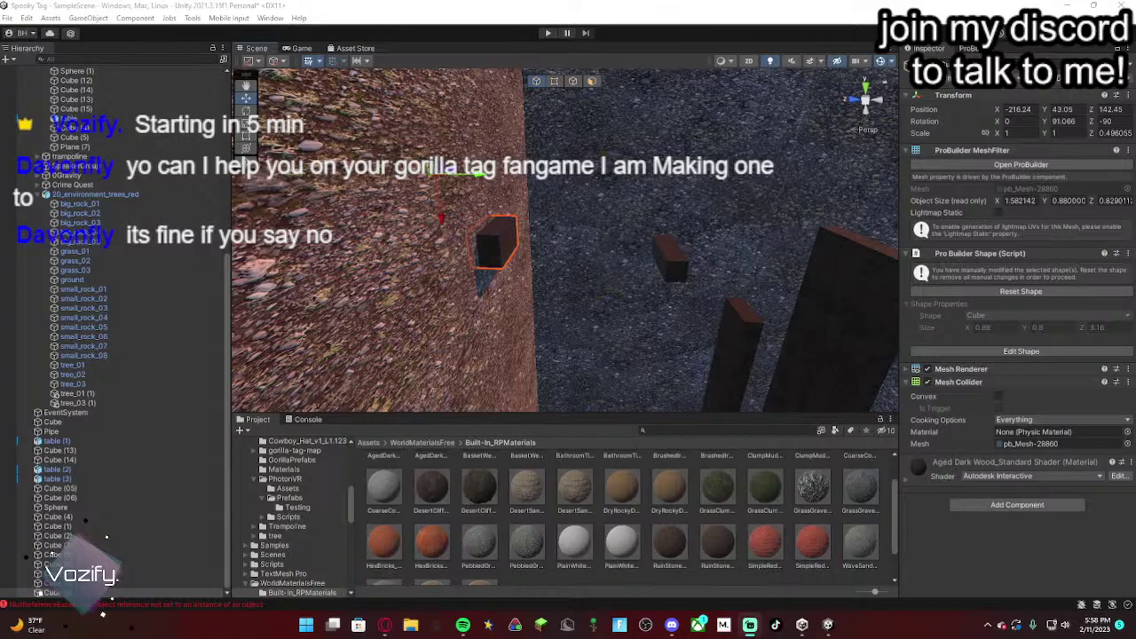
pyautogui.moveTo(609, 231); pyautogui.dragTo(609, 232, button='right')
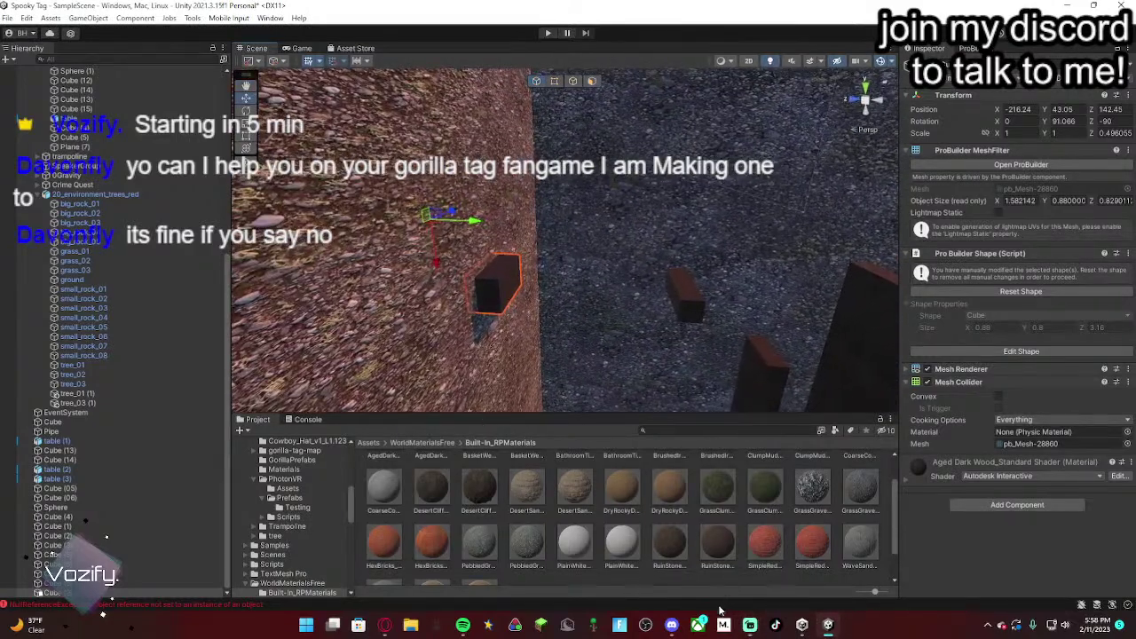
pyautogui.click(671, 628)
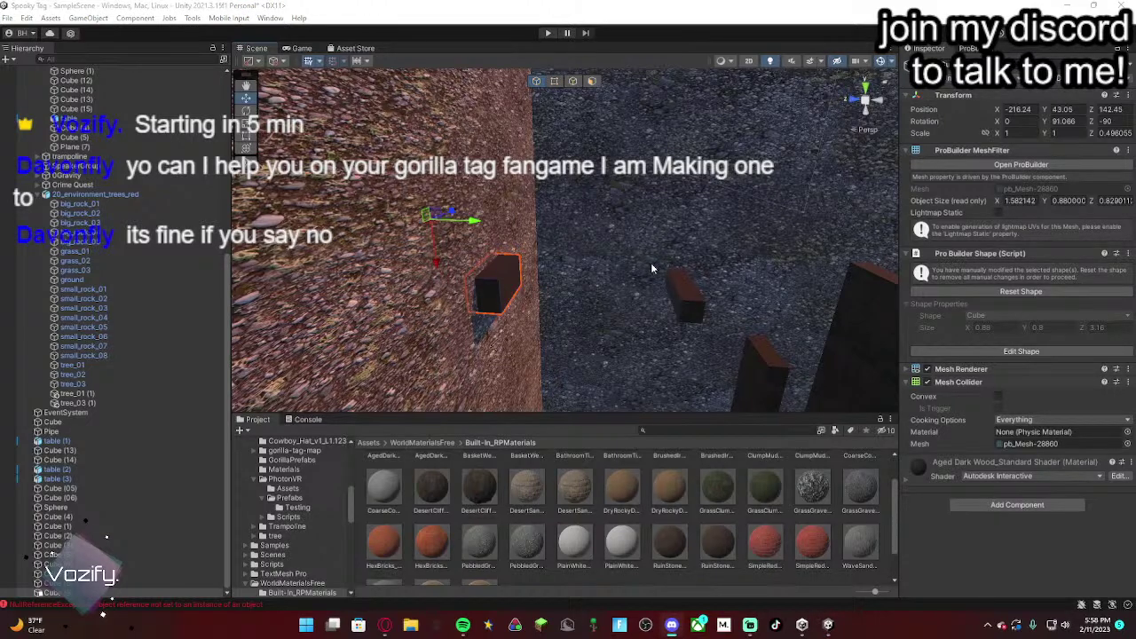
pyautogui.moveTo(652, 266); pyautogui.dragTo(654, 268, button='right')
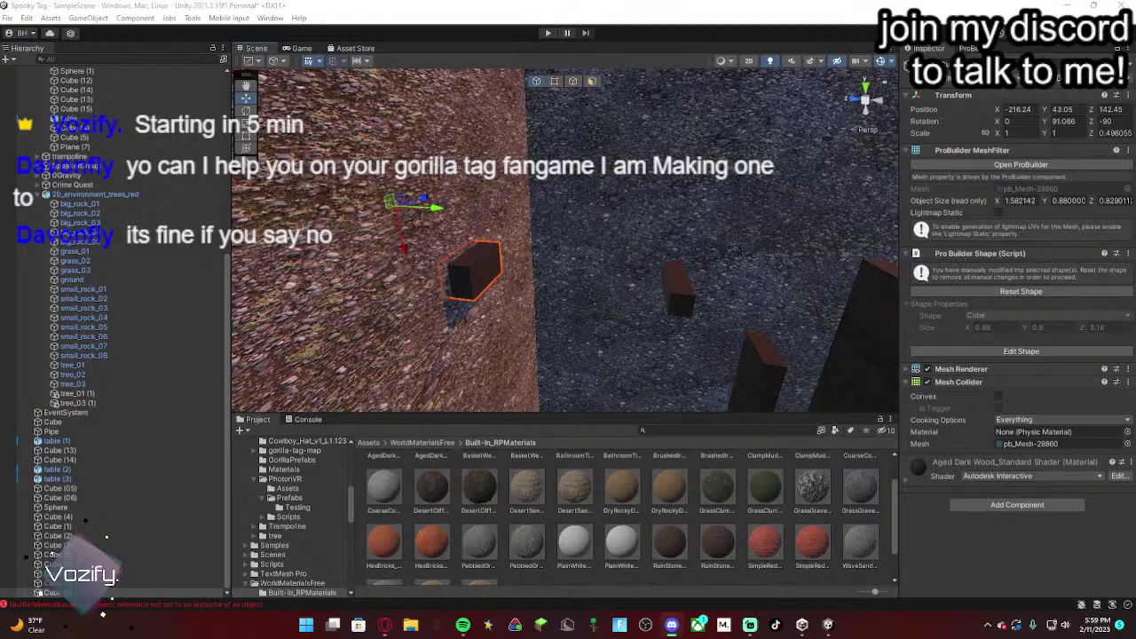
# Step: Nudge the shortened block to Z 142.34, and place a duplicate farther along the wall at X -223.3, Y 43.87, Z 142.47
pyautogui.moveTo(506, 268); pyautogui.dragTo(532, 265, button='right')
pyautogui.moveTo(538, 208); pyautogui.dragTo(543, 211)
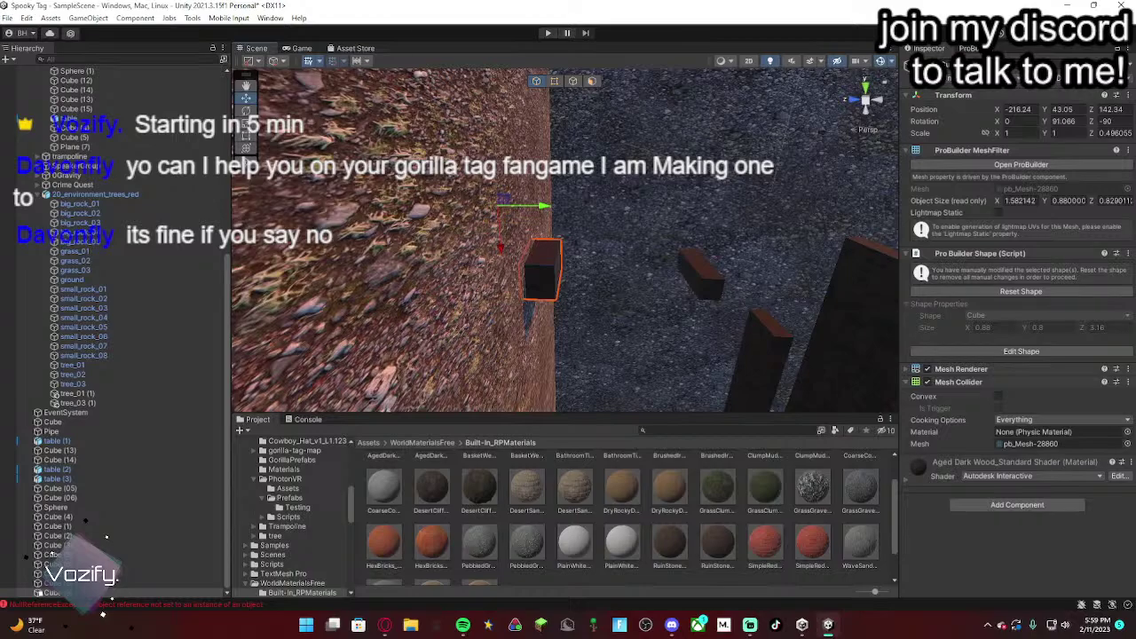
pyautogui.moveTo(836, 317); pyautogui.dragTo(493, 300, button='right')
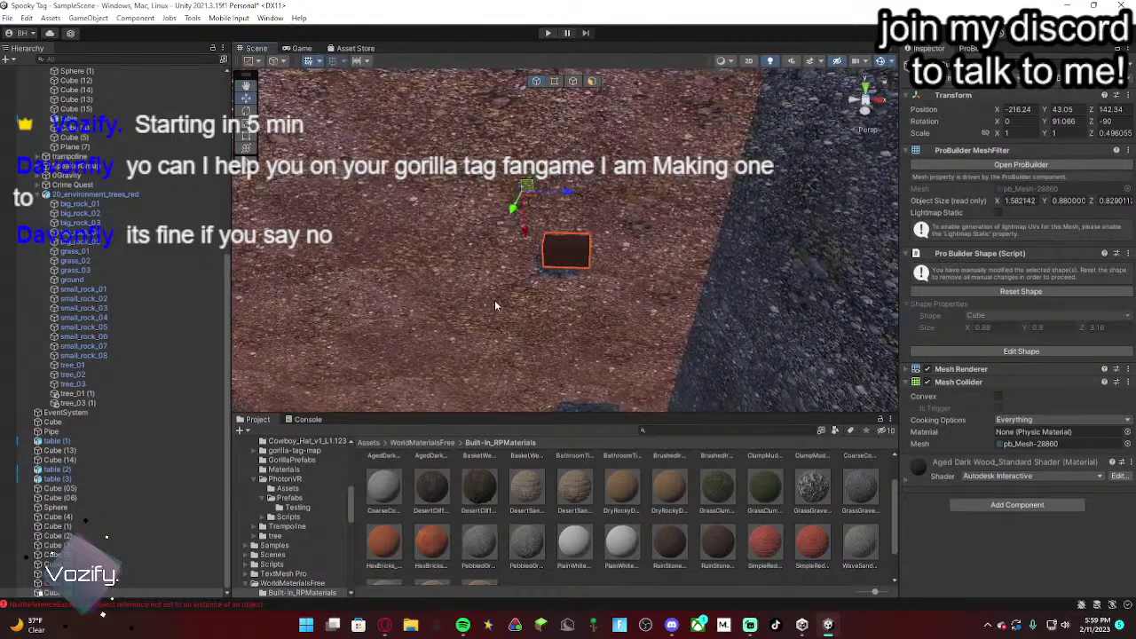
pyautogui.hotkey('ctrl', 'd')
pyautogui.moveTo(527, 186); pyautogui.dragTo(317, 162)
pyautogui.moveTo(608, 282); pyautogui.dragTo(497, 273, button='right')
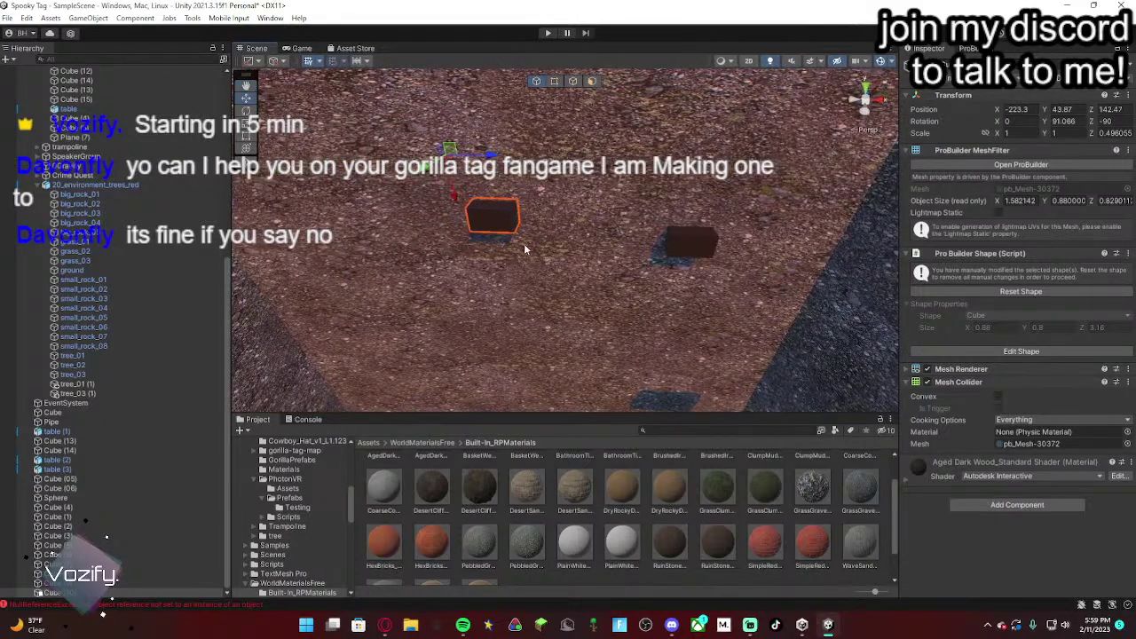
# Step: Reshape the new copy to stick out farther from the wall, with a Y scale of 1.8135 and a Z scale of about 0.197
pyautogui.click(246, 136)
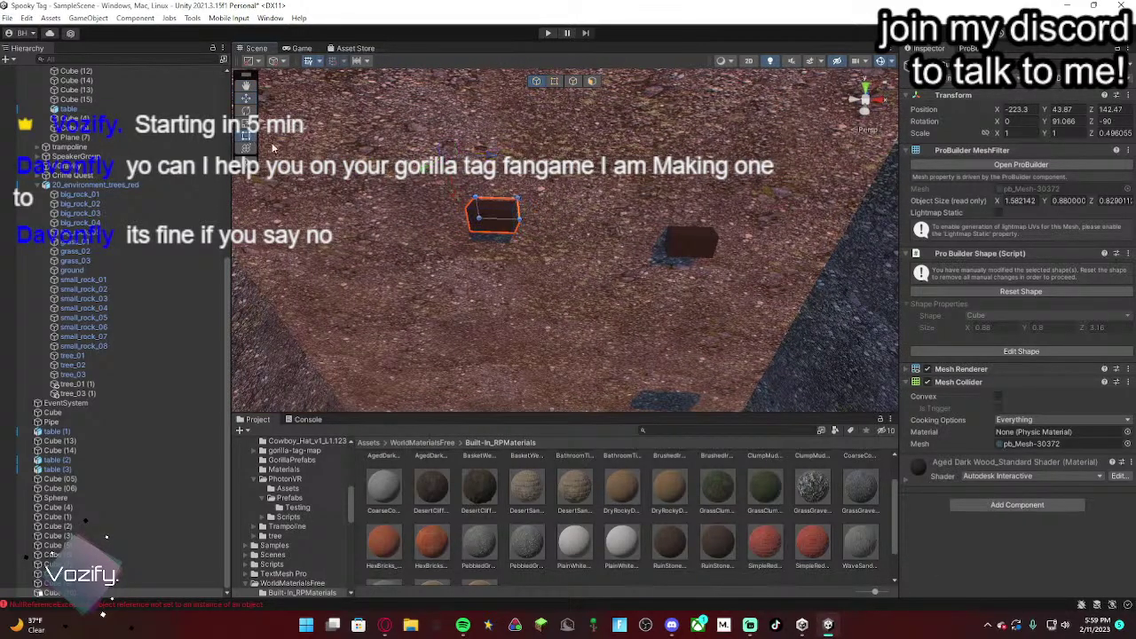
pyautogui.moveTo(503, 208); pyautogui.dragTo(313, 227, button='right')
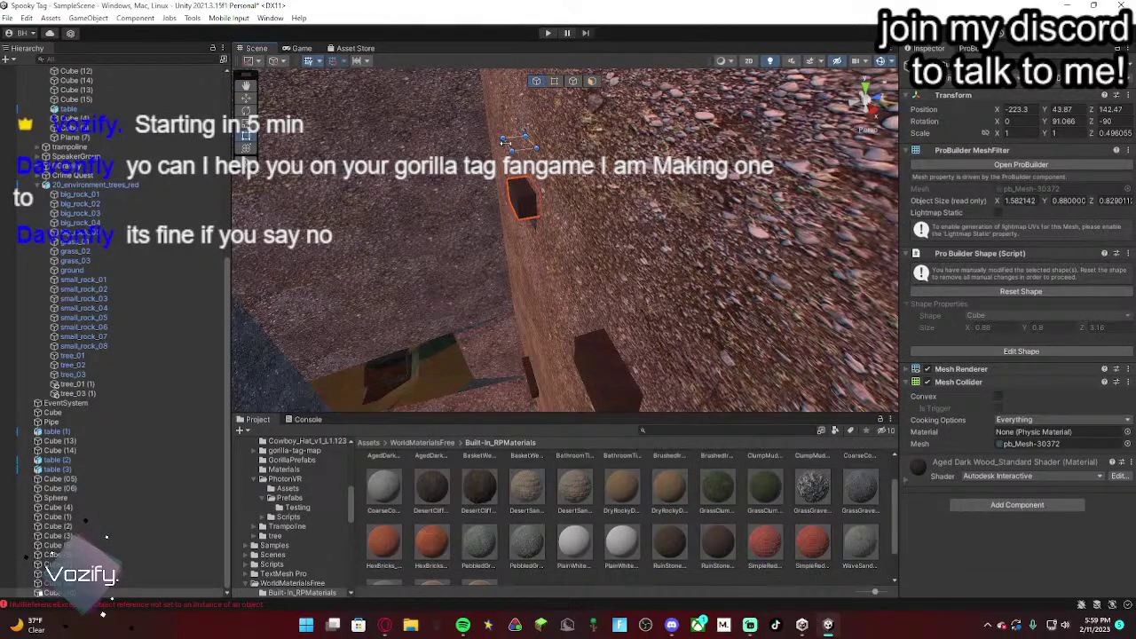
pyautogui.moveTo(502, 140)
pyautogui.mouseDown()
pyautogui.moveTo(514, 151)
pyautogui.moveTo(509, 142)
pyautogui.mouseUp()
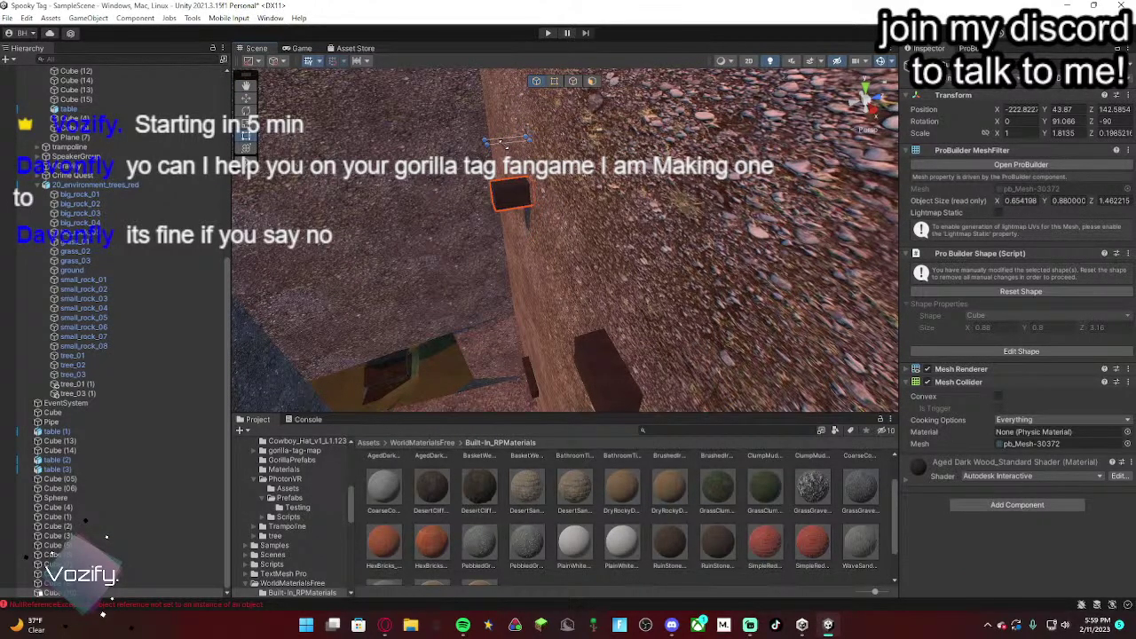
pyautogui.moveTo(503, 143); pyautogui.dragTo(545, 100, button='right')
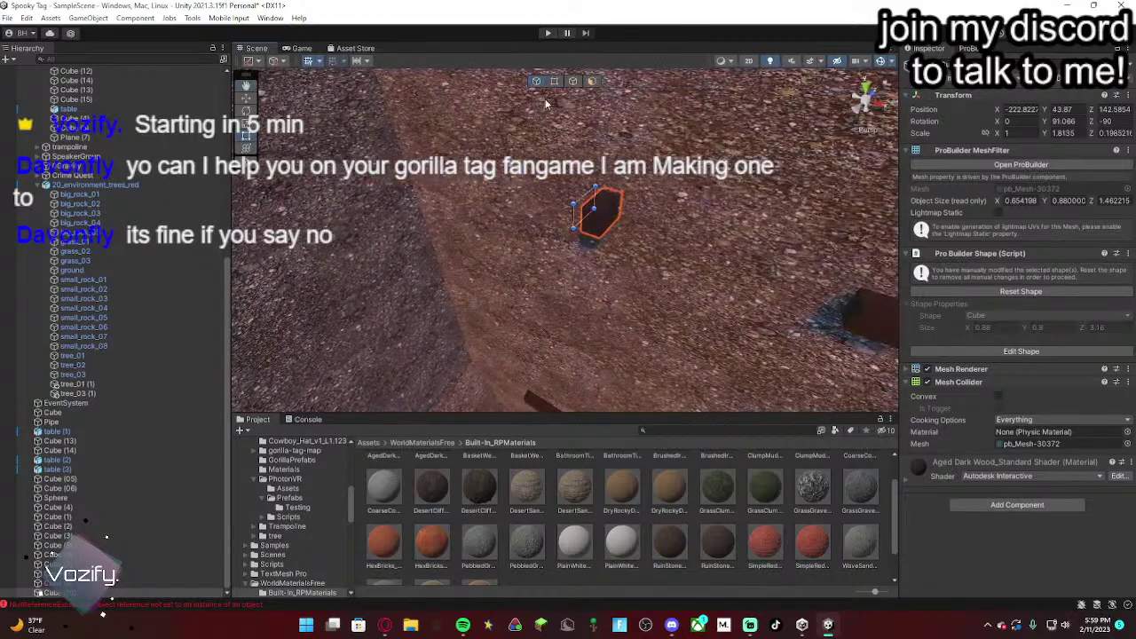
# Step: Slide the reshaped block along the reddish wall to X -221.86, Y 43.87, Z 142.57
pyautogui.click(245, 100)
pyautogui.moveTo(471, 205); pyautogui.dragTo(667, 239, button='right')
pyautogui.moveTo(581, 145); pyautogui.dragTo(631, 146)
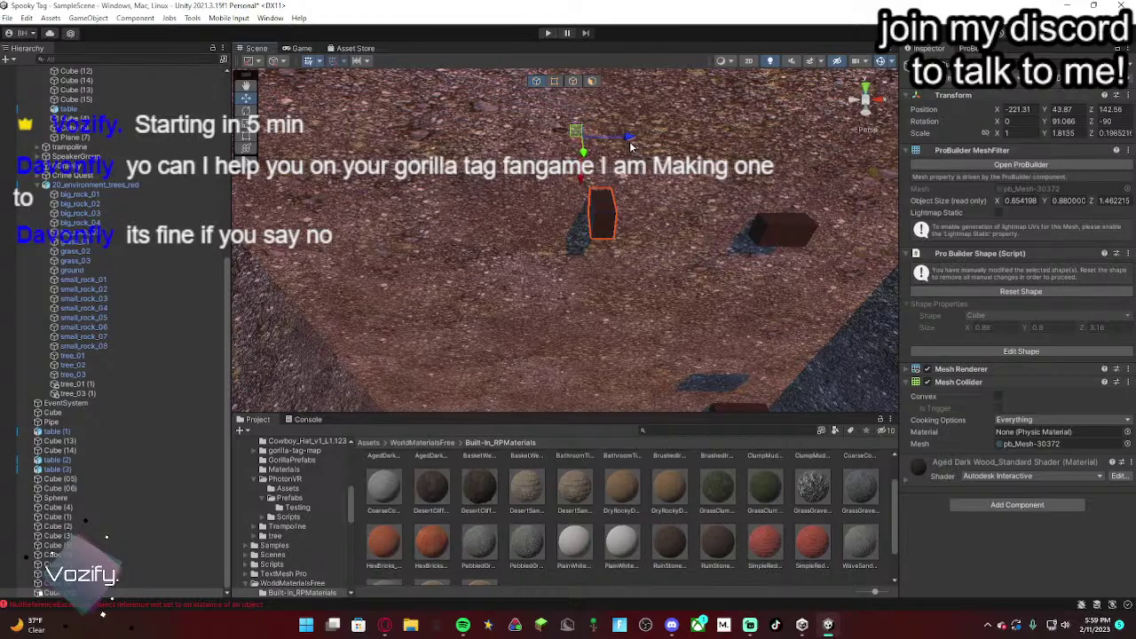
pyautogui.moveTo(630, 139); pyautogui.dragTo(605, 141)
# Step: Duplicate the narrow block and place the copy farther along the reddish wall at X -228.08, Y 45.31, Z 142.69
pyautogui.moveTo(674, 296); pyautogui.dragTo(654, 248, button='right')
pyautogui.hotkey('ctrl', 'd')
pyautogui.press('a')
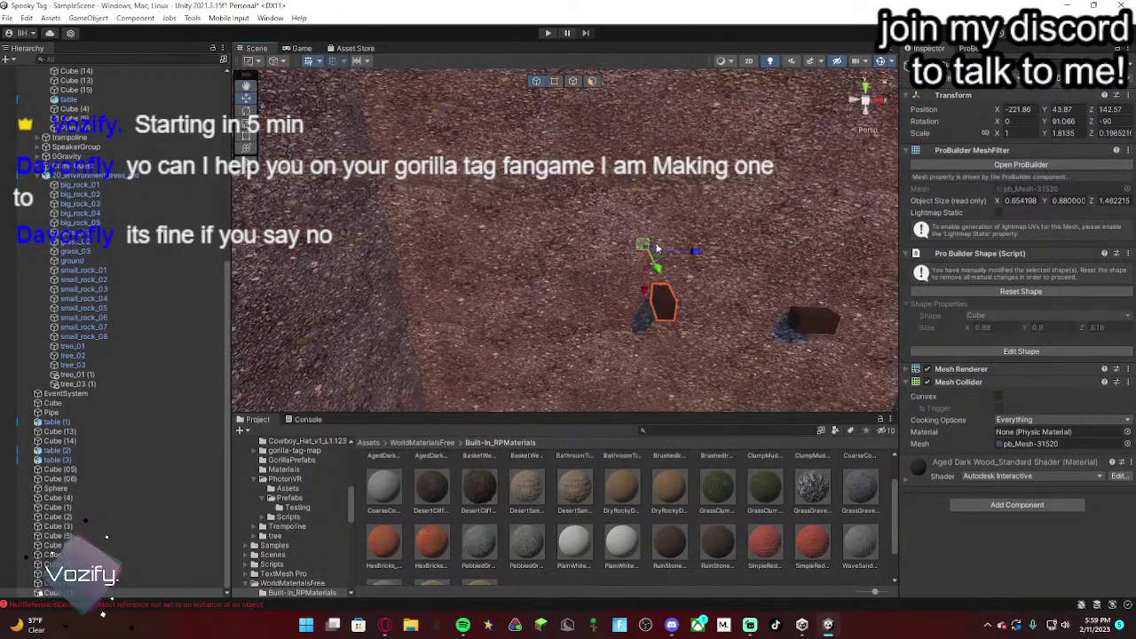
pyautogui.moveTo(646, 249); pyautogui.dragTo(520, 215)
# Step: Duplicate the narrow block again and set the copy on the adjoining wall past the corner at X -233.76, Y 46.27, Z 139.03
pyautogui.hotkey('ctrl', 'd')
pyautogui.moveTo(614, 249); pyautogui.dragTo(529, 252, button='right')
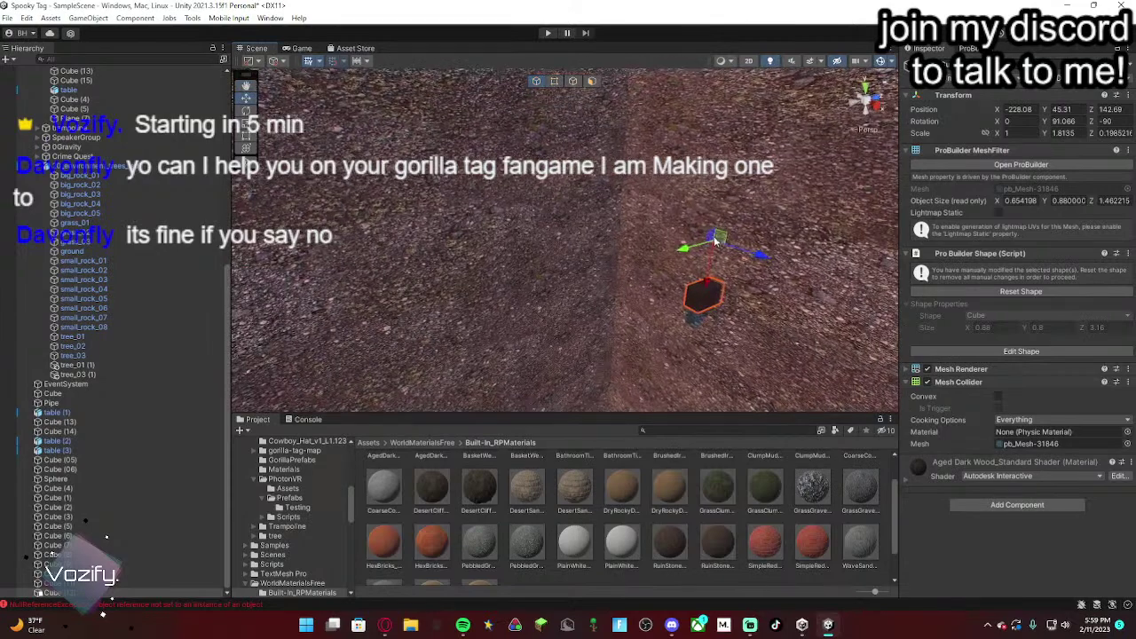
pyautogui.moveTo(715, 240); pyautogui.dragTo(603, 215)
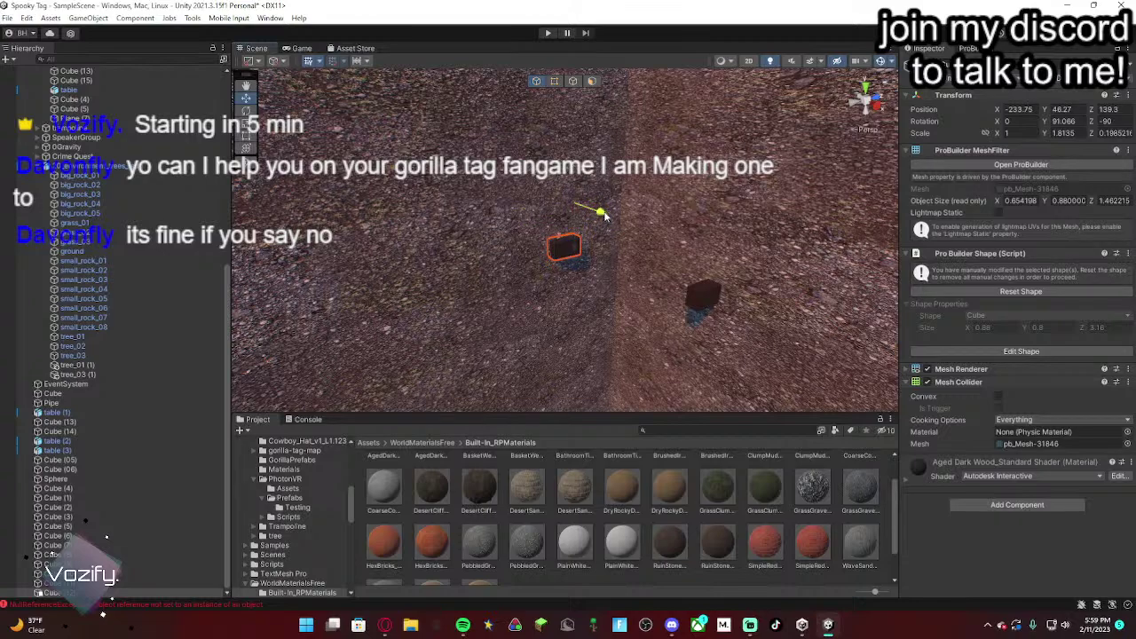
pyautogui.moveTo(602, 220); pyautogui.dragTo(564, 227, button='right')
pyautogui.moveTo(558, 203); pyautogui.dragTo(553, 202)
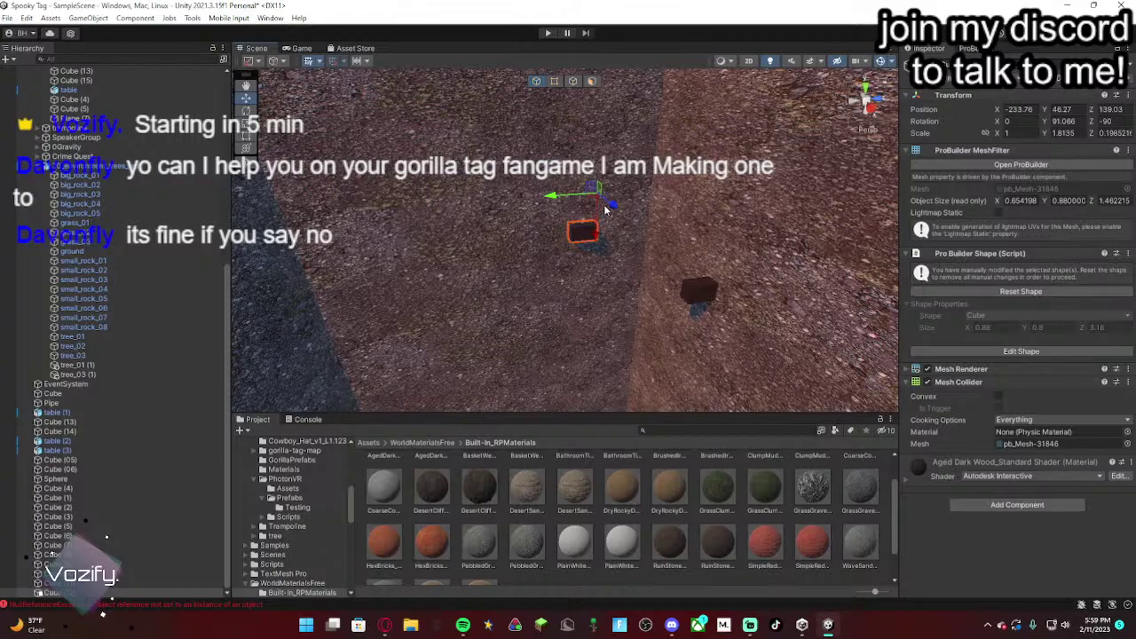
# Step: Duplicate the narrow block and place the copy farther along the reddish wall at X -233.26, Y 47.81, Z 133.35
pyautogui.moveTo(612, 208); pyautogui.dragTo(509, 234)
pyautogui.hotkey('ctrl', 'd')
pyautogui.moveTo(510, 233); pyautogui.dragTo(572, 218, button='right')
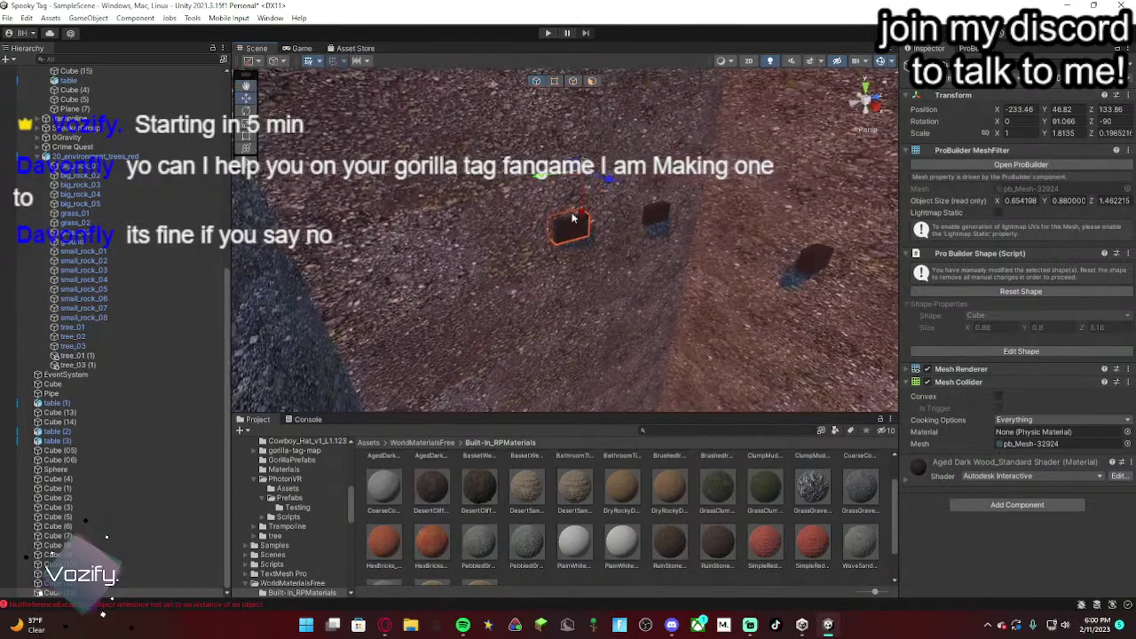
pyautogui.moveTo(548, 178); pyautogui.dragTo(557, 183)
pyautogui.moveTo(569, 222); pyautogui.dragTo(572, 216)
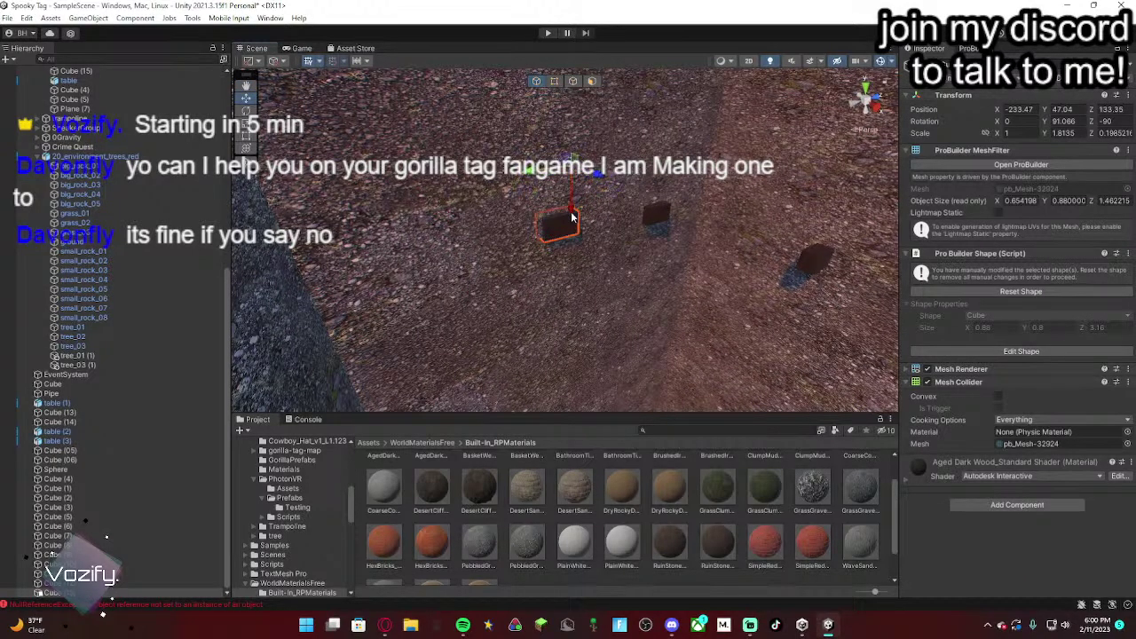
pyautogui.moveTo(592, 177); pyautogui.dragTo(579, 195)
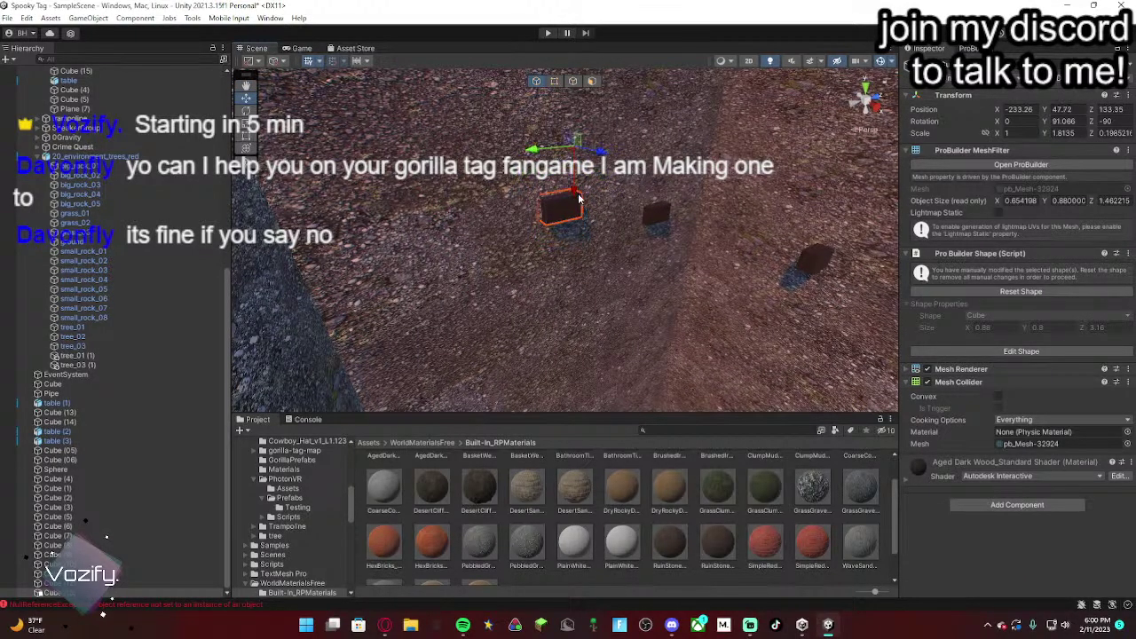
pyautogui.moveTo(581, 221); pyautogui.dragTo(350, 274, button='right')
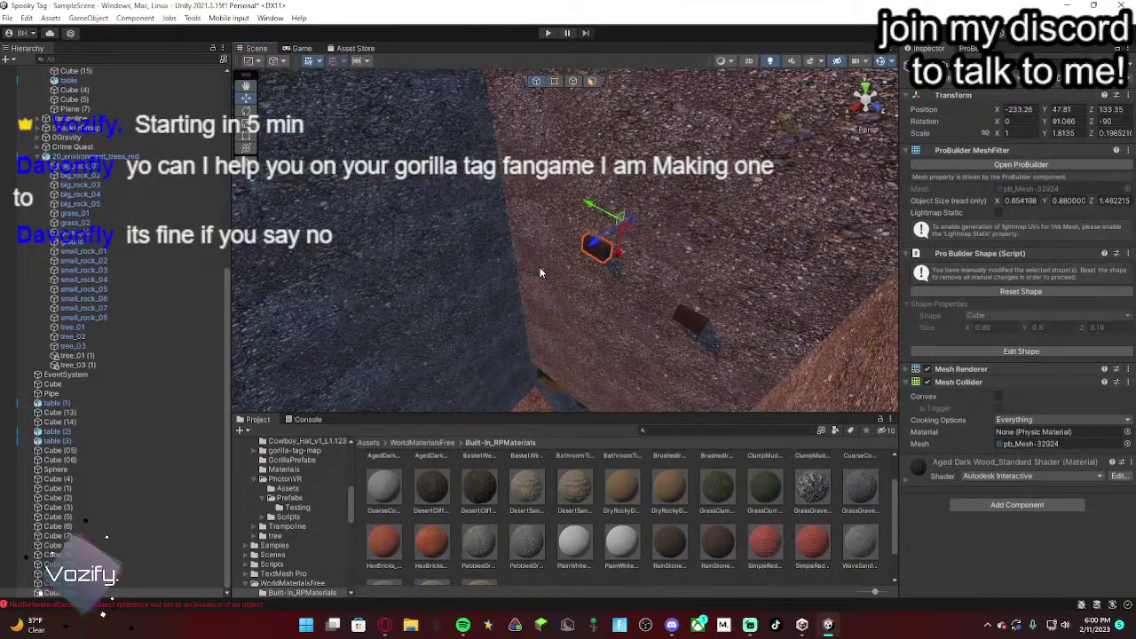
# Step: Duplicate the narrow block and place the copy on the bluish wall past the corner at X -229.12, Y 46.21, Z 125.71
pyautogui.hotkey('ctrl', 'd')
pyautogui.moveTo(624, 233); pyautogui.dragTo(481, 236)
pyautogui.moveTo(484, 243); pyautogui.dragTo(581, 248, button='right')
pyautogui.moveTo(577, 226); pyautogui.dragTo(571, 230)
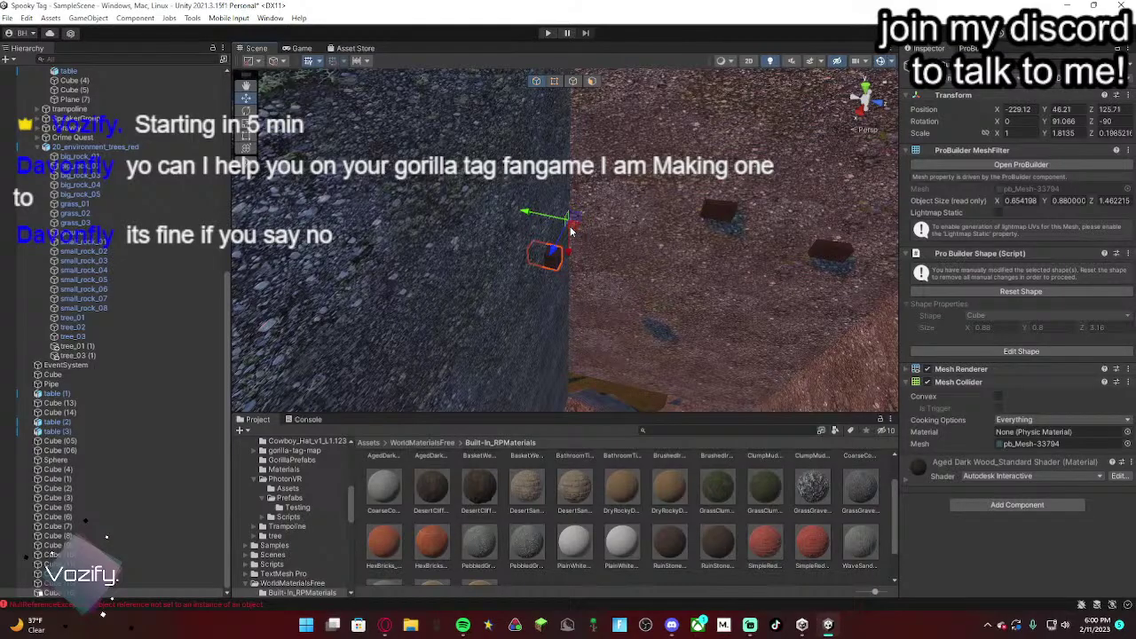
pyautogui.hotkey('ctrl', 'd')
pyautogui.moveTo(613, 230); pyautogui.dragTo(377, 221, button='right')
pyautogui.keyDown('alt'); pyautogui.moveTo(377, 221); pyautogui.dragTo(604, 99); pyautogui.keyUp('alt')
pyautogui.moveTo(605, 100); pyautogui.dragTo(603, 108, button='right')
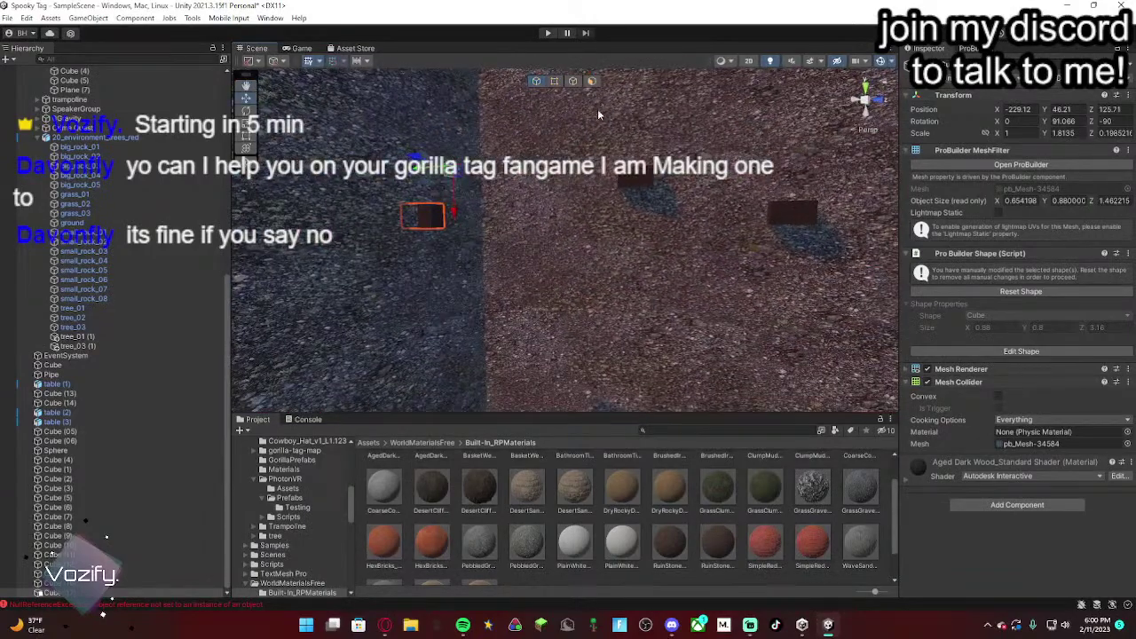
pyautogui.hotkey('ctrl', 'z')
# Step: Raise the corner block to Y 46.86 and place a duplicate farther along the bluish wall at X -224.26, Y 47.66, Z 125.92
pyautogui.moveTo(457, 214); pyautogui.dragTo(457, 197)
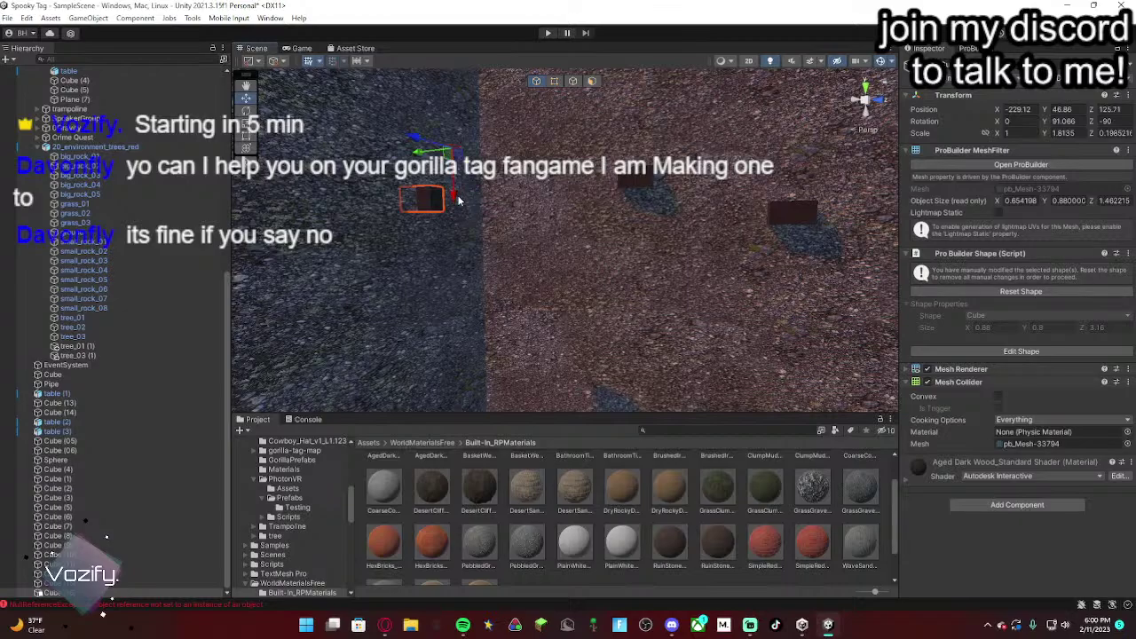
pyautogui.keyDown('alt'); pyautogui.moveTo(480, 202); pyautogui.dragTo(592, 180); pyautogui.keyUp('alt')
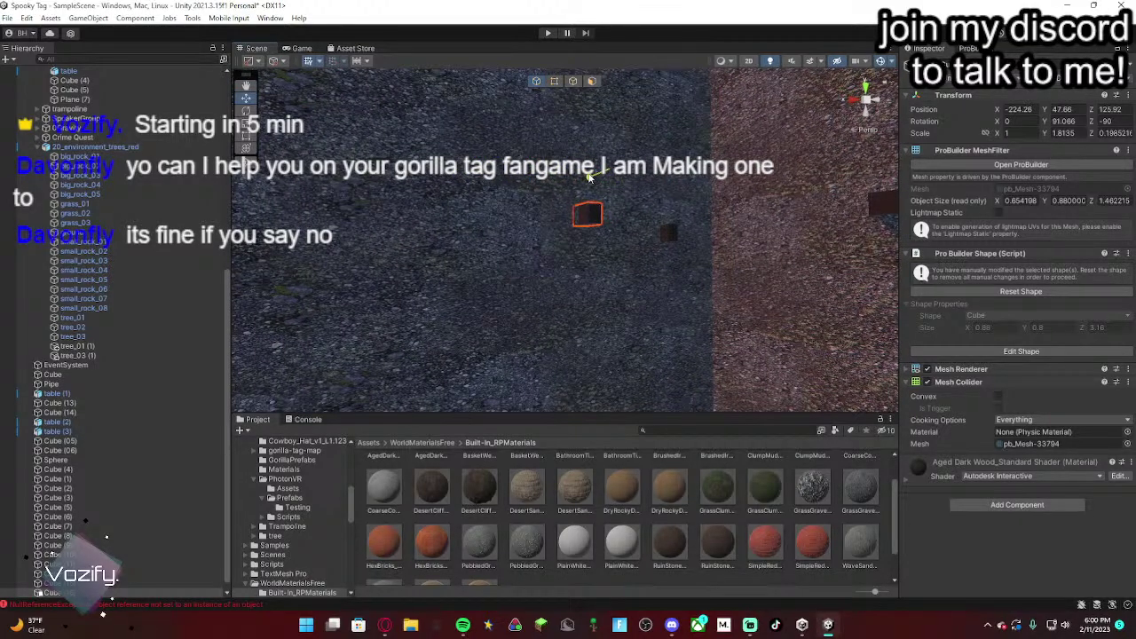
pyautogui.moveTo(591, 176); pyautogui.dragTo(336, 345, button='right')
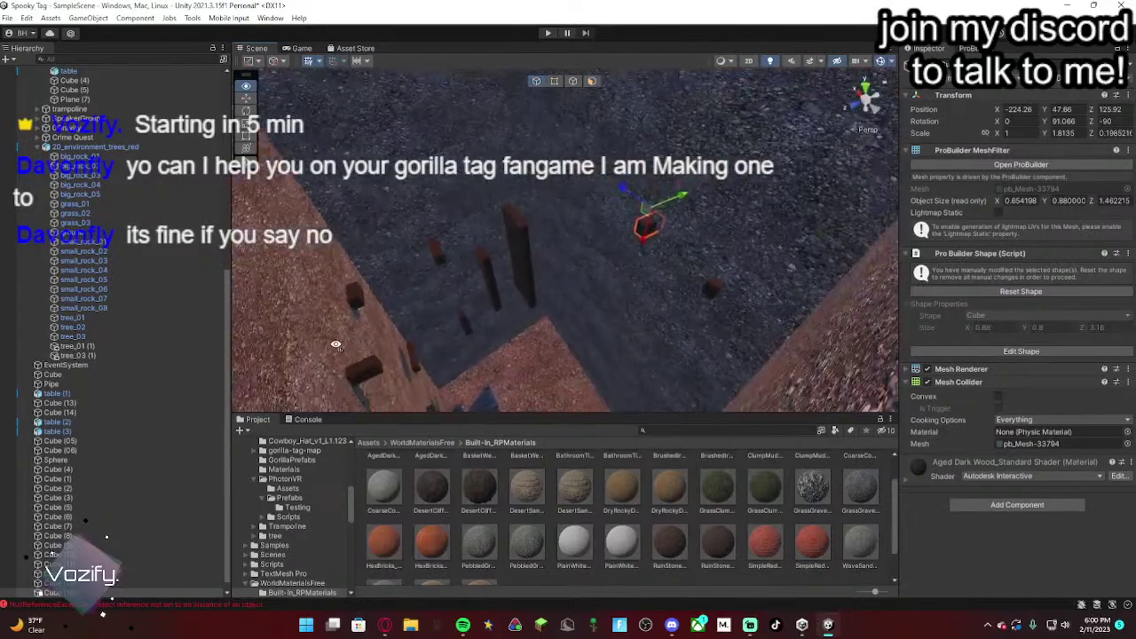
pyautogui.keyDown('alt'); pyautogui.moveTo(336, 345); pyautogui.dragTo(283, 396); pyautogui.keyUp('alt')
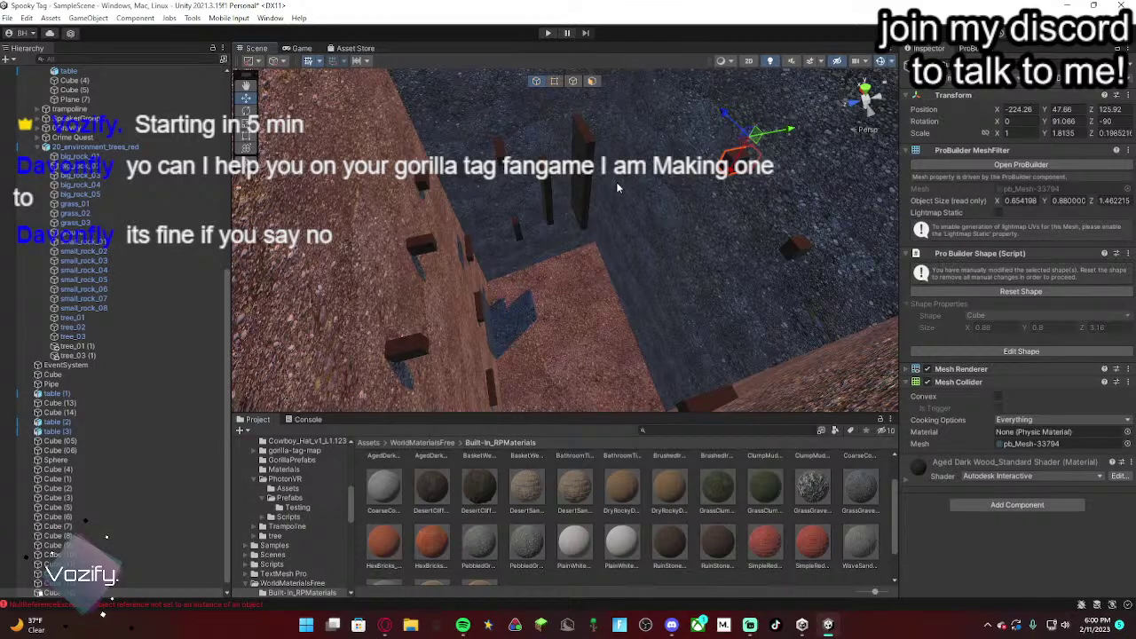
# Step: Place another duplicate of the narrow block near the top of the tallest pillar at X -221.44, Y 48.15, Z 131.73
pyautogui.keyDown('alt'); pyautogui.moveTo(619, 187); pyautogui.dragTo(714, 108); pyautogui.keyUp('alt')
pyautogui.moveTo(717, 123); pyautogui.dragTo(536, 167, button='right')
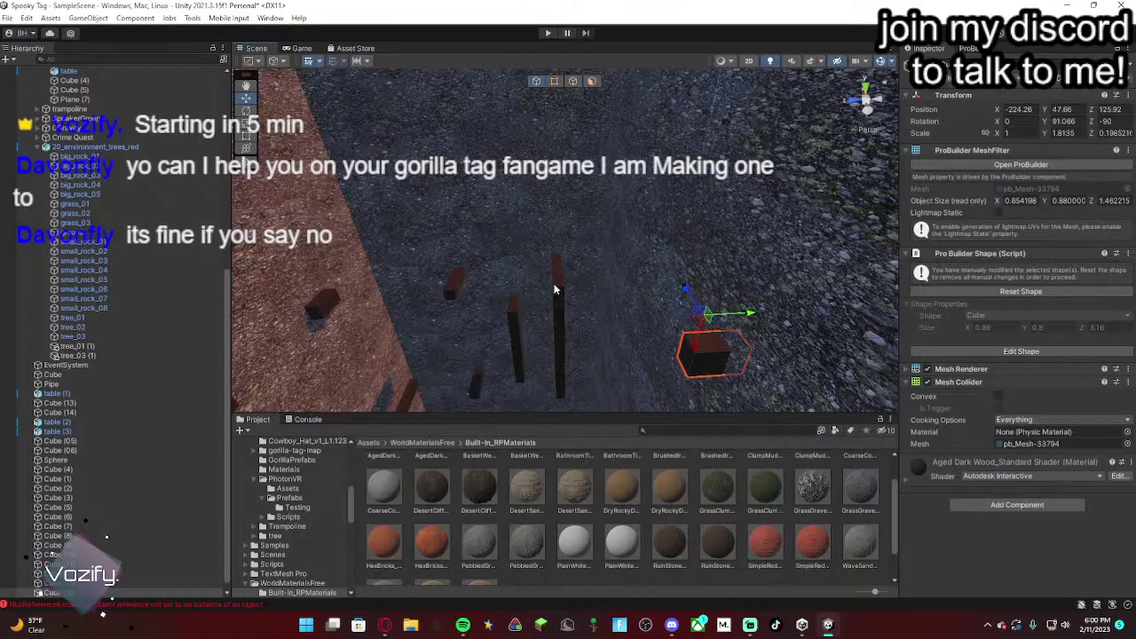
pyautogui.keyDown('alt'); pyautogui.moveTo(554, 288); pyautogui.dragTo(611, 253); pyautogui.keyUp('alt')
pyautogui.moveTo(611, 253); pyautogui.dragTo(575, 310, button='right')
pyautogui.moveTo(671, 281); pyautogui.dragTo(431, 254)
pyautogui.moveTo(432, 256); pyautogui.dragTo(545, 271, button='right')
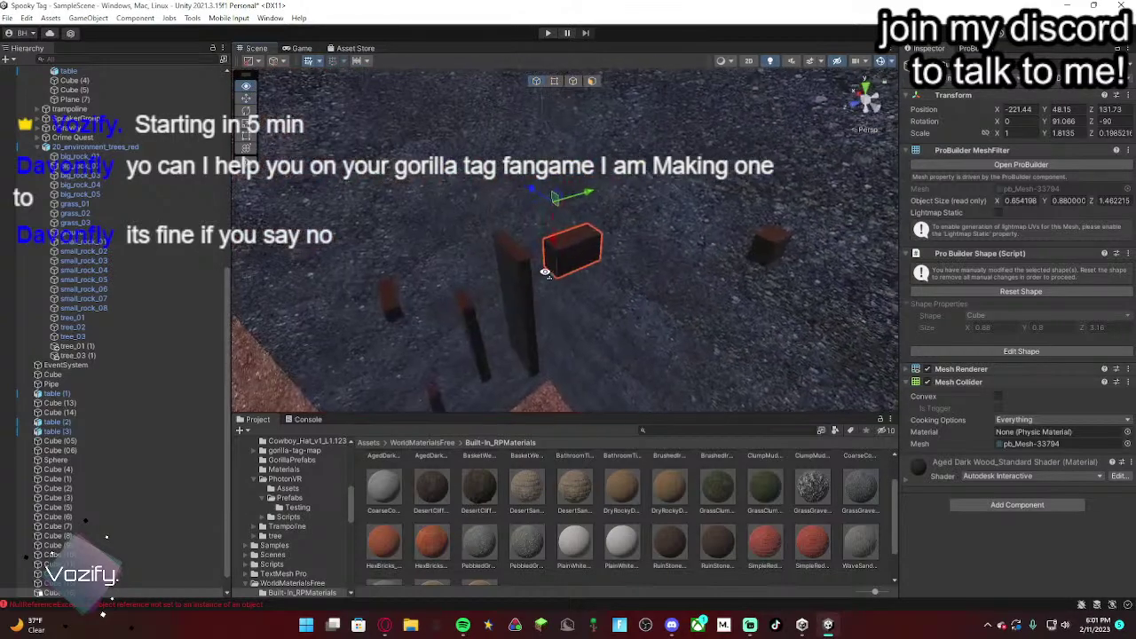
# Step: Duplicate the block beside the tallest pillar and set the copy higher at X -218.73, Y 50.89, Z 132.58
pyautogui.moveTo(558, 213); pyautogui.dragTo(598, 200)
pyautogui.moveTo(597, 199); pyautogui.dragTo(611, 171, button='right')
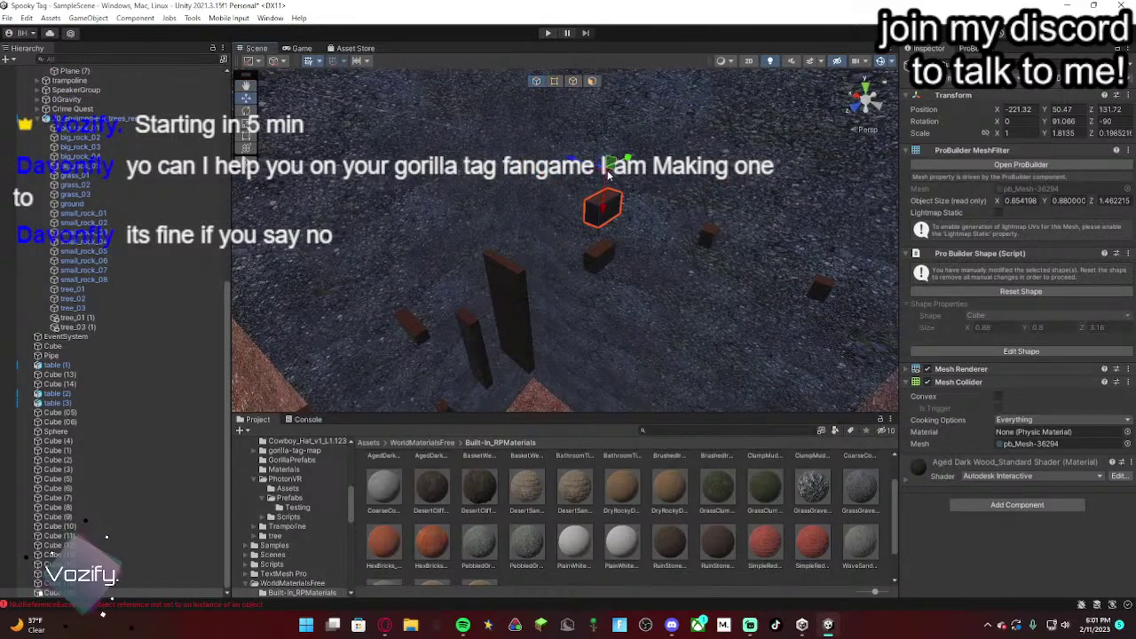
pyautogui.moveTo(609, 174); pyautogui.dragTo(557, 162)
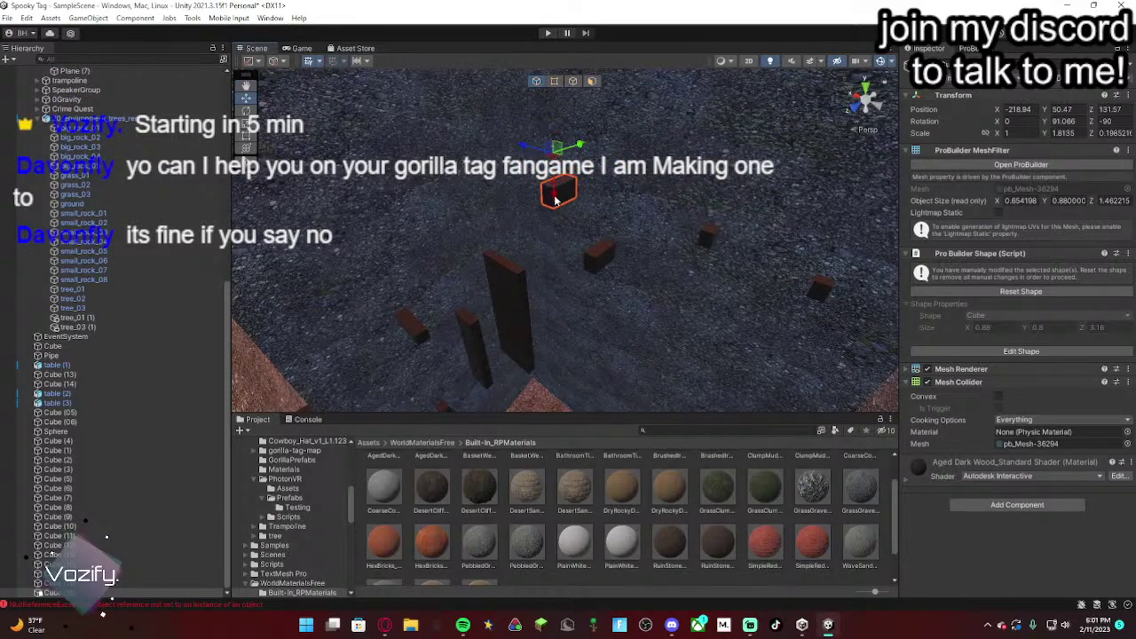
pyautogui.moveTo(556, 201); pyautogui.dragTo(528, 151)
# Step: Place a further duplicate of the narrow block along the chamber at X -215.11, Y 50.07, Z 135.89
pyautogui.moveTo(611, 209); pyautogui.dragTo(618, 229, button='right')
pyautogui.keyDown('alt'); pyautogui.moveTo(619, 229); pyautogui.dragTo(593, 201); pyautogui.keyUp('alt')
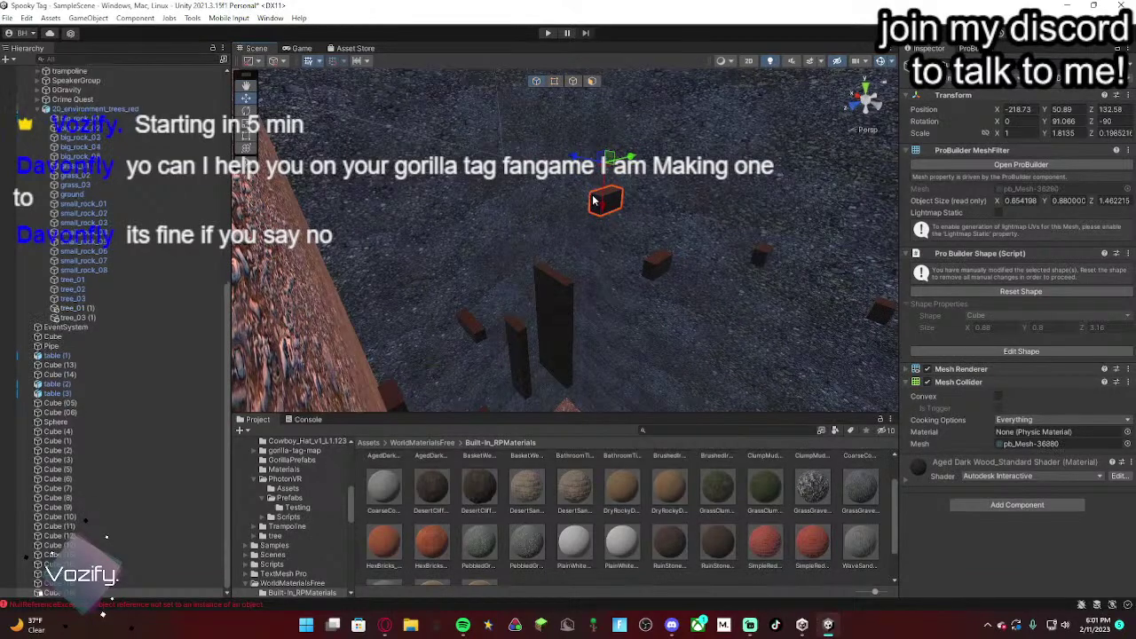
pyautogui.moveTo(608, 162); pyautogui.dragTo(486, 186)
pyautogui.moveTo(533, 195); pyautogui.dragTo(549, 175, button='right')
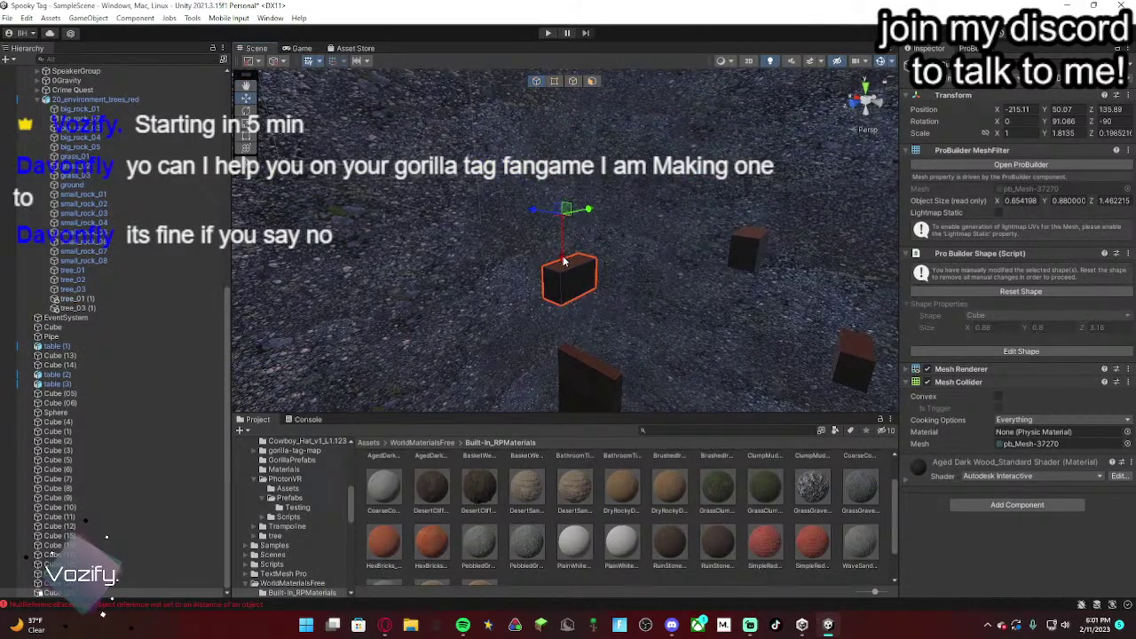
# Step: Duplicate the block and embed the copy in the adjoining bluish wall at X -209.51, Y 51.47, Z 135.79
pyautogui.hotkey('ctrl', 'd')
pyautogui.moveTo(563, 259); pyautogui.dragTo(560, 118)
pyautogui.moveTo(560, 118); pyautogui.dragTo(537, 216, button='right')
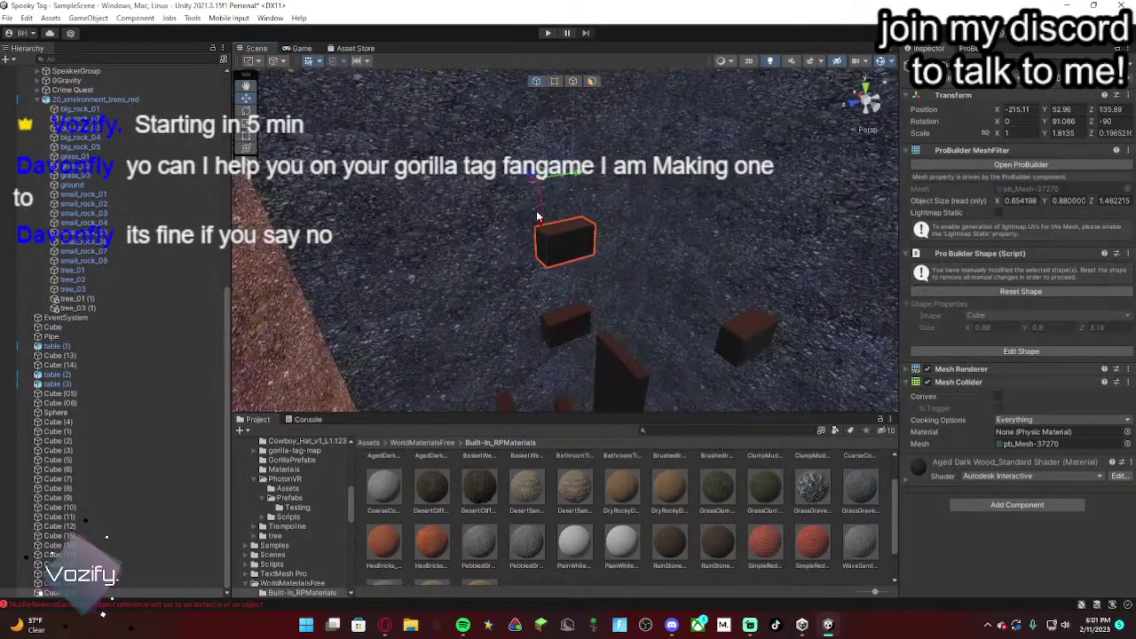
pyautogui.moveTo(533, 175); pyautogui.dragTo(735, 276)
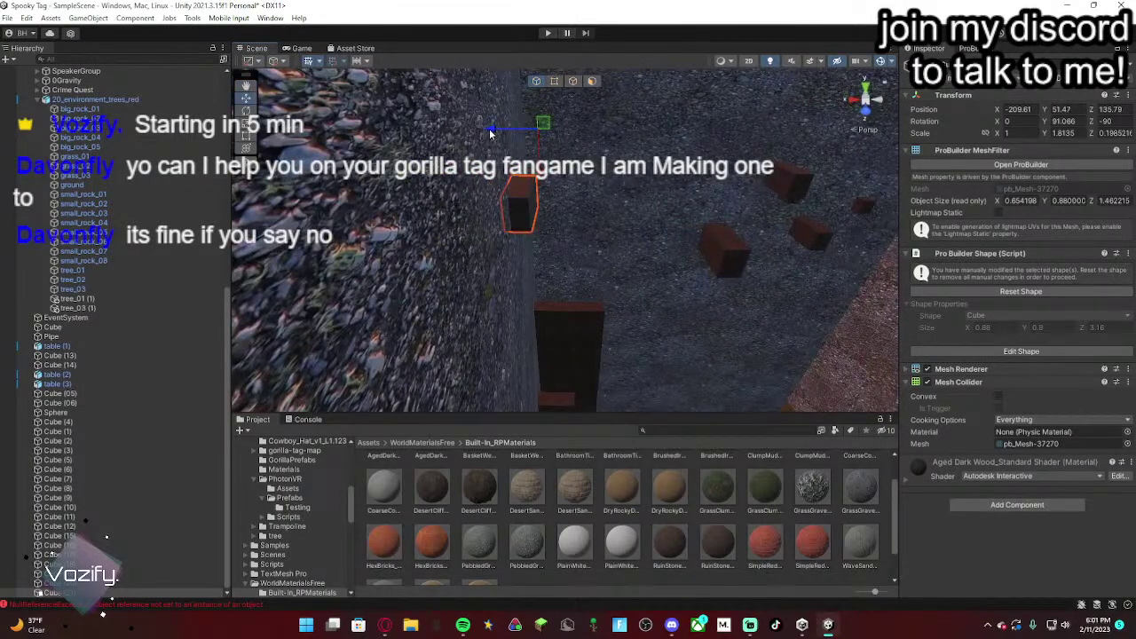
pyautogui.moveTo(490, 133); pyautogui.dragTo(486, 131)
pyautogui.keyDown('alt'); pyautogui.moveTo(538, 235); pyautogui.dragTo(569, 224); pyautogui.keyUp('alt')
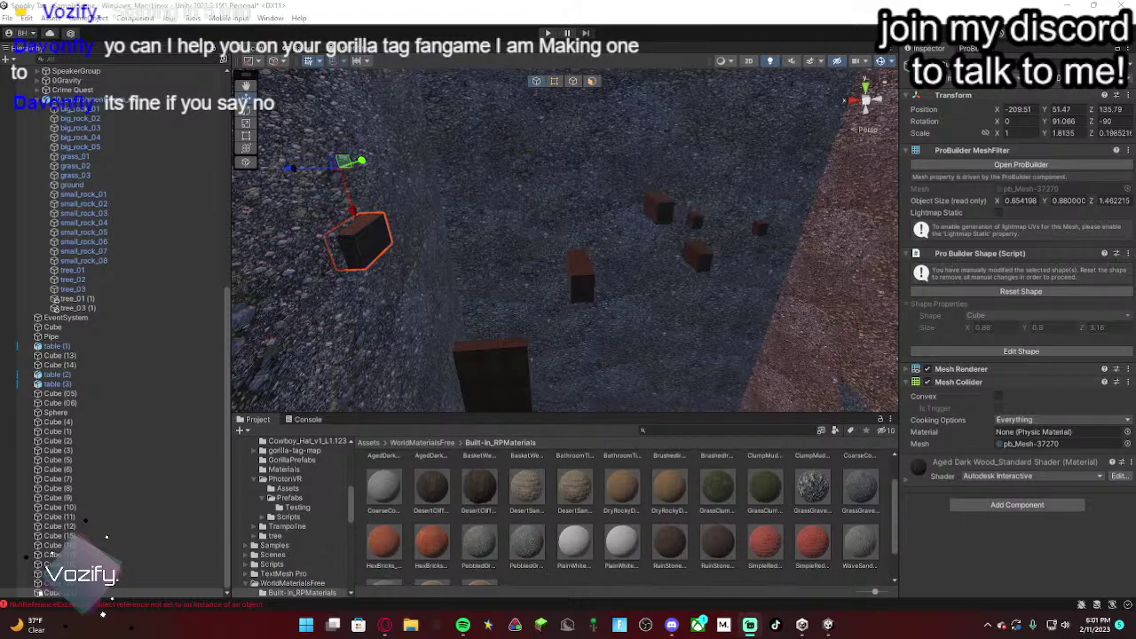
# Step: Duplicate the wall block and move the copy along the same wall to X -208.95, Y 51.47, Z 130.23
pyautogui.press('f')
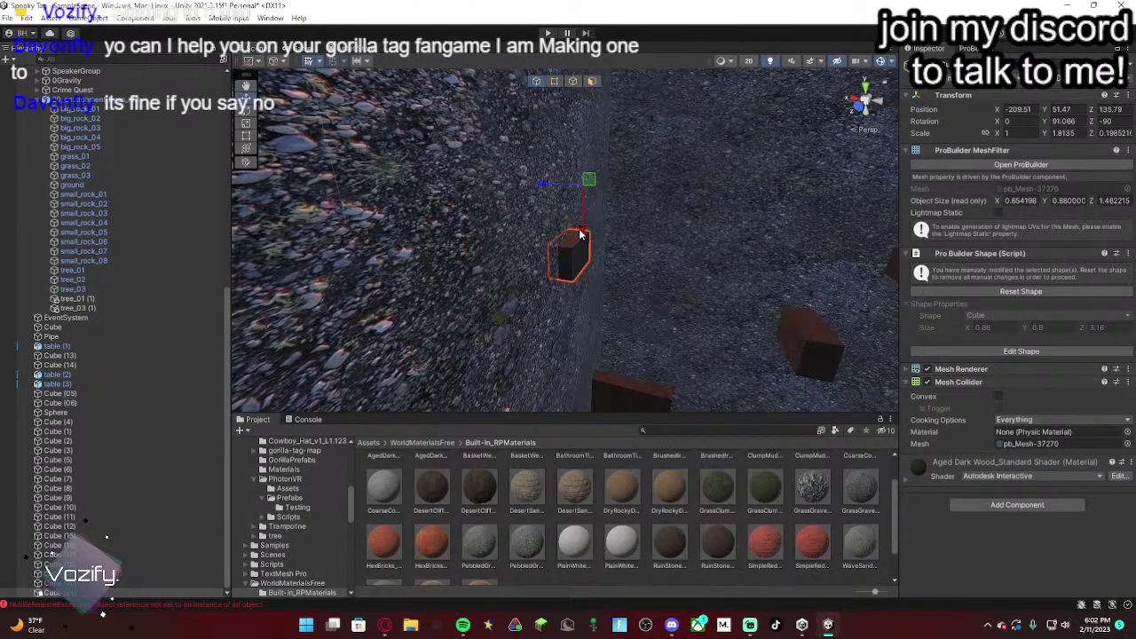
pyautogui.hotkey('ctrl', 'd')
pyautogui.moveTo(582, 235); pyautogui.dragTo(540, 195, button='right')
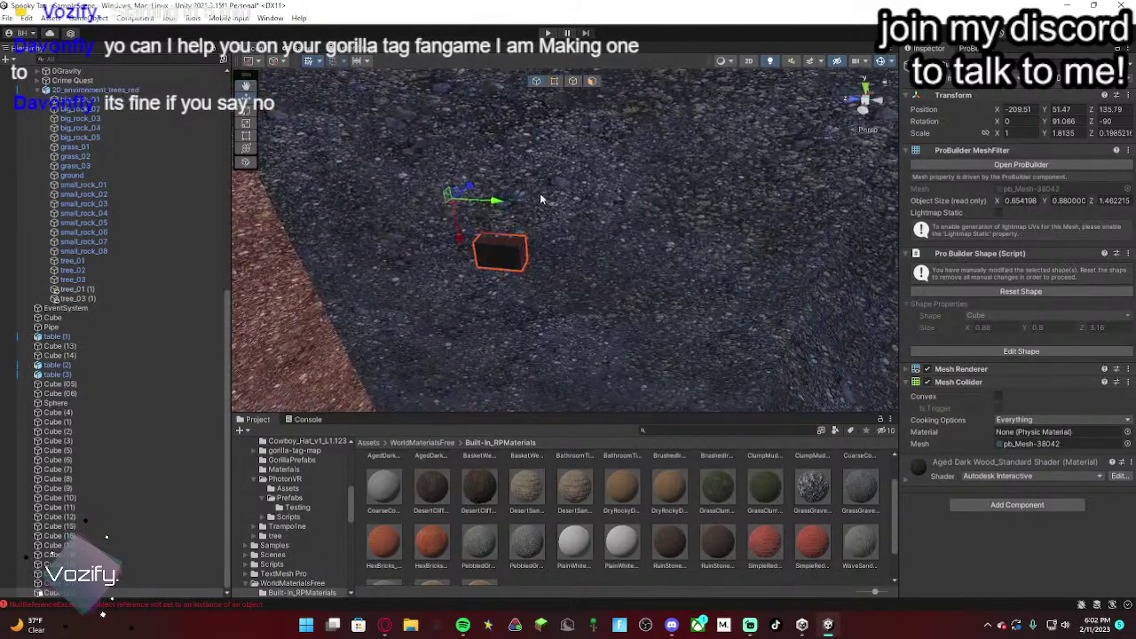
pyautogui.moveTo(512, 206); pyautogui.dragTo(704, 216)
pyautogui.moveTo(655, 231); pyautogui.dragTo(604, 205, button='right')
pyautogui.moveTo(603, 206); pyautogui.dragTo(584, 199)
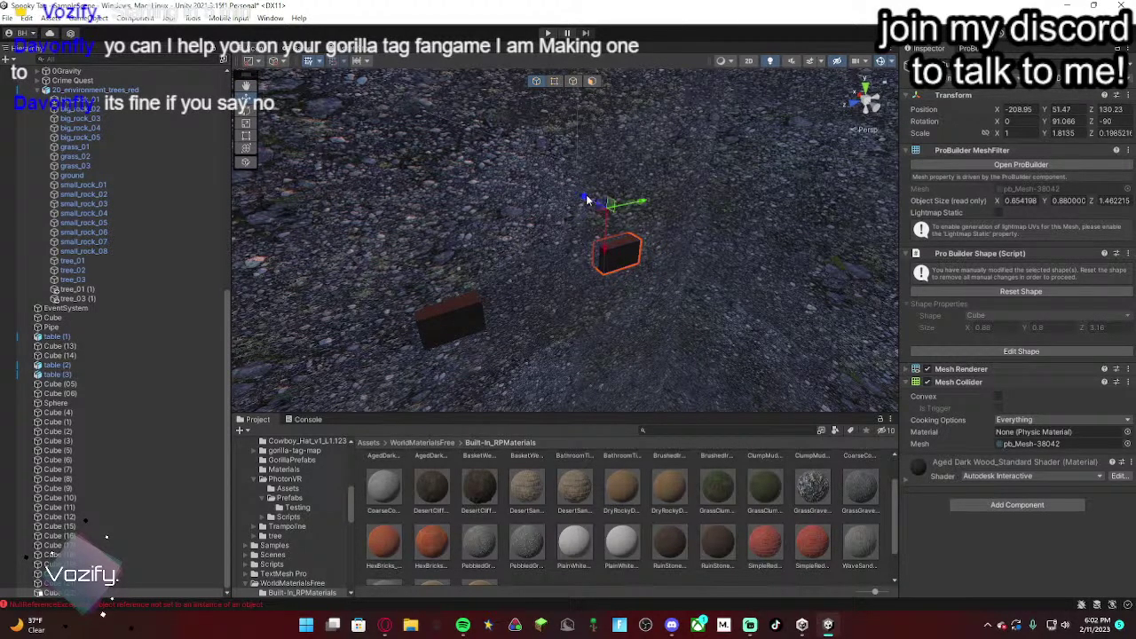
# Step: Stretch the new block outward from the wall to a Z scale of about 0.668, centred near X -211.18
pyautogui.click(247, 136)
pyautogui.moveTo(627, 263); pyautogui.dragTo(575, 224, button='right')
pyautogui.keyDown('alt'); pyautogui.moveTo(571, 298); pyautogui.dragTo(609, 187); pyautogui.keyUp('alt')
pyautogui.press('w')
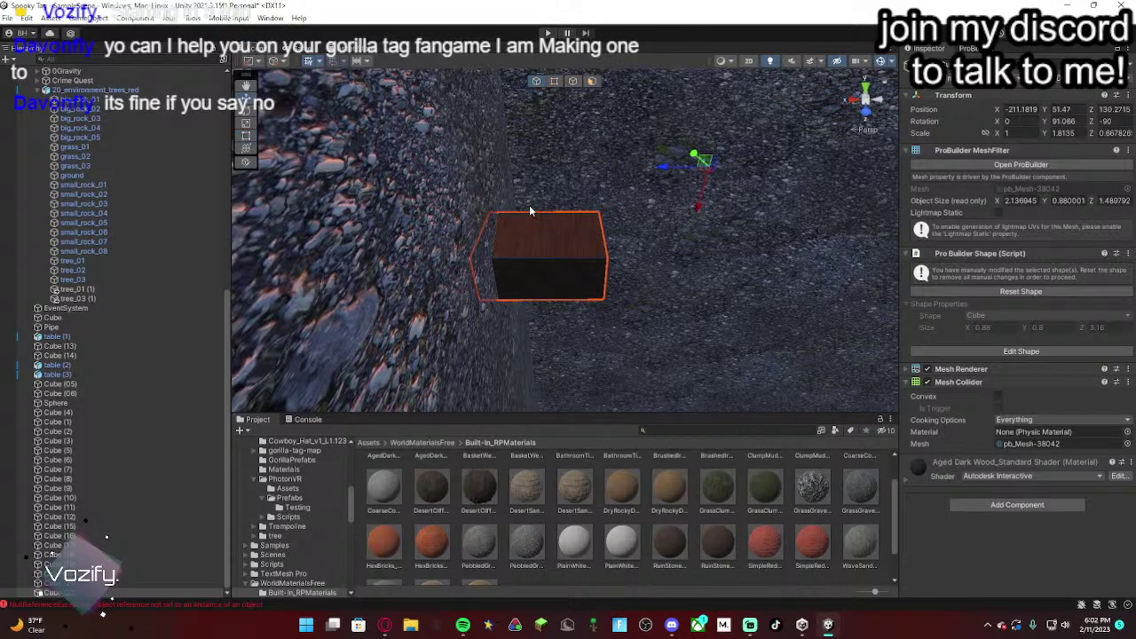
# Step: Duplicate the stretched block and place the copy on the next bluish wall at X -214.77, Y 52.24, Z 125.62
pyautogui.moveTo(575, 235); pyautogui.dragTo(482, 218, button='right')
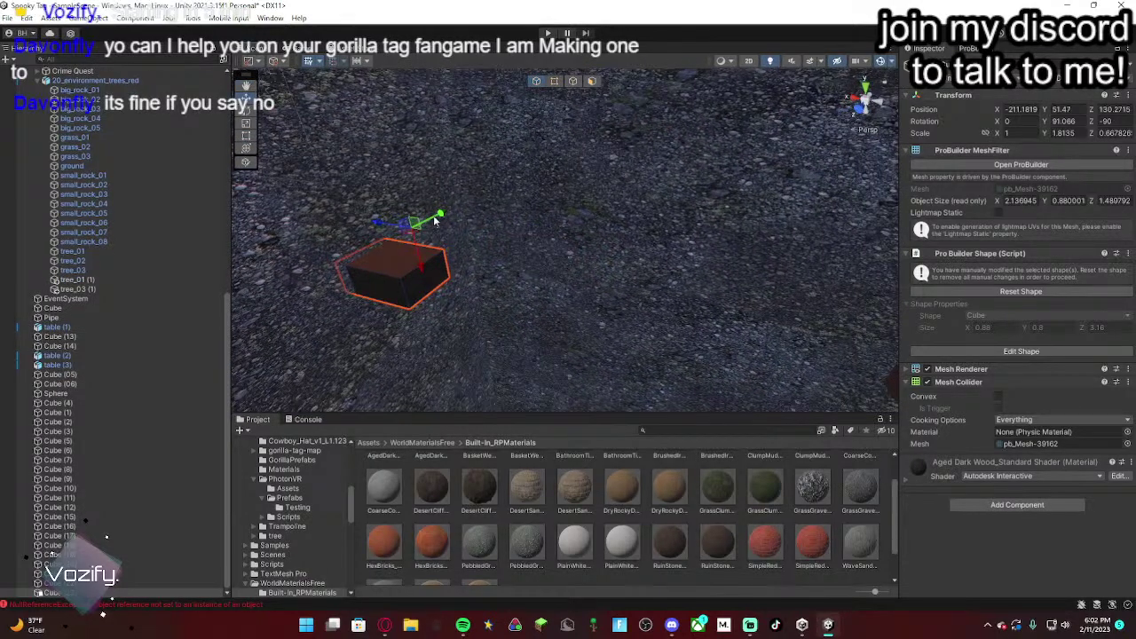
pyautogui.hotkey('ctrl', 'd')
pyautogui.moveTo(434, 218); pyautogui.dragTo(631, 208)
pyautogui.moveTo(641, 174)
pyautogui.mouseDown(button='right')
pyautogui.moveTo(563, 186)
pyautogui.moveTo(628, 183)
pyautogui.mouseUp(button='right')
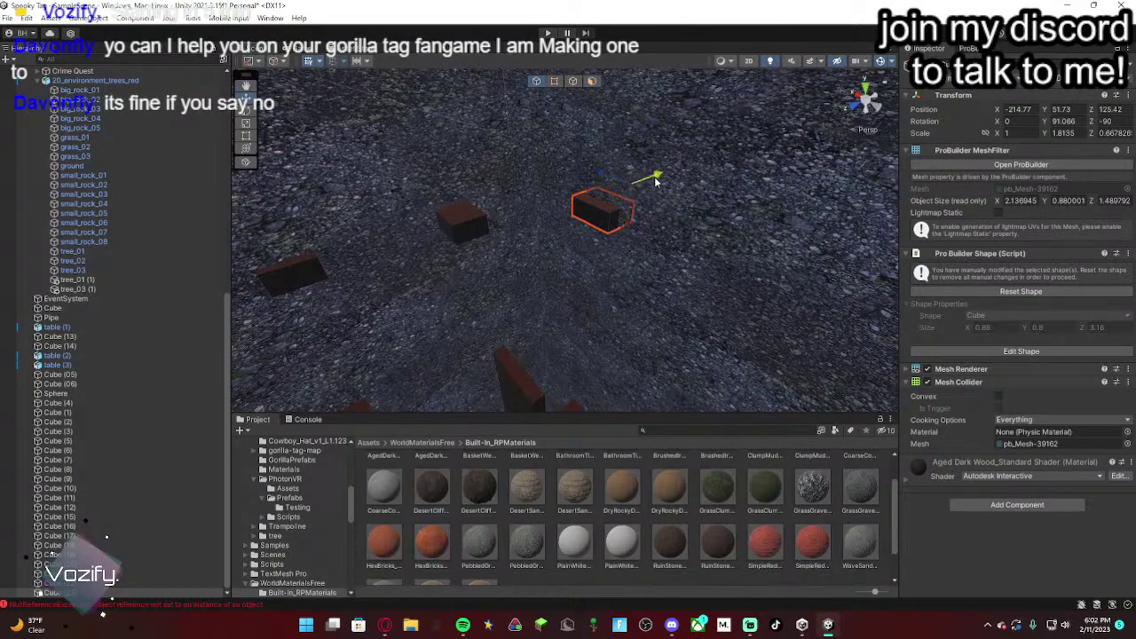
pyautogui.moveTo(656, 182); pyautogui.dragTo(652, 182)
pyautogui.moveTo(629, 225); pyautogui.dragTo(630, 210)
# Step: Duplicate the block at X -214.77 and place the copy farther up the bluish wall at X -221.46, Y 54.53, Z 125.86
pyautogui.moveTo(616, 268); pyautogui.dragTo(699, 246, button='right')
pyautogui.hotkey('ctrl', 'v')
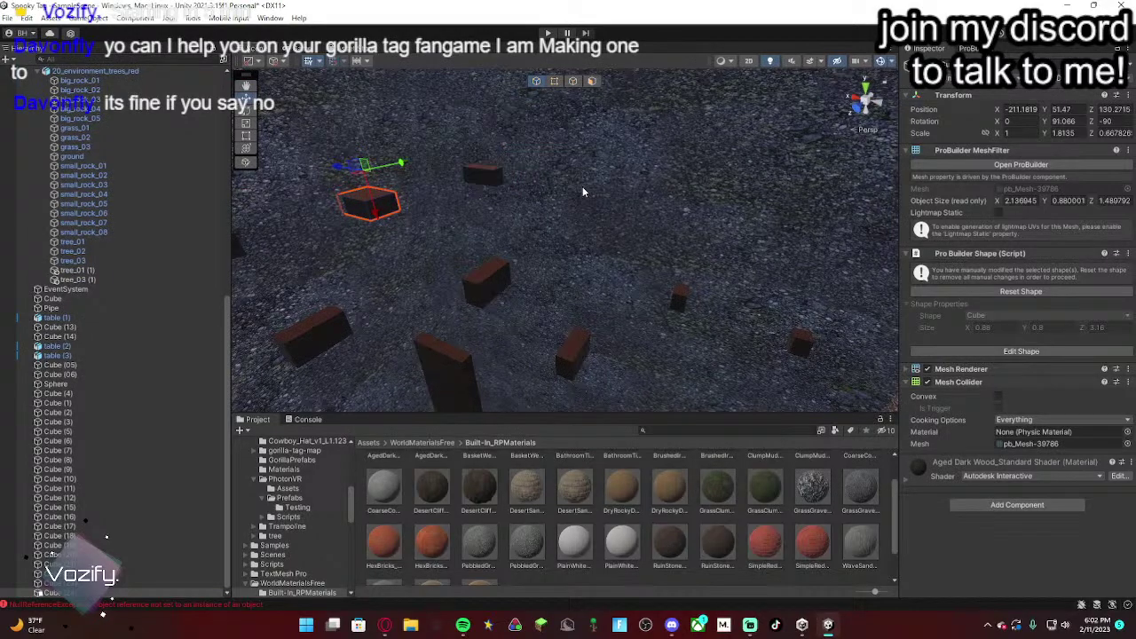
pyautogui.click(477, 178)
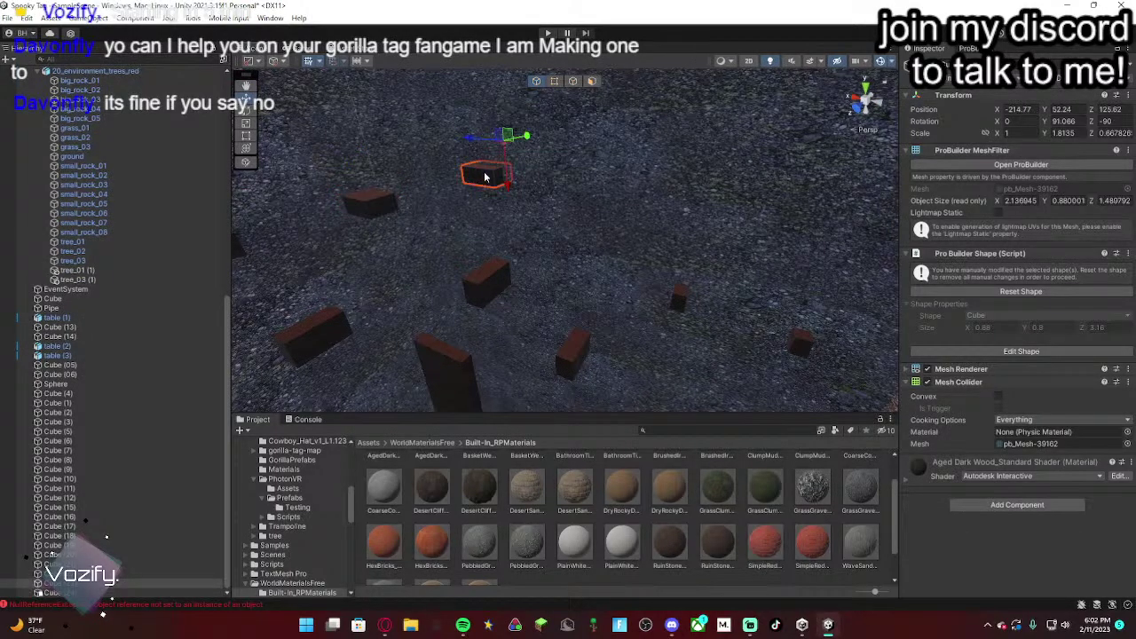
pyautogui.moveTo(508, 135); pyautogui.dragTo(666, 75)
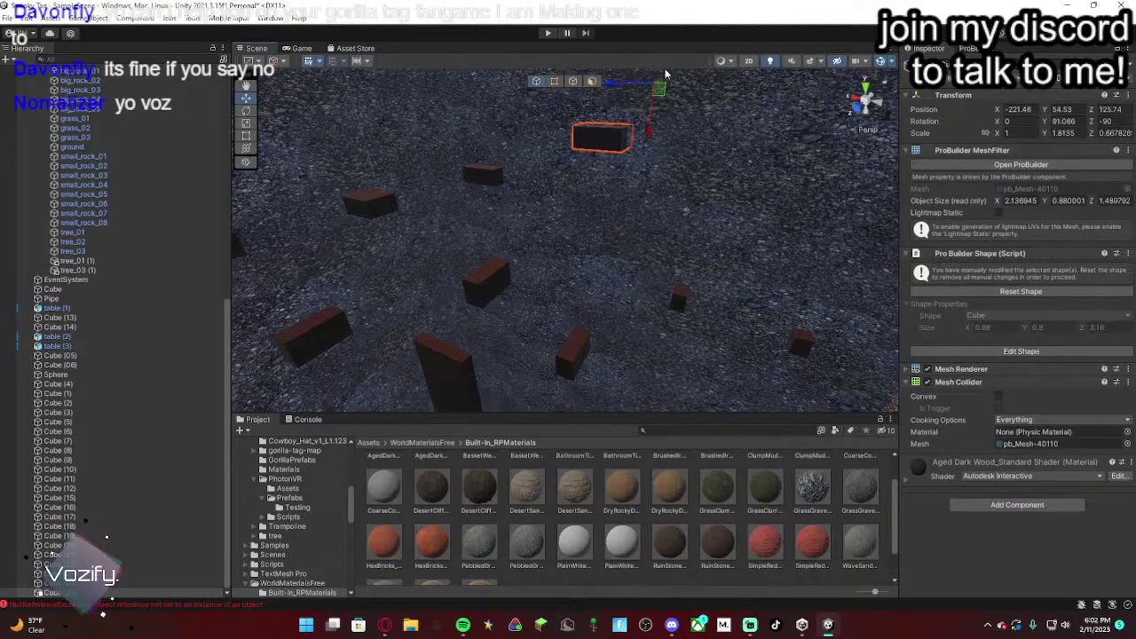
pyautogui.moveTo(617, 200); pyautogui.dragTo(806, 162, button='right')
pyautogui.moveTo(596, 142); pyautogui.dragTo(371, 351, button='right')
pyautogui.moveTo(374, 353); pyautogui.dragTo(360, 352, button='right')
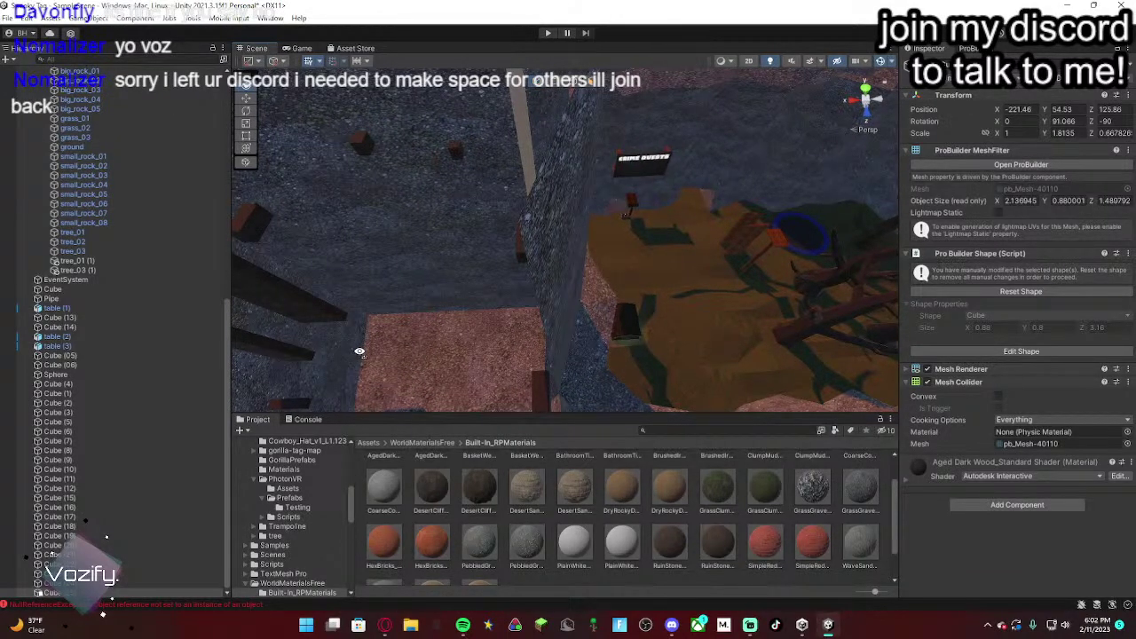
pyautogui.moveTo(360, 352); pyautogui.dragTo(401, 221, button='right')
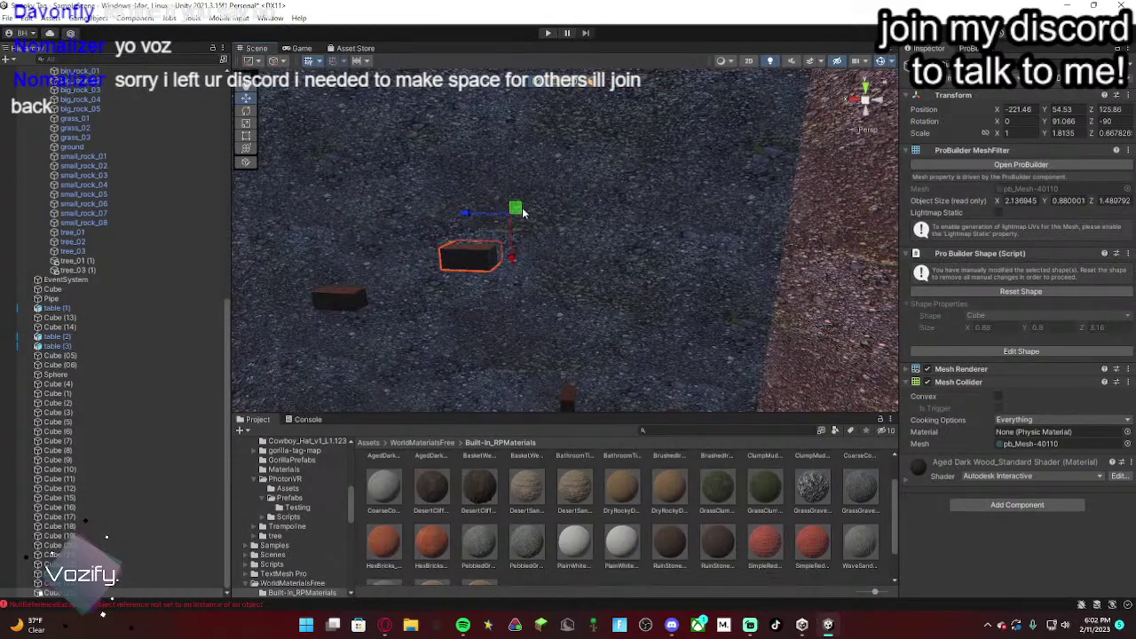
# Step: Duplicate the highest wide block and place the copy nearer the reddish wall at X -228.09, Y 56.09, Z 125.98
pyautogui.hotkey('ctrl', 'd')
pyautogui.moveTo(522, 211); pyautogui.dragTo(700, 165)
pyautogui.moveTo(682, 206); pyautogui.dragTo(695, 213, button='right')
# Step: Duplicate the highest wide block and set the copy away from the bluish wall at X -227.99, Y 57.22, Z 131.31
pyautogui.hotkey('ctrl', 'd')
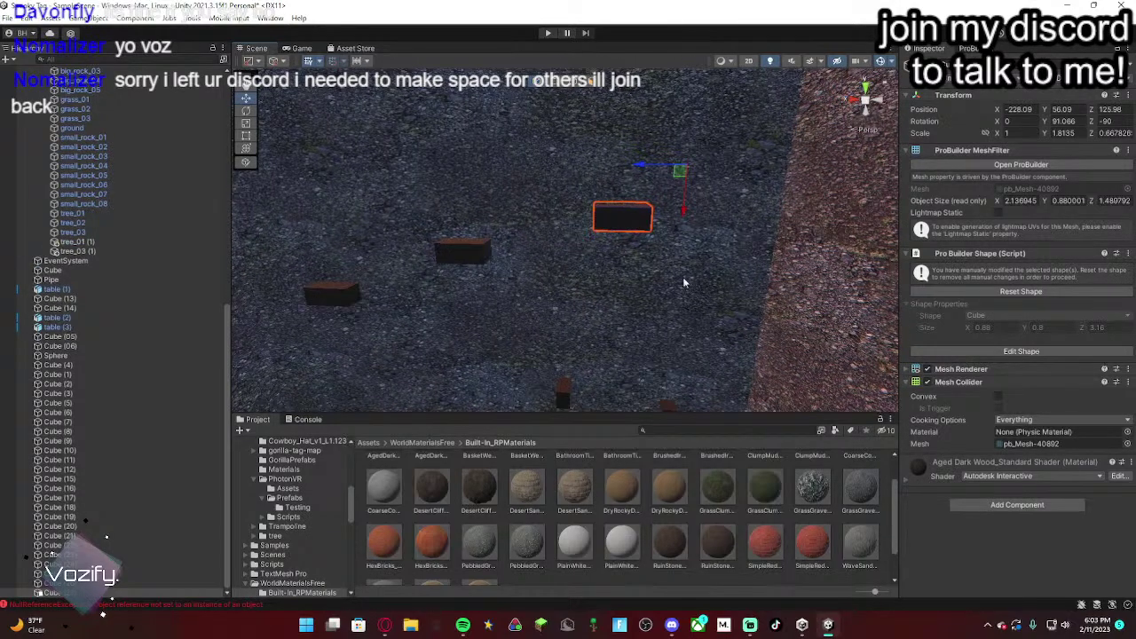
pyautogui.moveTo(683, 277); pyautogui.dragTo(984, 358, button='right')
pyautogui.moveTo(453, 159); pyautogui.dragTo(561, 167)
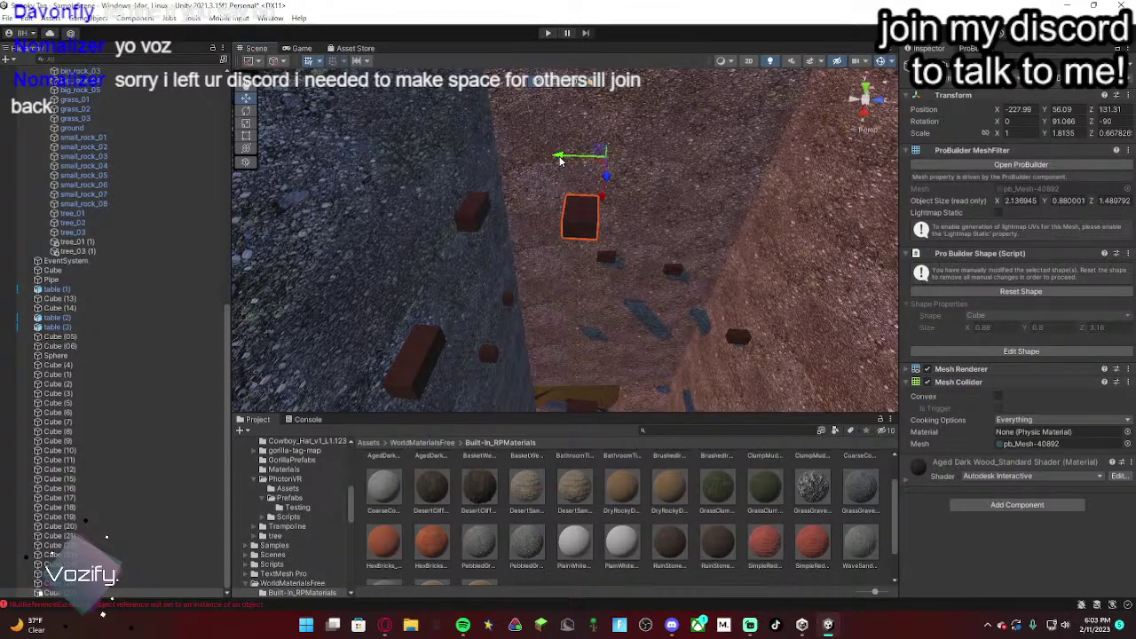
pyautogui.moveTo(414, 142); pyautogui.dragTo(520, 187, button='right')
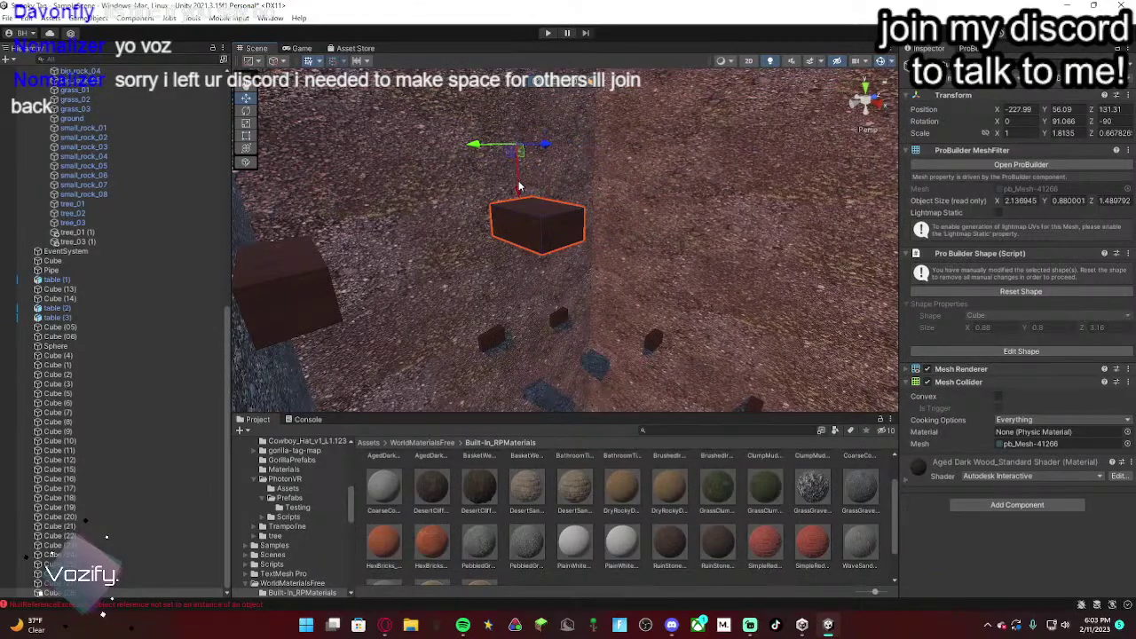
pyautogui.moveTo(519, 187); pyautogui.dragTo(524, 158)
pyautogui.moveTo(524, 164); pyautogui.dragTo(740, 291, button='right')
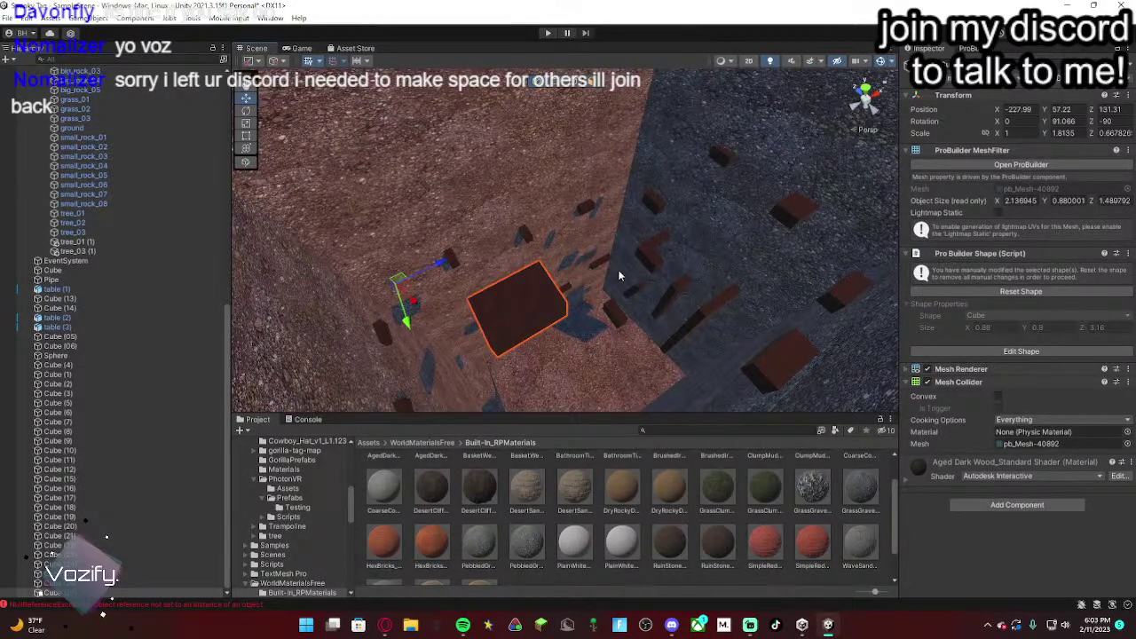
# Step: Stretch the topmost block into a long platform with a Y scale of about 9.206
pyautogui.click(248, 137)
pyautogui.moveTo(391, 280); pyautogui.dragTo(634, 279, button='right')
pyautogui.moveTo(643, 238); pyautogui.dragTo(379, 222)
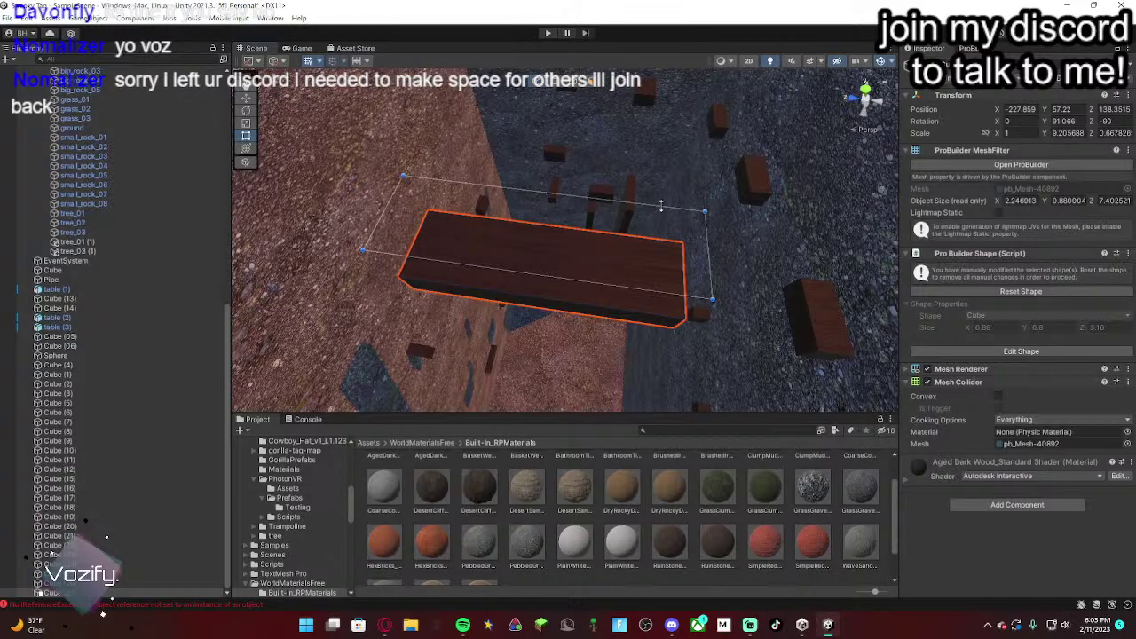
# Step: Duplicate the long platform and place the copy at the reddish wall near X -218.51, Y 58.59, Z 149.15
pyautogui.moveTo(1047, 276); pyautogui.dragTo(840, 251, button='right')
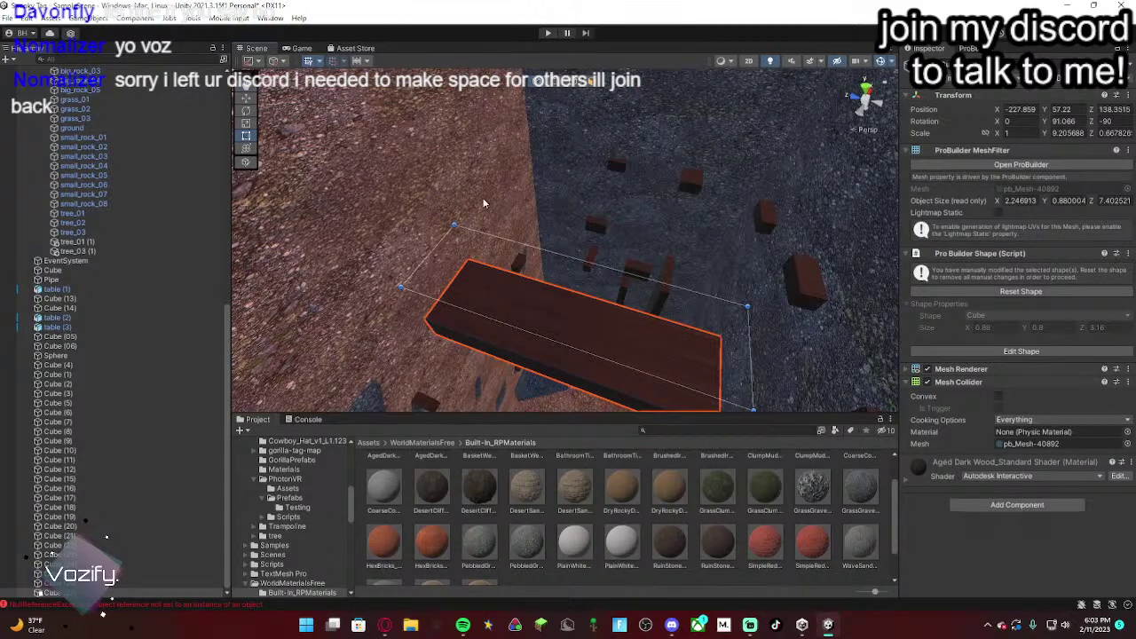
pyautogui.click(252, 101)
pyautogui.hotkey('ctrl', 'd')
pyautogui.moveTo(533, 253); pyautogui.dragTo(428, 271, button='right')
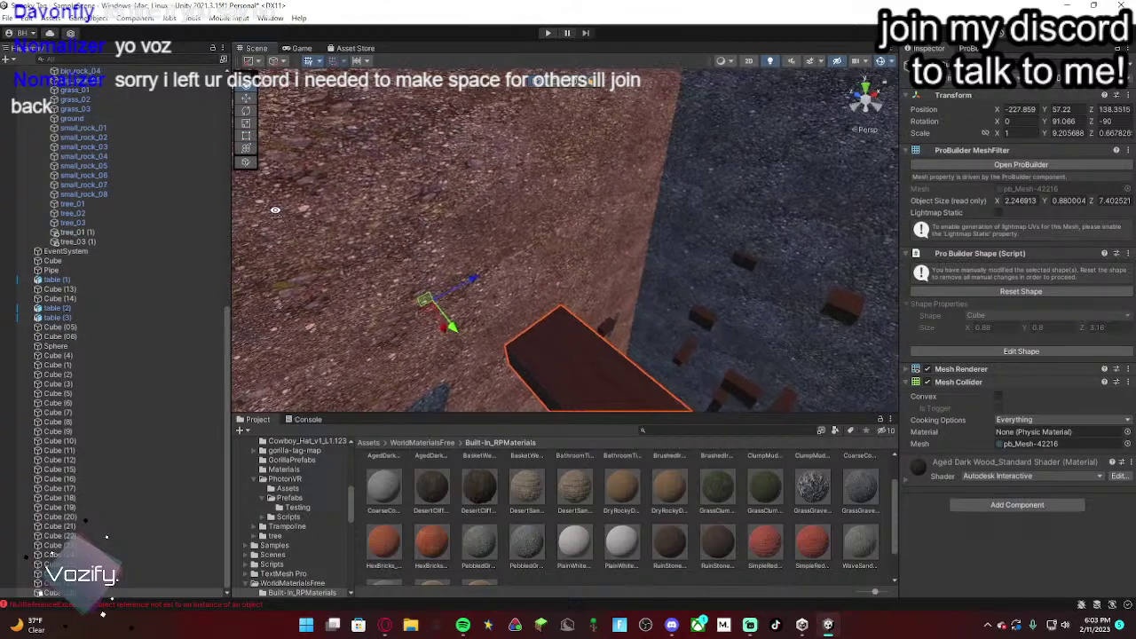
pyautogui.moveTo(425, 300); pyautogui.dragTo(354, 137)
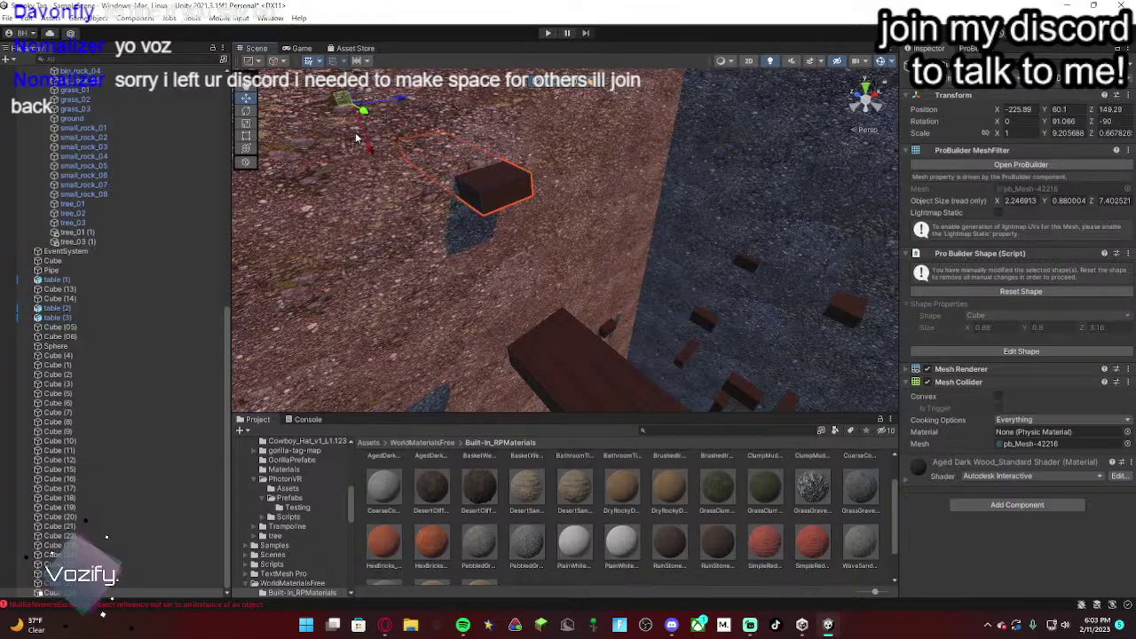
pyautogui.moveTo(517, 262); pyautogui.dragTo(545, 194, button='right')
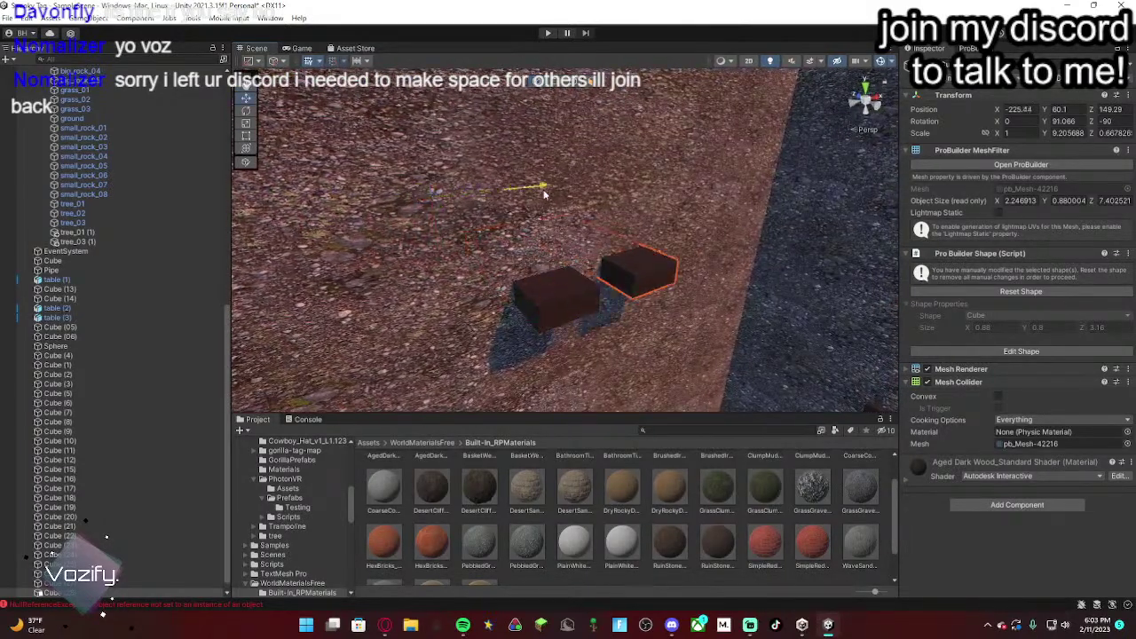
pyautogui.moveTo(544, 193); pyautogui.dragTo(566, 253)
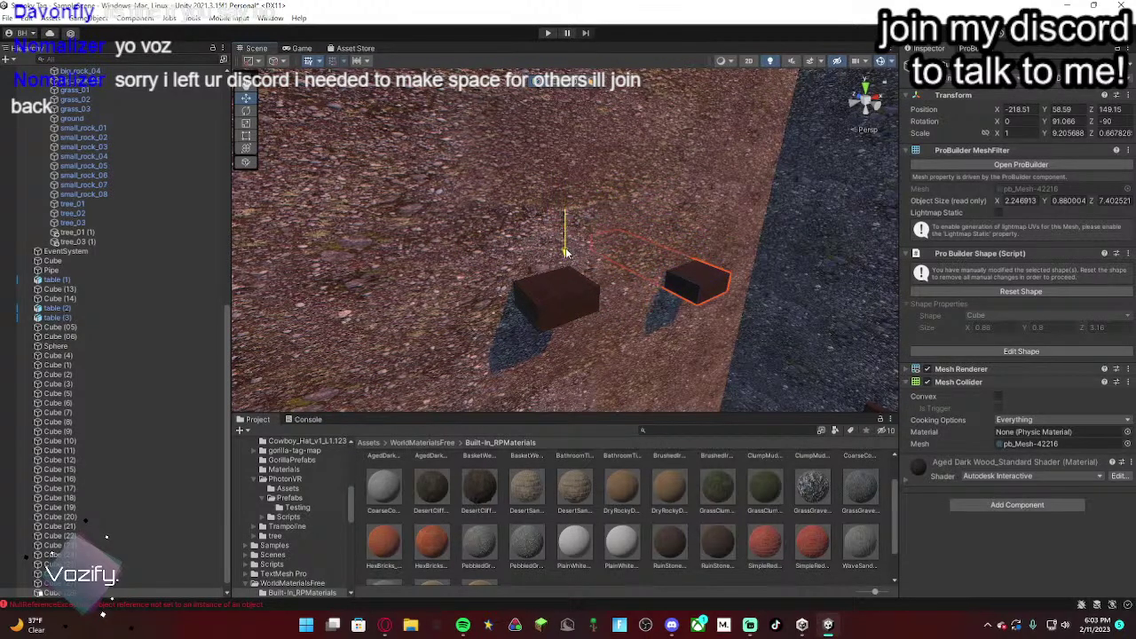
# Step: Duplicate the newest platform and place a copy against the bluish wall at X -218.71, Y 58.55, Z 138.3
pyautogui.hotkey('ctrl', 'd')
pyautogui.hotkey('ctrl', 'd')
pyautogui.moveTo(585, 254); pyautogui.dragTo(649, 238, button='right')
pyautogui.moveTo(328, 217); pyautogui.dragTo(572, 247)
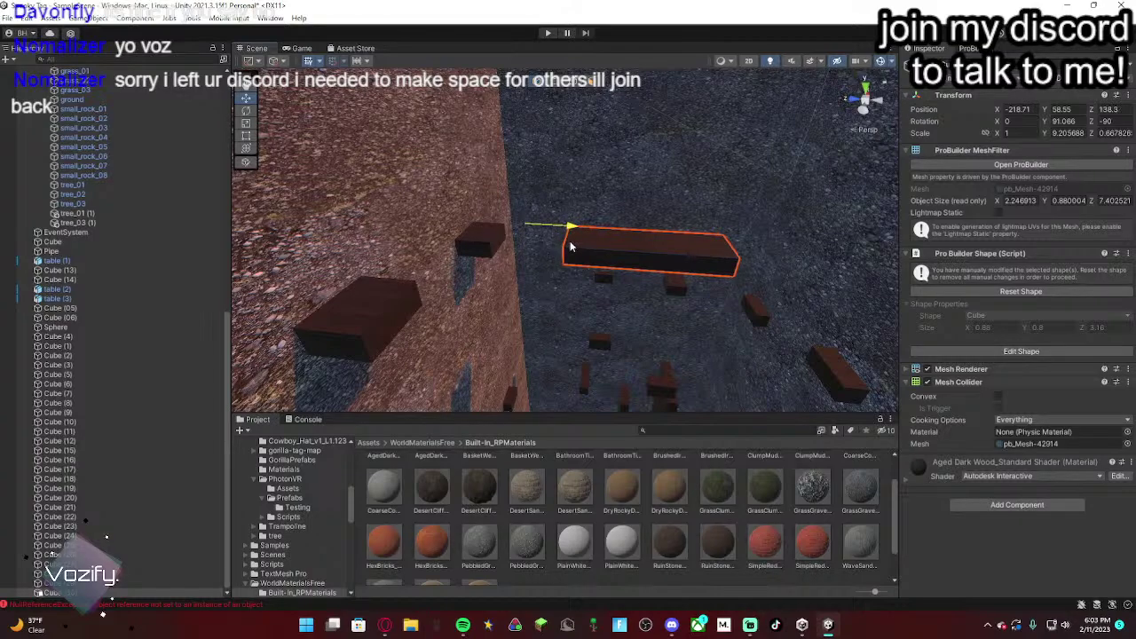
# Step: Turn a duplicate of the newest platform upright with a Z rotation of about -180.87 and a Y rotation of 90
pyautogui.click(247, 111)
pyautogui.moveTo(568, 213); pyautogui.dragTo(647, 322)
pyautogui.moveTo(725, 213); pyautogui.dragTo(762, 240, button='right')
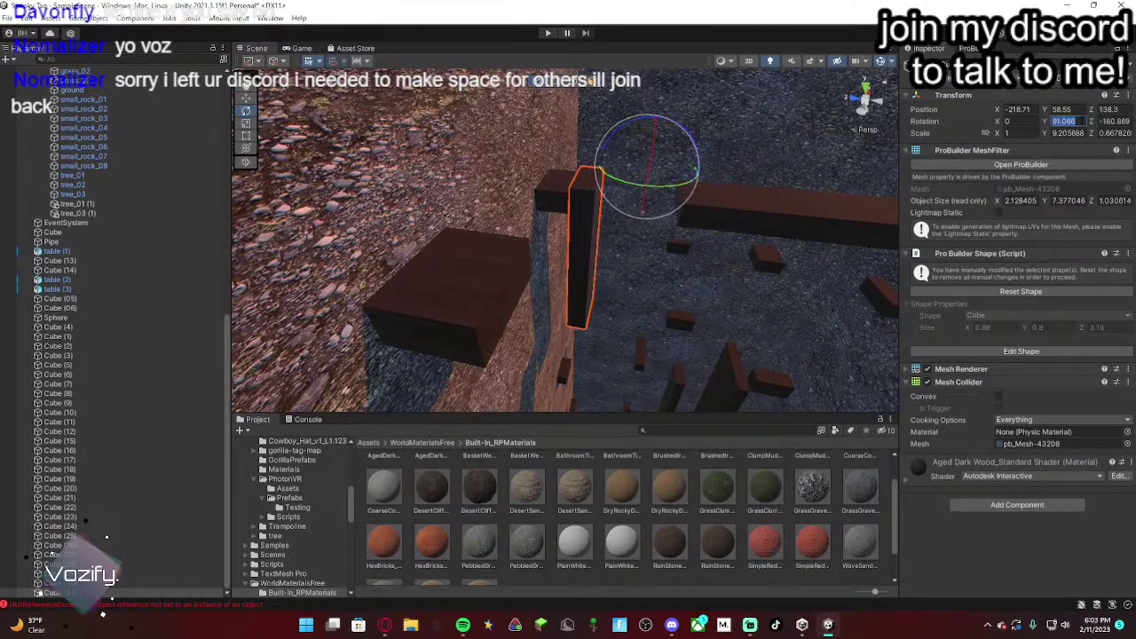
pyautogui.write('90')
pyautogui.moveTo(815, 208); pyautogui.dragTo(497, 160, button='right')
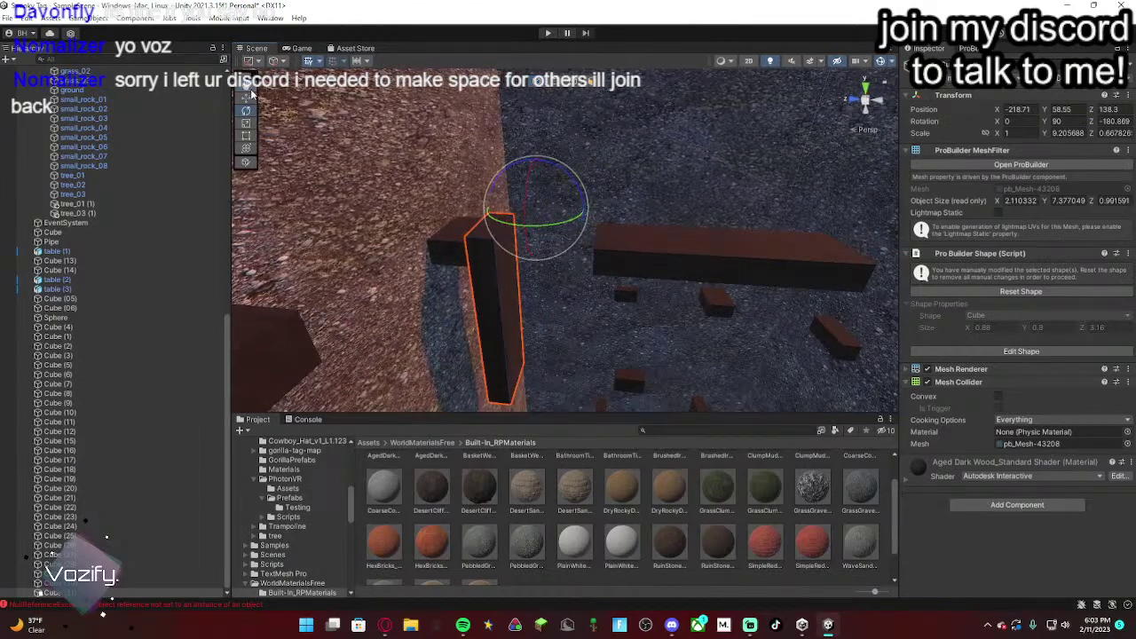
# Step: Move the upright plank above the highest platform to X -218.71, Y 67.17, Z 132.27
pyautogui.moveTo(491, 213); pyautogui.dragTo(337, 142, button='right')
pyautogui.click(250, 101)
pyautogui.moveTo(570, 234); pyautogui.dragTo(695, 262, button='right')
pyautogui.moveTo(564, 269); pyautogui.dragTo(566, 102)
pyautogui.moveTo(593, 267); pyautogui.dragTo(593, 220, button='right')
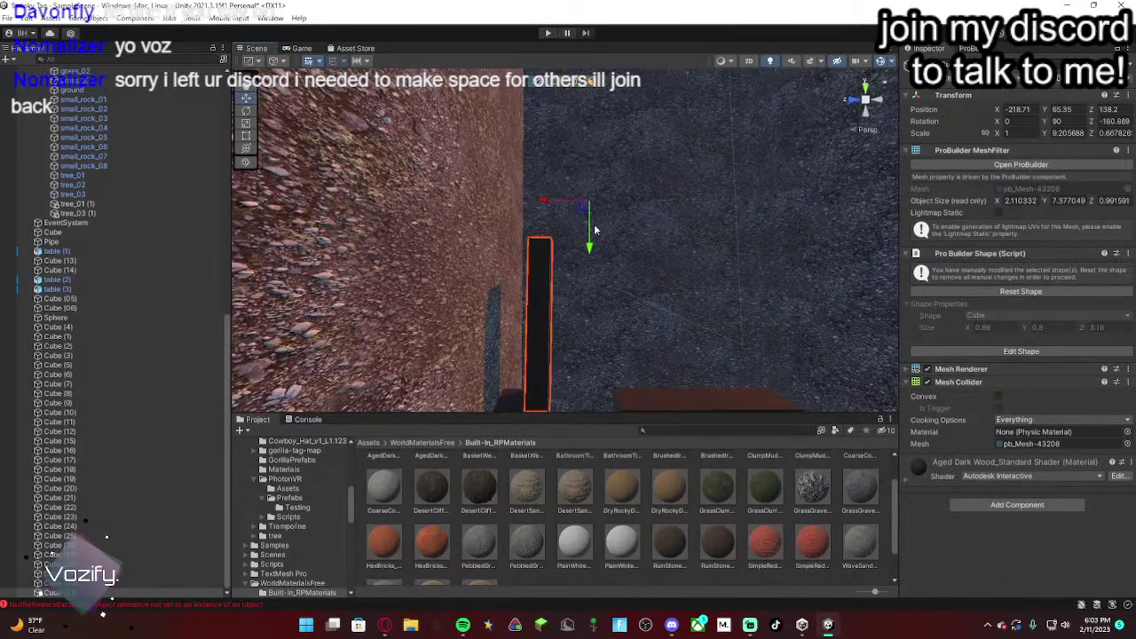
pyautogui.moveTo(593, 233); pyautogui.dragTo(592, 171)
pyautogui.moveTo(550, 127); pyautogui.dragTo(688, 128)
pyautogui.moveTo(726, 186); pyautogui.dragTo(726, 213)
pyautogui.moveTo(679, 166); pyautogui.dragTo(694, 167)
pyautogui.moveTo(744, 208); pyautogui.dragTo(743, 203)
pyautogui.moveTo(743, 202); pyautogui.dragTo(693, 361, button='right')
# Step: Duplicate the upright plank, set the copy beside it at Y 65.3, Z 128.09, and lower the original onto the platform
pyautogui.hotkey('ctrl', 'd')
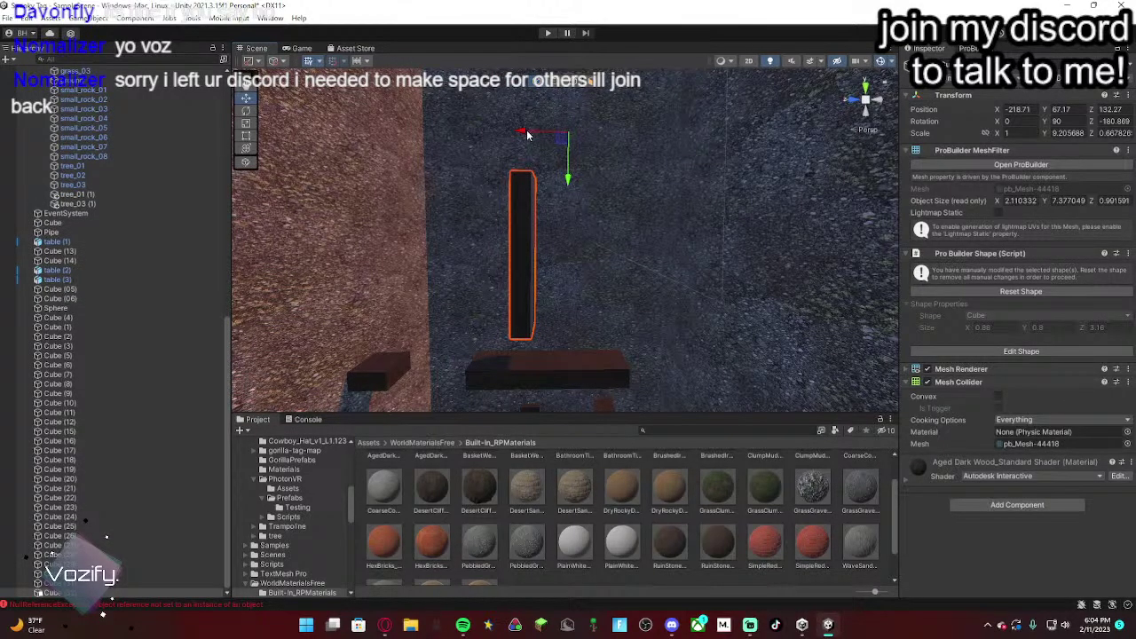
pyautogui.moveTo(527, 135); pyautogui.dragTo(632, 146)
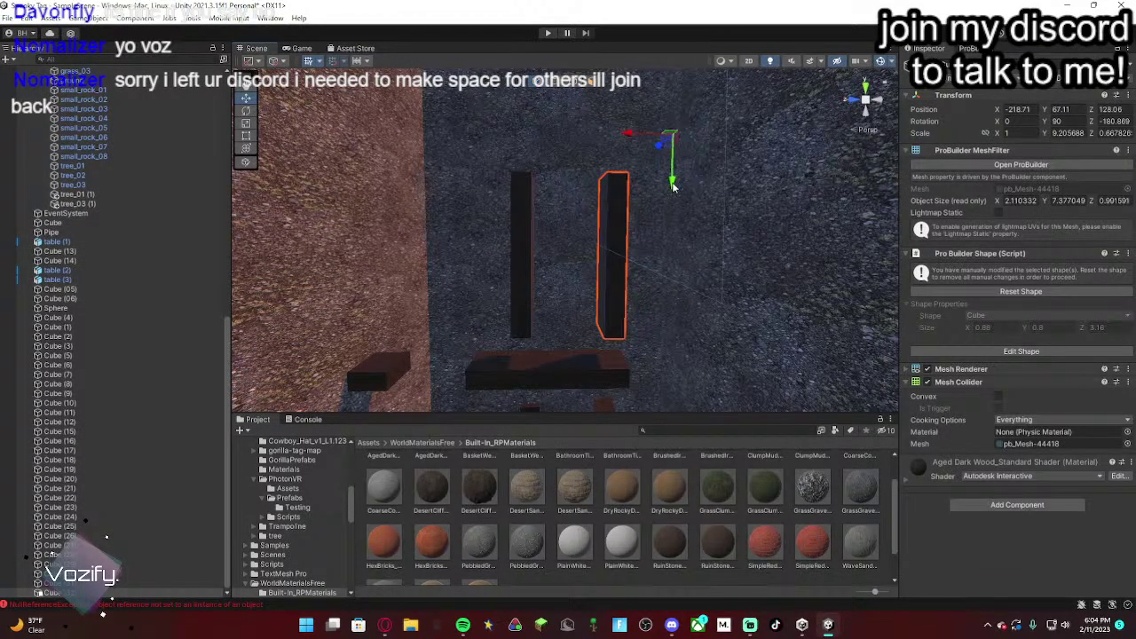
pyautogui.moveTo(672, 185); pyautogui.dragTo(672, 208)
pyautogui.click(529, 195)
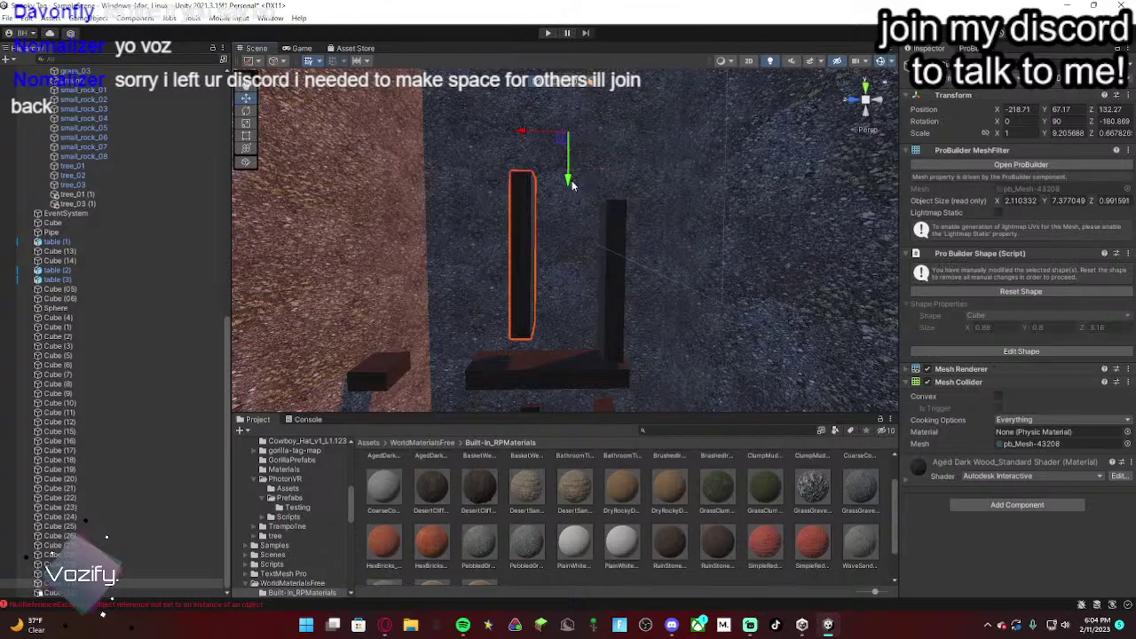
pyautogui.click(609, 260)
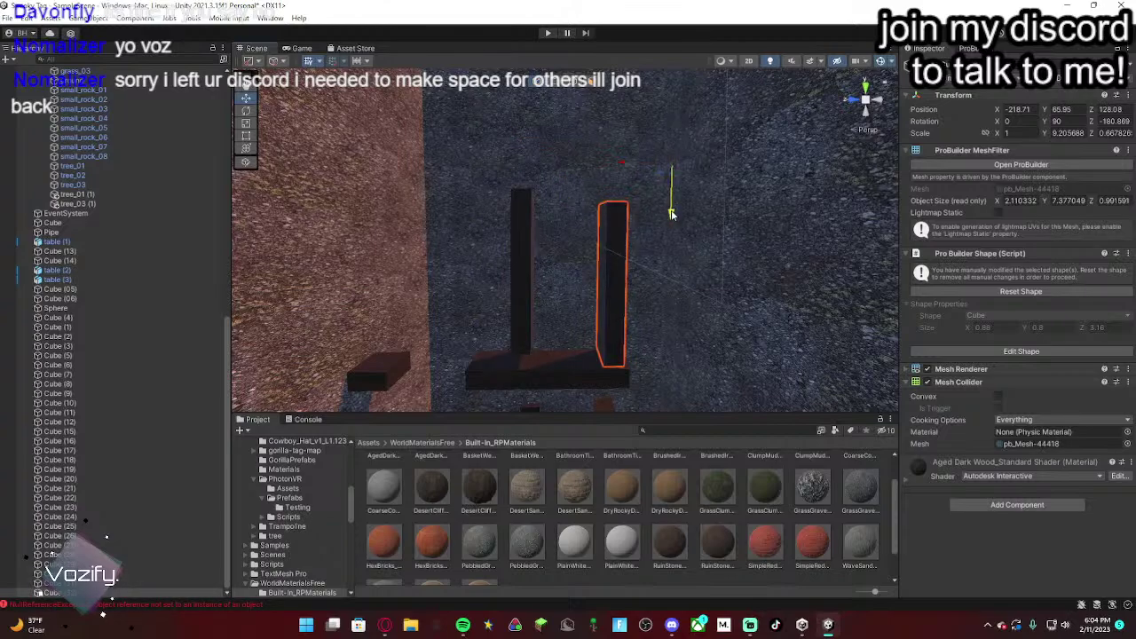
pyautogui.moveTo(672, 214); pyautogui.dragTo(673, 228)
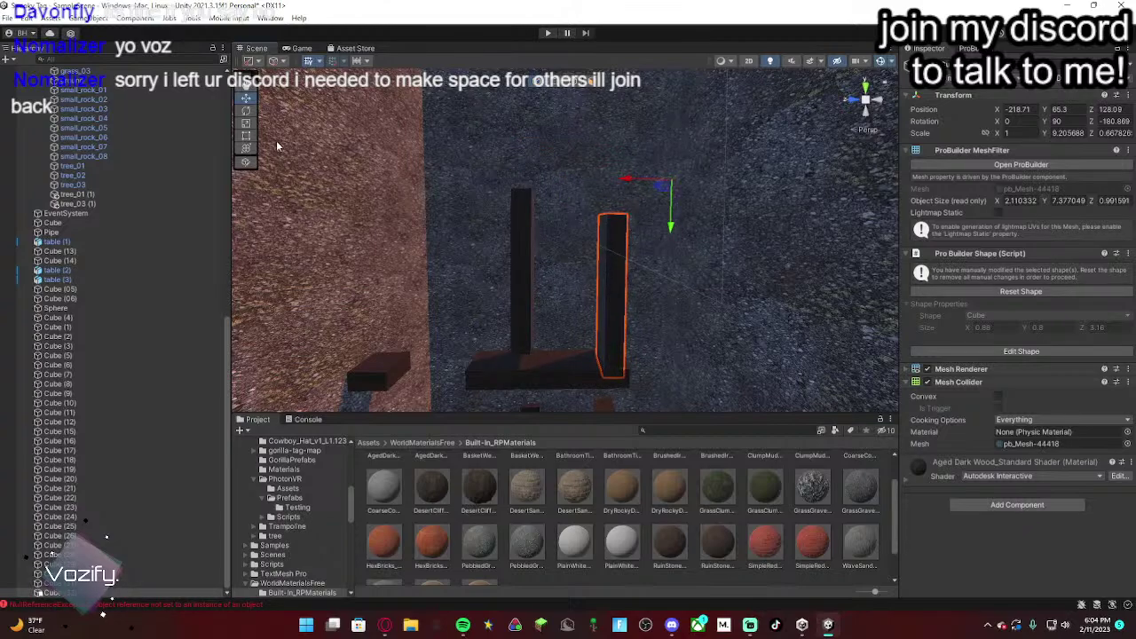
# Step: Stretch the copied upright plank to a Y scale of about 10.674 and the original one to about 9.914
pyautogui.click(249, 136)
pyautogui.moveTo(621, 214); pyautogui.dragTo(632, 173)
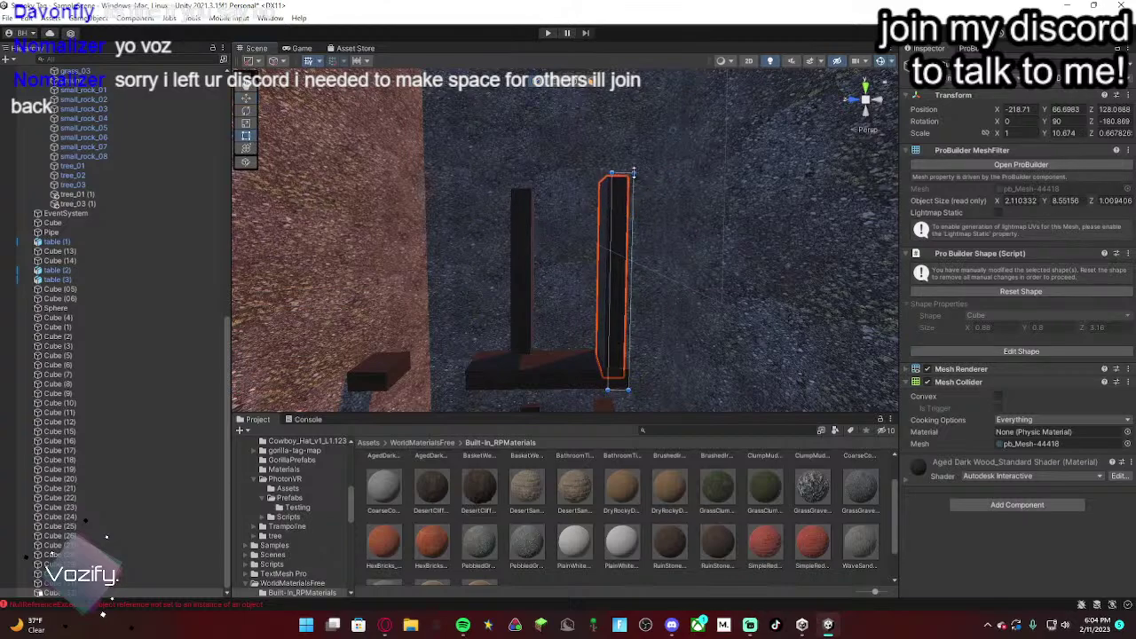
pyautogui.click(519, 206)
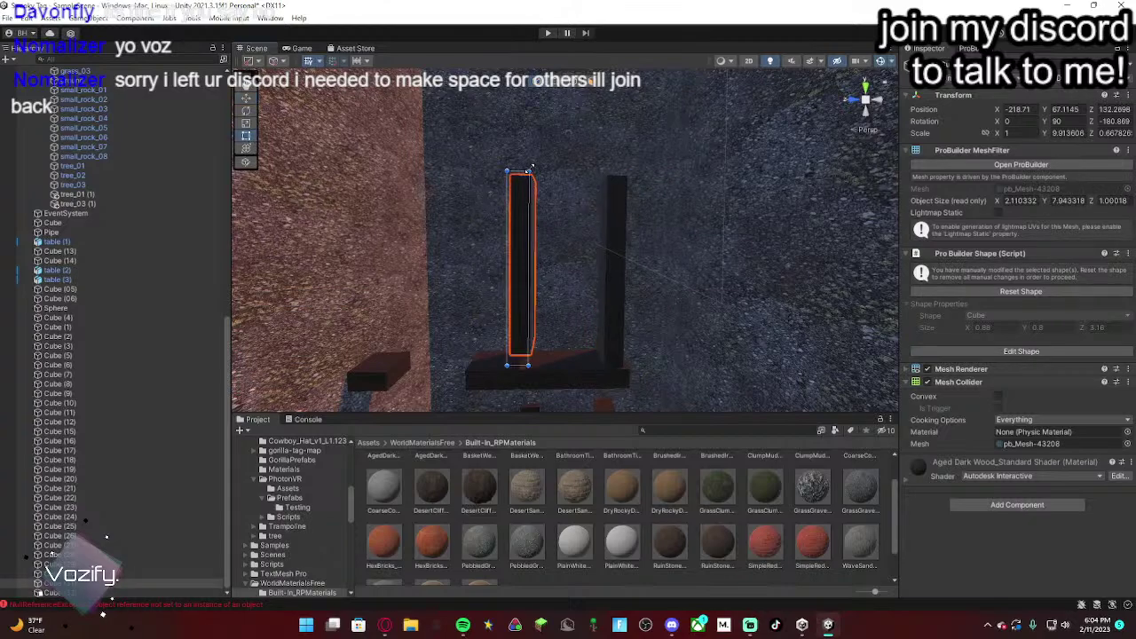
# Step: Stretch the taller upright plank further to a Y scale of about 11.358
pyautogui.moveTo(531, 167); pyautogui.dragTo(266, 248, button='right')
pyautogui.moveTo(576, 209); pyautogui.dragTo(555, 220, button='right')
pyautogui.moveTo(550, 205); pyautogui.dragTo(553, 203)
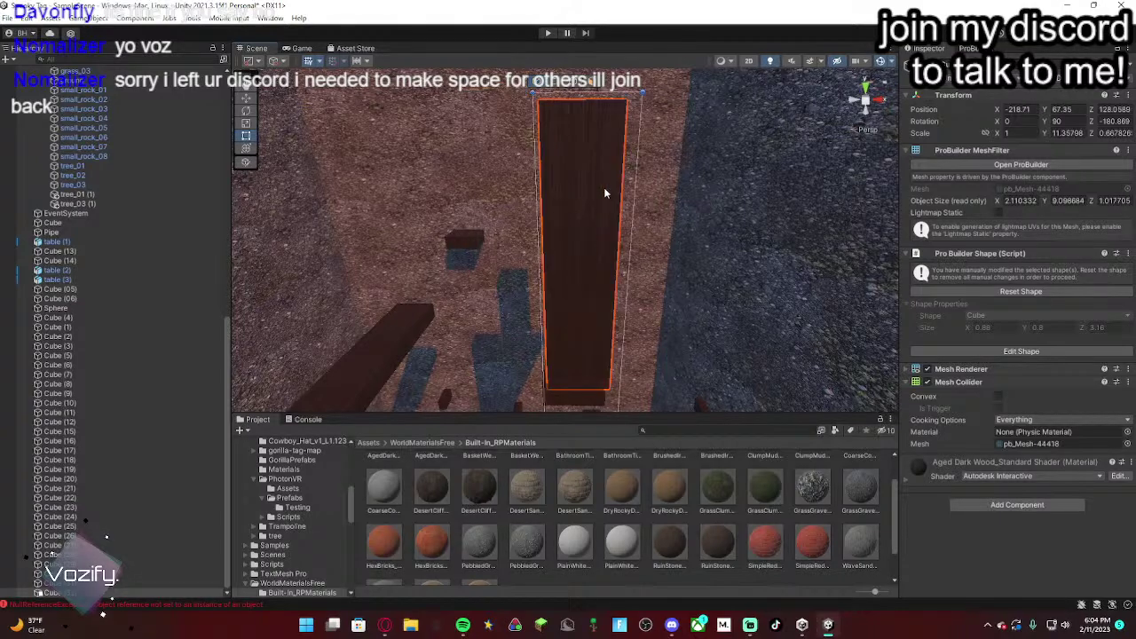
# Step: Narrow the shorter upright plank to a Z scale of about 0.618
pyautogui.moveTo(594, 190); pyautogui.dragTo(577, 229, button='right')
pyautogui.moveTo(578, 229); pyautogui.dragTo(574, 229)
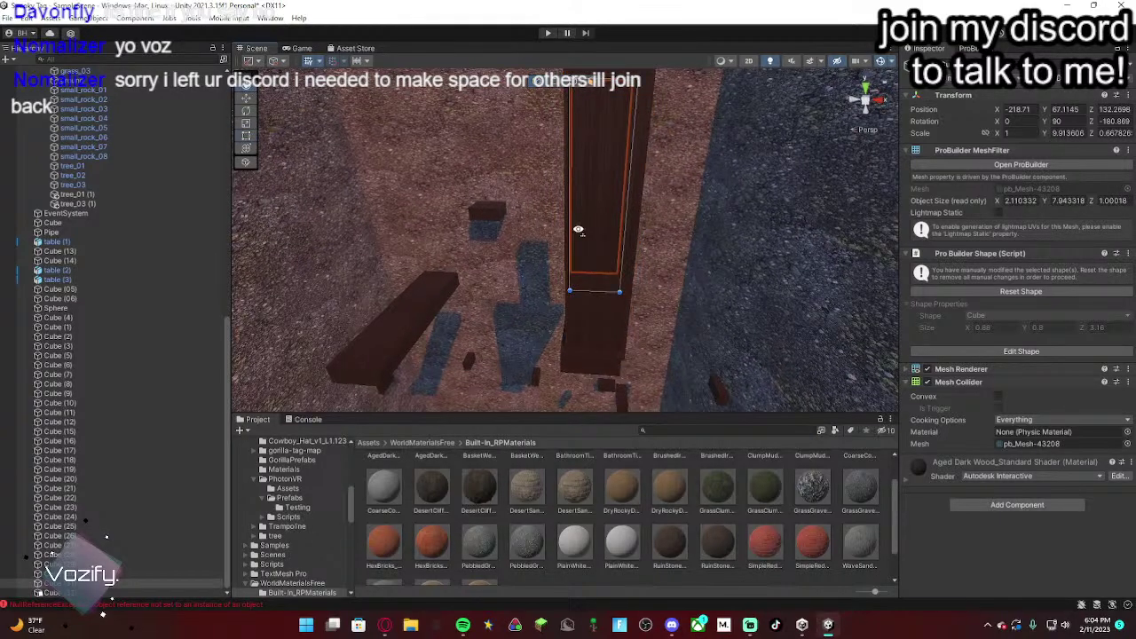
pyautogui.moveTo(578, 229); pyautogui.dragTo(546, 215, button='right')
pyautogui.click(247, 124)
pyautogui.moveTo(578, 179); pyautogui.dragTo(560, 118, button='right')
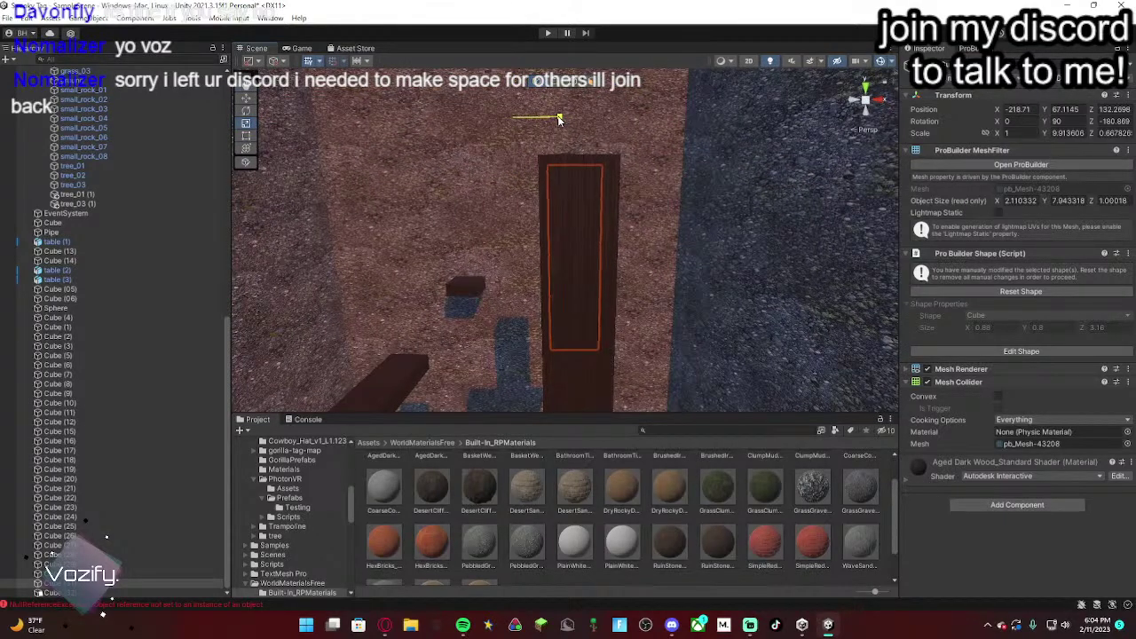
pyautogui.moveTo(559, 119); pyautogui.dragTo(555, 117)
# Step: Shift the narrowed upright plank along the platform's width to X -218.62
pyautogui.moveTo(575, 175); pyautogui.dragTo(86, 296, button='right')
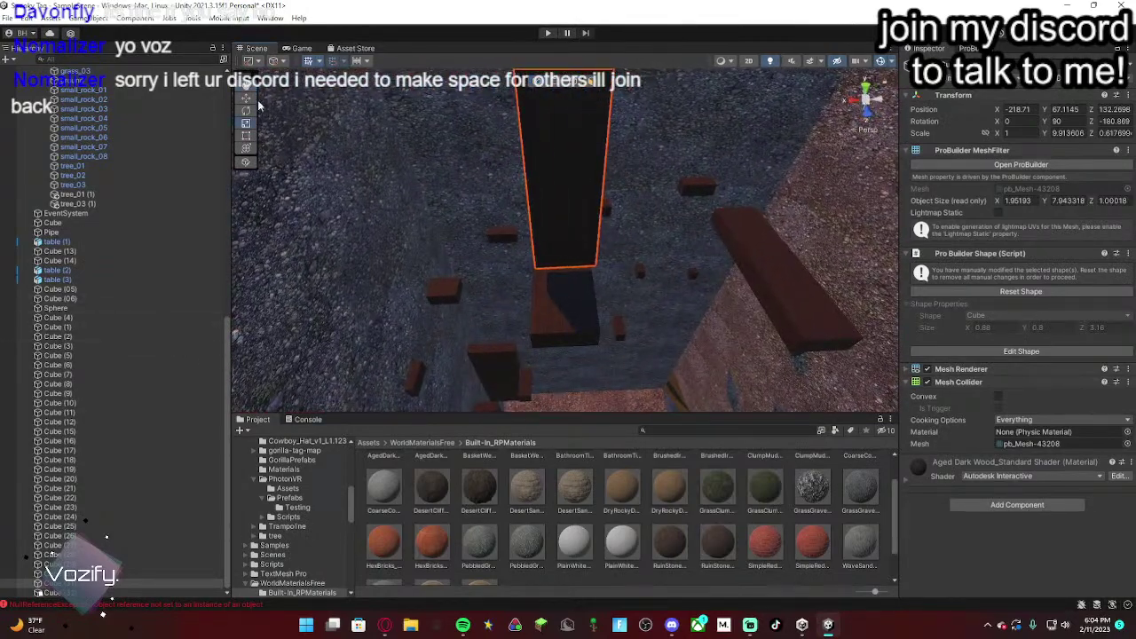
pyautogui.moveTo(601, 184); pyautogui.dragTo(108, 229, button='right')
pyautogui.click(525, 202)
pyautogui.moveTo(440, 261); pyautogui.dragTo(444, 332, button='right')
pyautogui.moveTo(537, 155); pyautogui.dragTo(534, 154)
# Step: Align the taller upright plank over the platform's width at X -218.84
pyautogui.moveTo(534, 156); pyautogui.dragTo(377, 214, button='right')
pyautogui.moveTo(597, 189)
pyautogui.mouseDown(button='right')
pyautogui.moveTo(600, 202)
pyautogui.moveTo(597, 169)
pyautogui.mouseUp(button='right')
pyautogui.moveTo(567, 127); pyautogui.dragTo(569, 127)
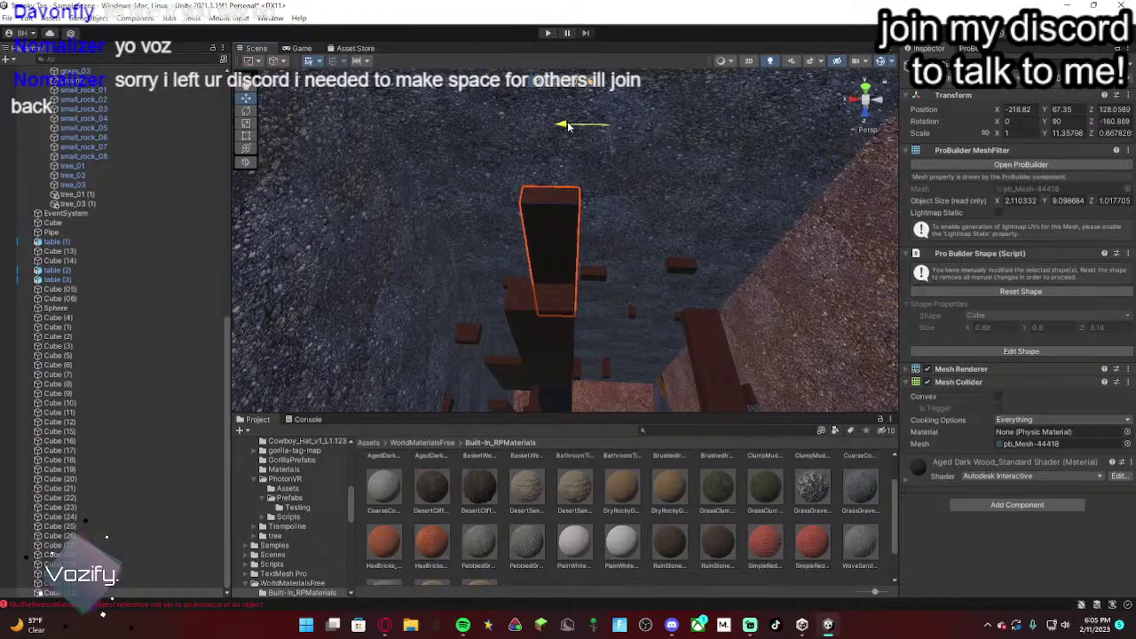
pyautogui.moveTo(568, 127); pyautogui.dragTo(591, 155, button='right')
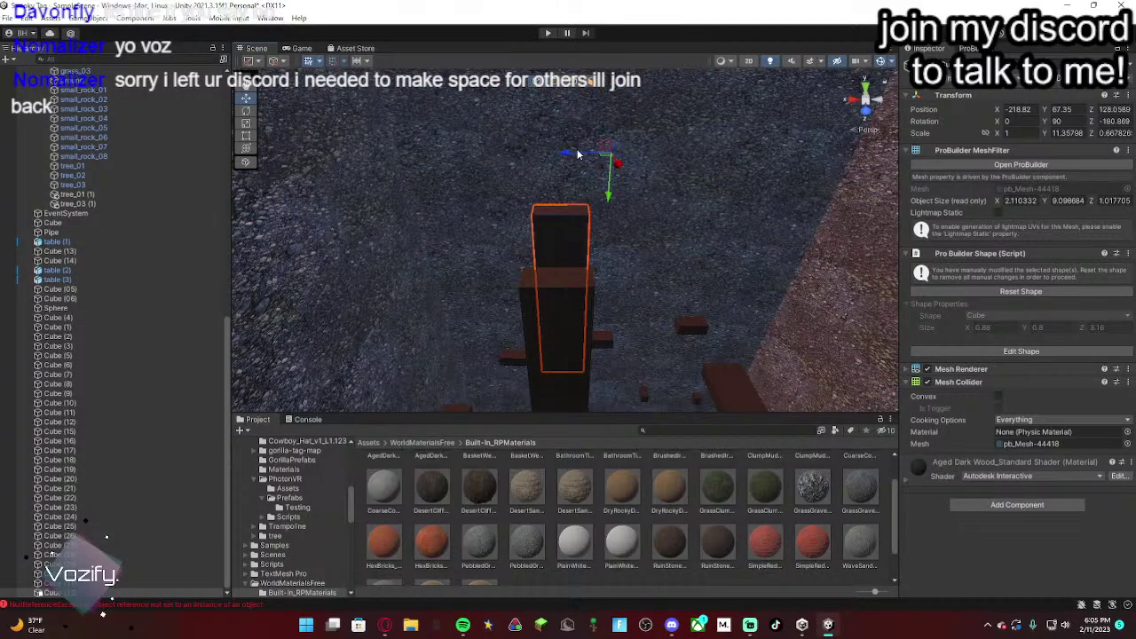
pyautogui.click(574, 155)
pyautogui.click(560, 232)
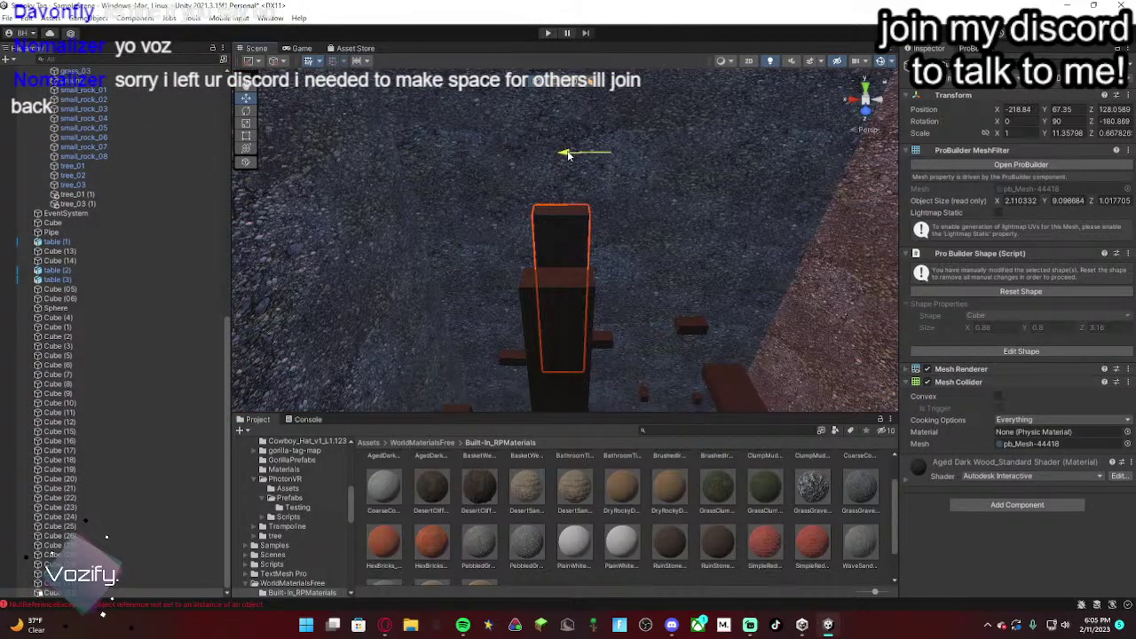
# Step: Browse the project's top-level asset folders and open the Scripts folder
pyautogui.moveTo(575, 235); pyautogui.dragTo(573, 298, button='right')
pyautogui.press('w')
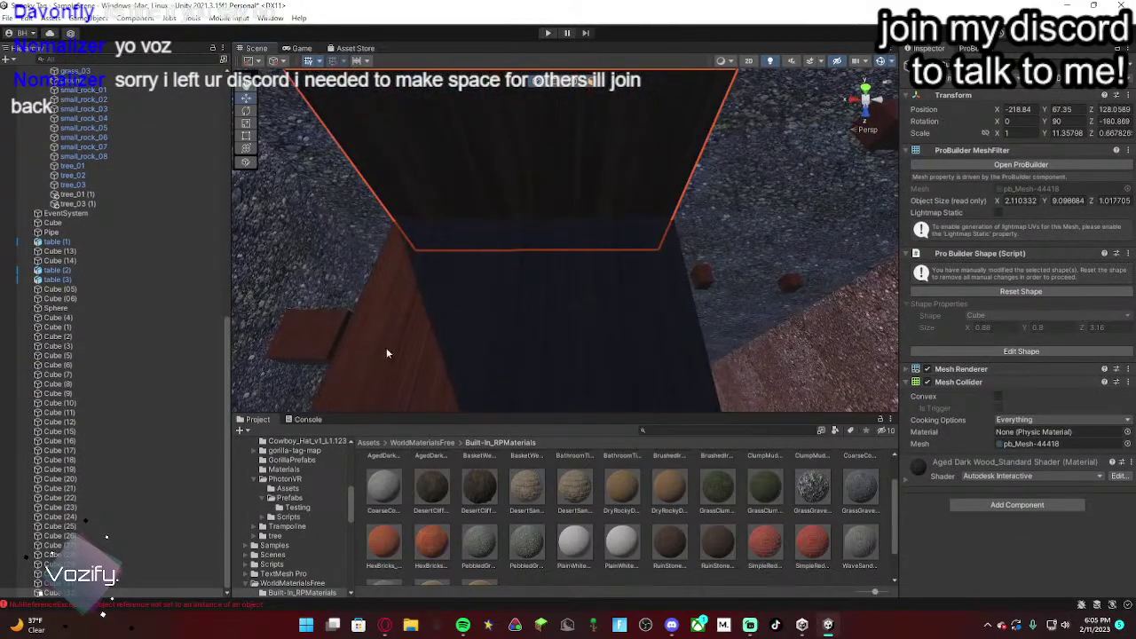
pyautogui.click(368, 442)
pyautogui.click(723, 483)
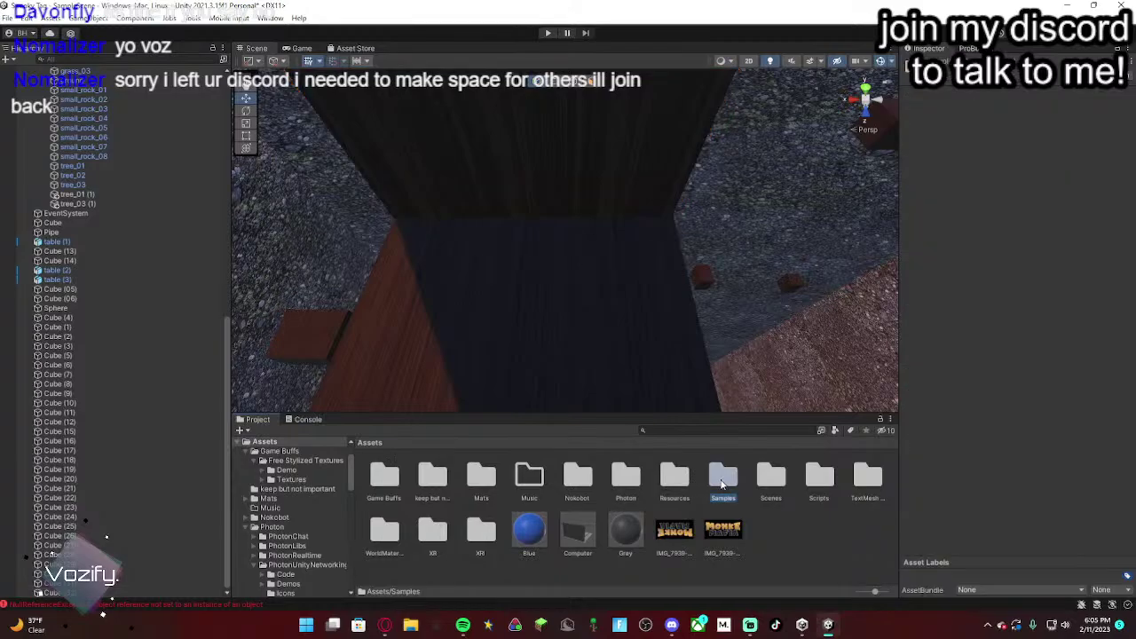
pyautogui.doubleClick(770, 484)
pyautogui.click(370, 442)
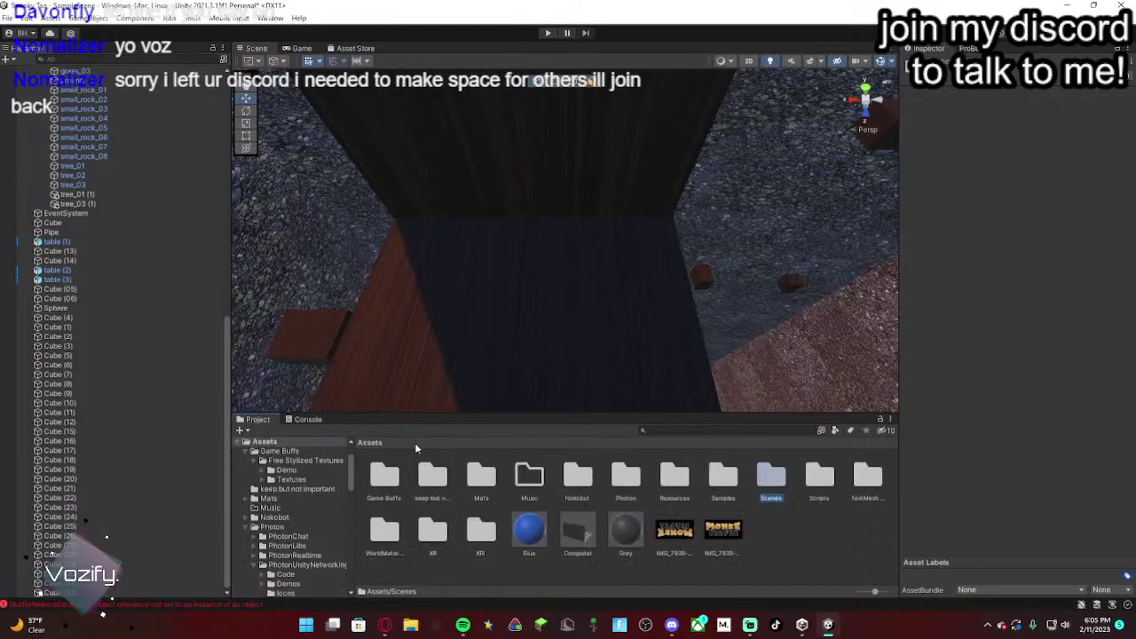
pyautogui.doubleClick(820, 481)
# Step: Look over the two upright planks from above and the wood-floored room with the gun pickup sign
pyautogui.press('s')
pyautogui.moveTo(626, 336); pyautogui.dragTo(318, 377, button='right')
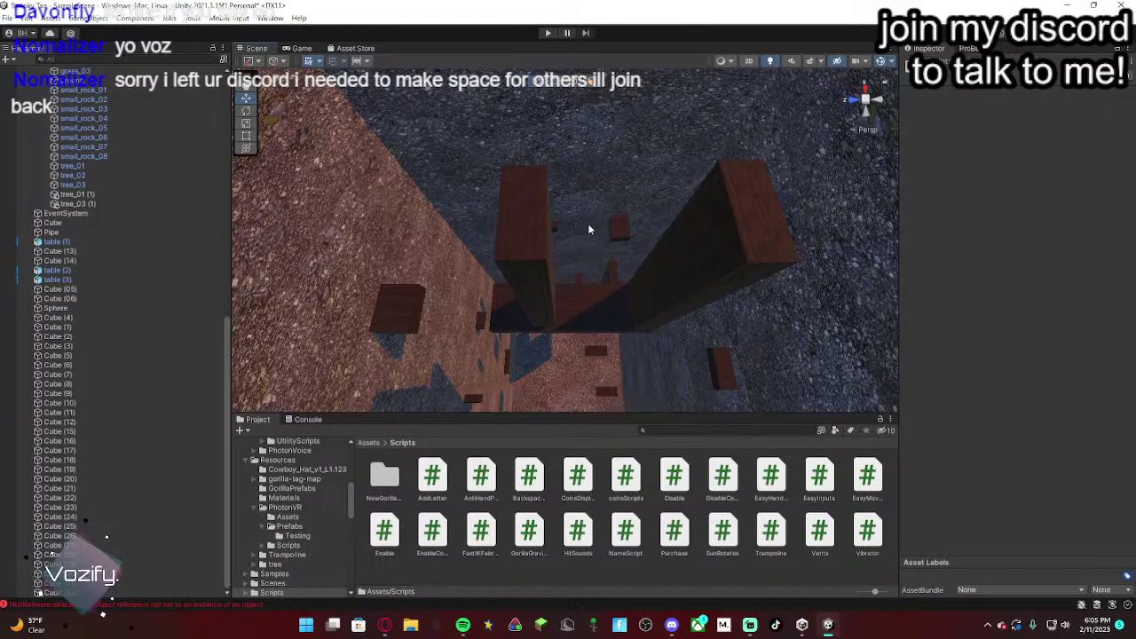
pyautogui.click(553, 246)
pyautogui.moveTo(546, 242); pyautogui.dragTo(287, 144, button='right')
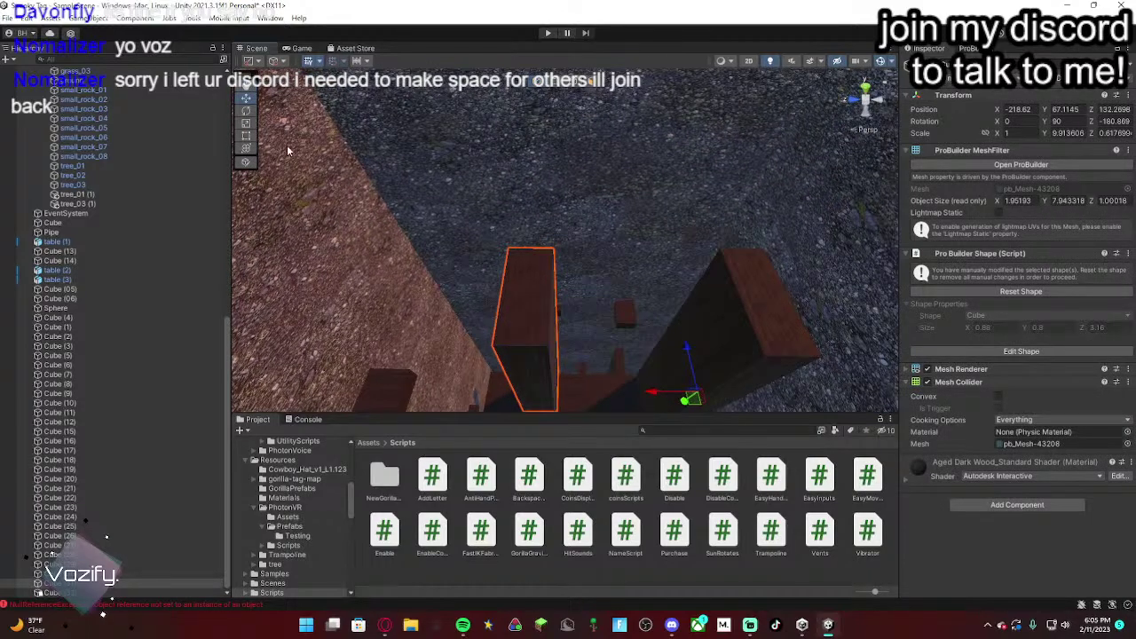
pyautogui.moveTo(564, 250); pyautogui.dragTo(421, 289, button='right')
pyautogui.moveTo(609, 290); pyautogui.dragTo(201, 183, button='right')
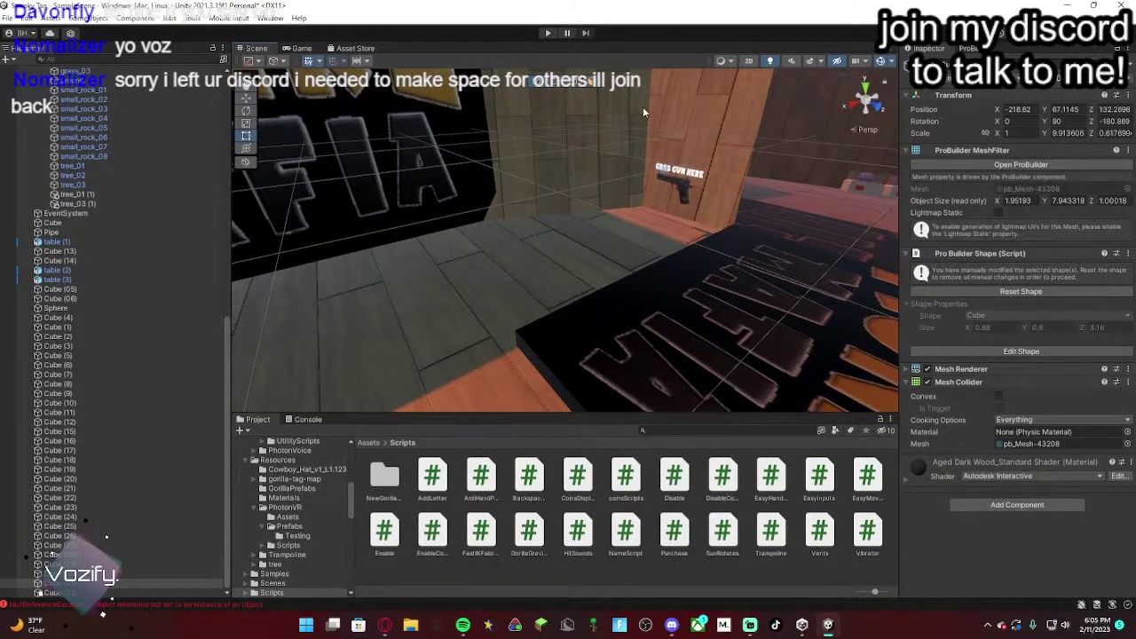
pyautogui.moveTo(645, 113); pyautogui.dragTo(444, 305, button='right')
# Step: Stretch the taller upright plank to a Y scale of about 20.159 and the narrower one to about 18.443
pyautogui.moveTo(479, 168); pyautogui.dragTo(428, 163, button='right')
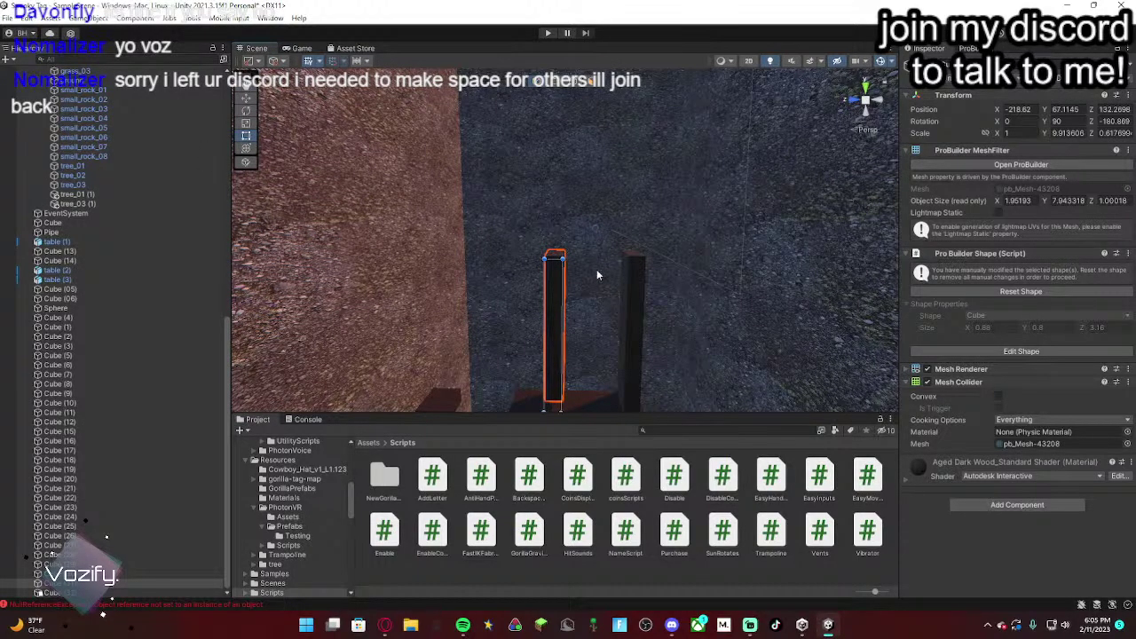
pyautogui.click(639, 262)
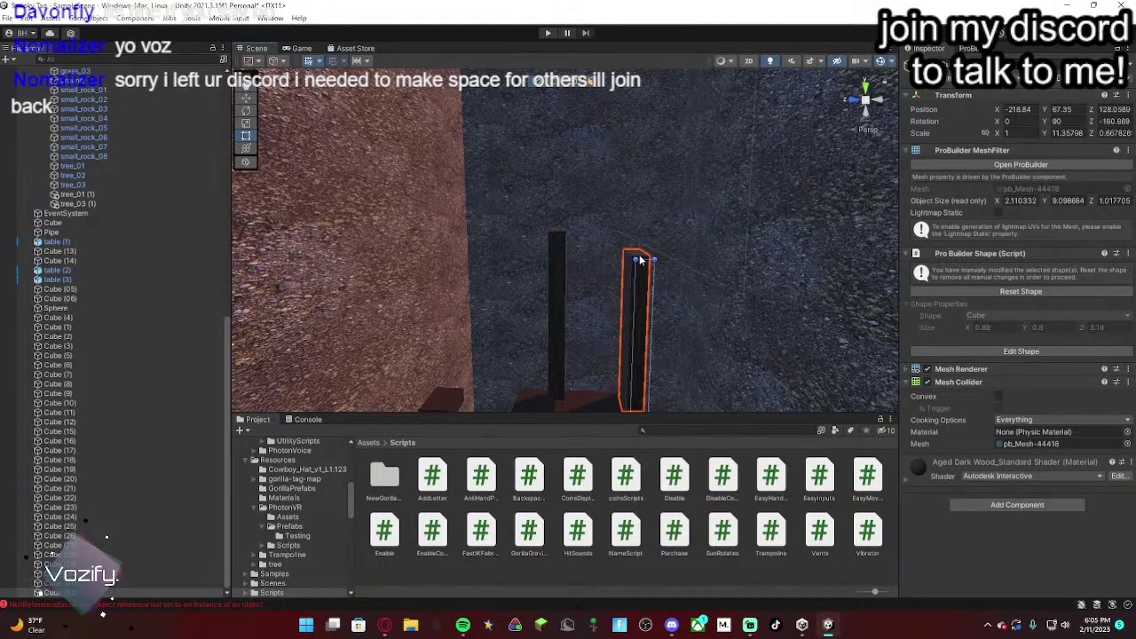
pyautogui.moveTo(645, 262); pyautogui.dragTo(670, 162)
pyautogui.click(554, 248)
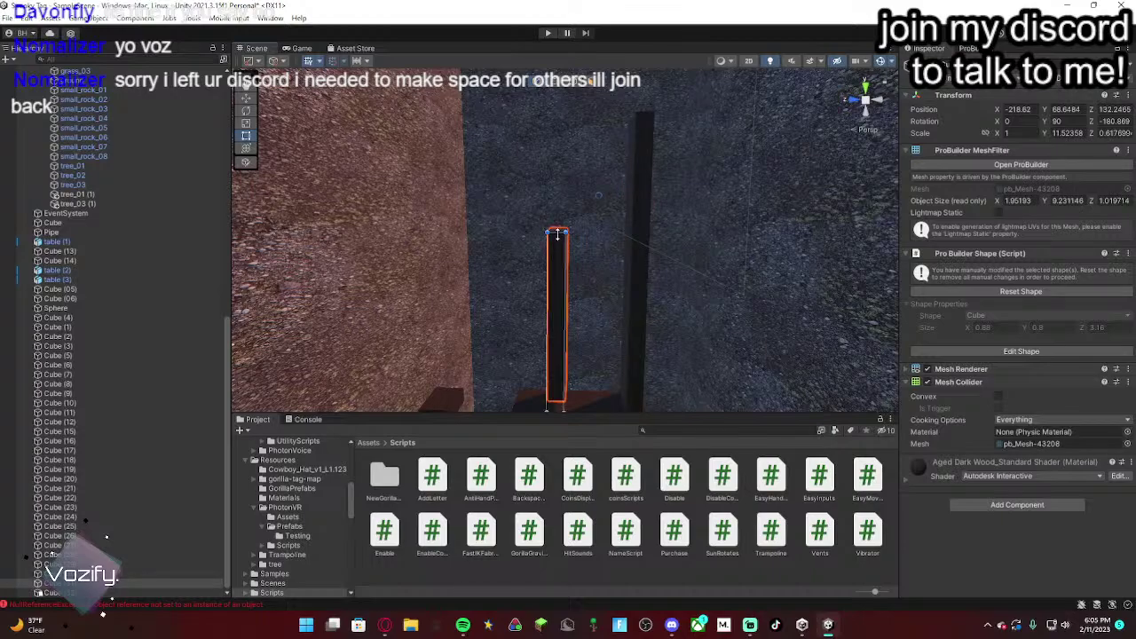
pyautogui.moveTo(558, 233); pyautogui.dragTo(583, 114)
pyautogui.moveTo(592, 172); pyautogui.dragTo(568, 190, button='right')
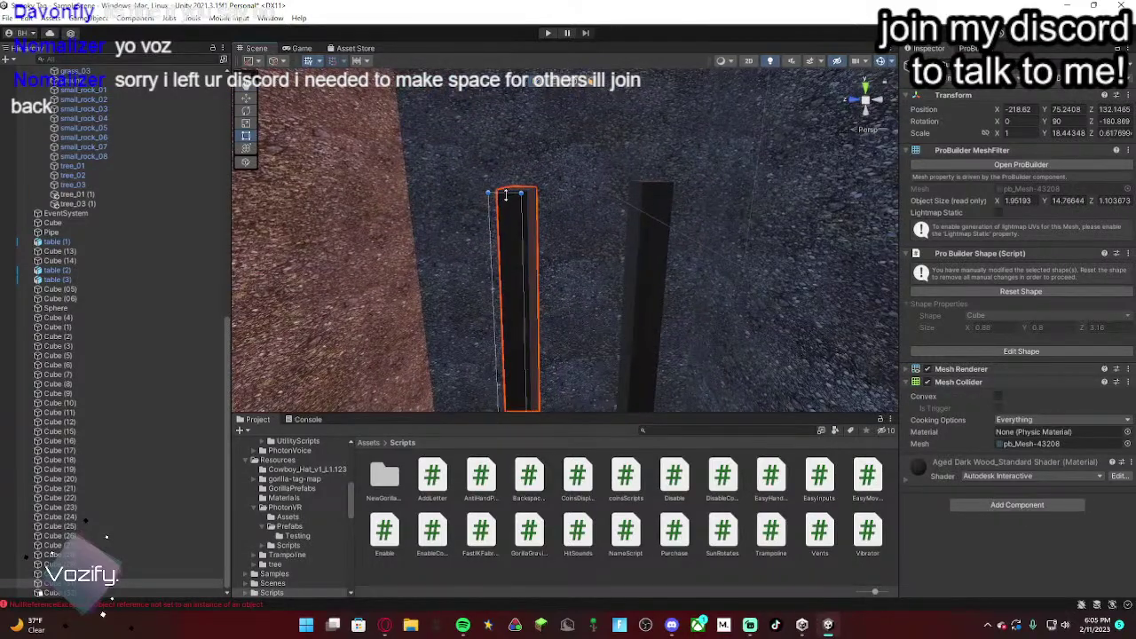
pyautogui.click(657, 209)
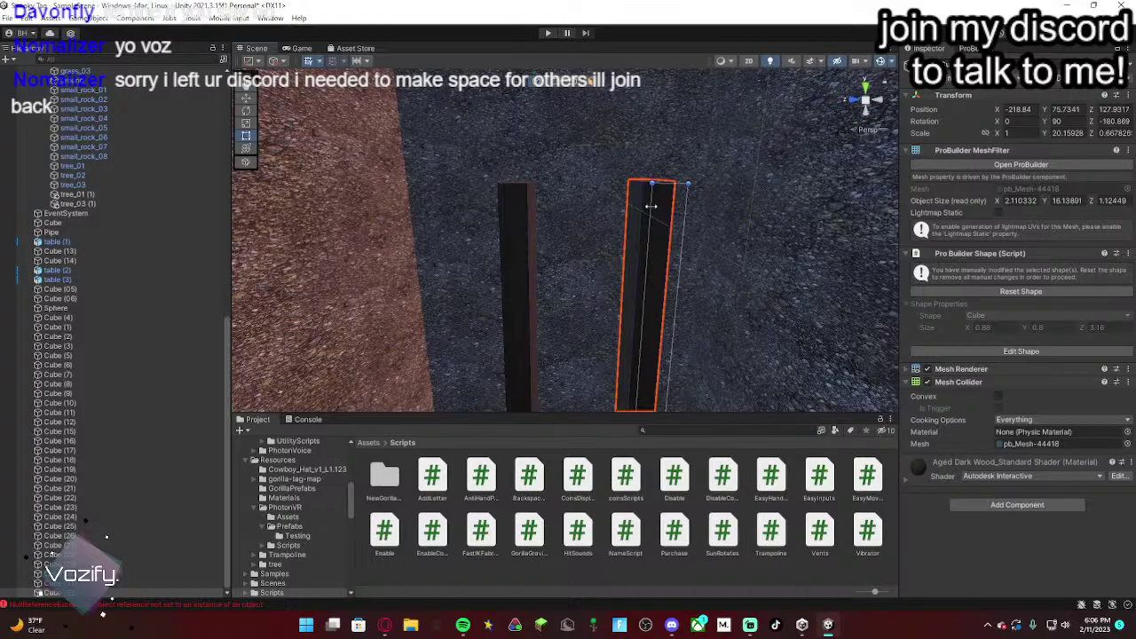
pyautogui.moveTo(651, 205); pyautogui.dragTo(745, 216, button='right')
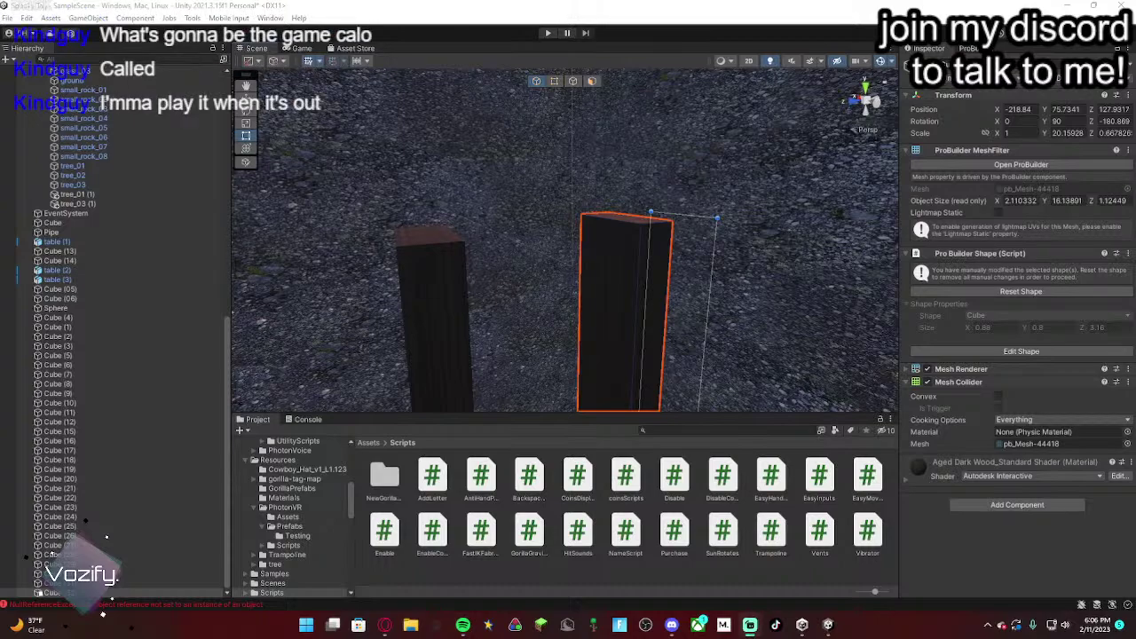
# Step: Scale the top face of the narrower, shorter upright plank in face-editing mode
pyautogui.moveTo(624, 259); pyautogui.dragTo(568, 310, button='right')
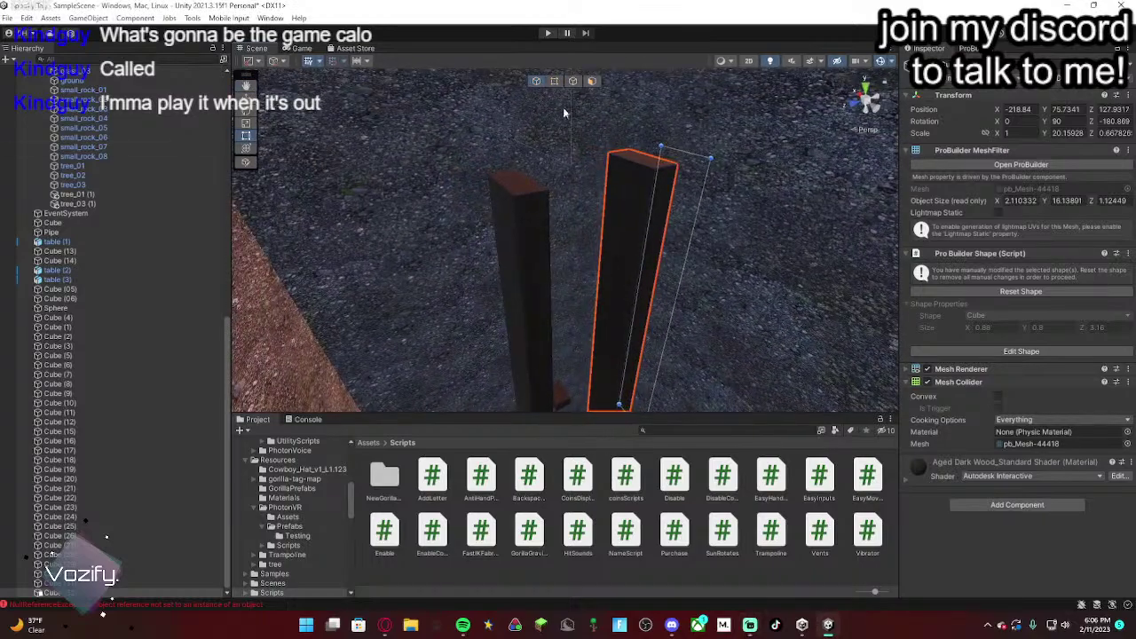
pyautogui.click(573, 82)
pyautogui.moveTo(512, 230); pyautogui.dragTo(584, 209, button='right')
pyautogui.click(584, 208)
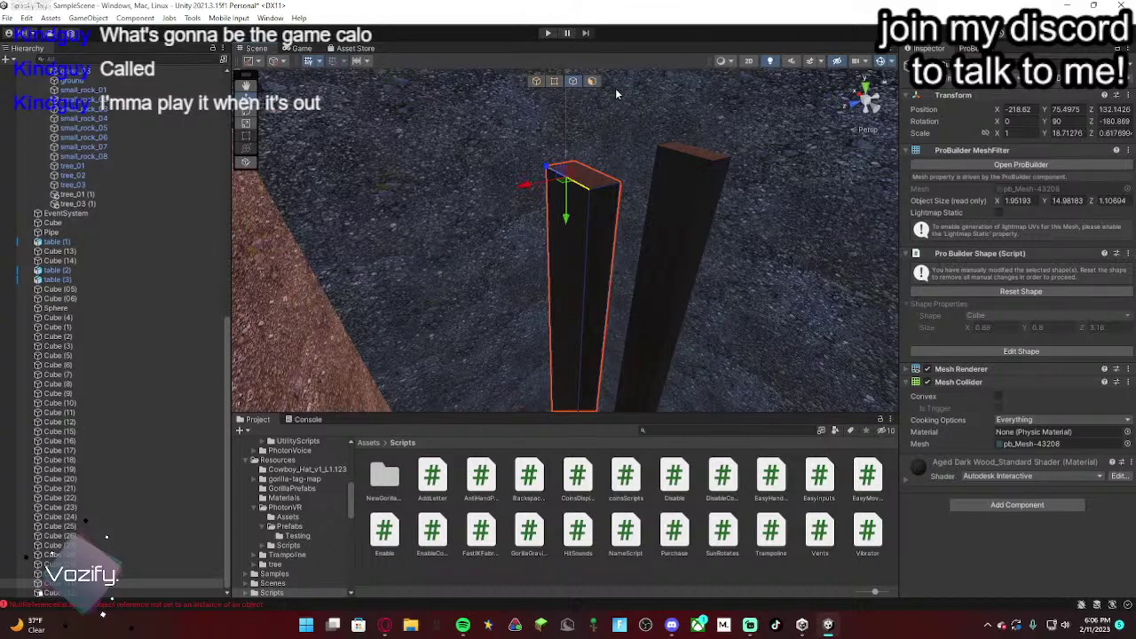
pyautogui.click(582, 175)
pyautogui.press('f')
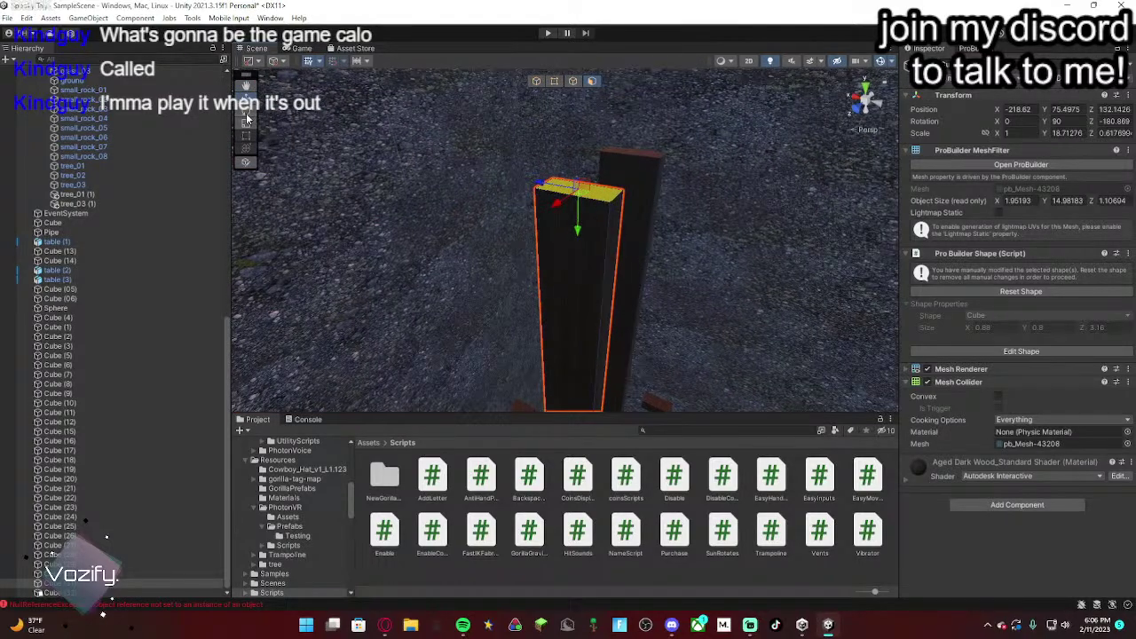
pyautogui.click(246, 123)
pyautogui.moveTo(577, 188); pyautogui.dragTo(559, 196)
pyautogui.moveTo(560, 196); pyautogui.dragTo(630, 213, button='right')
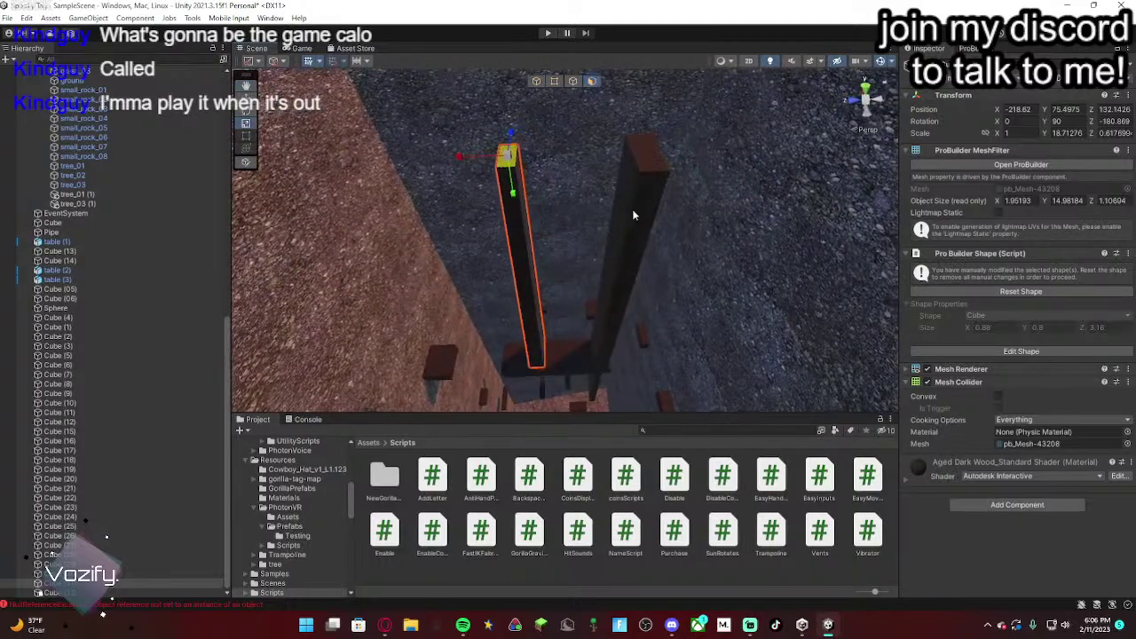
# Step: Scale the top face of the taller upright plank
pyautogui.click(651, 172)
pyautogui.moveTo(646, 150); pyautogui.dragTo(692, 152)
pyautogui.moveTo(692, 151); pyautogui.dragTo(647, 199, button='right')
pyautogui.moveTo(667, 205); pyautogui.dragTo(663, 213)
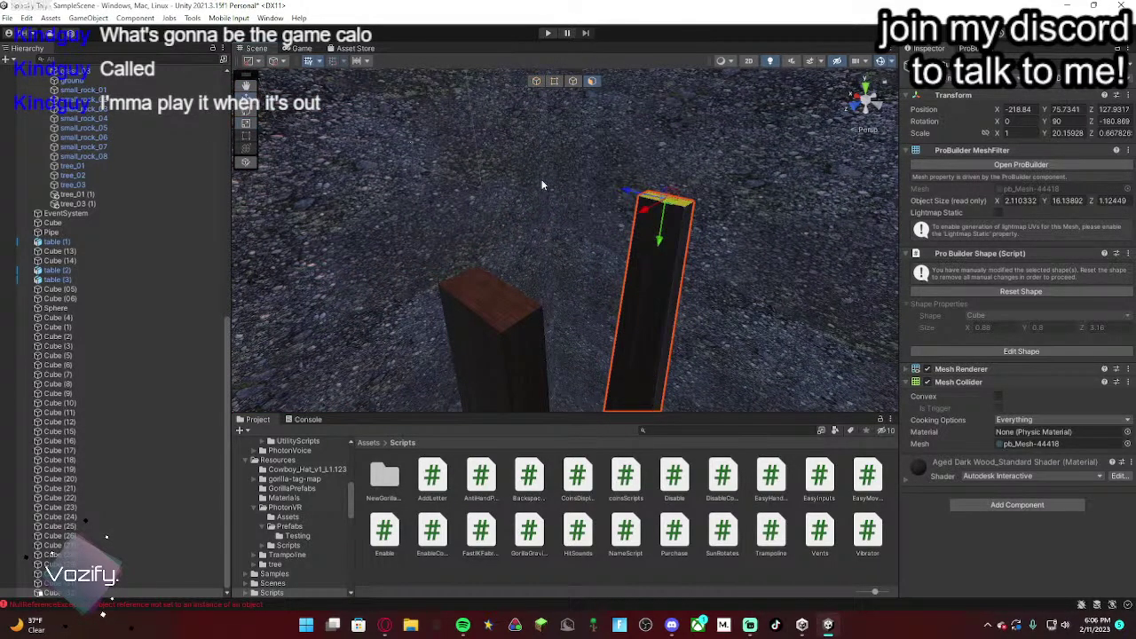
pyautogui.moveTo(676, 210); pyautogui.dragTo(518, 286, button='right')
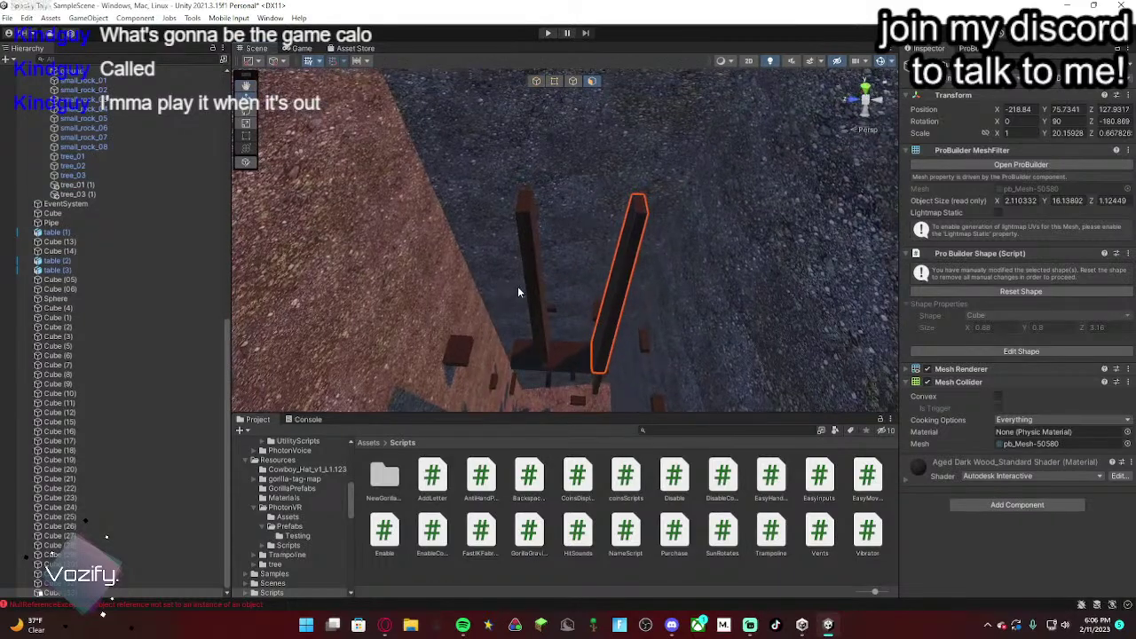
# Step: Duplicate the long platform beneath the upright planks and raise the copy above their tops at X -216, Y 73.96
pyautogui.click(568, 355)
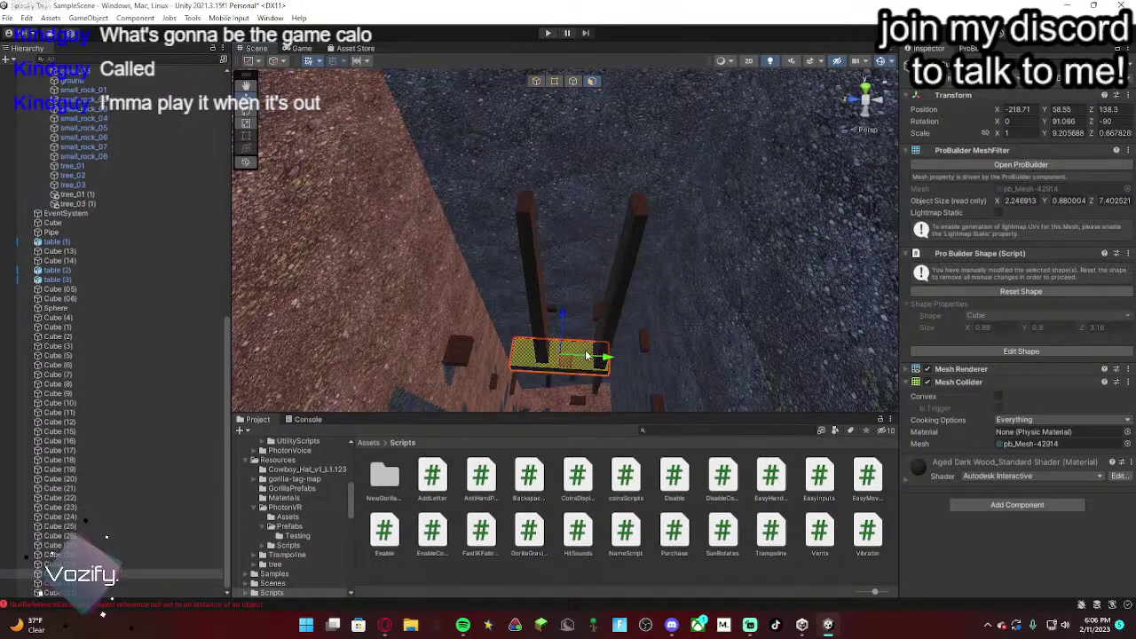
pyautogui.hotkey('ctrl', 'd')
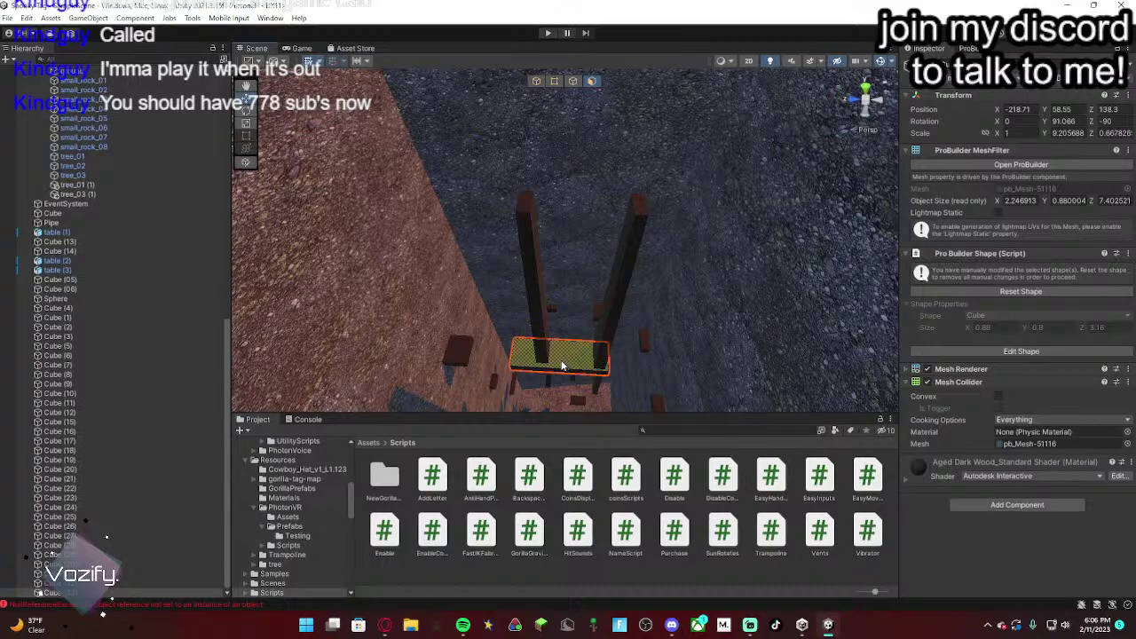
pyautogui.moveTo(561, 366); pyautogui.dragTo(463, 356, button='right')
pyautogui.moveTo(455, 350); pyautogui.dragTo(431, 301)
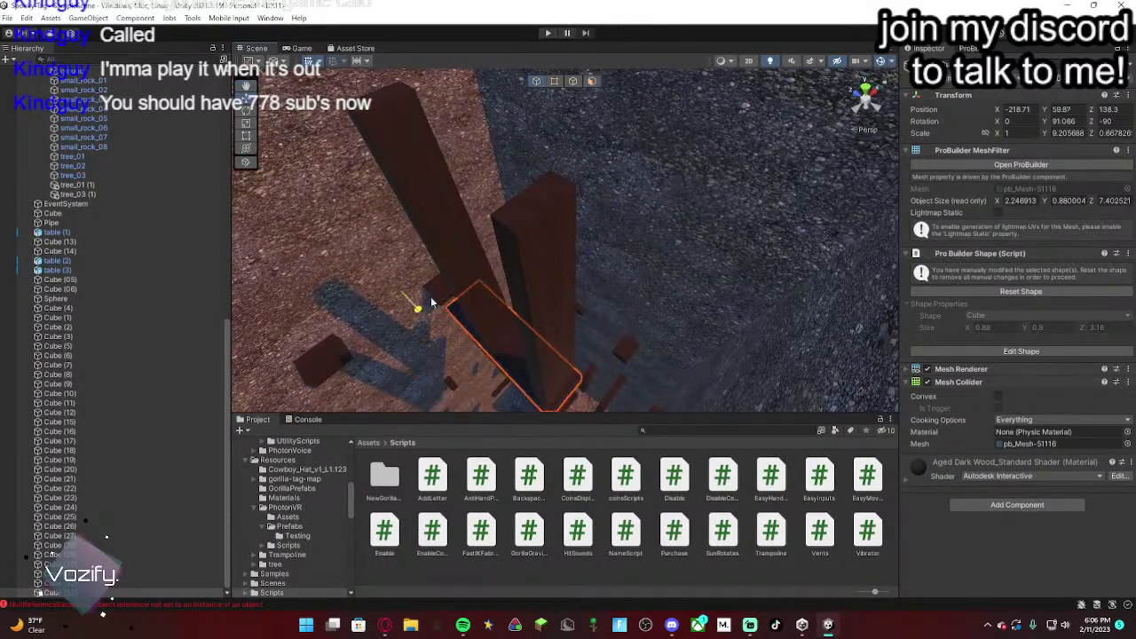
pyautogui.moveTo(431, 303); pyautogui.dragTo(448, 236, button='right')
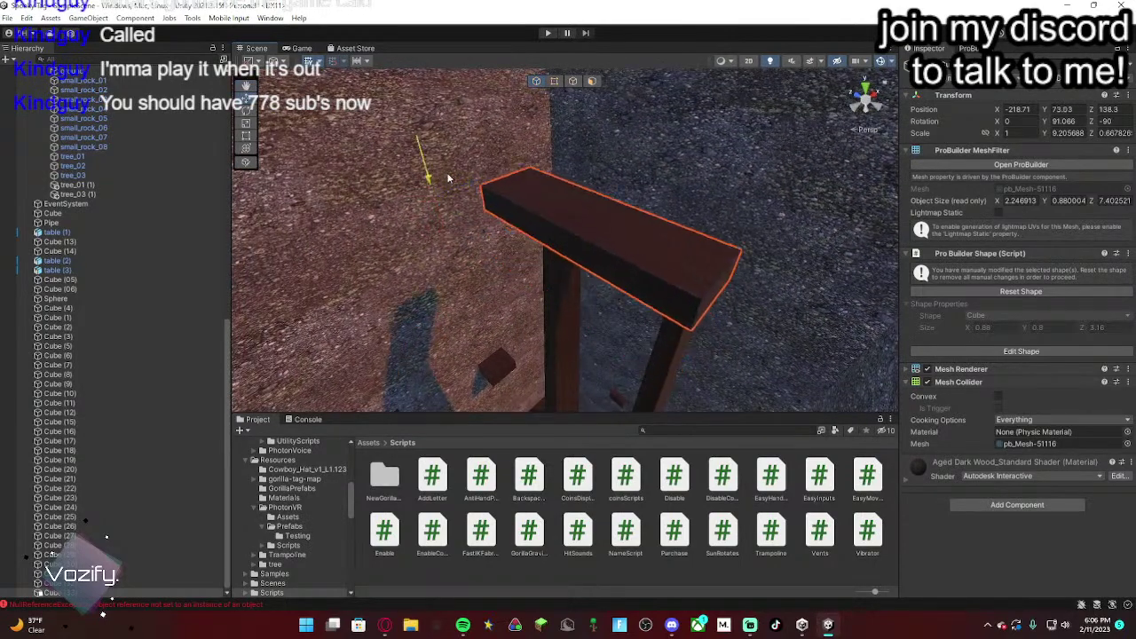
pyautogui.moveTo(448, 177); pyautogui.dragTo(421, 158)
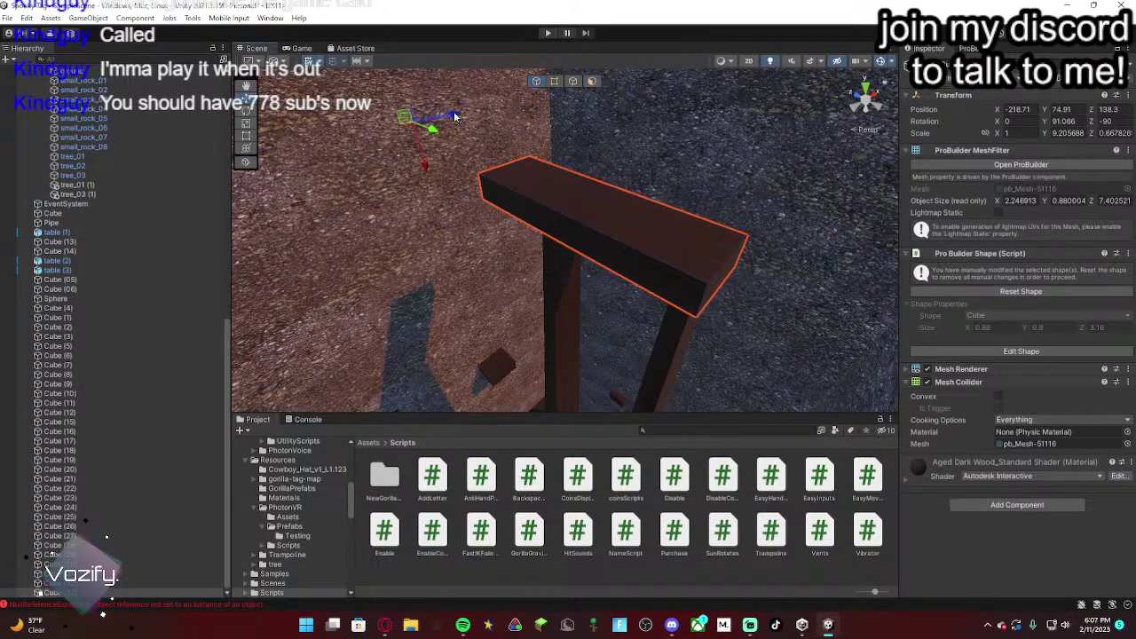
pyautogui.moveTo(453, 106); pyautogui.dragTo(525, 104)
pyautogui.moveTo(492, 146); pyautogui.dragTo(499, 174)
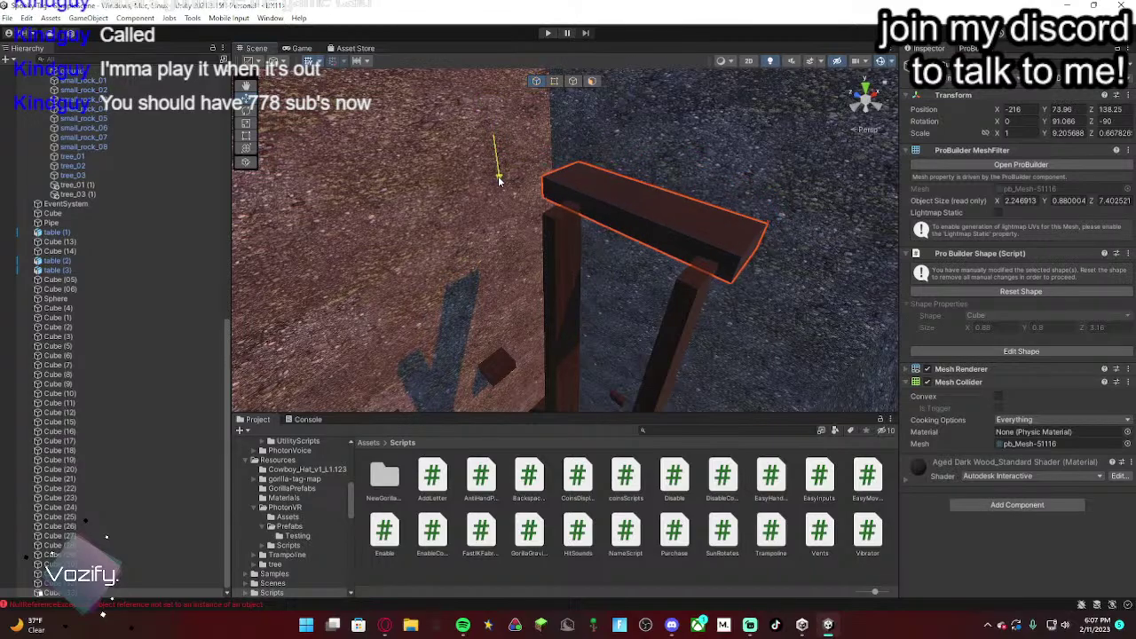
# Step: Center the copied platform over the upright planks at X -217.12 and Y 74.21
pyautogui.moveTo(495, 181); pyautogui.dragTo(403, 194, button='right')
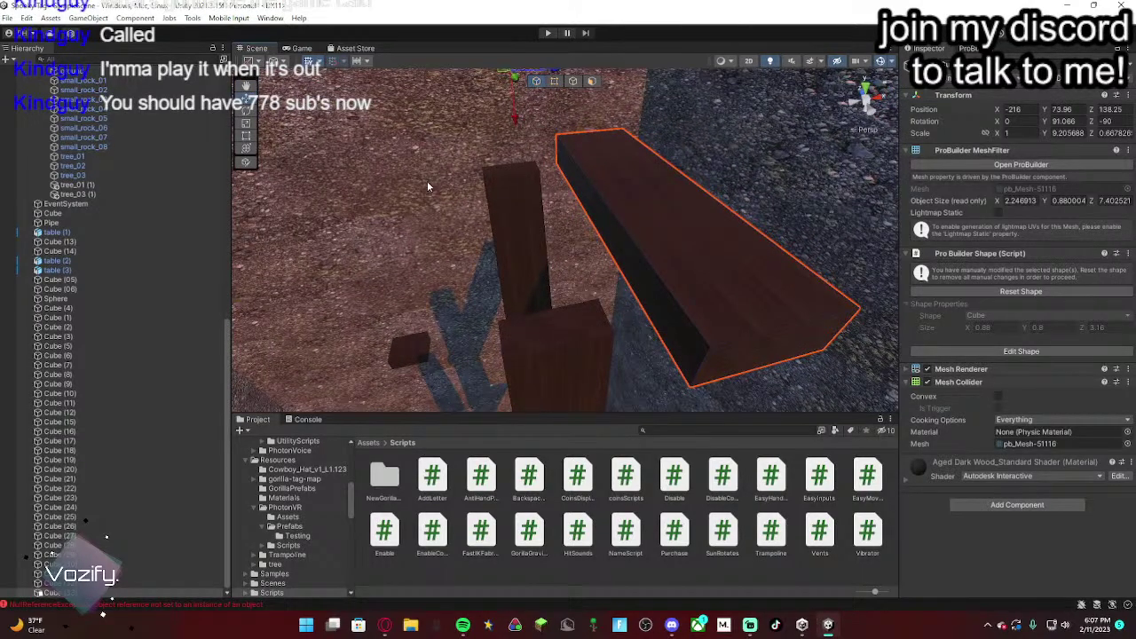
pyautogui.moveTo(583, 119); pyautogui.dragTo(563, 162, button='right')
pyautogui.moveTo(572, 149); pyautogui.dragTo(543, 152)
pyautogui.moveTo(506, 197); pyautogui.dragTo(508, 190)
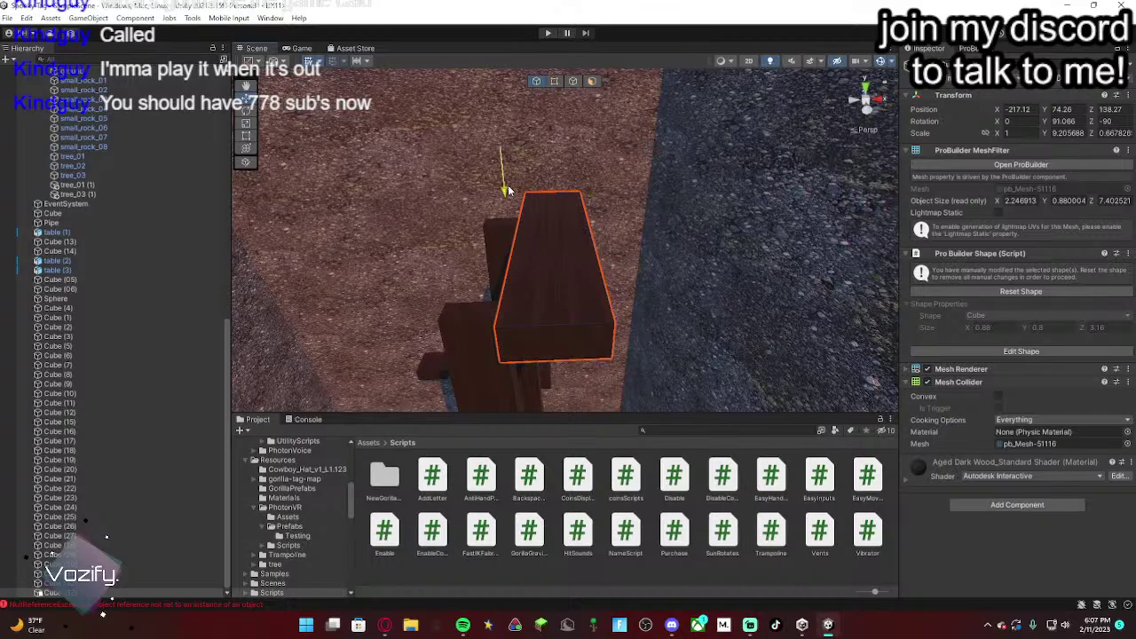
pyautogui.moveTo(509, 192); pyautogui.dragTo(1095, 200, button='right')
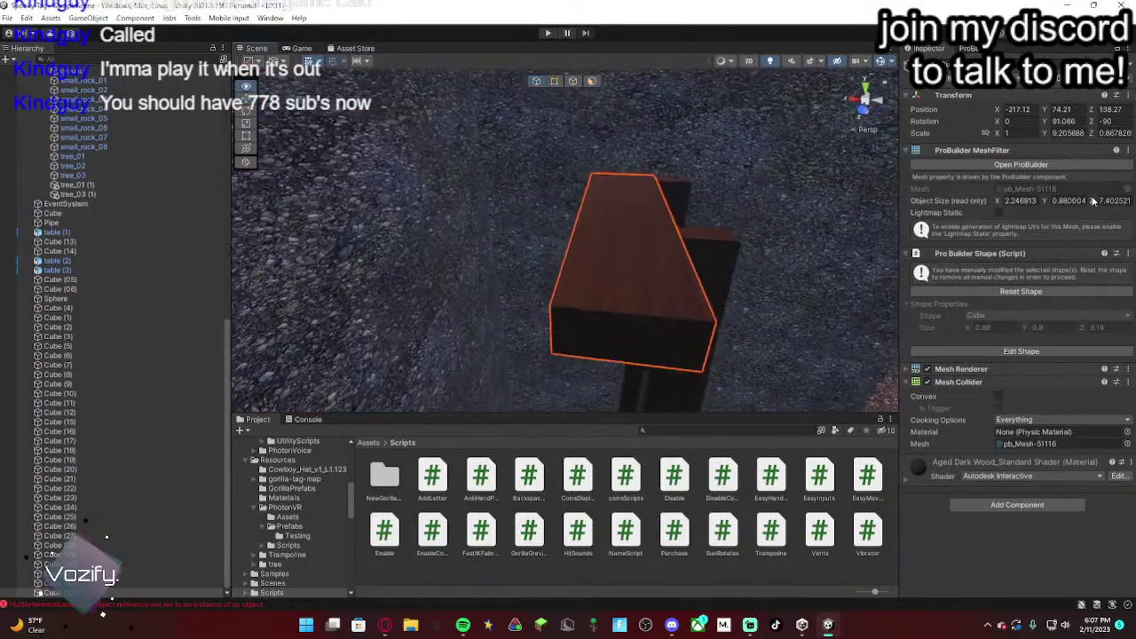
# Step: Duplicate the top platform against the nearby rough wall at Y 74.846 and widen it to a Z scale of about 0.765
pyautogui.moveTo(701, 238); pyautogui.dragTo(660, 242, button='right')
pyautogui.keyDown('alt'); pyautogui.moveTo(660, 243); pyautogui.dragTo(515, 216); pyautogui.keyUp('alt')
pyautogui.hotkey('ctrl', 'd')
pyautogui.moveTo(652, 248); pyautogui.dragTo(547, 253)
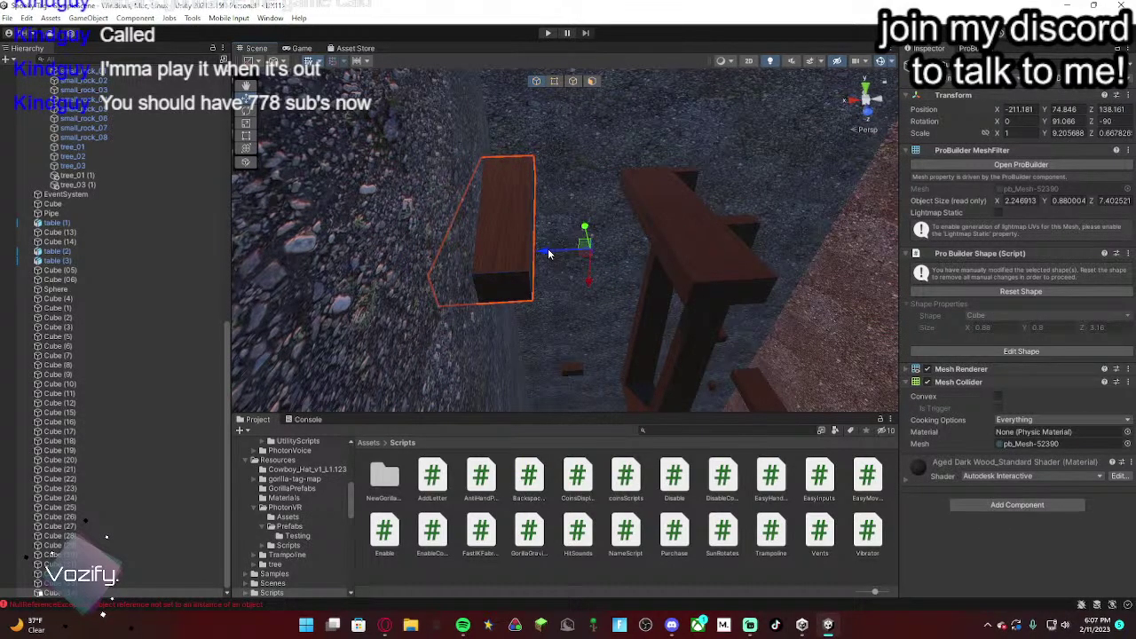
pyautogui.click(246, 136)
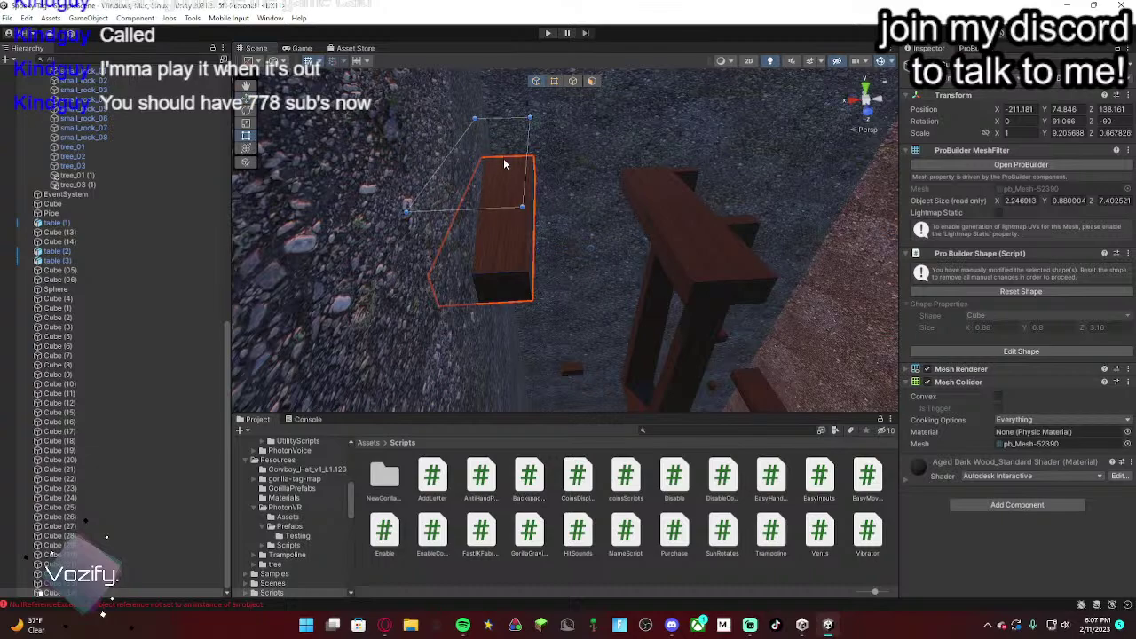
pyautogui.moveTo(525, 160); pyautogui.dragTo(543, 160)
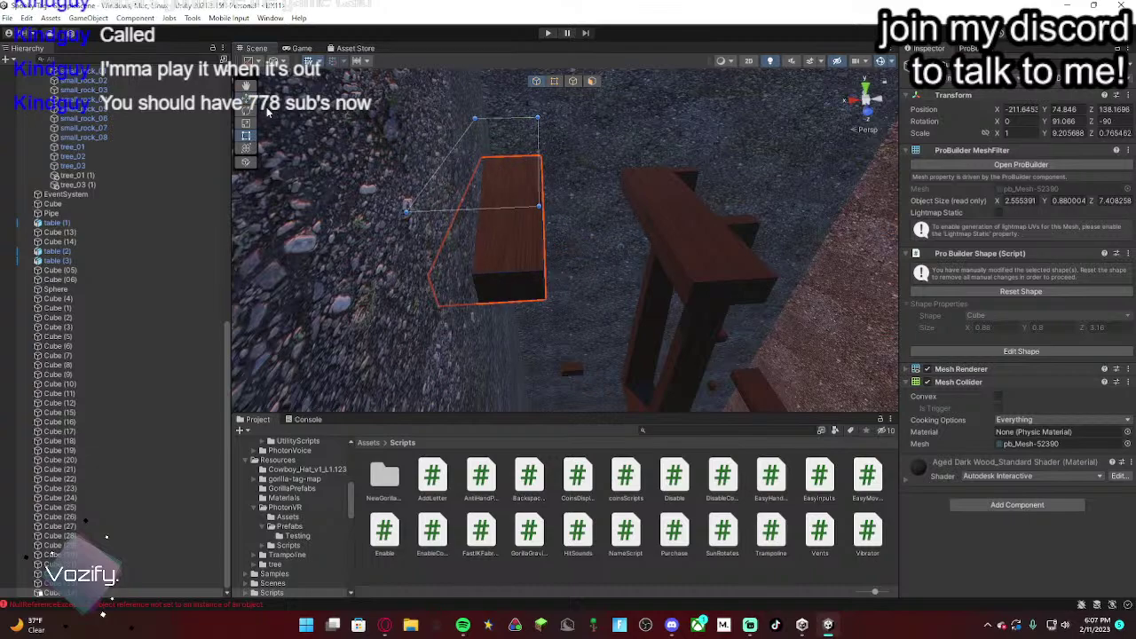
# Step: Duplicate the wall platform and shrink the copy into a small block with Y scale about 2.020 and Z scale about 0.543
pyautogui.click(249, 100)
pyautogui.hotkey('ctrl', 'd')
pyautogui.moveTo(612, 242); pyautogui.dragTo(461, 213, button='right')
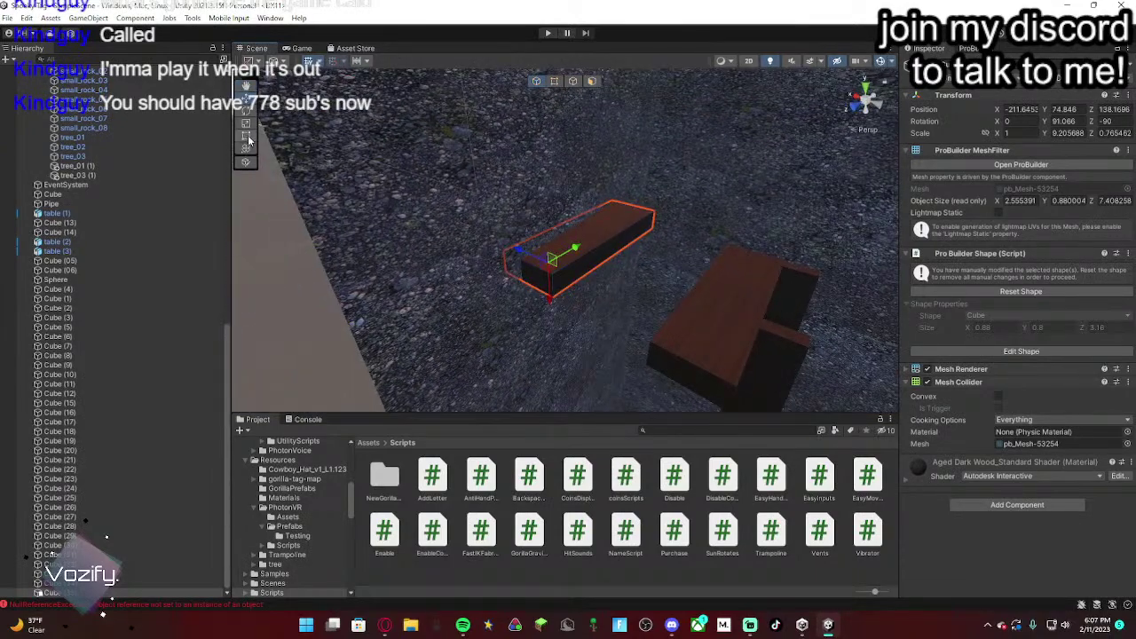
pyautogui.click(247, 137)
pyautogui.moveTo(633, 178); pyautogui.dragTo(514, 208)
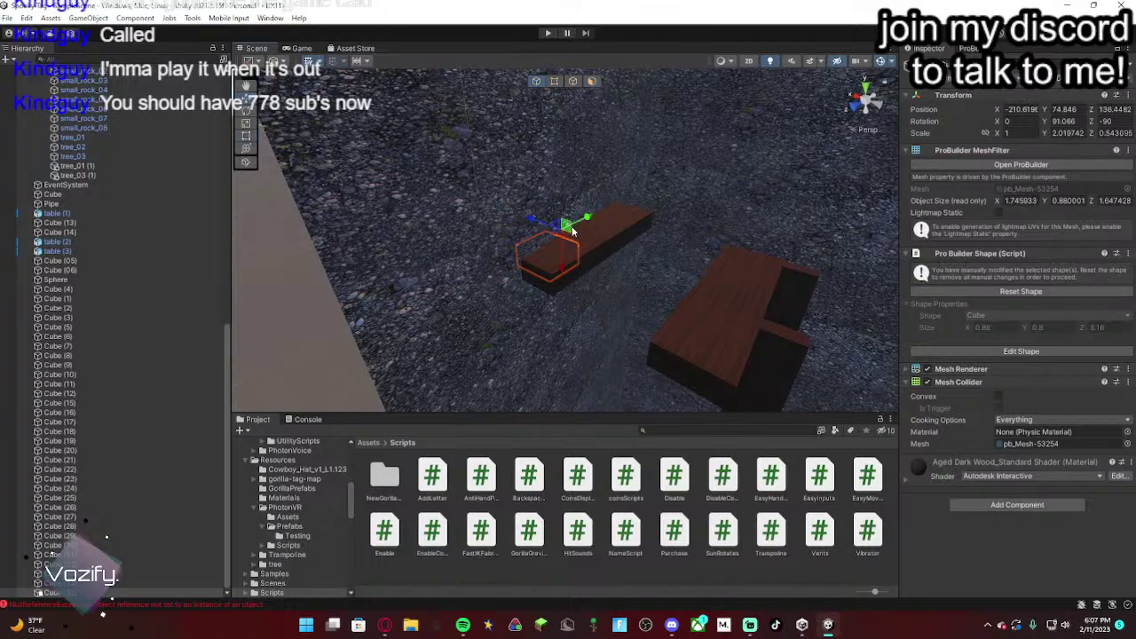
# Step: Place the small block on the dark wall beyond the platforms at X -210.1, Y 76.1, Z 125.97
pyautogui.moveTo(573, 231); pyautogui.dragTo(832, 186)
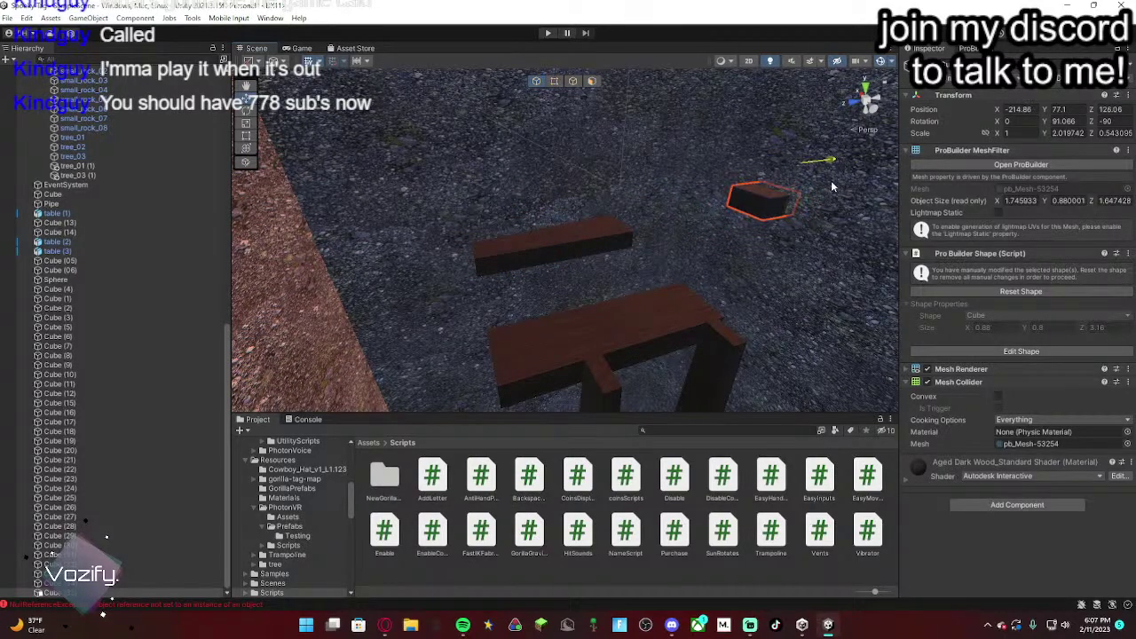
pyautogui.moveTo(762, 160); pyautogui.dragTo(676, 139)
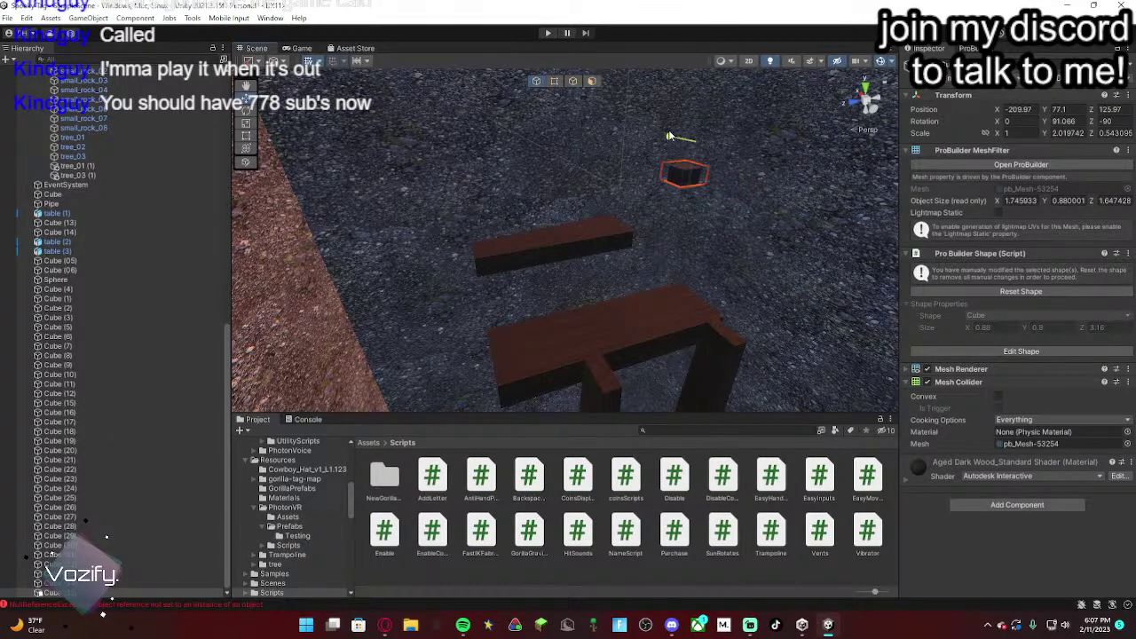
pyautogui.moveTo(719, 191); pyautogui.dragTo(645, 186, button='right')
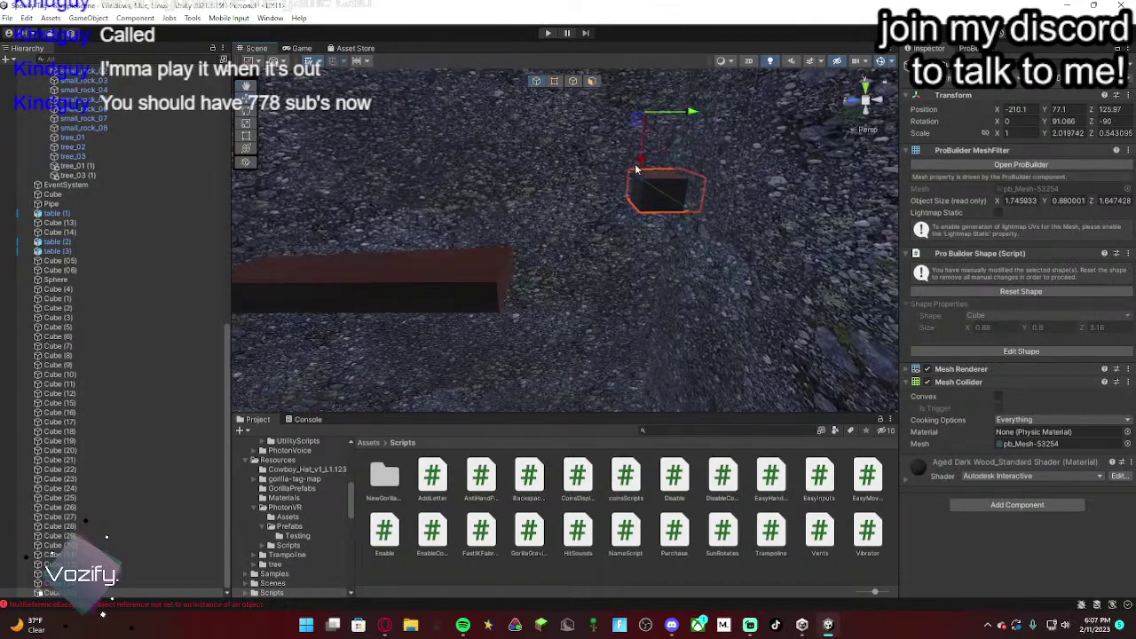
pyautogui.moveTo(636, 165); pyautogui.dragTo(634, 215)
pyautogui.moveTo(612, 235); pyautogui.dragTo(857, 274, button='right')
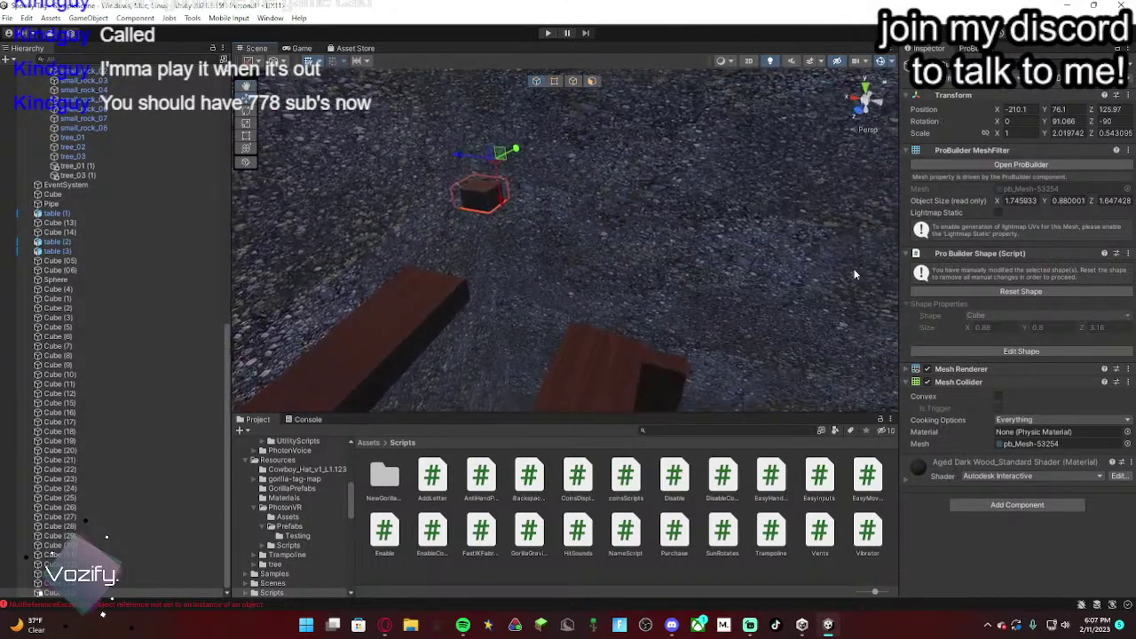
# Step: Duplicate the small block repeatedly along the dark wall to the corner, ending at X -233.46, Y 78.2, Z 126.4
pyautogui.hotkey('ctrl', 'd')
pyautogui.moveTo(630, 219); pyautogui.dragTo(621, 213, button='right')
pyautogui.moveTo(444, 189); pyautogui.dragTo(785, 119)
pyautogui.moveTo(785, 119); pyautogui.dragTo(805, 167, button='right')
pyautogui.hotkey('ctrl', 'd')
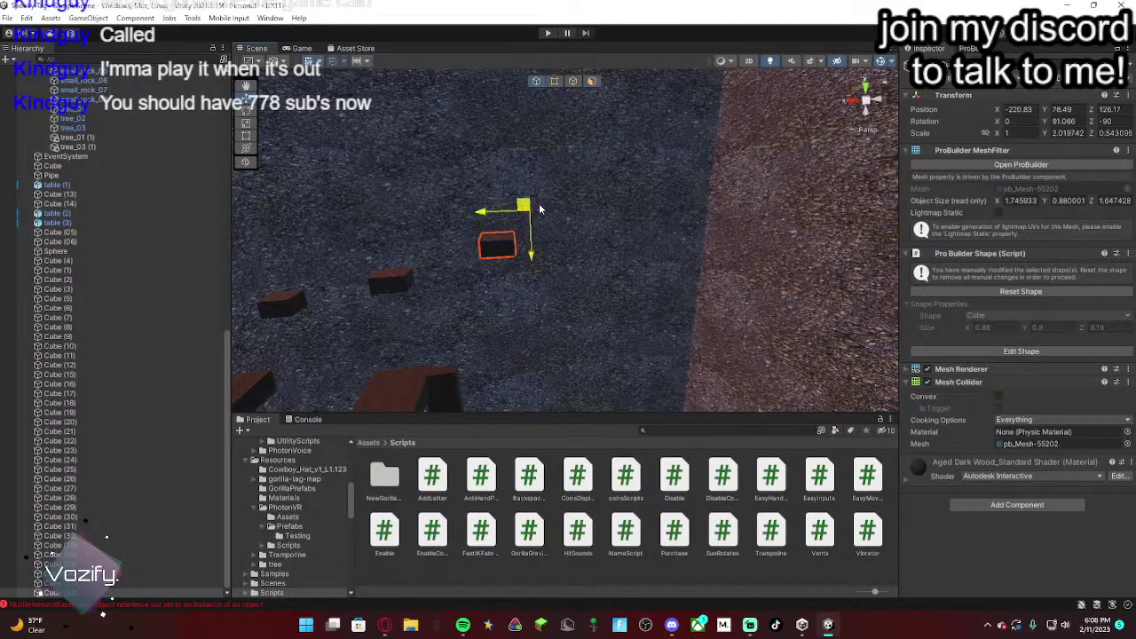
pyautogui.moveTo(539, 207); pyautogui.dragTo(744, 203)
pyautogui.moveTo(744, 204); pyautogui.dragTo(763, 221, button='right')
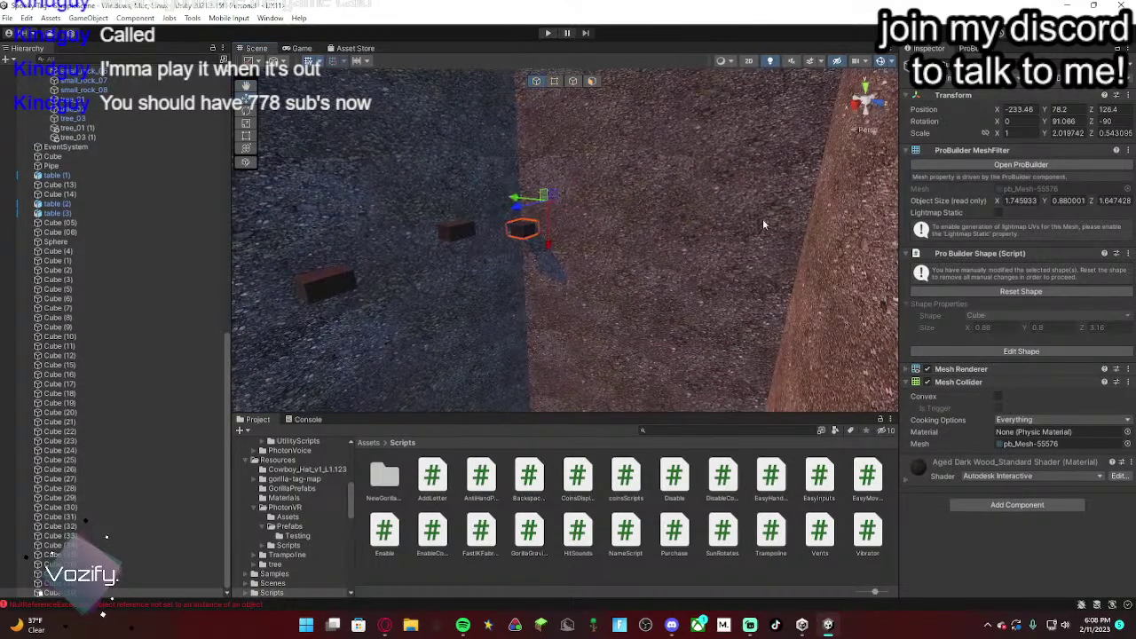
# Step: Add rising copies of the block along the adjoining wall at Y 79.76, Z 133.23 and Y 81.52, Z 138.19
pyautogui.hotkey('ctrl', 'd')
pyautogui.moveTo(557, 196); pyautogui.dragTo(664, 176)
pyautogui.moveTo(664, 181); pyautogui.dragTo(705, 175, button='right')
pyautogui.moveTo(590, 175); pyautogui.dragTo(650, 148)
pyautogui.hotkey('ctrl', 'd')
pyautogui.press('w')
pyautogui.moveTo(649, 148); pyautogui.dragTo(669, 266, button='right')
# Step: Push the two copied blocks closer into the wall, setting the upper one at X -234.31
pyautogui.click(569, 281)
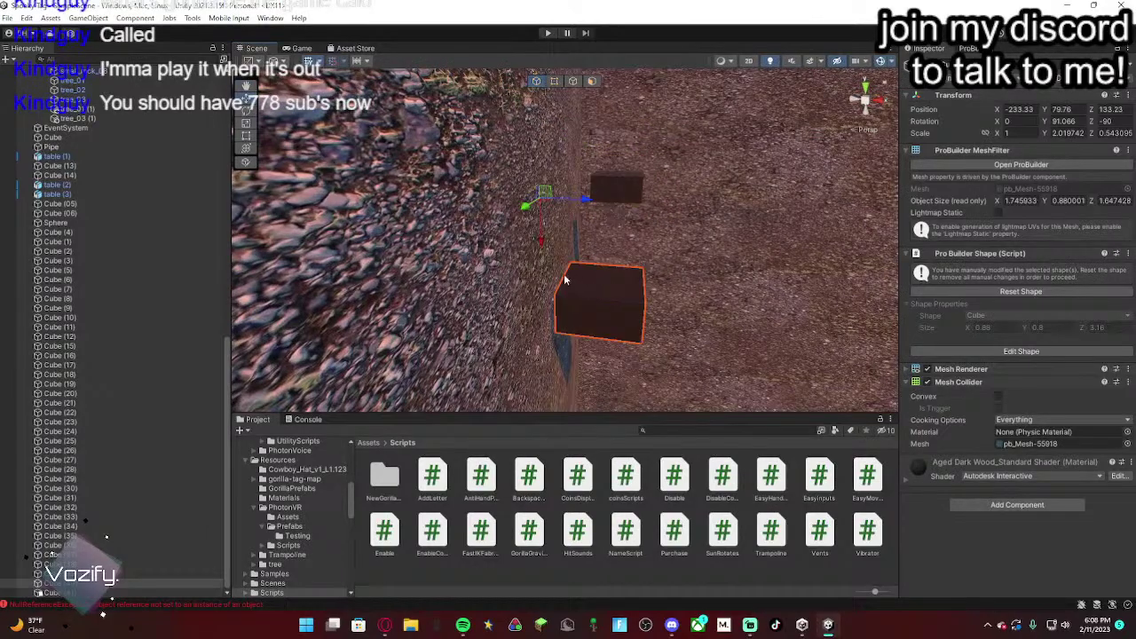
pyautogui.hotkey('ctrl', 'y')
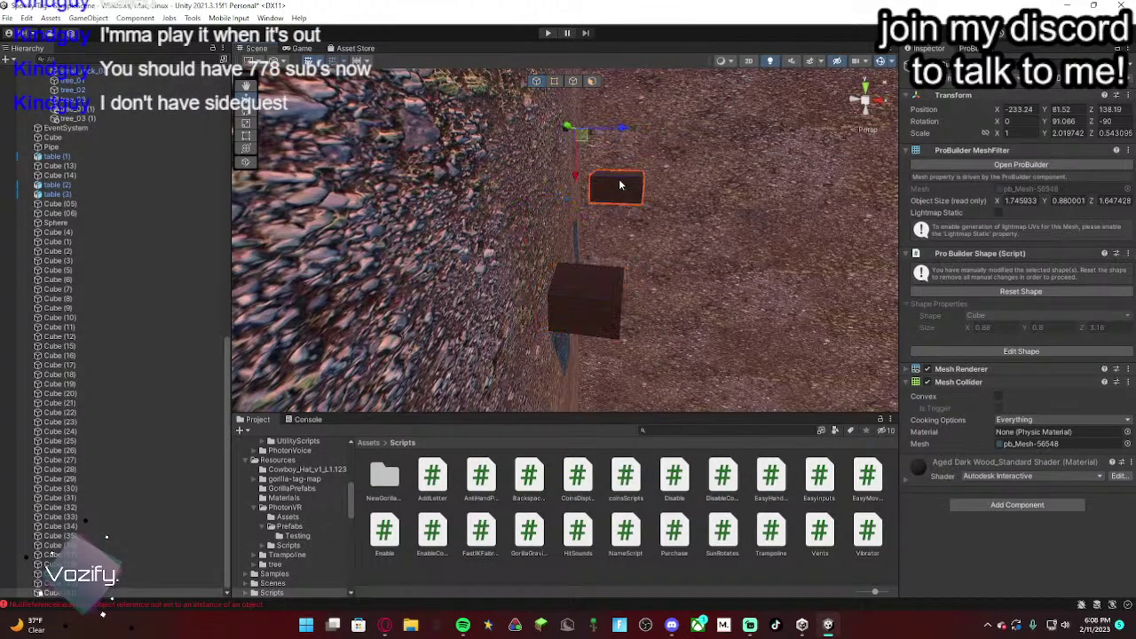
pyautogui.moveTo(619, 131); pyautogui.dragTo(597, 128)
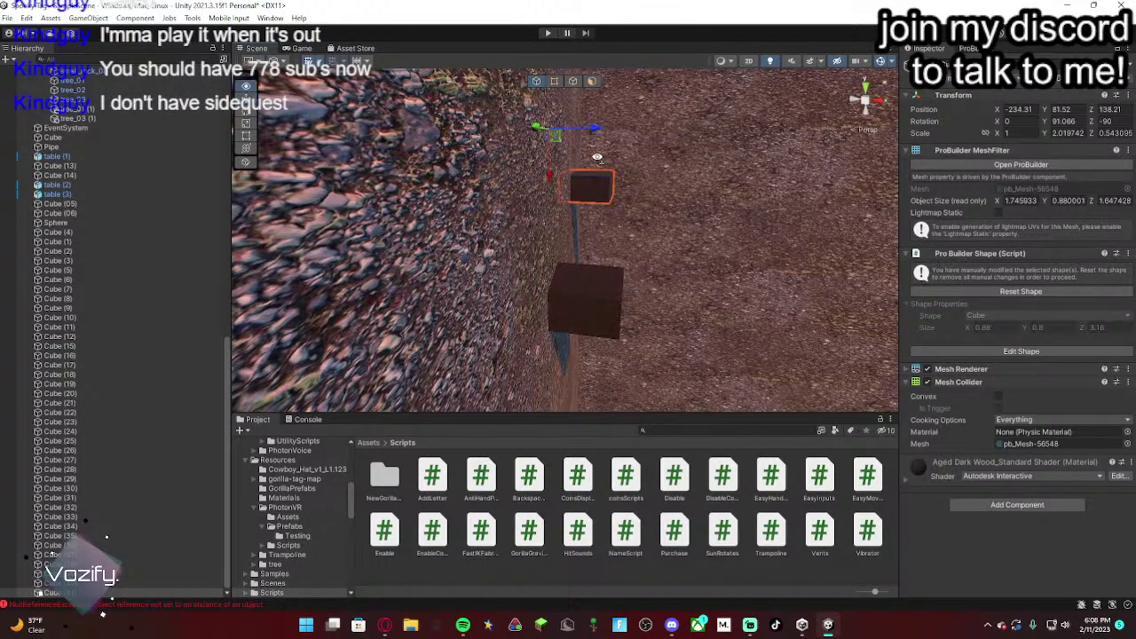
# Step: Move the upper block around the next corner to X -229.2, Y 83.24, Z 142.79
pyautogui.moveTo(598, 158); pyautogui.dragTo(532, 182, button='right')
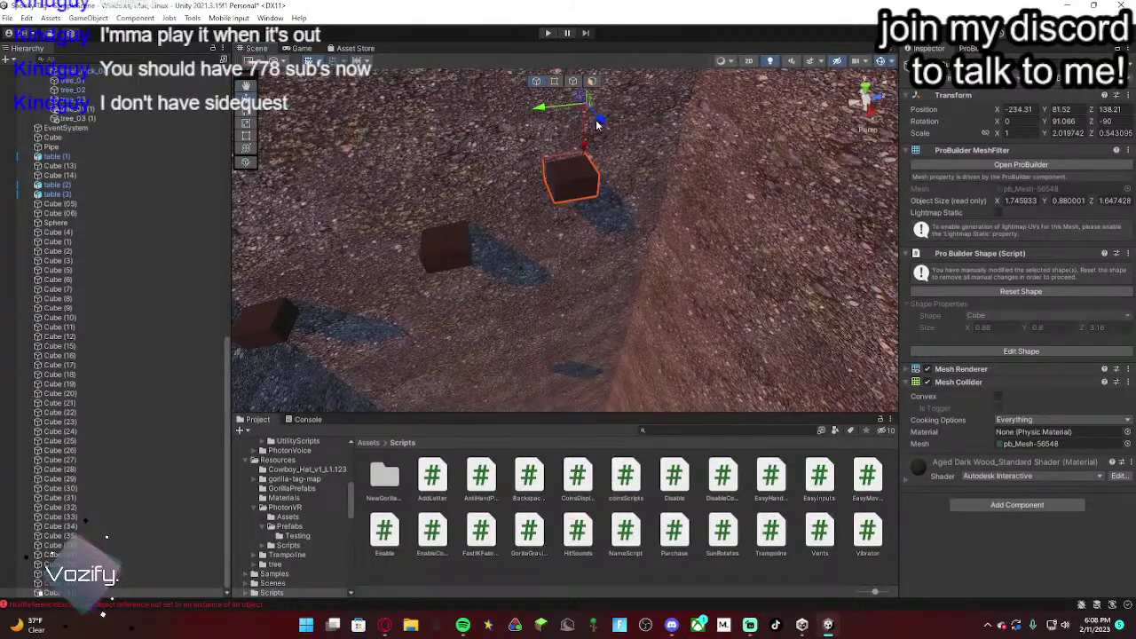
pyautogui.moveTo(607, 265); pyautogui.dragTo(561, 232, button='right')
pyautogui.moveTo(469, 199); pyautogui.dragTo(576, 175)
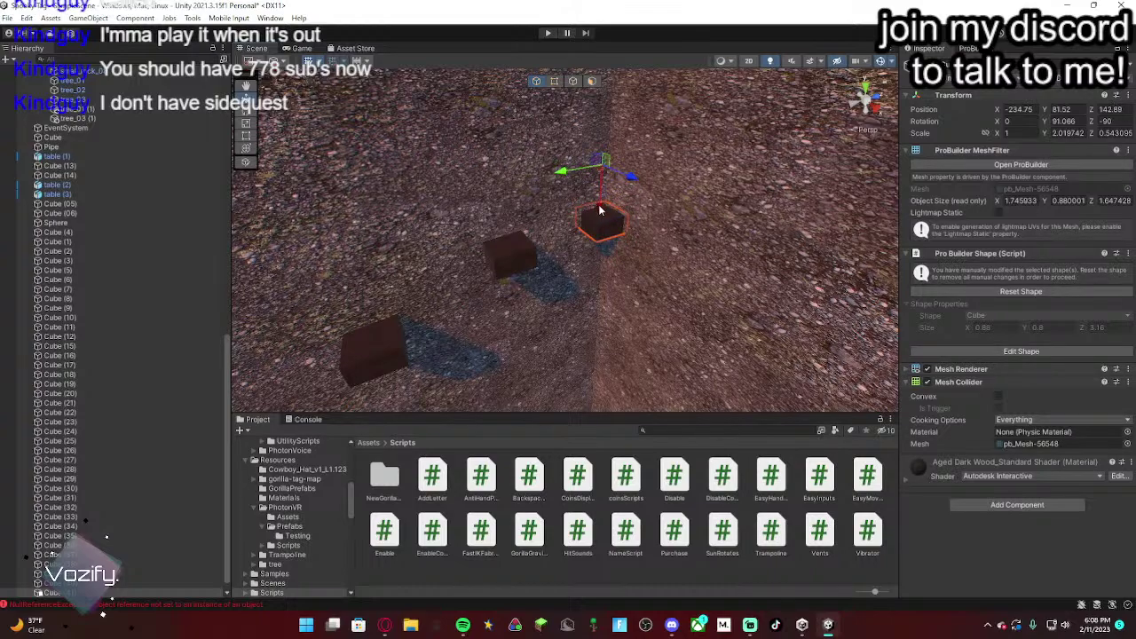
pyautogui.moveTo(599, 210); pyautogui.dragTo(601, 195)
pyautogui.moveTo(584, 249); pyautogui.dragTo(486, 241, button='right')
pyautogui.moveTo(499, 232); pyautogui.dragTo(598, 237)
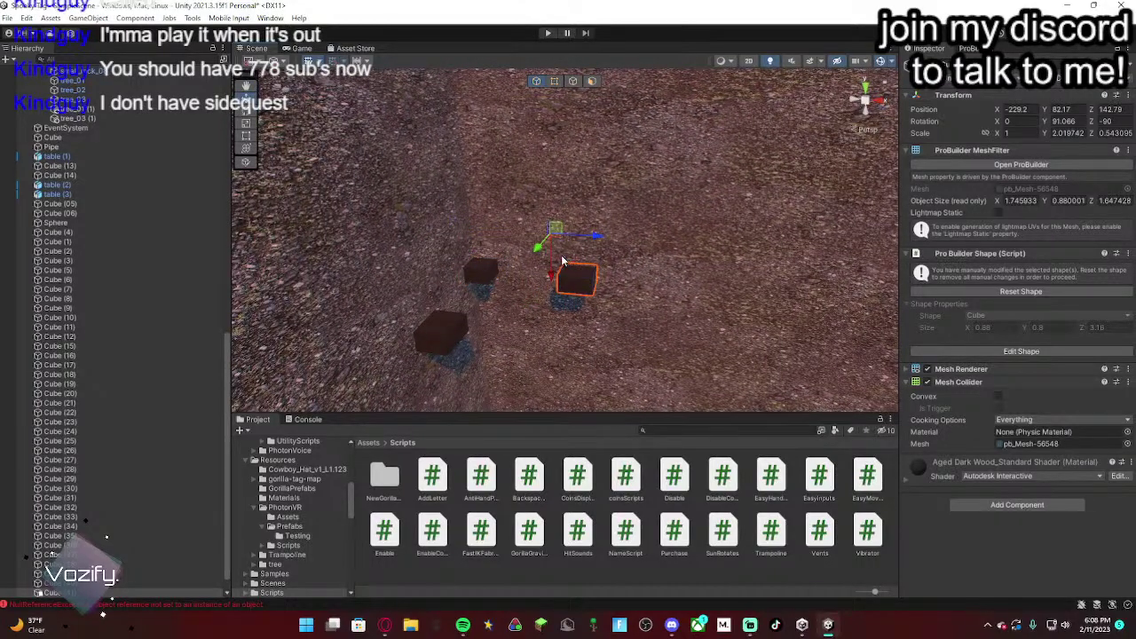
pyautogui.moveTo(551, 275); pyautogui.dragTo(552, 253)
# Step: Shorten the block at Y 83.24 to a Y scale of about 1.59 and duplicate it in place
pyautogui.moveTo(541, 247); pyautogui.dragTo(258, 151, button='right')
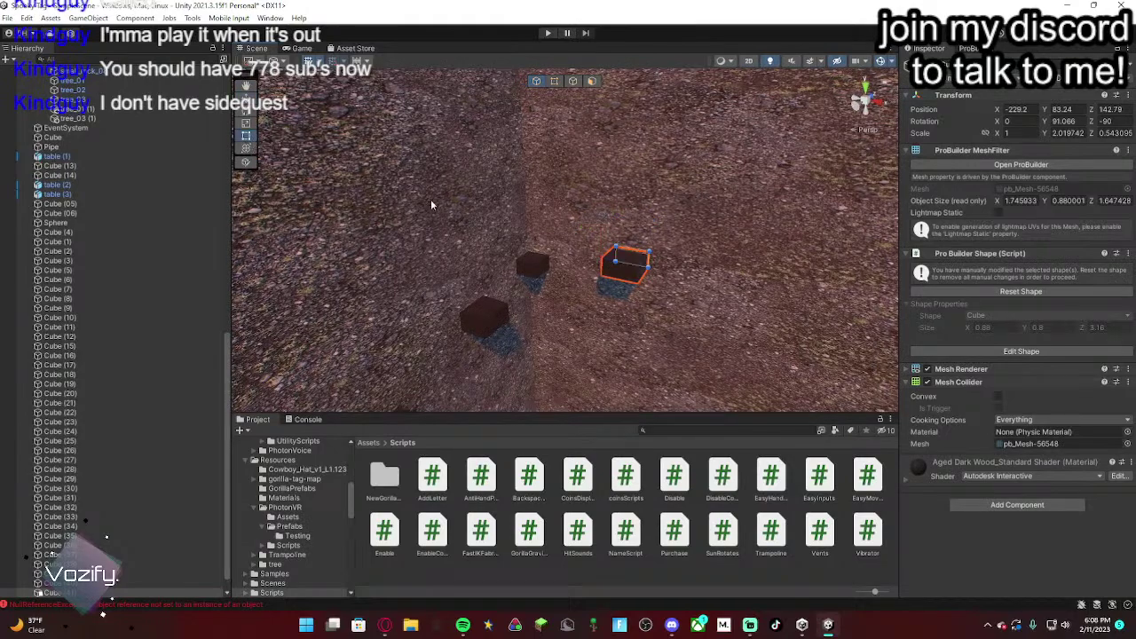
pyautogui.moveTo(623, 264); pyautogui.dragTo(557, 199, button='right')
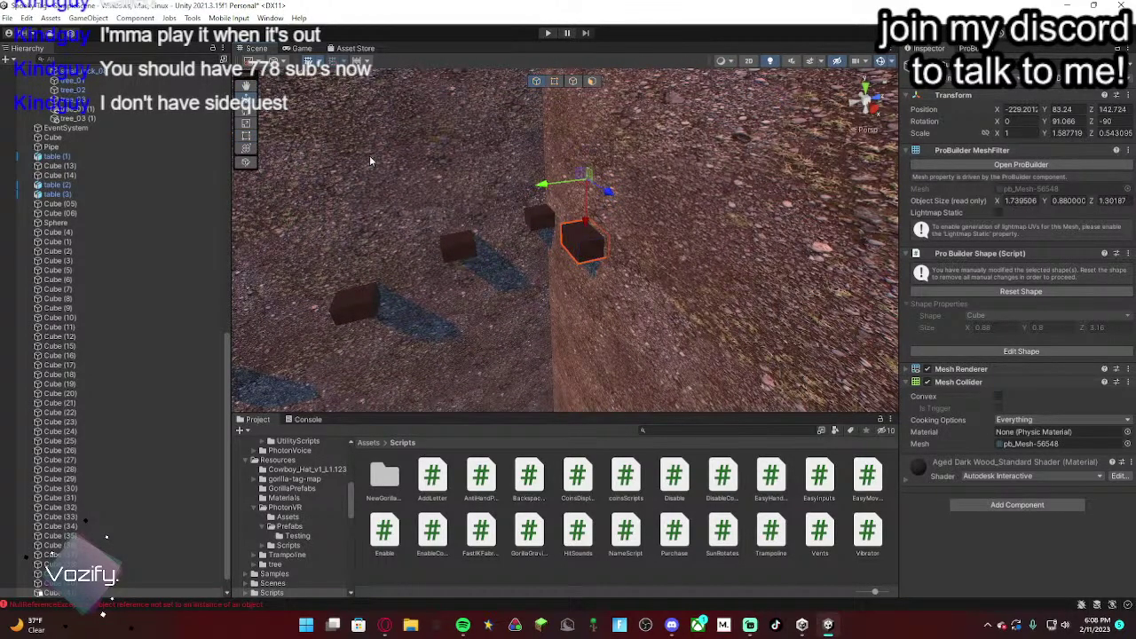
pyautogui.moveTo(555, 218); pyautogui.dragTo(488, 222, button='right')
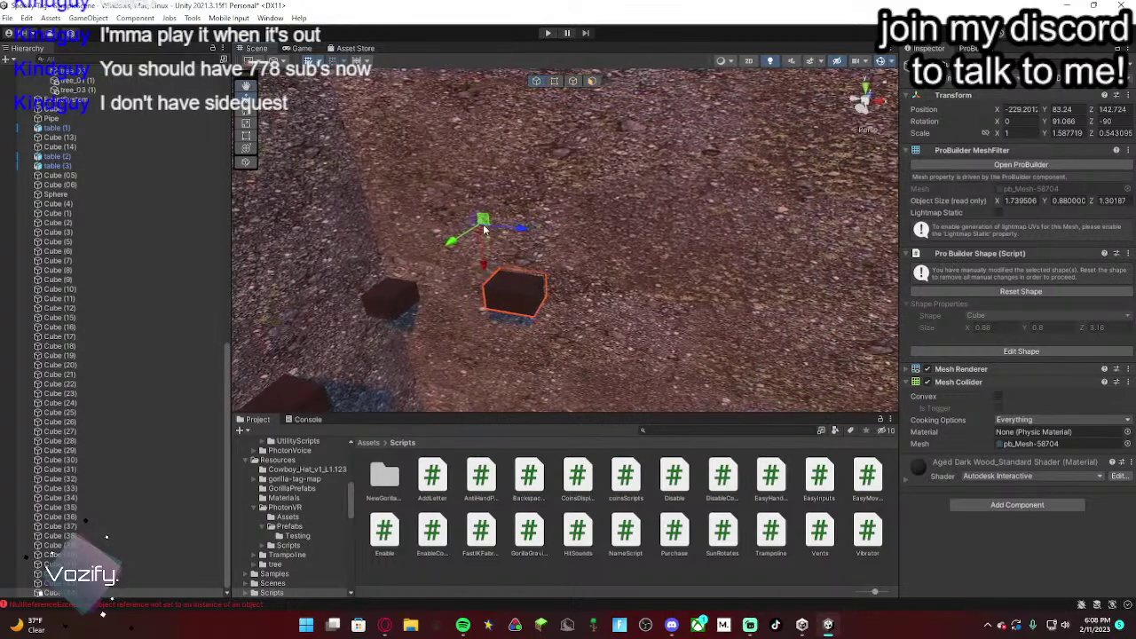
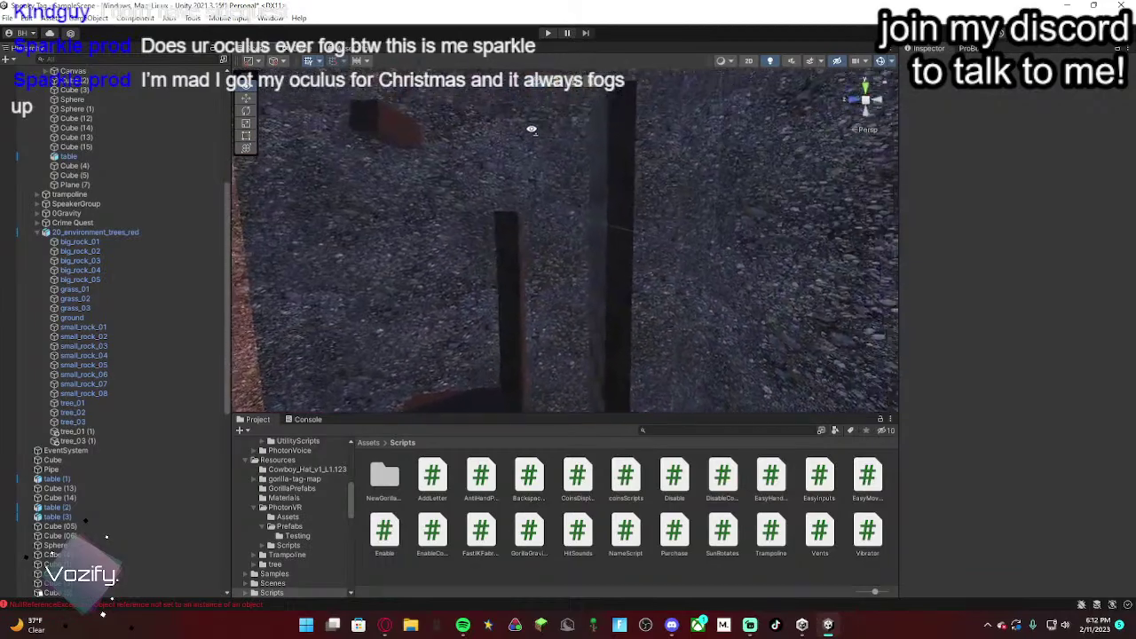
# Step: Extend the low dark wood platform beneath the upright planks to a Y scale of about 5.94
pyautogui.click(612, 254)
pyautogui.click(247, 101)
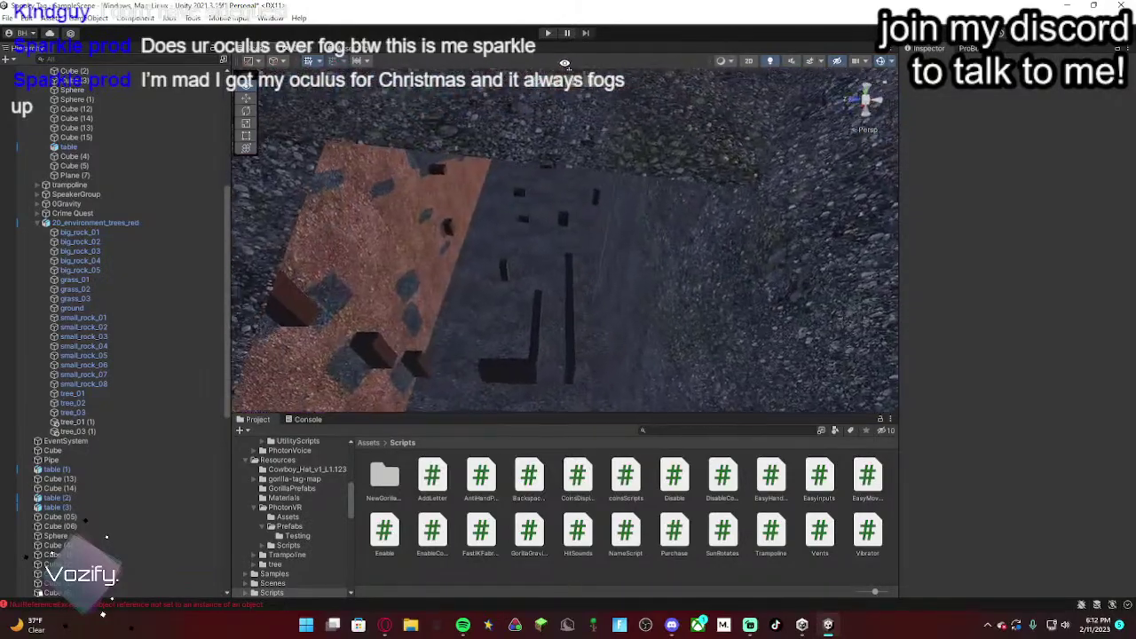
pyautogui.moveTo(550, 222); pyautogui.dragTo(553, 198, button='right')
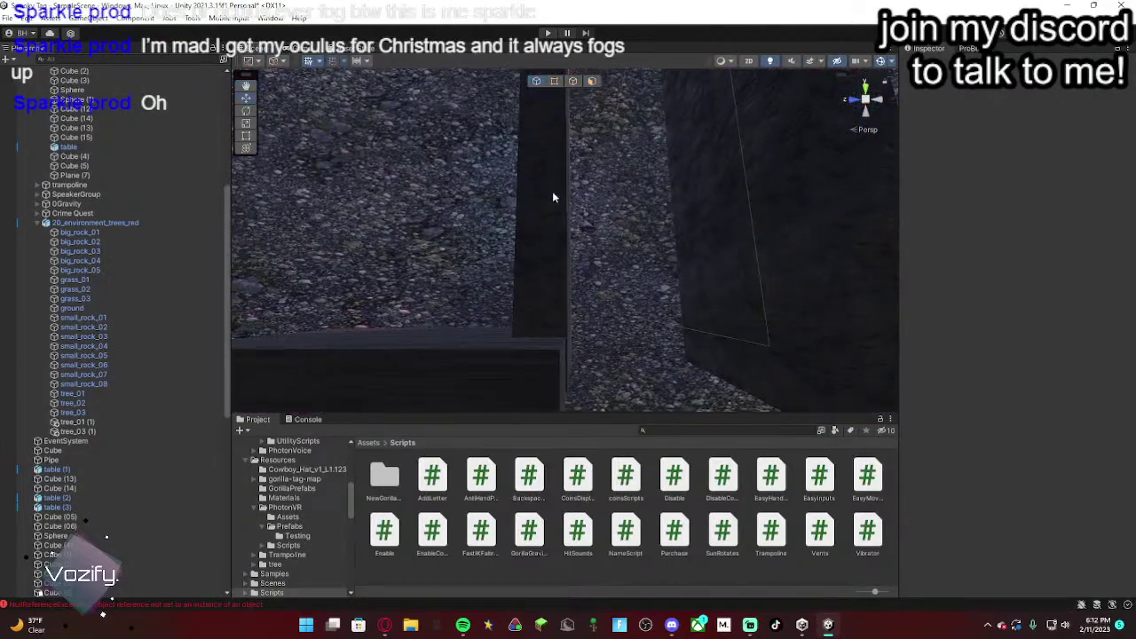
pyautogui.click(532, 342)
pyautogui.press('f')
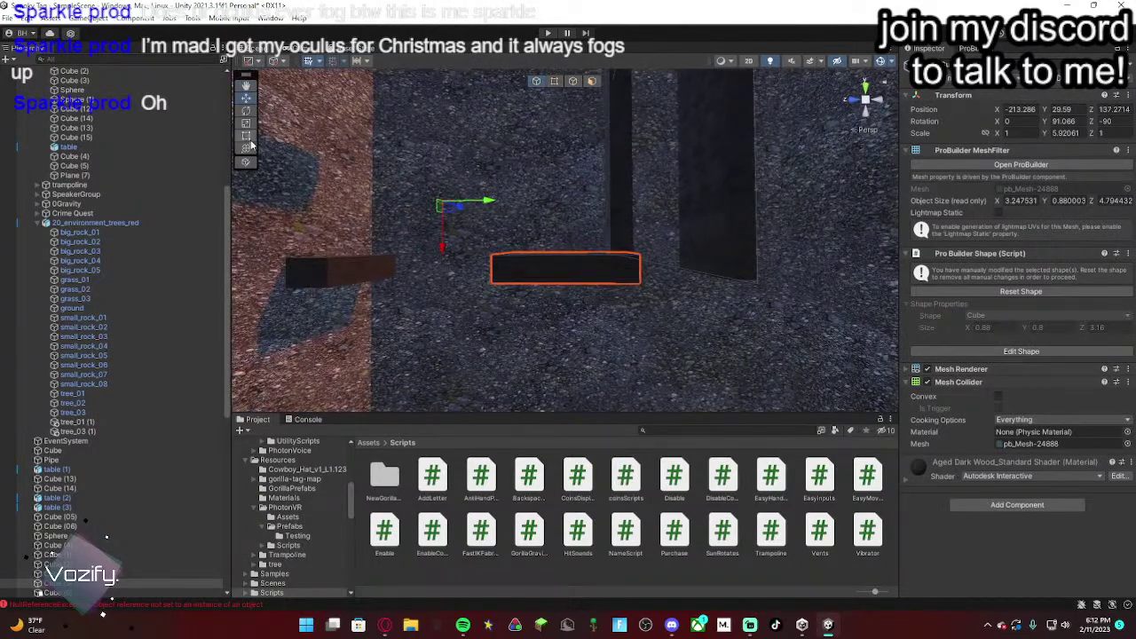
pyautogui.click(250, 138)
pyautogui.moveTo(519, 239); pyautogui.dragTo(551, 222, button='right')
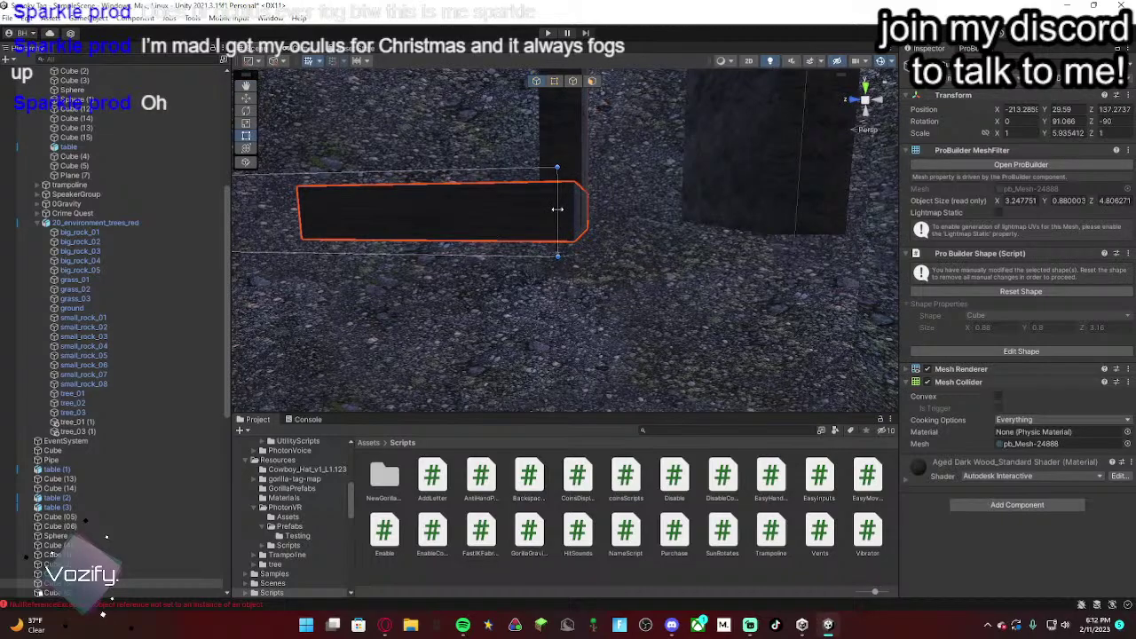
pyautogui.moveTo(558, 210); pyautogui.dragTo(668, 155, button='right')
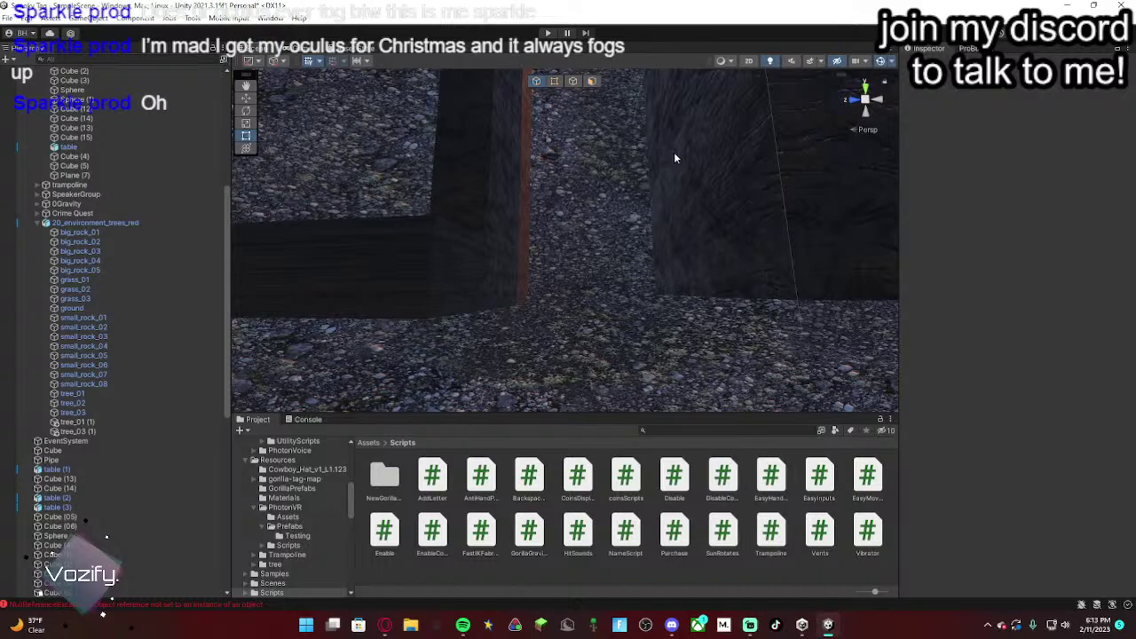
# Step: Raise the top of the shorter upright plank to an X scale of about 10.46
pyautogui.moveTo(737, 103); pyautogui.dragTo(582, 279, button='right')
pyautogui.click(582, 279)
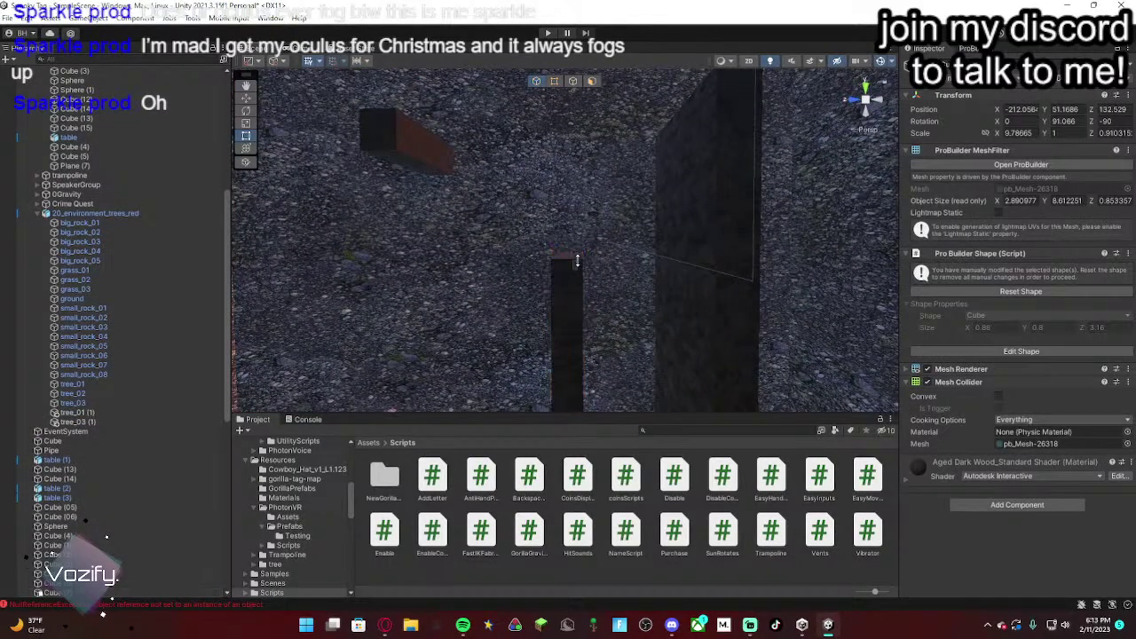
pyautogui.moveTo(571, 258); pyautogui.dragTo(582, 247)
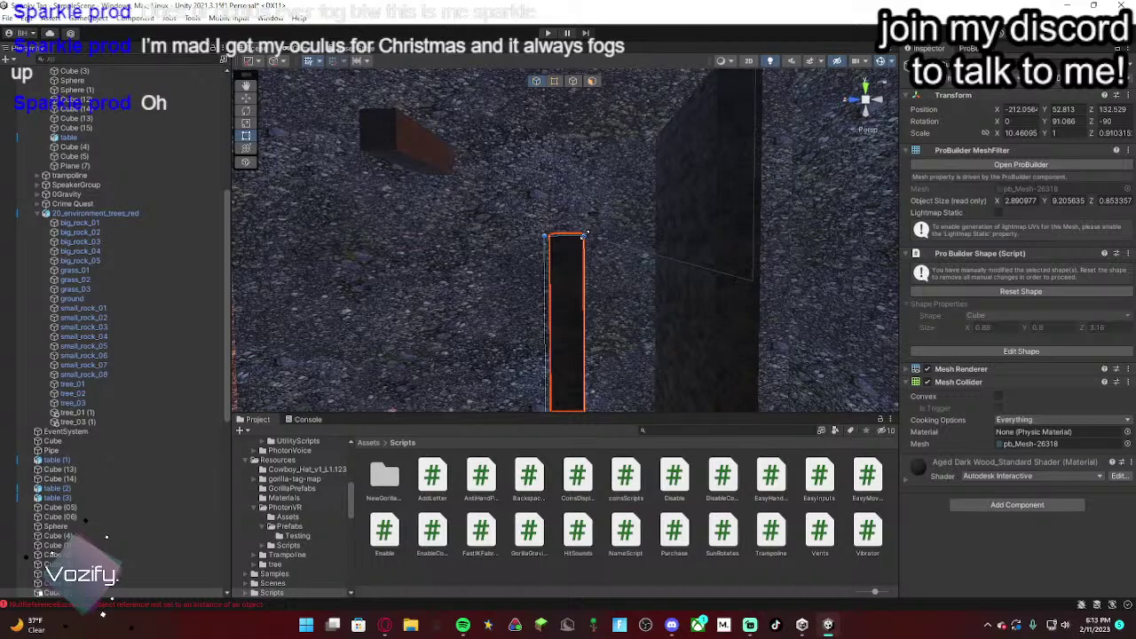
pyautogui.moveTo(656, 213)
pyautogui.mouseDown(button='right')
pyautogui.moveTo(654, 240)
pyautogui.moveTo(641, 219)
pyautogui.mouseUp(button='right')
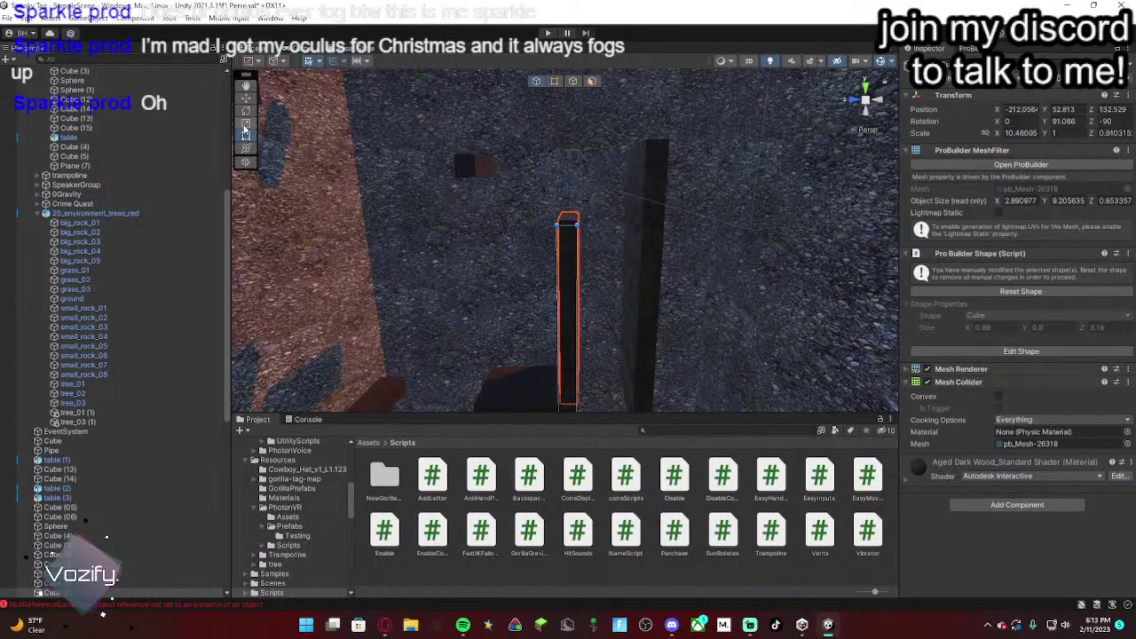
# Step: Slant the shorter upright plank by moving its top face sideways, away from the taller plank
pyautogui.press('w')
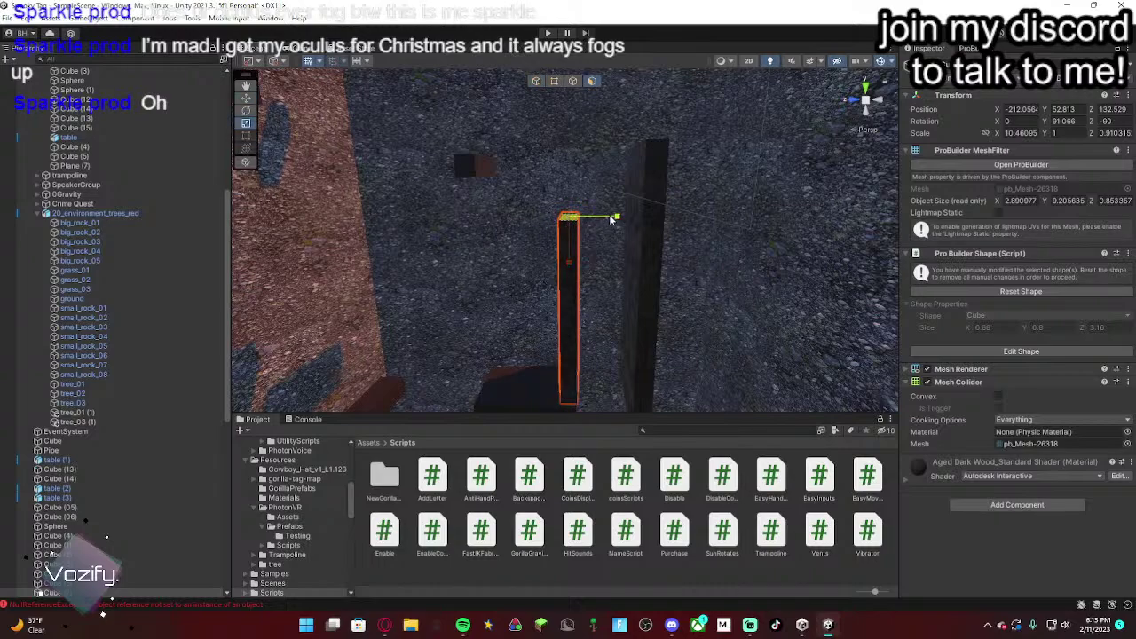
pyautogui.moveTo(612, 220); pyautogui.dragTo(674, 216)
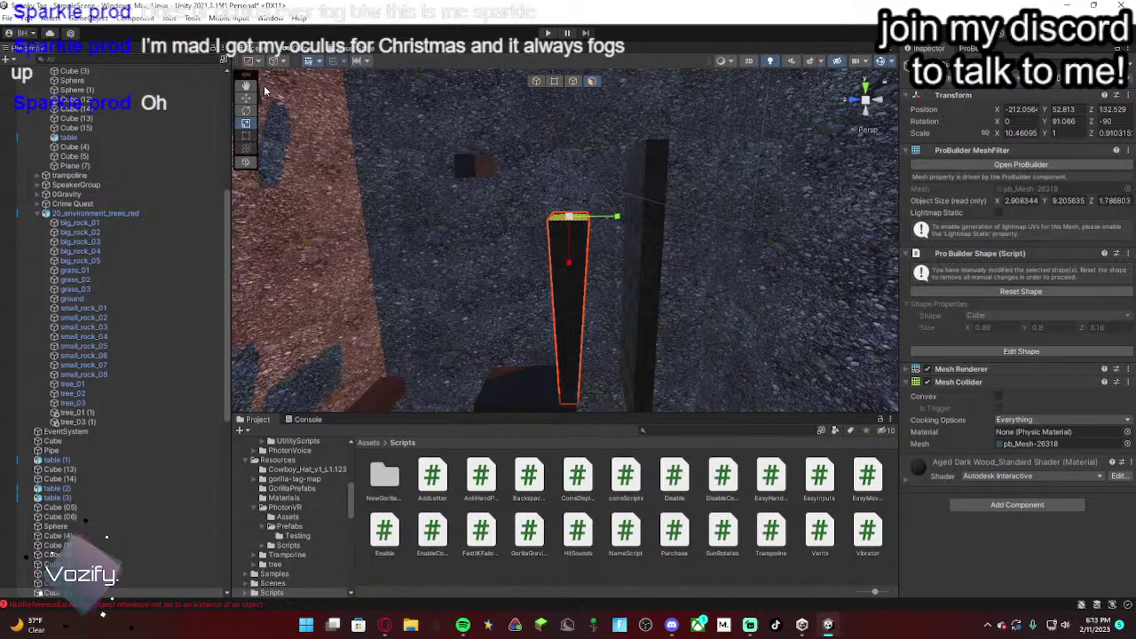
pyautogui.hotkey('ctrl', 'z')
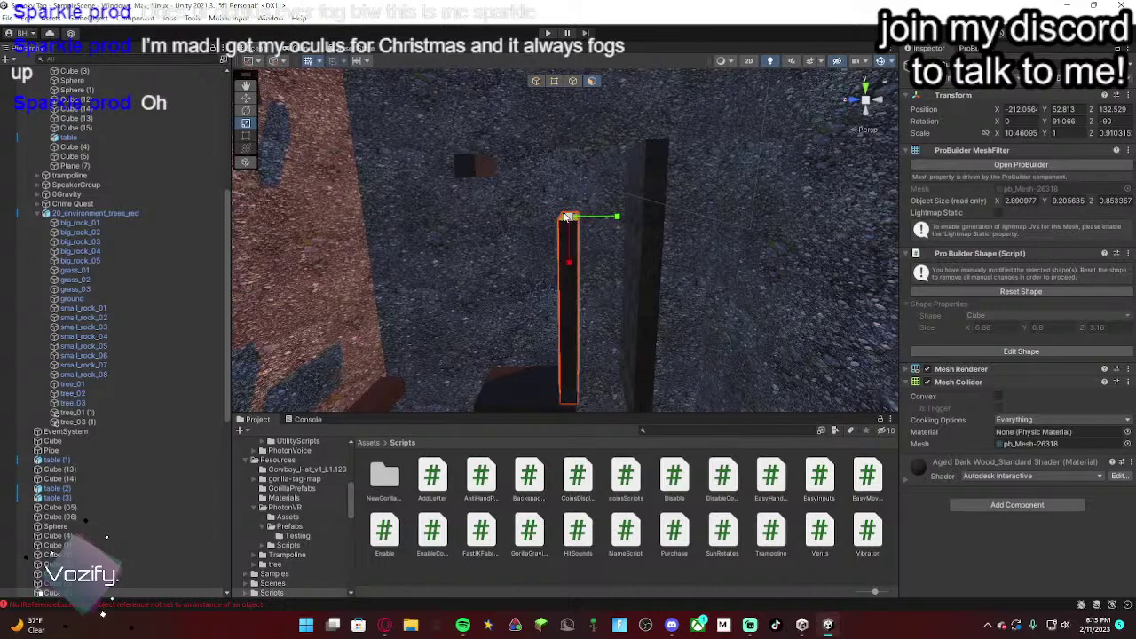
pyautogui.moveTo(624, 224); pyautogui.dragTo(609, 217)
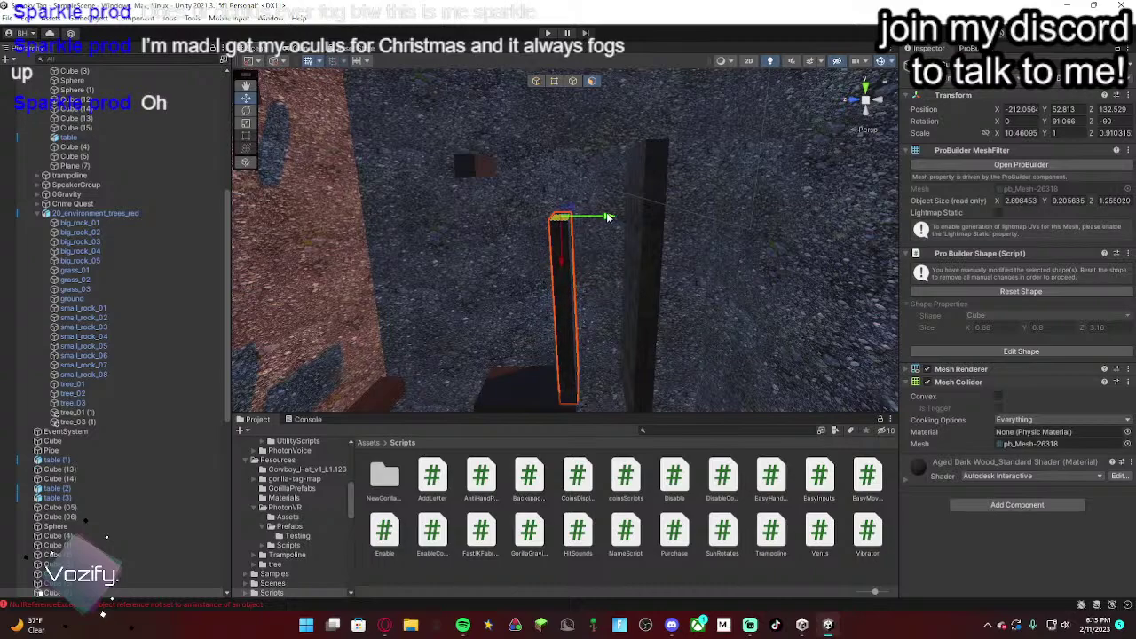
pyautogui.moveTo(608, 232); pyautogui.dragTo(611, 232, button='right')
pyautogui.moveTo(600, 214); pyautogui.dragTo(572, 214)
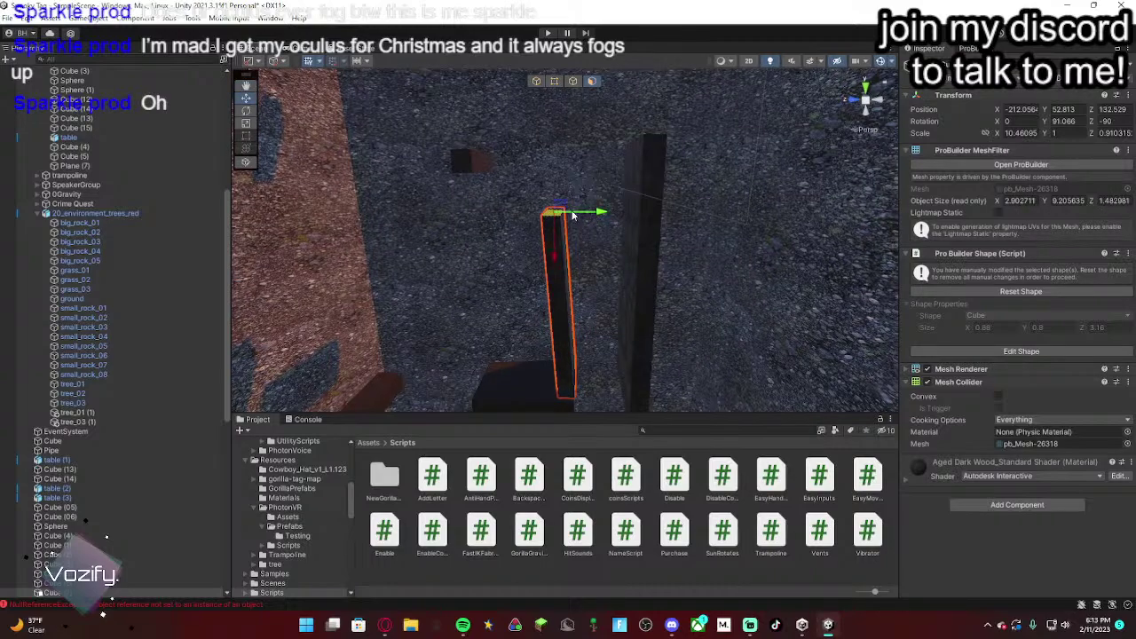
# Step: Return to object selection and fine-tune the edge of the low platform beside the upright plank
pyautogui.moveTo(641, 230); pyautogui.dragTo(656, 257, button='right')
pyautogui.click(625, 260)
pyautogui.click(632, 253)
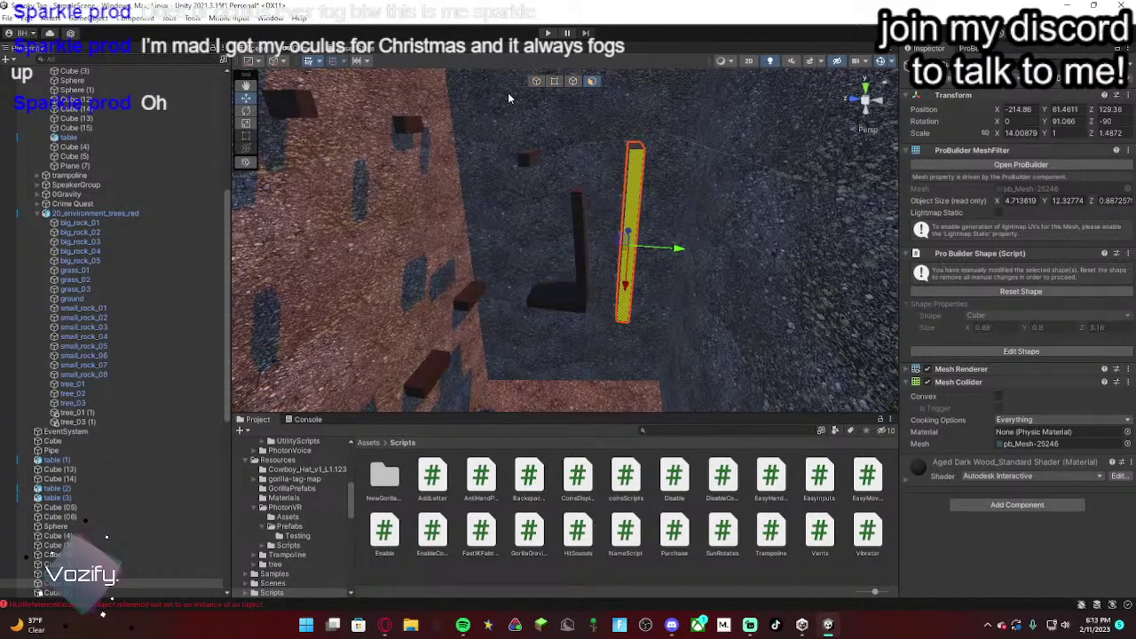
pyautogui.click(536, 82)
pyautogui.moveTo(589, 121); pyautogui.dragTo(596, 340, button='right')
pyautogui.click(523, 331)
pyautogui.moveTo(634, 293); pyautogui.dragTo(621, 355, button='right')
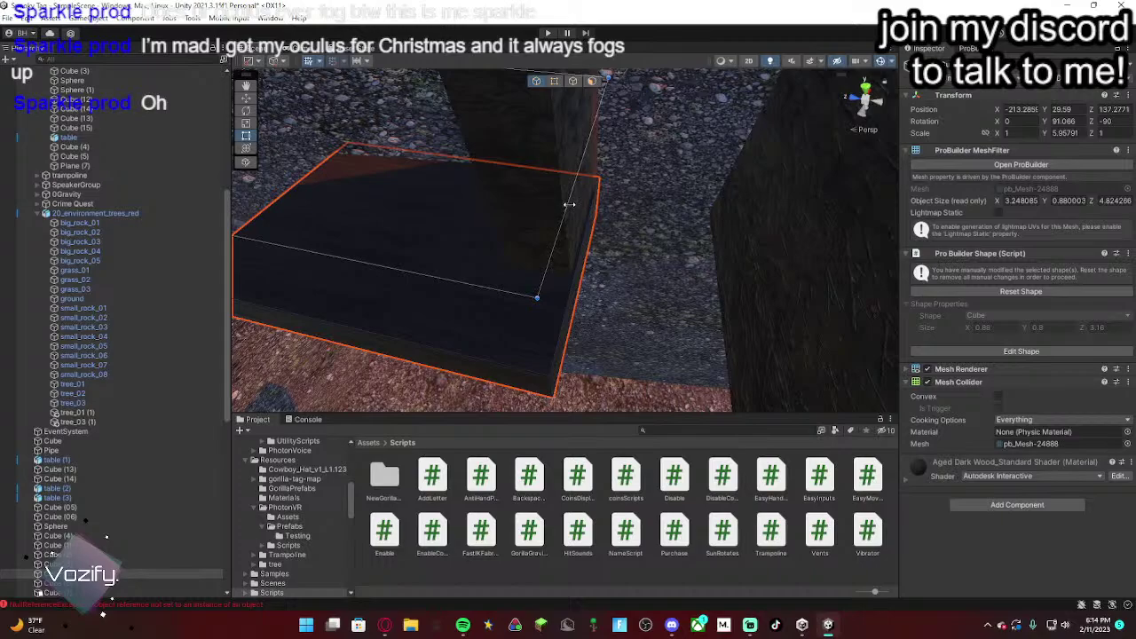
pyautogui.moveTo(569, 204); pyautogui.dragTo(564, 203)
pyautogui.moveTo(562, 202); pyautogui.dragTo(699, 43, button='right')
pyautogui.click(582, 254)
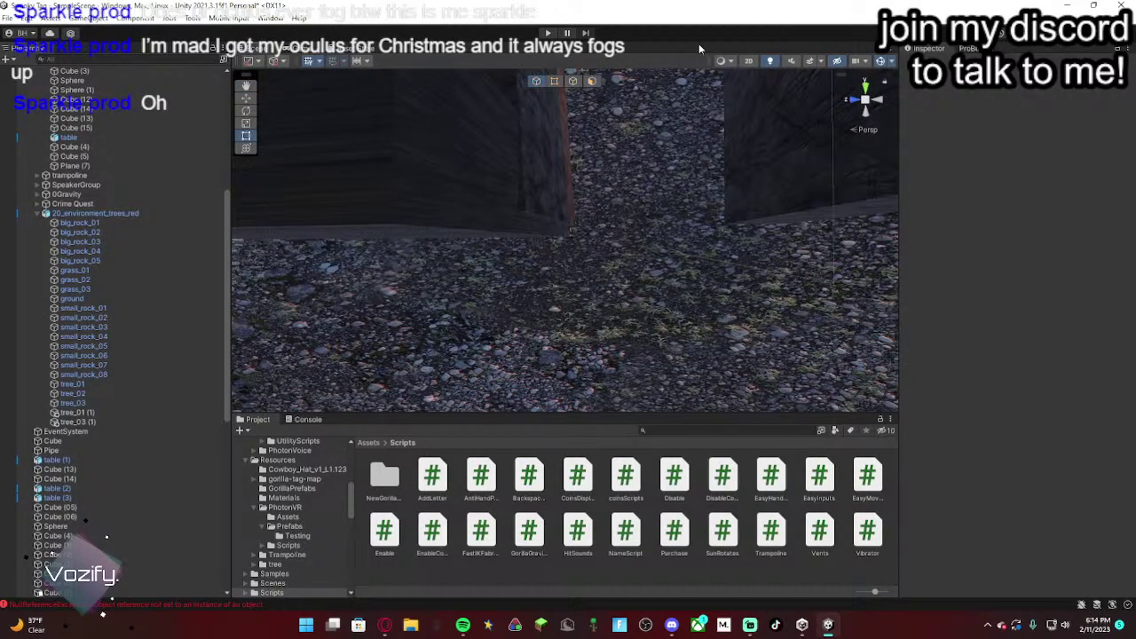
# Step: Lengthen the small block at Y 43.05 on the sunlit wall to a Y scale of about 1.31
pyautogui.moveTo(690, 89); pyautogui.dragTo(707, 238, button='right')
pyautogui.click(697, 258)
pyautogui.moveTo(623, 180); pyautogui.dragTo(587, 180)
pyautogui.moveTo(588, 180); pyautogui.dragTo(509, 183, button='right')
pyautogui.click(546, 219)
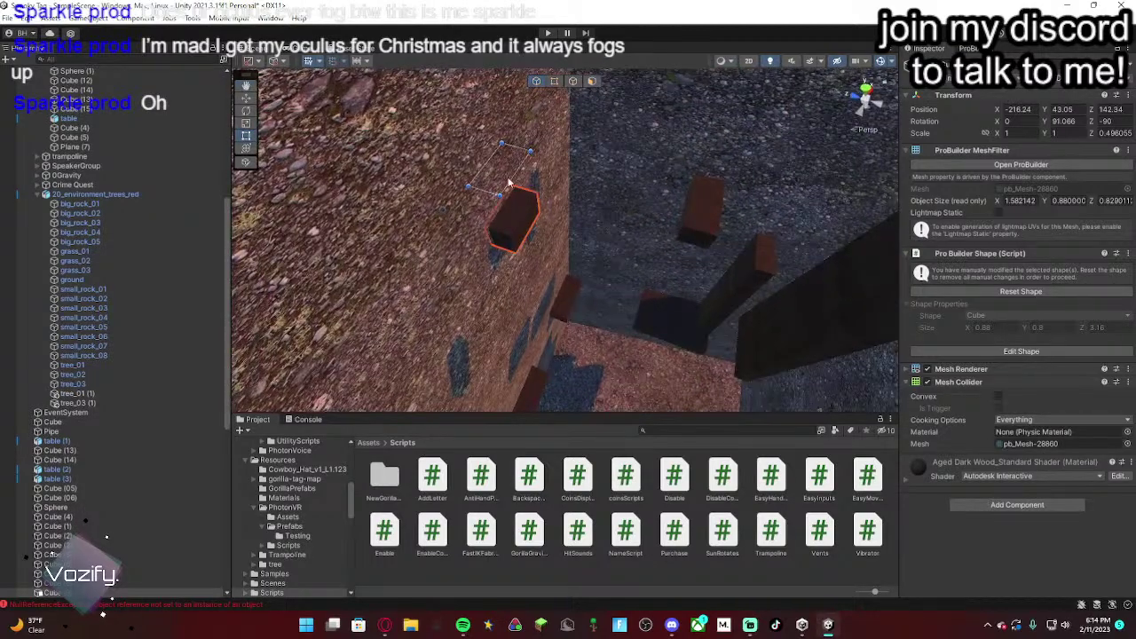
pyautogui.click(512, 182)
pyautogui.click(515, 210)
pyautogui.moveTo(513, 175); pyautogui.dragTo(522, 180)
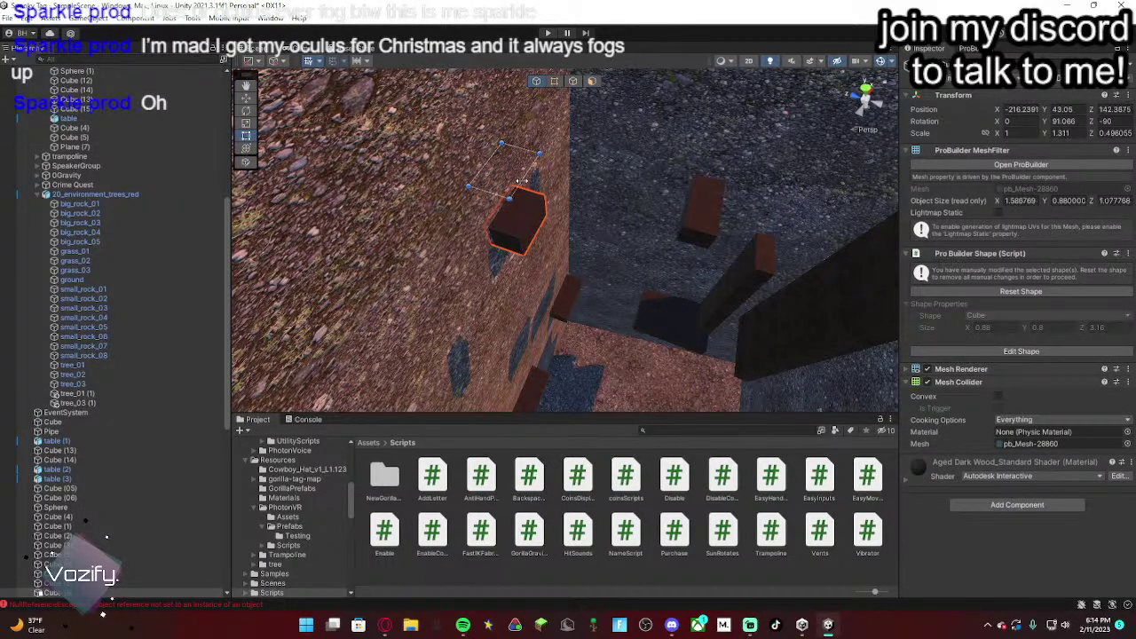
# Step: Widen the next two small blocks along the sunlit wall, at Y 43.87 and Y 45.31
pyautogui.moveTo(522, 180); pyautogui.dragTo(227, 151, button='right')
pyautogui.click(508, 279)
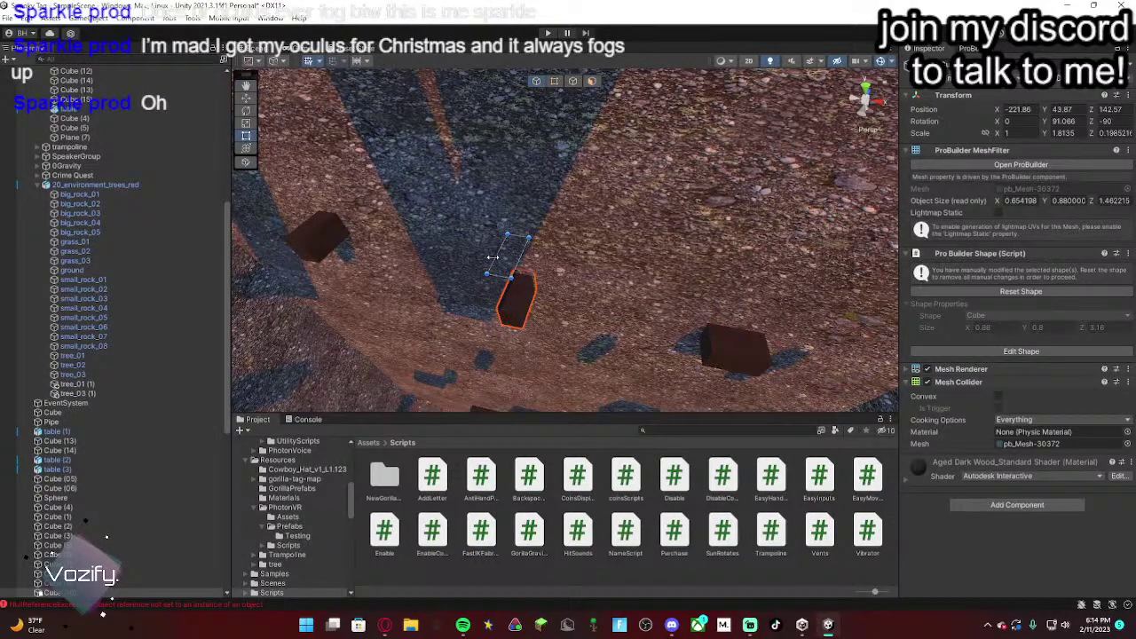
pyautogui.moveTo(492, 257); pyautogui.dragTo(480, 259)
pyautogui.moveTo(480, 259); pyautogui.dragTo(506, 248, button='right')
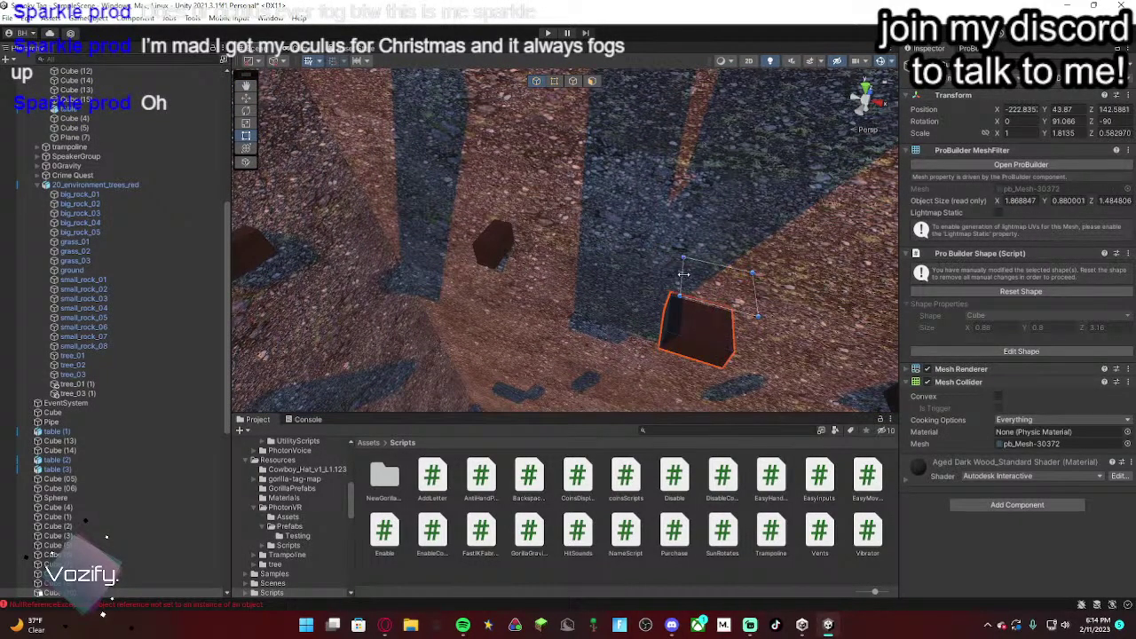
pyautogui.click(497, 236)
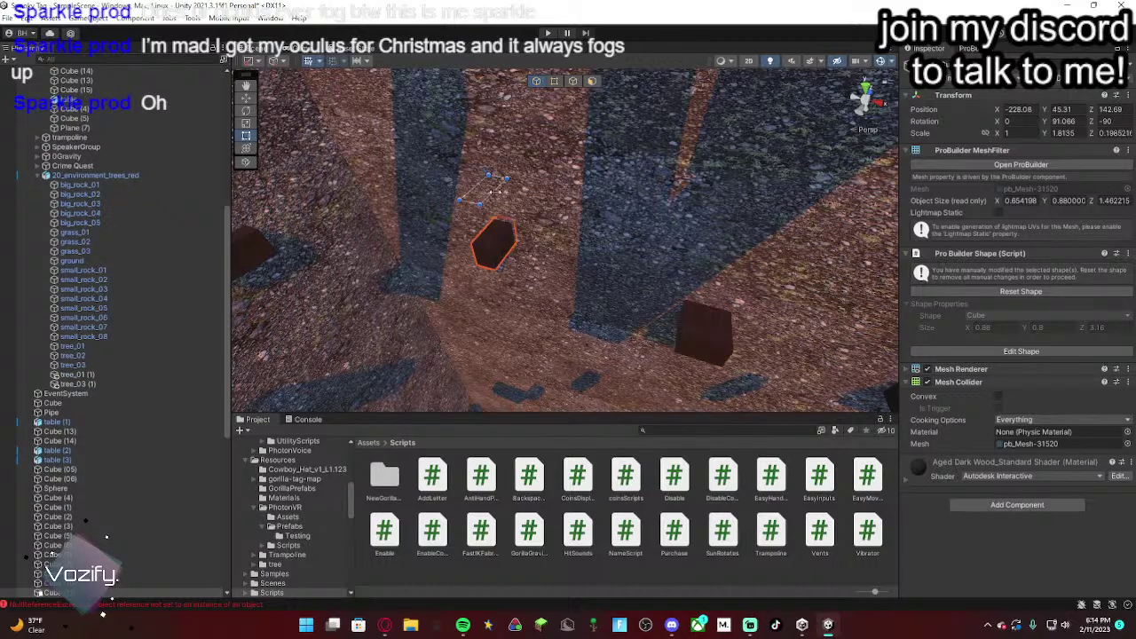
pyautogui.moveTo(495, 192); pyautogui.dragTo(529, 200)
pyautogui.moveTo(528, 207); pyautogui.dragTo(558, 186, button='right')
# Step: Widen the corner block at Y 46.27 to a Z scale of about 0.33 and enlarge the neighbouring block at Y 47.81
pyautogui.click(495, 244)
pyautogui.moveTo(552, 173); pyautogui.dragTo(567, 178)
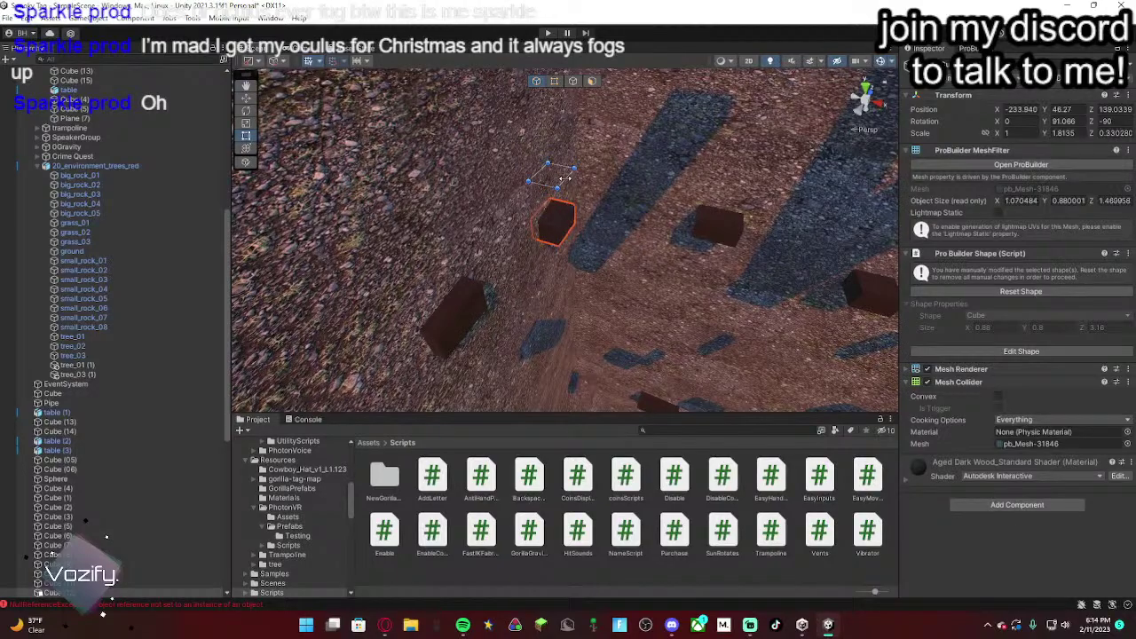
pyautogui.moveTo(565, 185); pyautogui.dragTo(484, 243, button='right')
pyautogui.click(485, 243)
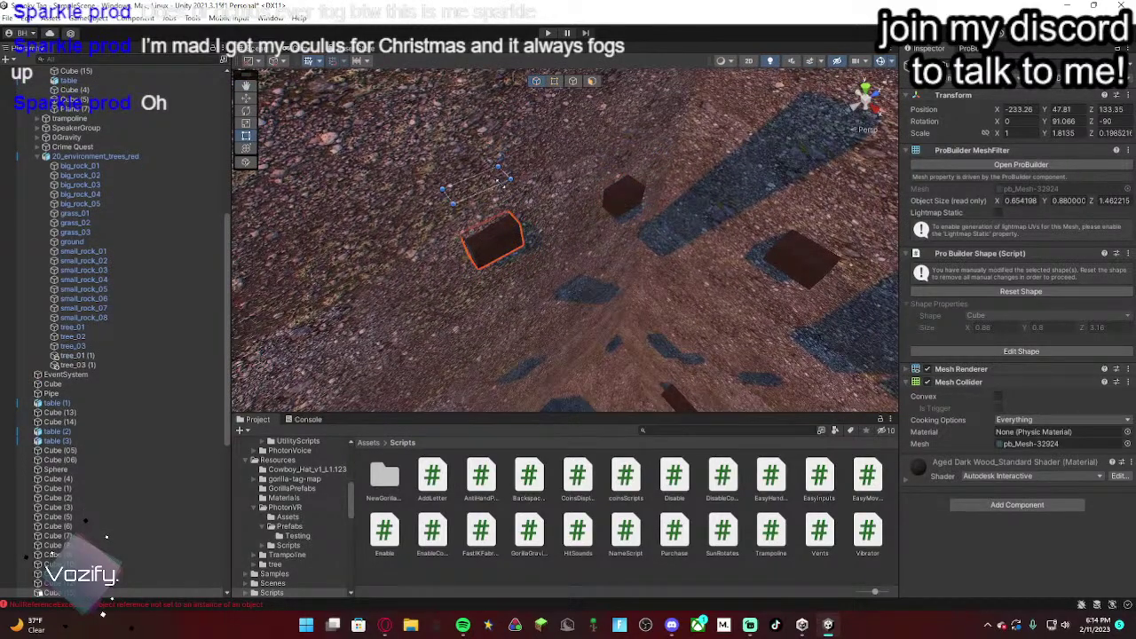
pyautogui.moveTo(500, 184); pyautogui.dragTo(509, 194)
pyautogui.moveTo(508, 197); pyautogui.dragTo(193, 213, button='right')
# Step: Lengthen the shaded wall's blocks to Y scales of about 2.35 at Y 46.86 and 2.06 at Y 47.66
pyautogui.click(533, 259)
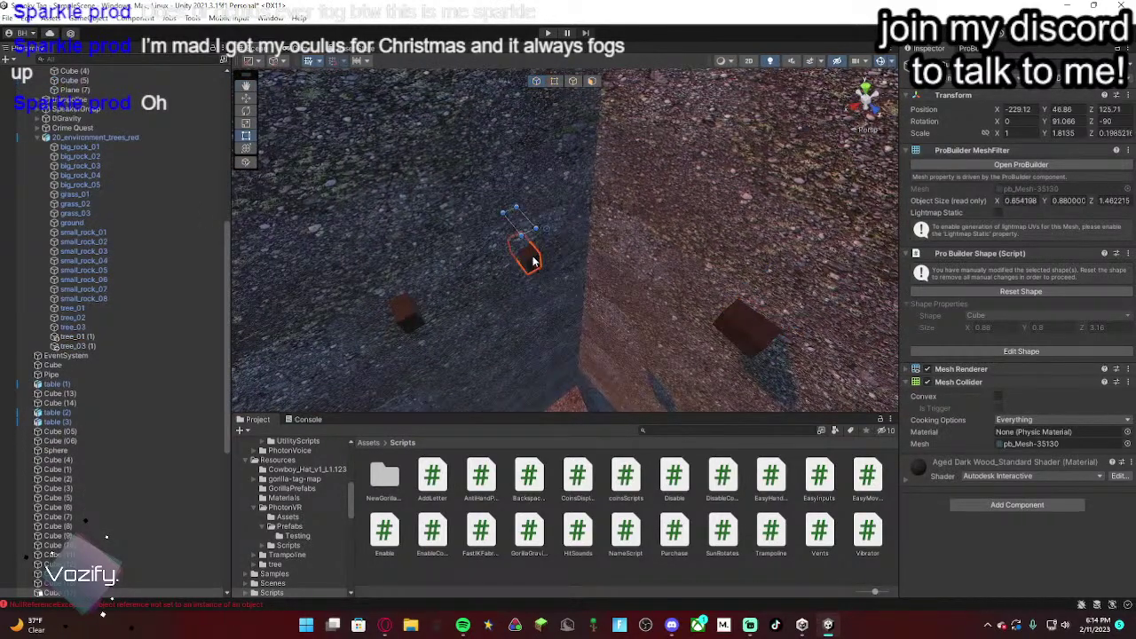
pyautogui.moveTo(533, 235); pyautogui.dragTo(533, 238)
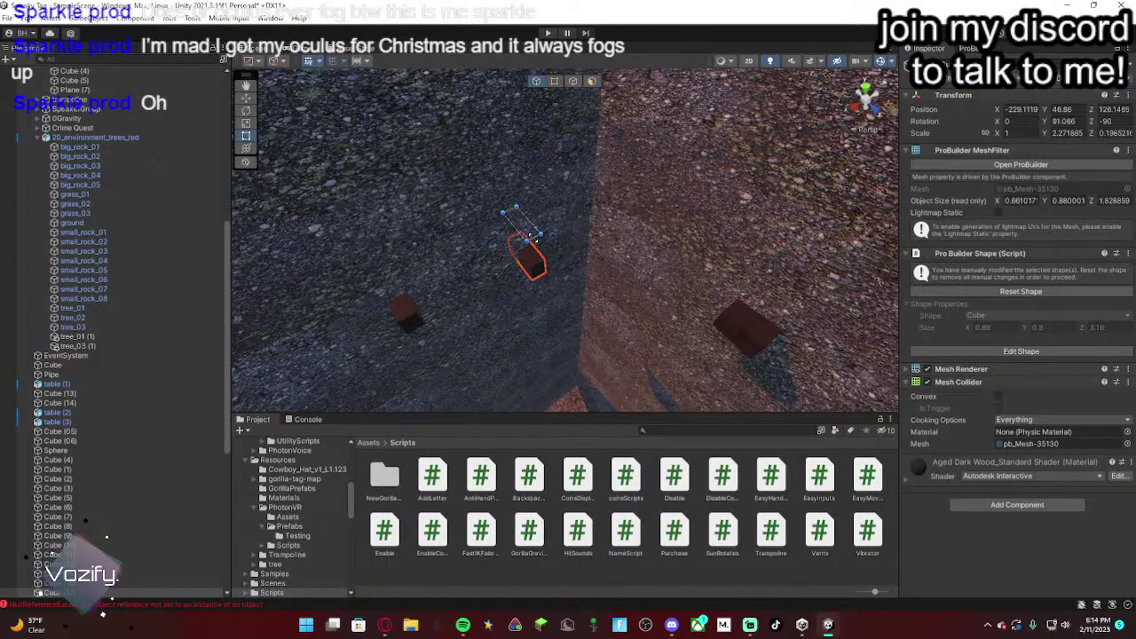
pyautogui.moveTo(548, 250); pyautogui.dragTo(207, 270, button='right')
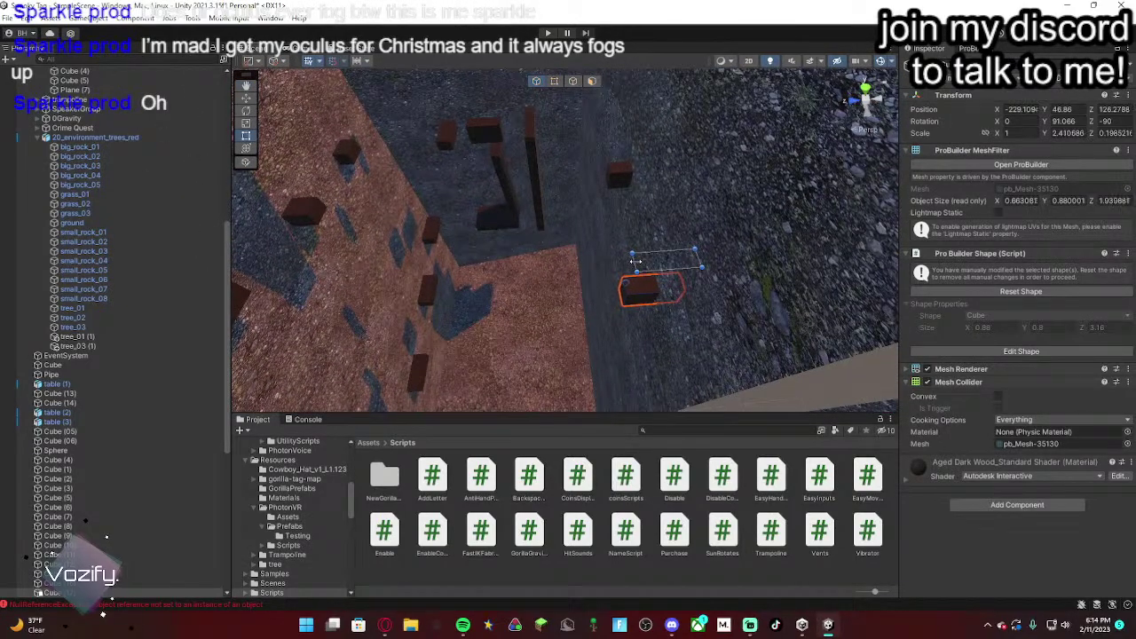
pyautogui.moveTo(618, 197); pyautogui.dragTo(629, 174, button='right')
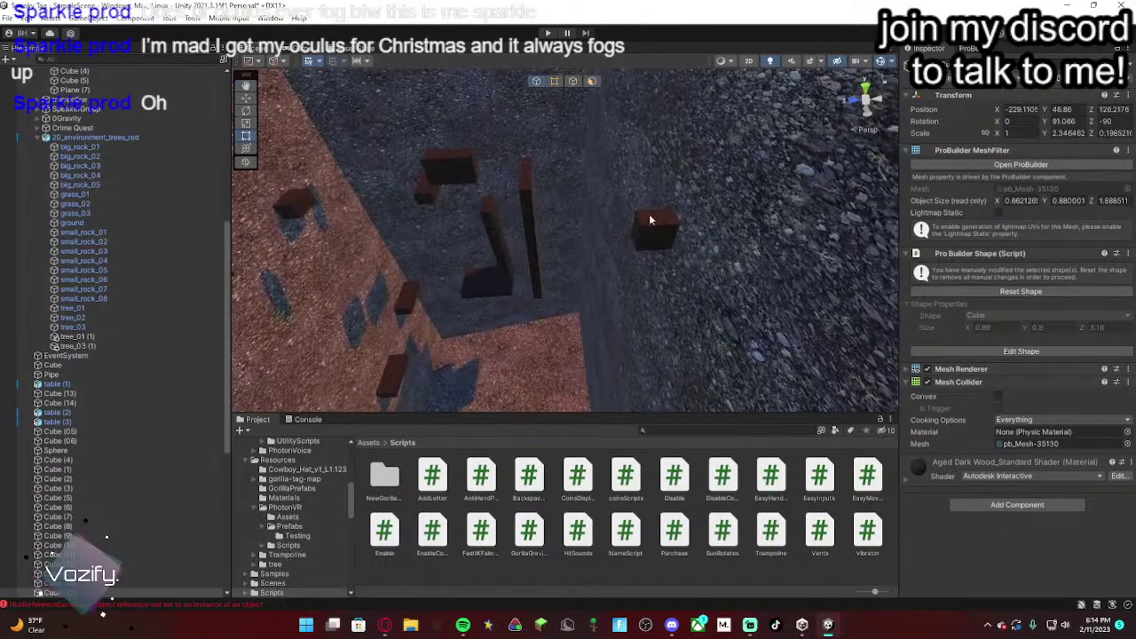
pyautogui.click(649, 217)
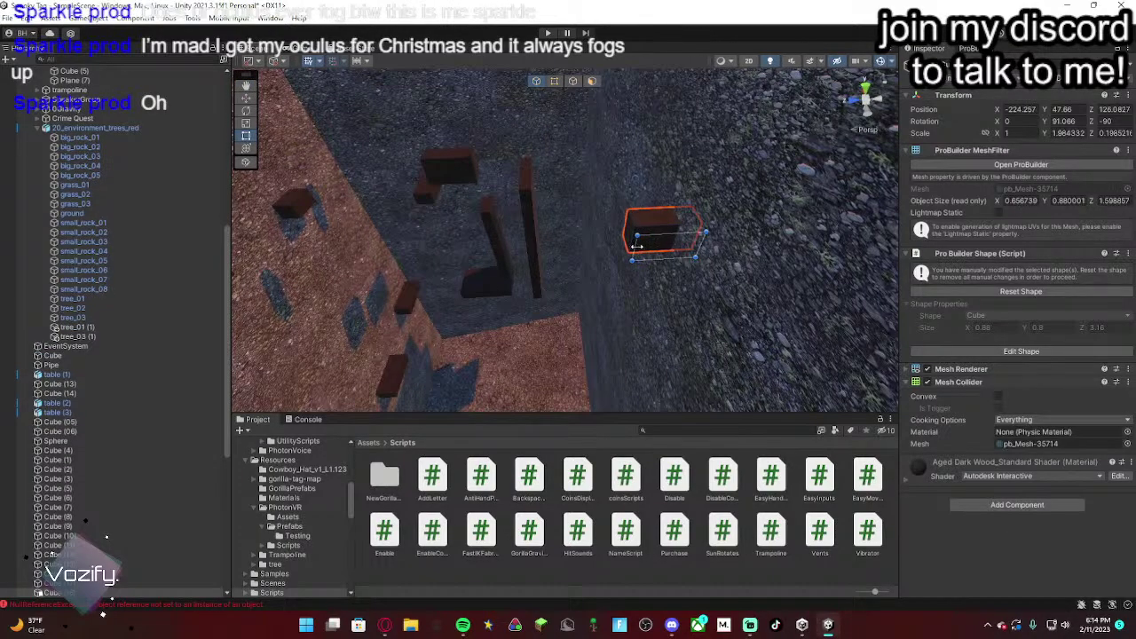
pyautogui.moveTo(637, 247); pyautogui.dragTo(634, 247)
pyautogui.moveTo(634, 244); pyautogui.dragTo(605, 256, button='right')
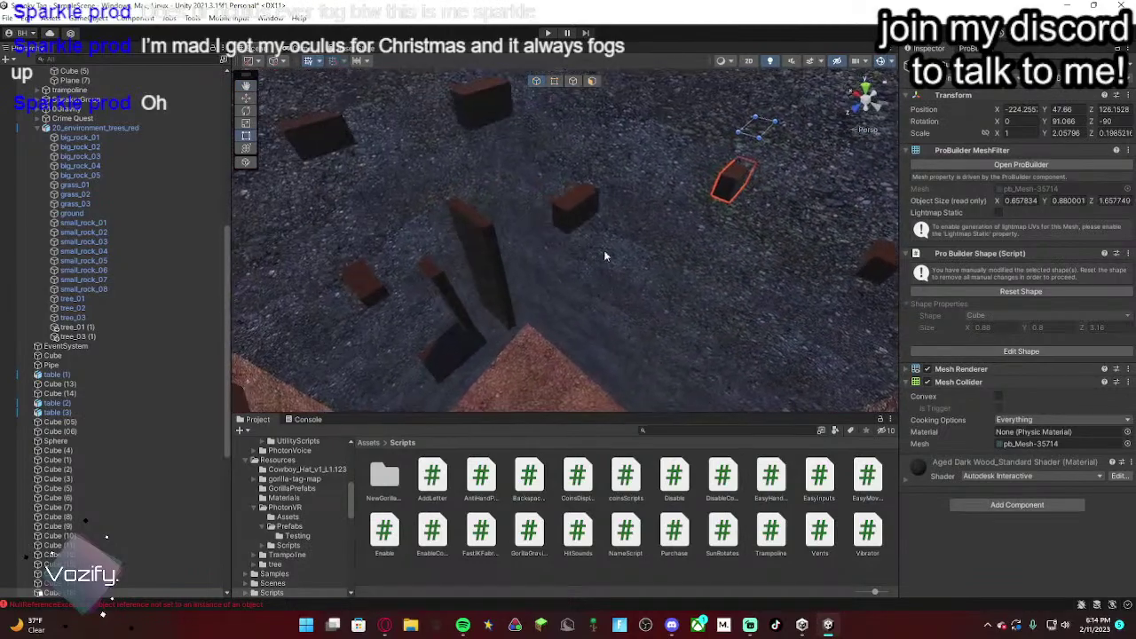
# Step: Widen the block at Y 48.15 to a Z scale of about 0.27 and select the block at Y 50.89 for resizing
pyautogui.click(590, 217)
pyautogui.moveTo(592, 153); pyautogui.dragTo(600, 156)
pyautogui.moveTo(599, 154); pyautogui.dragTo(637, 190, button='right')
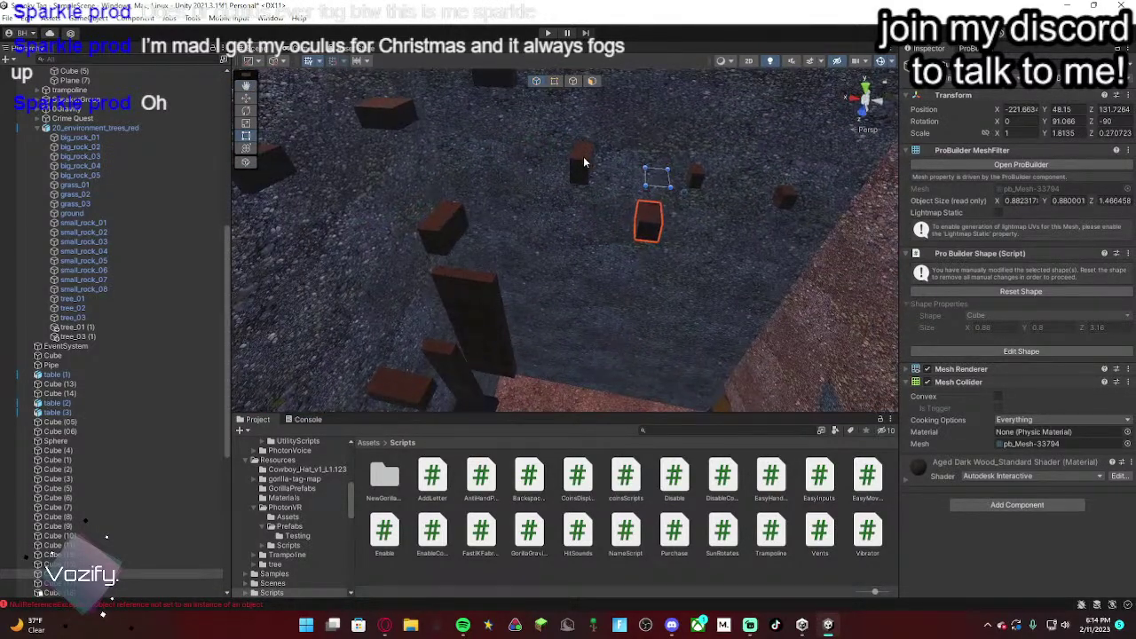
pyautogui.click(583, 158)
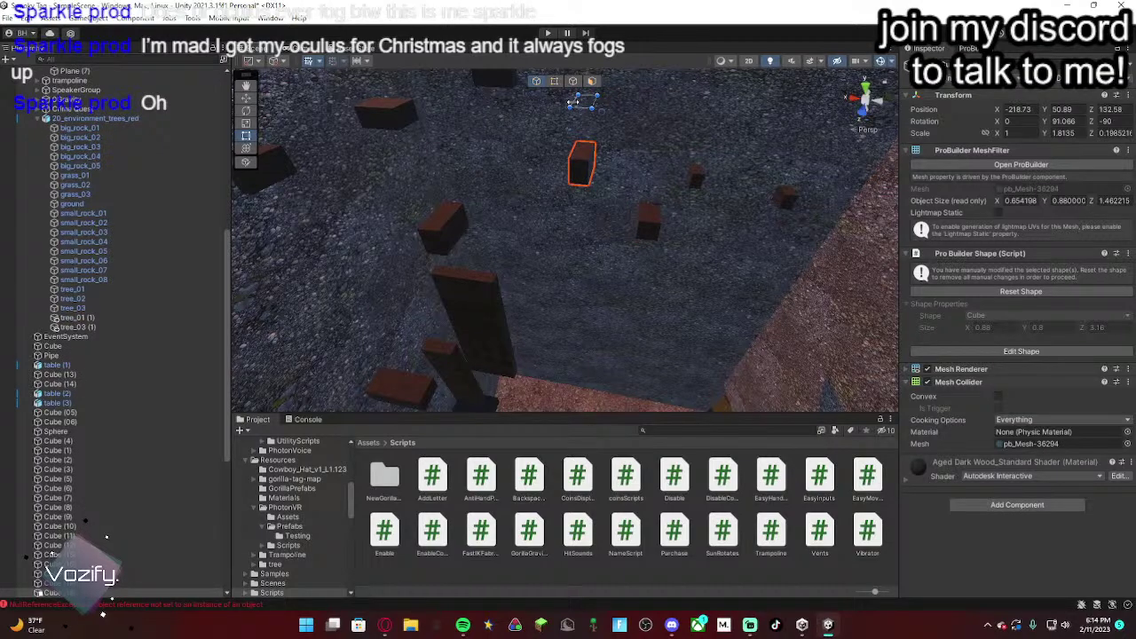
# Step: Adjust the higher blocks at Y 50.07 and Y 51.47, widening the last one to a Z scale of about 0.67
pyautogui.click(417, 163)
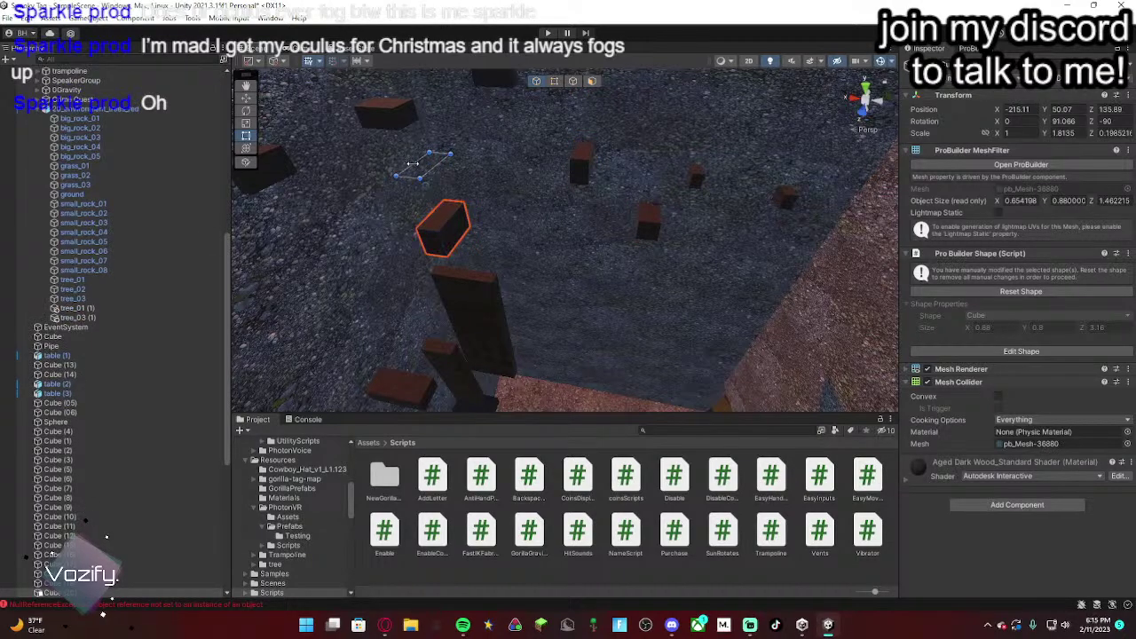
pyautogui.moveTo(413, 163); pyautogui.dragTo(537, 204, button='right')
pyautogui.click(537, 206)
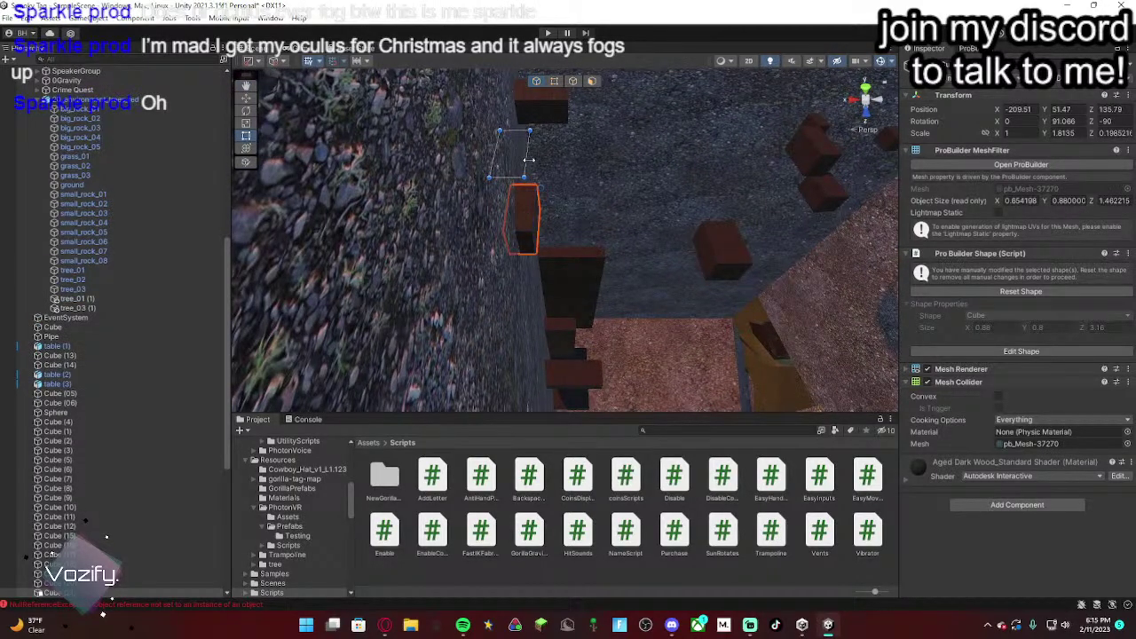
pyautogui.moveTo(530, 158); pyautogui.dragTo(662, 174, button='right')
pyautogui.click(592, 243)
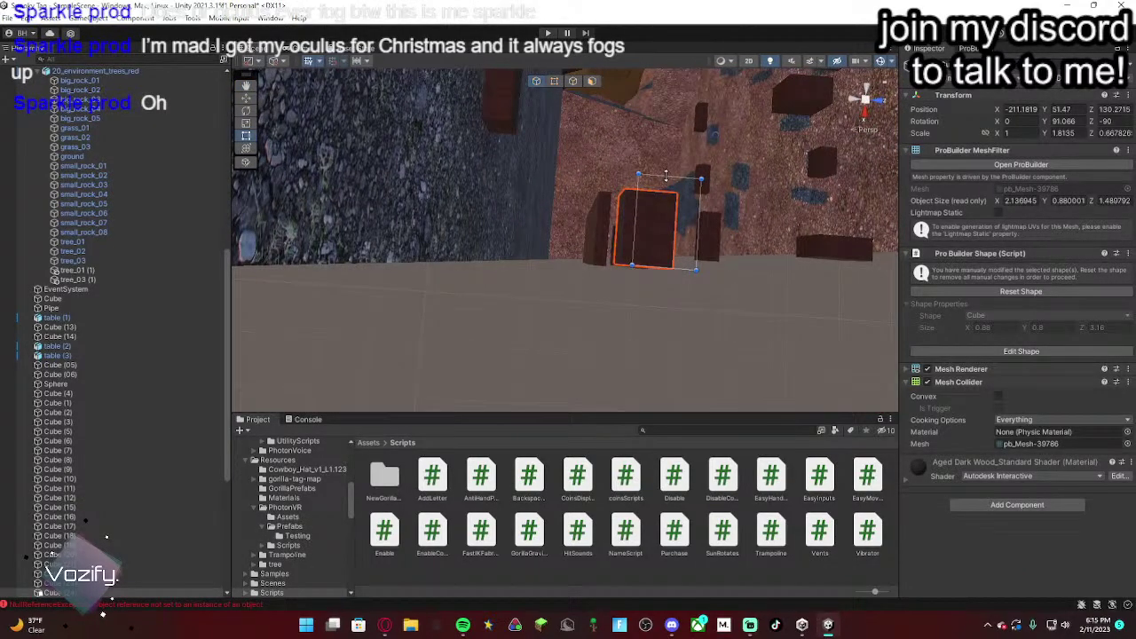
pyautogui.moveTo(647, 258); pyautogui.dragTo(962, 364, button='right')
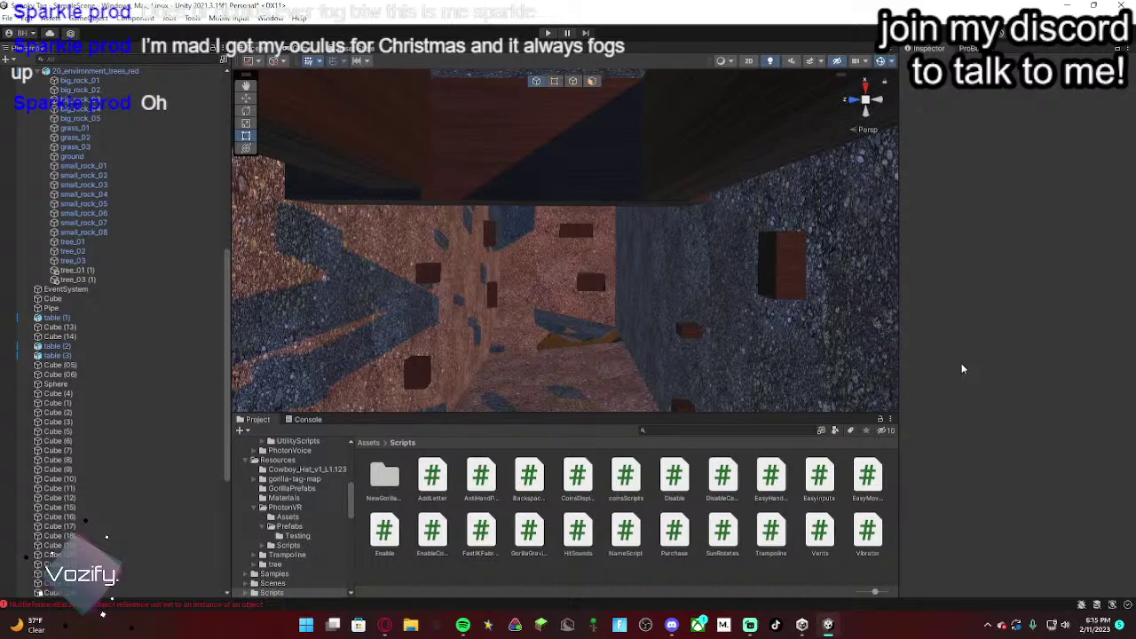
pyautogui.moveTo(683, 253); pyautogui.dragTo(578, 126, button='right')
pyautogui.press('s')
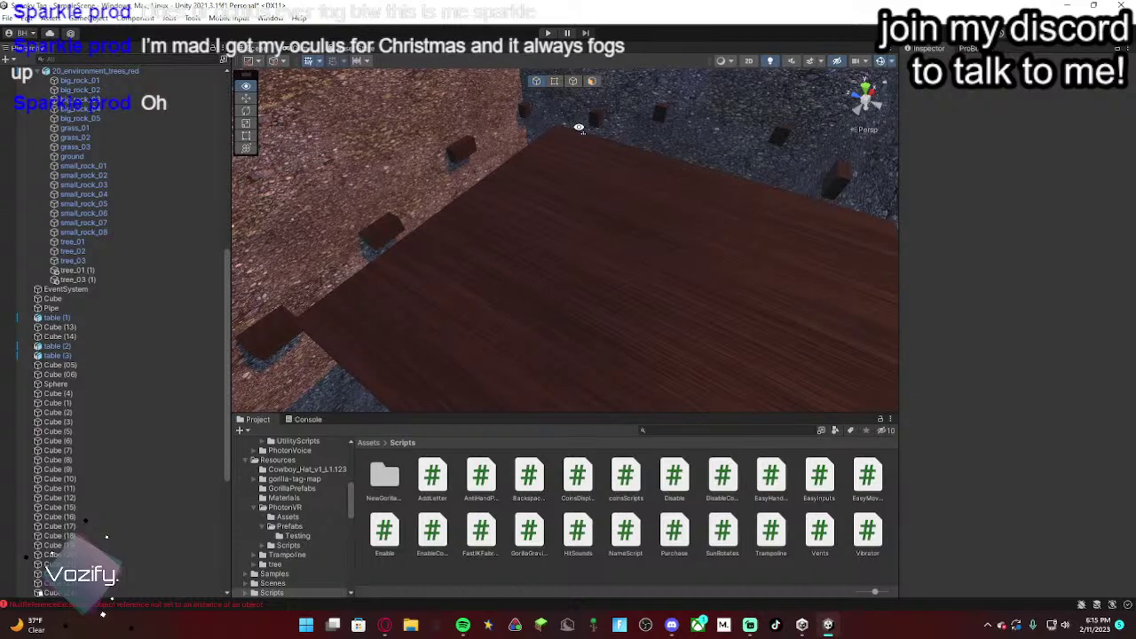
# Step: Select the cowboy-hat display stand's glass case, base, head and both buttons, and duplicate them
pyautogui.moveTo(579, 127); pyautogui.dragTo(583, 131, button='right')
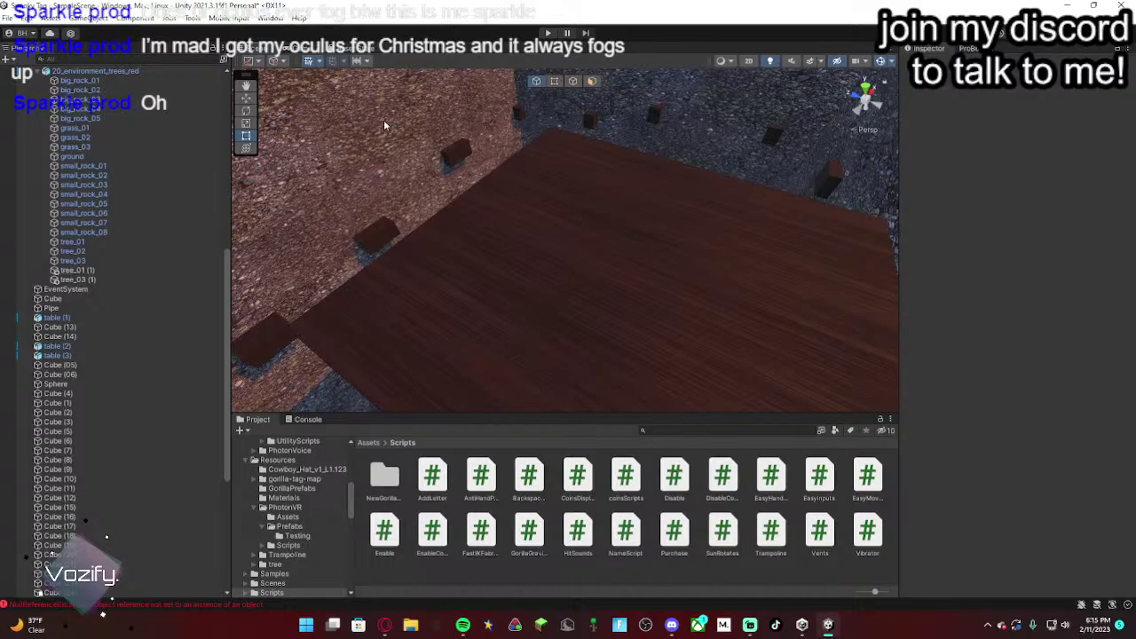
pyautogui.moveTo(384, 125); pyautogui.dragTo(635, 202, button='right')
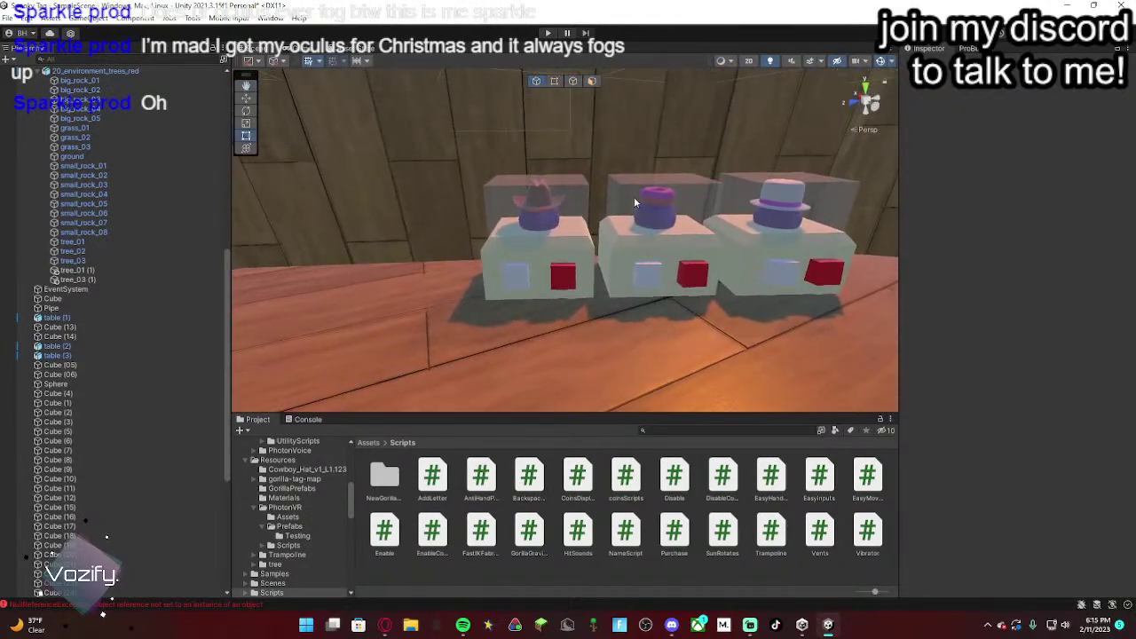
pyautogui.click(575, 222)
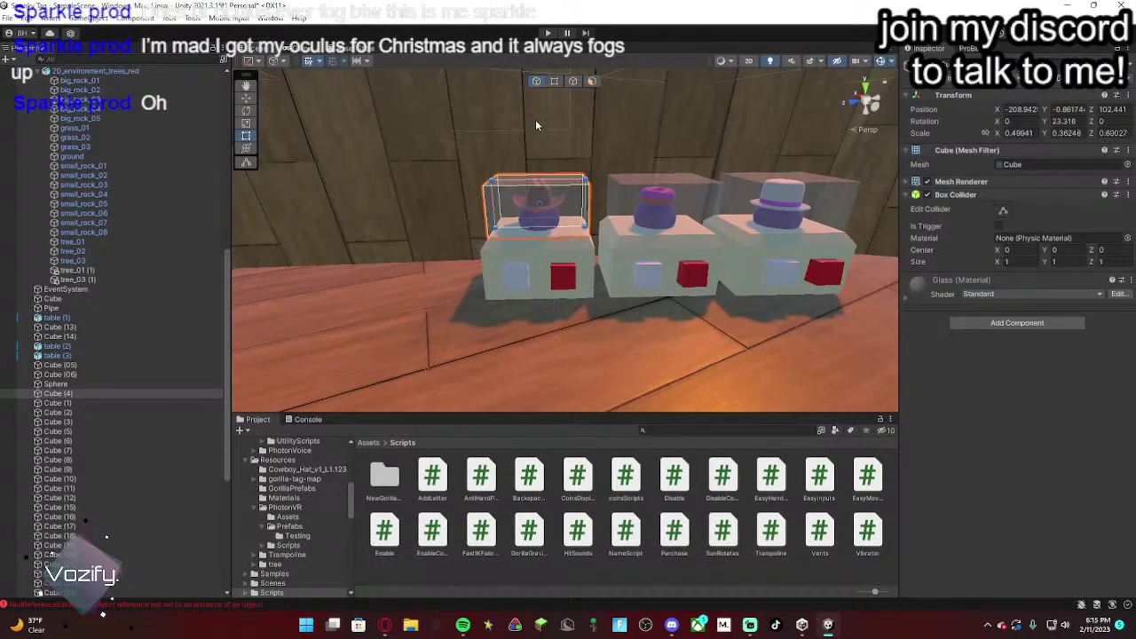
pyautogui.click(540, 225)
pyautogui.click(556, 240)
pyautogui.moveTo(557, 241); pyautogui.dragTo(622, 134, button='right')
pyautogui.scroll(3, 533, 80)
pyautogui.press('s')
pyautogui.scroll(-10, 510, 127)
pyautogui.keyDown('shift'); pyautogui.click(656, 222); pyautogui.keyUp('shift')
pyautogui.press('s')
pyautogui.keyDown('shift'); pyautogui.click(638, 238); pyautogui.keyUp('shift')
pyautogui.keyDown('shift'); pyautogui.click(641, 239); pyautogui.keyUp('shift')
pyautogui.keyDown('shift'); pyautogui.click(596, 252); pyautogui.keyUp('shift')
pyautogui.hotkey('ctrl', 'd')
# Step: Move the duplicated display stand up and over the large wooden platform between the rock walls
pyautogui.press('s')
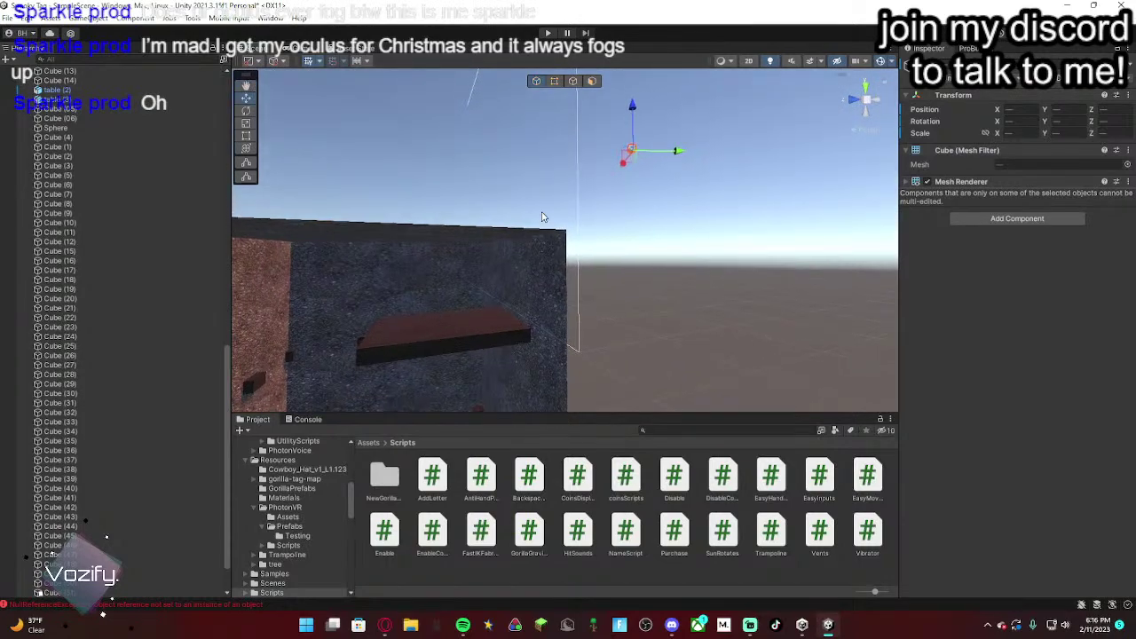
pyautogui.moveTo(634, 197); pyautogui.dragTo(634, 235)
pyautogui.moveTo(629, 235); pyautogui.dragTo(641, 258, button='right')
pyautogui.moveTo(494, 269); pyautogui.dragTo(414, 162, button='right')
pyautogui.moveTo(430, 164); pyautogui.dragTo(626, 257)
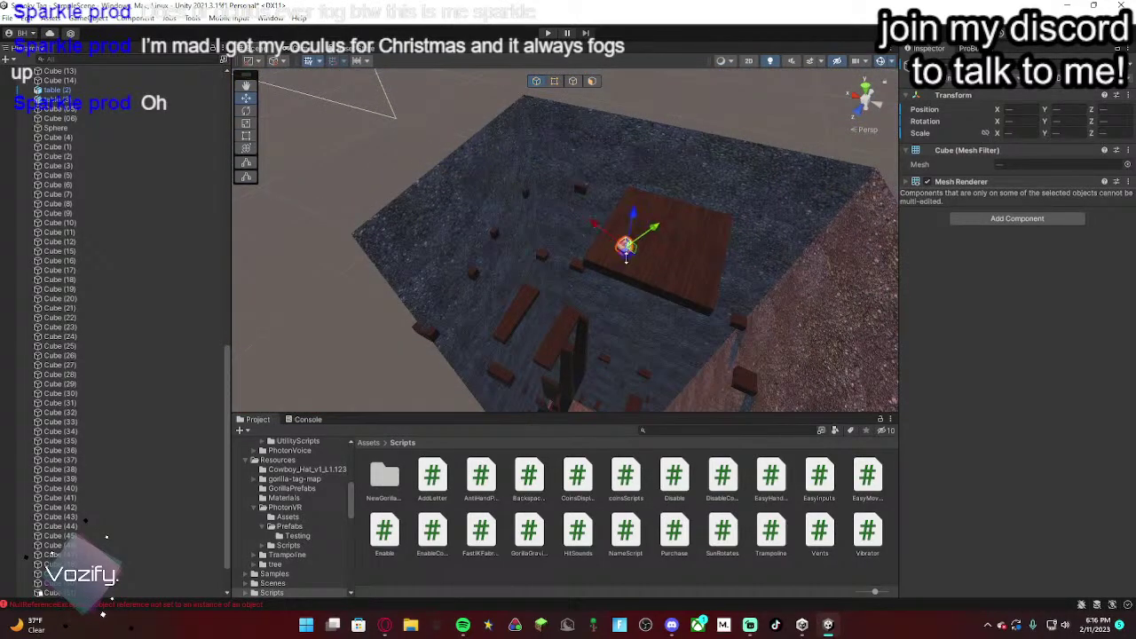
# Step: Bring the duplicated stand down onto the wooden platform's surface near its corner
pyautogui.press('w')
pyautogui.moveTo(668, 291); pyautogui.dragTo(488, 240, button='right')
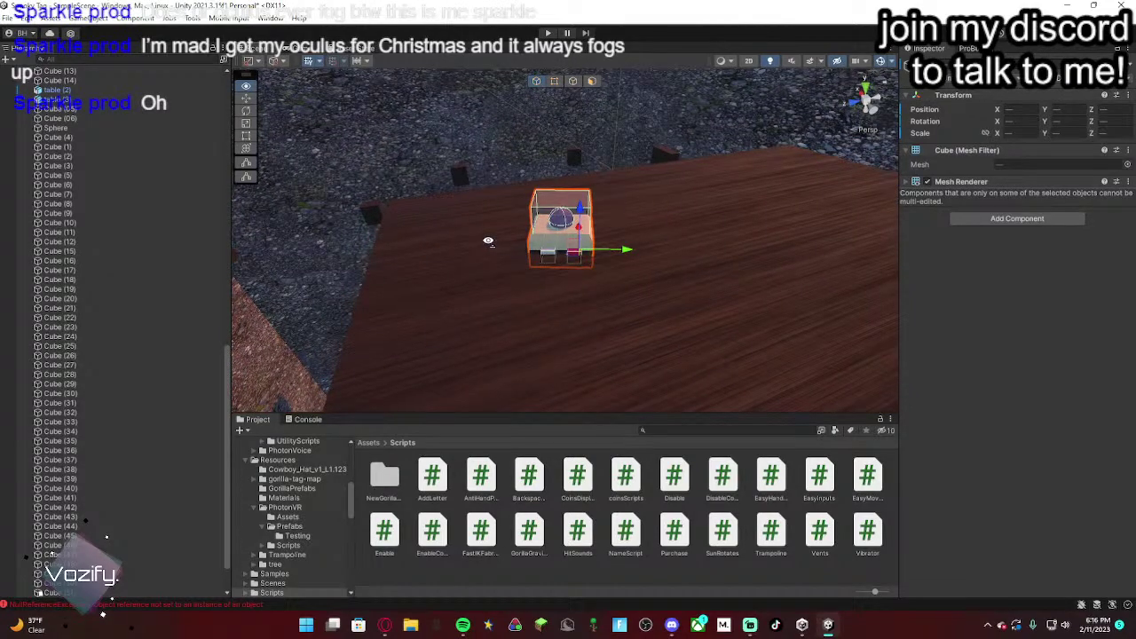
pyautogui.moveTo(488, 240); pyautogui.dragTo(533, 258, button='right')
pyautogui.moveTo(707, 213); pyautogui.dragTo(471, 320)
pyautogui.moveTo(541, 308); pyautogui.dragTo(489, 317, button='right')
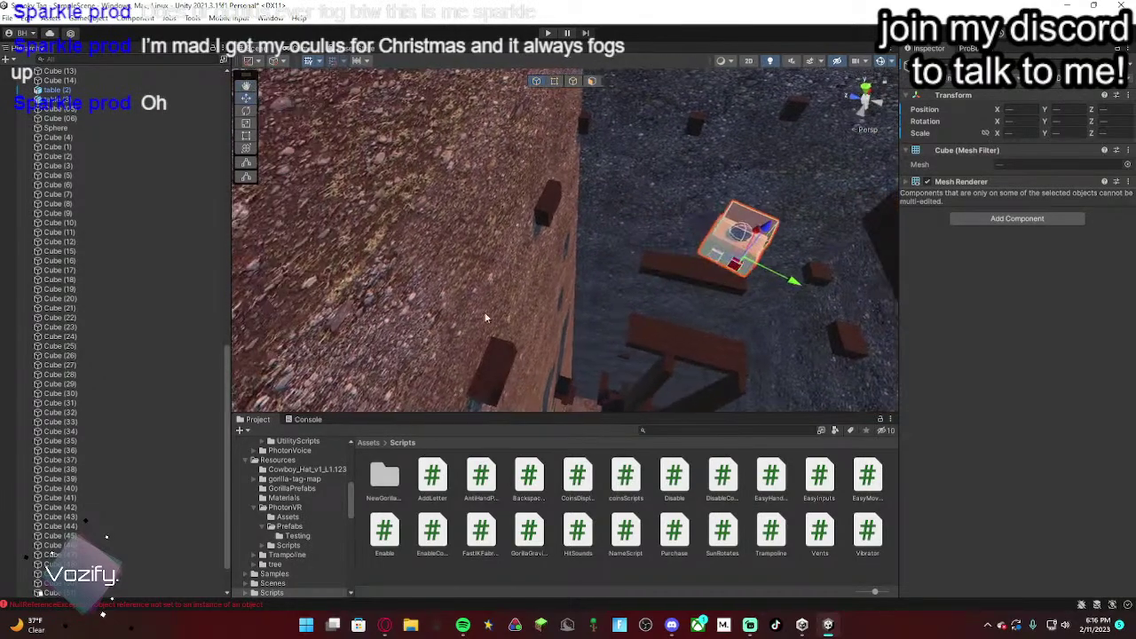
pyautogui.moveTo(740, 264); pyautogui.dragTo(859, 216)
pyautogui.moveTo(858, 216); pyautogui.dragTo(548, 224, button='right')
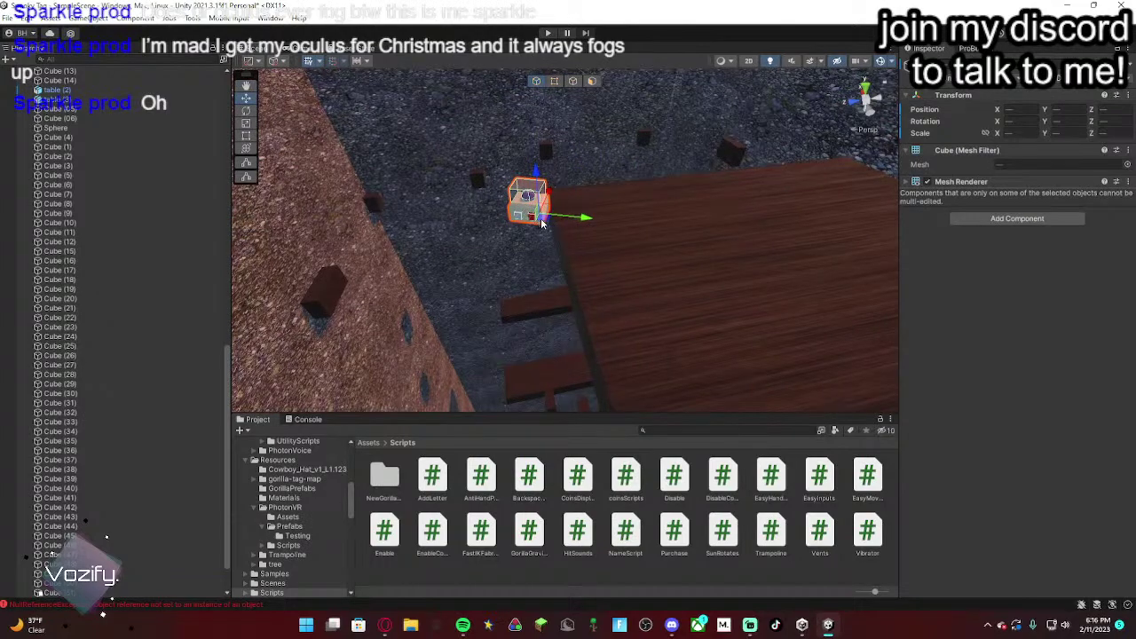
pyautogui.moveTo(543, 223); pyautogui.dragTo(609, 180)
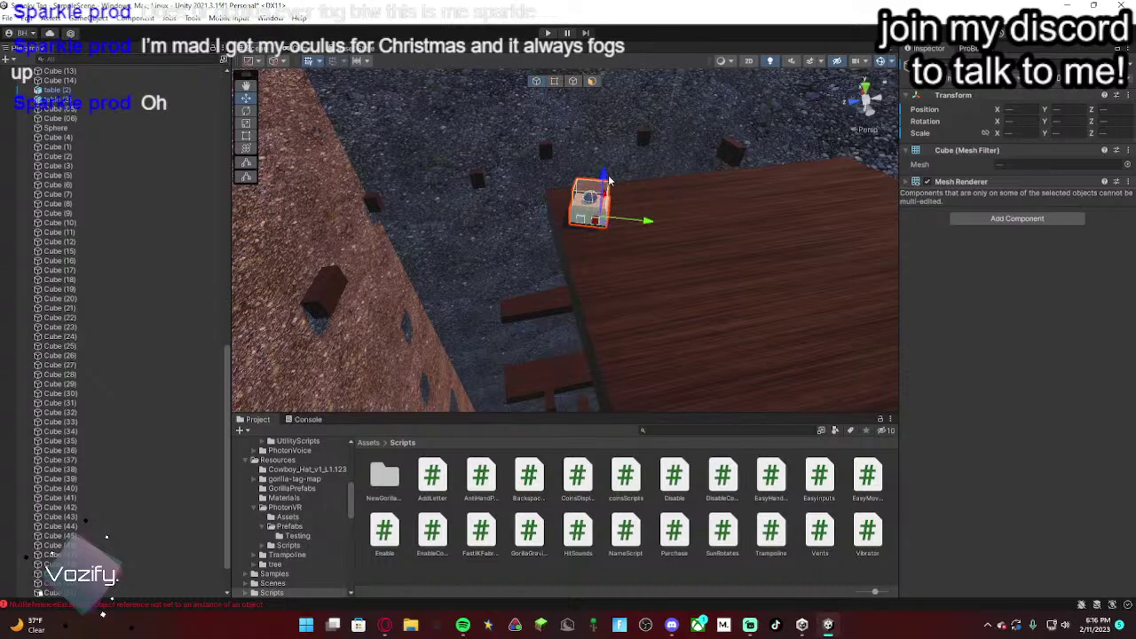
pyautogui.click(247, 111)
pyautogui.moveTo(622, 246); pyautogui.dragTo(679, 233)
pyautogui.hotkey('ctrl', 'z')
pyautogui.moveTo(588, 229); pyautogui.dragTo(608, 264, button='right')
pyautogui.keyDown('alt'); pyautogui.moveTo(608, 264); pyautogui.dragTo(914, 125); pyautogui.keyUp('alt')
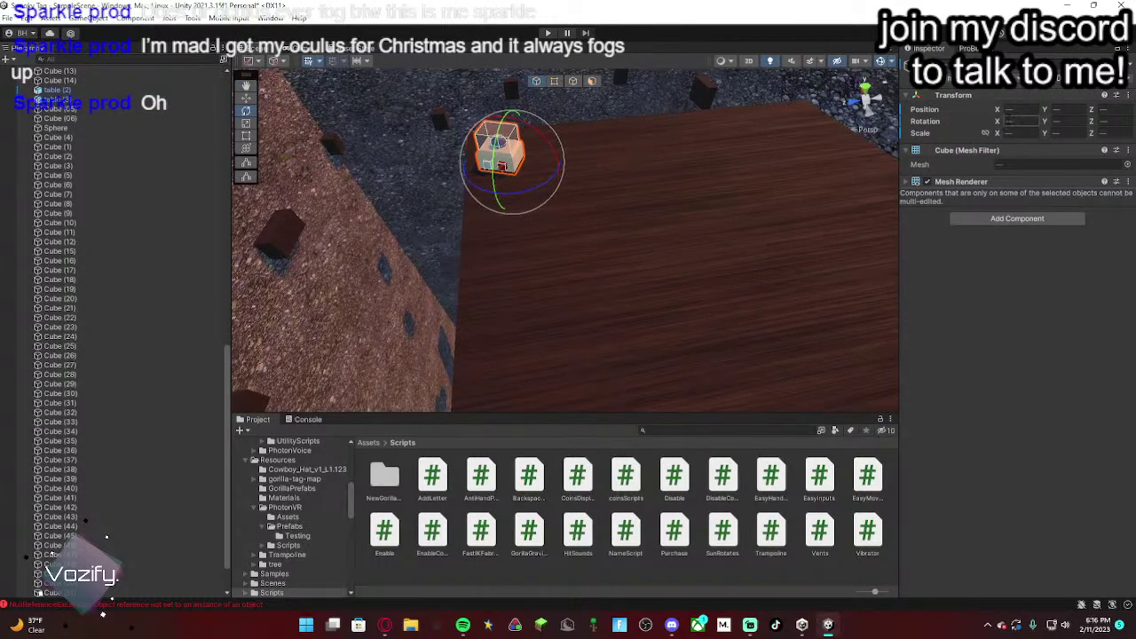
pyautogui.moveTo(998, 122); pyautogui.dragTo(1017, 124)
pyautogui.hotkey('ctrl', 'z')
pyautogui.write('90')
pyautogui.press('BackSpace')
pyautogui.press('BackSpace')
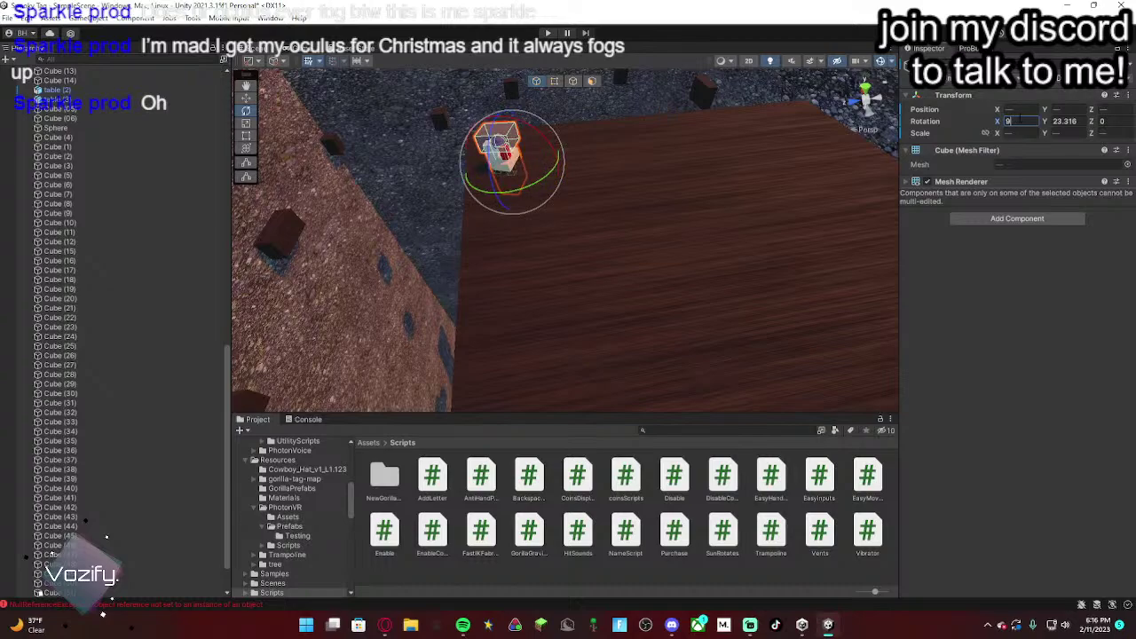
pyautogui.hotkey('ctrl', 'z')
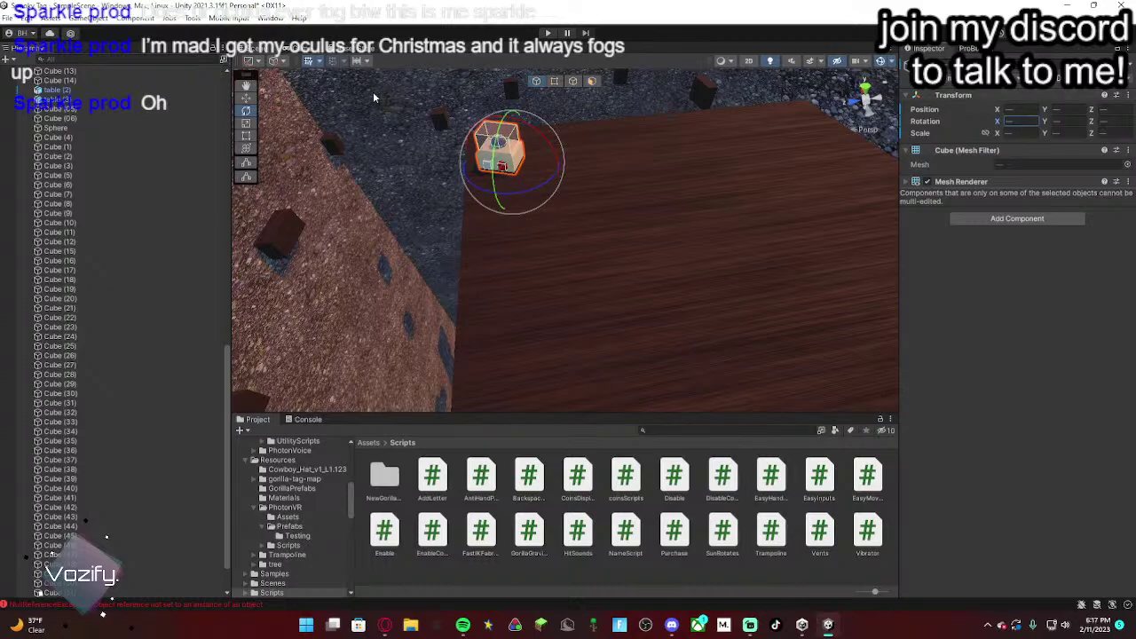
# Step: Reposition the duplicated stand at the wooden platform's corner and select its glass case
pyautogui.click(245, 99)
pyautogui.moveTo(314, 112); pyautogui.dragTo(373, 222, button='right')
pyautogui.moveTo(604, 187); pyautogui.dragTo(452, 222)
pyautogui.press('f')
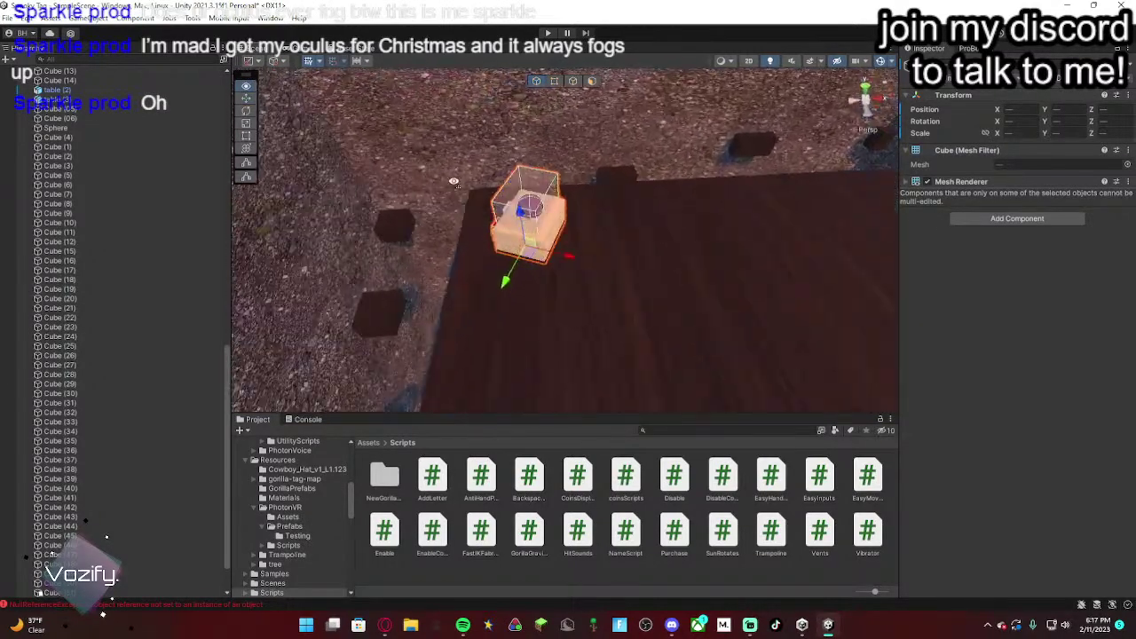
pyautogui.click(527, 187)
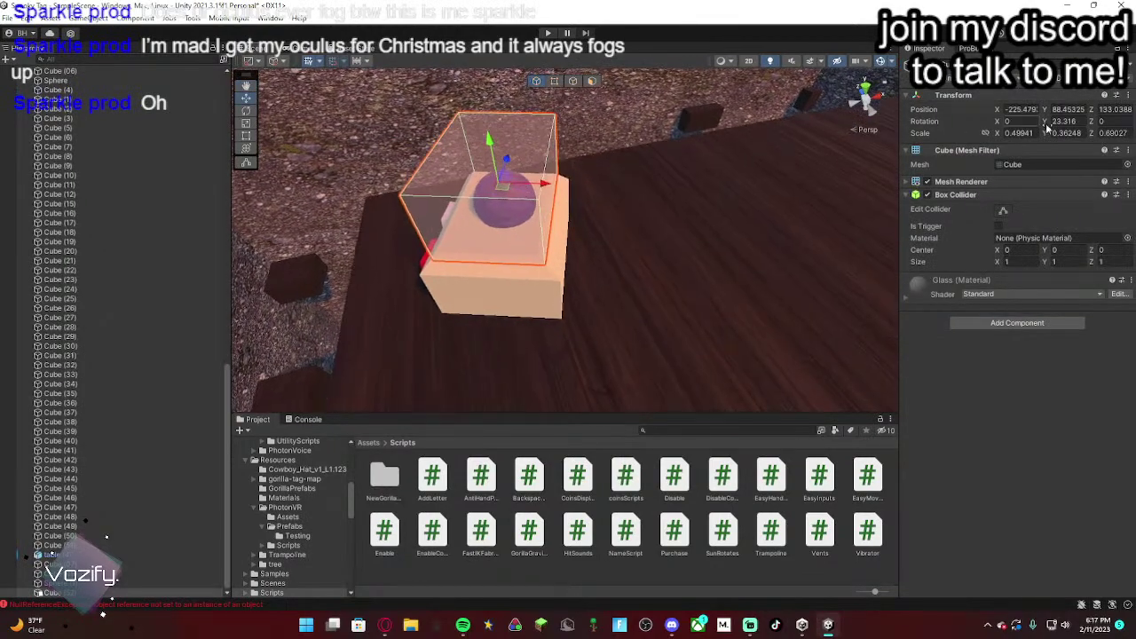
pyautogui.write('90')
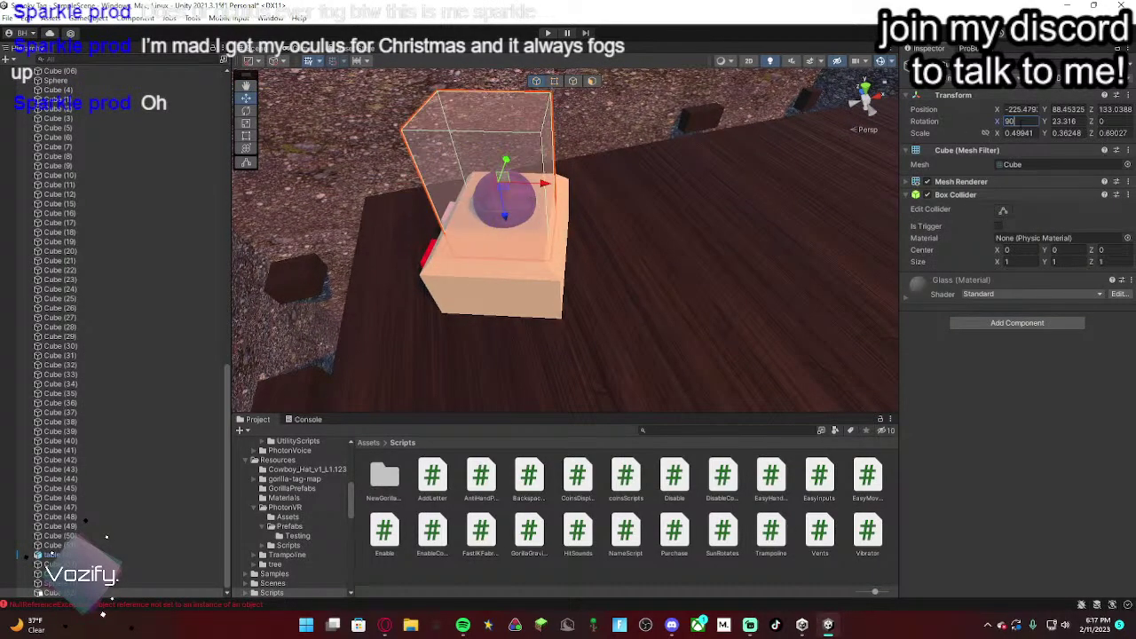
pyautogui.press('BackSpace')
pyautogui.press('BackSpace')
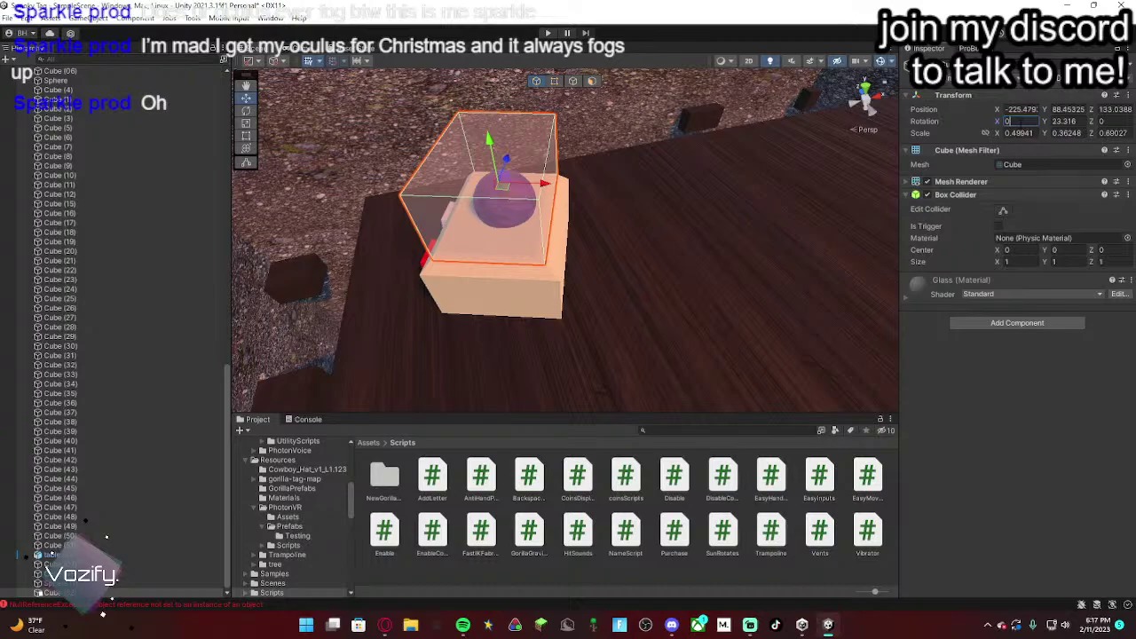
pyautogui.write('90')
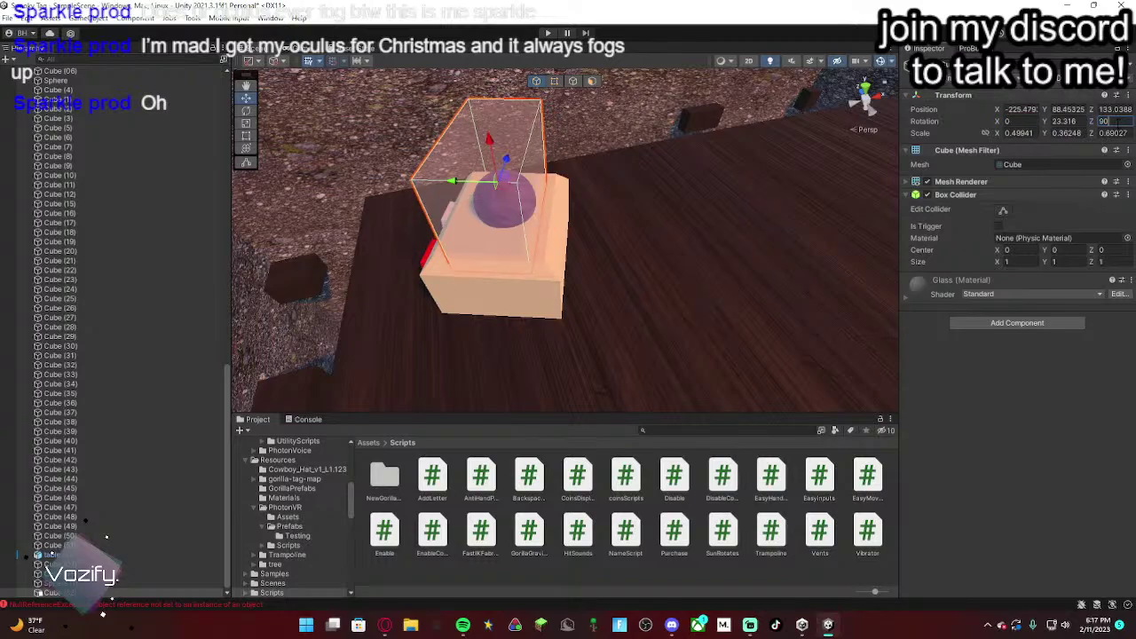
pyautogui.write('0')
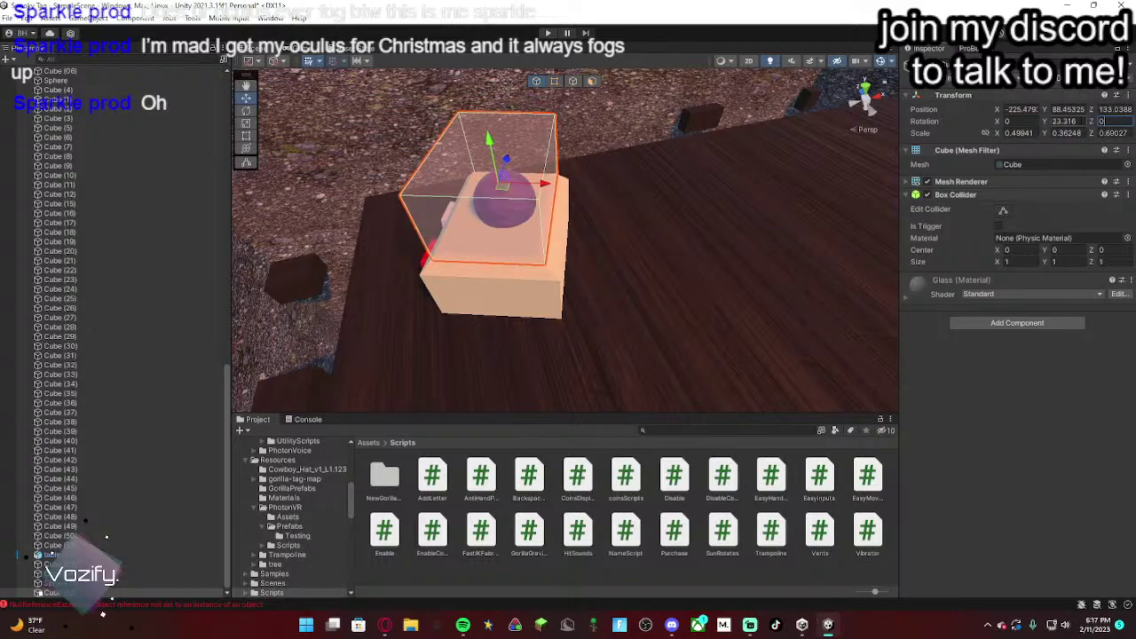
# Step: Set the duplicated glass case's Y rotation to 90
pyautogui.write('20')
pyautogui.press('BackSpace')
pyautogui.press('BackSpace')
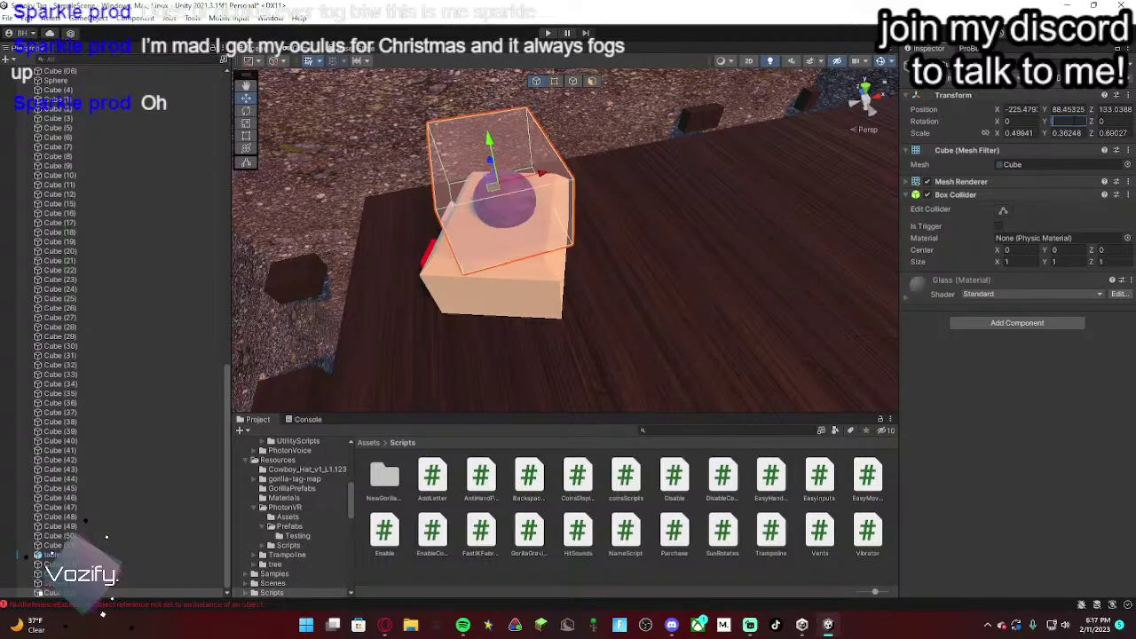
pyautogui.write('090')
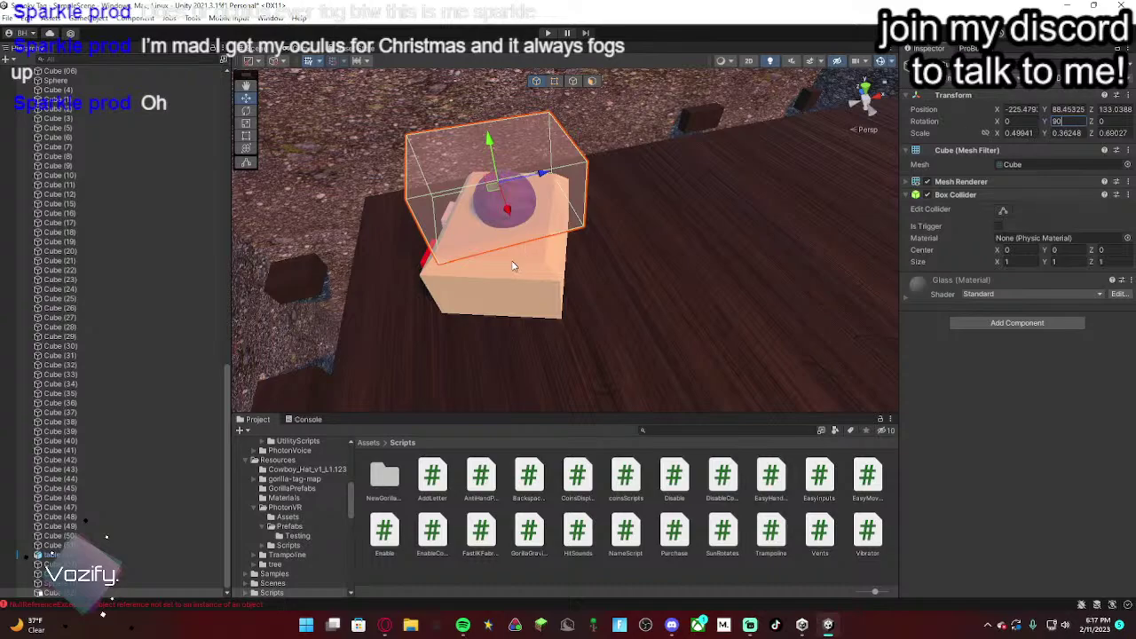
pyautogui.click(523, 276)
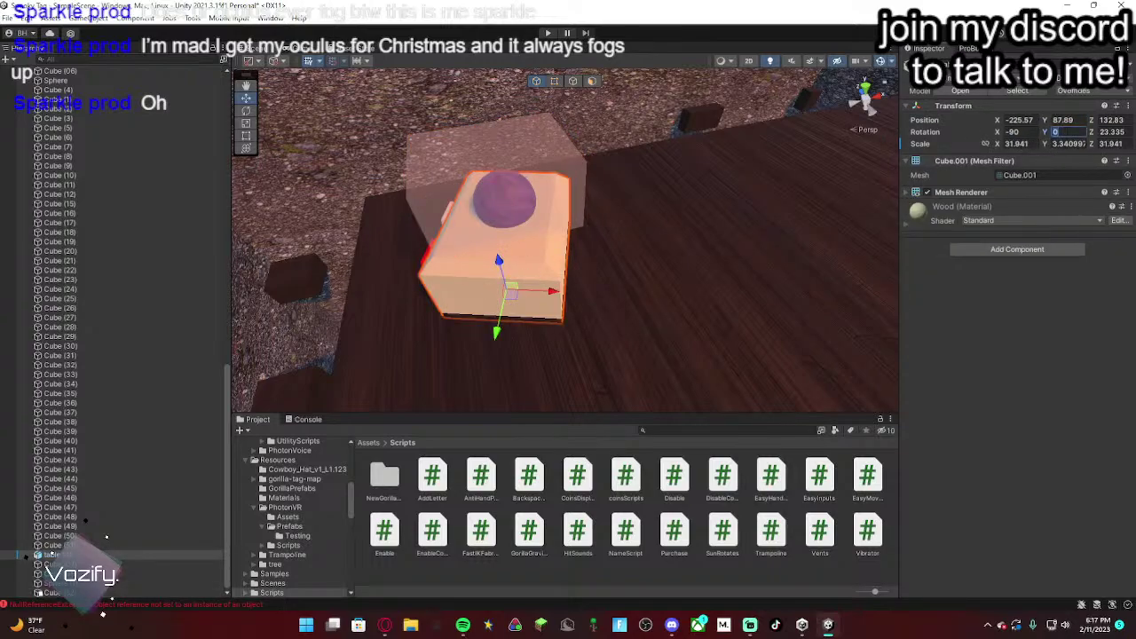
pyautogui.write('90')
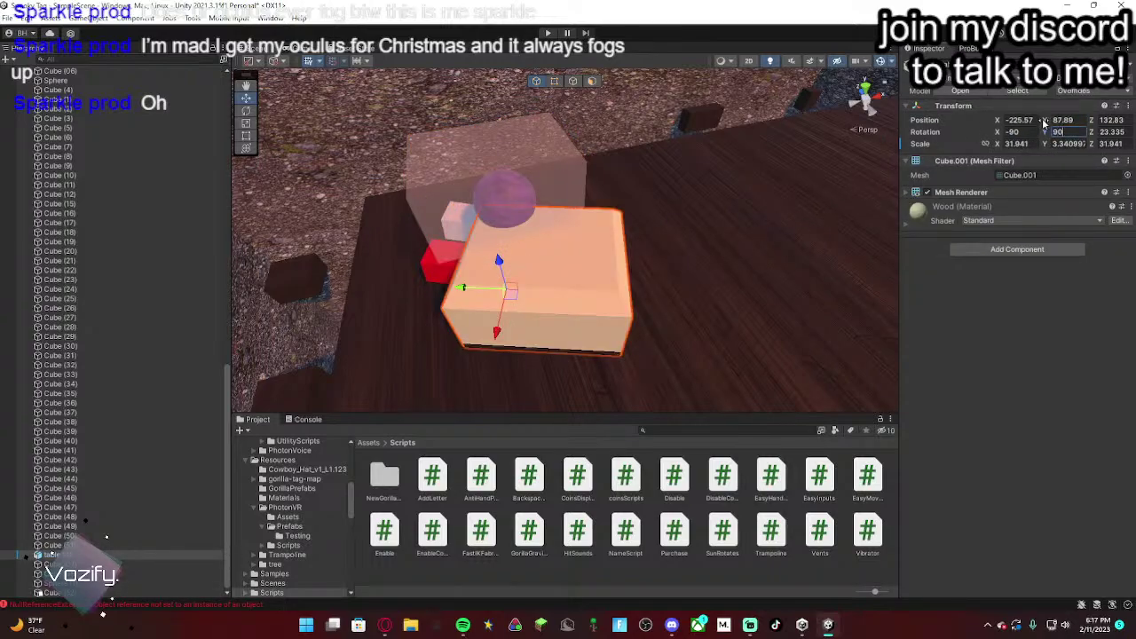
pyautogui.write('0')
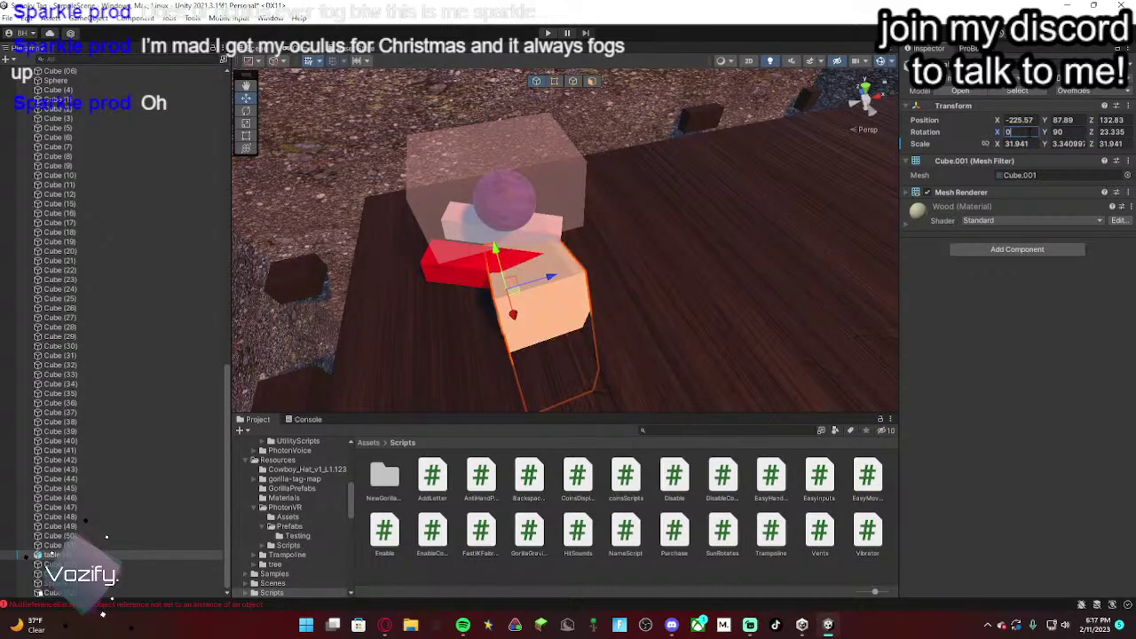
pyautogui.hotkey('ctrl', 'z')
pyautogui.click(571, 158)
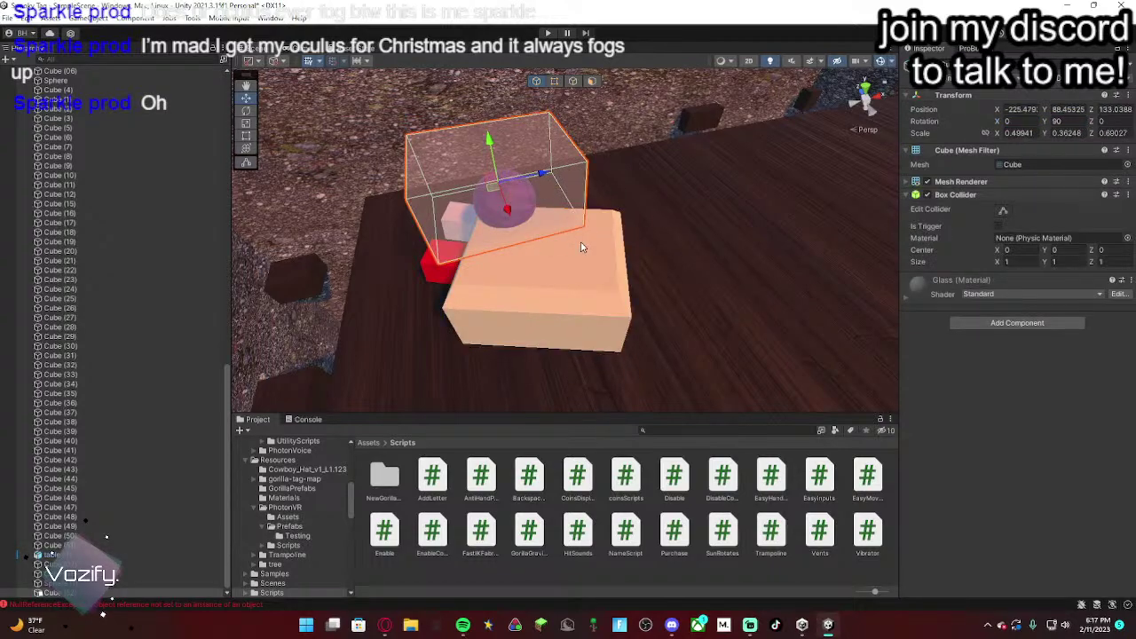
# Step: Set the duplicated stand base's Z rotation to 90 and move it under the head and glass case
pyautogui.click(593, 296)
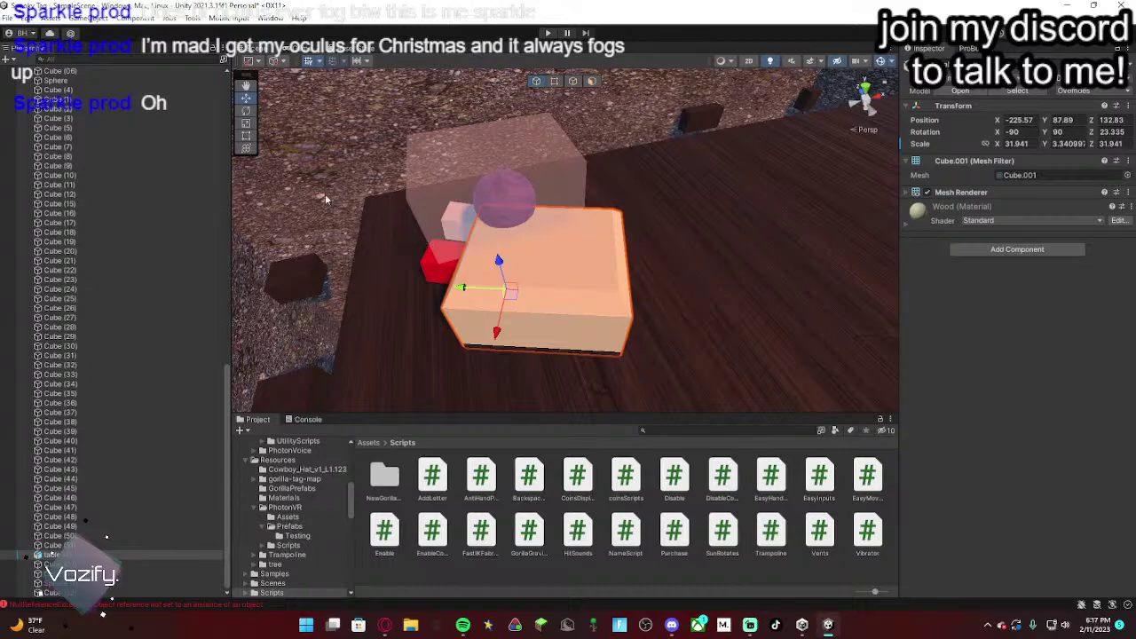
pyautogui.click(246, 111)
pyautogui.moveTo(526, 324); pyautogui.dragTo(552, 307)
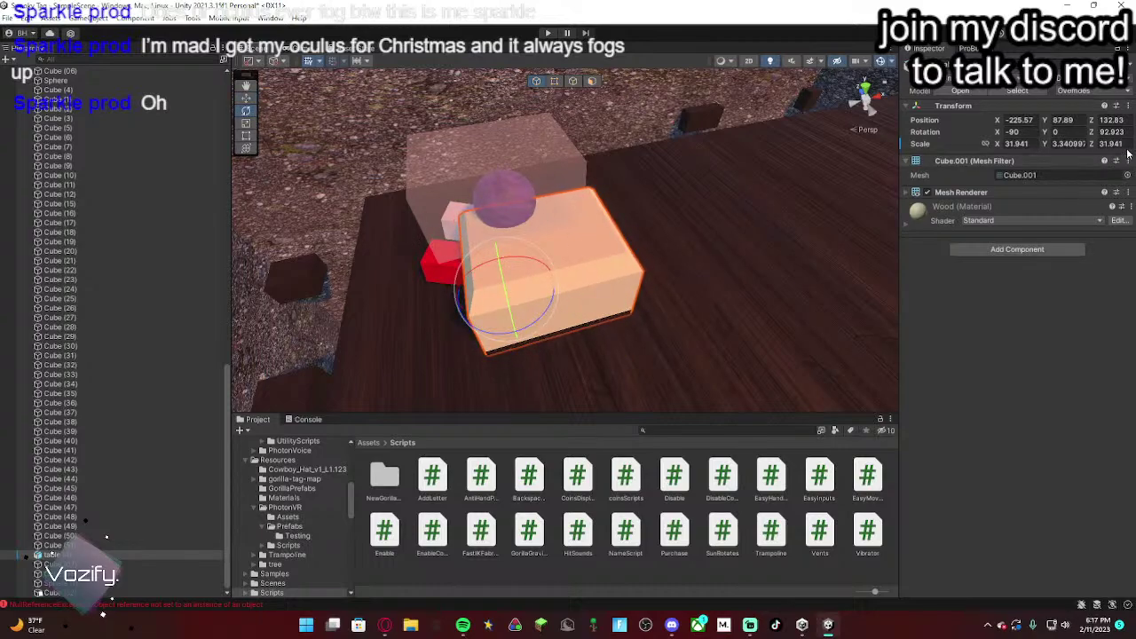
pyautogui.write('90')
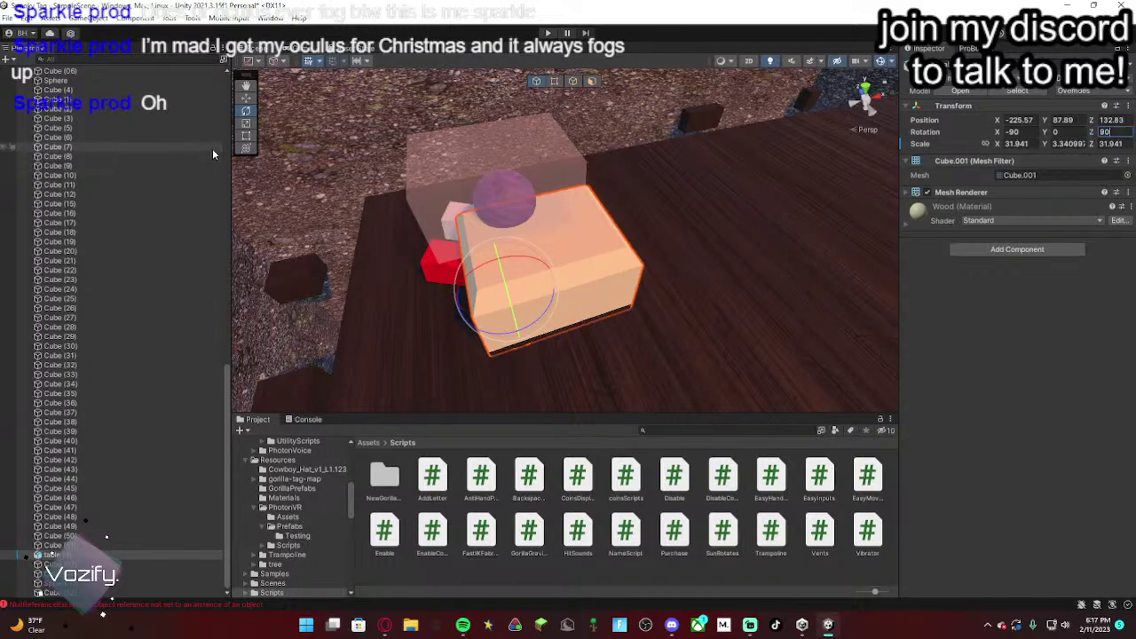
pyautogui.click(250, 103)
pyautogui.moveTo(652, 213); pyautogui.dragTo(668, 319, button='right')
pyautogui.moveTo(575, 265); pyautogui.dragTo(551, 278)
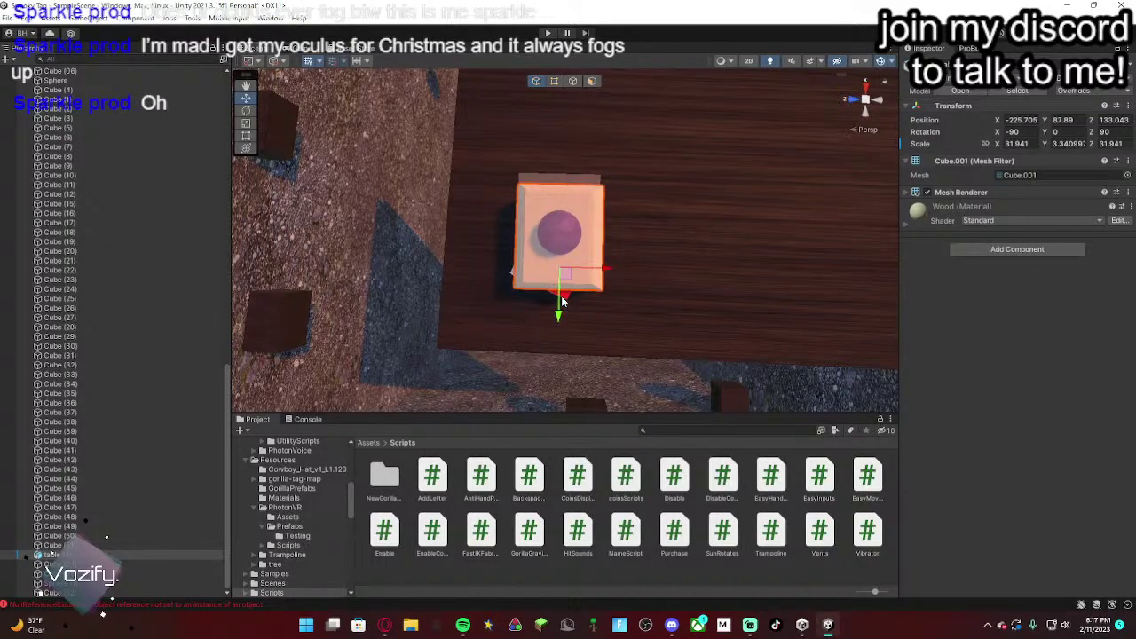
# Step: Set the red button's Y rotation to 90 and shift it onto the base's button face
pyautogui.click(562, 301)
pyautogui.moveTo(607, 303); pyautogui.dragTo(326, 171, button='right')
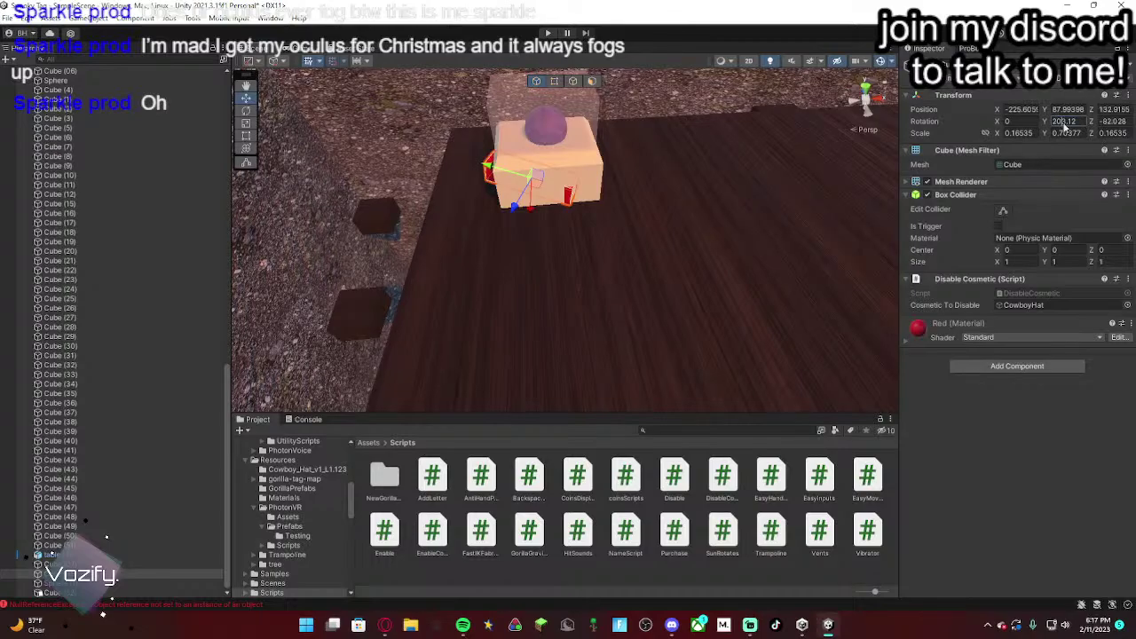
pyautogui.write('90')
pyautogui.keyDown('alt'); pyautogui.moveTo(783, 161); pyautogui.dragTo(799, 189); pyautogui.keyUp('alt')
pyautogui.keyDown('alt'); pyautogui.moveTo(1010, 180); pyautogui.dragTo(564, 245); pyautogui.keyUp('alt')
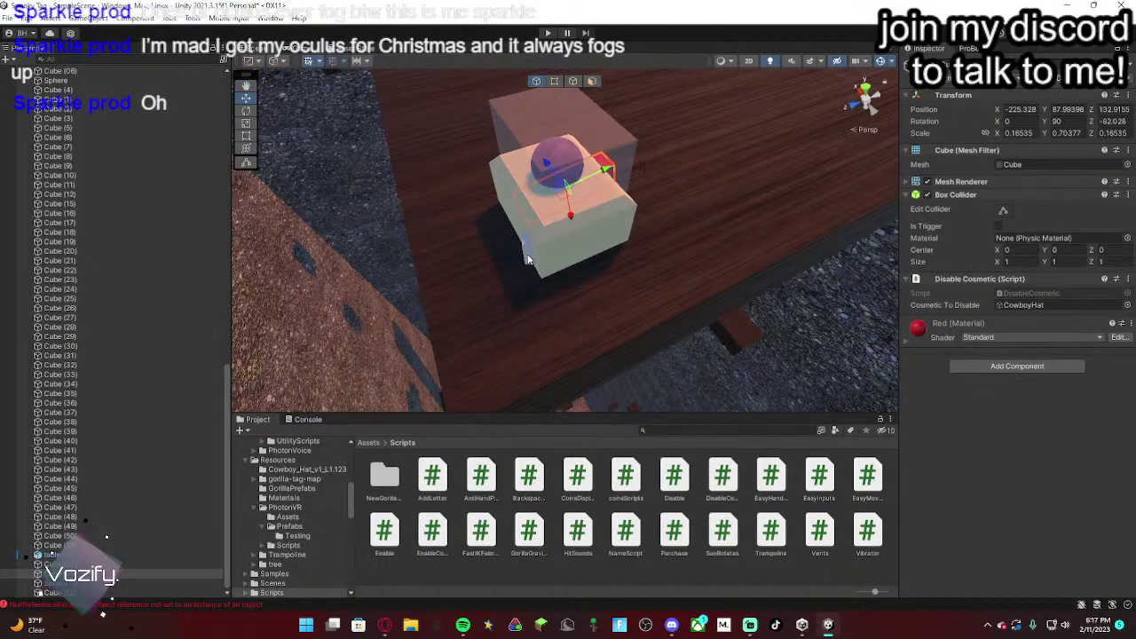
# Step: Set the white button's Y rotation to 90 and move it onto the base's face beside the red button
pyautogui.click(527, 258)
pyautogui.write('90')
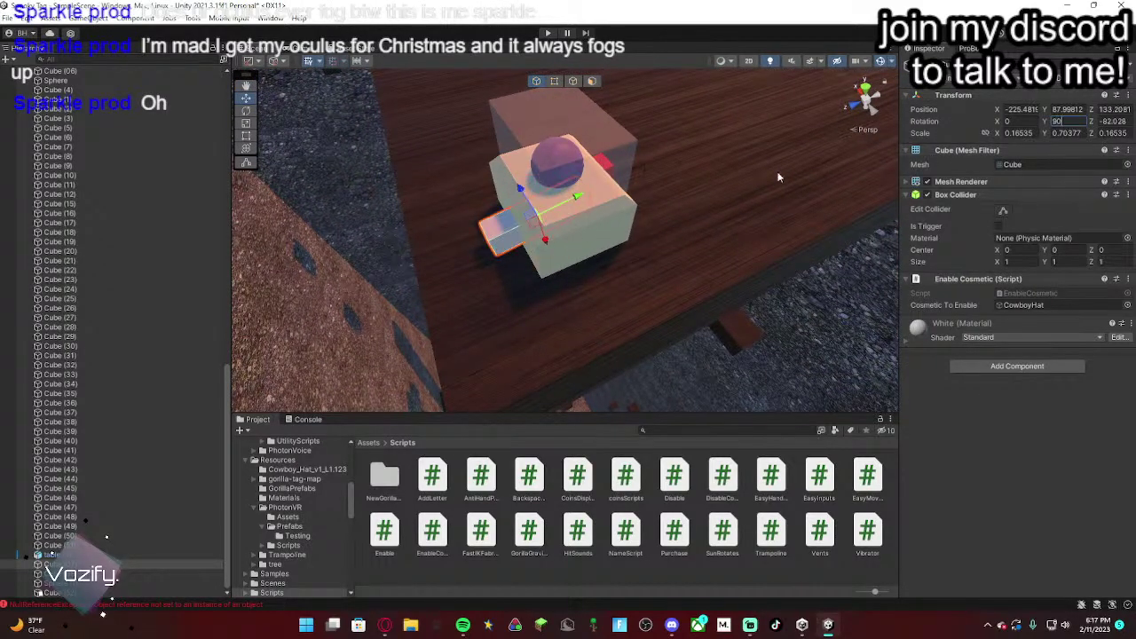
pyautogui.press('d')
pyautogui.moveTo(778, 175); pyautogui.dragTo(347, 164, button='right')
pyautogui.keyDown('alt'); pyautogui.moveTo(347, 163); pyautogui.dragTo(565, 154); pyautogui.keyUp('alt')
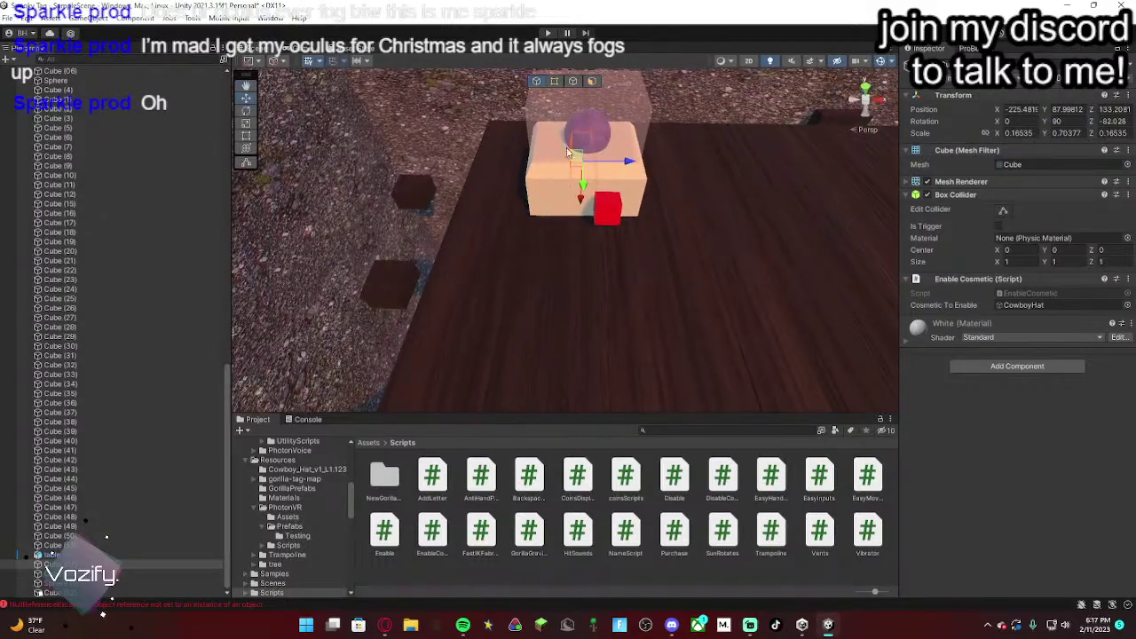
pyautogui.moveTo(561, 199); pyautogui.dragTo(559, 207)
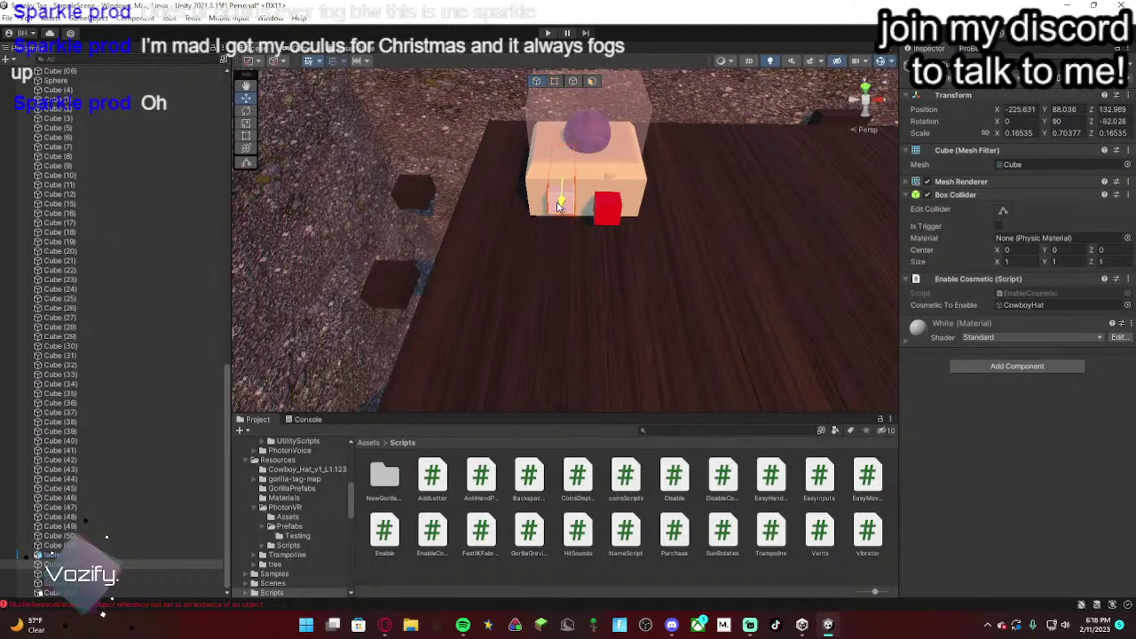
# Step: Fine-tune the white button's position on the base so it lines up with the red button's height
pyautogui.press('w')
pyautogui.moveTo(560, 211); pyautogui.dragTo(561, 65, button='right')
pyautogui.press('s')
pyautogui.press('d')
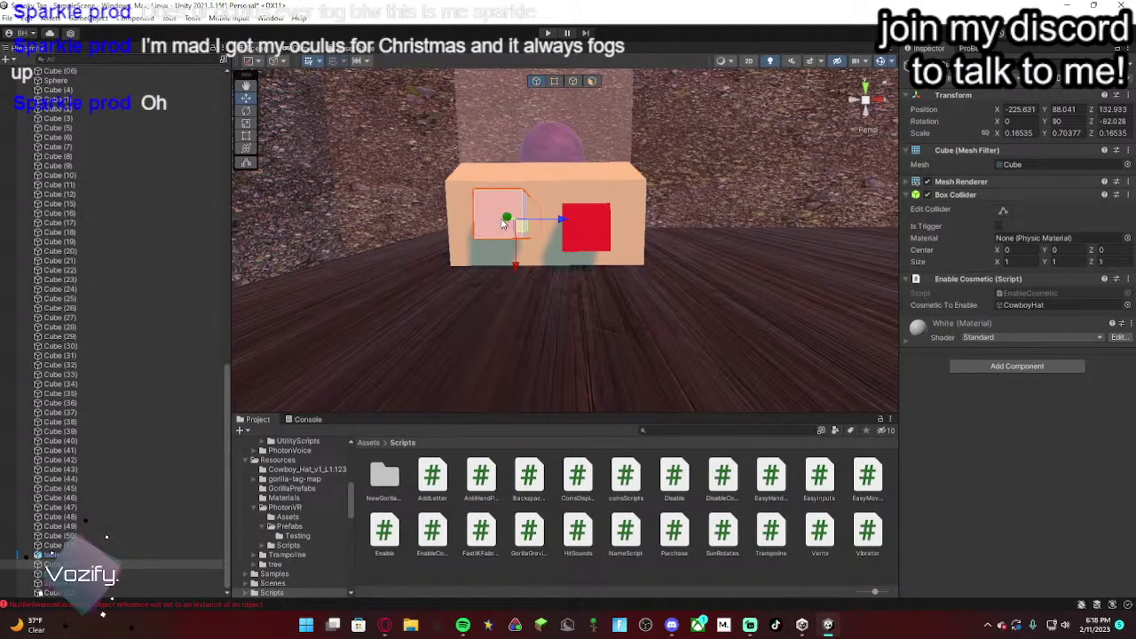
pyautogui.moveTo(506, 220); pyautogui.dragTo(505, 220)
pyautogui.moveTo(515, 260); pyautogui.dragTo(514, 273)
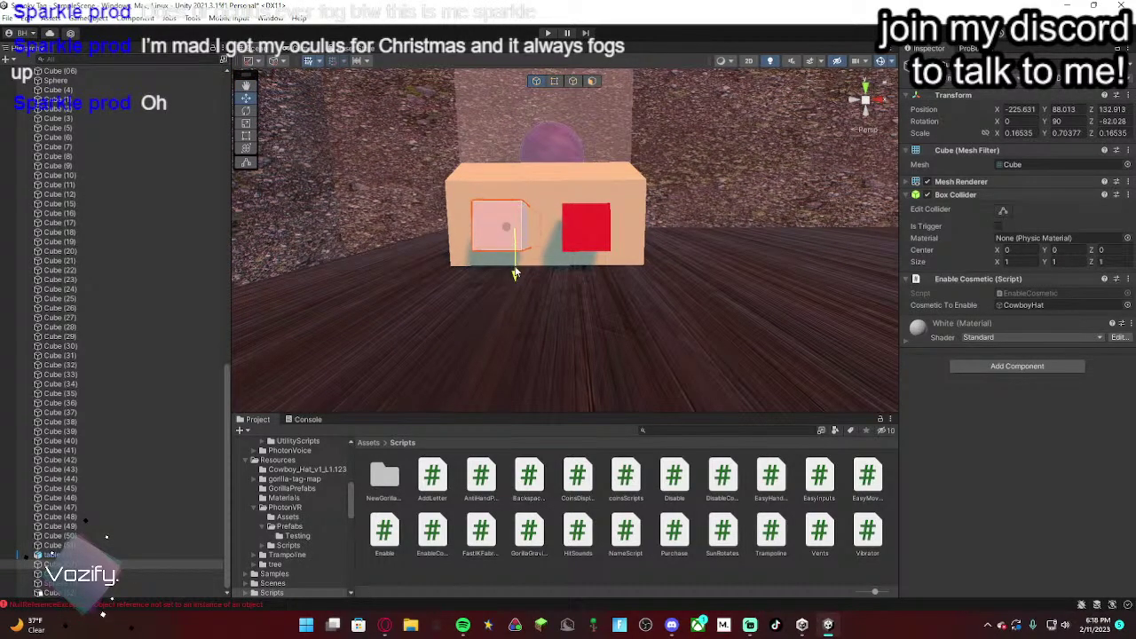
# Step: Lower the white button to a Y position of about 87.99 and nudge the red button on the base's front face
pyautogui.moveTo(513, 234); pyautogui.dragTo(509, 233)
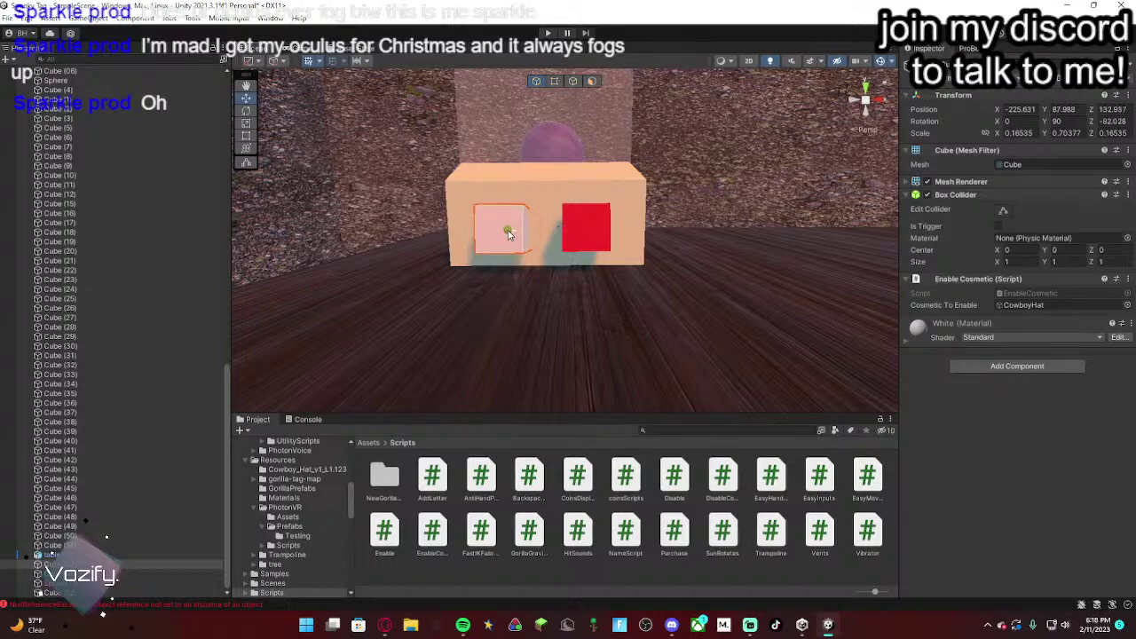
pyautogui.click(583, 233)
pyautogui.moveTo(586, 234); pyautogui.dragTo(614, 249, button='right')
pyautogui.press('a')
pyautogui.moveTo(614, 224); pyautogui.dragTo(609, 225)
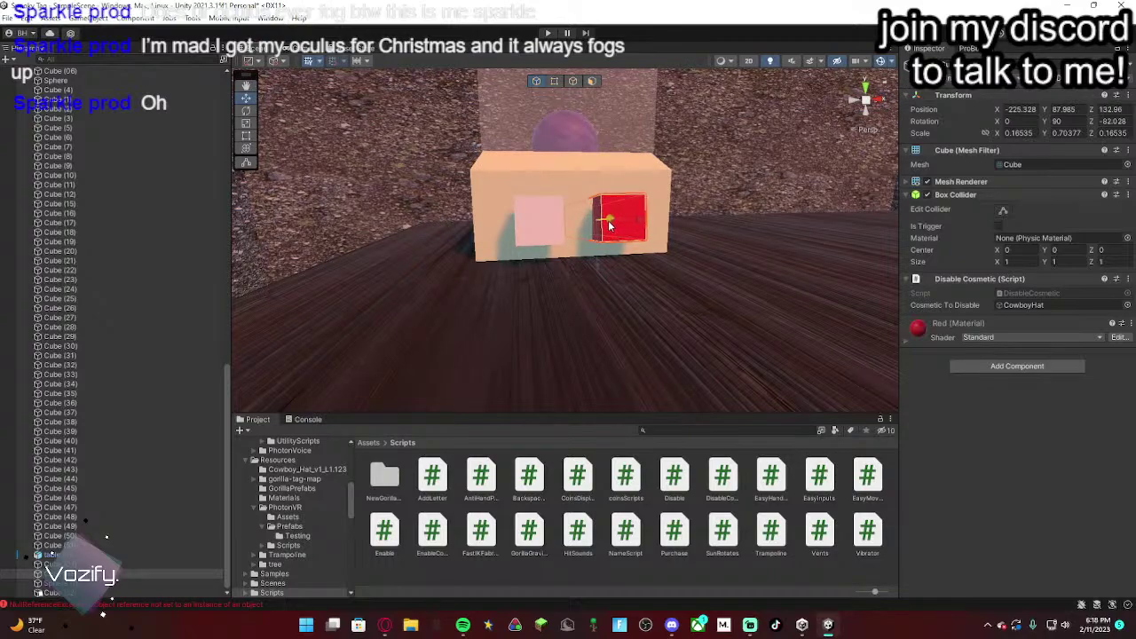
# Step: Push the white button deeper into the base's front face, to a Z position of about 132.967
pyautogui.moveTo(609, 225); pyautogui.dragTo(660, 220, button='right')
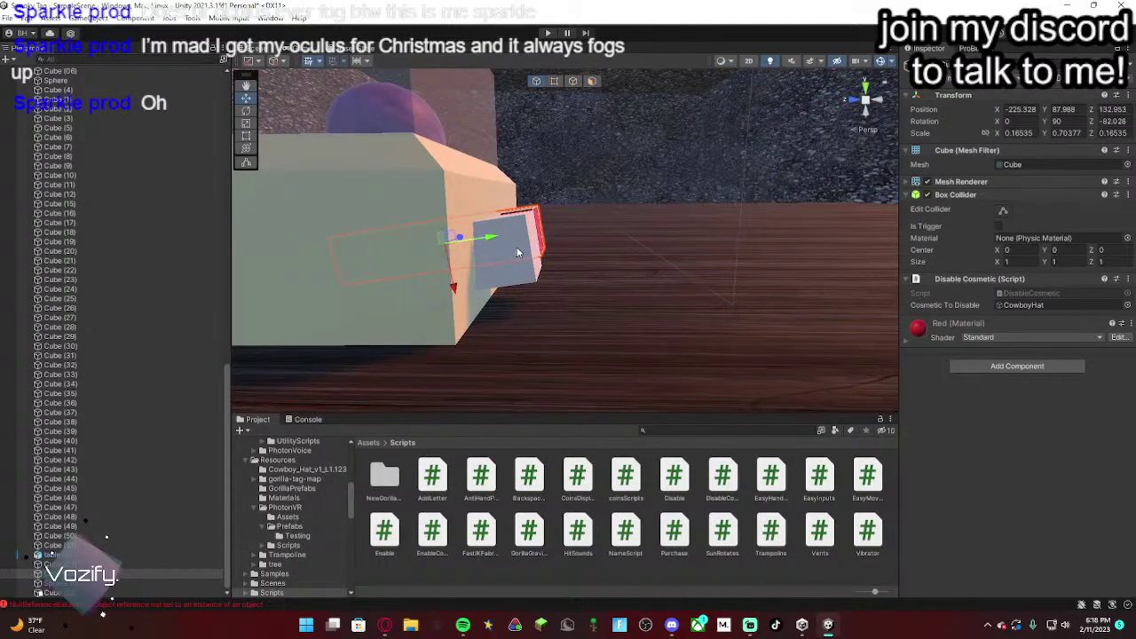
pyautogui.click(451, 257)
pyautogui.press('a')
pyautogui.moveTo(447, 258); pyautogui.dragTo(467, 257, button='right')
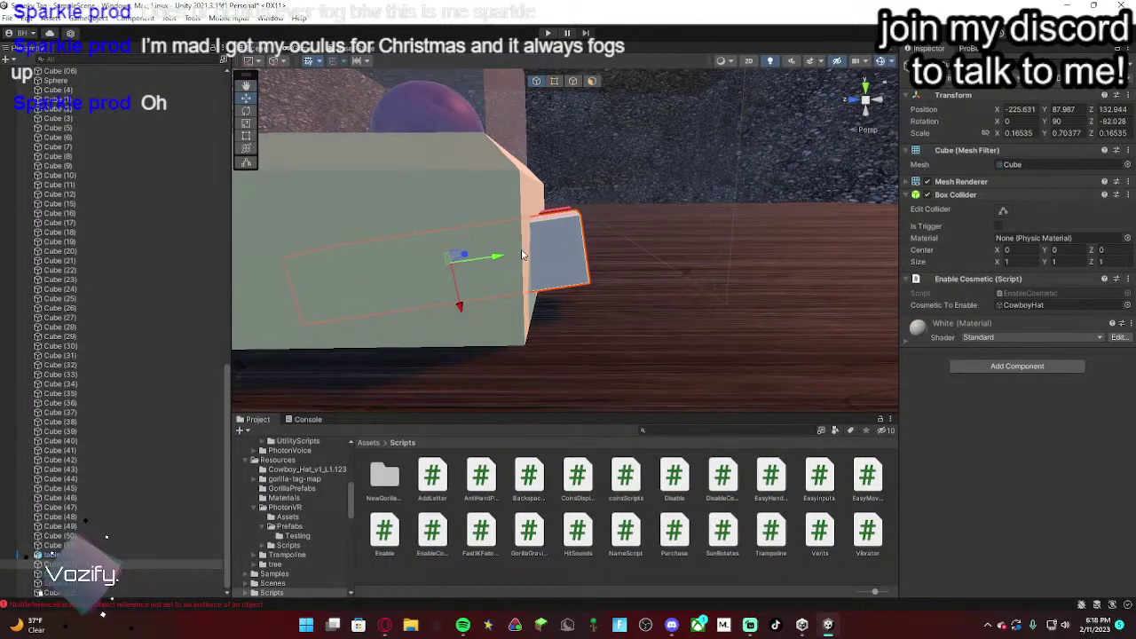
pyautogui.press('d')
pyautogui.moveTo(559, 240); pyautogui.dragTo(569, 260, button='right')
pyautogui.press('a')
pyautogui.press('d')
pyautogui.moveTo(565, 260); pyautogui.dragTo(561, 261)
# Step: Adjust the red button's depth to match the white button, at a Z position of about 132.97
pyautogui.moveTo(559, 260); pyautogui.dragTo(573, 220, button='right')
pyautogui.click(574, 217)
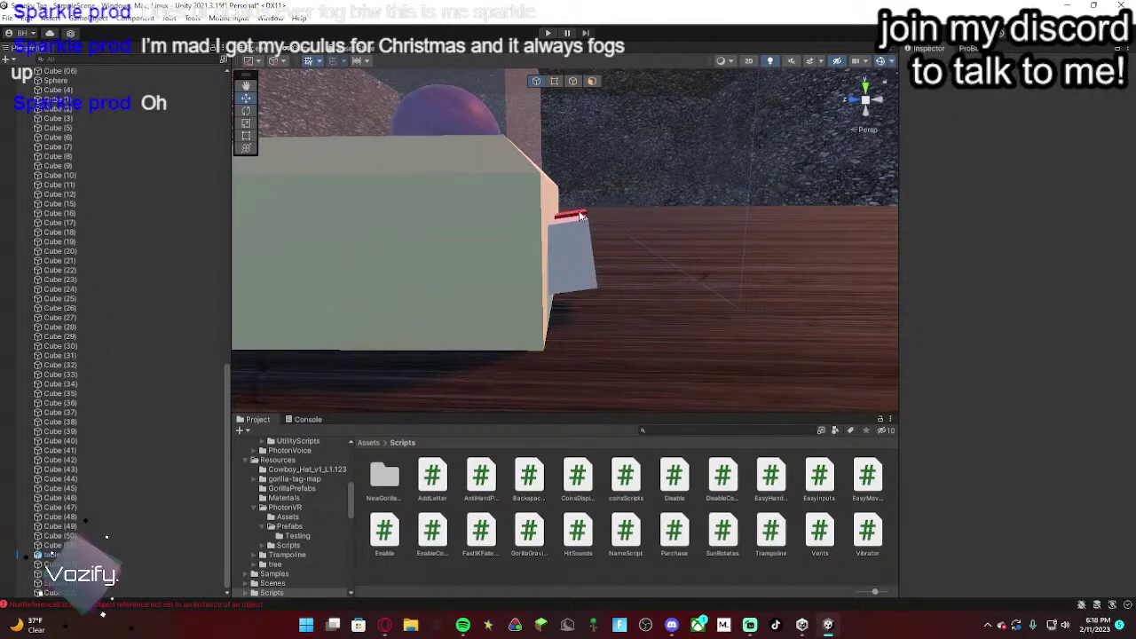
pyautogui.moveTo(537, 244); pyautogui.dragTo(539, 243, button='right')
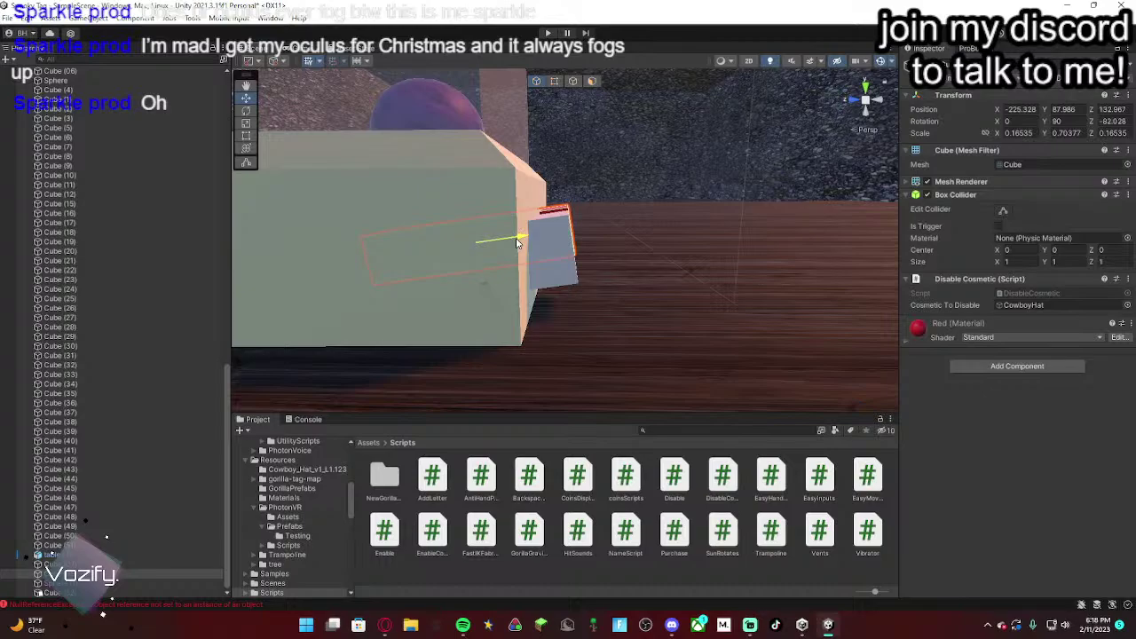
pyautogui.moveTo(517, 243); pyautogui.dragTo(519, 244)
# Step: Shift the glass case slightly away from the button side of the base, to a Z position of about 133.042
pyautogui.moveTo(519, 244); pyautogui.dragTo(578, 234, button='right')
pyautogui.press('d')
pyautogui.press('s')
pyautogui.click(651, 222)
pyautogui.moveTo(651, 223); pyautogui.dragTo(778, 355, button='right')
pyautogui.press('w')
pyautogui.press('s')
pyautogui.click(619, 187)
pyautogui.press('w')
pyautogui.moveTo(568, 286); pyautogui.dragTo(519, 149, button='right')
pyautogui.click(615, 288)
pyautogui.press('w')
pyautogui.click(520, 150)
pyautogui.scroll(-5, 521, 144)
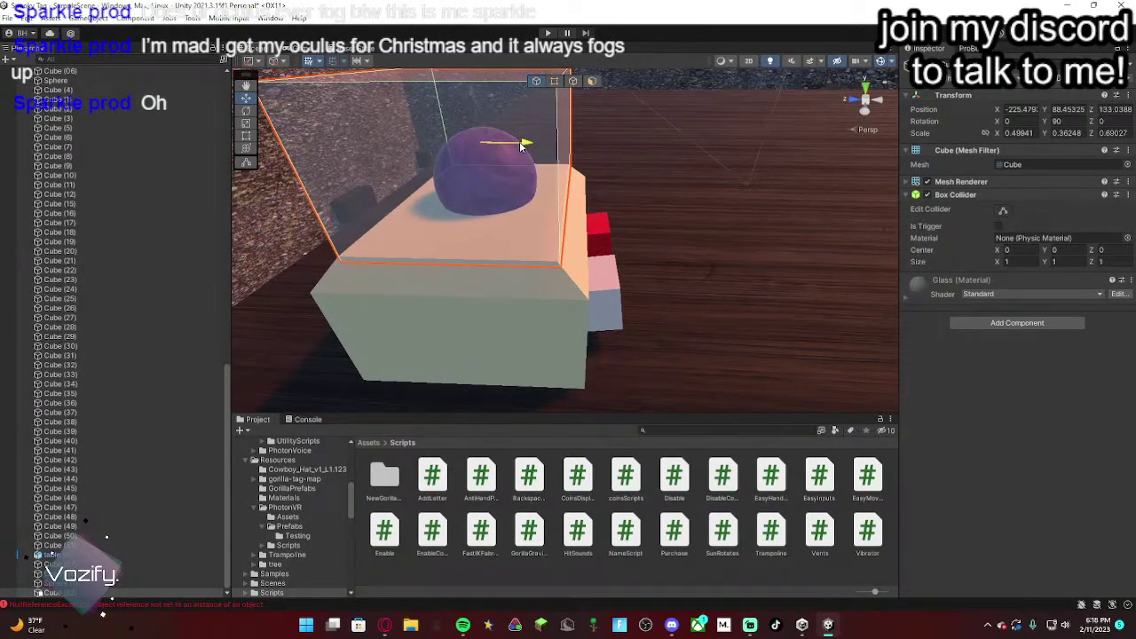
pyautogui.moveTo(521, 143); pyautogui.dragTo(520, 144)
# Step: Fine-tune the glass case's front-to-back placement on the base, to a Z position of about 133.045
pyautogui.moveTo(490, 150); pyautogui.dragTo(329, 143, button='right')
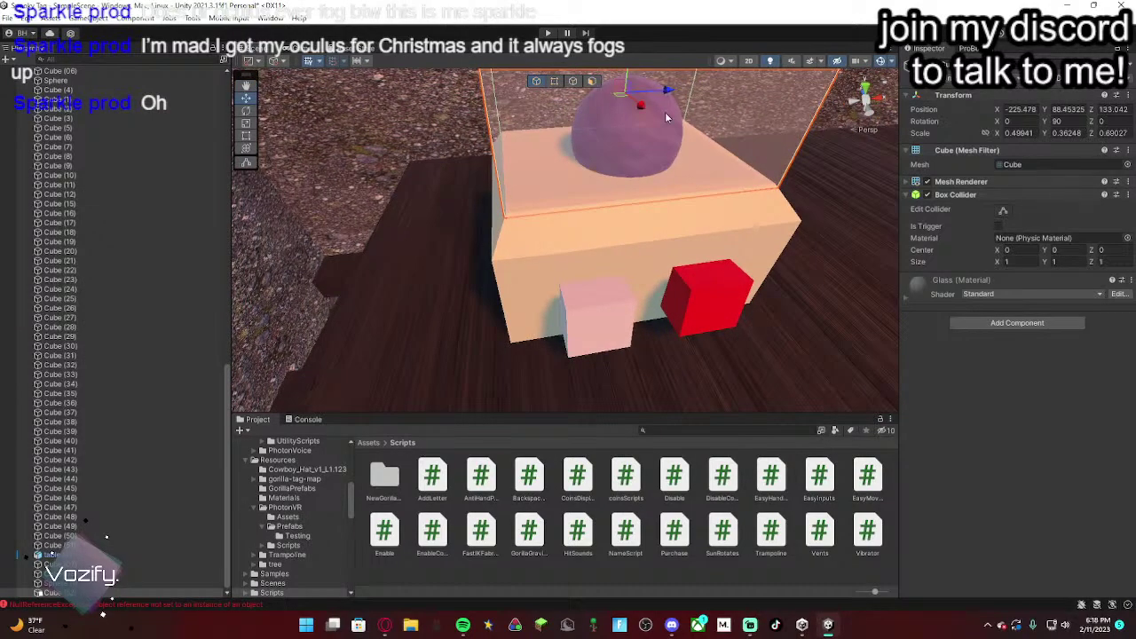
pyautogui.press('d')
pyautogui.moveTo(667, 117); pyautogui.dragTo(610, 108, button='right')
pyautogui.moveTo(612, 108); pyautogui.dragTo(613, 109)
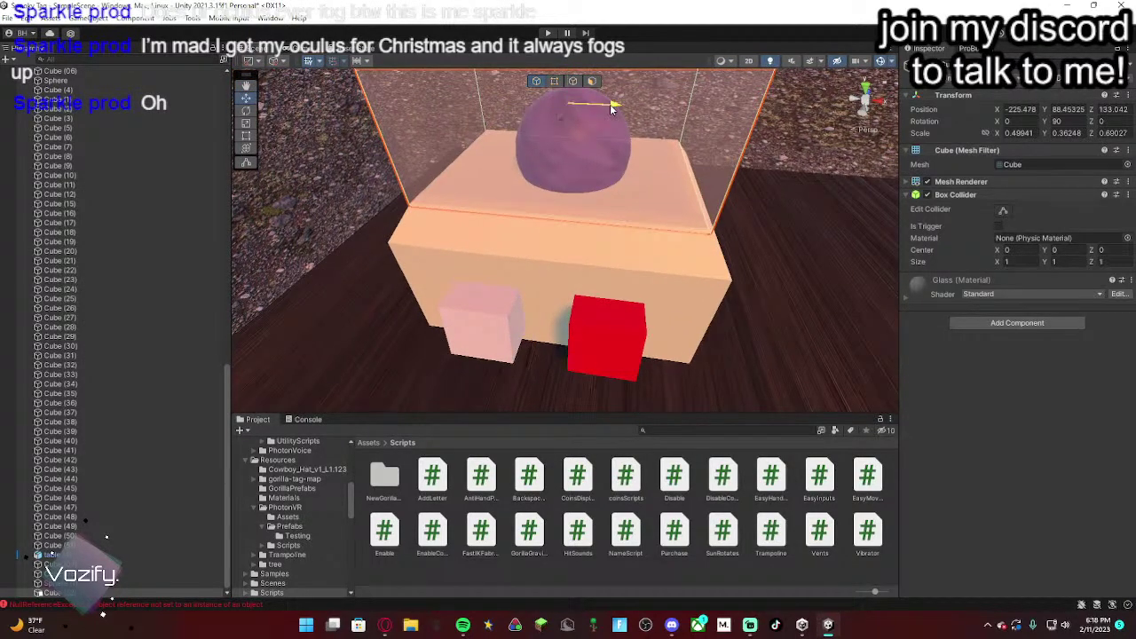
pyautogui.moveTo(610, 107); pyautogui.dragTo(685, 107, button='right')
pyautogui.moveTo(686, 100); pyautogui.dragTo(689, 100)
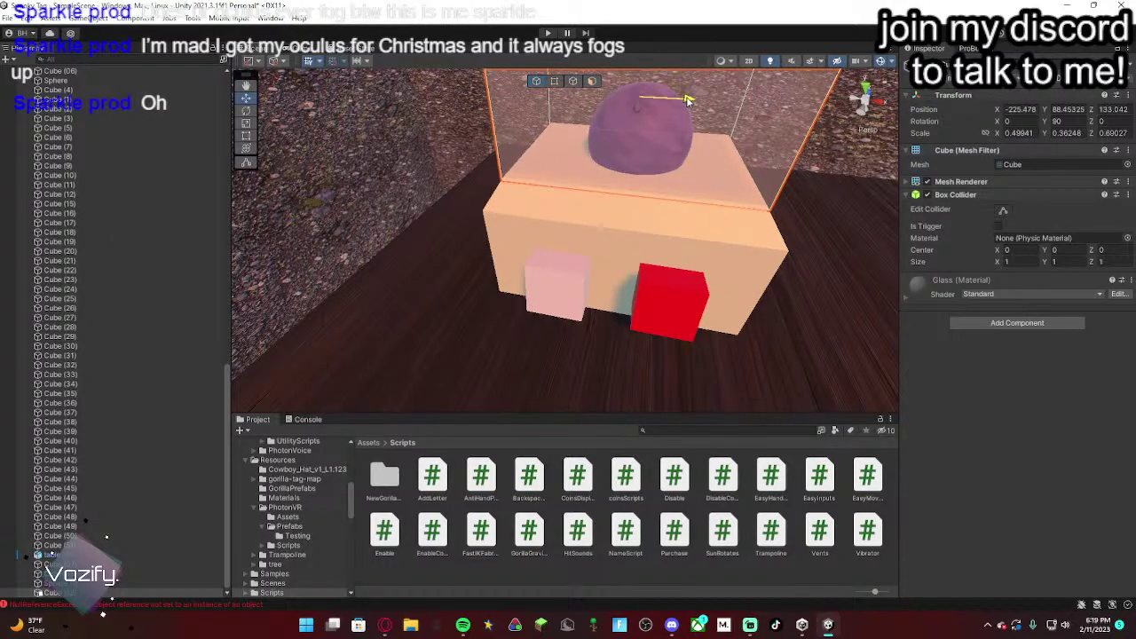
pyautogui.moveTo(686, 100); pyautogui.dragTo(449, 110, button='right')
pyautogui.press('d')
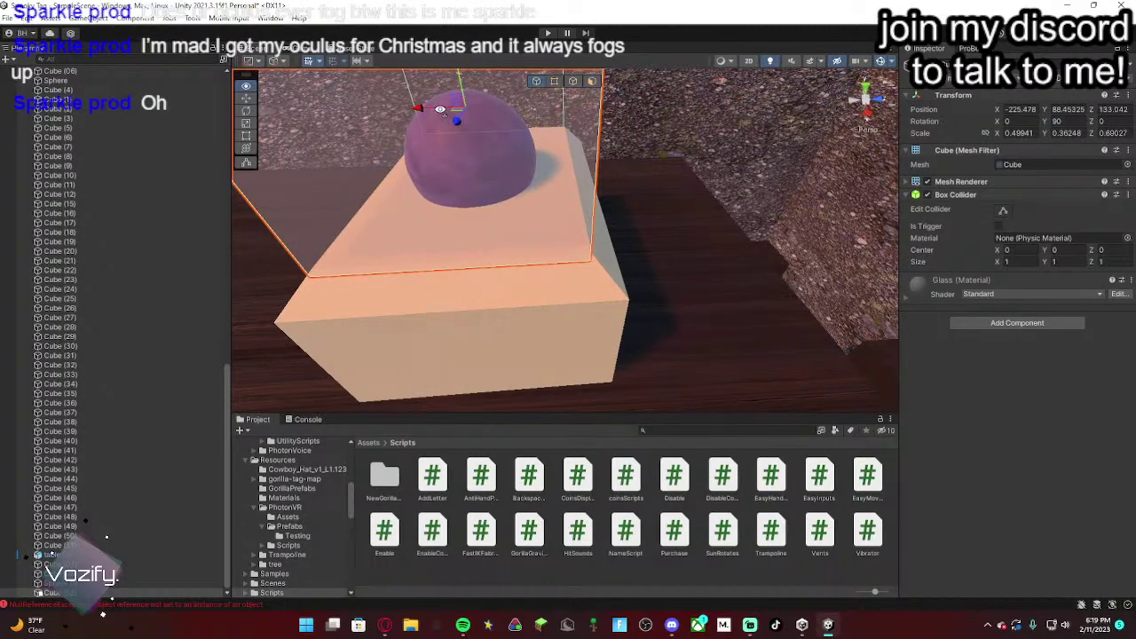
pyautogui.moveTo(420, 109); pyautogui.dragTo(423, 108)
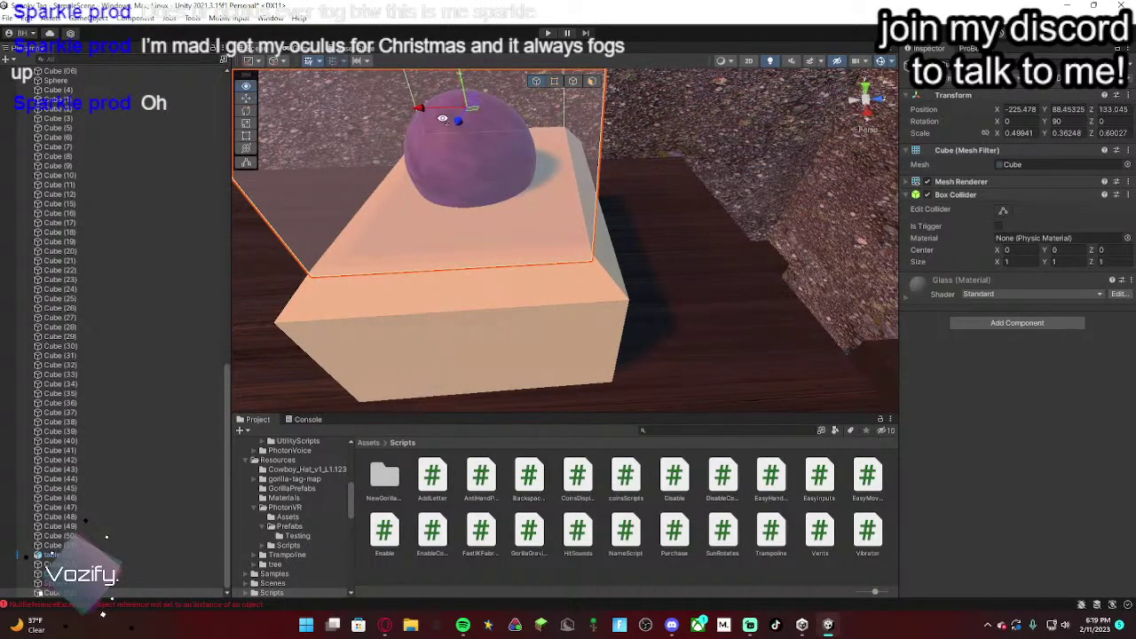
# Step: Inspect the display stand from the front and from a distance, including its case, head and button alignment
pyautogui.press('s')
pyautogui.moveTo(437, 116); pyautogui.dragTo(302, 116, button='right')
pyautogui.click(713, 269)
pyautogui.press('w')
pyautogui.moveTo(497, 142); pyautogui.dragTo(652, 173, button='right')
pyautogui.click(516, 244)
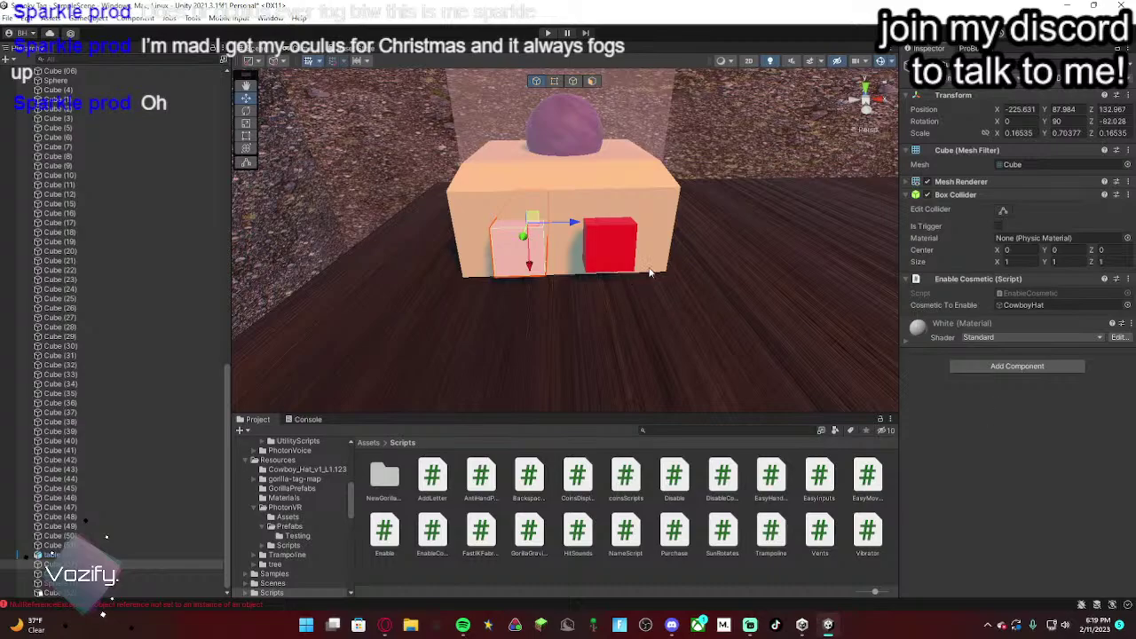
pyautogui.moveTo(652, 272); pyautogui.dragTo(371, 142, button='right')
pyautogui.press('s')
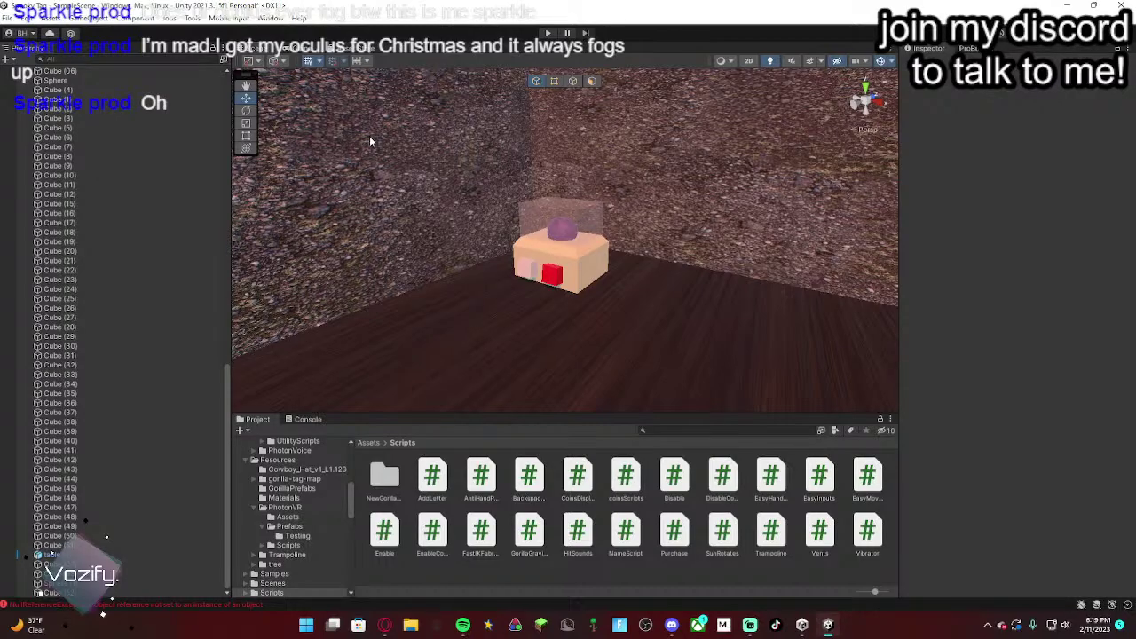
pyautogui.moveTo(370, 140); pyautogui.dragTo(102, 327, button='right')
pyautogui.press('d')
pyautogui.press('s')
pyautogui.press('w')
# Step: Check the tables and cubes in the object hierarchy to identify where the dark-wood ProBuilder cubes begin
pyautogui.click(102, 326)
pyautogui.rightClick(95, 330)
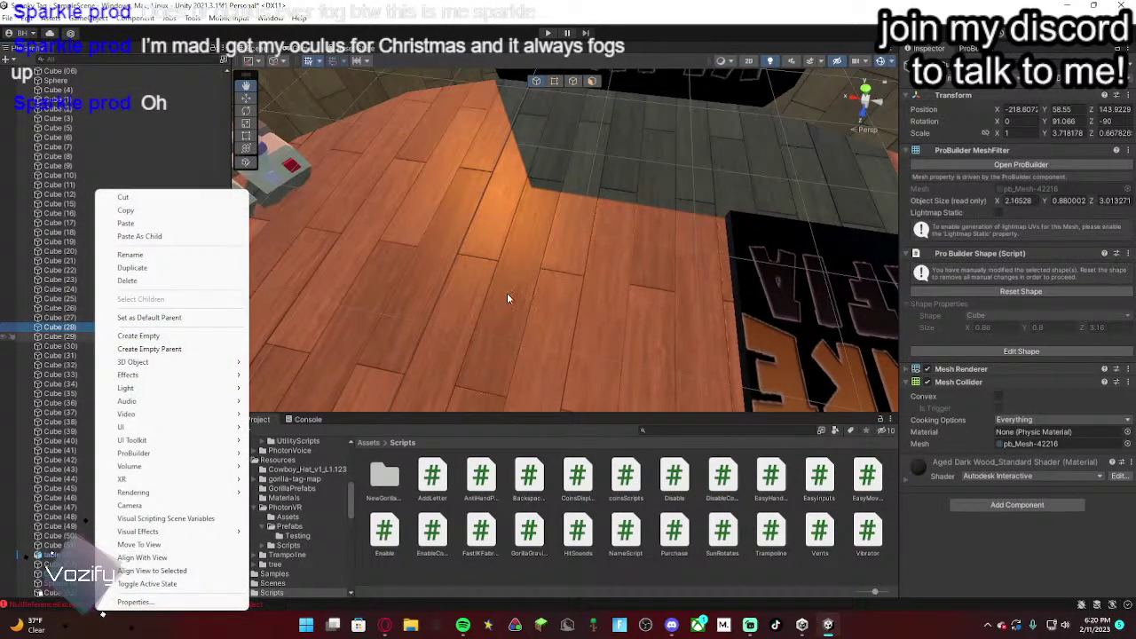
pyautogui.moveTo(506, 296); pyautogui.dragTo(424, 309, button='right')
pyautogui.scroll(12, 104, 325)
pyautogui.scroll(-5, 104, 327)
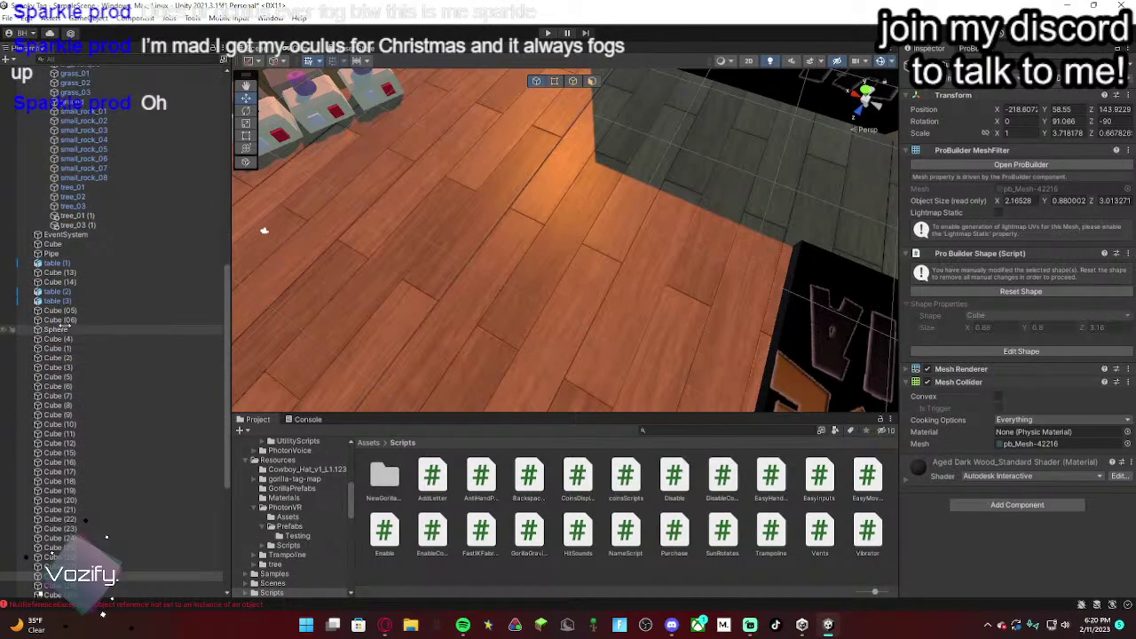
pyautogui.click(58, 274)
pyautogui.scroll(-5, 53, 314)
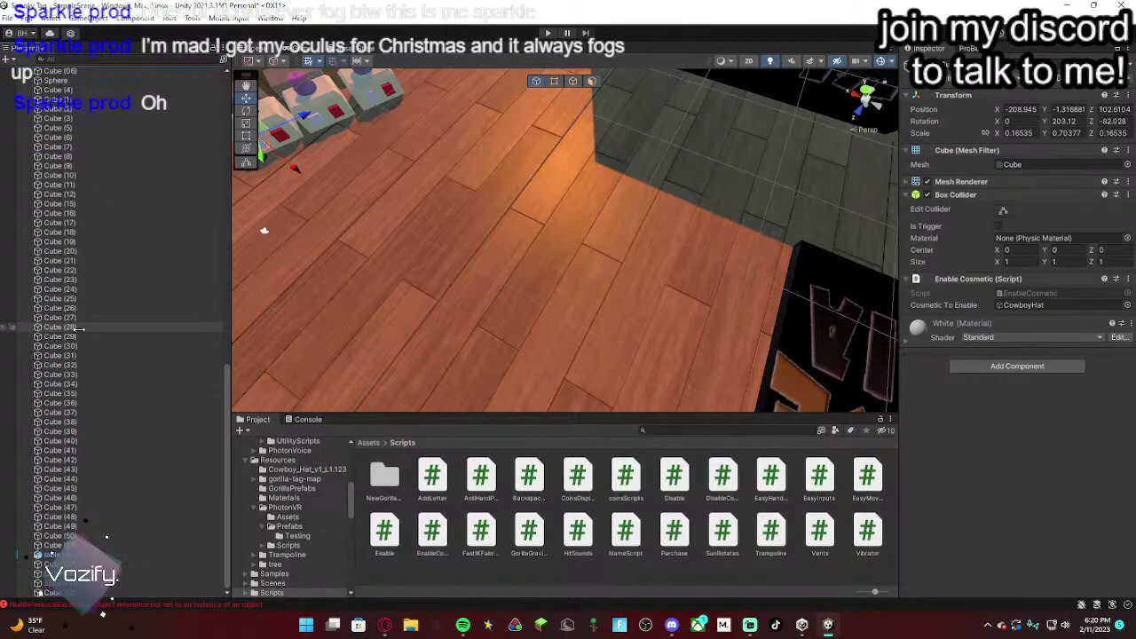
pyautogui.click(53, 555)
pyautogui.scroll(6, 57, 551)
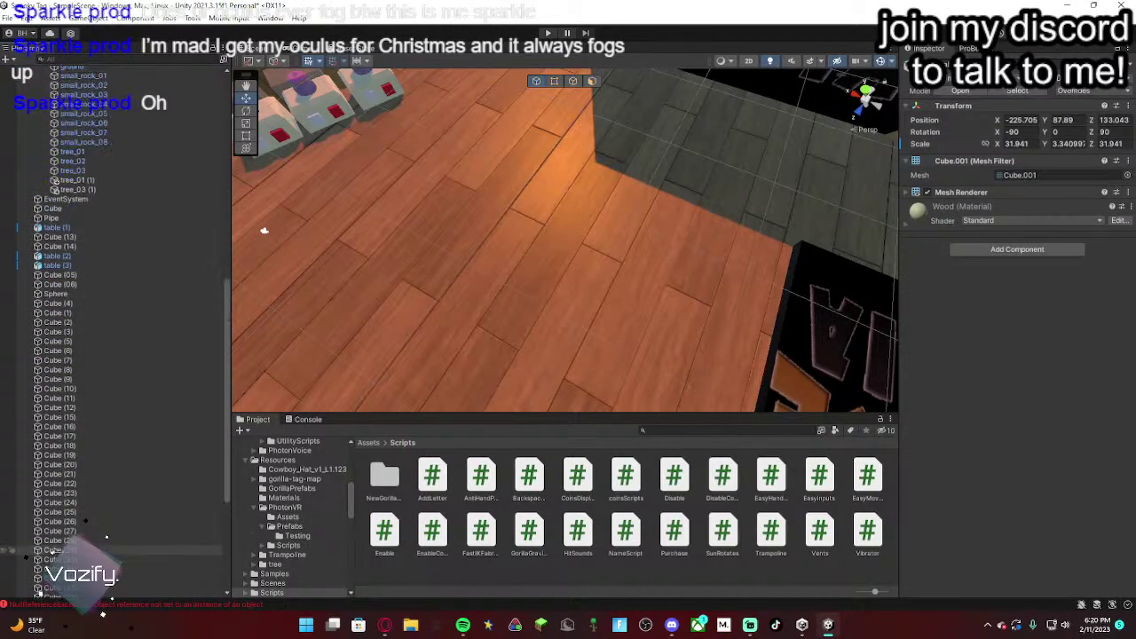
pyautogui.click(70, 291)
pyautogui.click(72, 301)
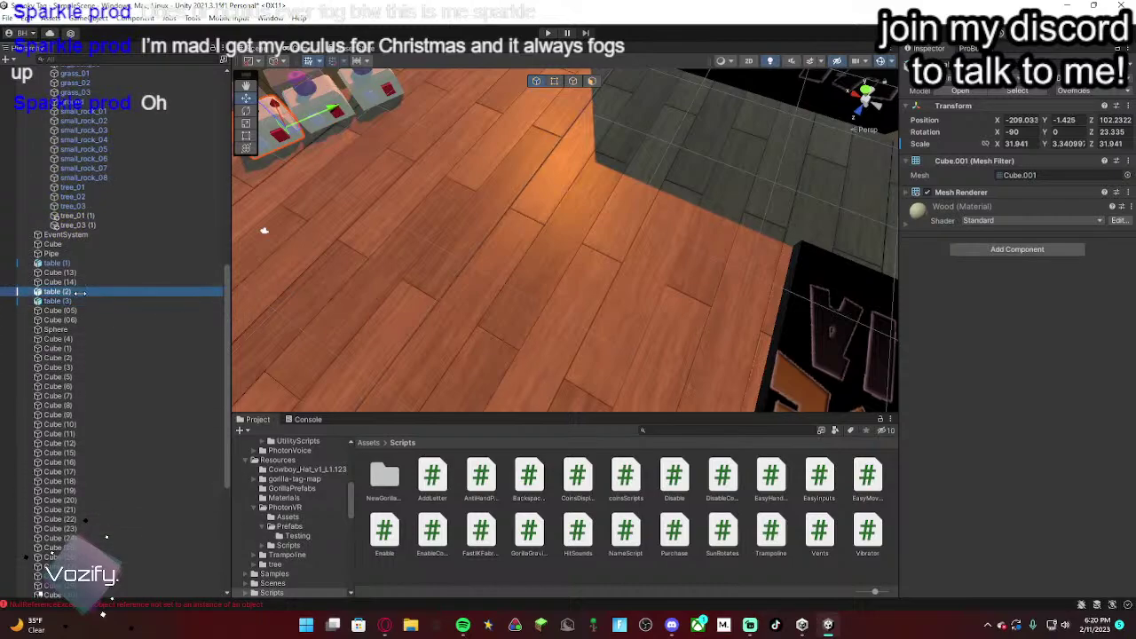
pyautogui.click(64, 311)
pyautogui.click(78, 320)
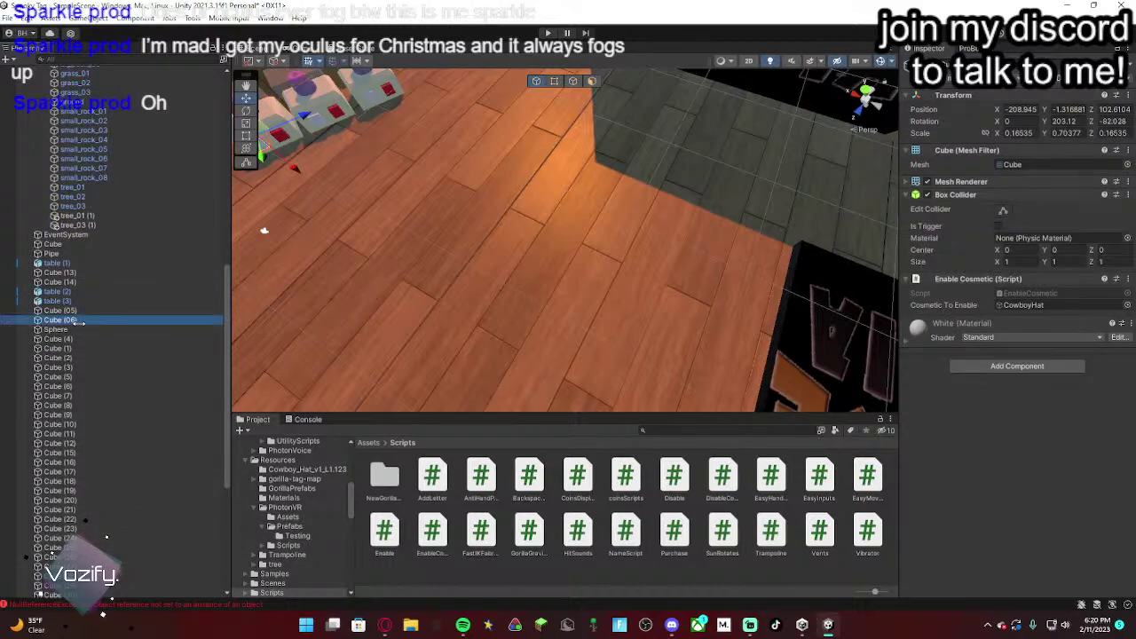
pyautogui.click(76, 339)
pyautogui.click(72, 366)
pyautogui.click(71, 377)
pyautogui.click(71, 357)
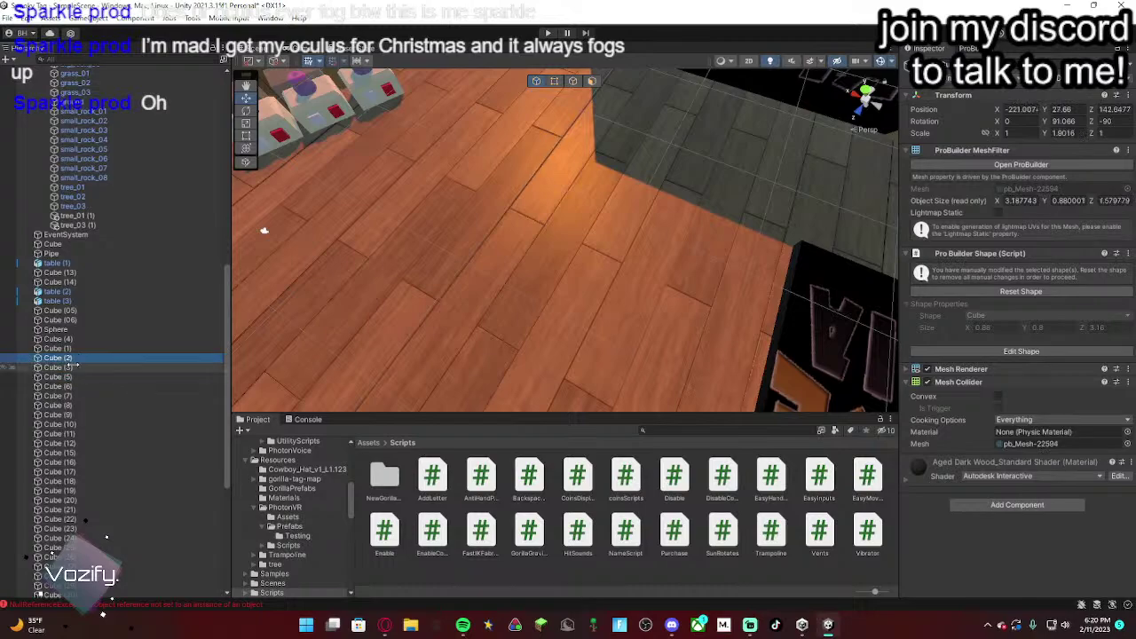
# Step: Group the ProBuilder cubes from Cube (1) down to the entry just below Cube (50) under a new empty parent
pyautogui.click(71, 348)
pyautogui.scroll(-3, 107, 388)
pyautogui.scroll(-6, 106, 388)
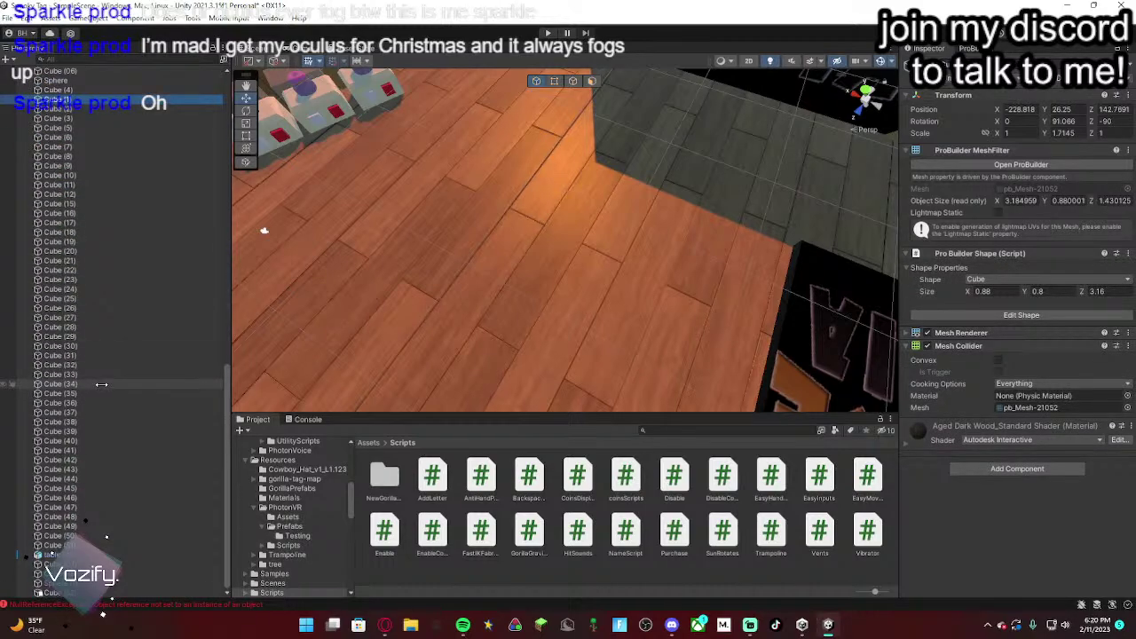
pyautogui.keyDown('shift'); pyautogui.click(106, 545); pyautogui.keyUp('shift')
pyautogui.rightClick(119, 293)
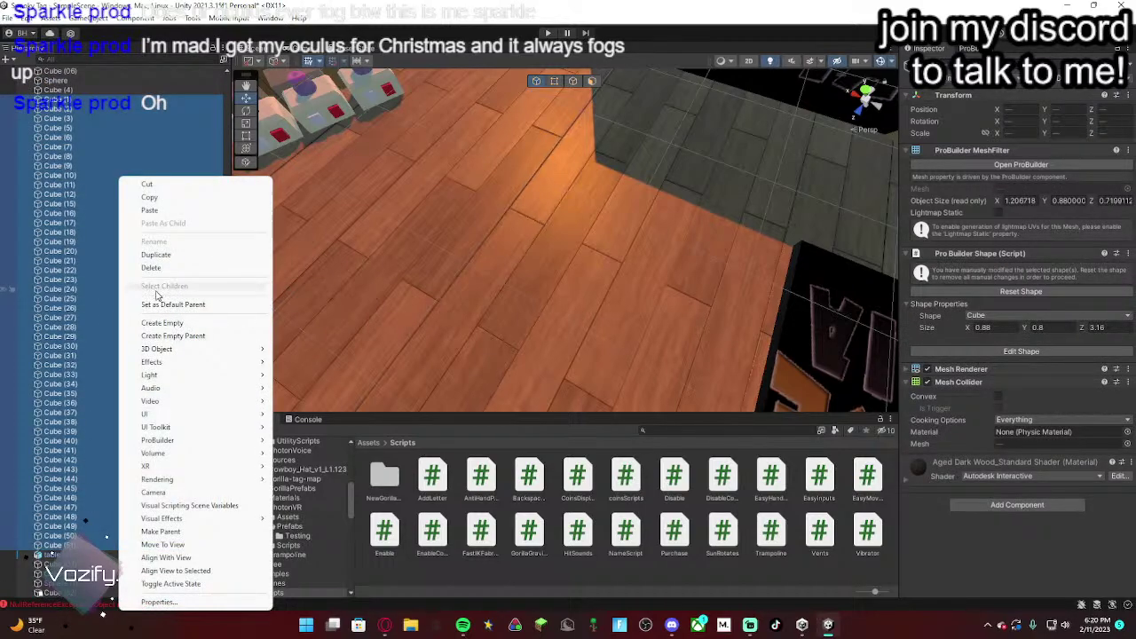
pyautogui.click(237, 337)
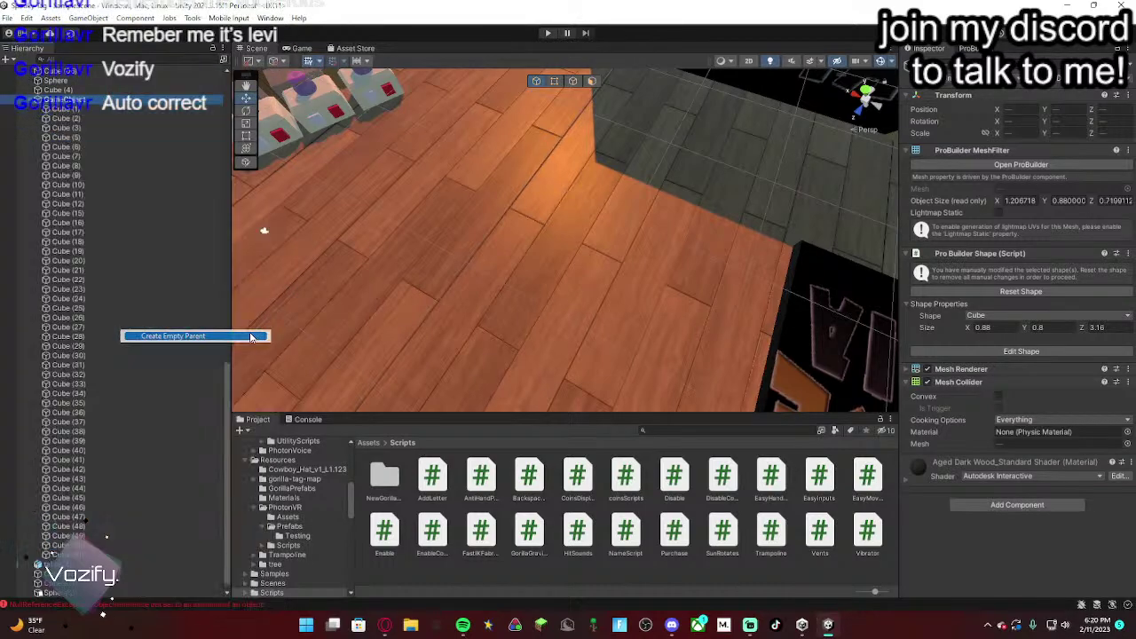
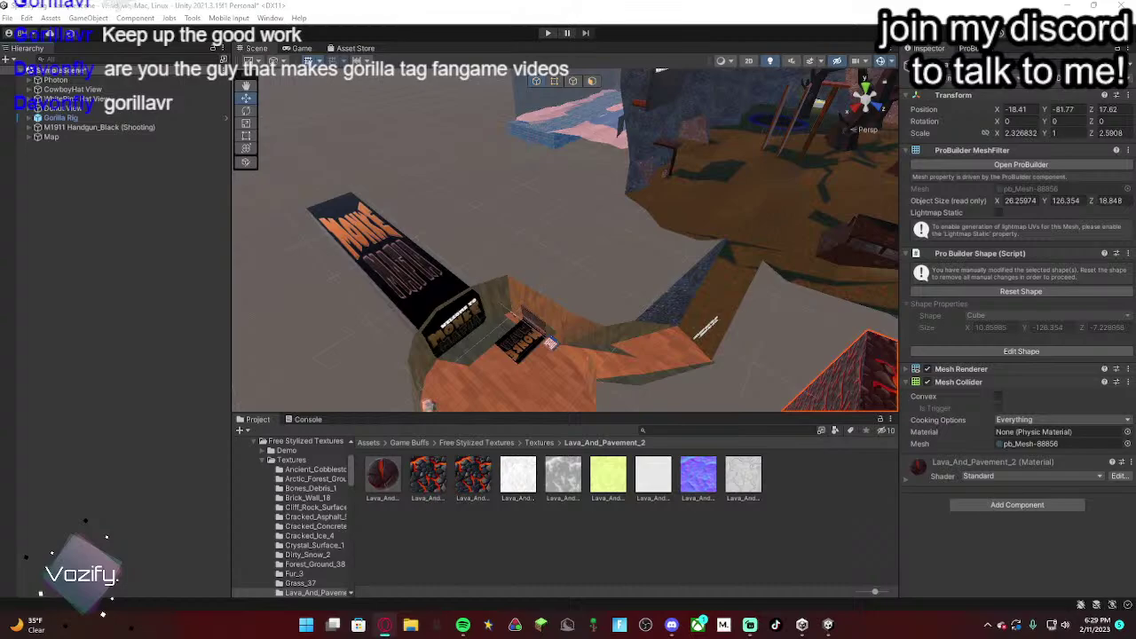
# Step: Raise the tall lava block beside the rock area to a Y position of about -81.3
pyautogui.moveTo(784, 208); pyautogui.dragTo(791, 234, button='right')
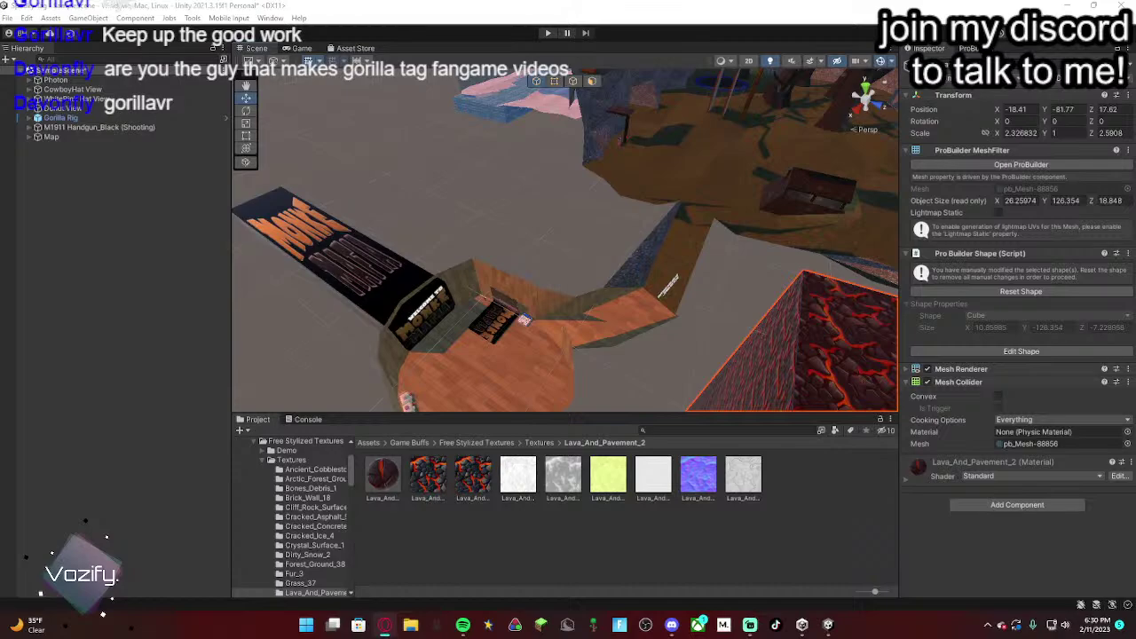
pyautogui.moveTo(785, 235); pyautogui.dragTo(748, 363, button='right')
pyautogui.click(587, 199)
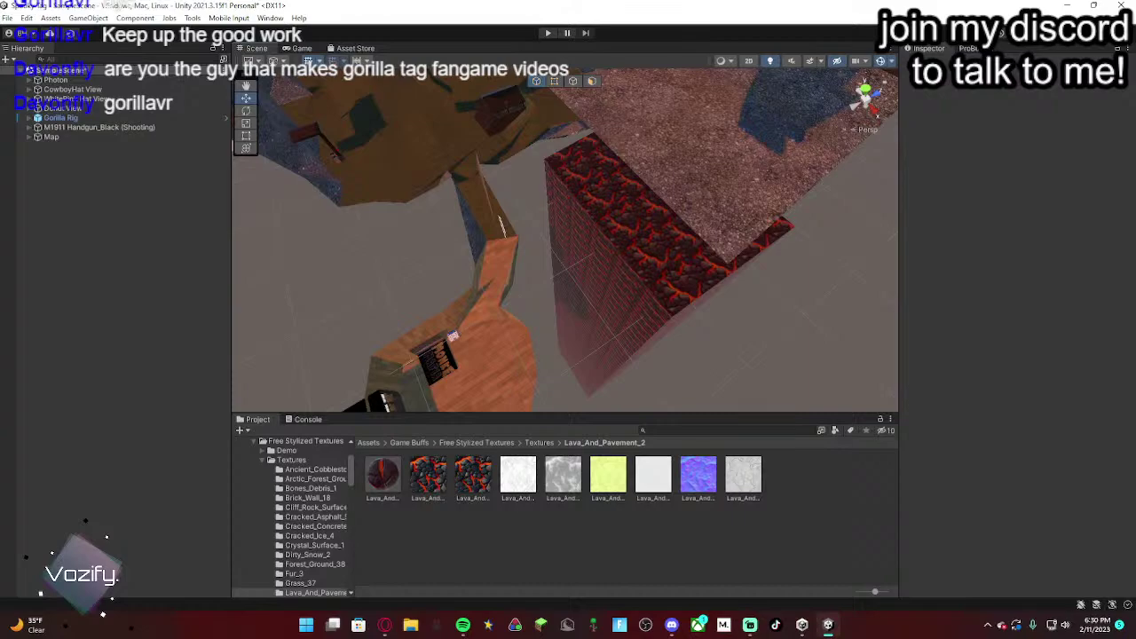
pyautogui.moveTo(558, 290); pyautogui.dragTo(649, 290, button='right')
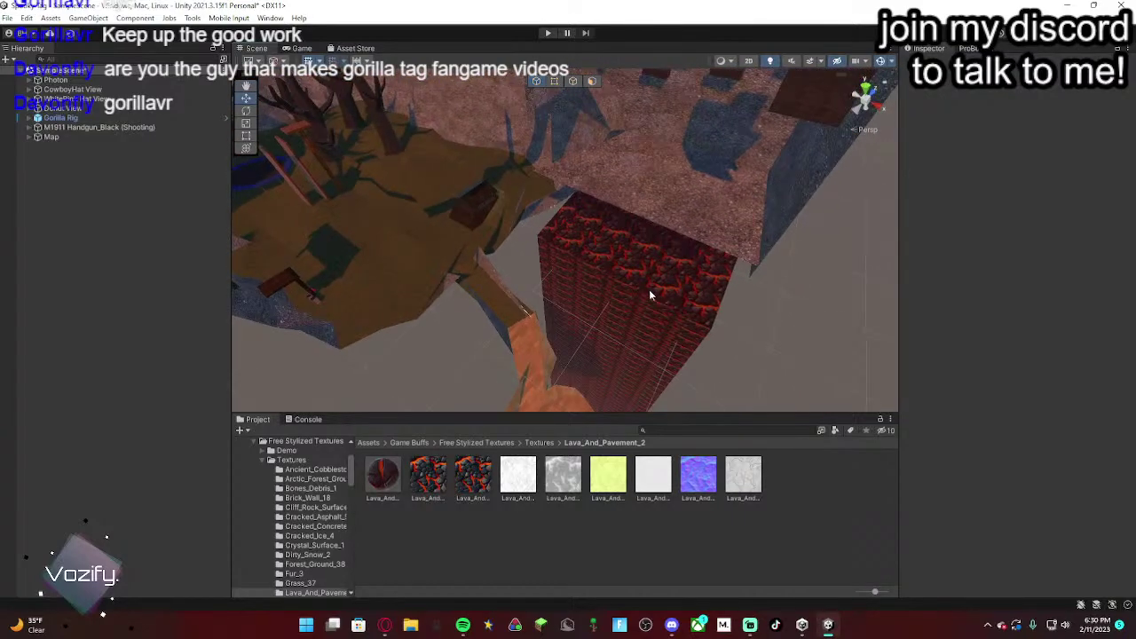
pyautogui.click(638, 300)
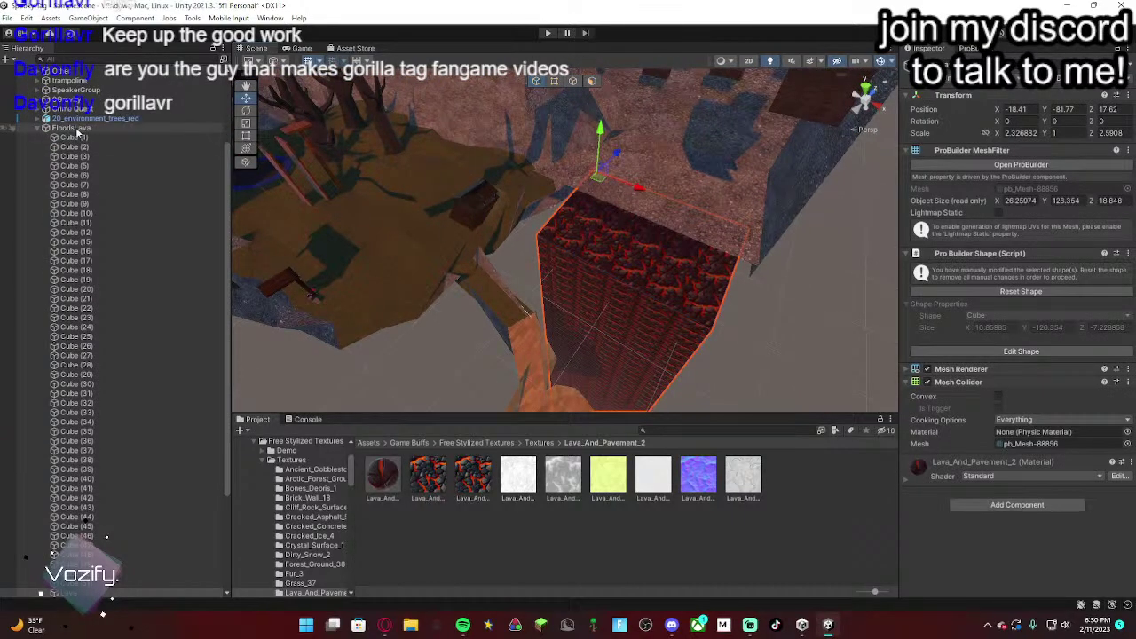
pyautogui.click(37, 129)
pyautogui.moveTo(509, 269); pyautogui.dragTo(521, 325, button='right')
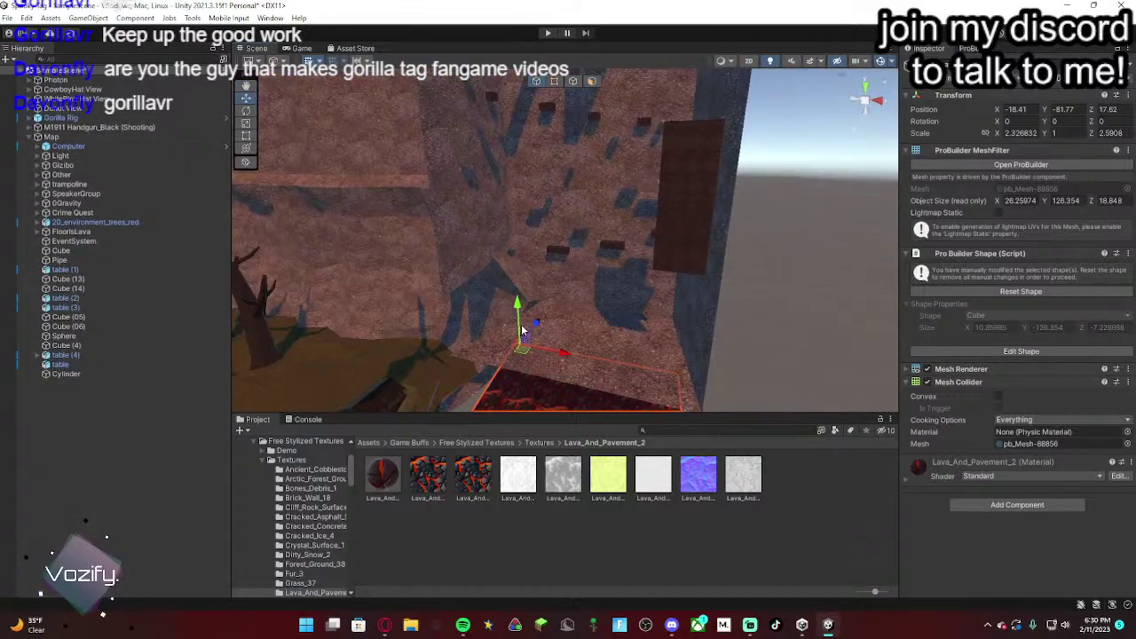
pyautogui.moveTo(517, 308)
pyautogui.mouseDown()
pyautogui.moveTo(537, 251)
pyautogui.moveTo(537, 313)
pyautogui.mouseUp()
# Step: Lower the lava block to a Y position of about -81.74 and deselect it
pyautogui.moveTo(538, 313); pyautogui.dragTo(698, 394, button='right')
pyautogui.click(758, 312)
pyautogui.moveTo(758, 311); pyautogui.dragTo(790, 142, button='right')
pyautogui.click(643, 179)
pyautogui.moveTo(644, 179); pyautogui.dragTo(614, 147, button='right')
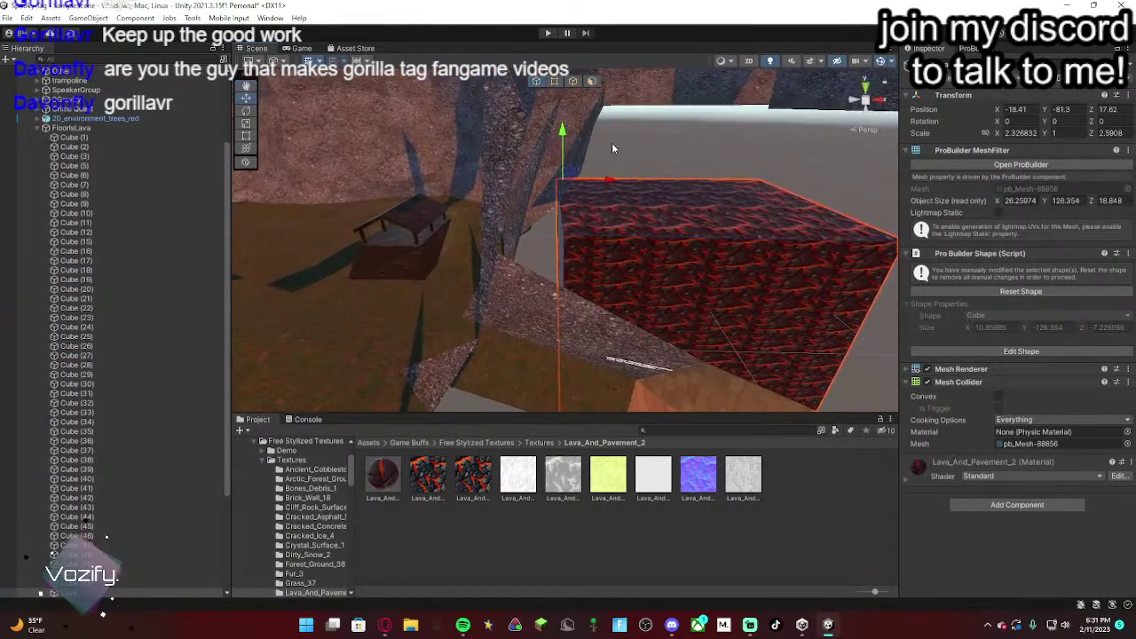
pyautogui.moveTo(563, 135); pyautogui.dragTo(563, 139)
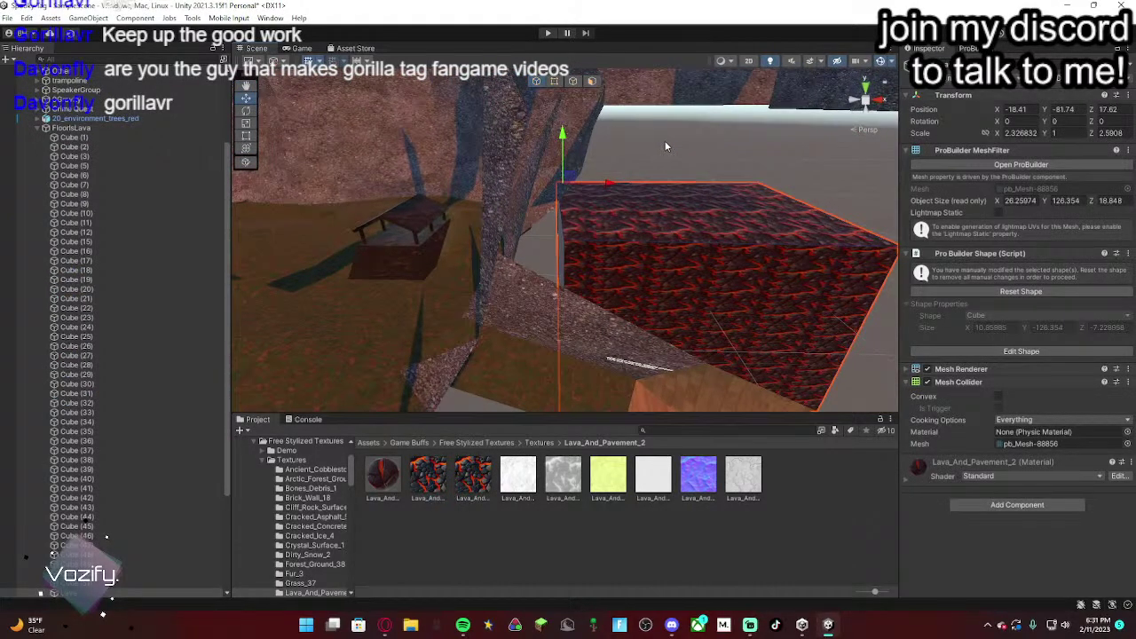
pyautogui.click(665, 146)
pyautogui.moveTo(665, 147); pyautogui.dragTo(494, 239, button='right')
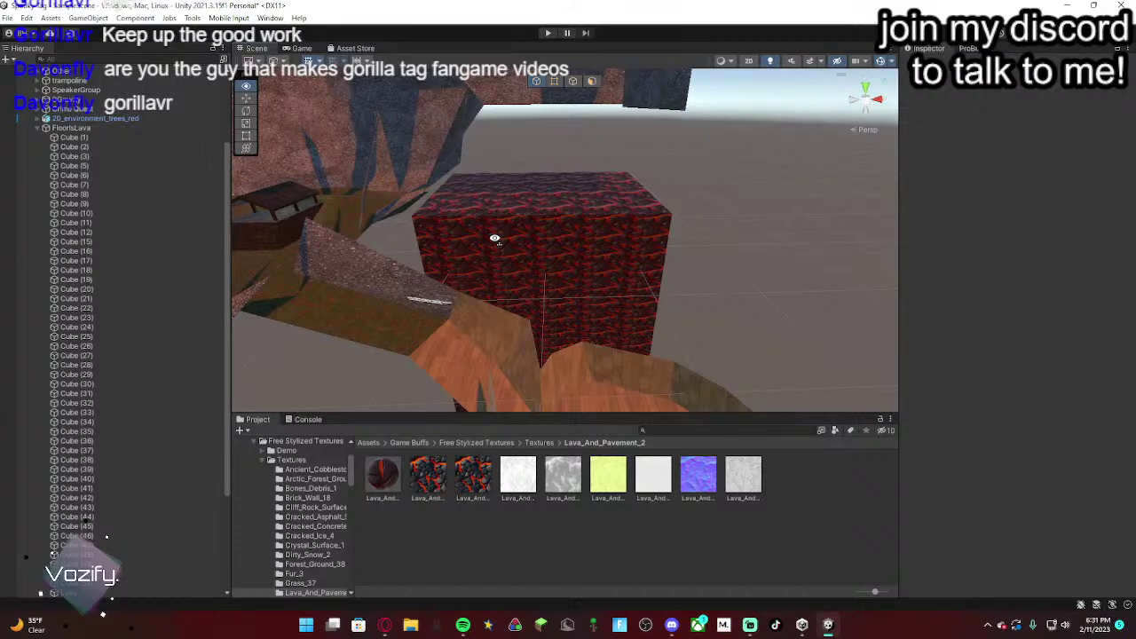
pyautogui.moveTo(494, 238); pyautogui.dragTo(494, 239, button='right')
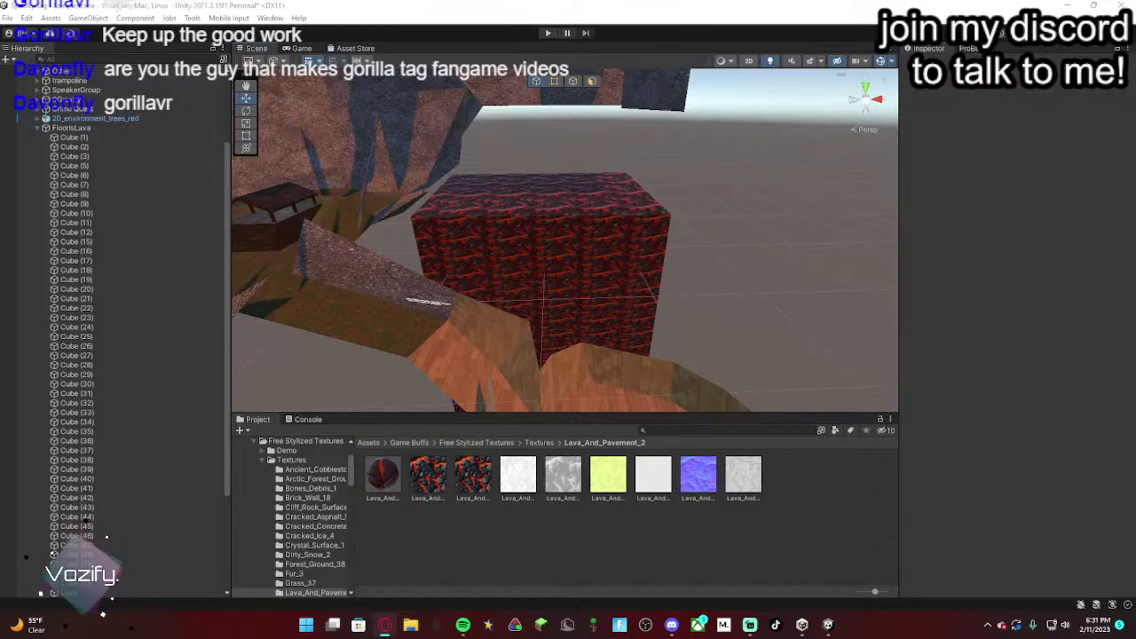
pyautogui.moveTo(537, 182); pyautogui.dragTo(825, 213, button='right')
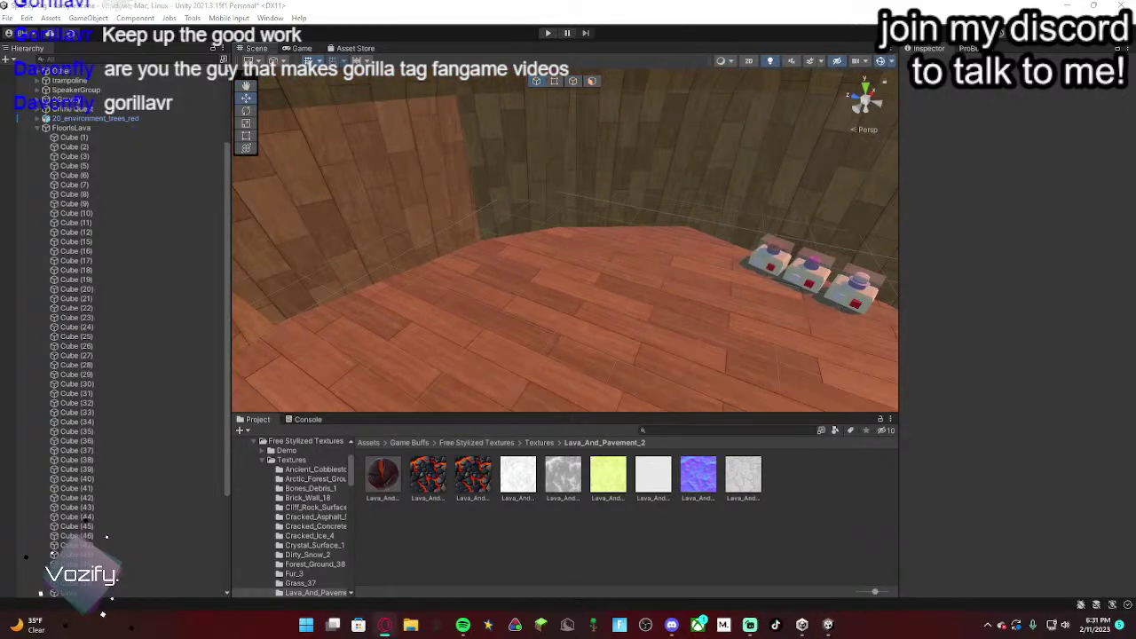
pyautogui.moveTo(674, 325); pyautogui.dragTo(646, 261, button='right')
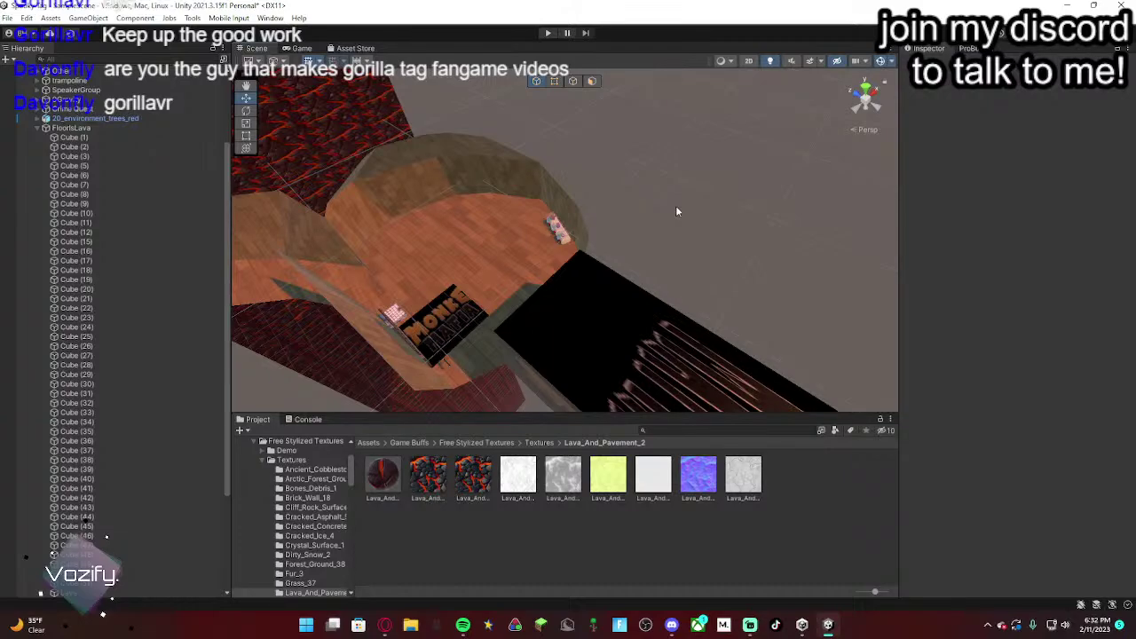
pyautogui.moveTo(675, 211); pyautogui.dragTo(704, 189, button='right')
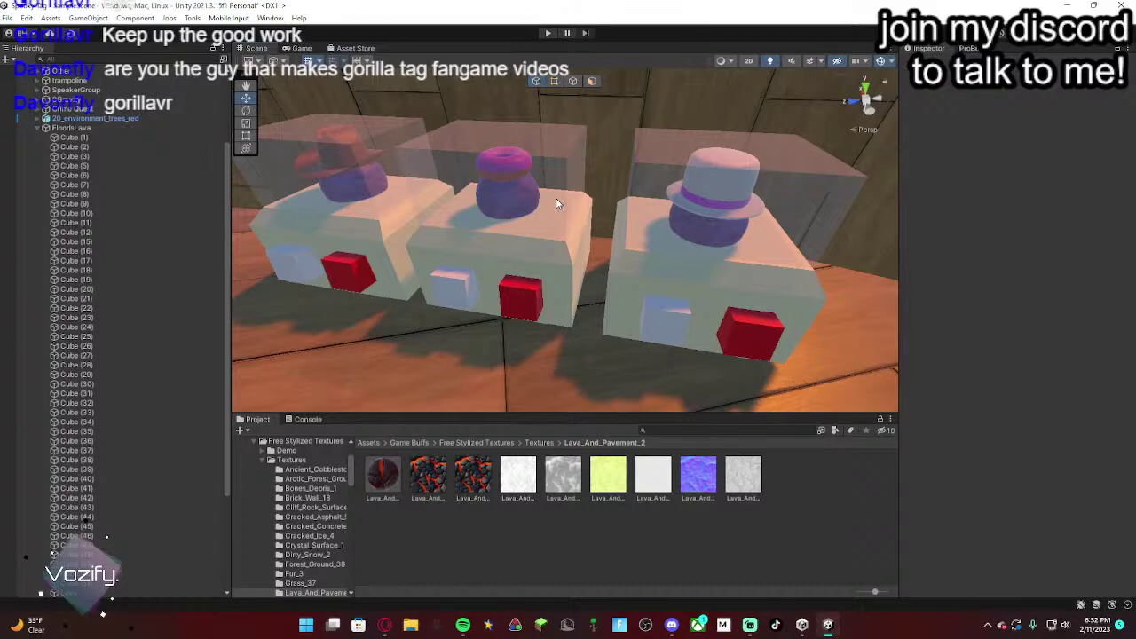
pyautogui.moveTo(557, 205); pyautogui.dragTo(541, 216, button='right')
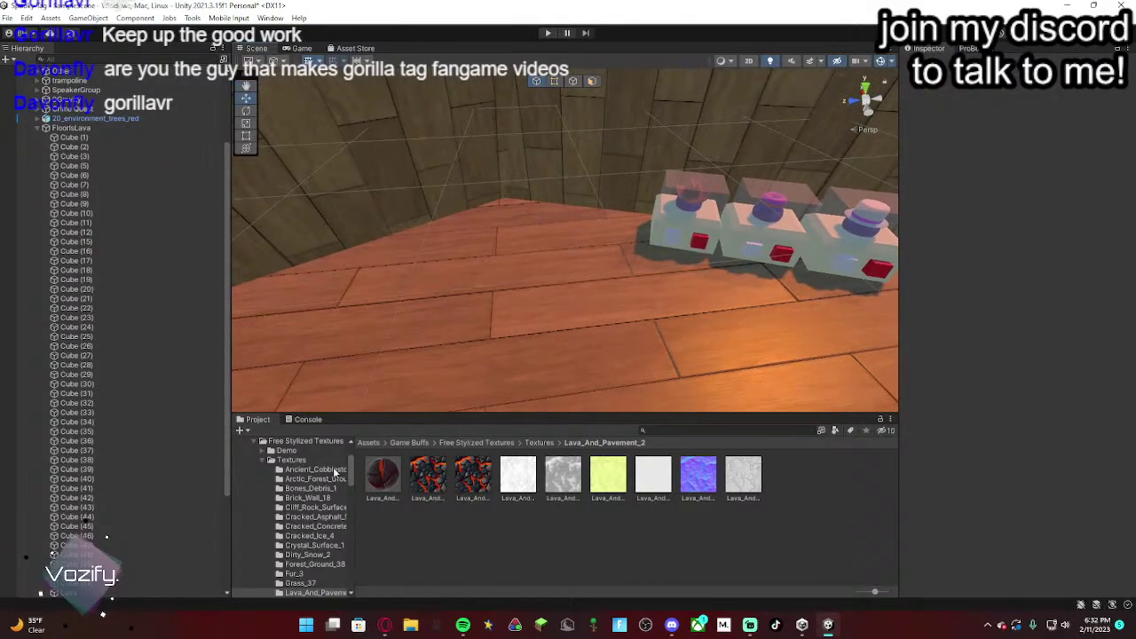
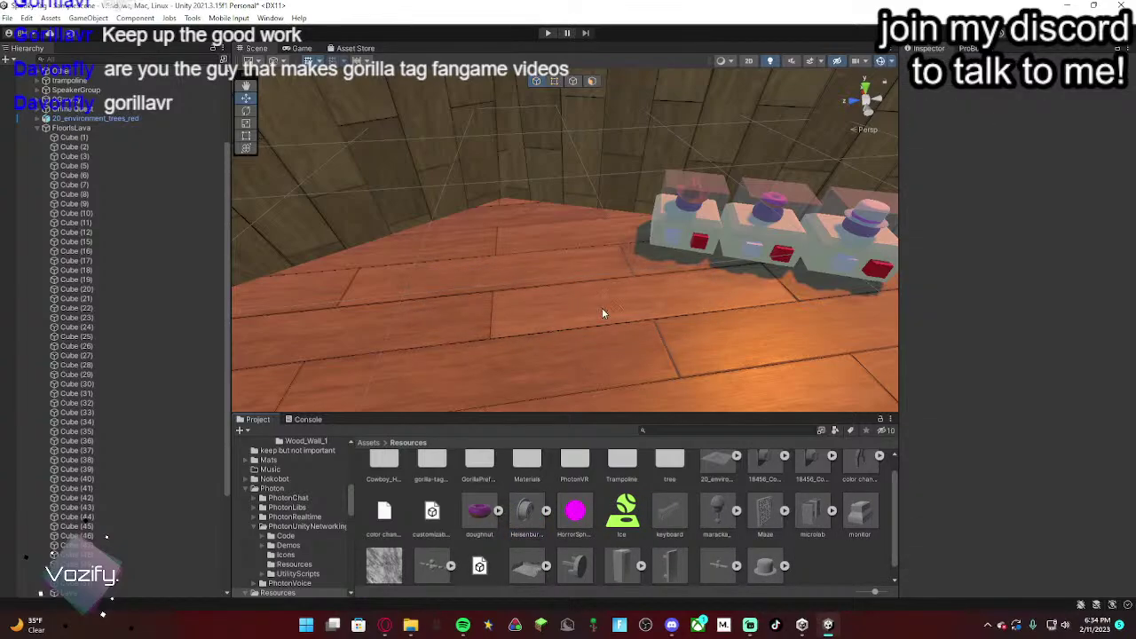
# Step: Place the Heisenberg hat model from the Resources folder on the wooden floor near the cosmetic display stands
pyautogui.moveTo(602, 308); pyautogui.dragTo(585, 296, button='right')
pyautogui.press('s')
pyautogui.moveTo(529, 528); pyautogui.dragTo(641, 179)
pyautogui.press('w')
pyautogui.moveTo(633, 195); pyautogui.dragTo(526, 266, button='right')
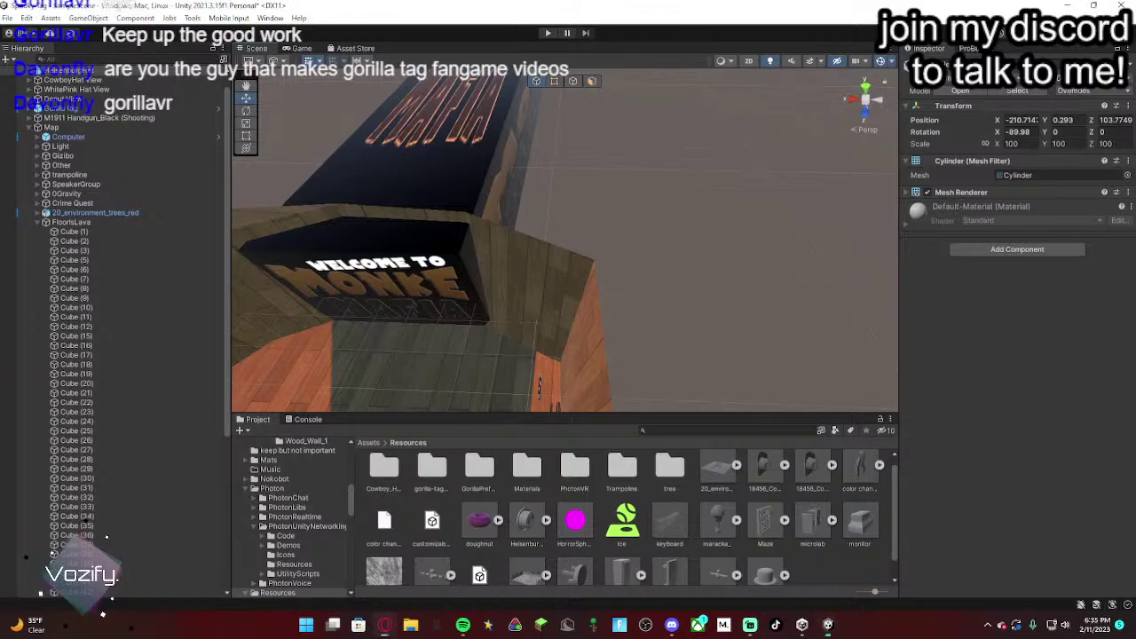
pyautogui.press('f')
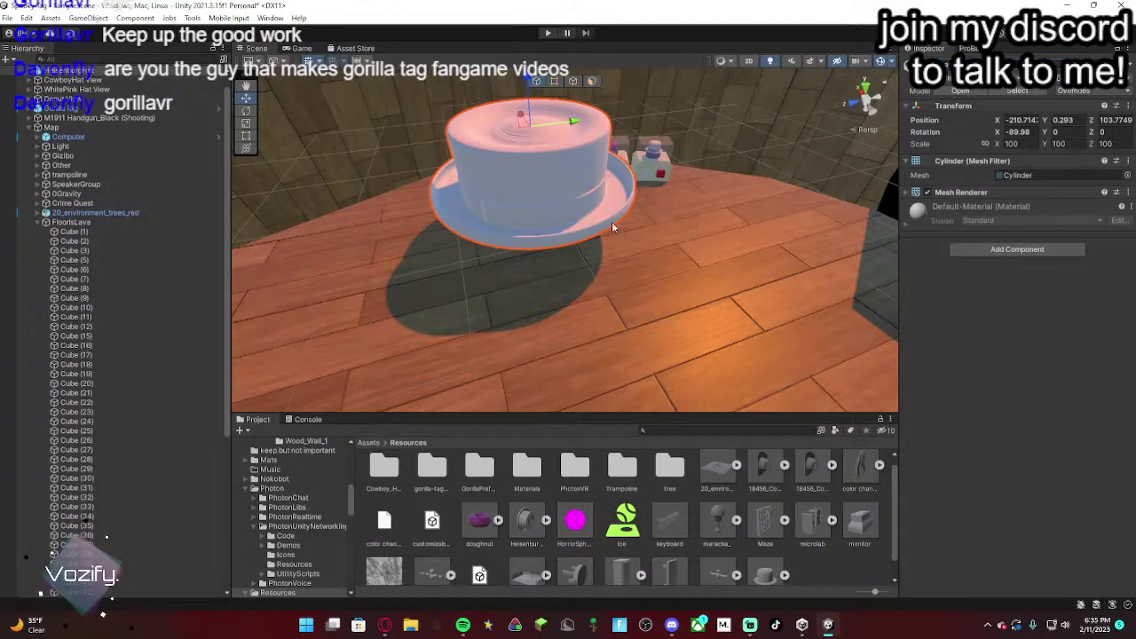
pyautogui.moveTo(612, 227); pyautogui.dragTo(508, 221, button='right')
# Step: Deselect the hat and open the Lava_And_Pavement_2 folder inside the Free Stylized Textures assets
pyautogui.click(584, 227)
pyautogui.click(369, 442)
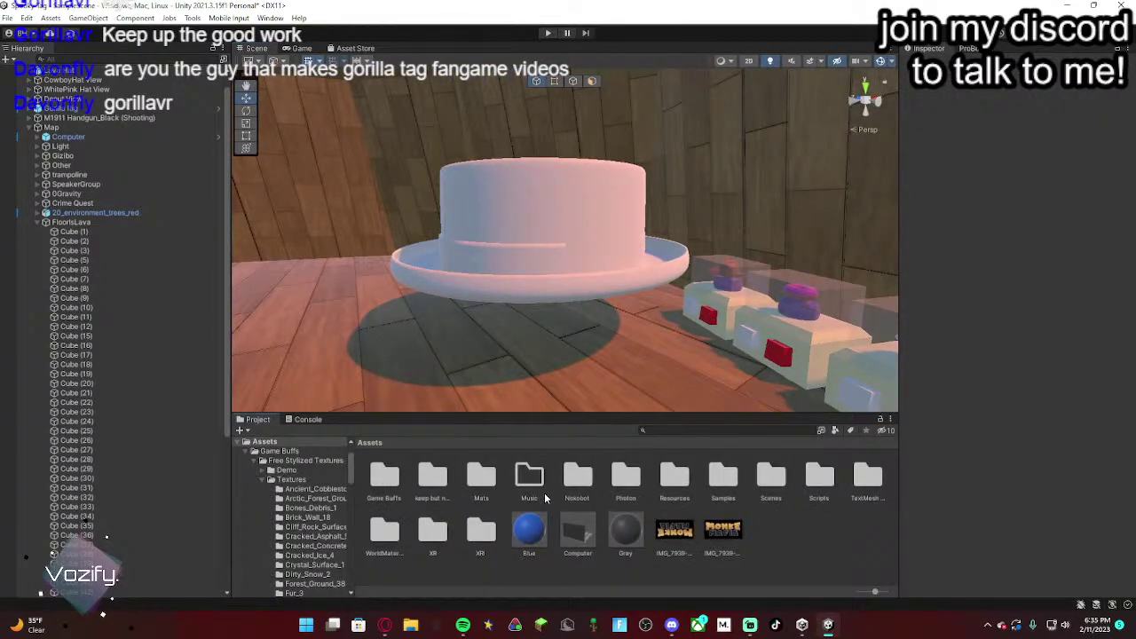
pyautogui.click(395, 479)
pyautogui.doubleClick(394, 479)
pyautogui.doubleClick(390, 479)
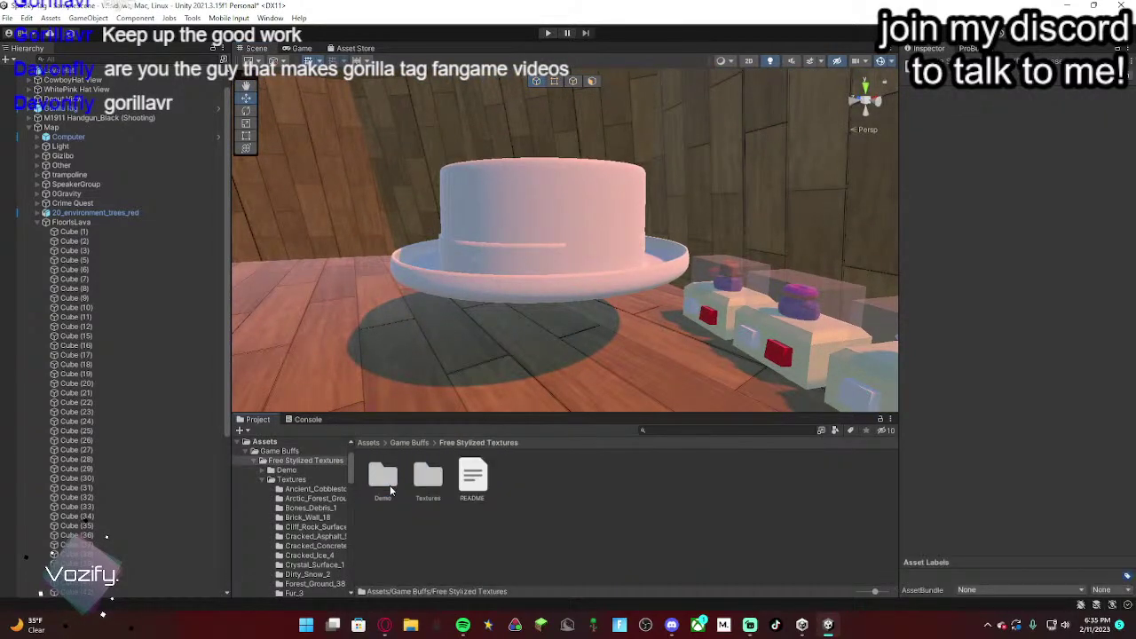
pyautogui.doubleClick(426, 479)
pyautogui.doubleClick(480, 531)
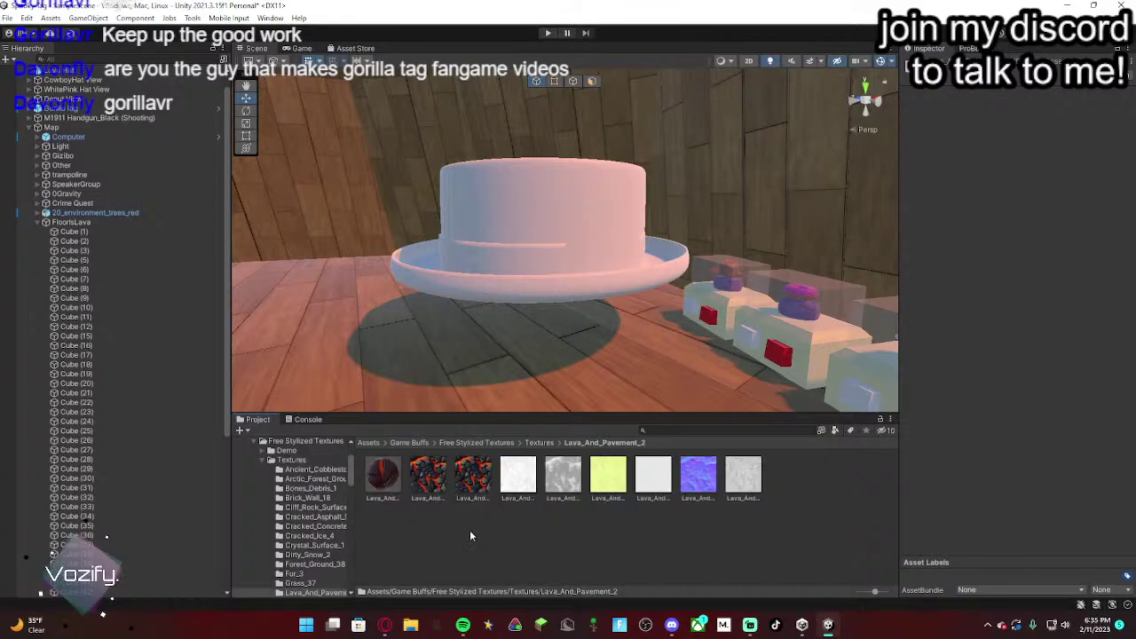
# Step: Apply the Lava_And_Pavement_2 material to the hat and select the hat
pyautogui.moveTo(421, 438); pyautogui.dragTo(553, 259)
pyautogui.moveTo(553, 260); pyautogui.dragTo(591, 408, button='right')
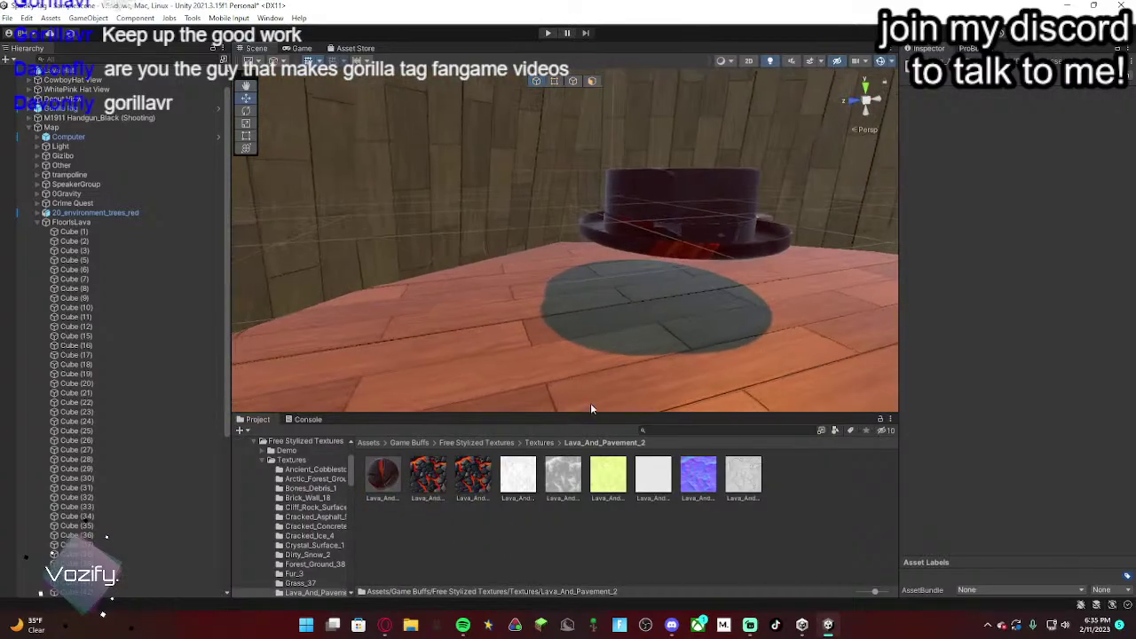
pyautogui.click(675, 213)
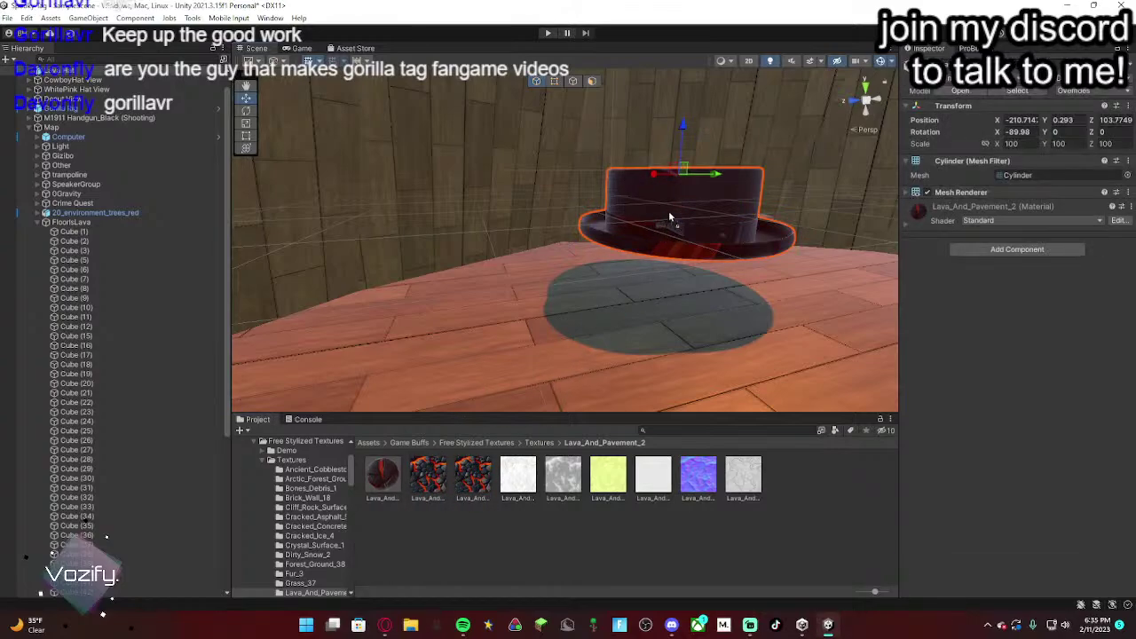
pyautogui.moveTo(670, 216); pyautogui.dragTo(668, 215)
# Step: Apply the Lava_And_Pavement_2_Albedo texture to the hat in place of its current material
pyautogui.moveTo(558, 385); pyautogui.dragTo(513, 371, button='right')
pyautogui.click(513, 484)
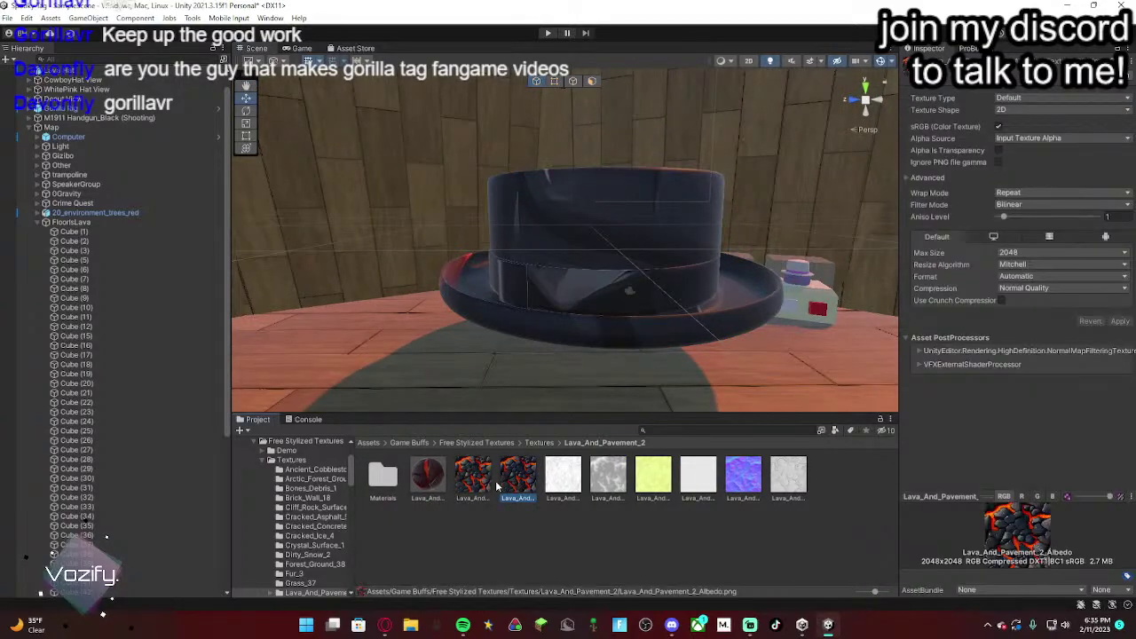
pyautogui.click(488, 491)
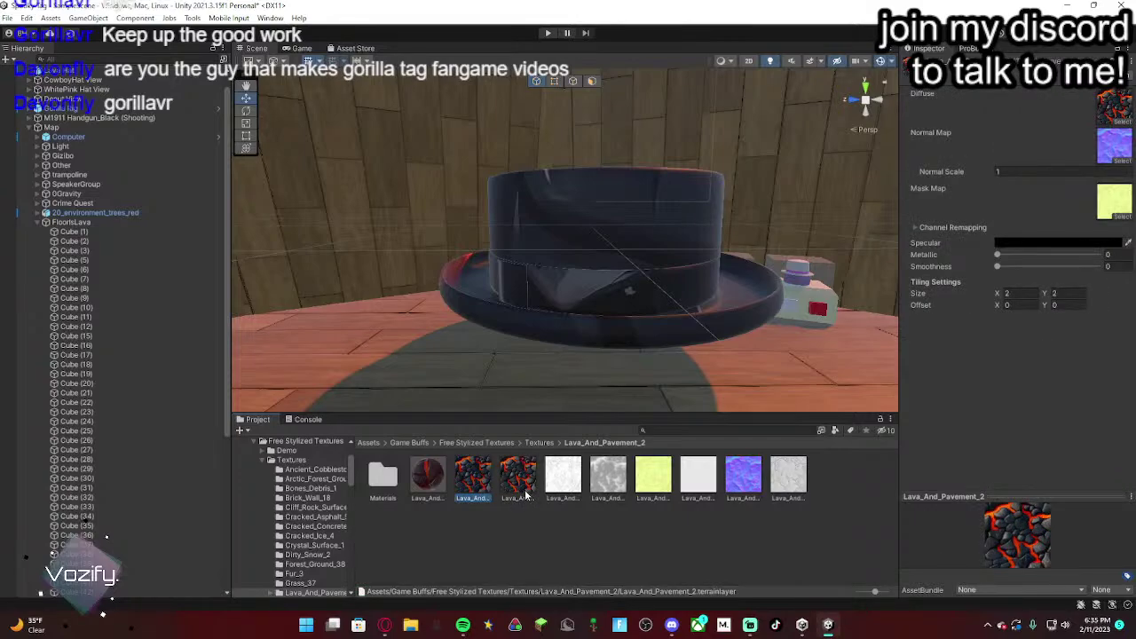
pyautogui.click(524, 493)
pyautogui.click(649, 261)
pyautogui.moveTo(649, 261); pyautogui.dragTo(619, 311, button='right')
pyautogui.click(517, 479)
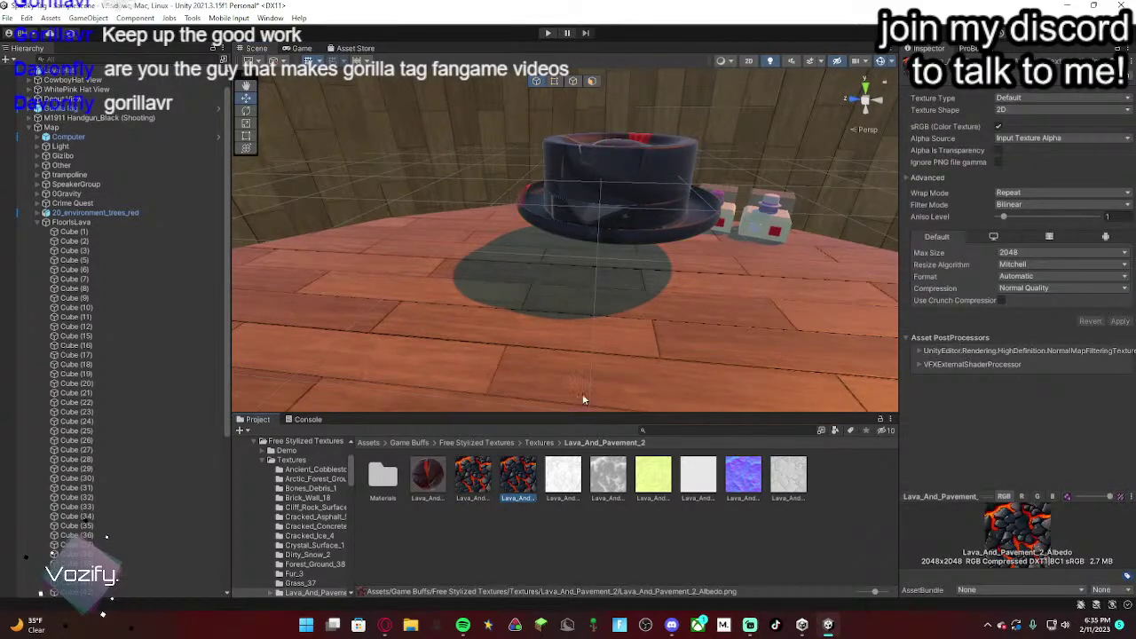
# Step: Set the main tiling of the hat's Lava_And_Pavement_2_Albedo material to 10 in both X and Y
pyautogui.click(641, 206)
pyautogui.click(910, 226)
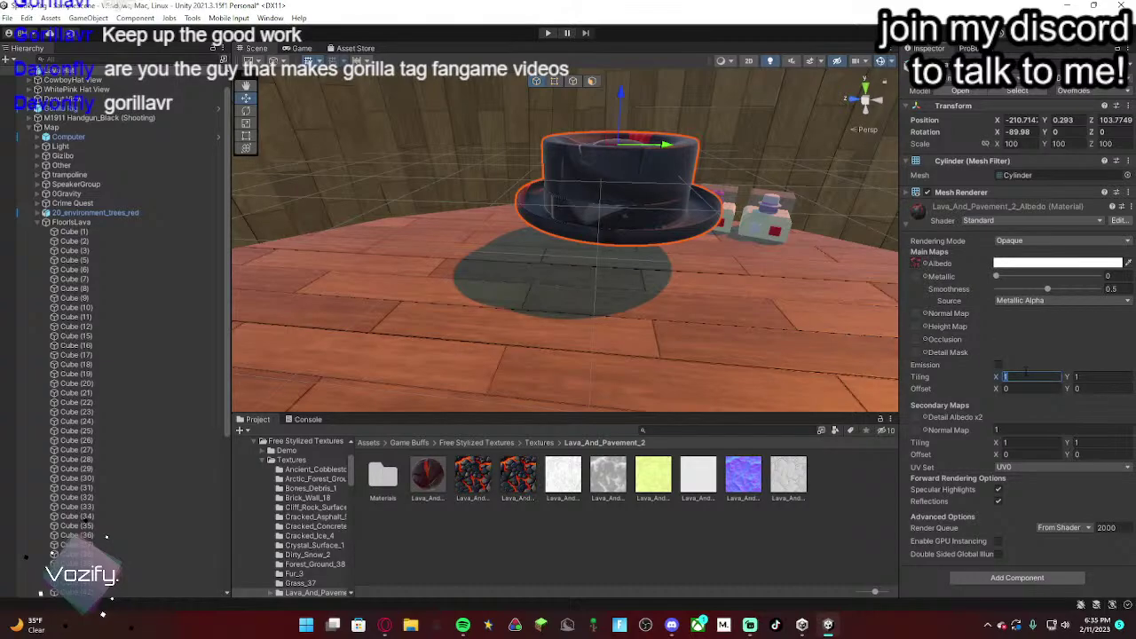
pyautogui.write('0.')
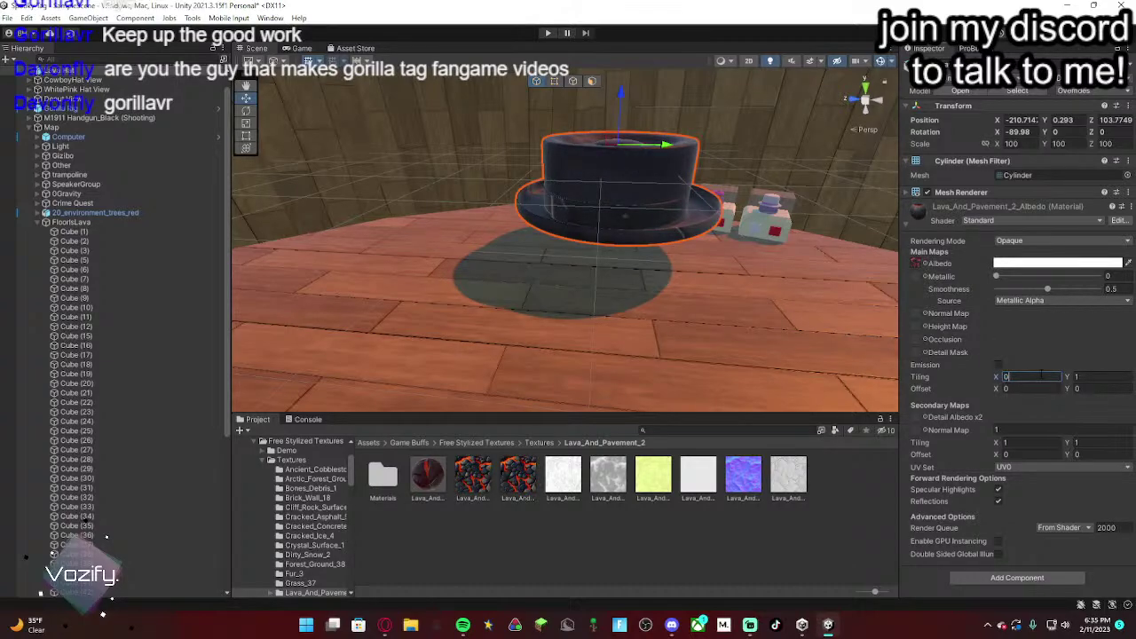
pyautogui.write('5')
pyautogui.press('BackSpace')
pyautogui.write('7')
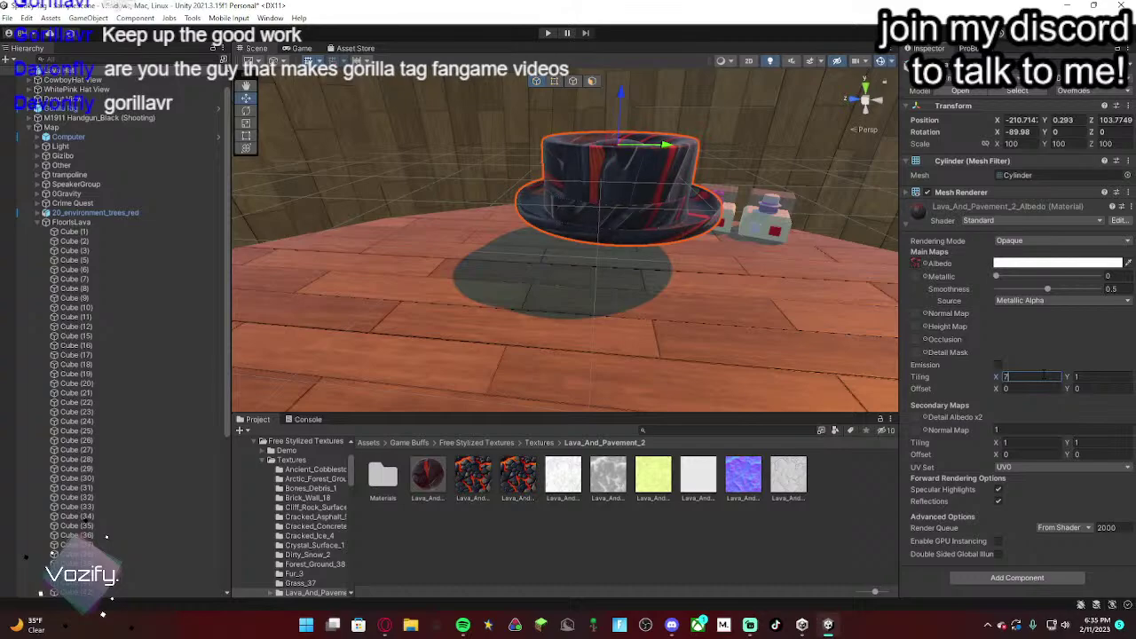
pyautogui.write('10')
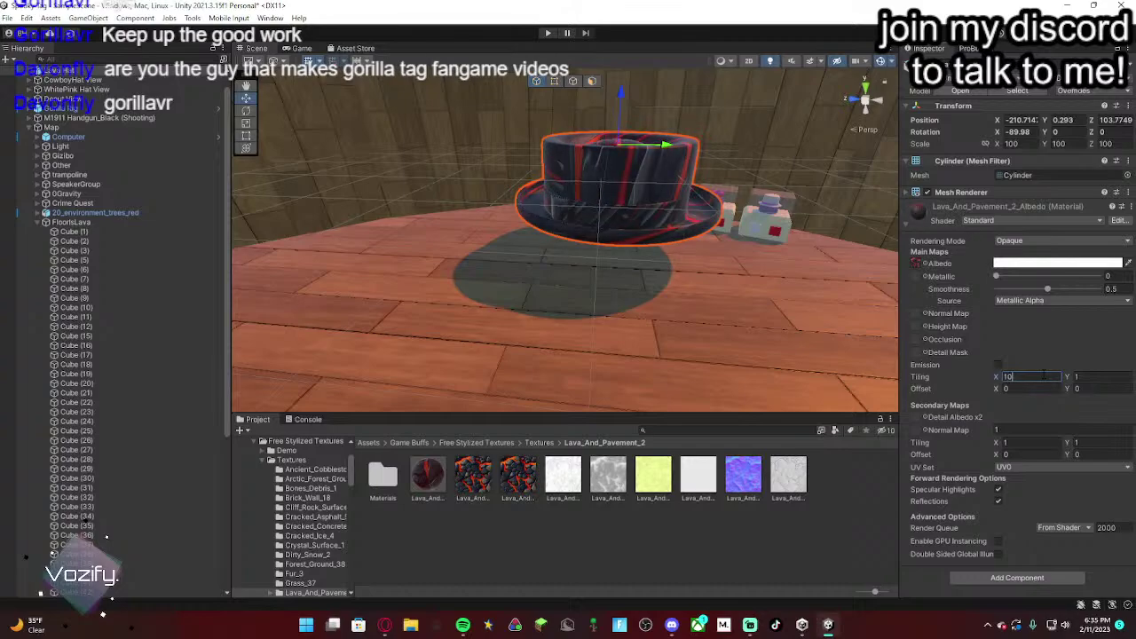
pyautogui.write('10')
pyautogui.moveTo(717, 330); pyautogui.dragTo(669, 330, button='right')
pyautogui.press('w')
pyautogui.press('a')
pyautogui.keyDown('alt'); pyautogui.moveTo(668, 330); pyautogui.dragTo(646, 296); pyautogui.keyUp('alt')
pyautogui.click(645, 296)
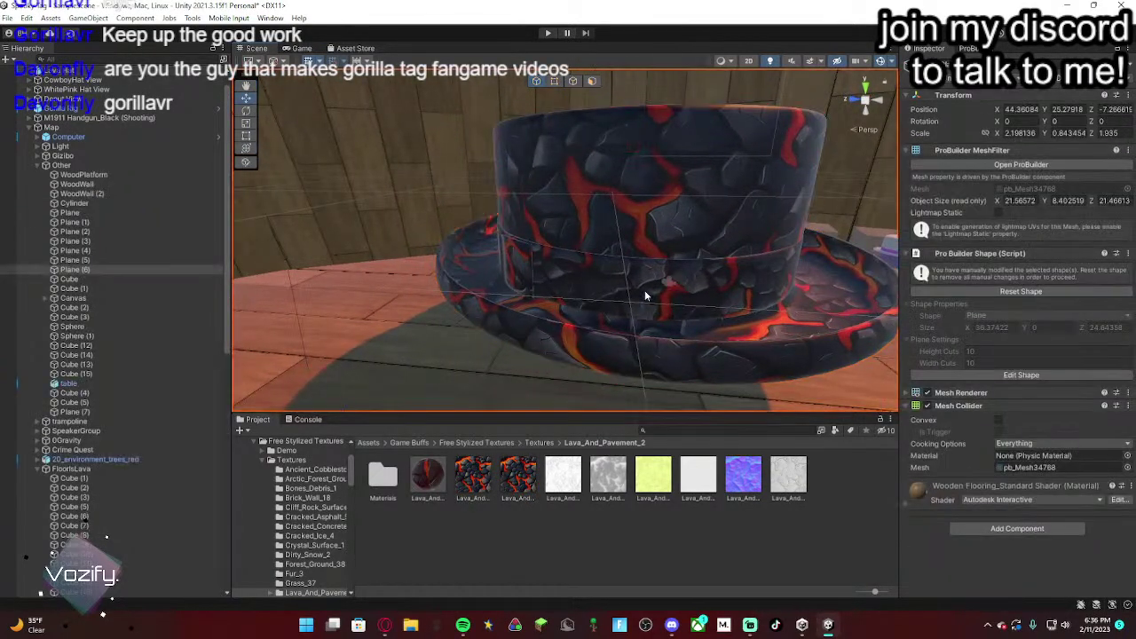
# Step: Enable emission on the Lava Hat's material and set the emission colour to dark orange-red, RGB 15, 3, 0
pyautogui.scroll(1, 97, 293)
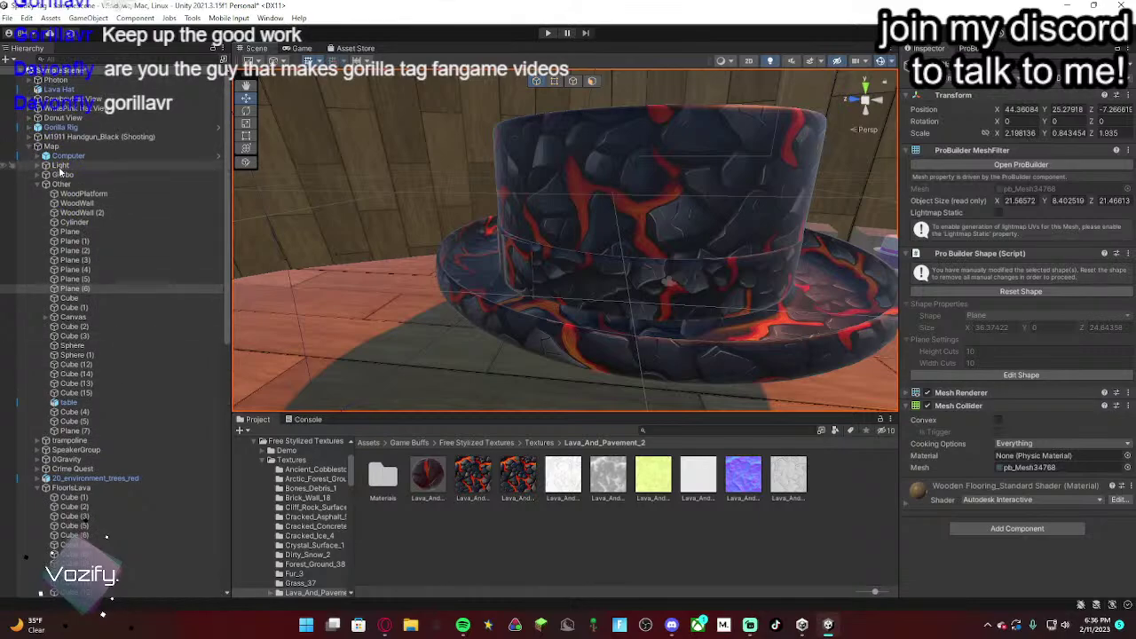
pyautogui.click(36, 90)
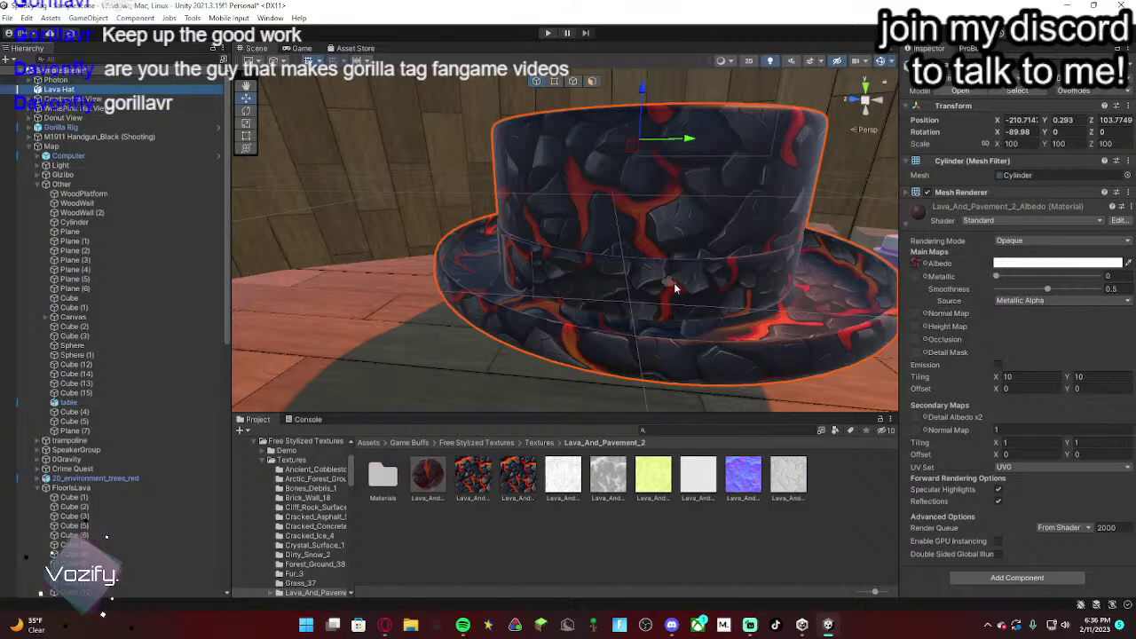
pyautogui.click(515, 478)
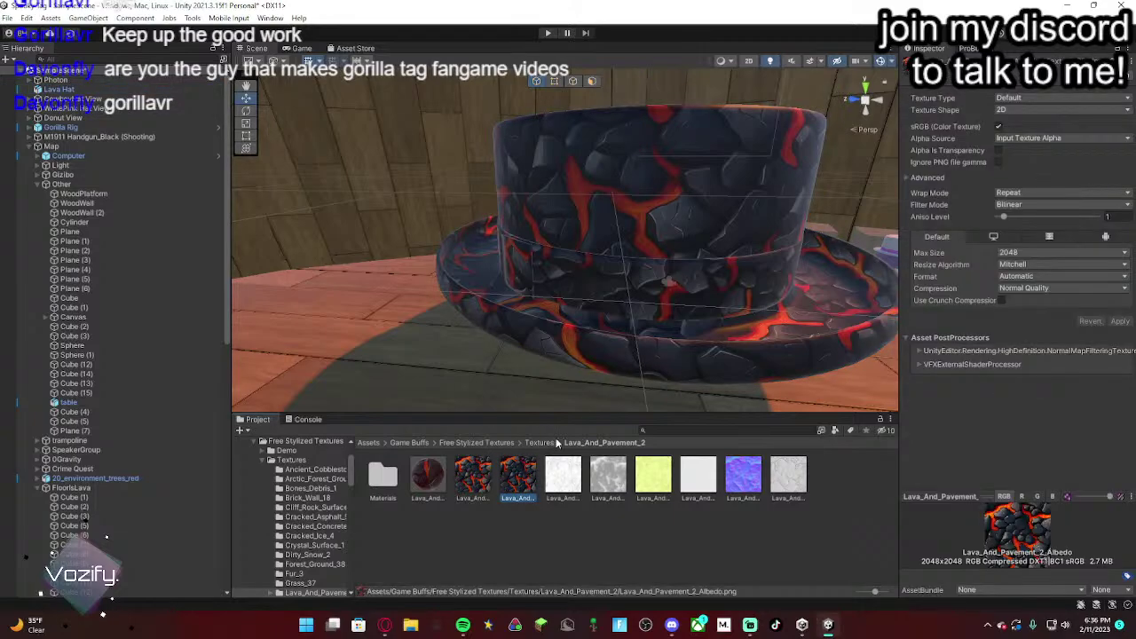
pyautogui.click(774, 239)
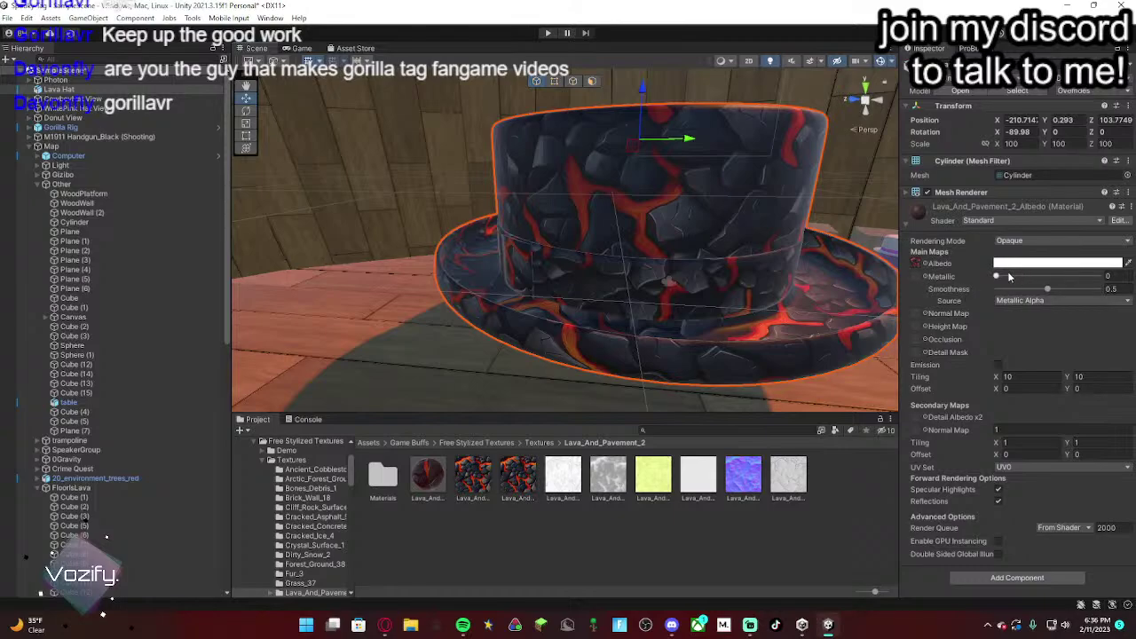
pyautogui.click(995, 365)
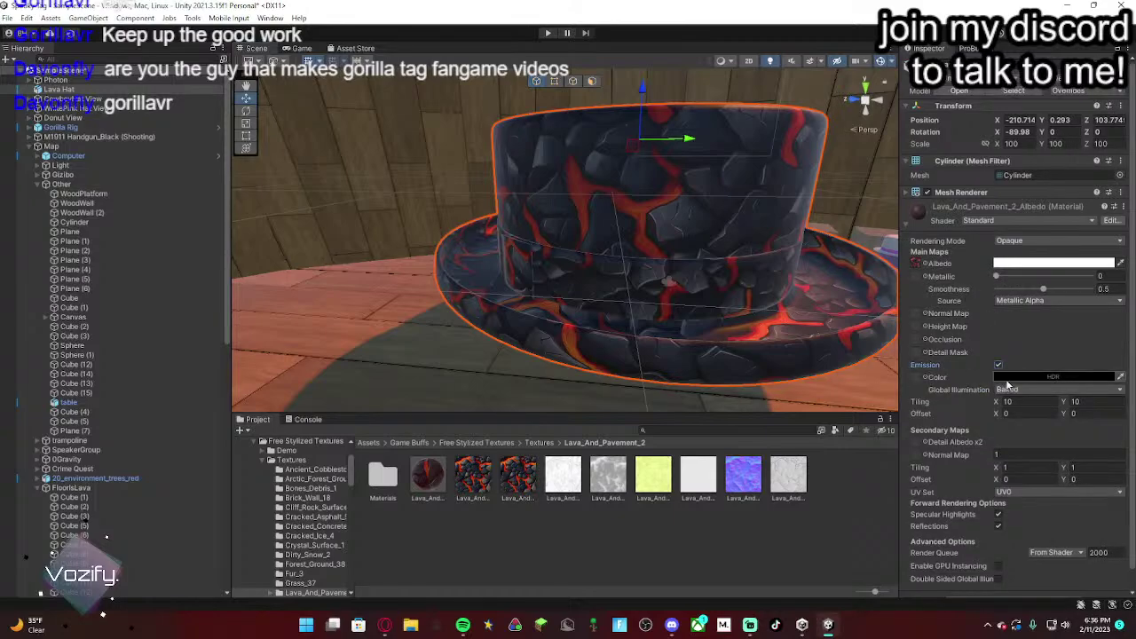
pyautogui.click(1026, 377)
pyautogui.moveTo(1123, 394); pyautogui.dragTo(1123, 387)
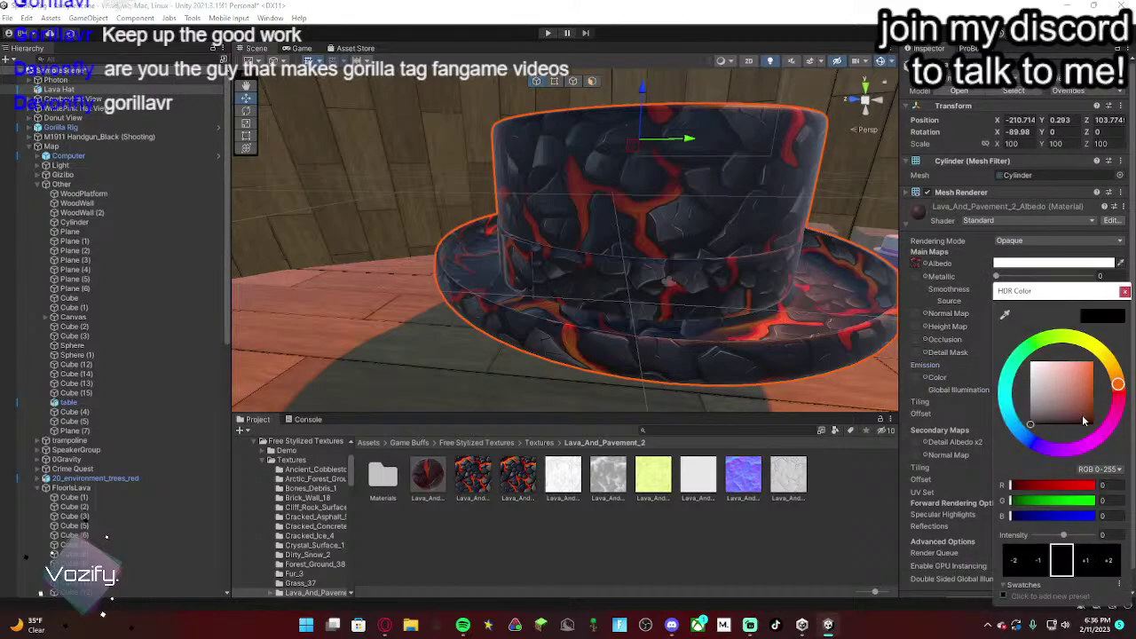
pyautogui.moveTo(1084, 421); pyautogui.dragTo(1116, 427)
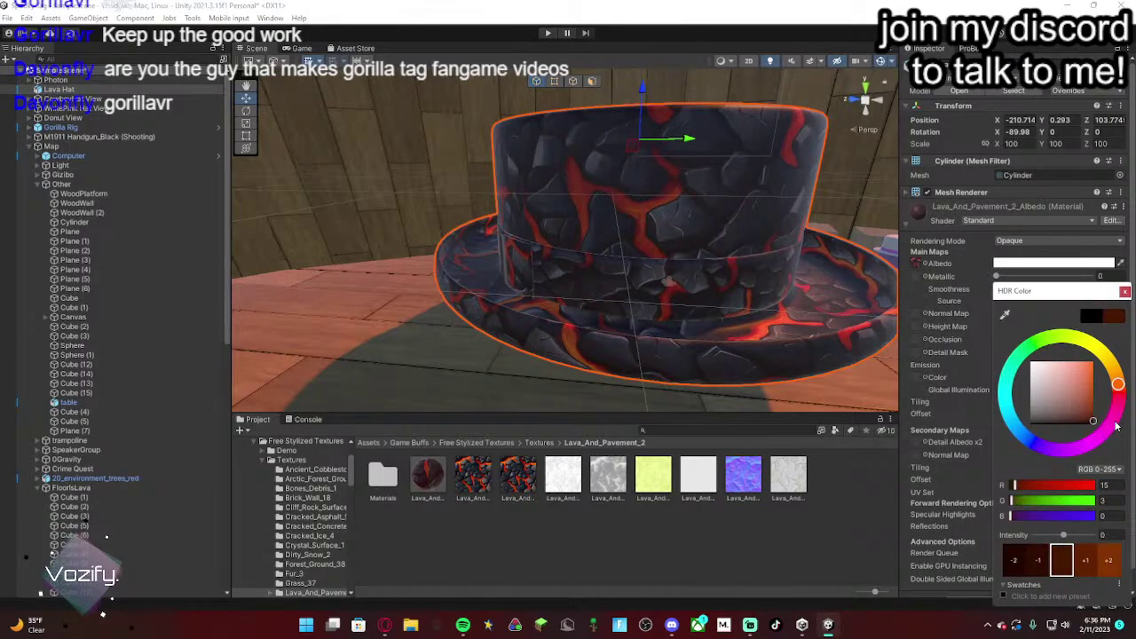
pyautogui.click(1125, 291)
# Step: Raise the Lava Hat above the floor to a Y position of about 1.07
pyautogui.moveTo(799, 297); pyautogui.dragTo(357, 217, button='right')
pyautogui.click(529, 210)
pyautogui.click(595, 205)
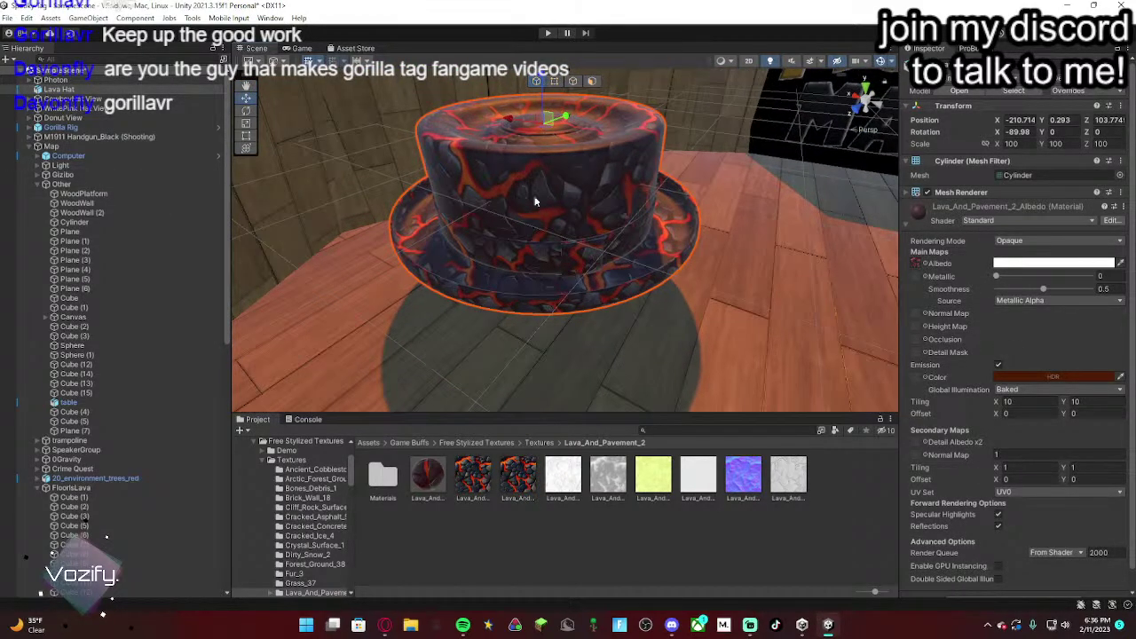
pyautogui.moveTo(543, 95); pyautogui.dragTo(548, 53, button='right')
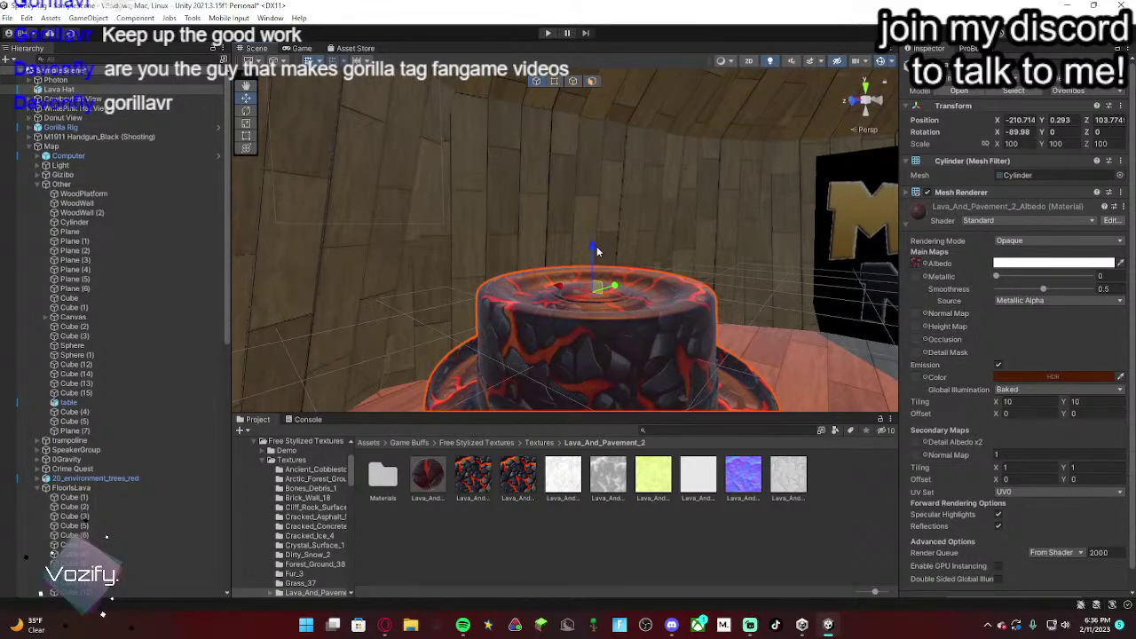
pyautogui.moveTo(596, 248); pyautogui.dragTo(603, 172)
pyautogui.scroll(-10, 135, 182)
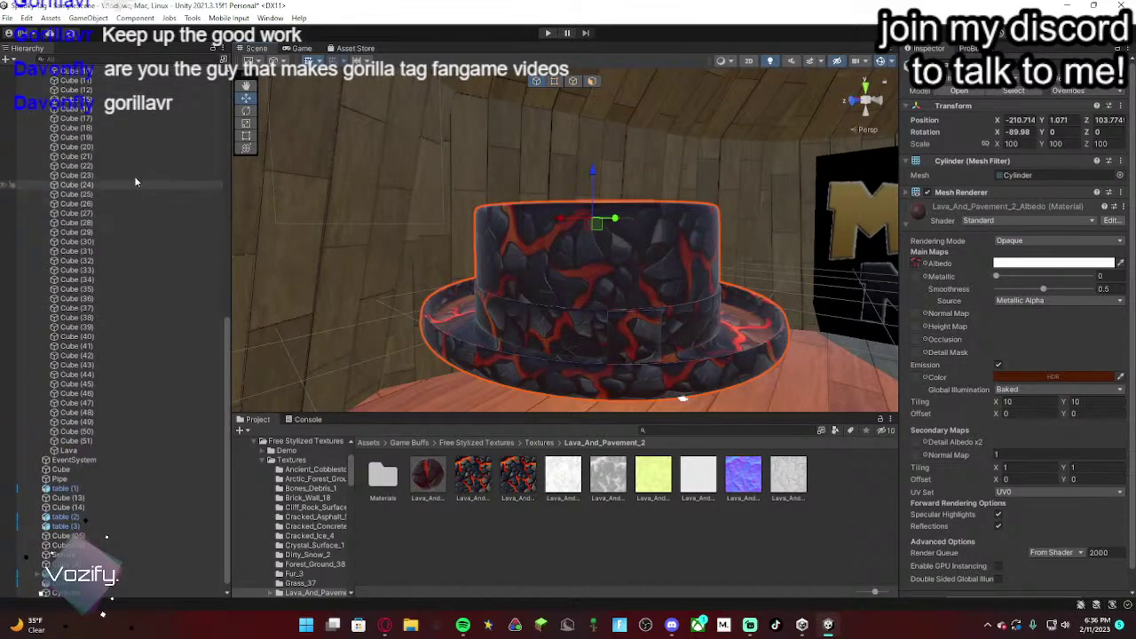
# Step: Undo the Lava Hat's height change and scale the hat down uniformly to about 14.26
pyautogui.click(249, 139)
pyautogui.moveTo(577, 225); pyautogui.dragTo(331, 175, button='right')
pyautogui.press('s')
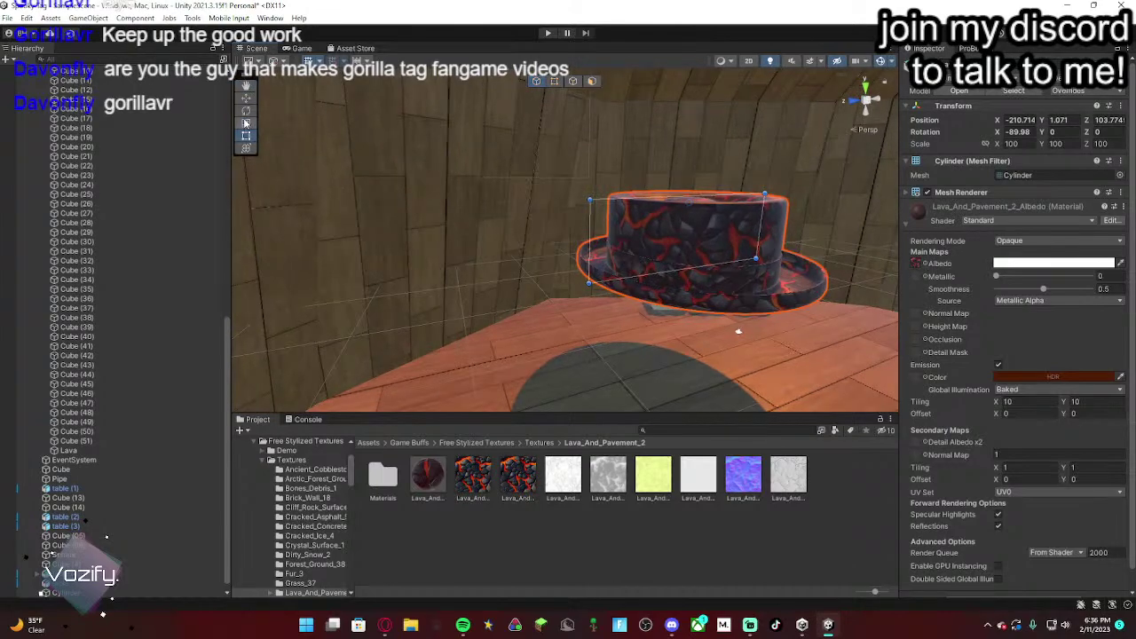
pyautogui.click(247, 125)
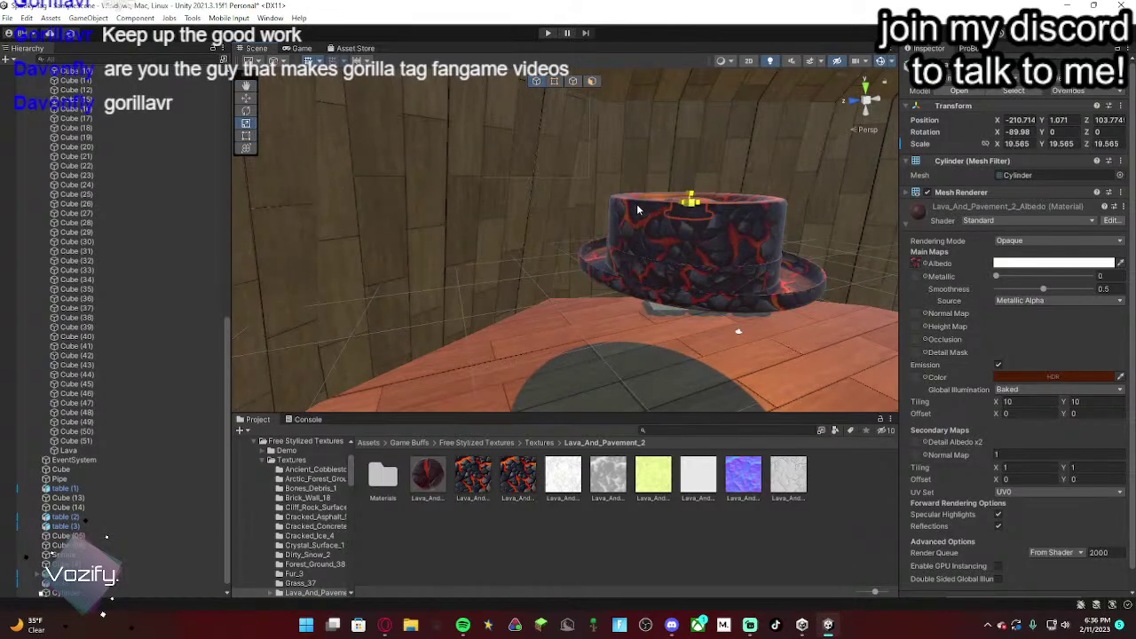
pyautogui.moveTo(694, 156); pyautogui.dragTo(693, 206)
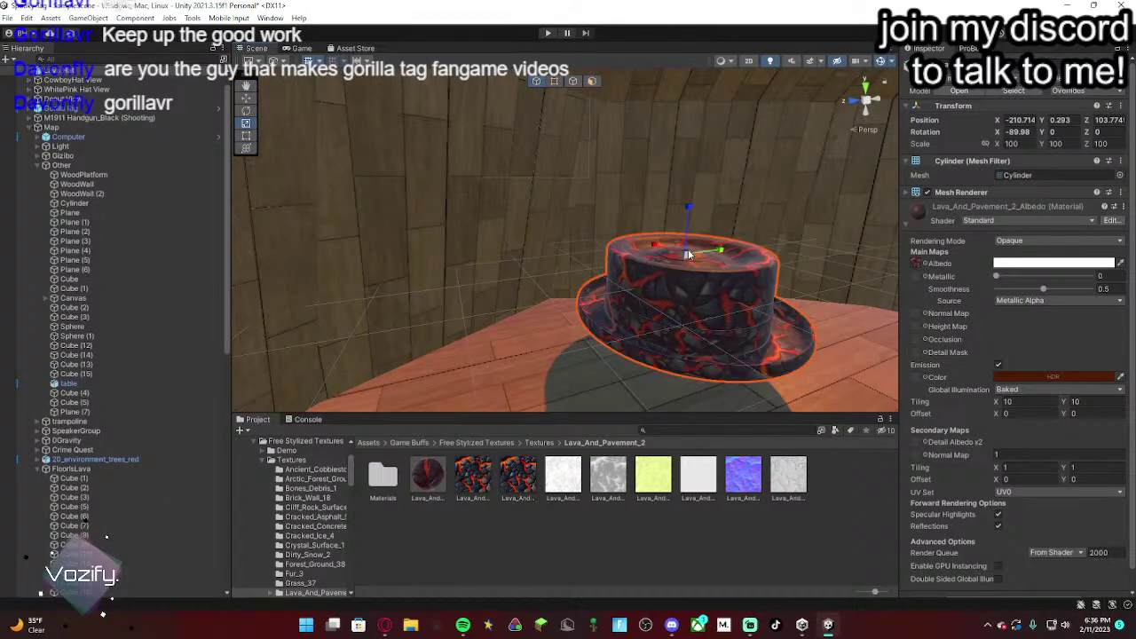
pyautogui.moveTo(688, 255); pyautogui.dragTo(632, 258)
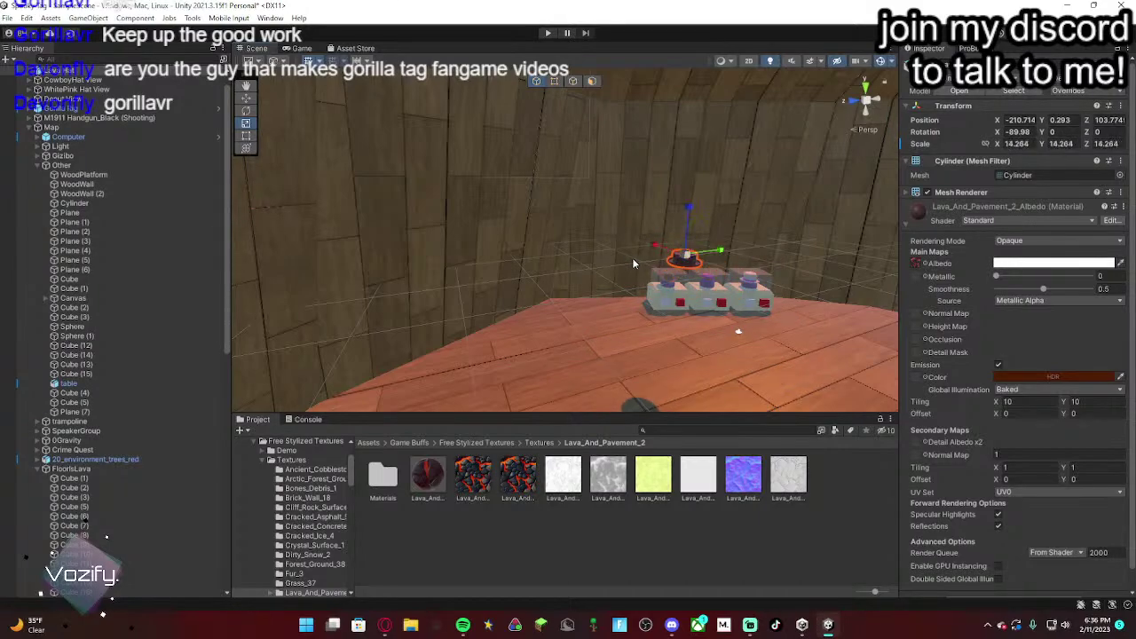
# Step: Move the Lava Hat over to the player rig, at about X -211.635, Y -0.136, Z 103.657
pyautogui.press('w')
pyautogui.moveTo(633, 259); pyautogui.dragTo(879, 331, button='right')
pyautogui.click(249, 101)
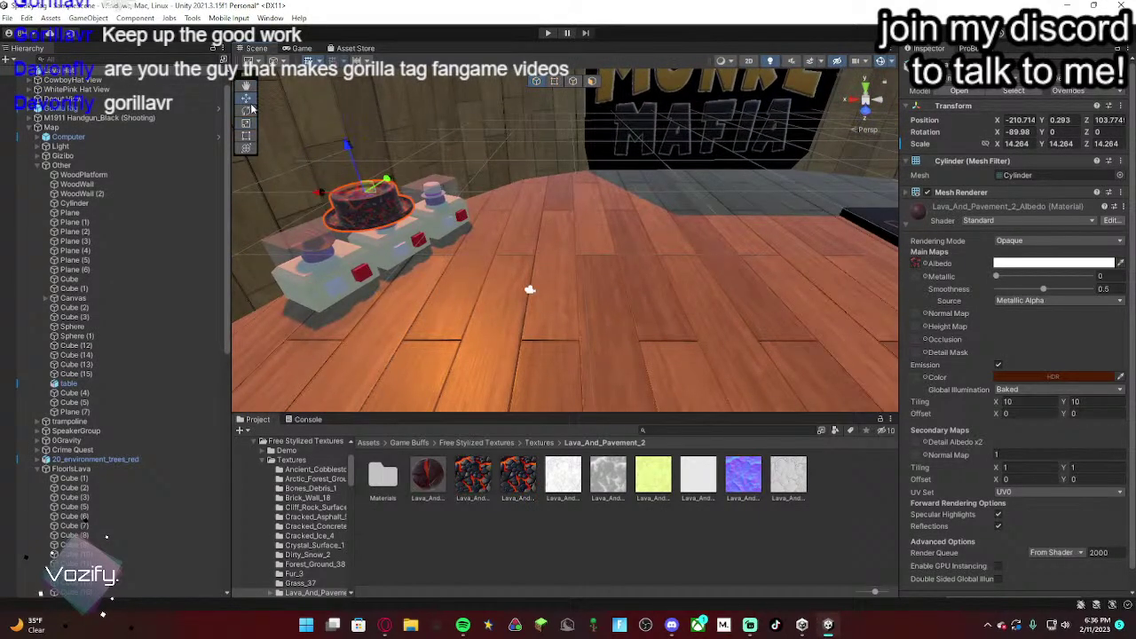
pyautogui.moveTo(270, 122); pyautogui.dragTo(498, 300, button='right')
pyautogui.moveTo(528, 298); pyautogui.dragTo(541, 218)
pyautogui.moveTo(542, 218)
pyautogui.mouseDown(button='right')
pyautogui.moveTo(600, 271)
pyautogui.moveTo(470, 139)
pyautogui.moveTo(545, 236)
pyautogui.mouseUp(button='right')
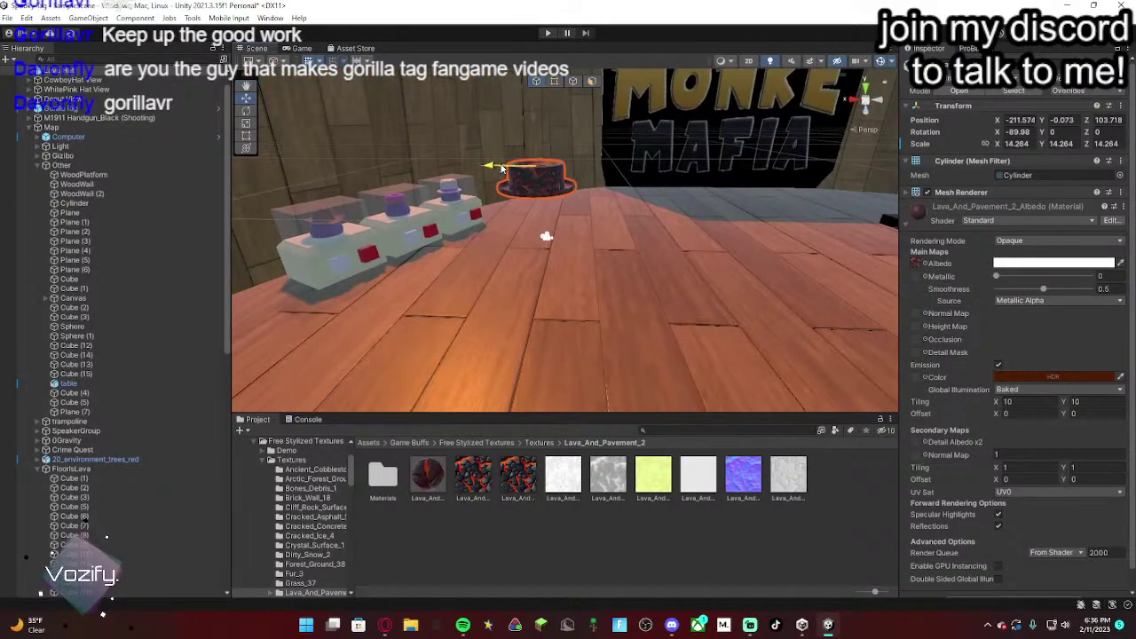
pyautogui.moveTo(544, 122); pyautogui.dragTo(323, 168)
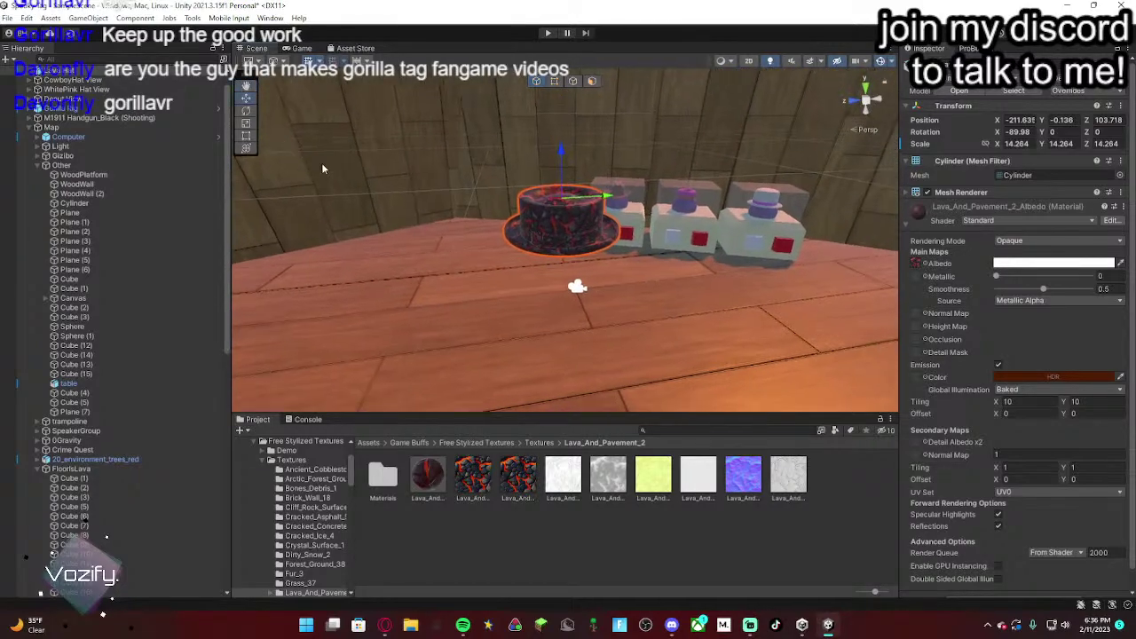
pyautogui.moveTo(606, 201); pyautogui.dragTo(621, 201)
pyautogui.moveTo(621, 200); pyautogui.dragTo(596, 228, button='right')
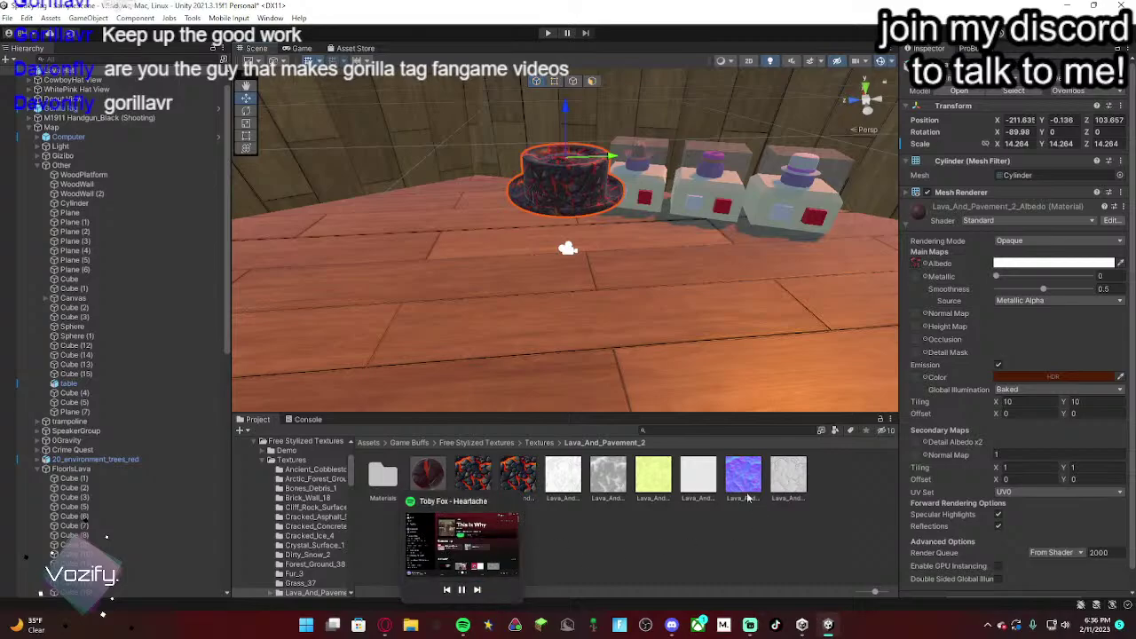
# Step: Compare the Lava Hat with the Gorilla Rig and shift the hat along Z to about 103.631
pyautogui.moveTo(613, 173); pyautogui.dragTo(904, 415, button='right')
pyautogui.press('w')
pyautogui.press('s')
pyautogui.press('w')
pyautogui.press('s')
pyautogui.press('d')
pyautogui.press('a')
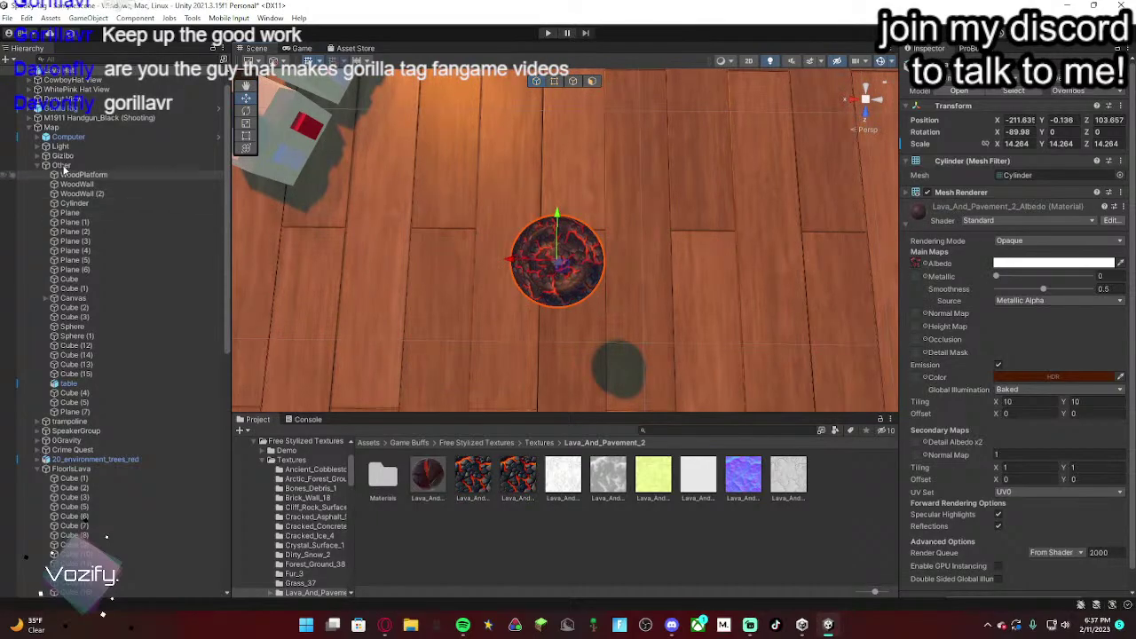
pyautogui.click(76, 108)
pyautogui.moveTo(546, 267); pyautogui.dragTo(357, 62, button='right')
pyautogui.press('w')
pyautogui.press('s')
pyautogui.moveTo(652, 251); pyautogui.dragTo(517, 189, button='right')
pyautogui.press('d')
pyautogui.click(602, 193)
pyautogui.press('d')
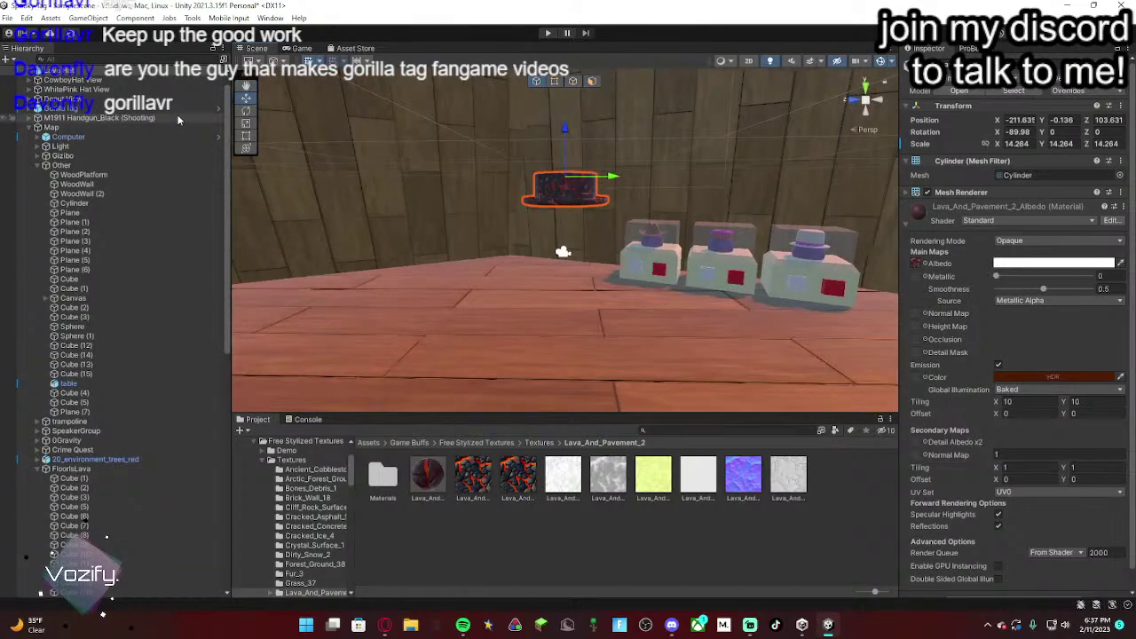
# Step: Lower the Lava Hat towards the Gorilla Rig's head, to a Y position of about -0.307
pyautogui.click(138, 109)
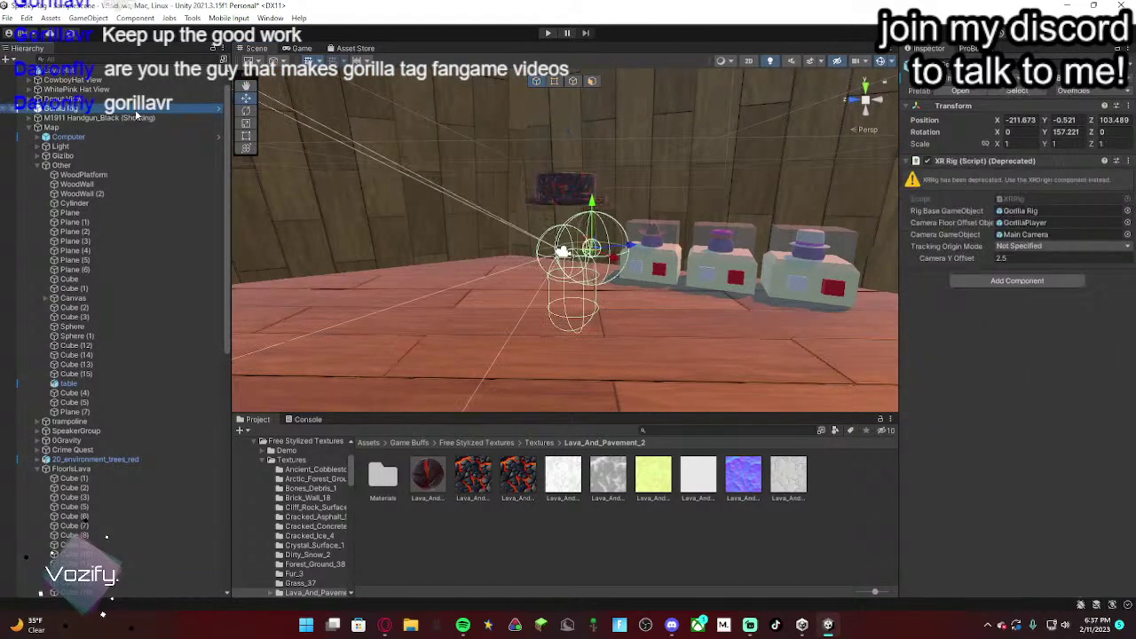
pyautogui.click(593, 191)
pyautogui.moveTo(568, 146); pyautogui.dragTo(563, 168)
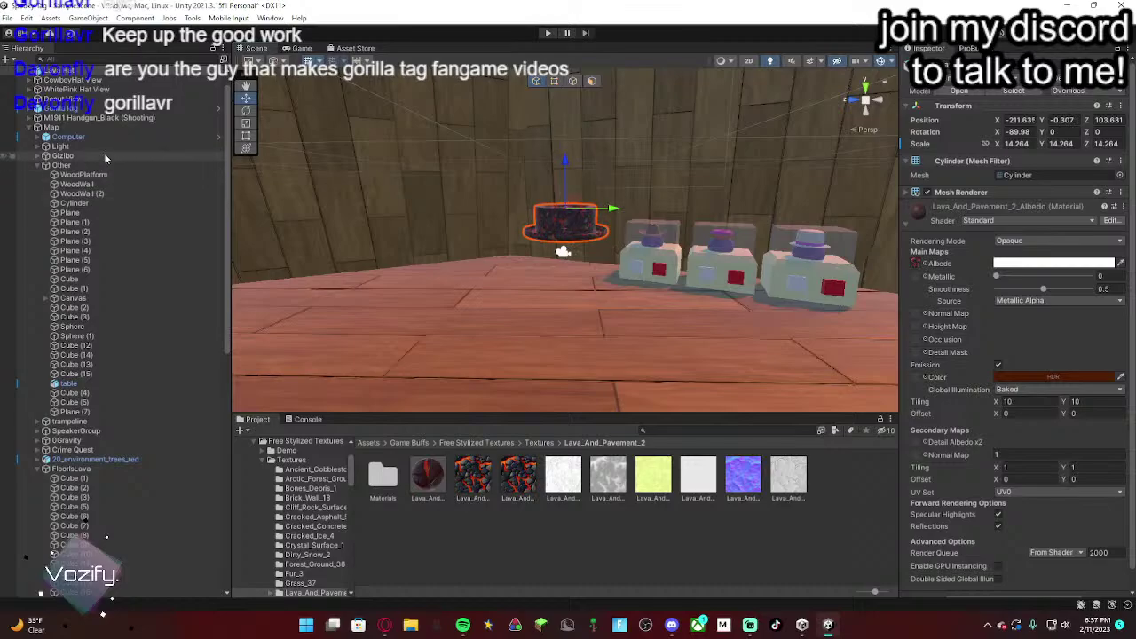
# Step: Scale the Lava Hat down uniformly to about 11.74 and lower it to a Y position of about -0.353
pyautogui.doubleClick(106, 108)
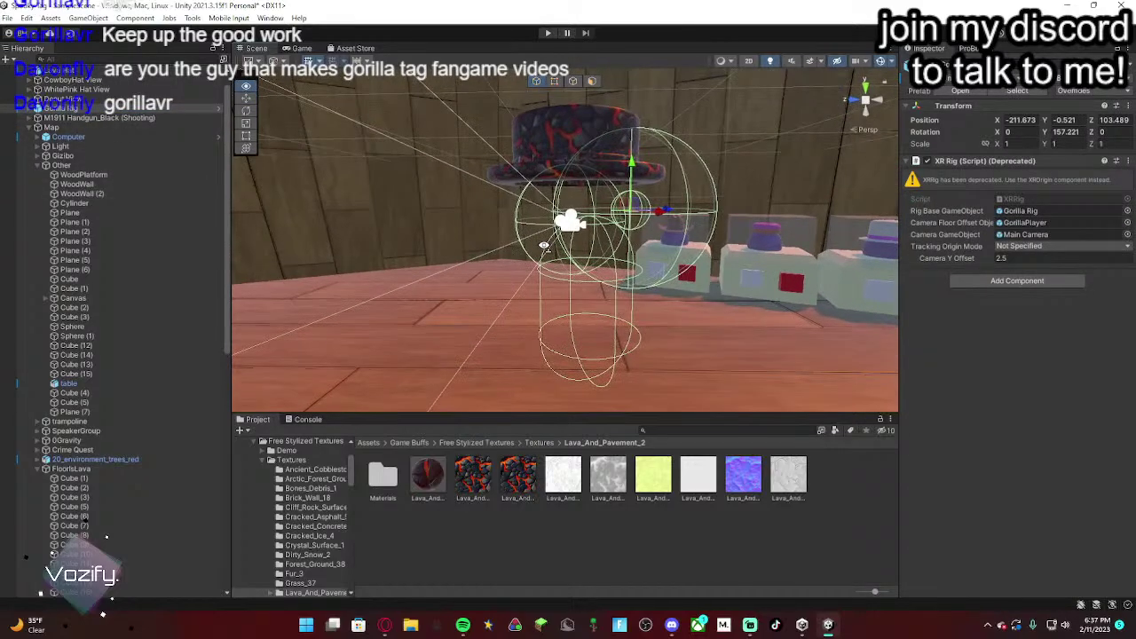
pyautogui.moveTo(544, 245)
pyautogui.mouseDown(button='right')
pyautogui.moveTo(522, 246)
pyautogui.moveTo(552, 227)
pyautogui.mouseUp(button='right')
pyautogui.click(578, 183)
pyautogui.moveTo(581, 117); pyautogui.dragTo(629, 156)
pyautogui.moveTo(580, 121)
pyautogui.mouseDown()
pyautogui.moveTo(569, 159)
pyautogui.moveTo(579, 126)
pyautogui.mouseUp()
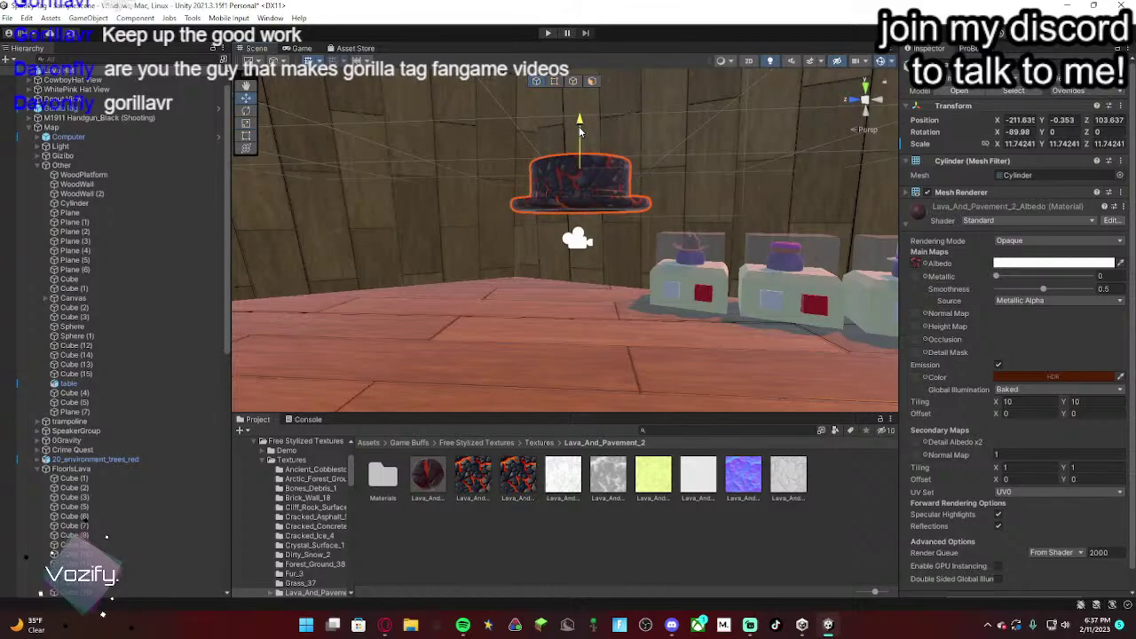
# Step: Nudge the Lava Hat along X to about -211.62 to centre it on the Gorilla Rig's head
pyautogui.click(87, 109)
pyautogui.moveTo(470, 214); pyautogui.dragTo(201, 242, button='right')
pyautogui.press('d')
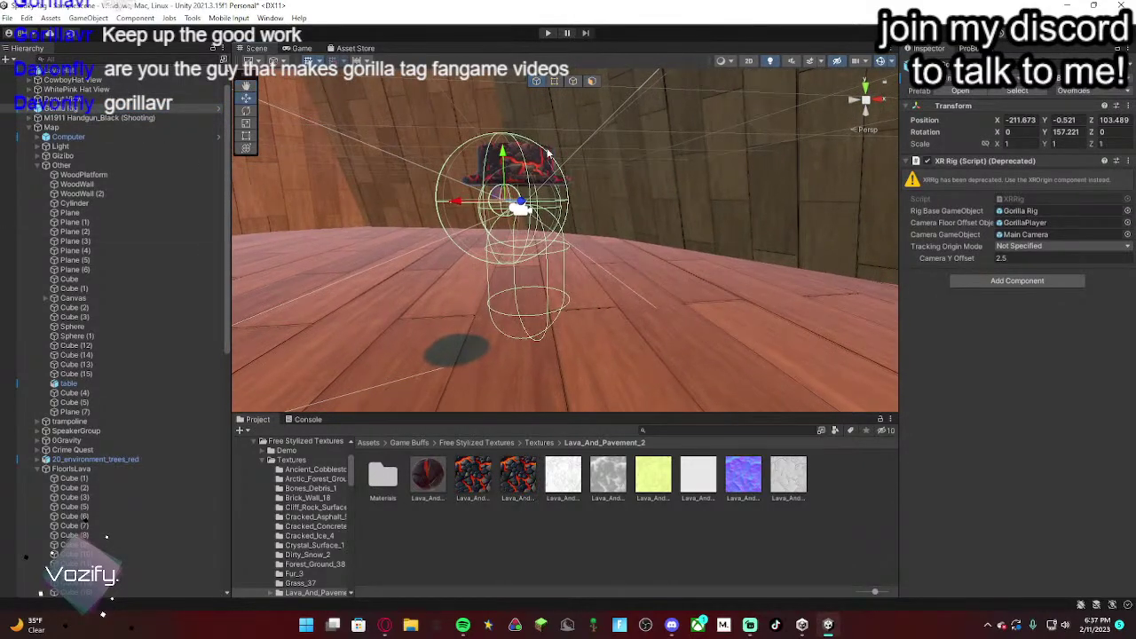
pyautogui.click(565, 157)
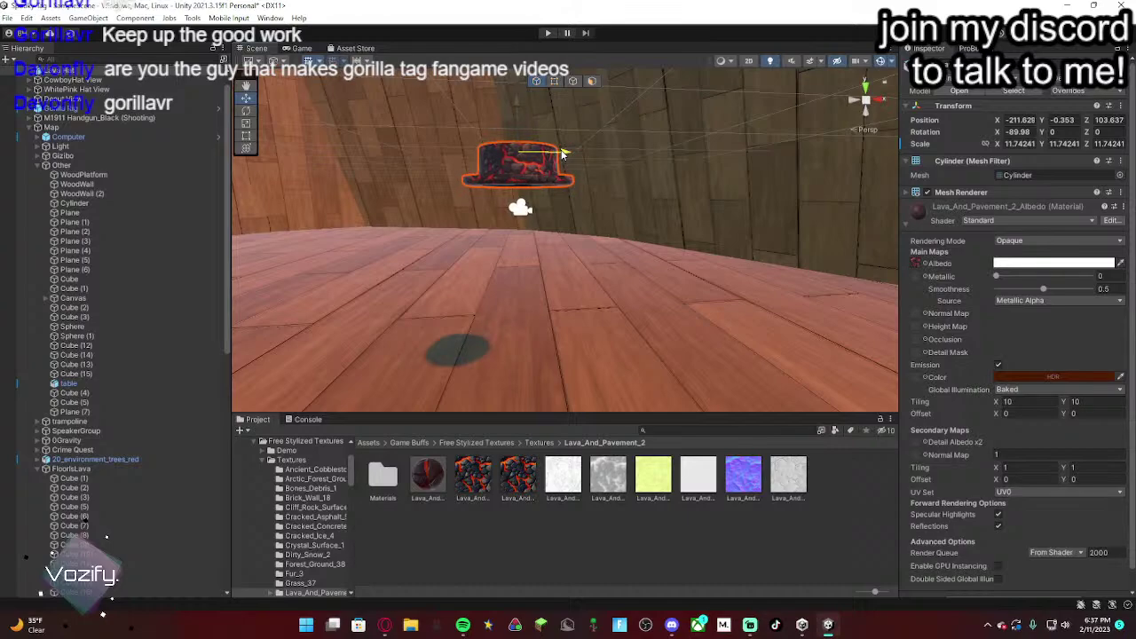
pyautogui.moveTo(562, 155); pyautogui.dragTo(567, 153)
pyautogui.click(97, 109)
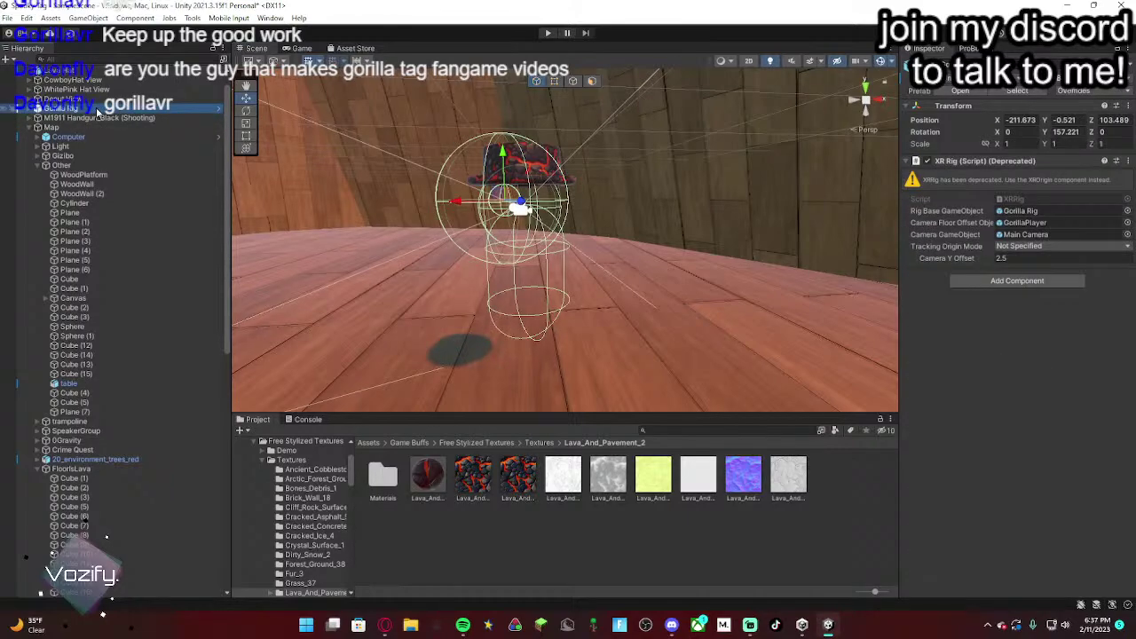
pyautogui.click(561, 155)
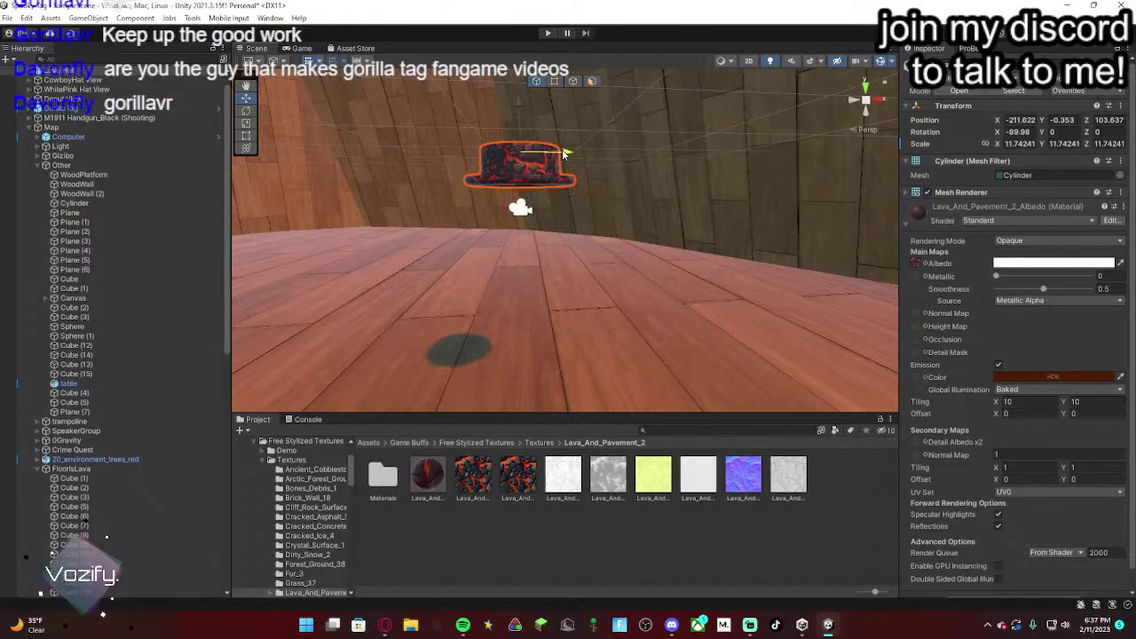
pyautogui.moveTo(561, 149); pyautogui.dragTo(592, 178, button='middle')
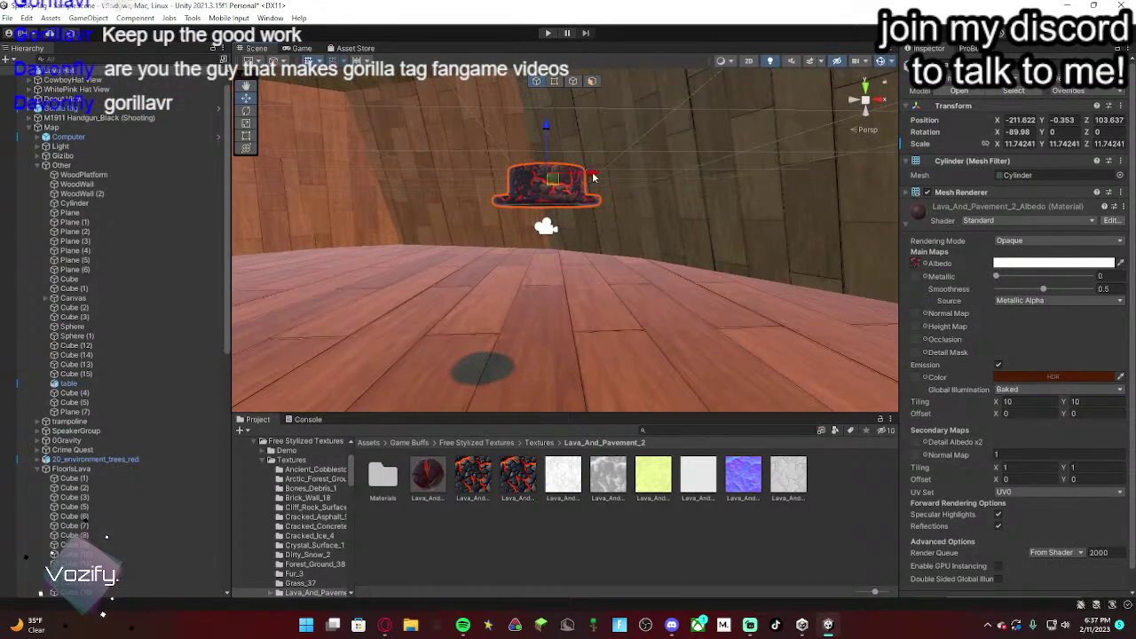
pyautogui.keyDown('alt'); pyautogui.moveTo(594, 176); pyautogui.dragTo(276, 189); pyautogui.keyUp('alt')
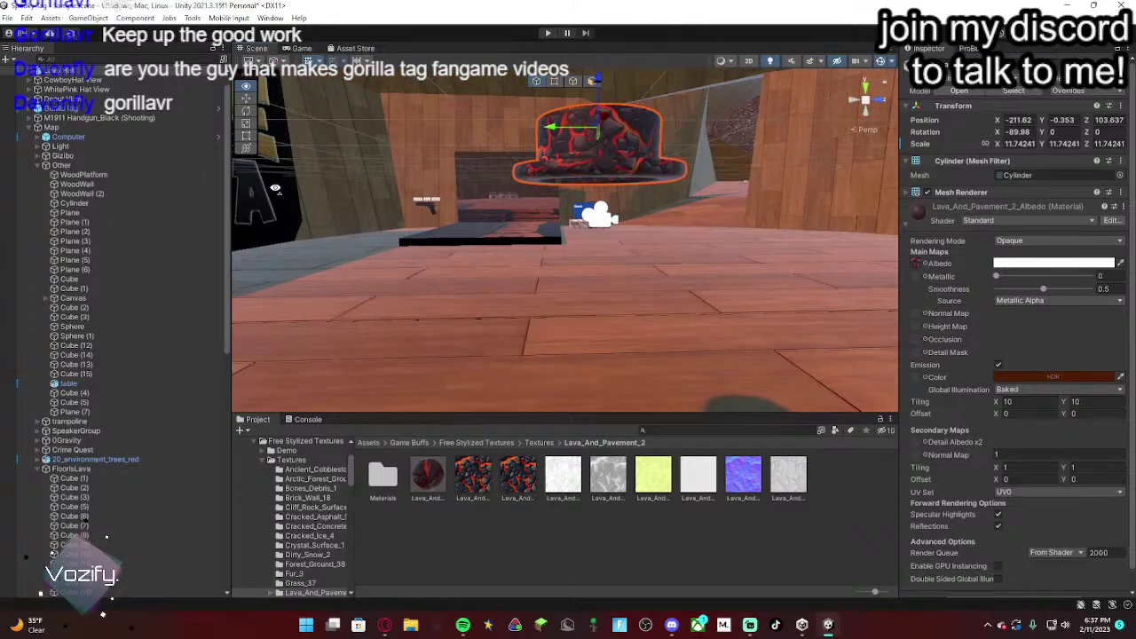
# Step: Nudge the Lava Hat along Z to about 103.651, checking its alignment against the Gorilla Rig
pyautogui.click(66, 109)
pyautogui.moveTo(497, 190); pyautogui.dragTo(575, 184, button='right')
pyautogui.press('s')
pyautogui.click(574, 185)
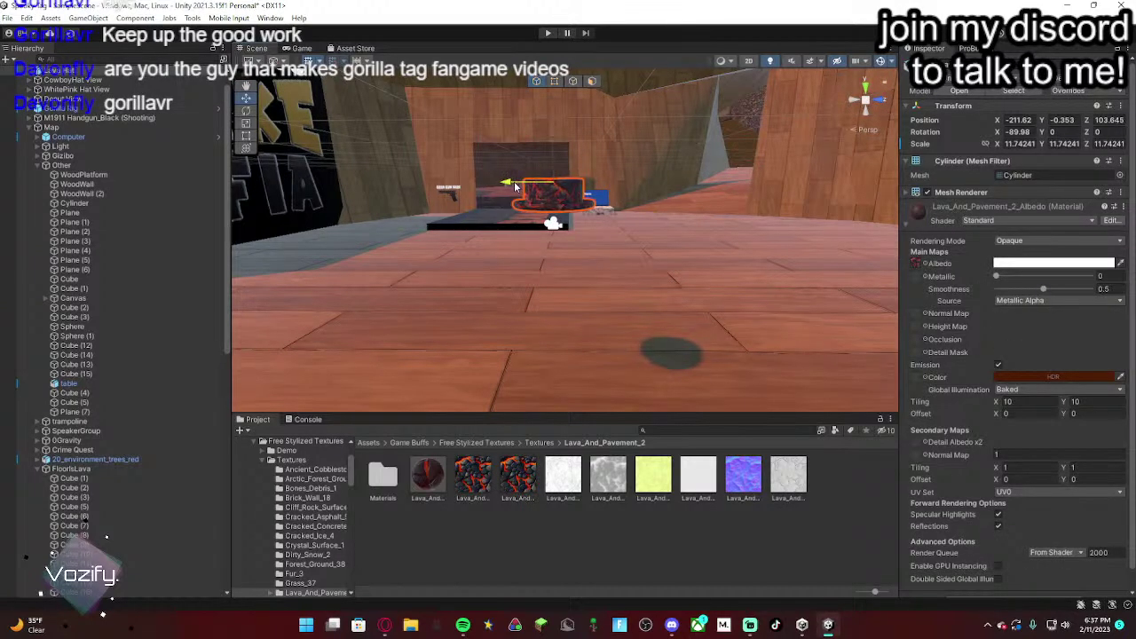
pyautogui.click(131, 110)
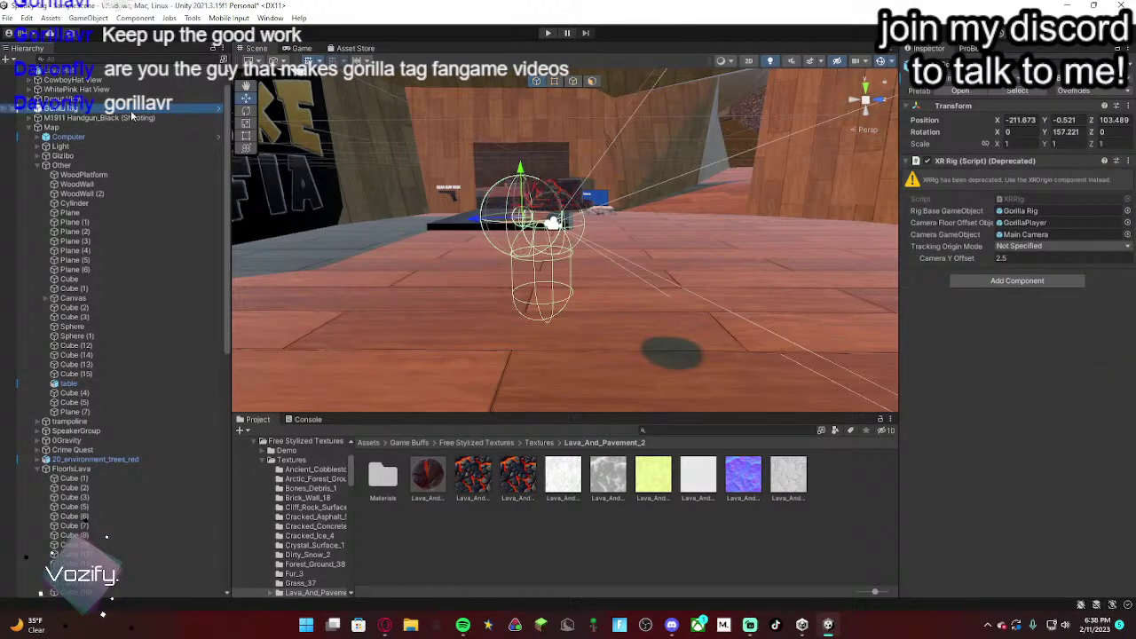
pyautogui.press('w')
pyautogui.moveTo(291, 145); pyautogui.dragTo(401, 163, button='right')
pyautogui.press('s')
pyautogui.press('w')
pyautogui.press('s')
pyautogui.press('s')
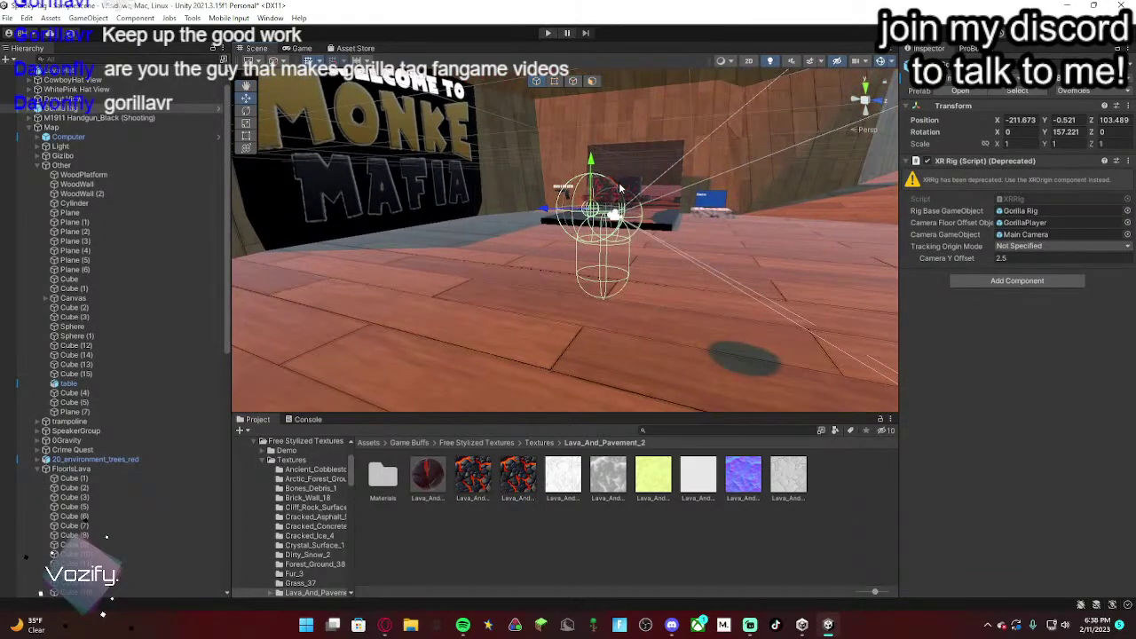
pyautogui.click(619, 189)
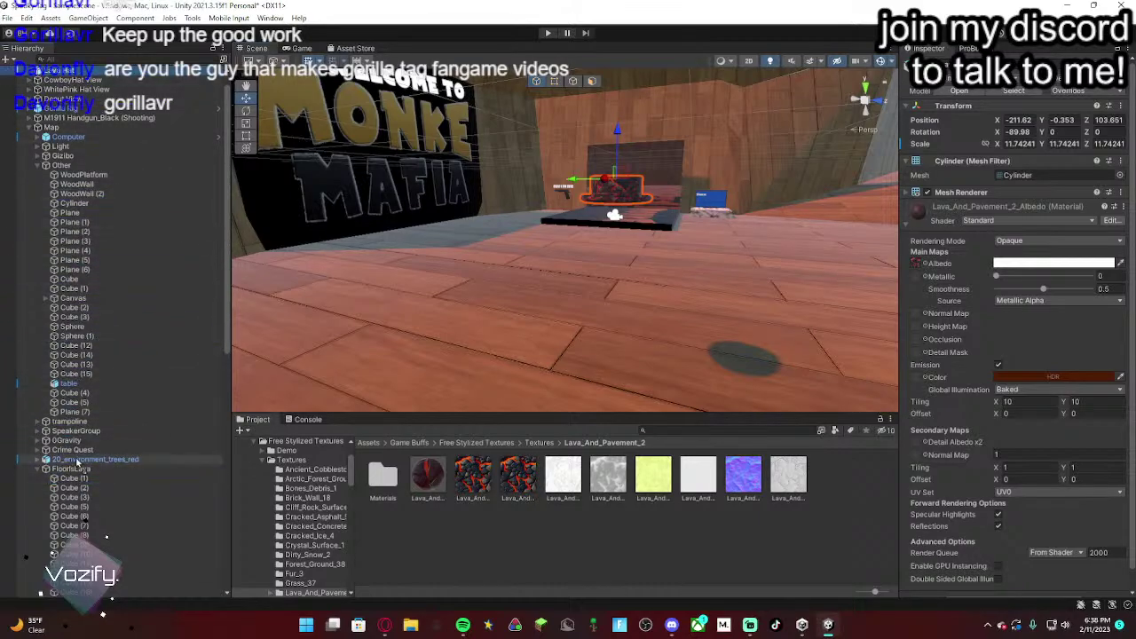
# Step: Reparent the Lava Hat under the Gorilla Rig's Main Camera, placing it after the CowboyHat
pyautogui.moveTo(87, 198); pyautogui.dragTo(78, 147)
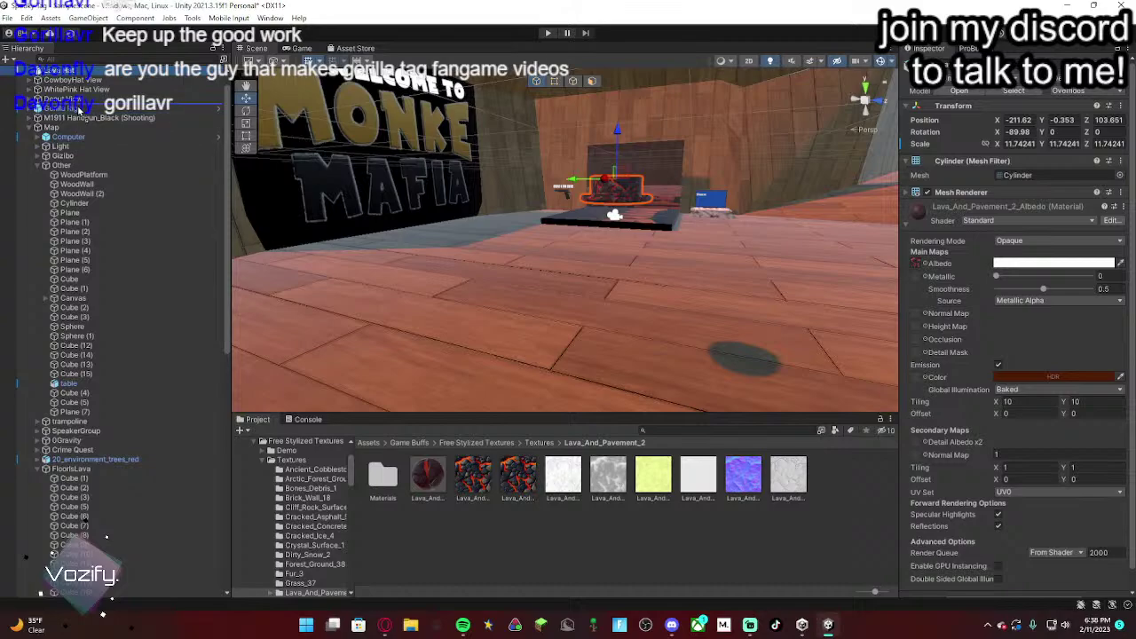
pyautogui.scroll(1, 78, 77)
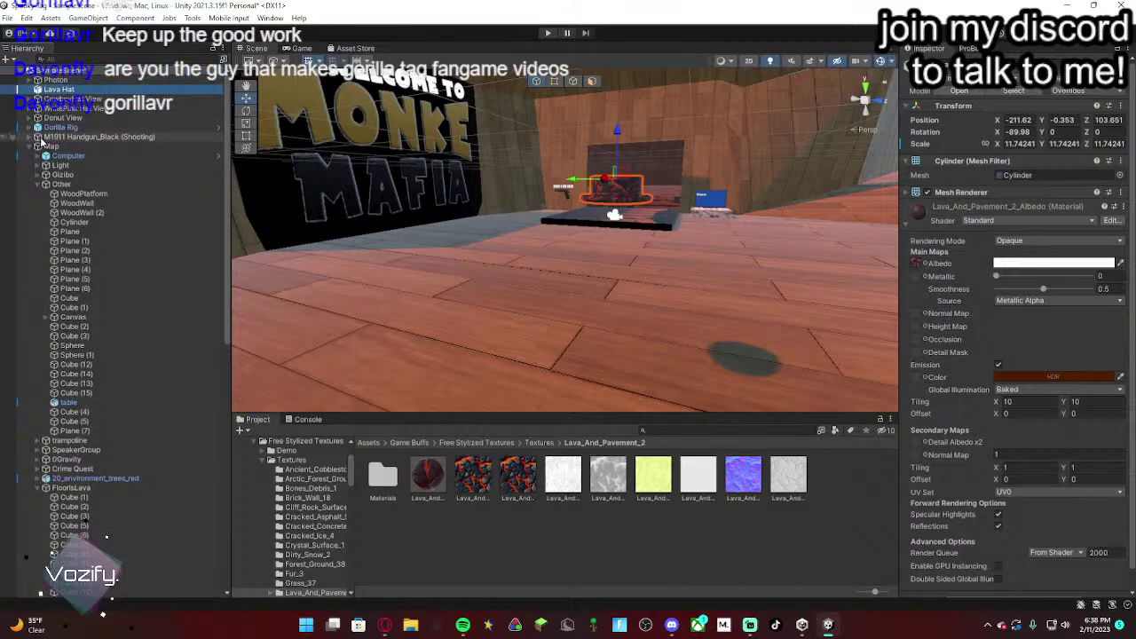
pyautogui.click(63, 127)
pyautogui.click(31, 146)
pyautogui.click(31, 127)
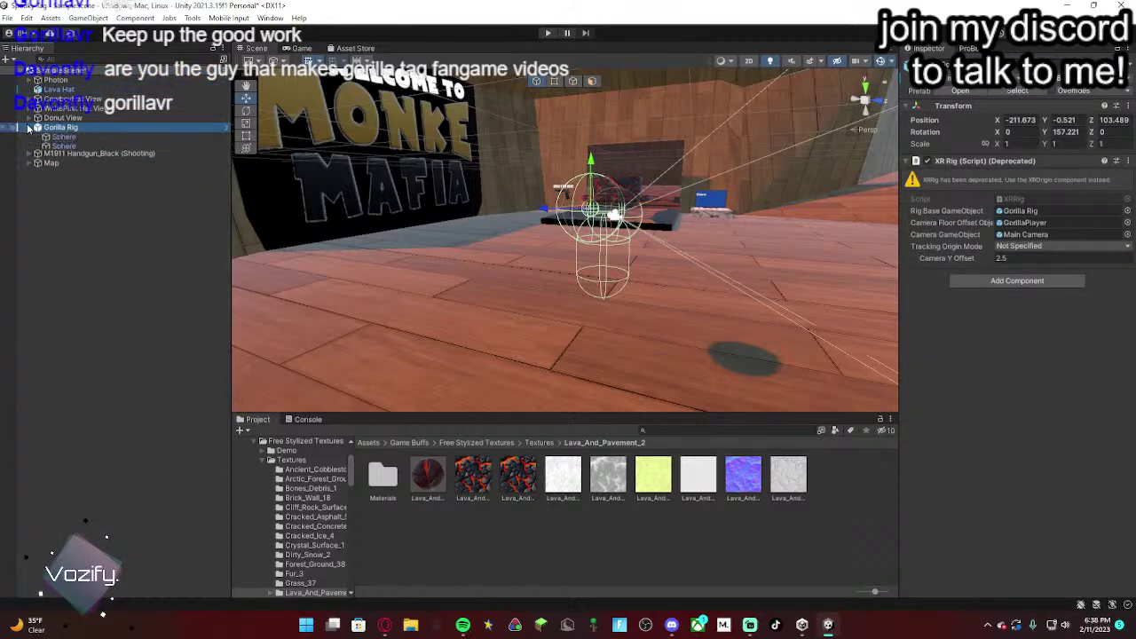
pyautogui.click(39, 156)
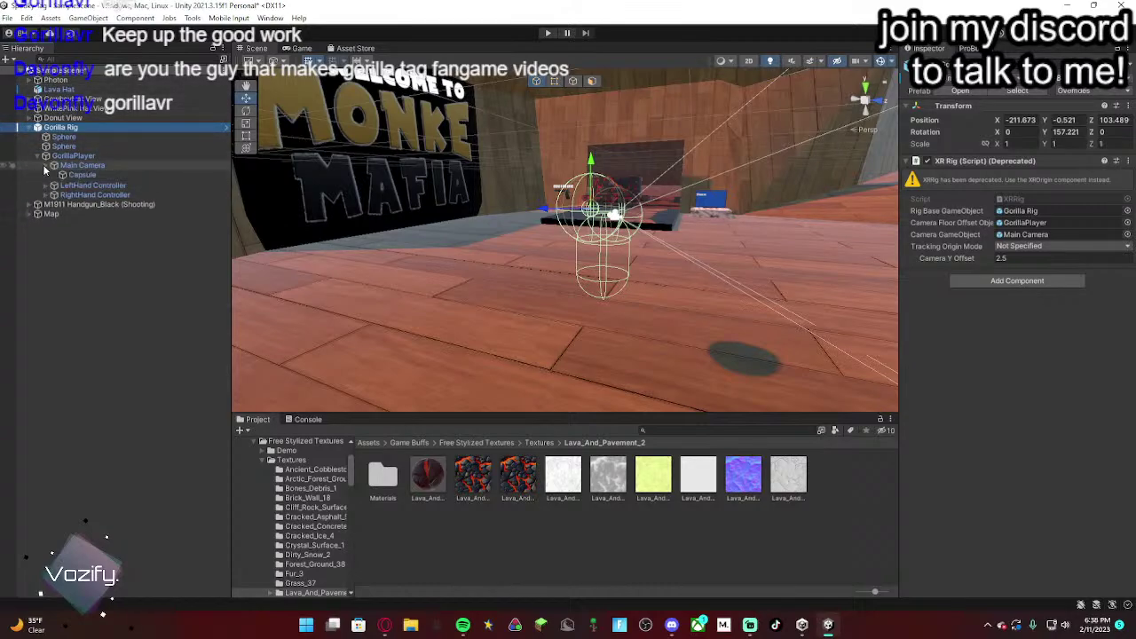
pyautogui.click(47, 165)
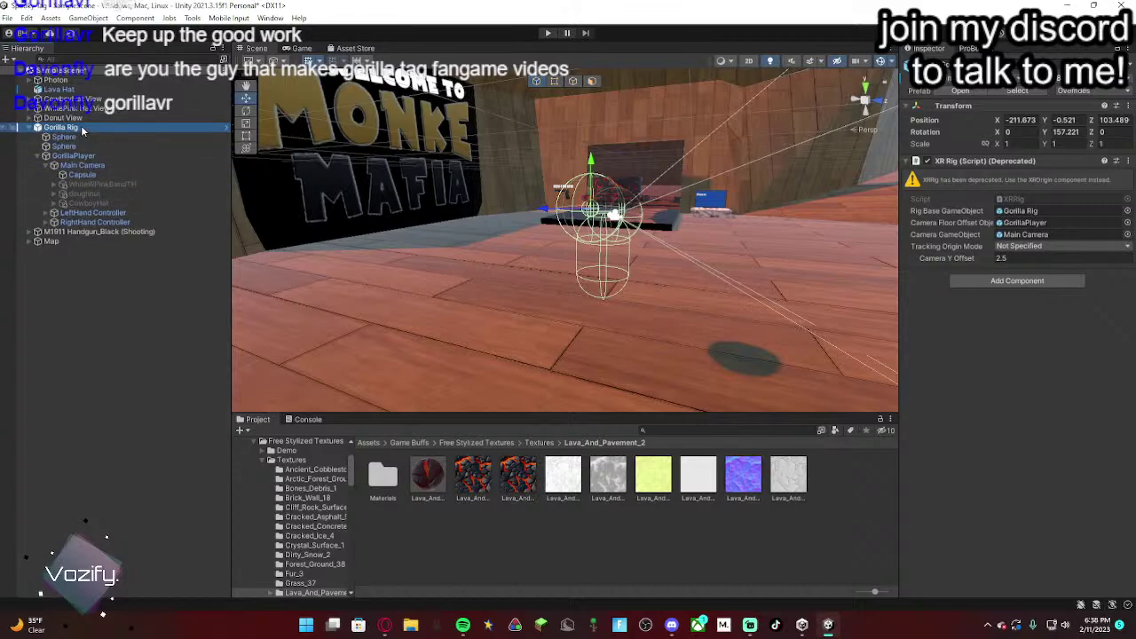
pyautogui.click(65, 90)
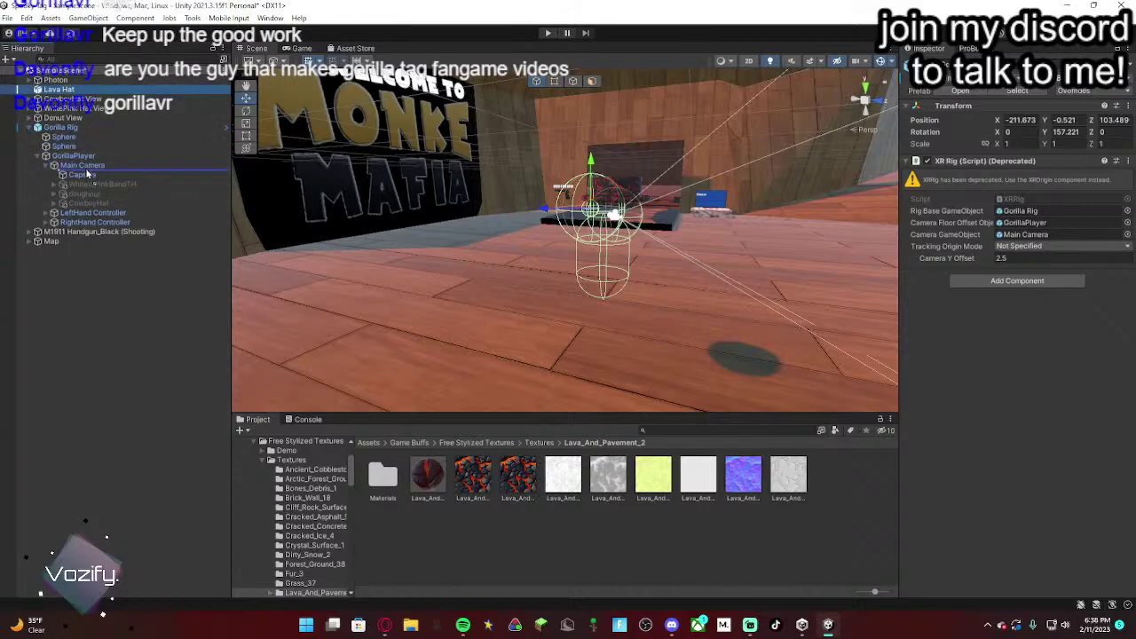
pyautogui.moveTo(89, 174); pyautogui.dragTo(91, 194)
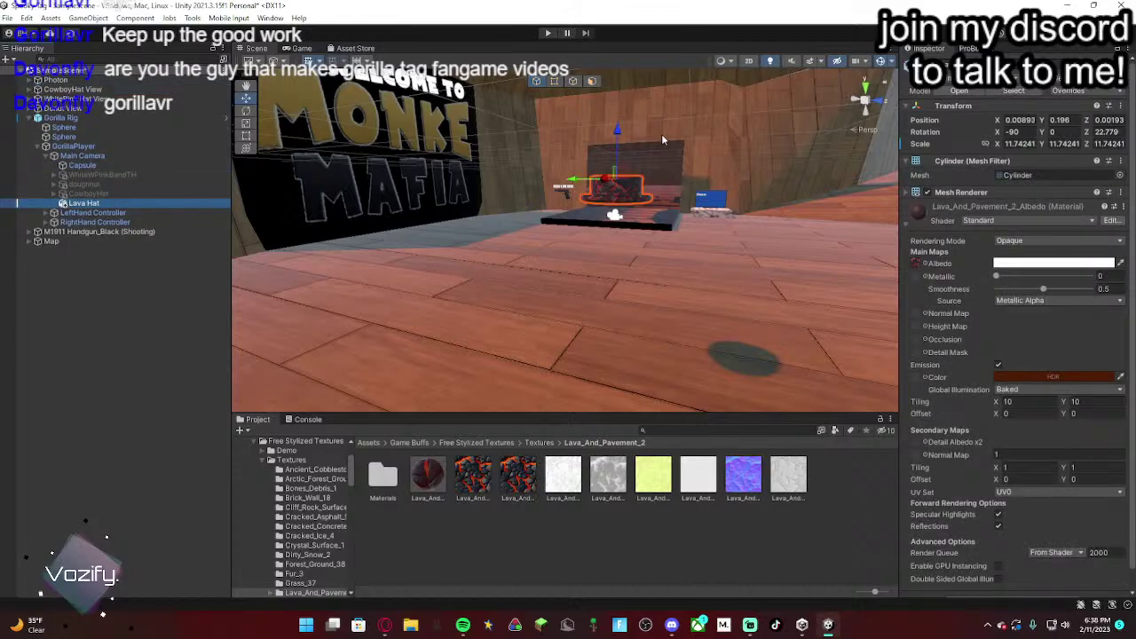
# Step: Completely unpack the Lava Hat prefab under Main Camera and deactivate the hat object
pyautogui.rightClick(111, 204)
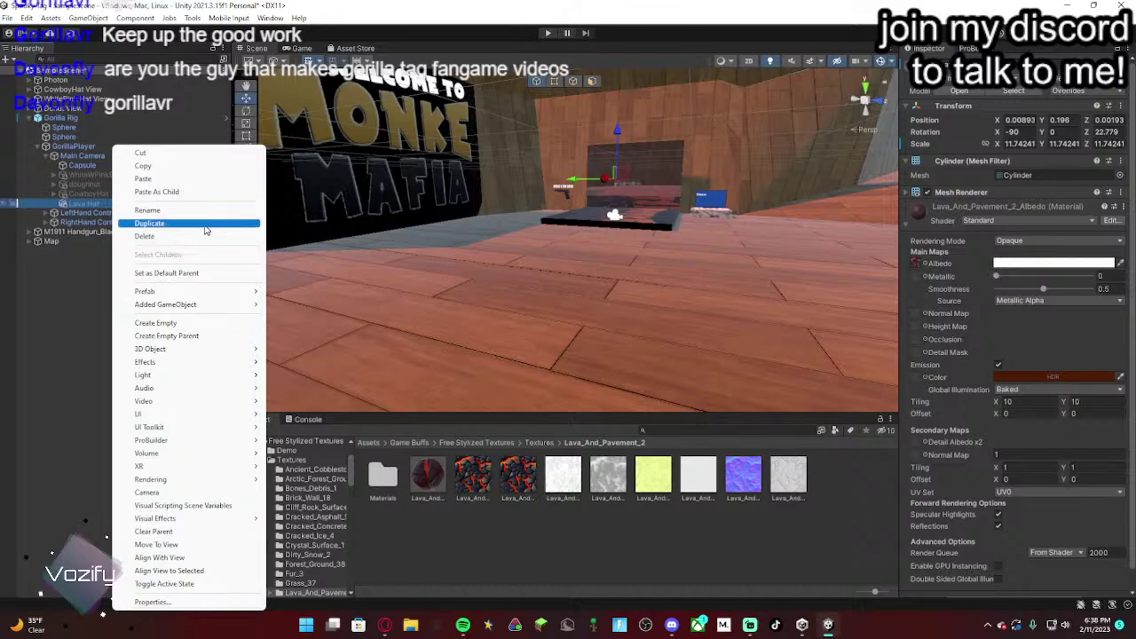
pyautogui.moveTo(208, 294)
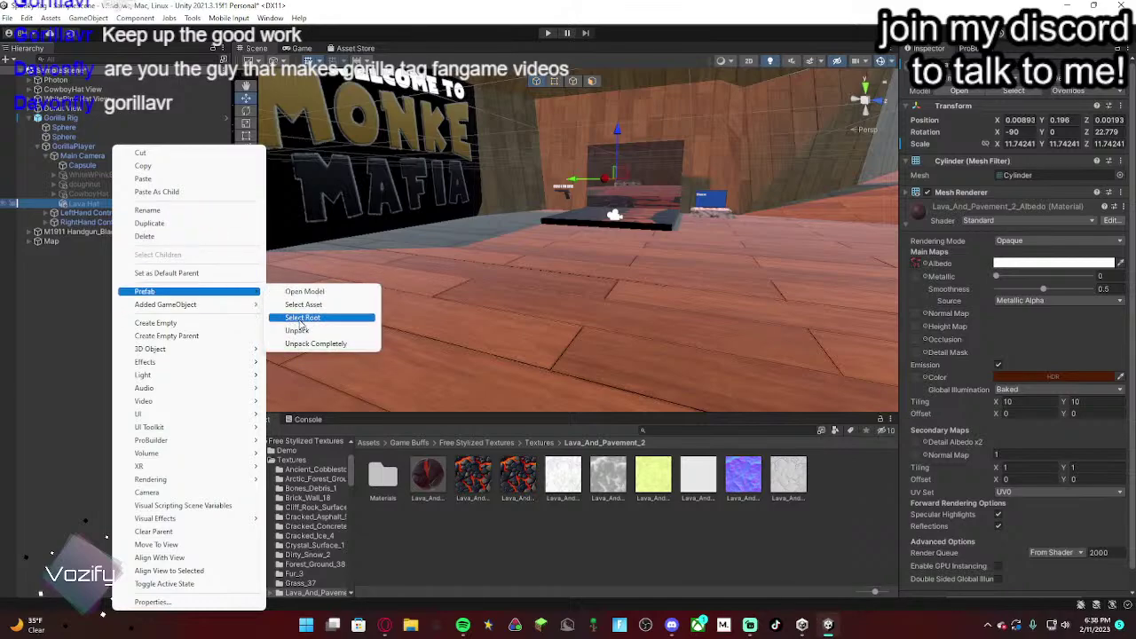
pyautogui.click(304, 345)
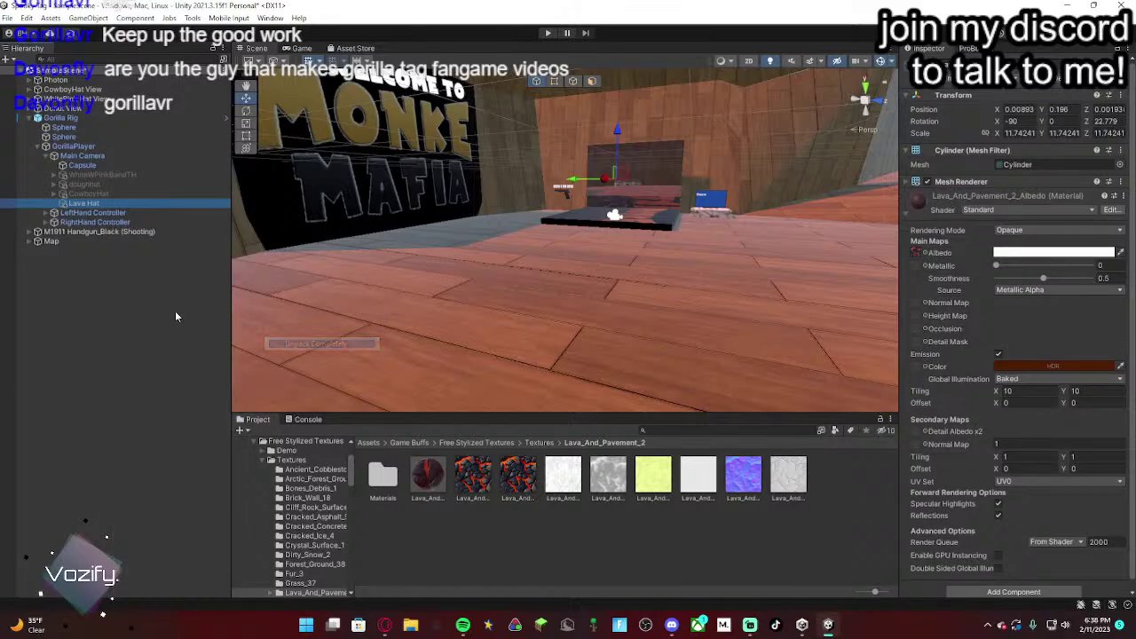
pyautogui.click(84, 293)
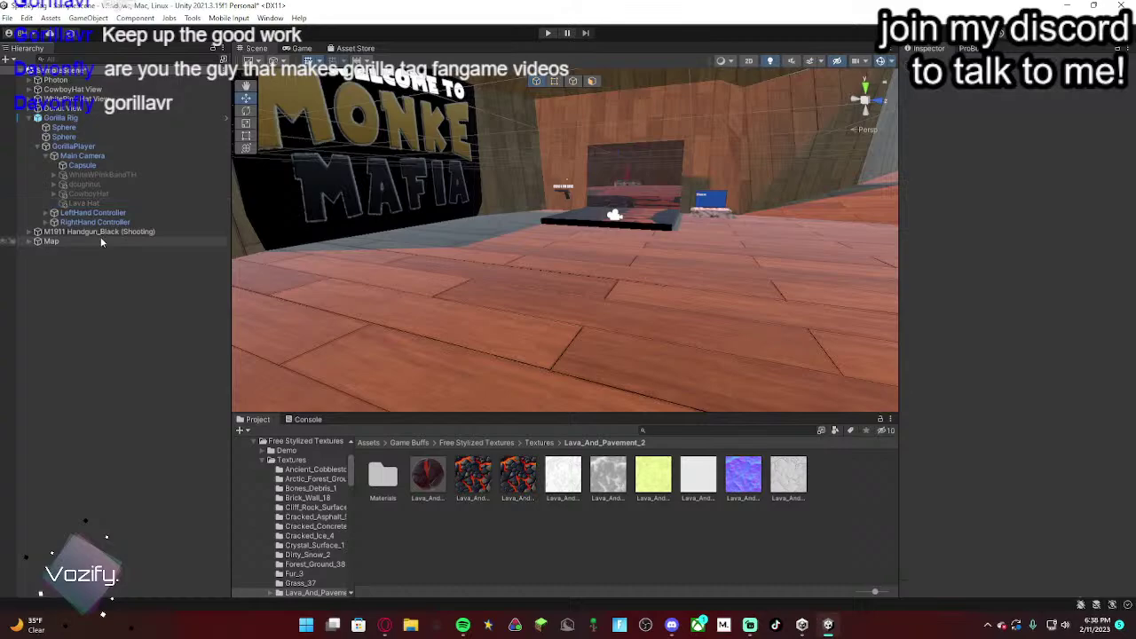
# Step: Check how the CowboyHat and doughnut cosmetics are structured and duplicate the Lava Hat under Main Camera
pyautogui.click(57, 195)
pyautogui.click(54, 194)
pyautogui.click(54, 194)
pyautogui.click(54, 185)
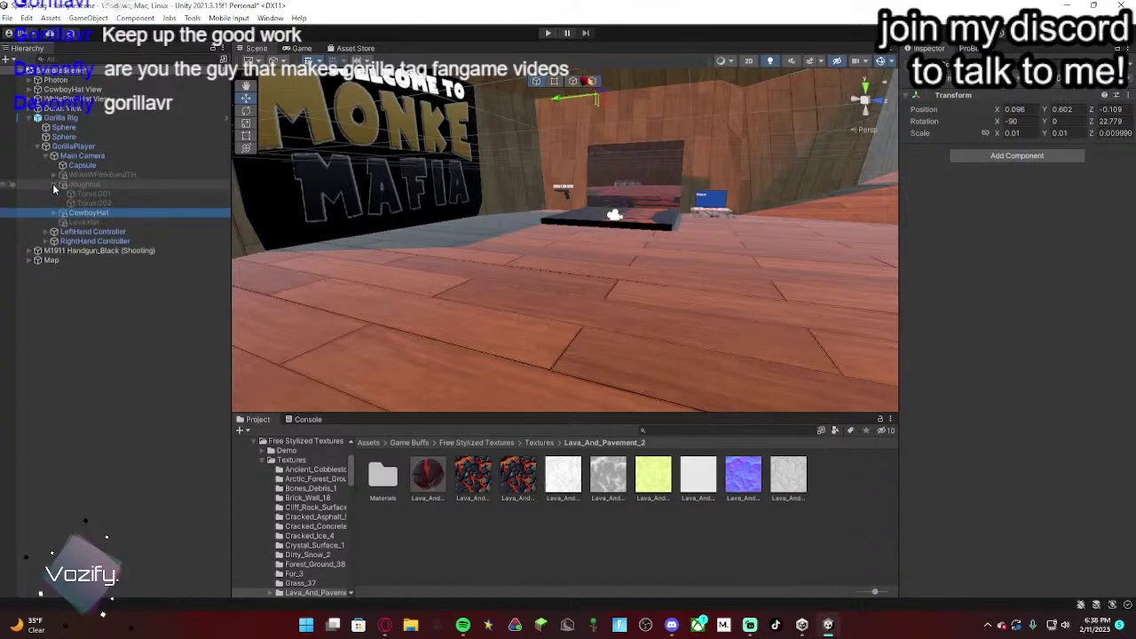
pyautogui.click(54, 184)
pyautogui.click(84, 203)
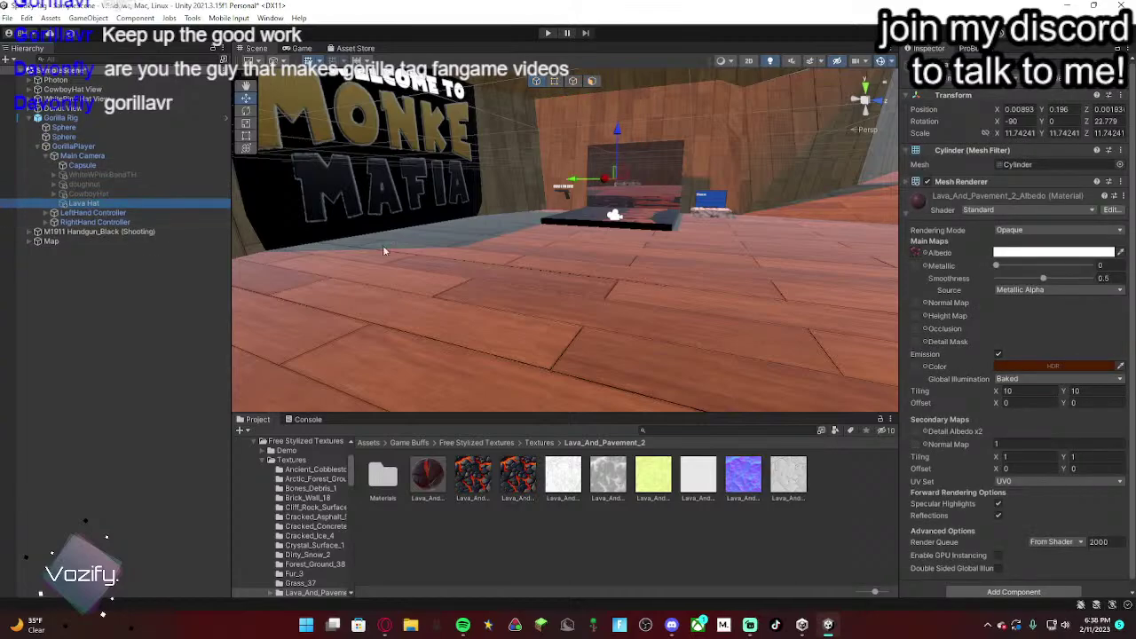
pyautogui.keyDown('alt'); pyautogui.moveTo(559, 256); pyautogui.dragTo(404, 267); pyautogui.keyUp('alt')
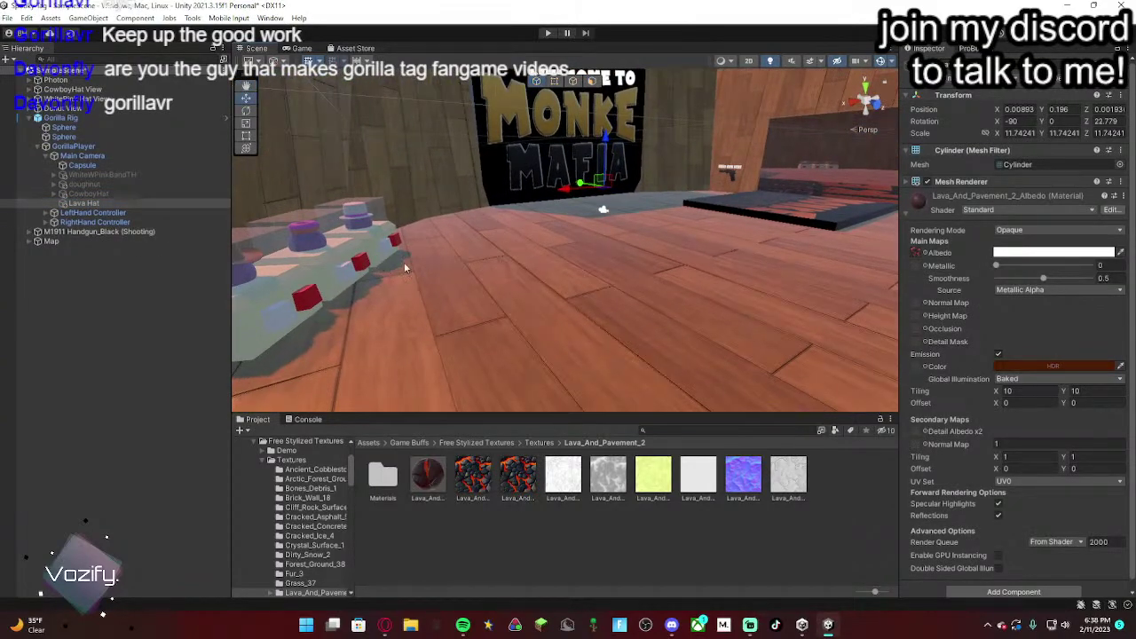
pyautogui.hotkey('ctrl', 'd')
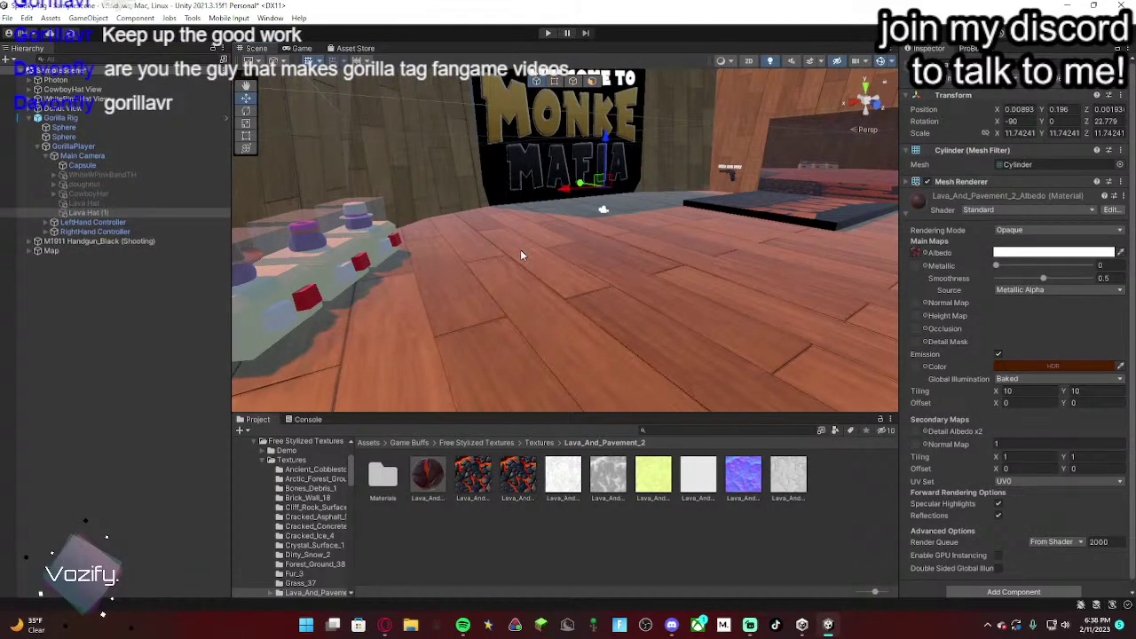
# Step: Move the duplicated Lava Hat out of Main Camera to the scene root and rename it Lava Hat View
pyautogui.moveTo(520, 250)
pyautogui.mouseDown(button='right')
pyautogui.moveTo(774, 365)
pyautogui.moveTo(781, 322)
pyautogui.moveTo(710, 280)
pyautogui.moveTo(513, 238)
pyautogui.mouseUp(button='right')
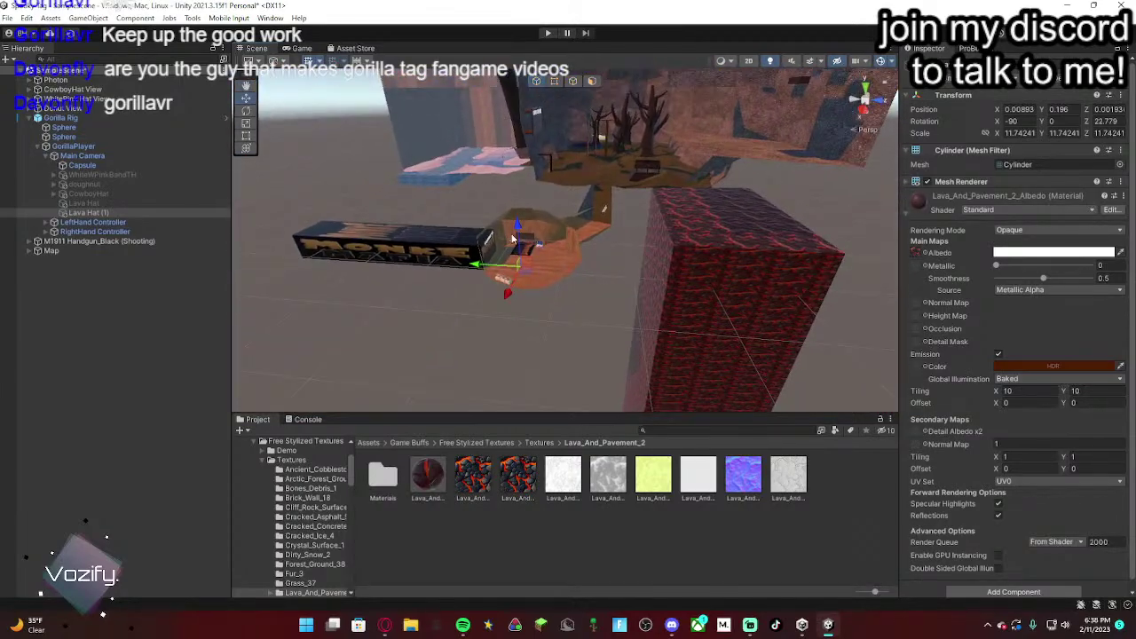
pyautogui.moveTo(517, 225); pyautogui.dragTo(520, 161)
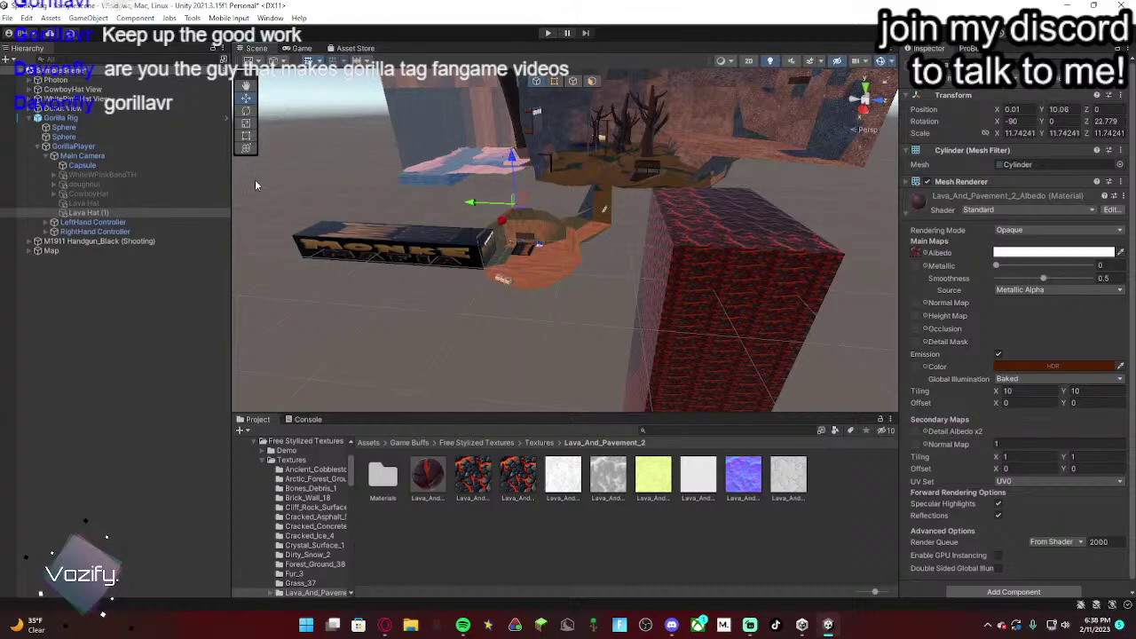
pyautogui.moveTo(110, 90); pyautogui.dragTo(110, 90)
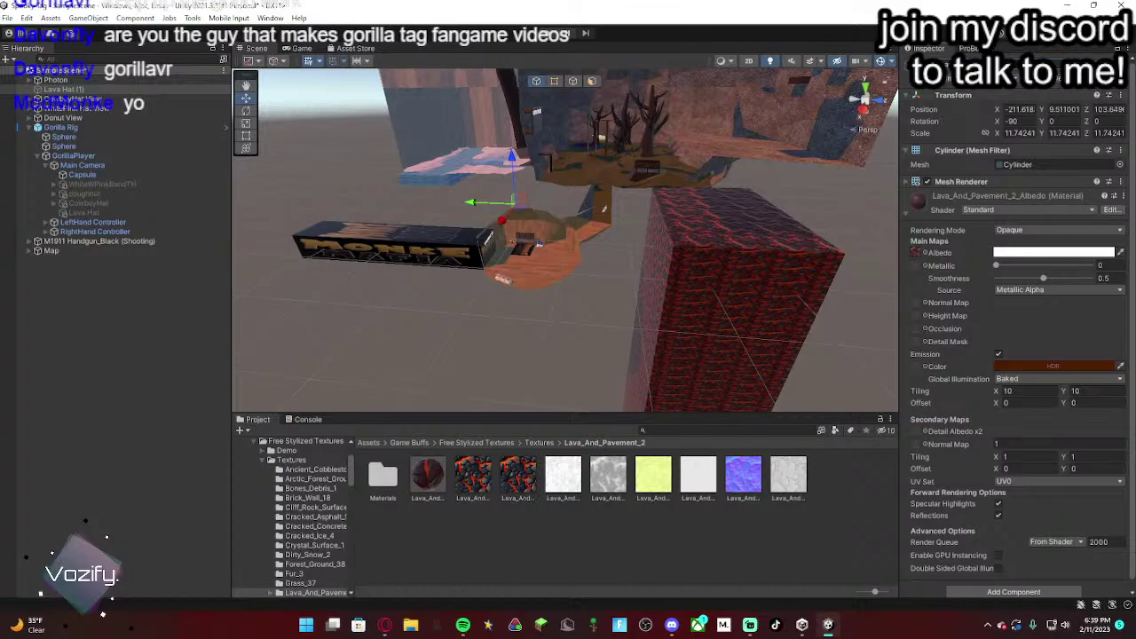
# Step: Raise the Lava Hat View to Y 91.2 and shift it along Z to about 128, near the tall tower's upper platform
pyautogui.press('s')
pyautogui.moveTo(757, 257); pyautogui.dragTo(774, 119, button='right')
pyautogui.keyDown('alt'); pyautogui.moveTo(773, 119); pyautogui.dragTo(661, 201); pyautogui.keyUp('alt')
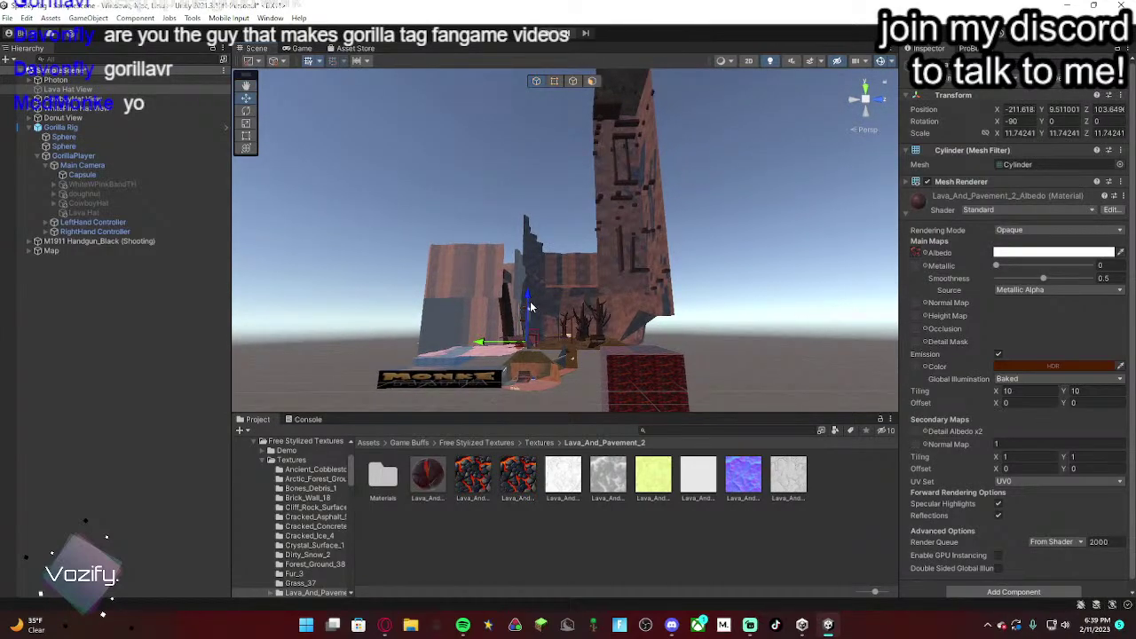
pyautogui.moveTo(561, 239); pyautogui.dragTo(555, 175, button='right')
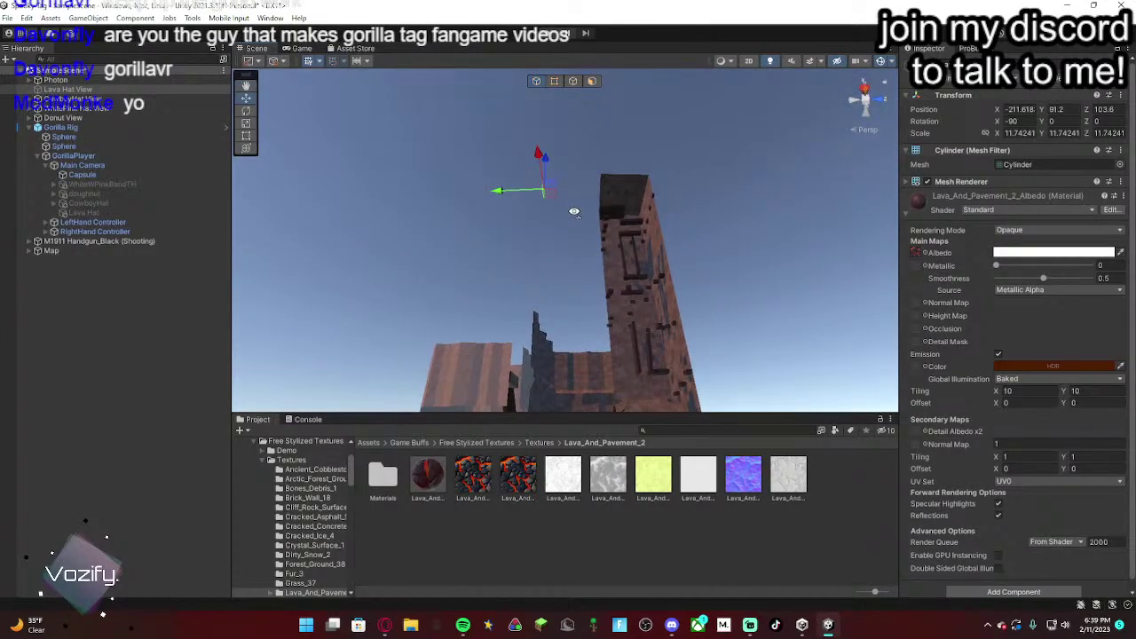
pyautogui.press('w')
pyautogui.moveTo(574, 212); pyautogui.dragTo(580, 373, button='right')
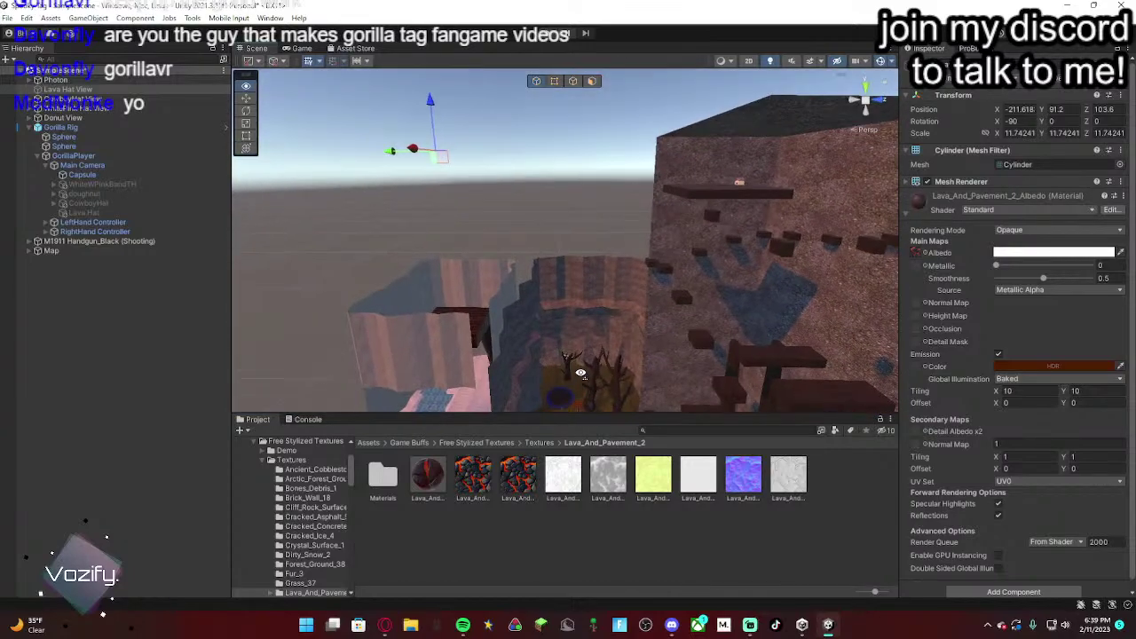
pyautogui.keyDown('alt'); pyautogui.moveTo(581, 373); pyautogui.dragTo(416, 223); pyautogui.keyUp('alt')
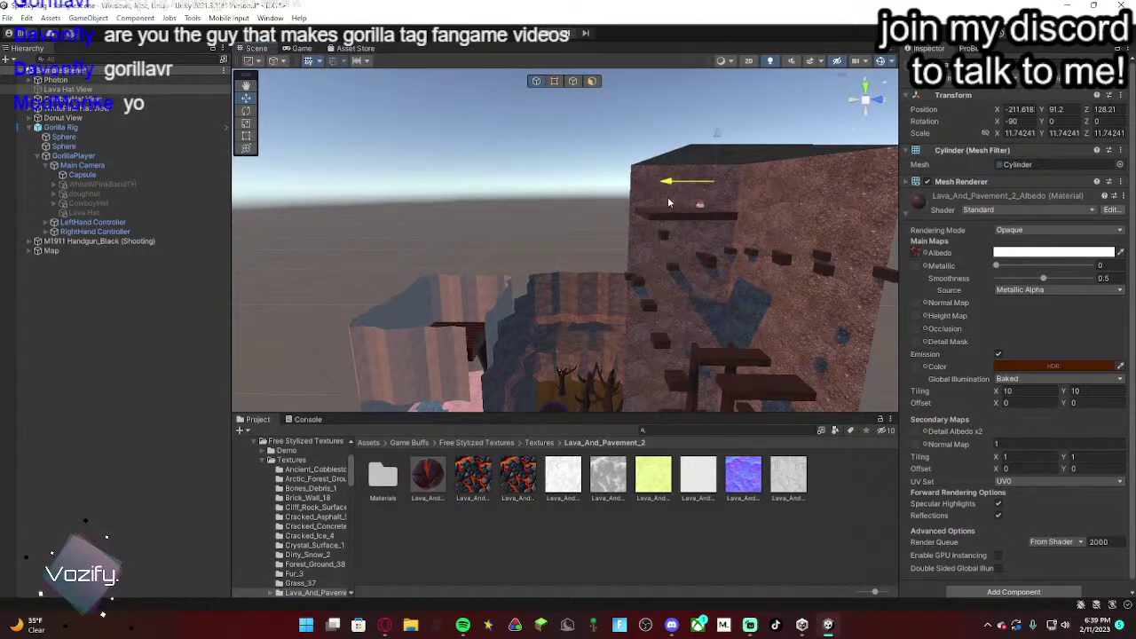
# Step: Move the Lava Hat View along X to about -224.95, towards the display stand on the upper platform
pyautogui.press('f')
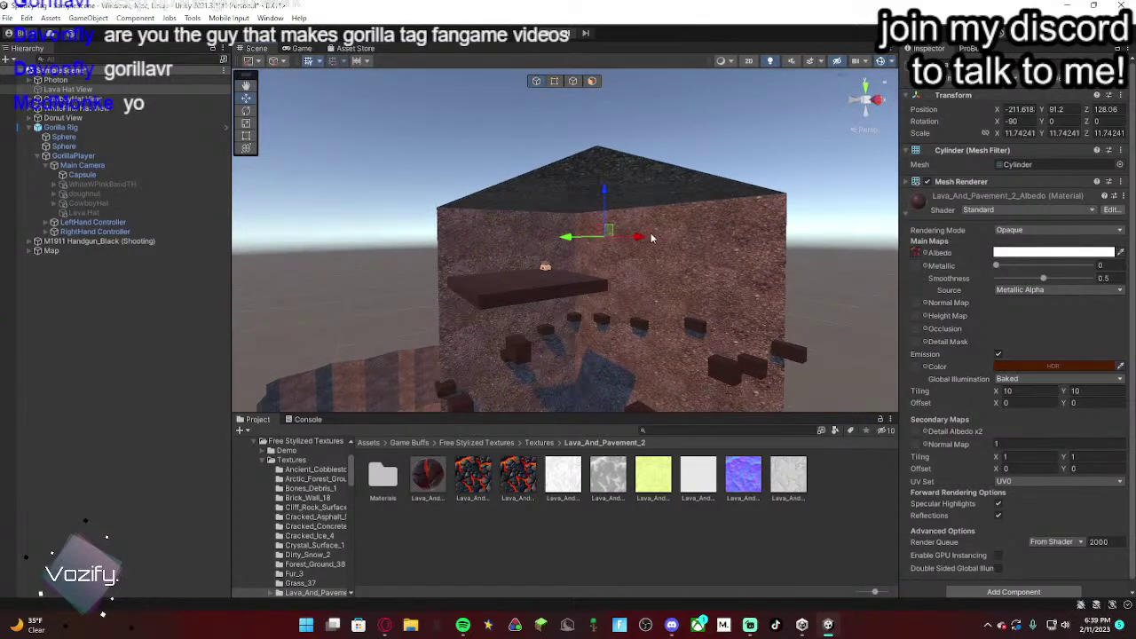
pyautogui.moveTo(569, 236); pyautogui.dragTo(562, 236)
pyautogui.moveTo(562, 236); pyautogui.dragTo(612, 282, button='right')
pyautogui.press('w')
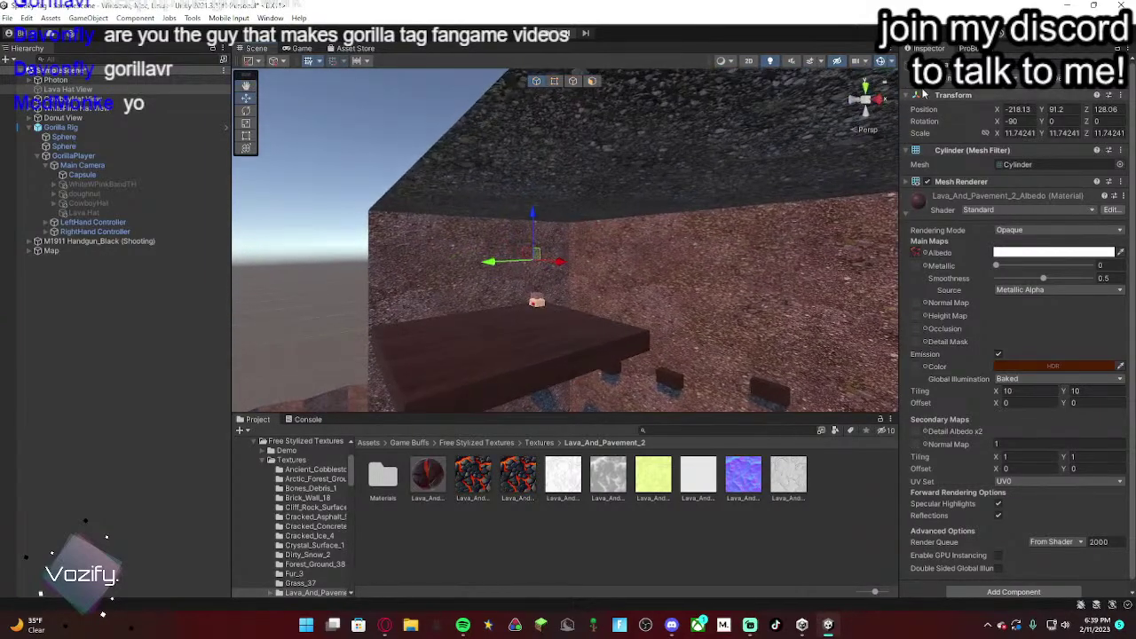
pyautogui.press('w')
pyautogui.moveTo(653, 219); pyautogui.dragTo(814, 200, button='right')
pyautogui.press('a')
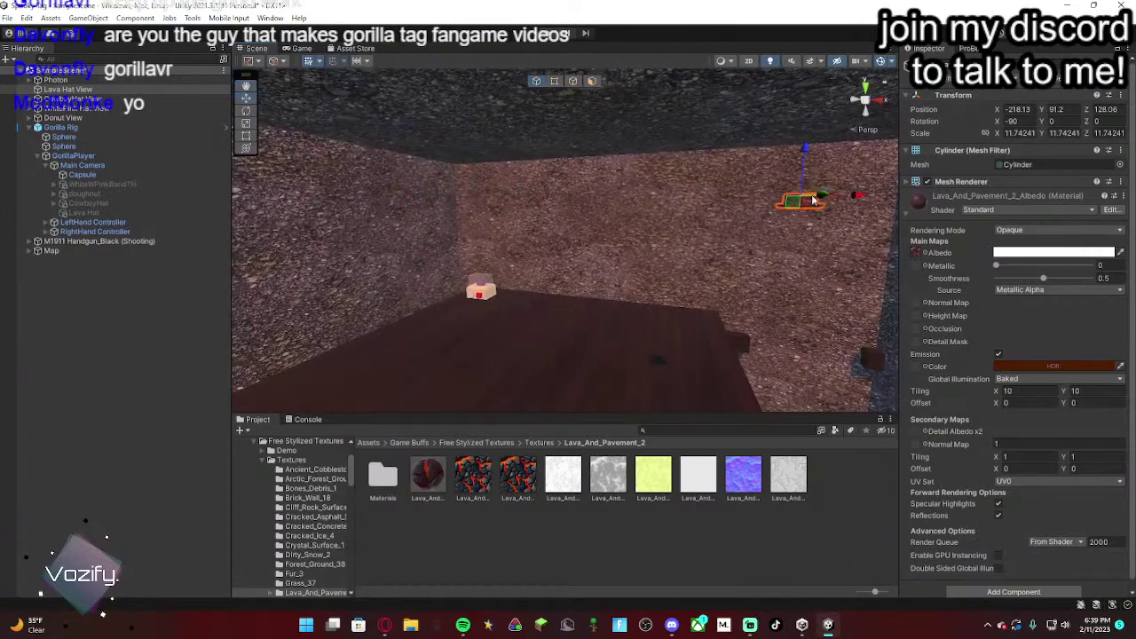
pyautogui.keyDown('alt'); pyautogui.moveTo(486, 210); pyautogui.dragTo(639, 199); pyautogui.keyUp('alt')
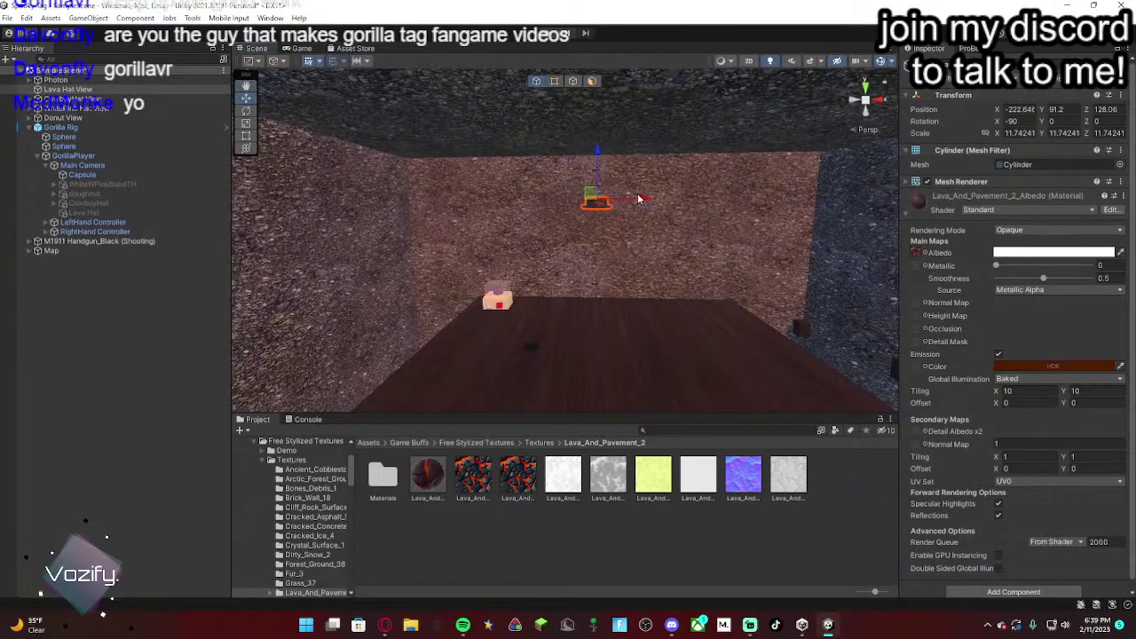
pyautogui.keyDown('alt'); pyautogui.moveTo(478, 218); pyautogui.dragTo(576, 192); pyautogui.keyUp('alt')
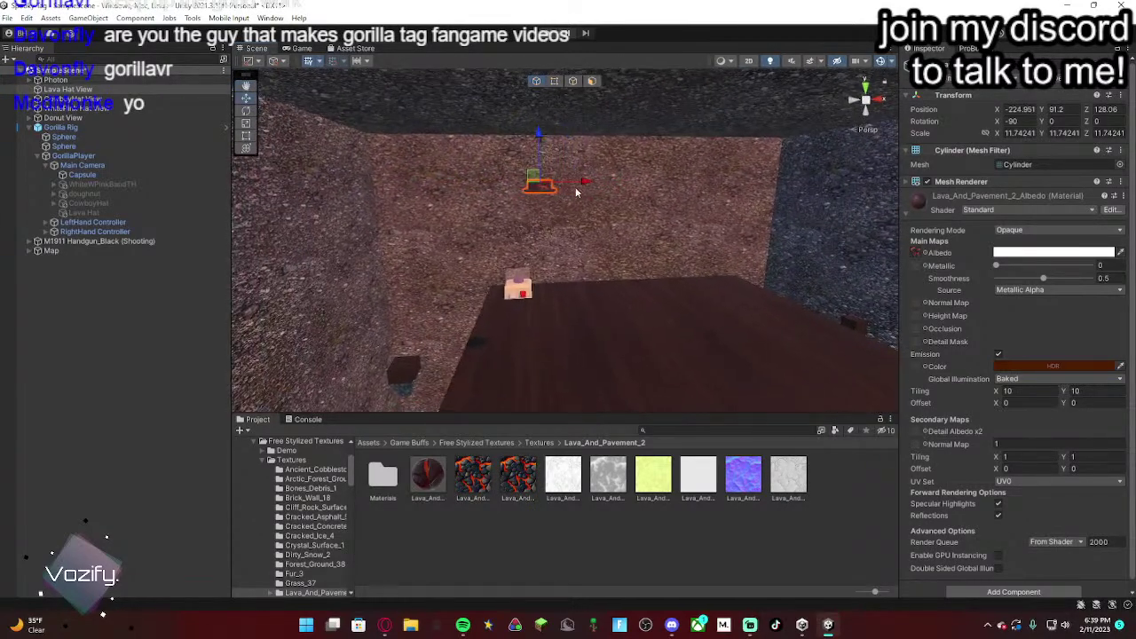
# Step: Bring the Lava Hat View onto the platform's display stand at about X -225.603, Y 88.52, Z 133.2
pyautogui.press('d')
pyautogui.moveTo(507, 205); pyautogui.dragTo(181, 258, button='right')
pyautogui.press('s')
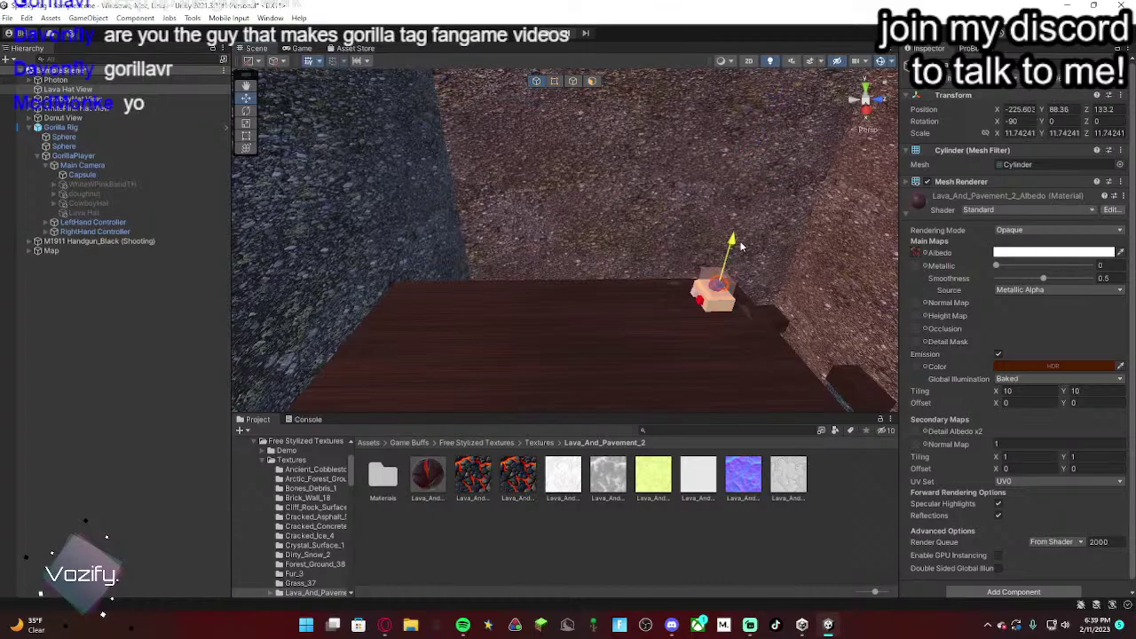
pyautogui.moveTo(734, 275); pyautogui.dragTo(942, 318, button='right')
pyautogui.press('w')
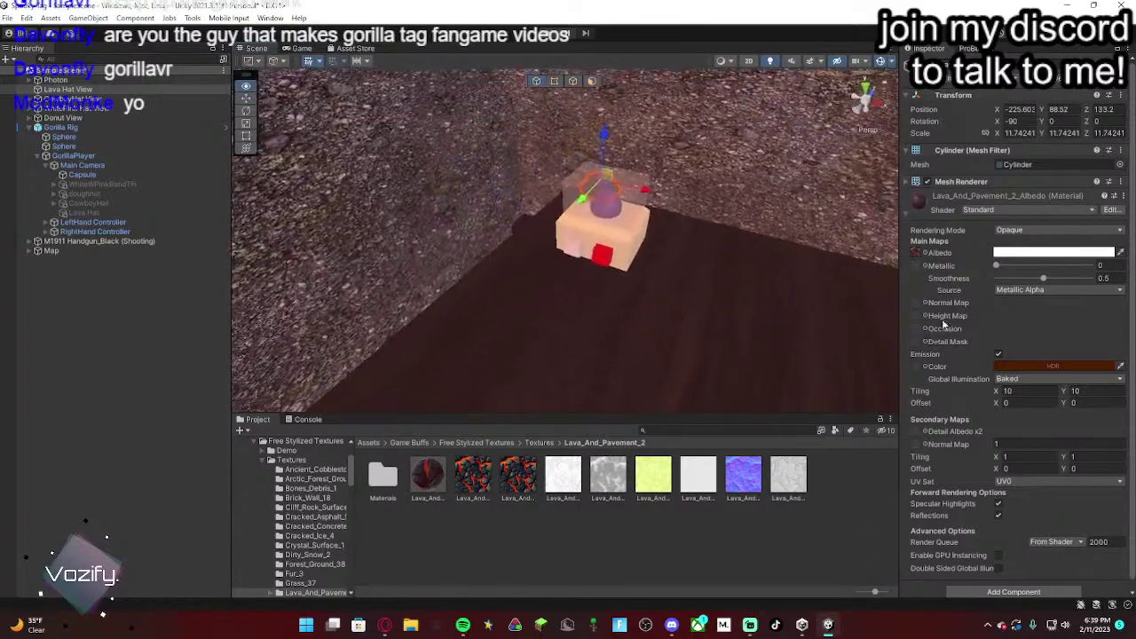
# Step: Center the Lava Hat View over the stand's purple head at about X -225.459, Y 88.591, Z 133.041
pyautogui.moveTo(657, 239); pyautogui.dragTo(799, 275, button='right')
pyautogui.press('a')
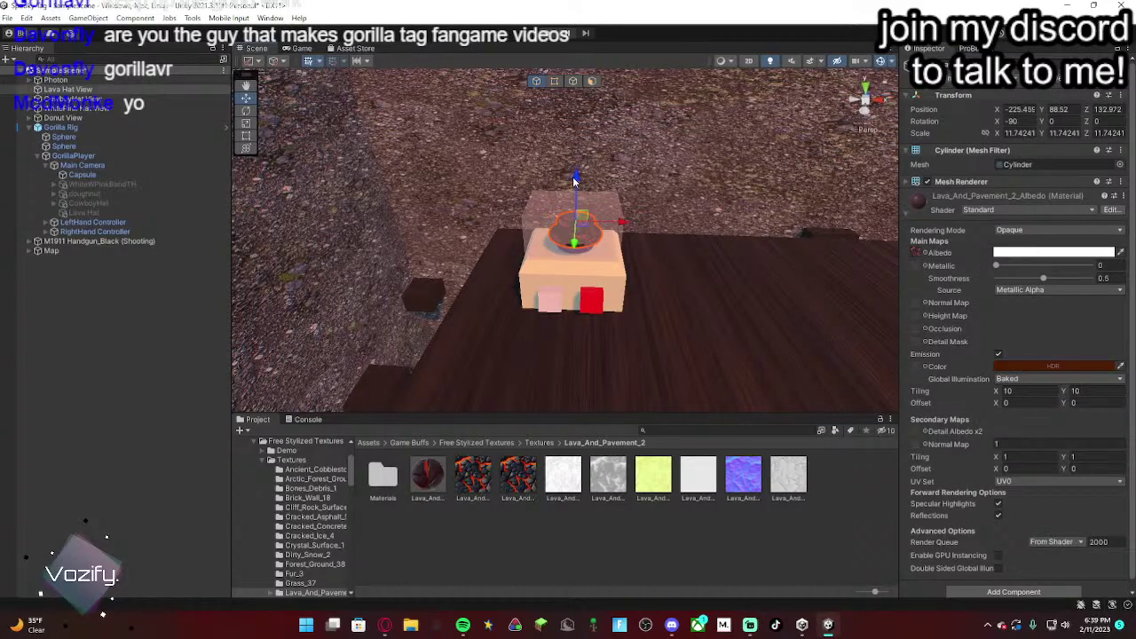
pyautogui.press('w')
pyautogui.moveTo(580, 169); pyautogui.dragTo(453, 194, button='right')
pyautogui.press('d')
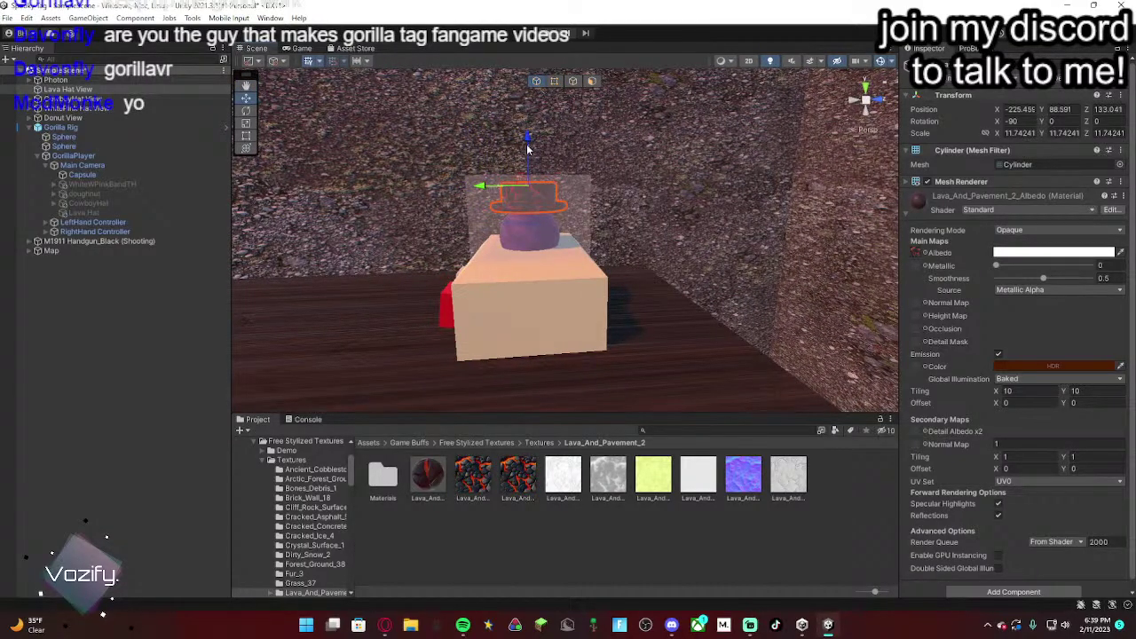
# Step: Lower the Lava Hat View onto the purple head to about Y 88.536, checking the brim's fit from both sides
pyautogui.moveTo(541, 172); pyautogui.dragTo(714, 105, button='right')
pyautogui.press('d')
pyautogui.press('s')
pyautogui.click(644, 205)
pyautogui.click(626, 188)
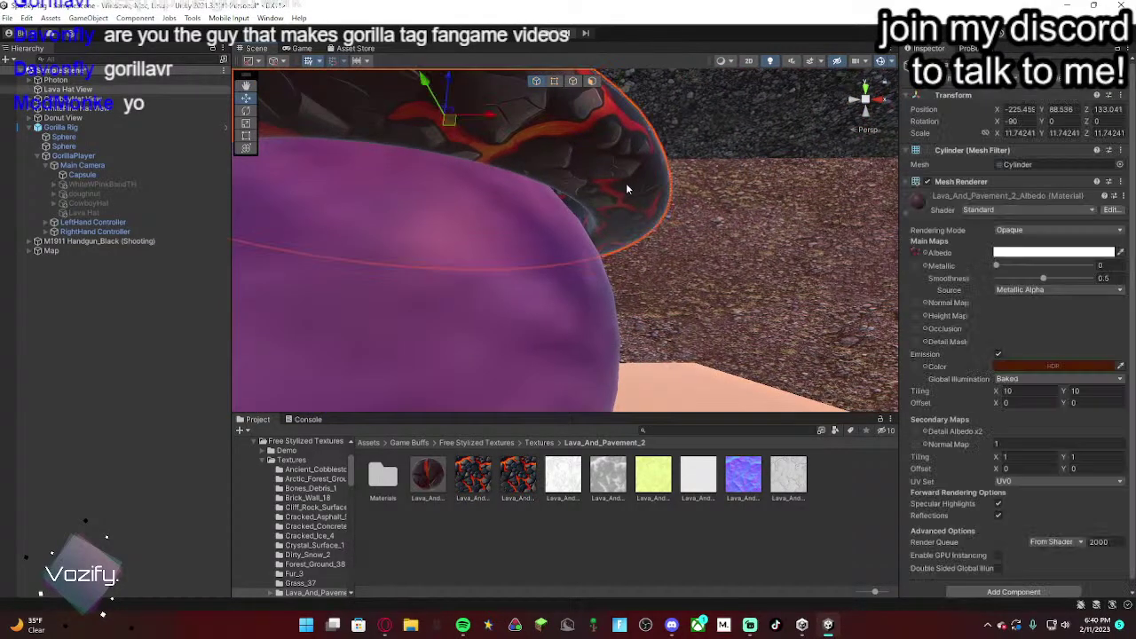
pyautogui.moveTo(626, 188); pyautogui.dragTo(678, 177, button='right')
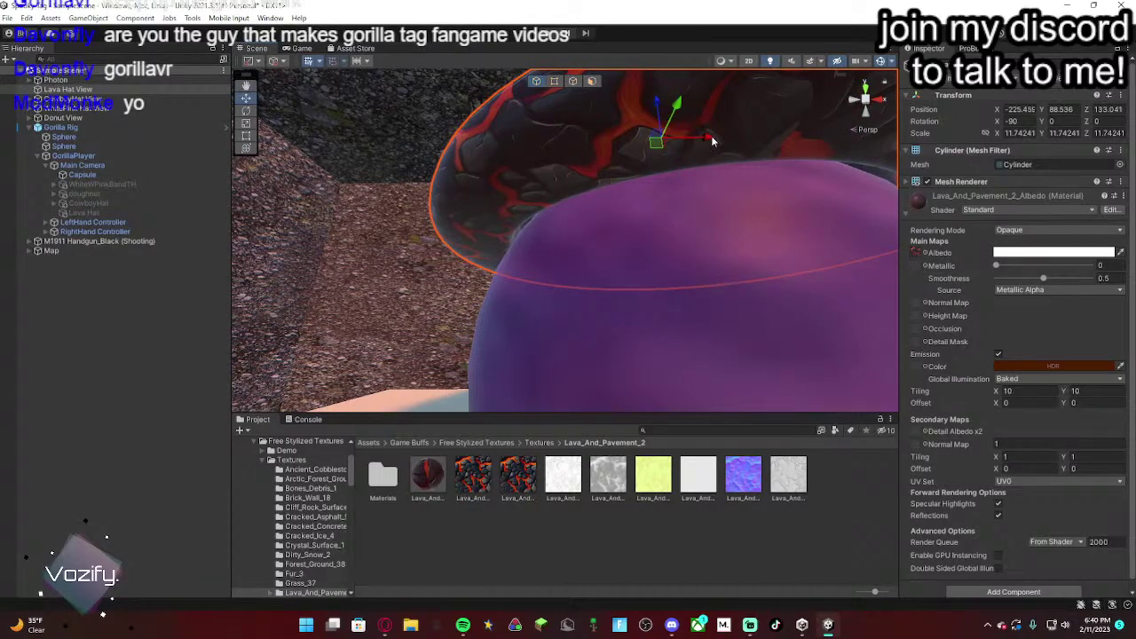
pyautogui.moveTo(659, 106); pyautogui.dragTo(718, 181, button='right')
# Step: Assign the rig's Lava Hat as the cosmetic to enable on the stand's white button and to disable on its red button
pyautogui.click(511, 309)
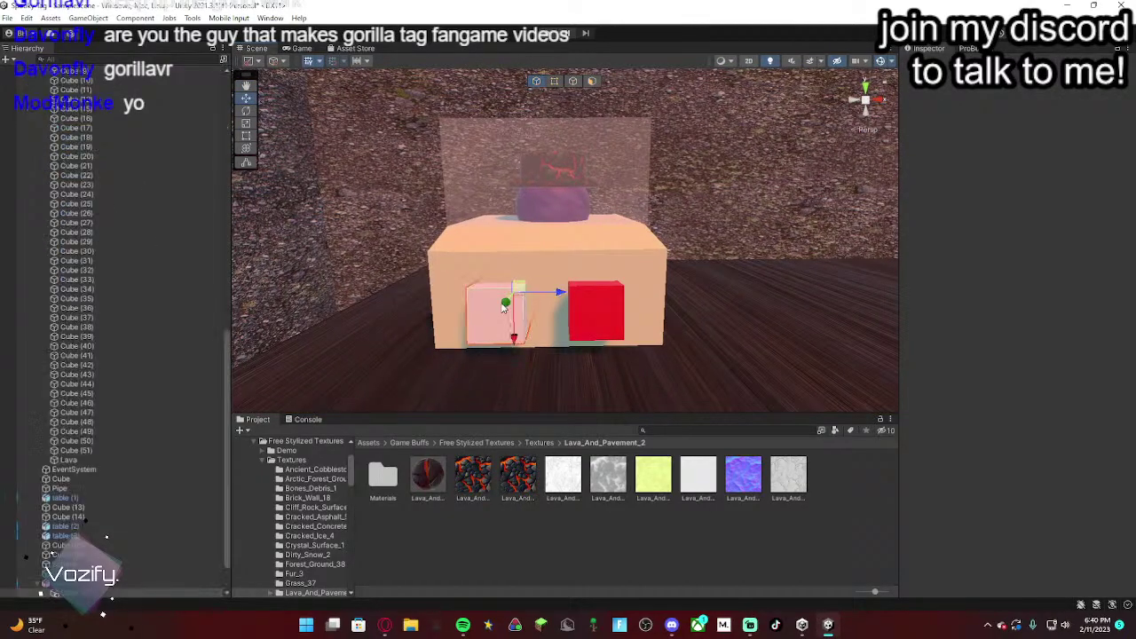
pyautogui.scroll(5, 85, 291)
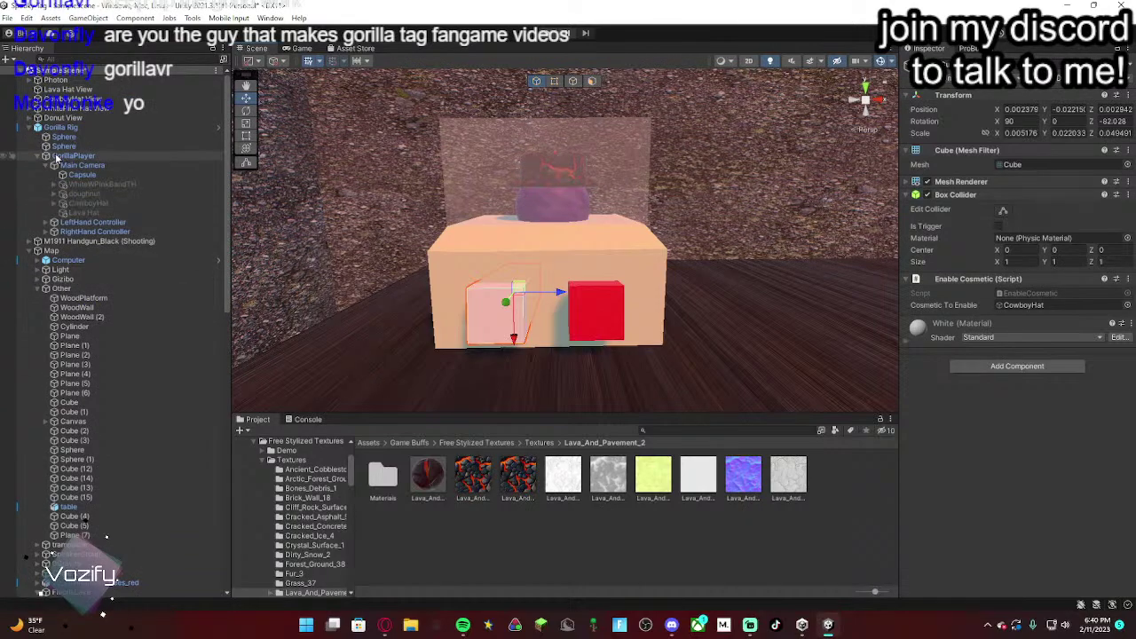
pyautogui.moveTo(164, 227); pyautogui.dragTo(1045, 317)
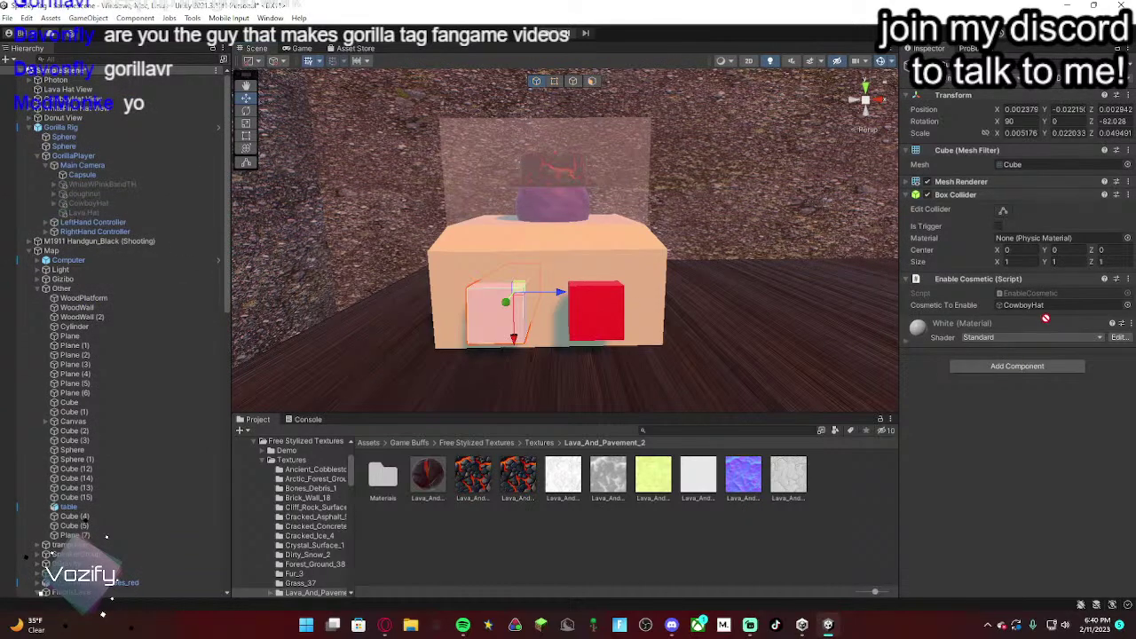
pyautogui.click(582, 318)
pyautogui.scroll(5, 102, 315)
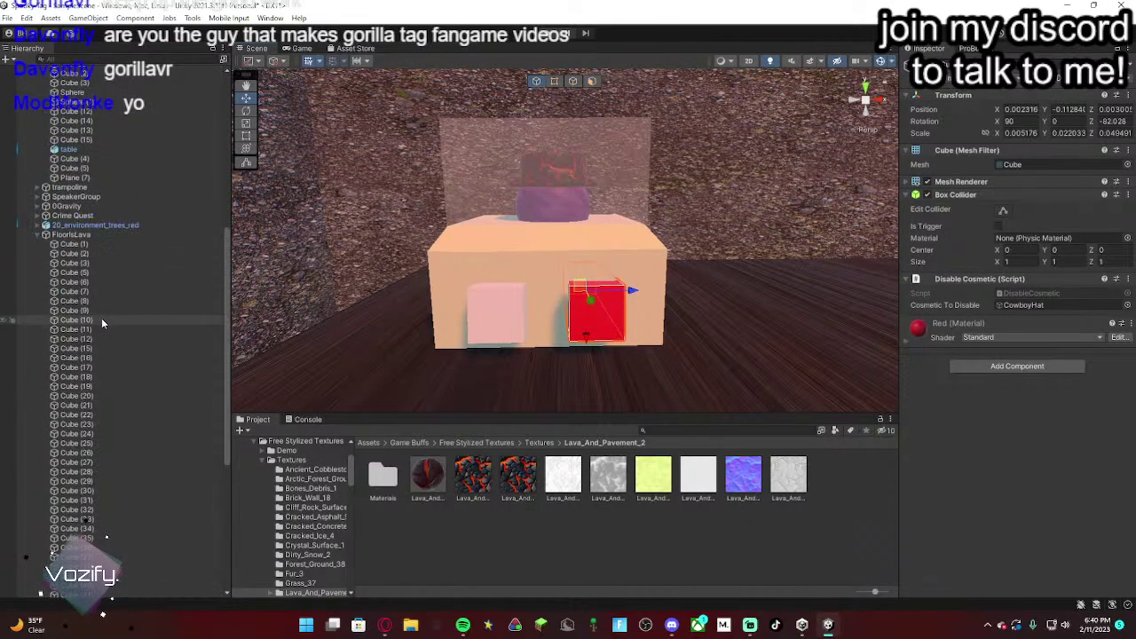
pyautogui.moveTo(114, 215); pyautogui.dragTo(994, 308)
# Step: Return to the player rig in the spawn room and reactivate the Lava Hat under Main Camera
pyautogui.press('s')
pyautogui.moveTo(533, 254); pyautogui.dragTo(701, 421, button='right')
pyautogui.click(769, 356)
pyautogui.press('w')
pyautogui.click(124, 213)
pyautogui.moveTo(674, 248); pyautogui.dragTo(710, 258, button='right')
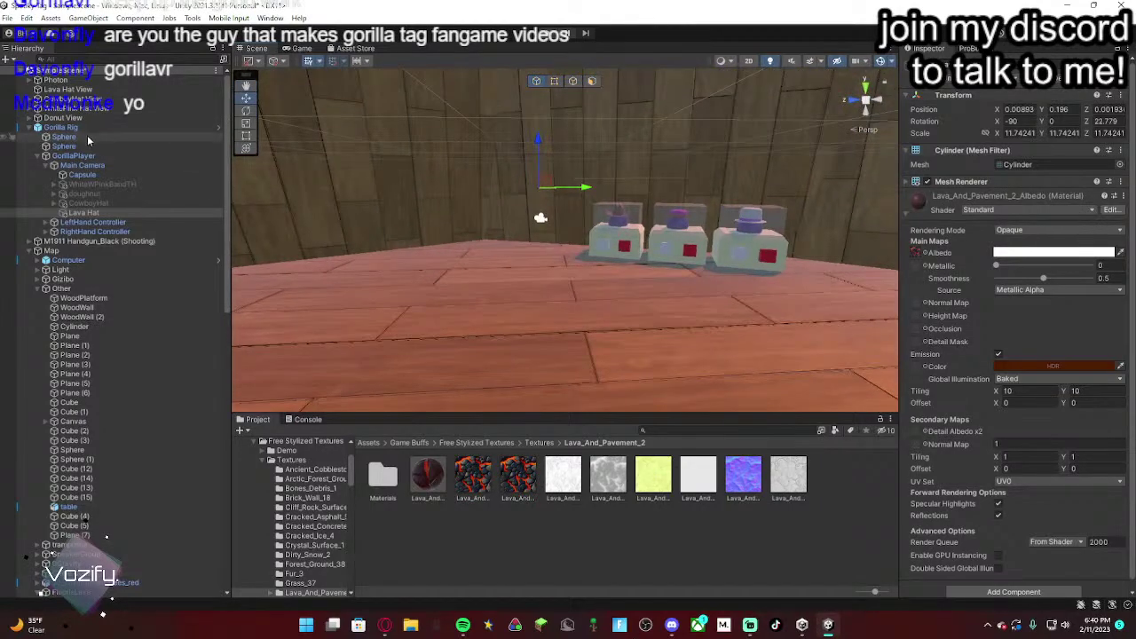
pyautogui.click(96, 128)
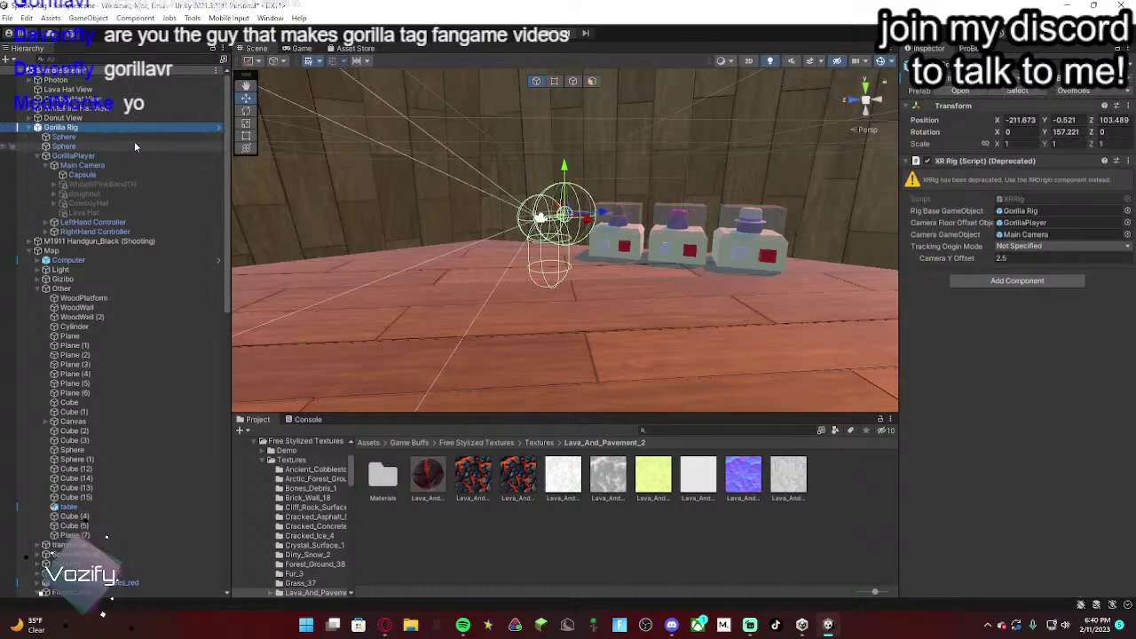
pyautogui.click(85, 213)
pyautogui.click(929, 64)
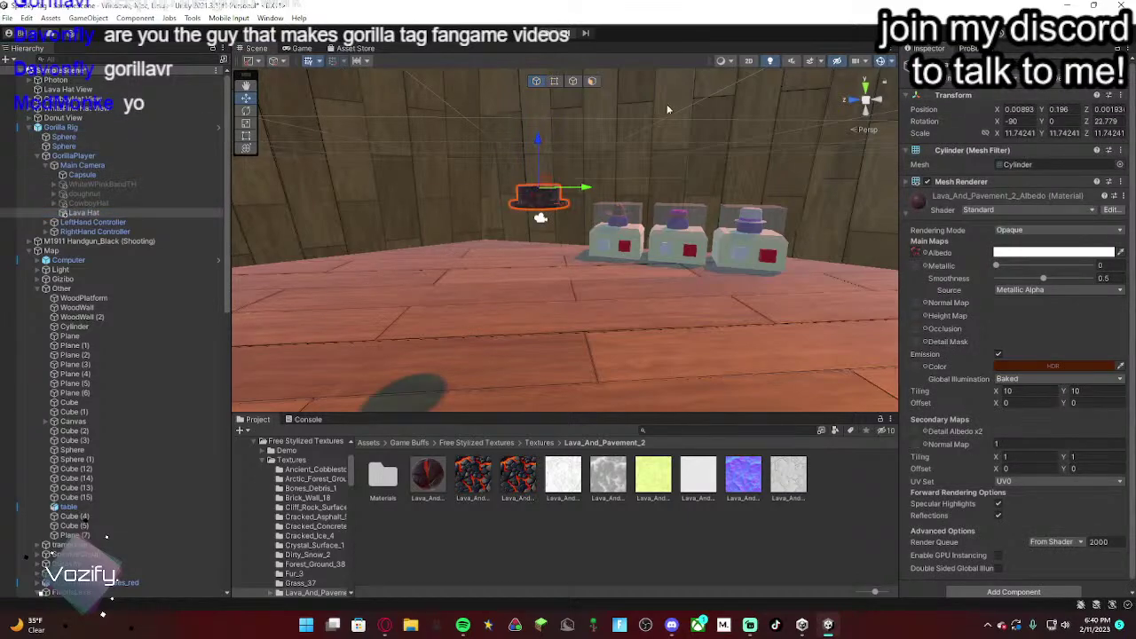
# Step: Center the Lava Hat over the Main Camera's head collider at about X 0.007, Y 0.193, Z -0.003
pyautogui.click(117, 155)
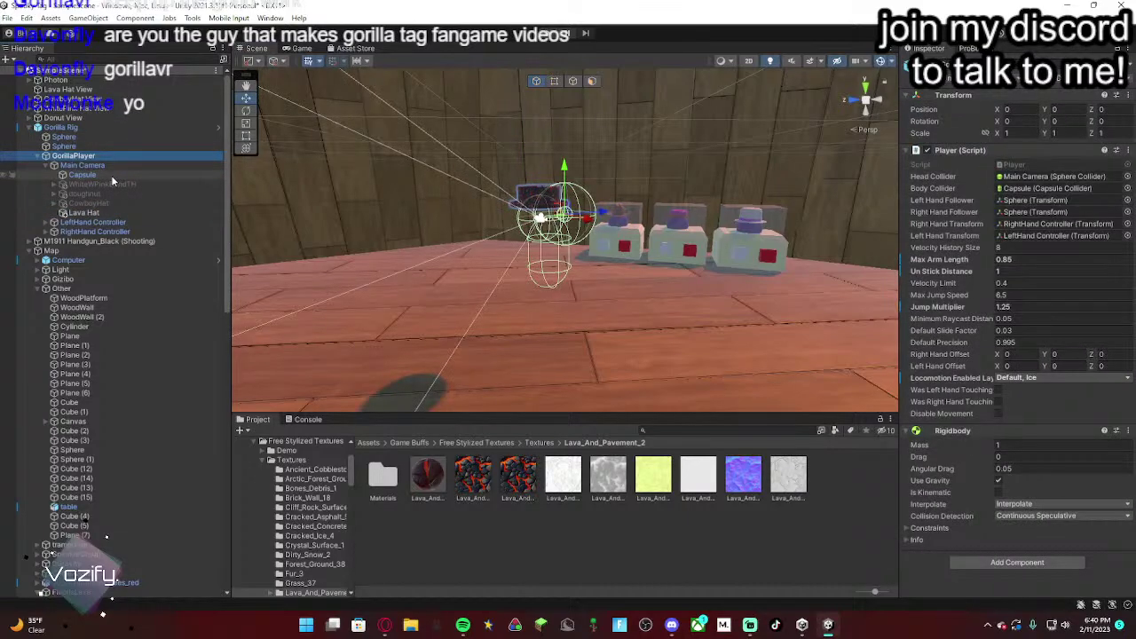
pyautogui.click(112, 166)
pyautogui.press('w')
pyautogui.moveTo(524, 175); pyautogui.dragTo(560, 169, button='right')
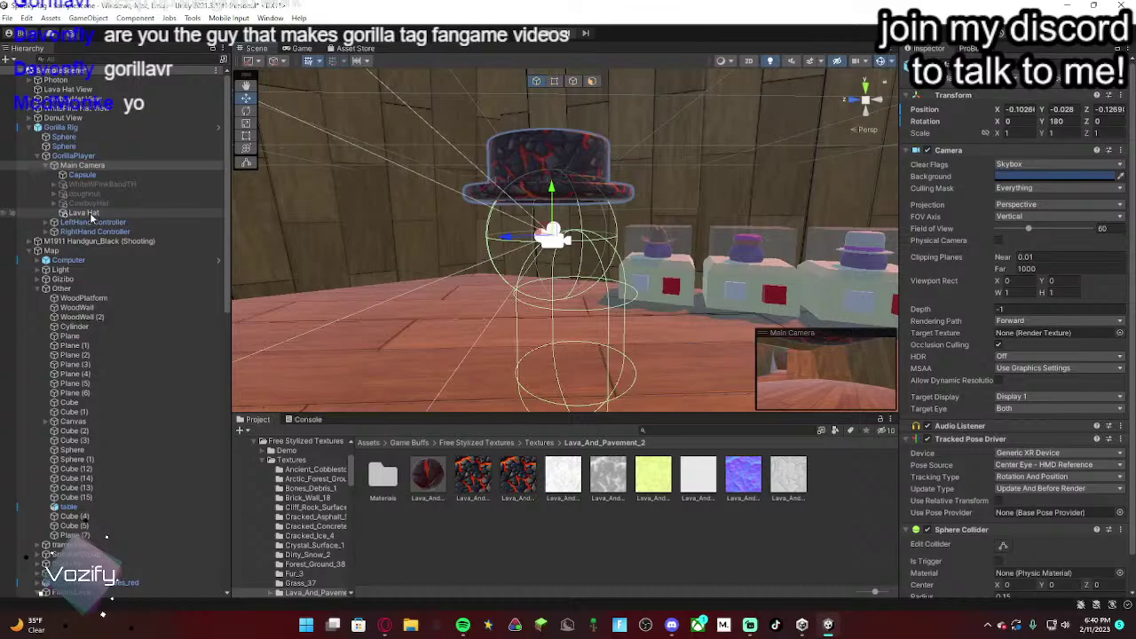
pyautogui.click(88, 214)
pyautogui.moveTo(592, 150); pyautogui.dragTo(596, 150)
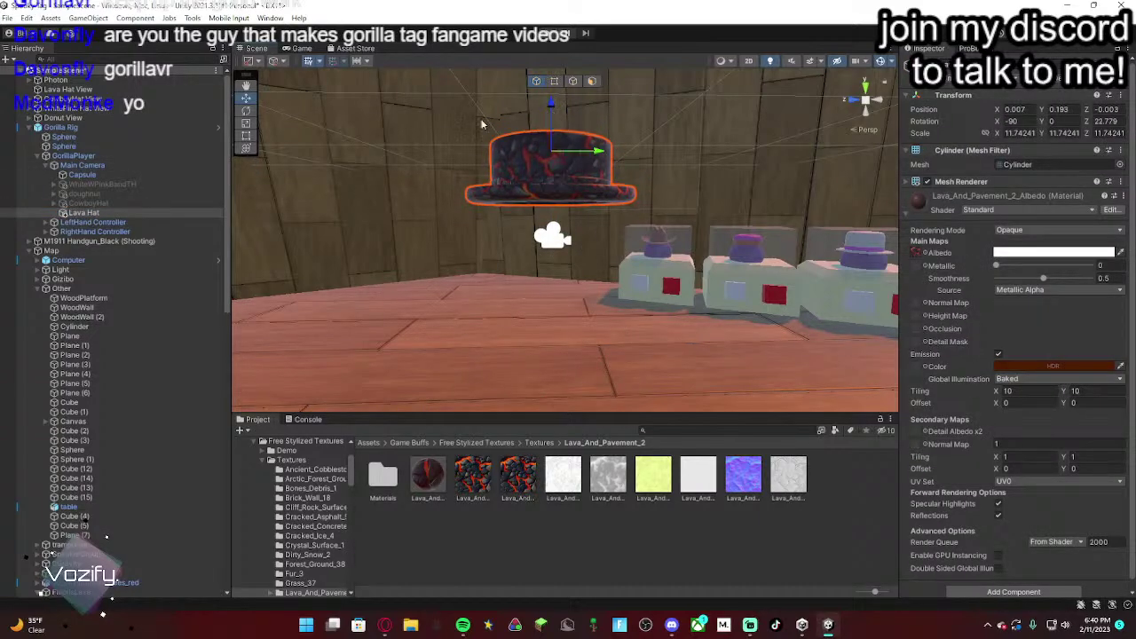
# Step: Run the scene in Play mode, dismissing the Photon setup warning, and examine how the Lava Hat sits on the Gorilla Rig
pyautogui.click(519, 185)
pyautogui.moveTo(547, 194); pyautogui.dragTo(241, 199, button='right')
pyautogui.press('d')
pyautogui.keyDown('alt'); pyautogui.moveTo(242, 201); pyautogui.dragTo(241, 201); pyautogui.keyUp('alt')
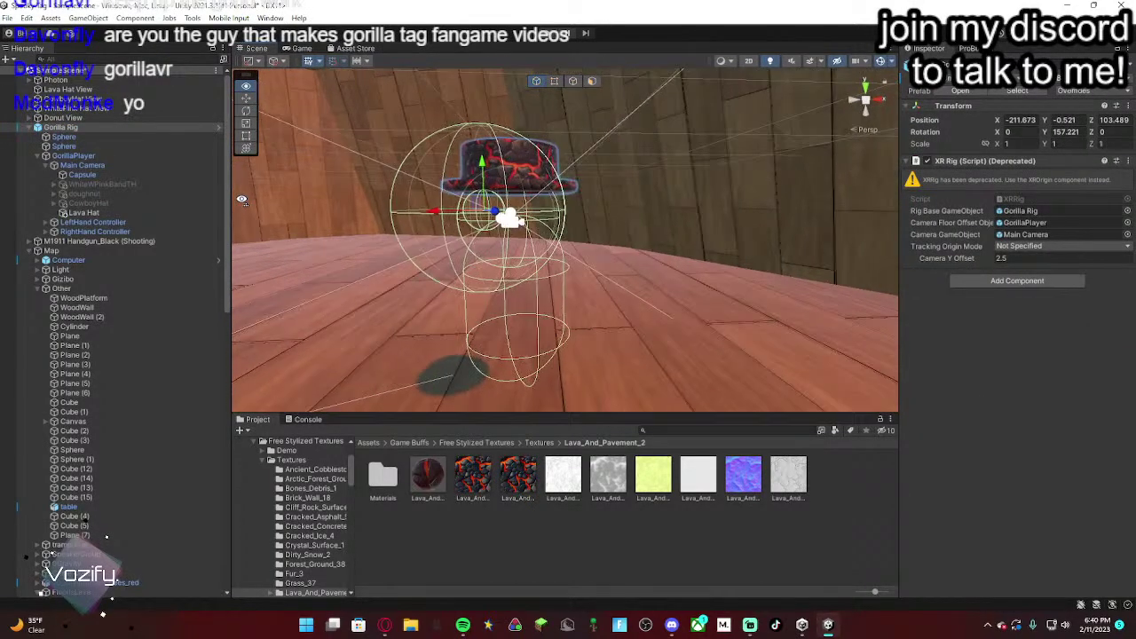
pyautogui.scroll(-5, 568, 122)
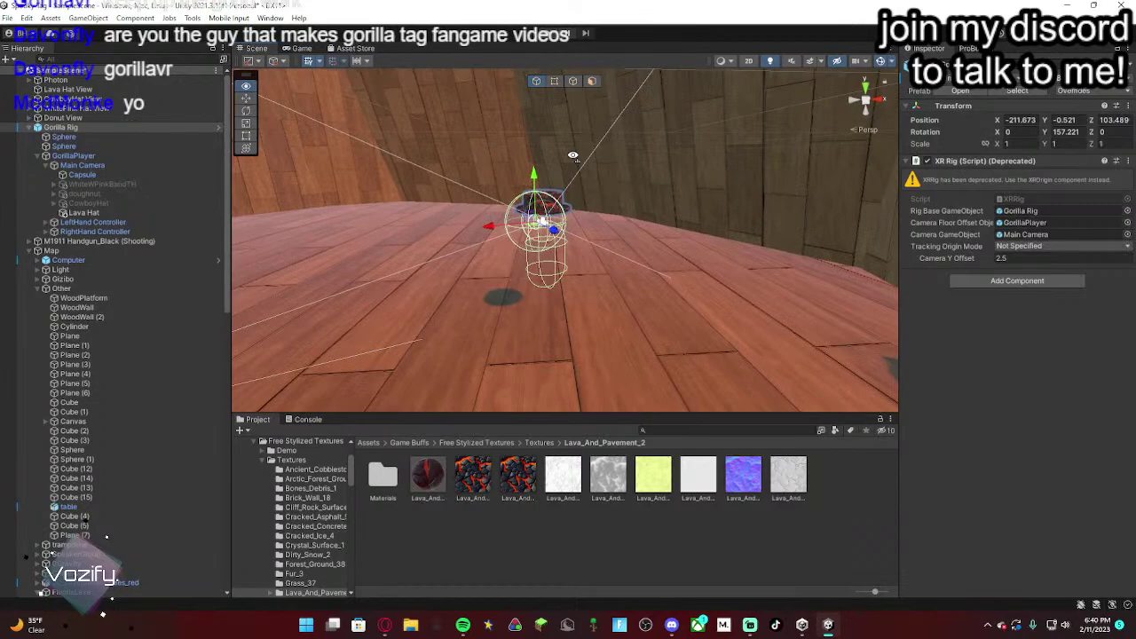
pyautogui.click(552, 35)
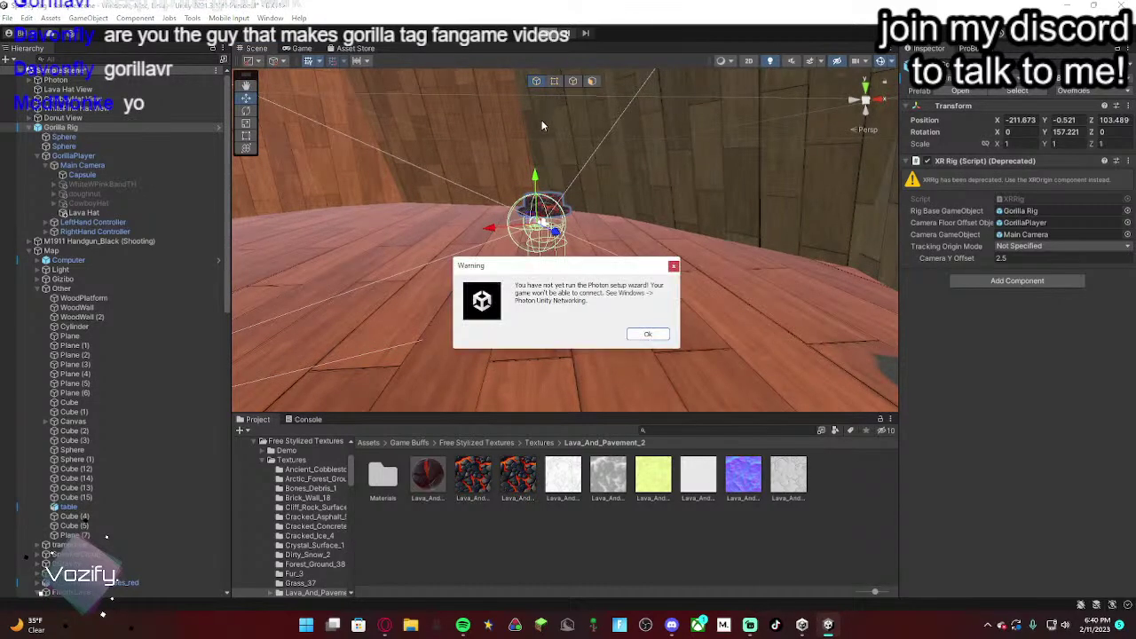
pyautogui.click(647, 333)
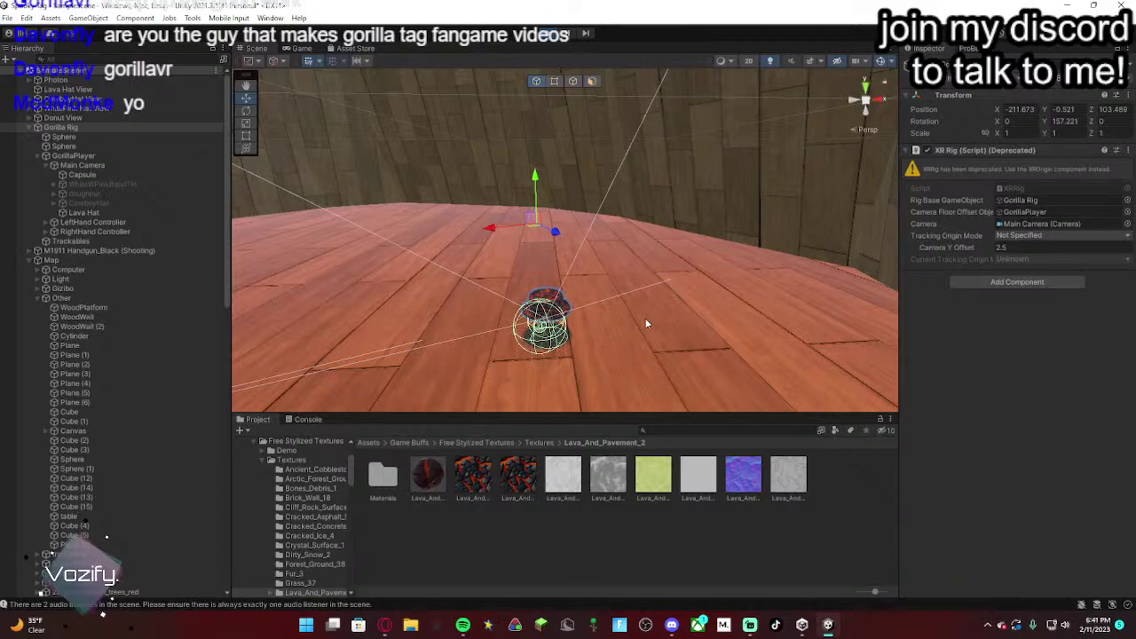
pyautogui.moveTo(660, 271); pyautogui.dragTo(730, 292, button='right')
pyautogui.click(556, 274)
pyautogui.moveTo(555, 275); pyautogui.dragTo(544, 182, button='right')
# Step: Raise the Lava Hat to about Y 0.236 above the Main Camera and recheck its height in Play mode
pyautogui.click(586, 178)
pyautogui.press('a')
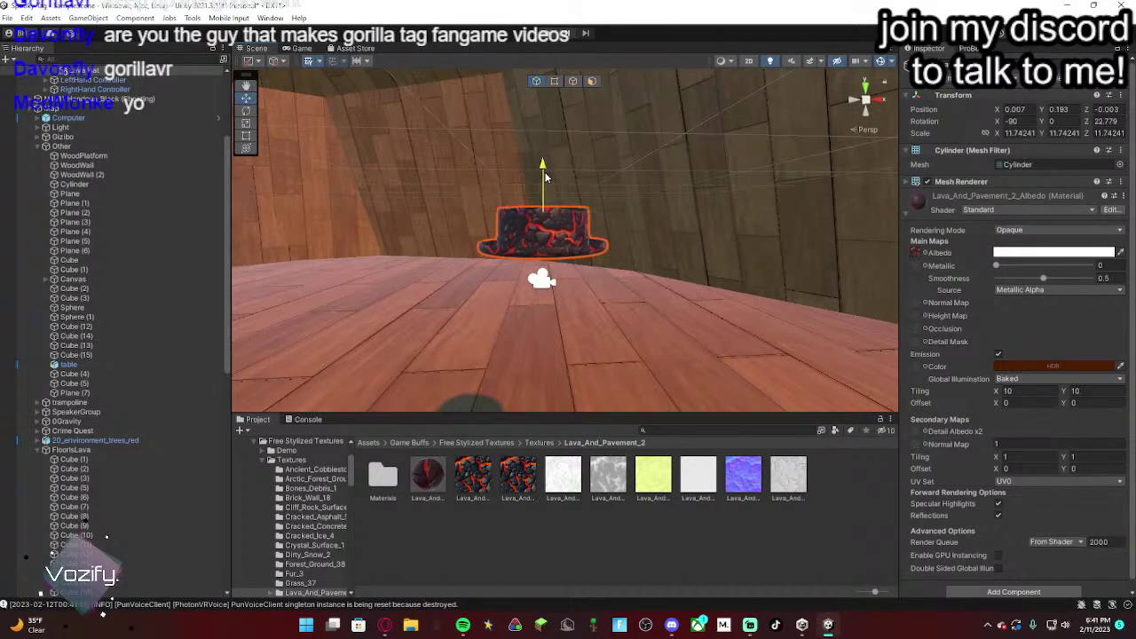
pyautogui.moveTo(545, 177); pyautogui.dragTo(543, 165)
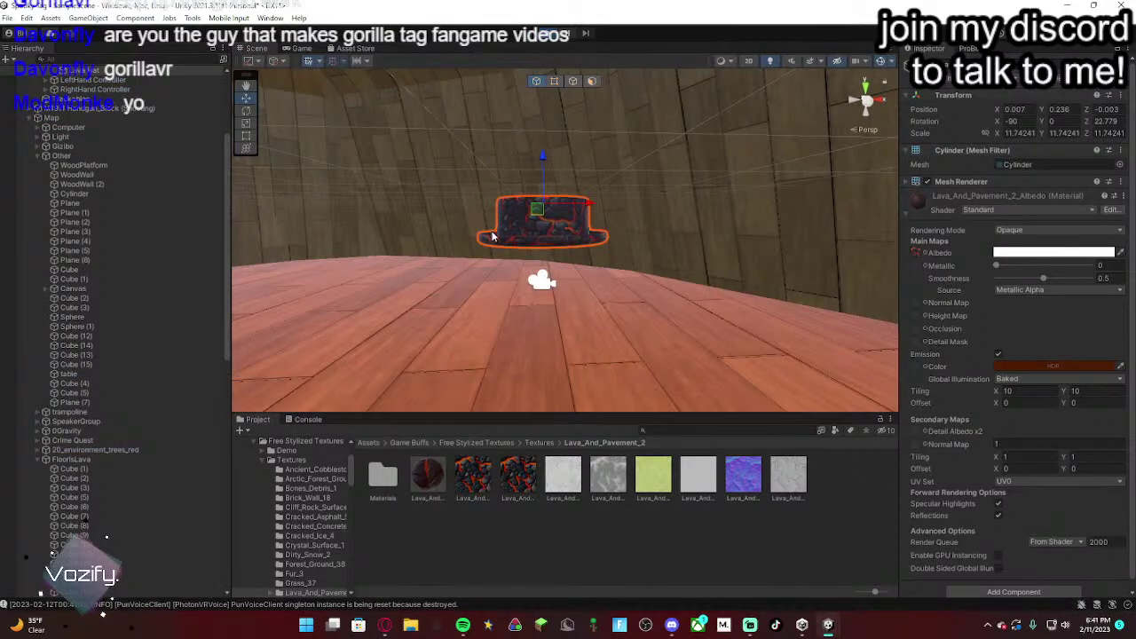
pyautogui.moveTo(492, 246); pyautogui.dragTo(427, 450, button='right')
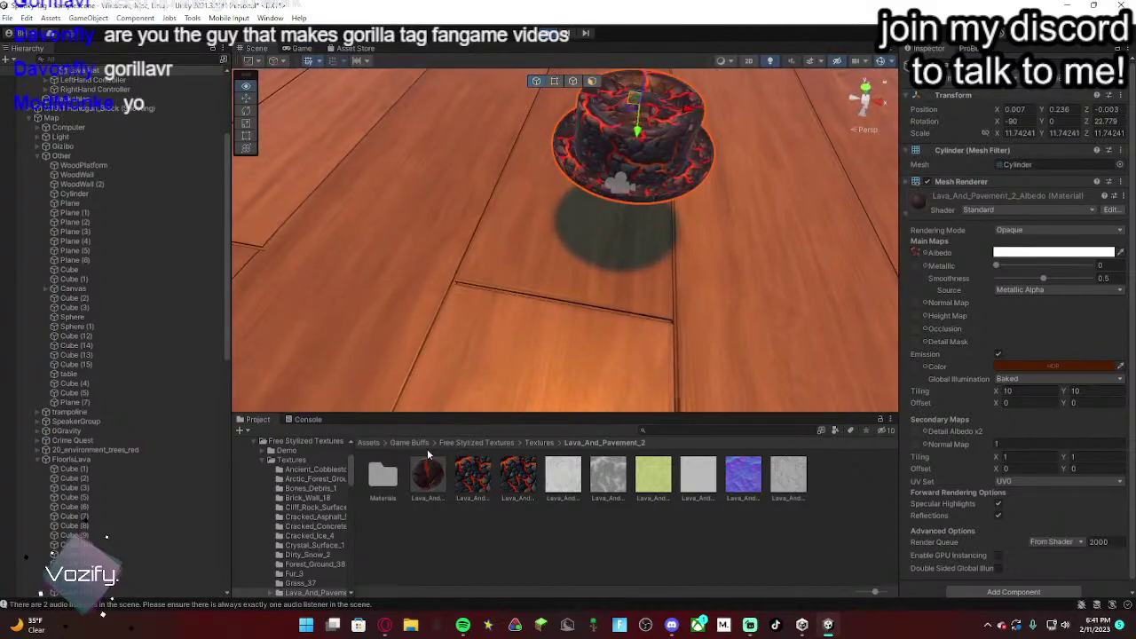
# Step: Examine the Lava Hat's fit on the gorilla's head from close up and from a distance, and end Play mode
pyautogui.moveTo(539, 233); pyautogui.dragTo(858, 41, button='right')
pyautogui.keyDown('alt'); pyautogui.moveTo(798, 52); pyautogui.dragTo(210, 54); pyautogui.keyUp('alt')
pyautogui.moveTo(211, 53); pyautogui.dragTo(173, 9, button='right')
pyautogui.moveTo(178, 572); pyautogui.dragTo(172, 582, button='right')
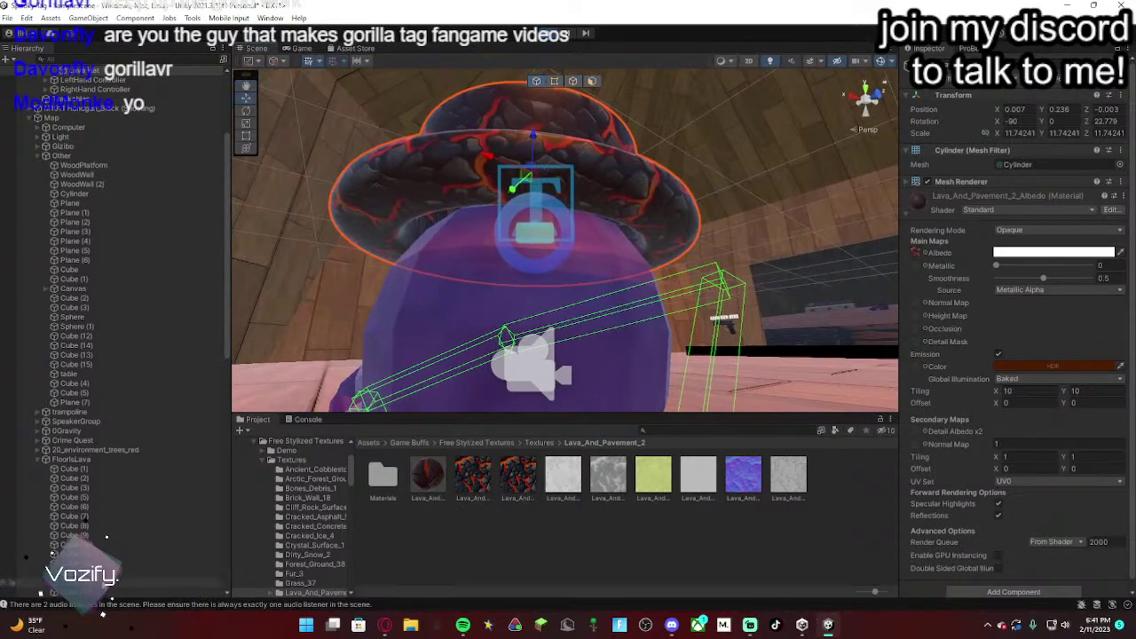
pyautogui.moveTo(565, 312); pyautogui.dragTo(548, 335, button='right')
pyautogui.scroll(-5, 547, 335)
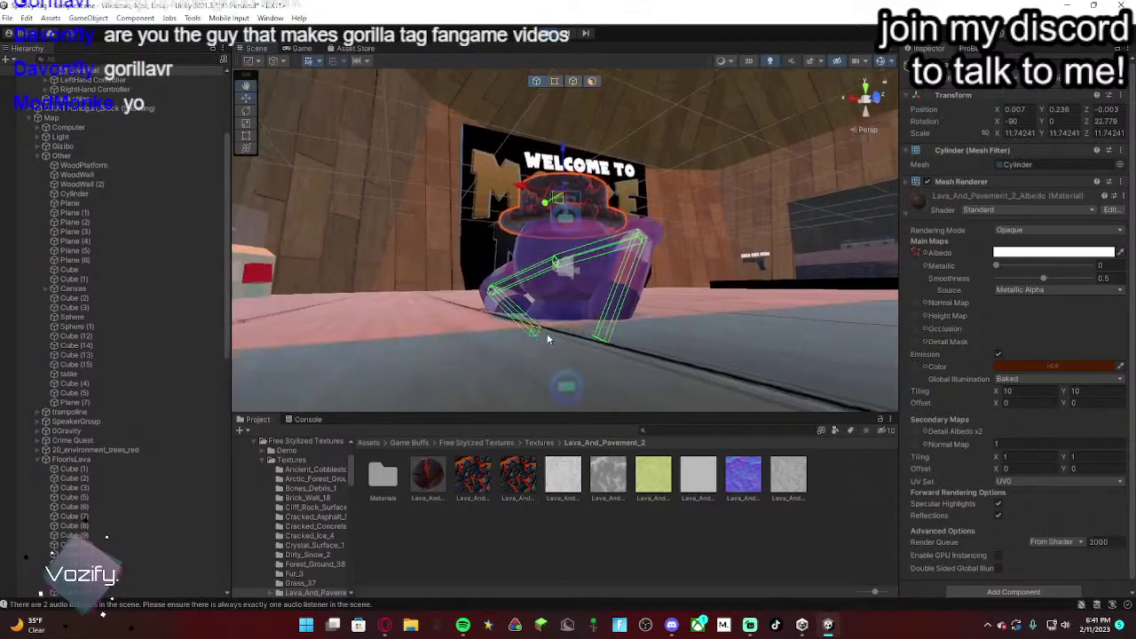
pyautogui.click(543, 41)
# Step: Lower the Lava Hat to about Y 0.231 above the Main Camera and run the scene in Play mode
pyautogui.moveTo(575, 250); pyautogui.dragTo(559, 349, button='right')
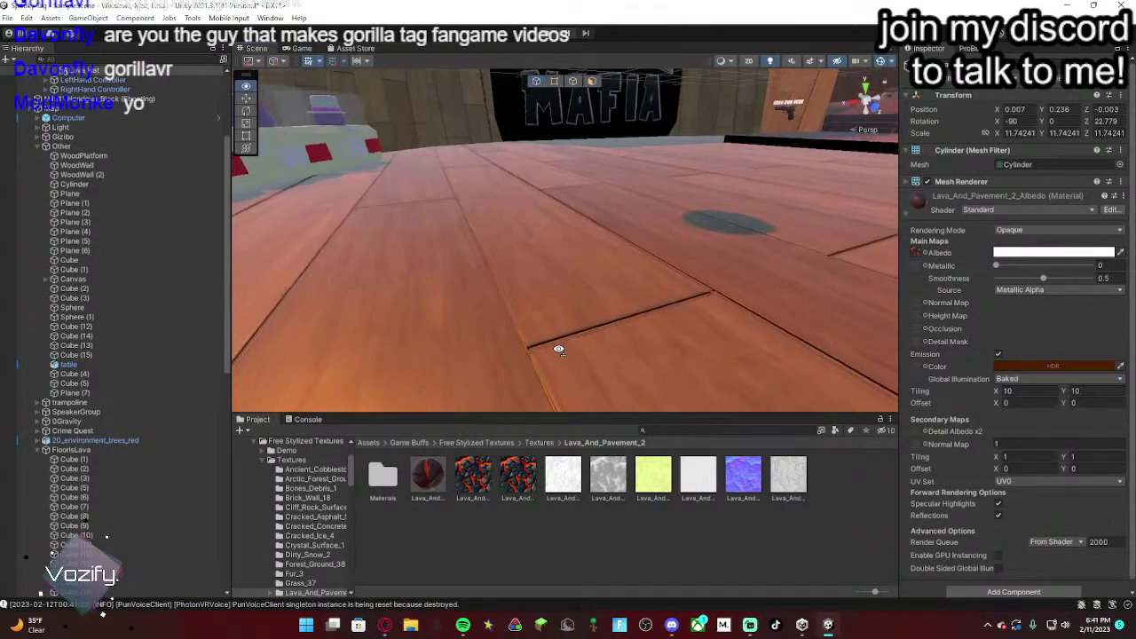
pyautogui.keyDown('alt'); pyautogui.moveTo(558, 349); pyautogui.dragTo(570, 134); pyautogui.keyUp('alt')
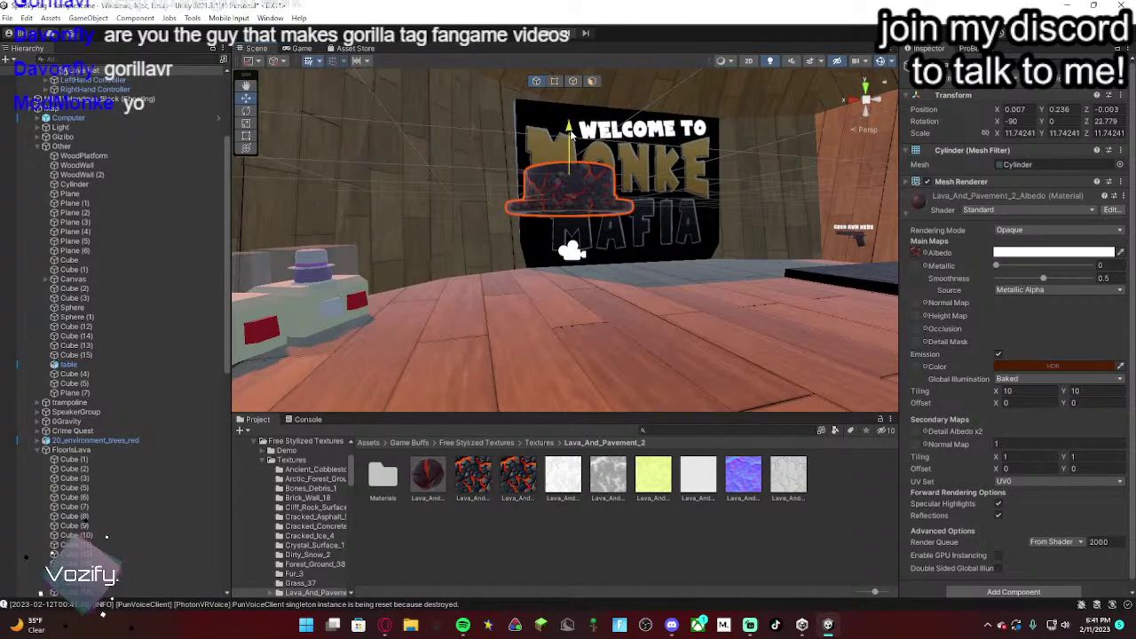
pyautogui.click(545, 36)
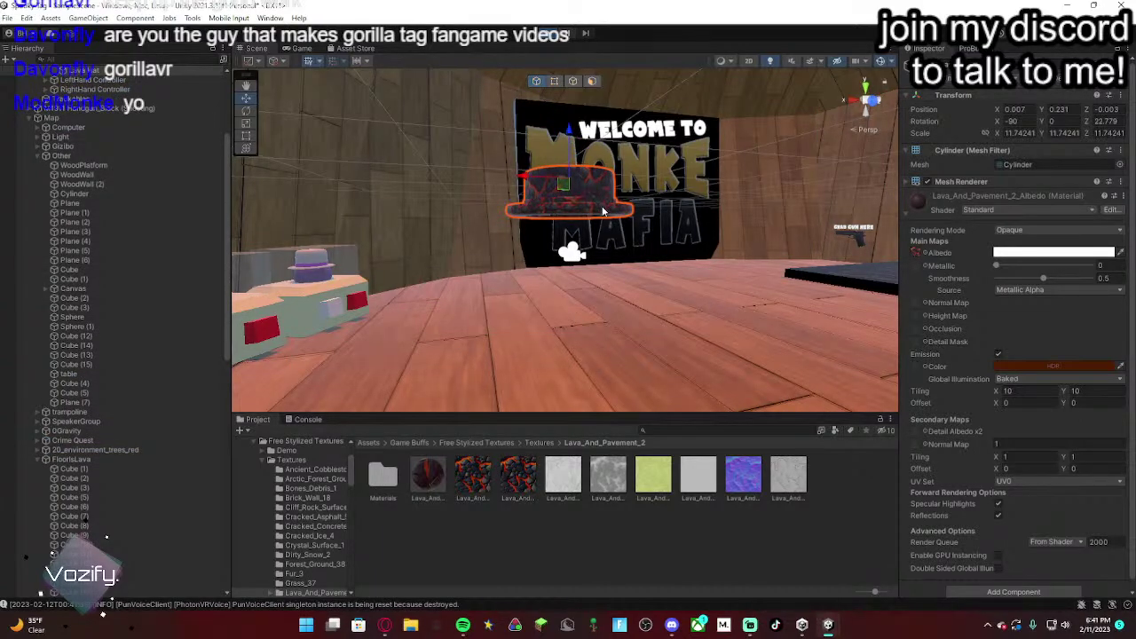
# Step: Inspect the lowered Lava Hat on the Gorilla Rig from several sides and above, and stop Play mode
pyautogui.moveTo(623, 242); pyautogui.dragTo(755, 487, button='right')
pyautogui.keyDown('alt'); pyautogui.moveTo(754, 486); pyautogui.dragTo(496, 262); pyautogui.keyUp('alt')
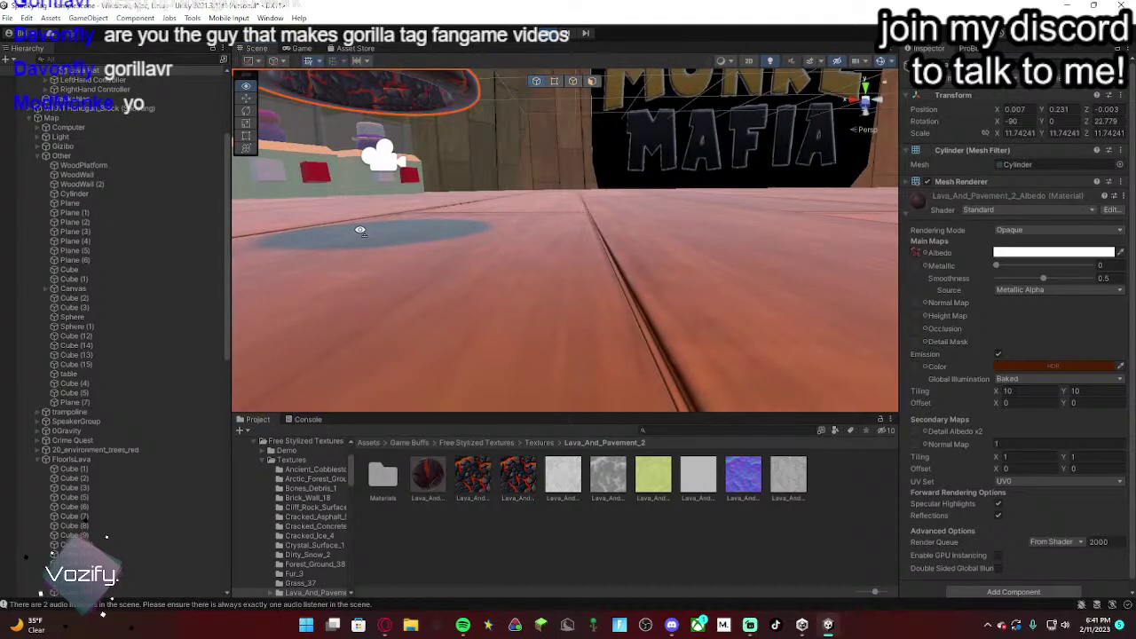
pyautogui.press('s')
pyautogui.moveTo(359, 228); pyautogui.dragTo(48, 259, button='right')
pyautogui.press('w')
pyautogui.press('d')
pyautogui.press('a')
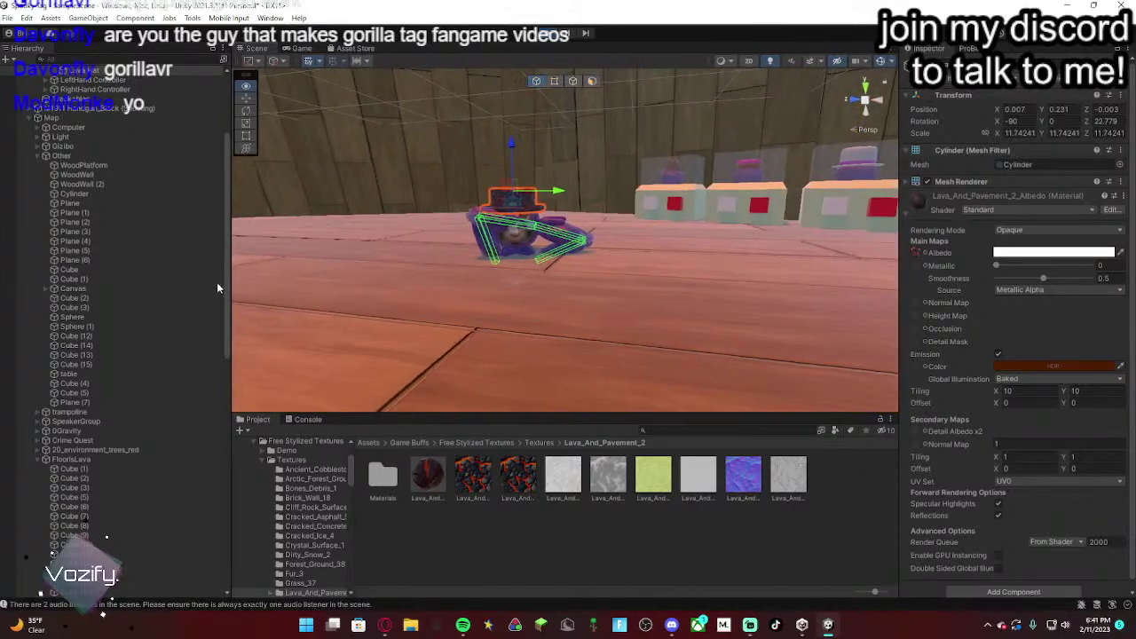
pyautogui.moveTo(516, 270); pyautogui.dragTo(240, 377, button='right')
pyautogui.moveTo(949, 58); pyautogui.dragTo(589, 229, button='right')
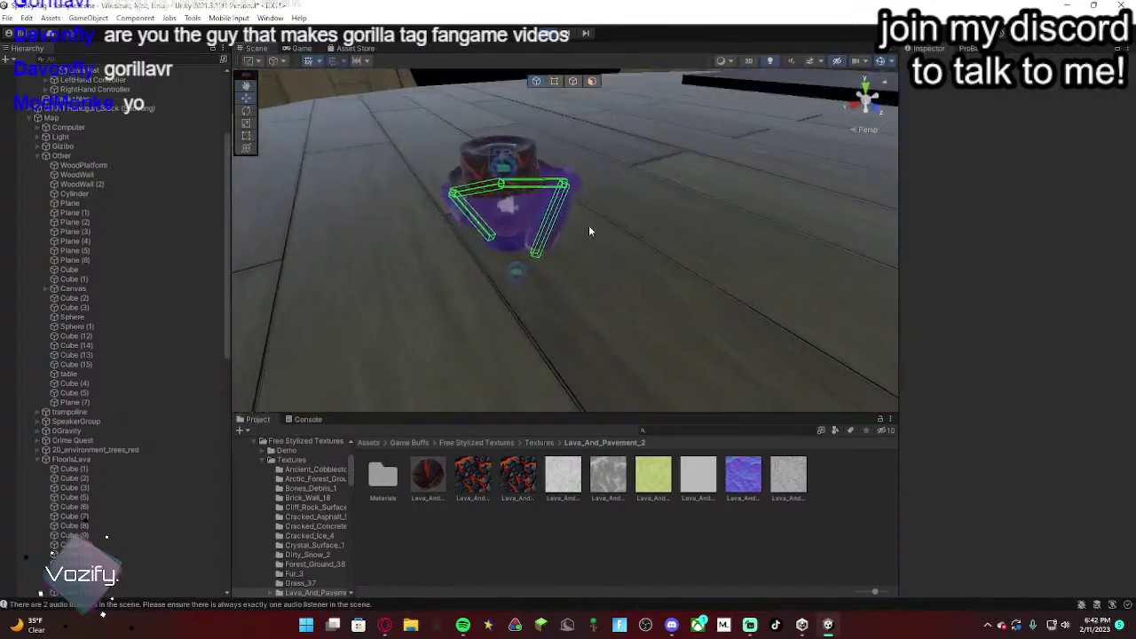
pyautogui.click(520, 162)
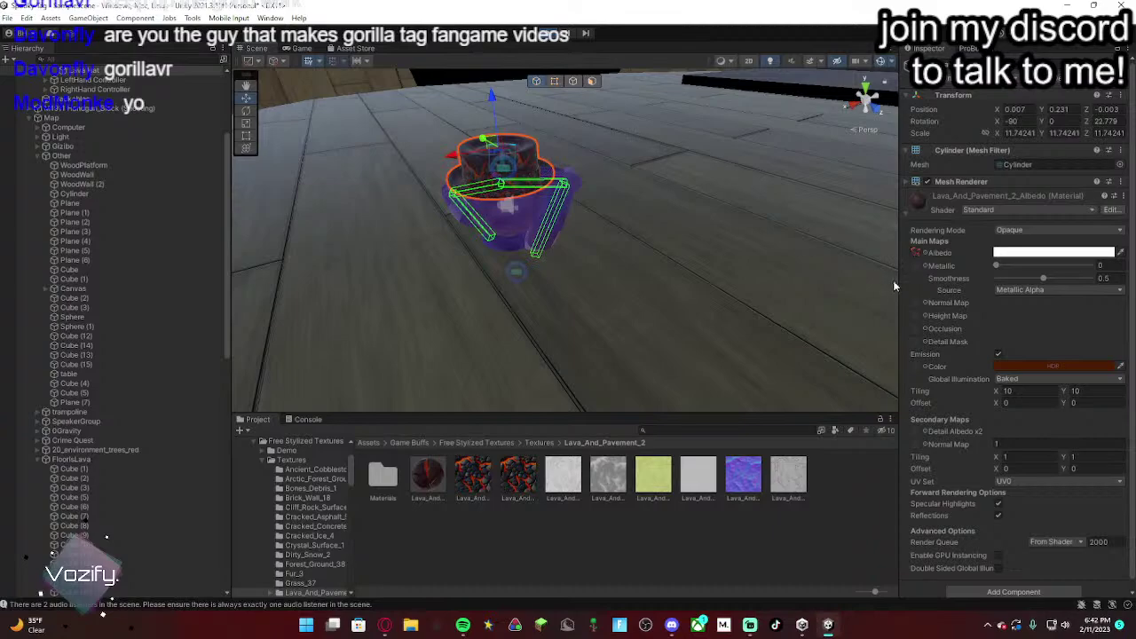
pyautogui.click(554, 36)
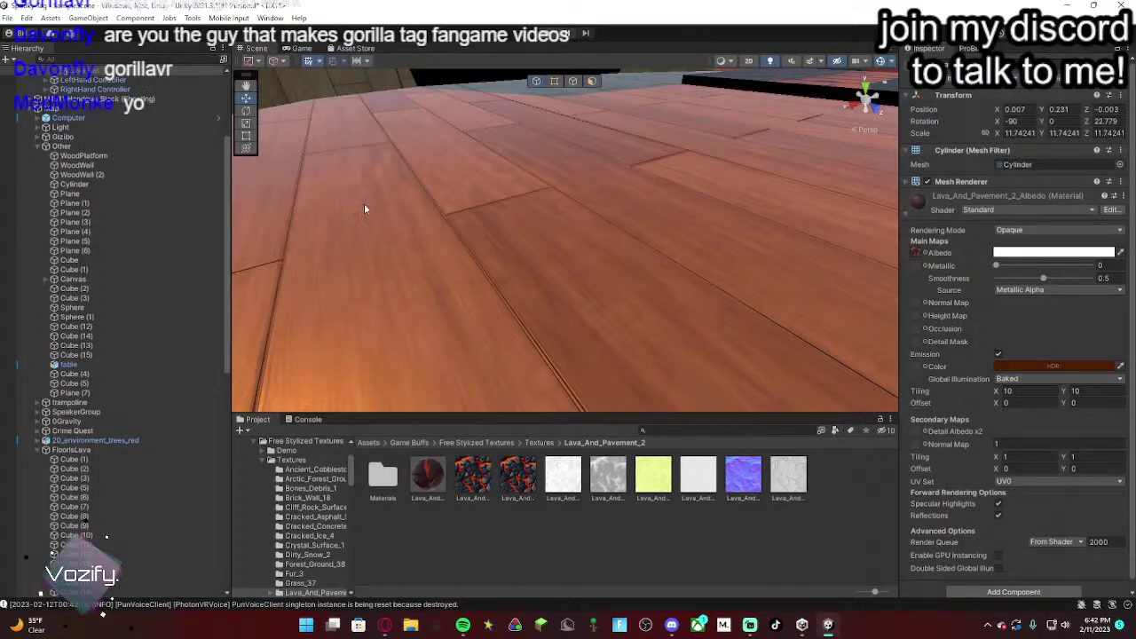
# Step: Activate both the CowboyHat and the Lava Hat under Main Camera to compare their placement
pyautogui.scroll(5, 94, 240)
pyautogui.click(80, 204)
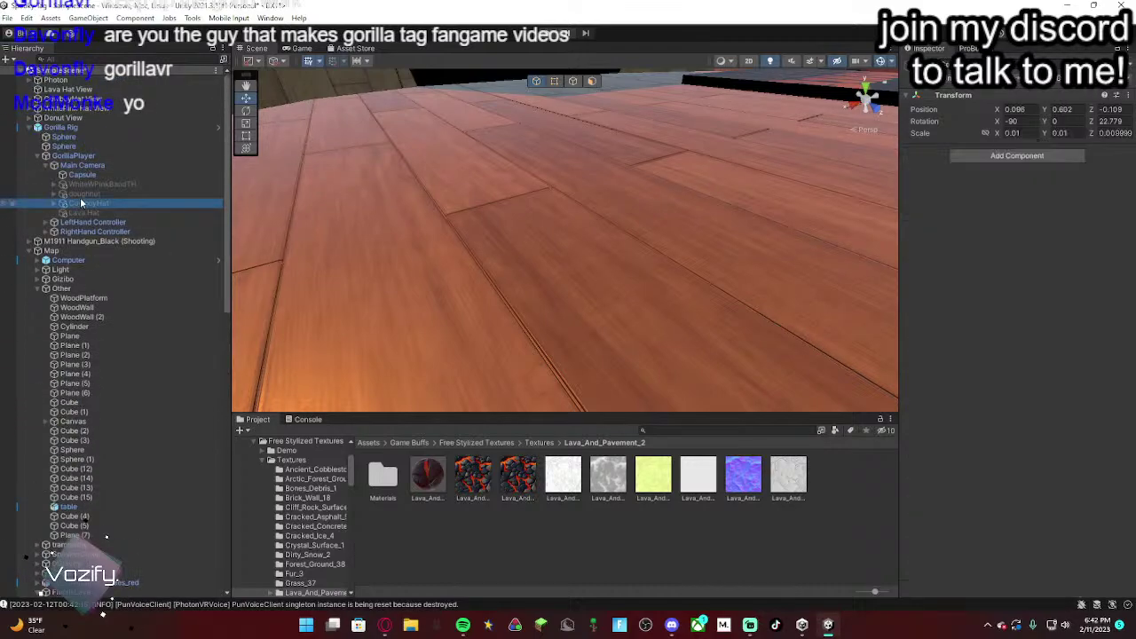
pyautogui.moveTo(552, 253); pyautogui.dragTo(554, 125, button='right')
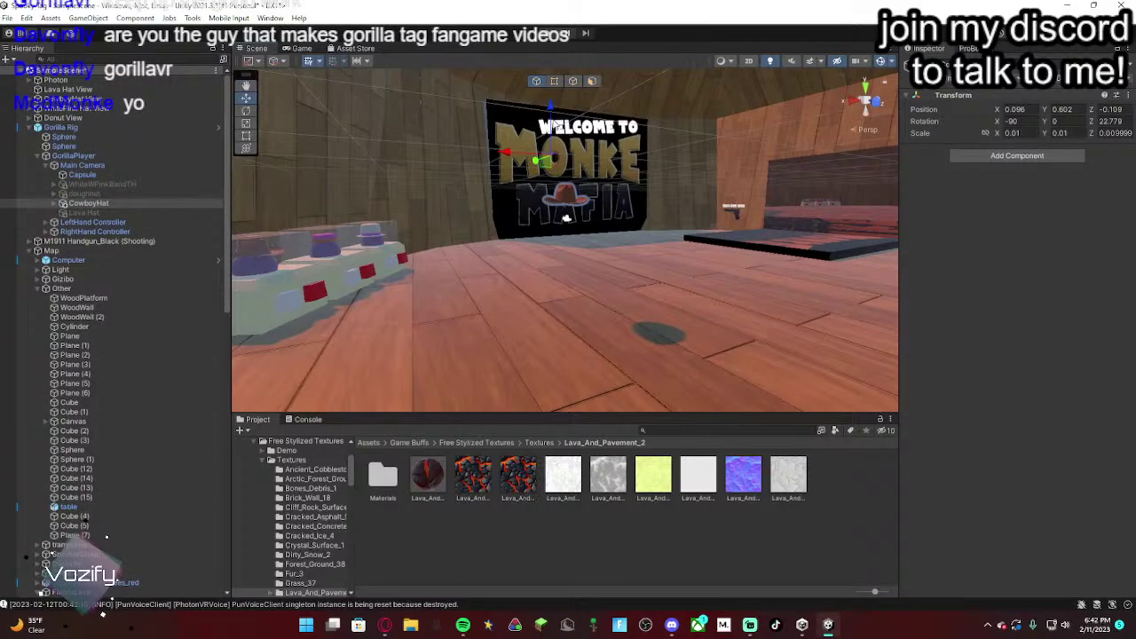
pyautogui.click(55, 214)
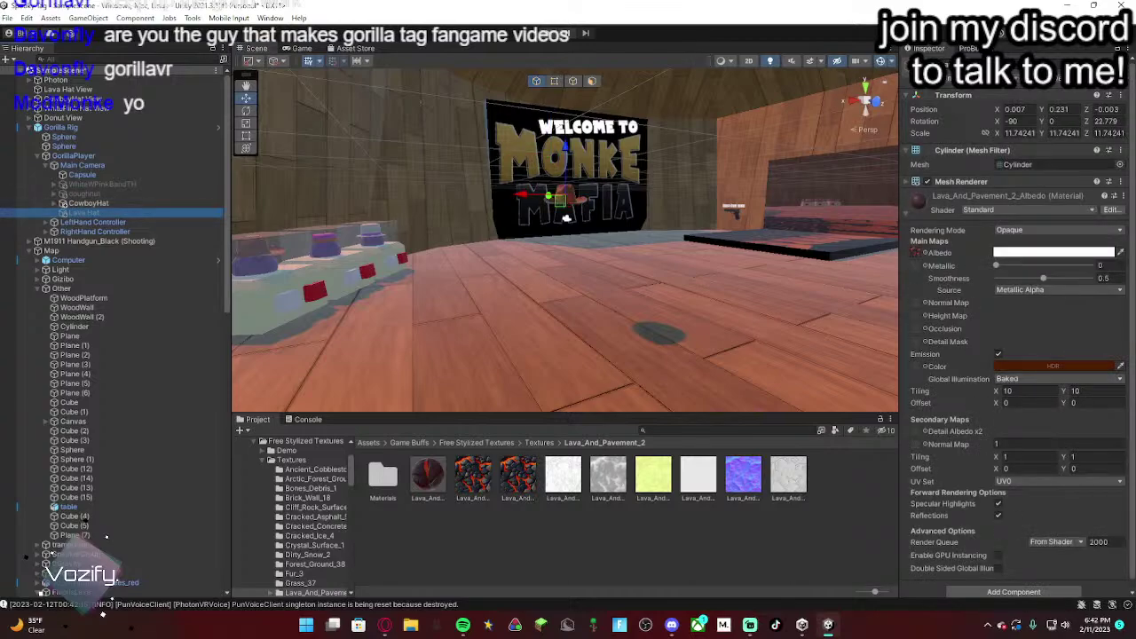
pyautogui.hotkey('alt', 'shift', 'a')
pyautogui.press('f')
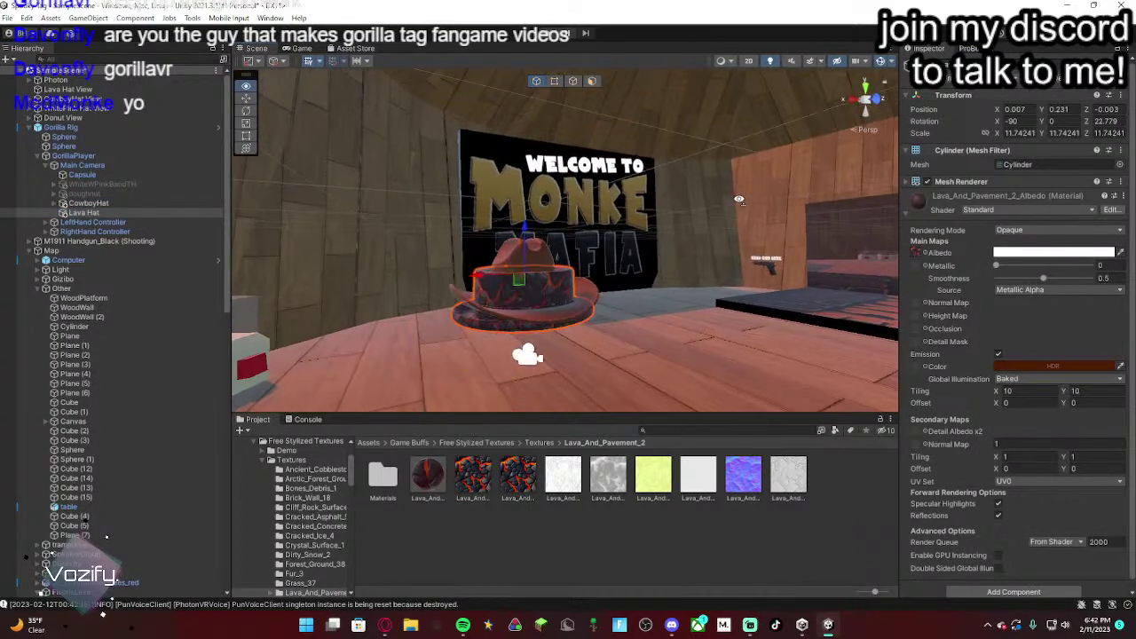
# Step: Raise or lower the CowboyHat child mesh against the Lava Hat until its Z position is about -48.3
pyautogui.keyDown('alt'); pyautogui.moveTo(682, 224); pyautogui.dragTo(658, 230); pyautogui.keyUp('alt')
pyautogui.click(550, 204)
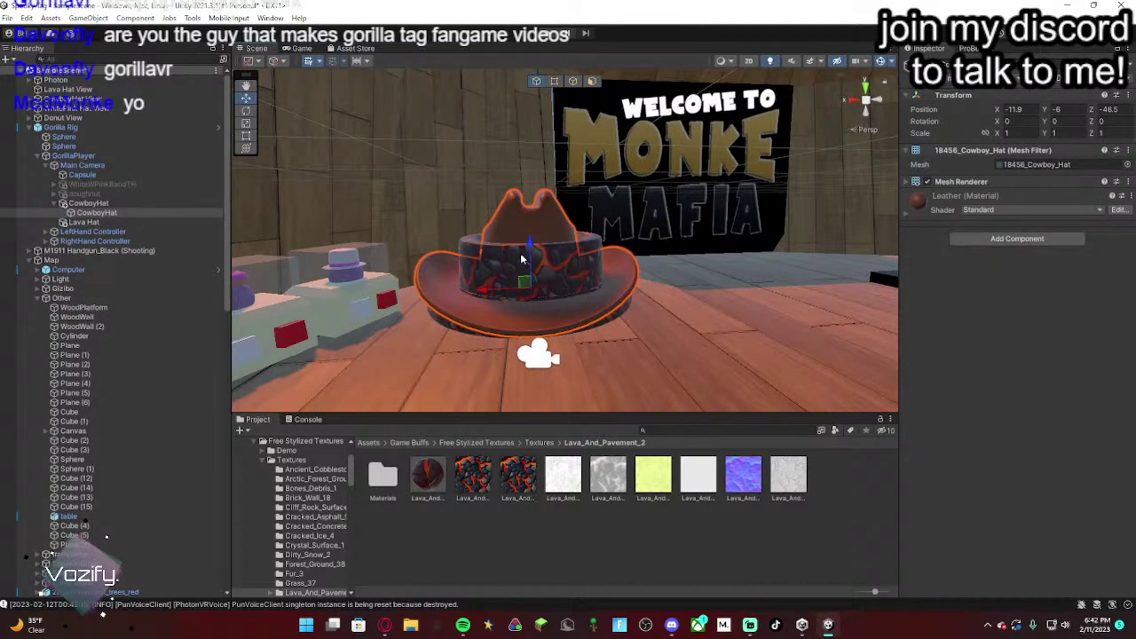
pyautogui.moveTo(531, 252); pyautogui.dragTo(559, 275, button='right')
pyautogui.keyDown('alt'); pyautogui.moveTo(557, 275); pyautogui.dragTo(1083, 475); pyautogui.keyUp('alt')
pyautogui.moveTo(1082, 476); pyautogui.dragTo(561, 277, button='right')
pyautogui.scroll(-5, 698, 326)
pyautogui.scroll(-4, 675, 351)
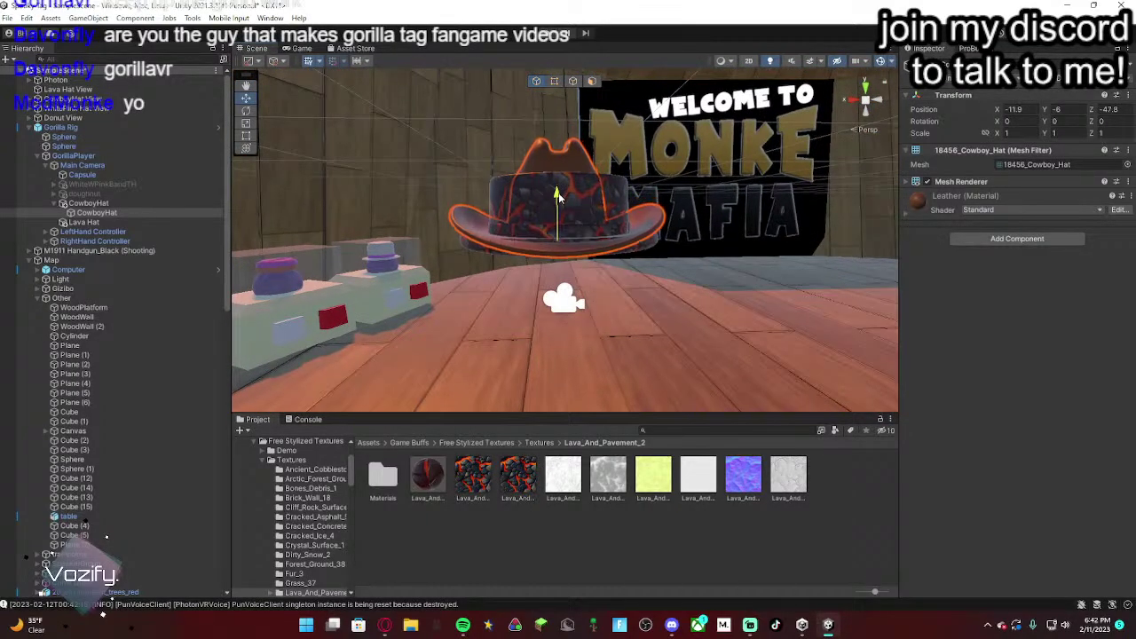
pyautogui.moveTo(560, 188); pyautogui.dragTo(550, 107, button='right')
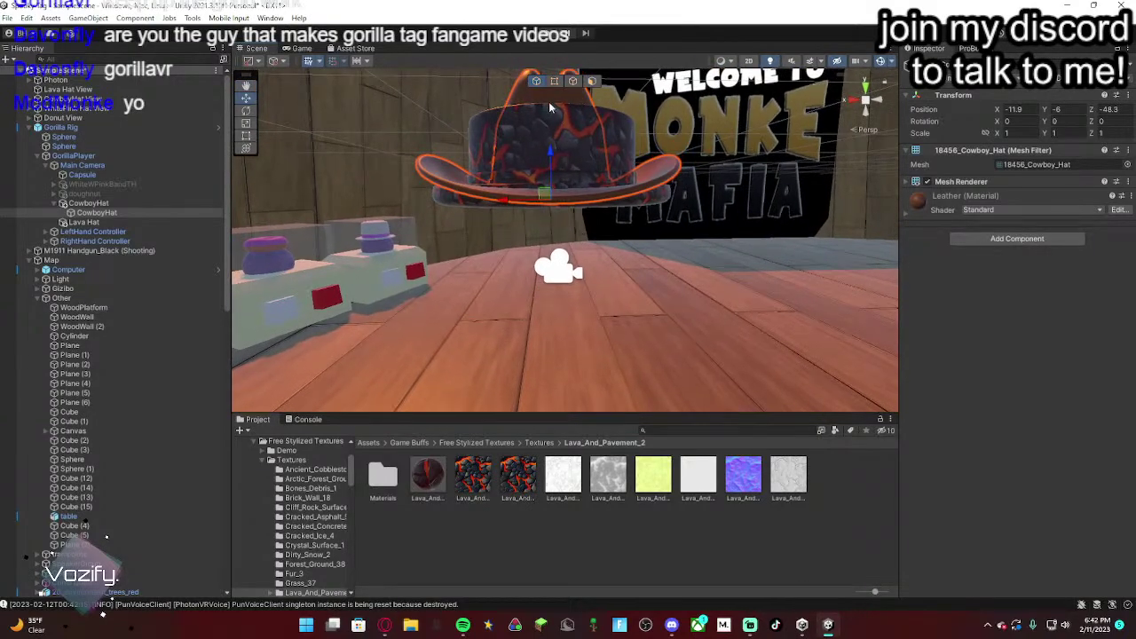
# Step: Deactivate the Lava Hat and check the CowboyHat's fit on the gorilla's head in Play mode
pyautogui.click(111, 221)
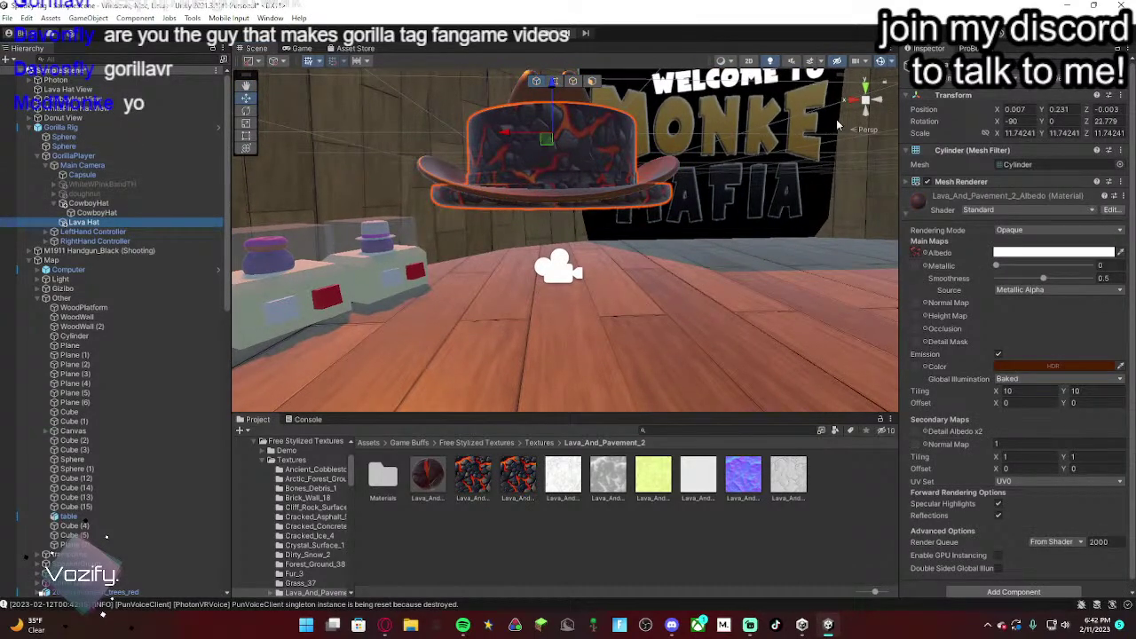
pyautogui.hotkey('alt', 'shift', 'a')
pyautogui.click(550, 39)
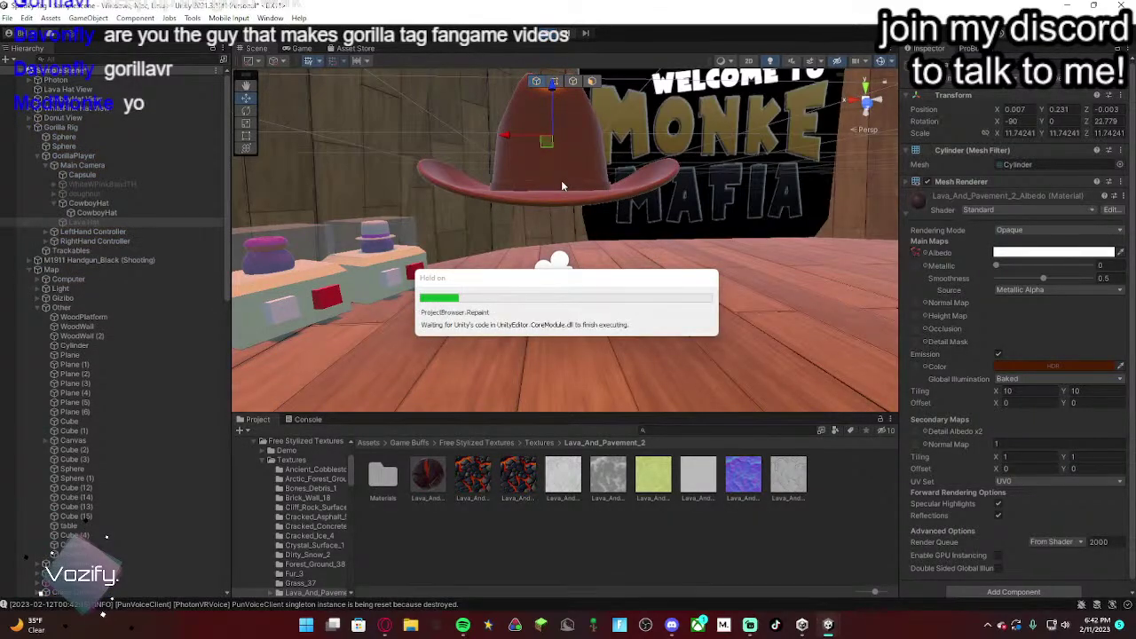
pyautogui.moveTo(577, 220); pyautogui.dragTo(583, 471, button='right')
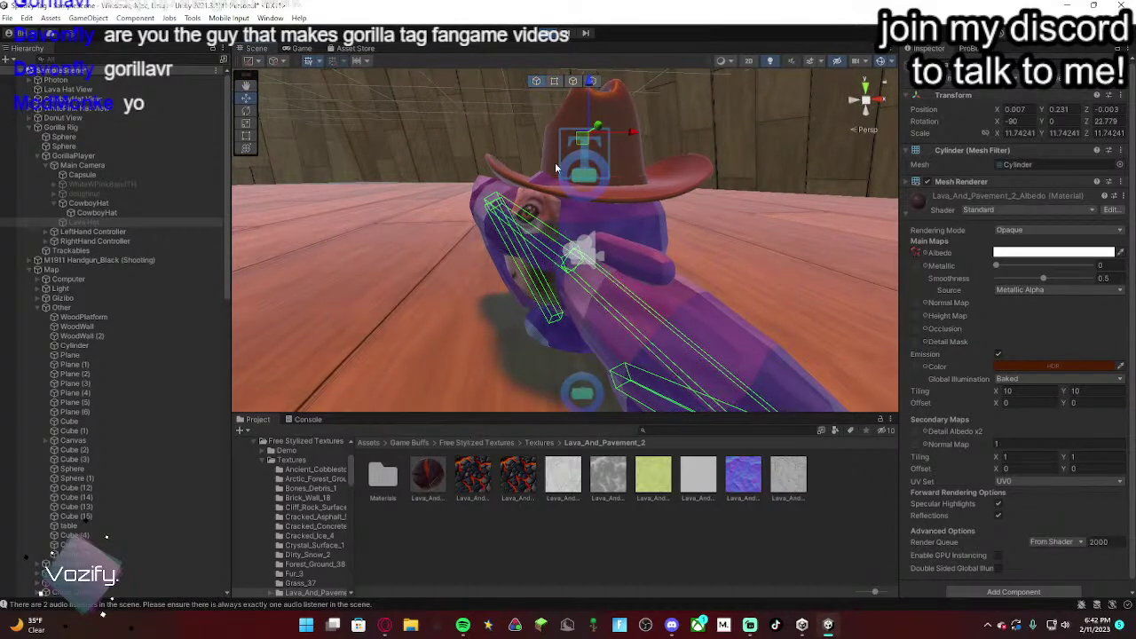
pyautogui.keyDown('alt'); pyautogui.moveTo(173, 233); pyautogui.dragTo(11, 229); pyautogui.keyUp('alt')
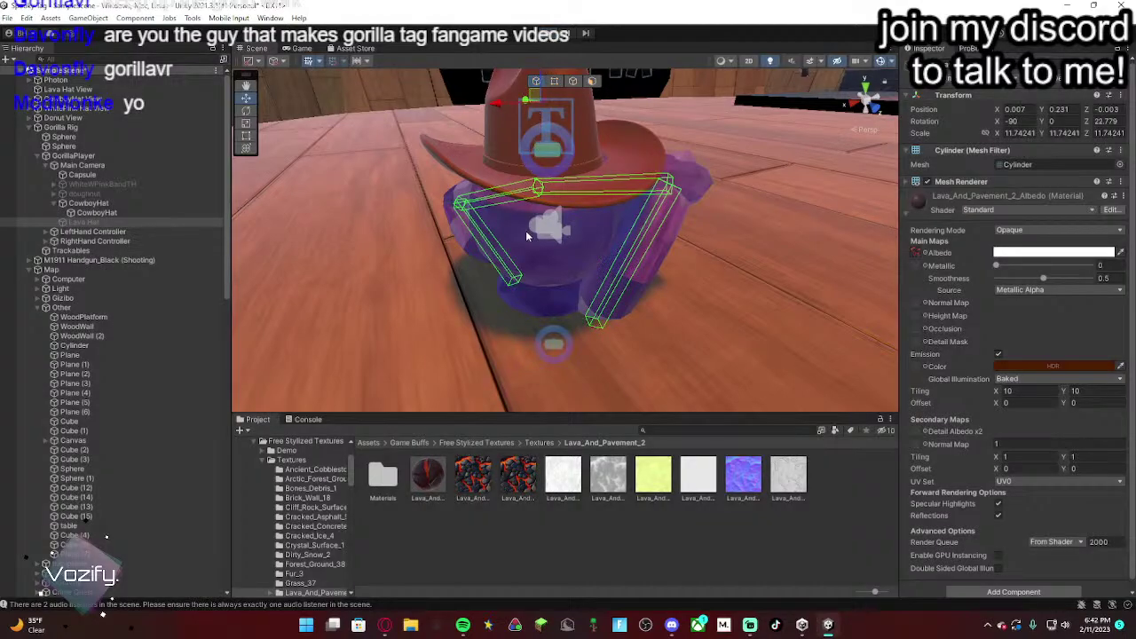
pyautogui.moveTo(525, 232); pyautogui.dragTo(587, 55, button='right')
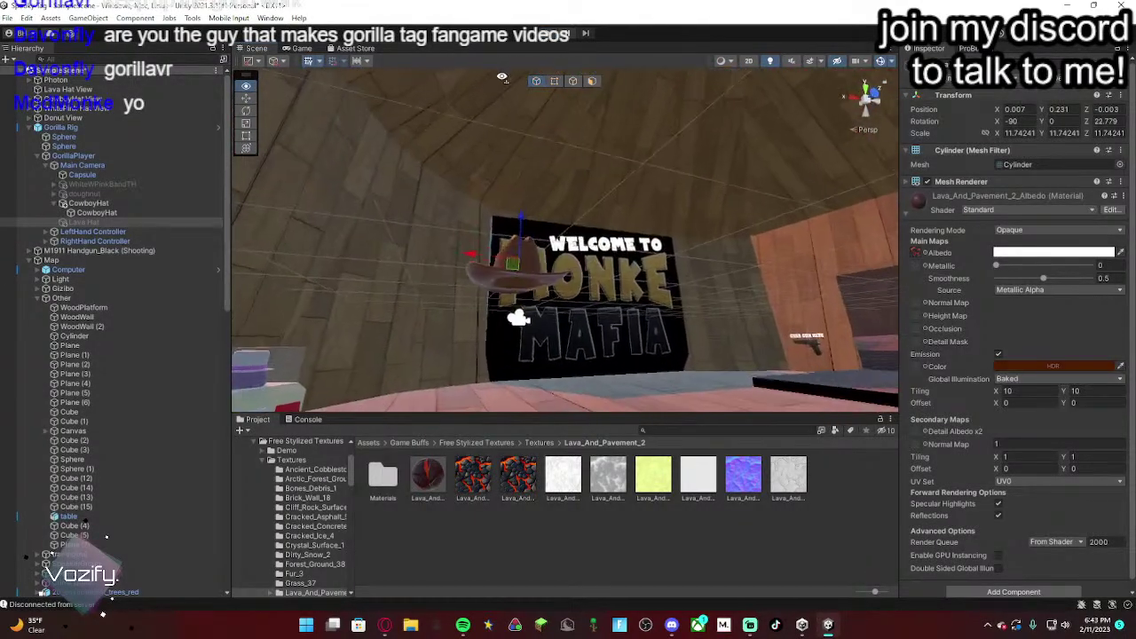
# Step: Try turning the parent CowboyHat under Main Camera with Y rotations of 190 and 180
pyautogui.click(488, 266)
pyautogui.click(487, 266)
pyautogui.press('f')
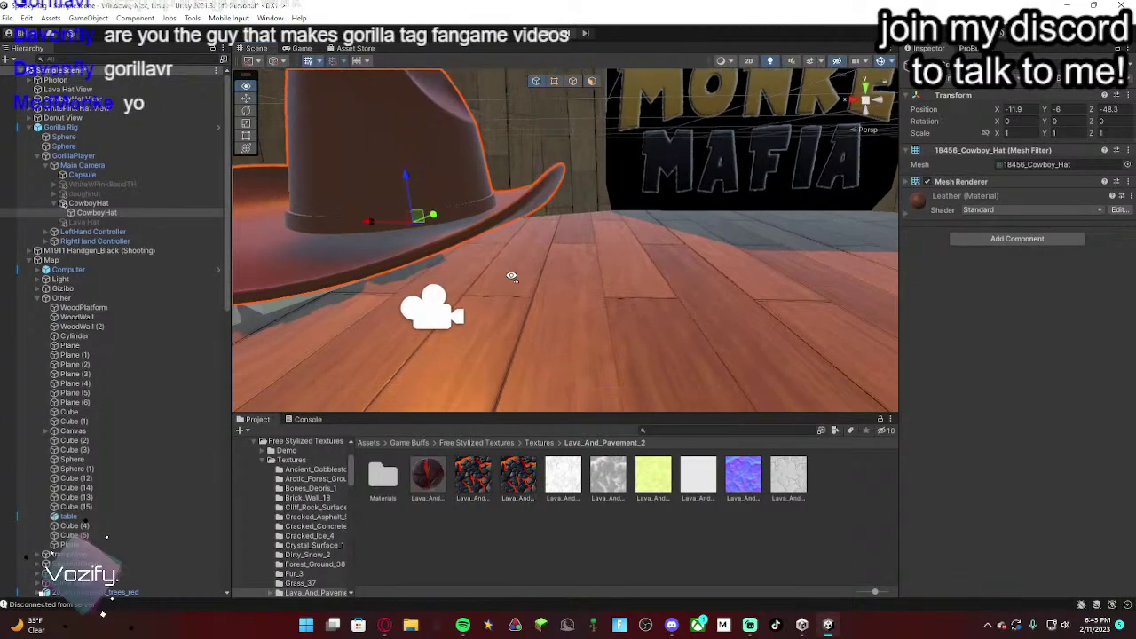
pyautogui.click(116, 166)
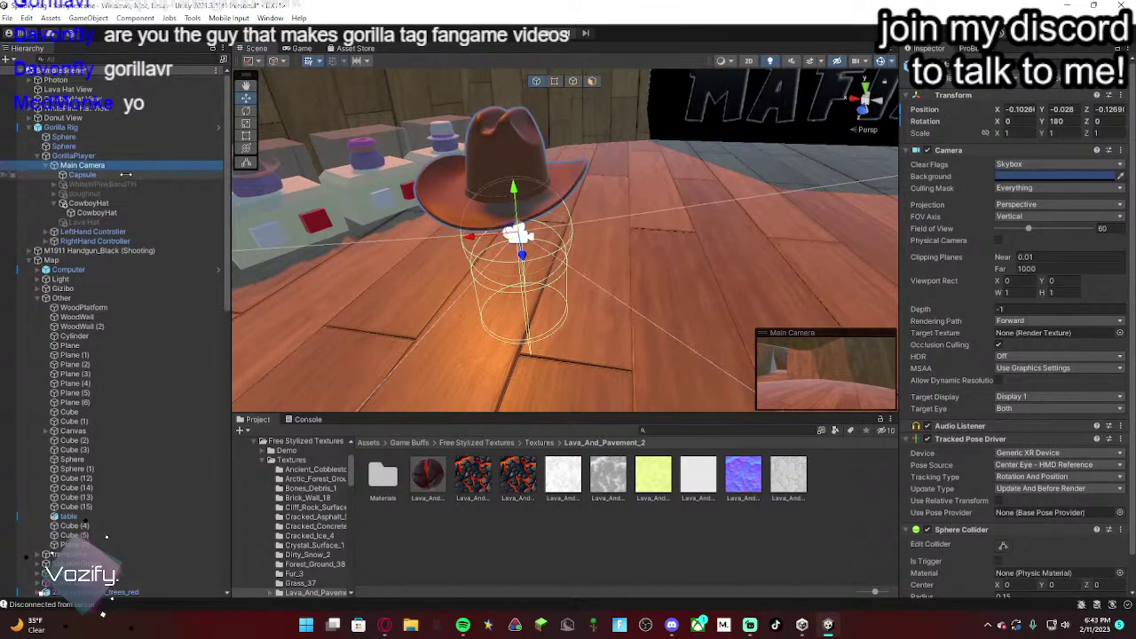
pyautogui.click(88, 203)
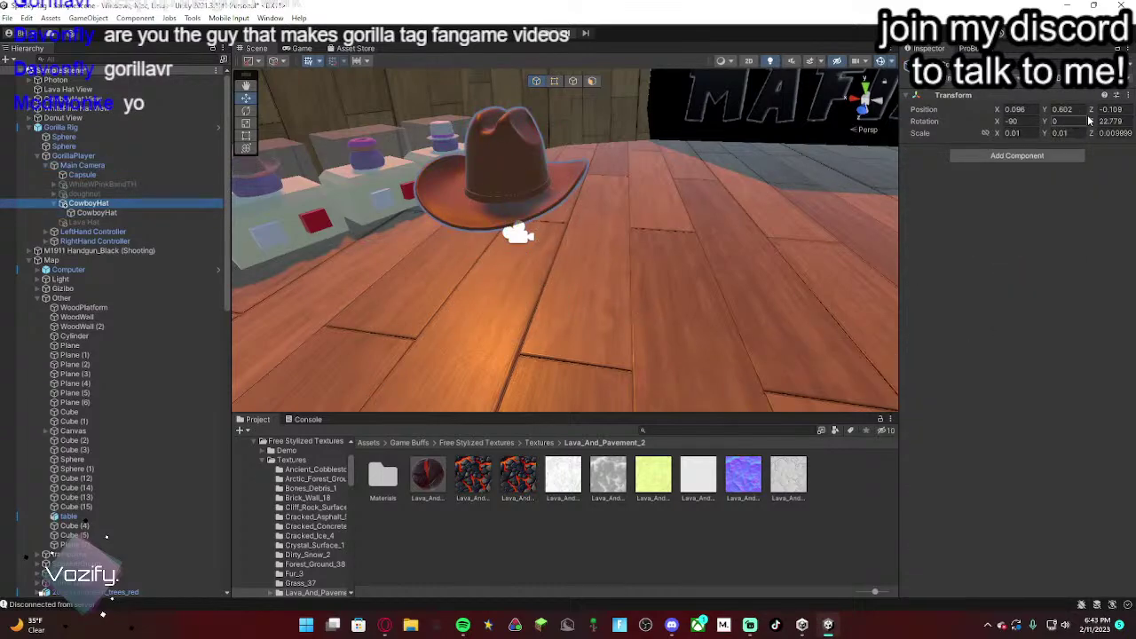
pyautogui.write('180')
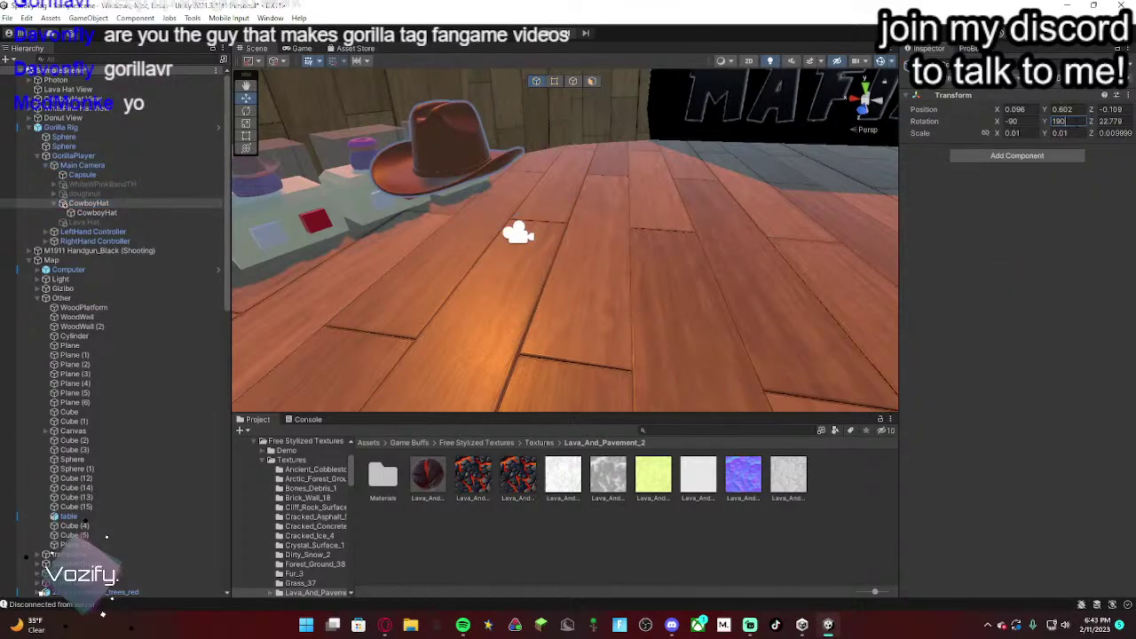
pyautogui.press('BackSpace')
pyautogui.press('BackSpace')
pyautogui.press('BackSpace')
pyautogui.write('90')
pyautogui.press('BackSpace')
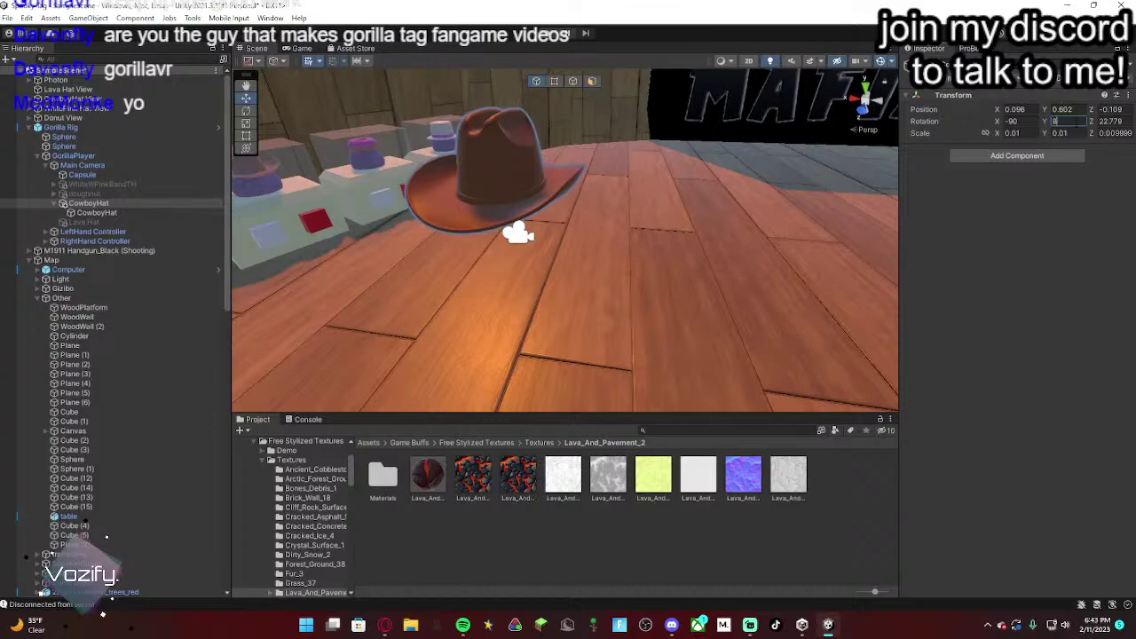
pyautogui.press('BackSpace')
pyautogui.write('180')
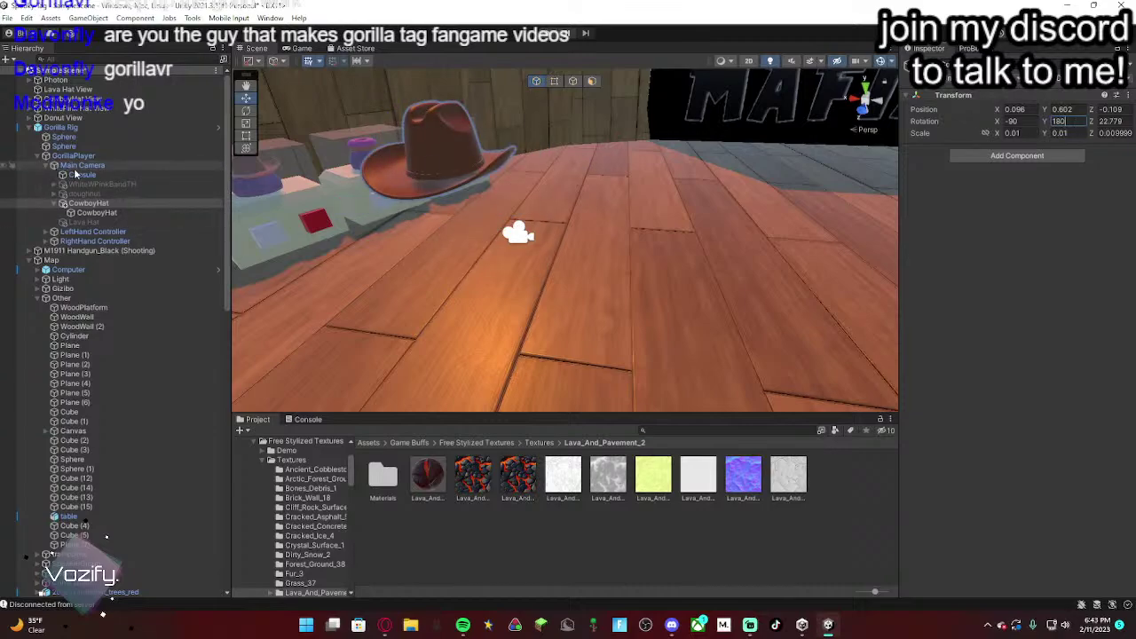
# Step: Check the transforms of GorillaPlayer and Main Camera, and return the parent CowboyHat's Y rotation to 0
pyautogui.click(74, 157)
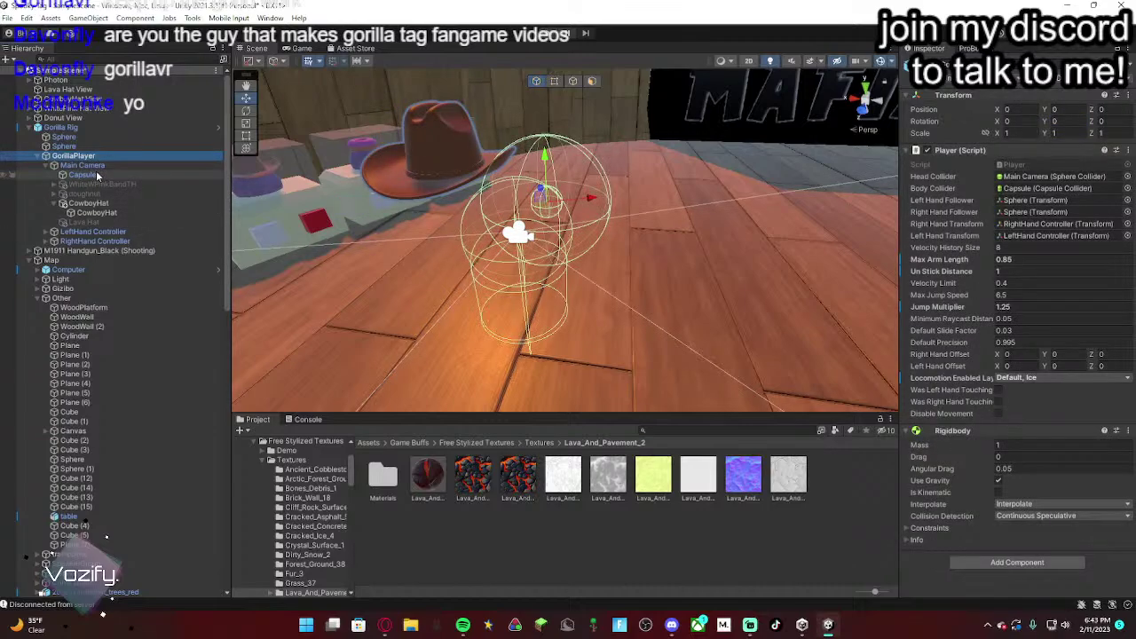
pyautogui.click(99, 166)
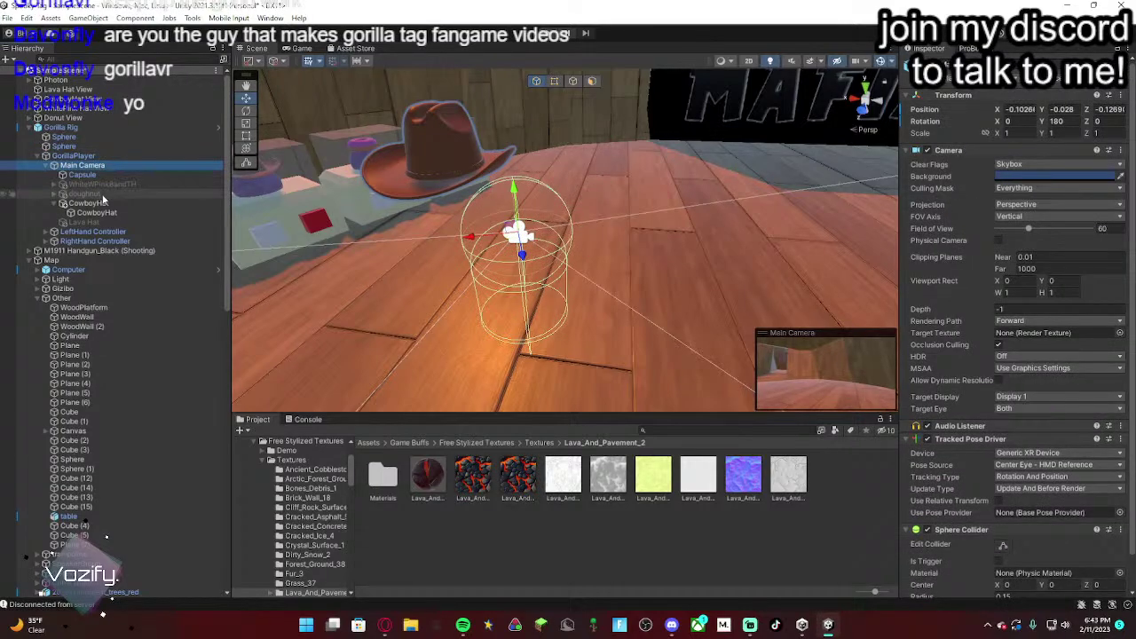
pyautogui.click(89, 204)
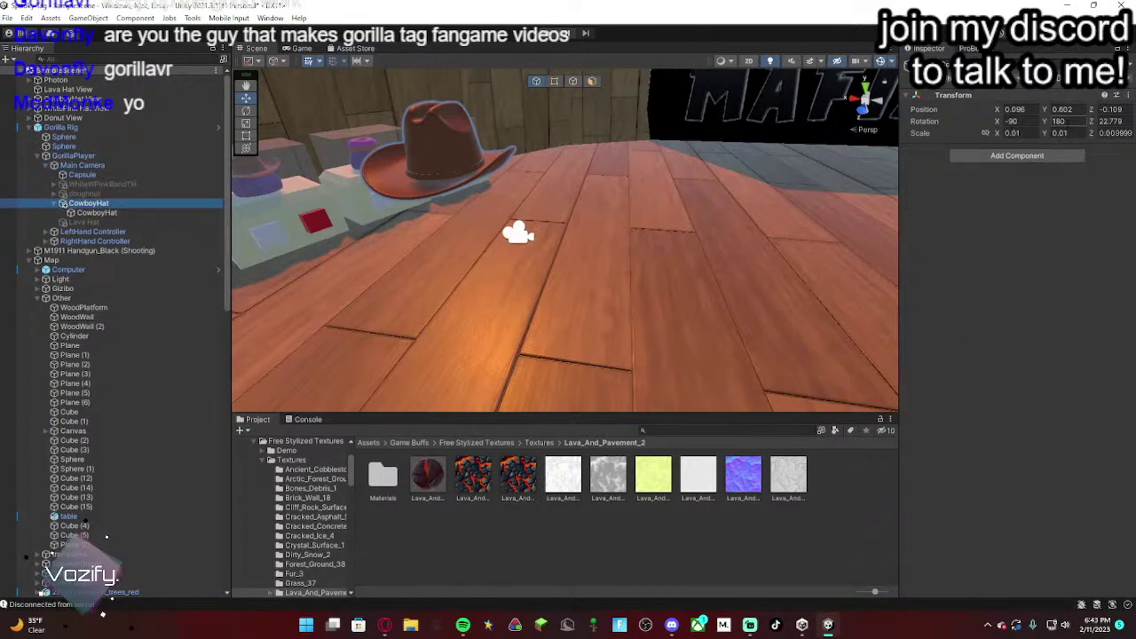
pyautogui.write('0')
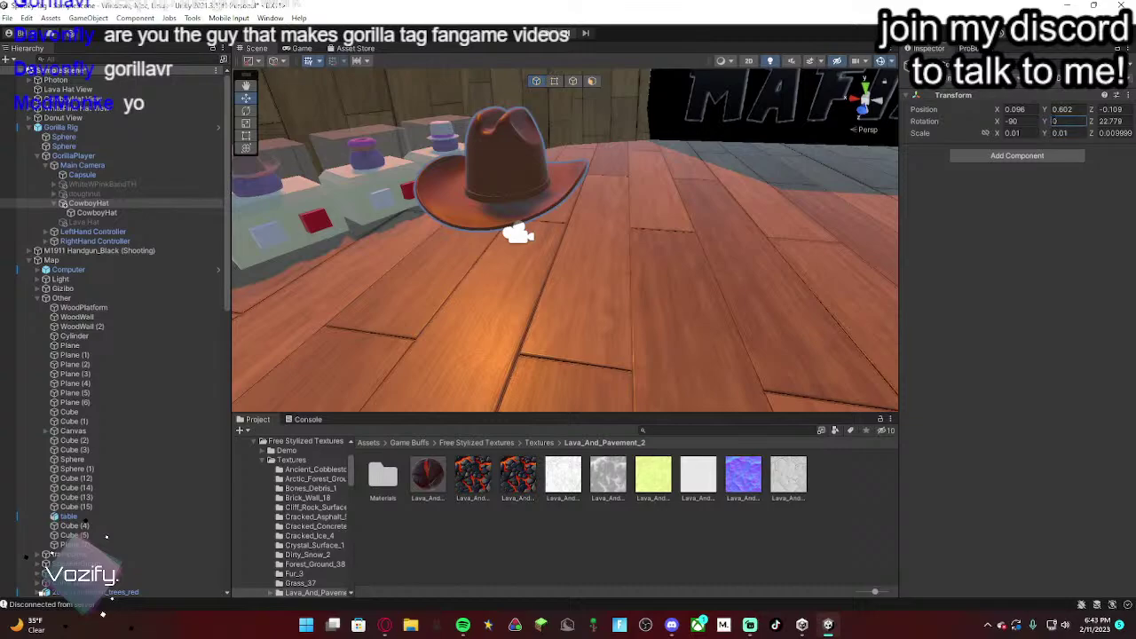
# Step: Try an X rotation of 0 on the parent CowboyHat, undo it, and set its Z rotation to 0
pyautogui.write('0')
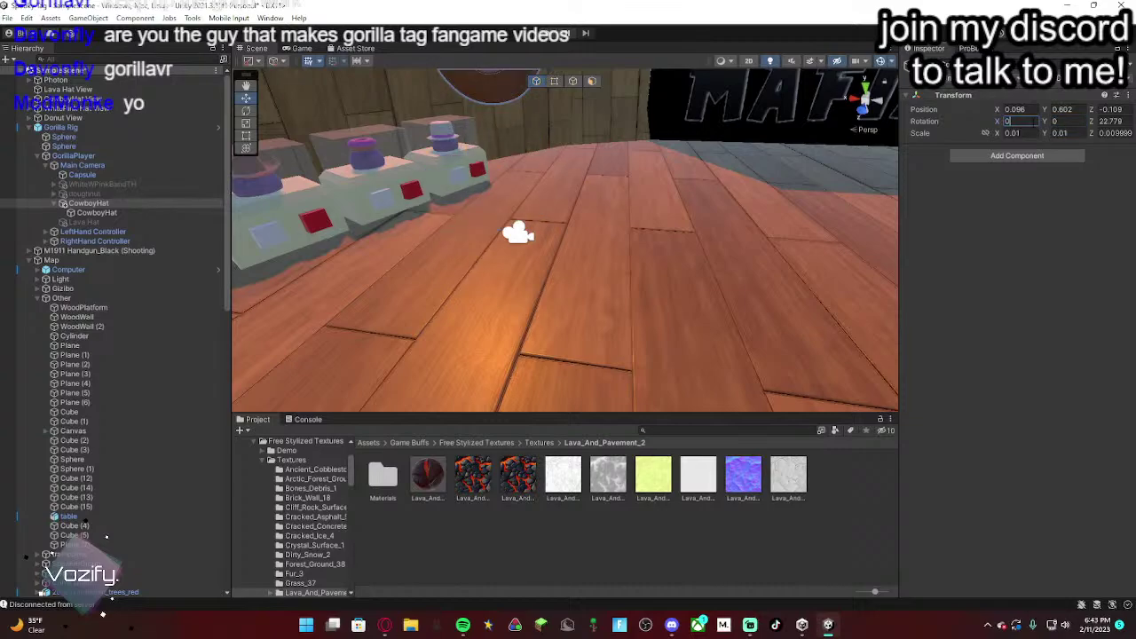
pyautogui.hotkey('ctrl', 'z')
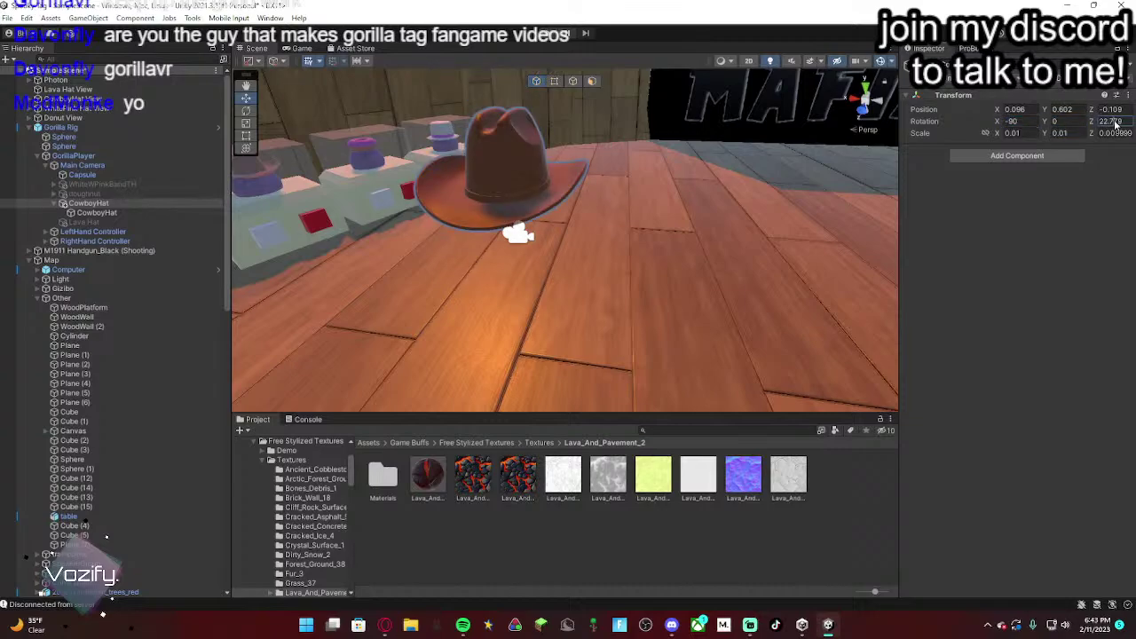
pyautogui.write('0')
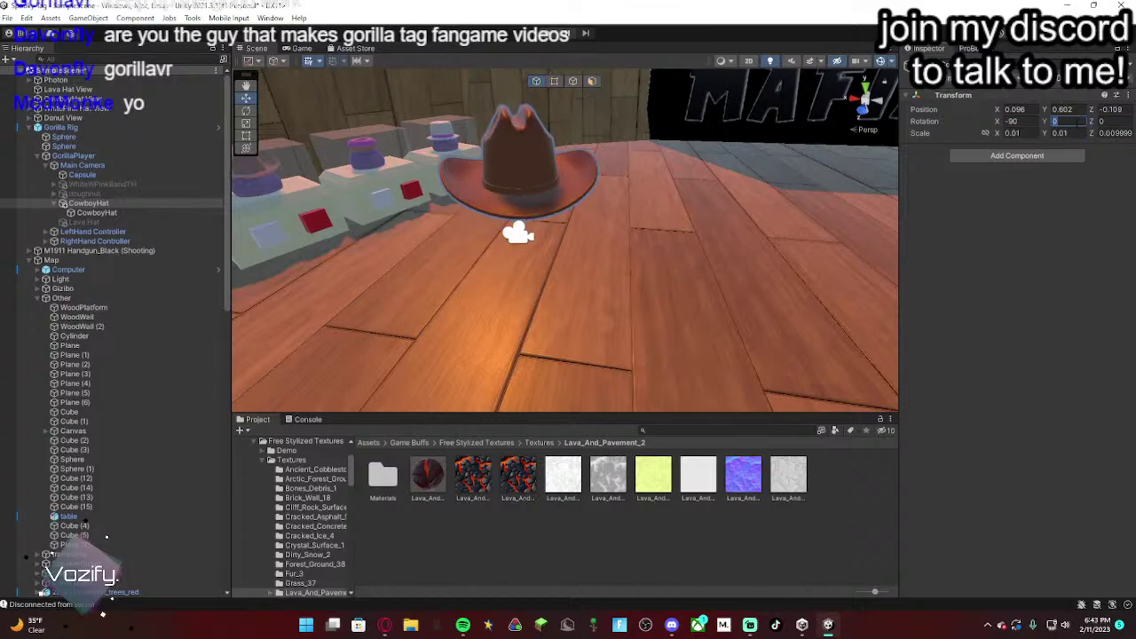
# Step: Try a Y rotation of 180 on the parent CowboyHat and undo the latest rotation changes
pyautogui.write('180')
pyautogui.hotkey('ctrl', 'z')
pyautogui.hotkey('ctrl', 'z')
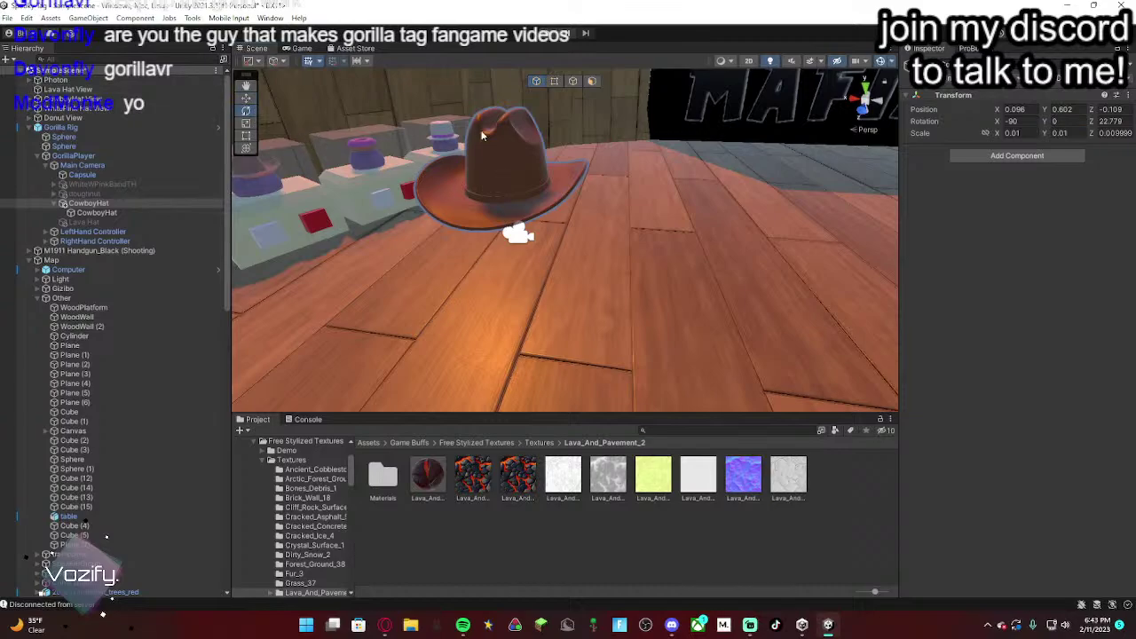
# Step: Rotate the parent CowboyHat about its vertical axis to a Z rotation of about -69
pyautogui.moveTo(488, 124); pyautogui.dragTo(430, 137, button='right')
pyautogui.scroll(-5, 546, 152)
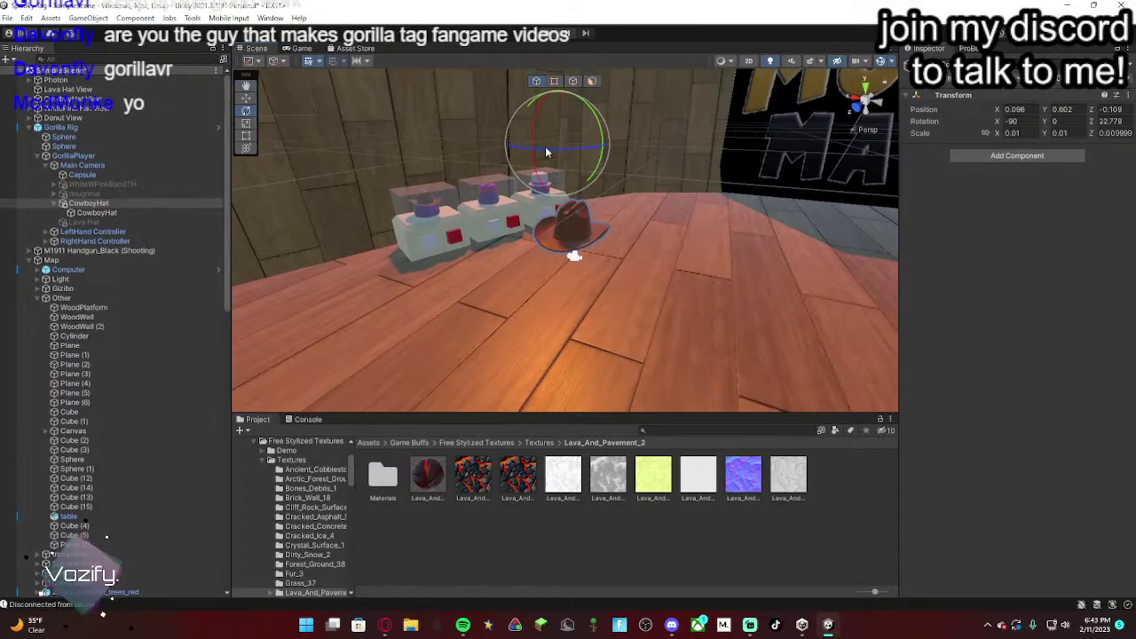
pyautogui.moveTo(682, 153); pyautogui.dragTo(685, 152)
pyautogui.moveTo(686, 152); pyautogui.dragTo(821, 153, button='right')
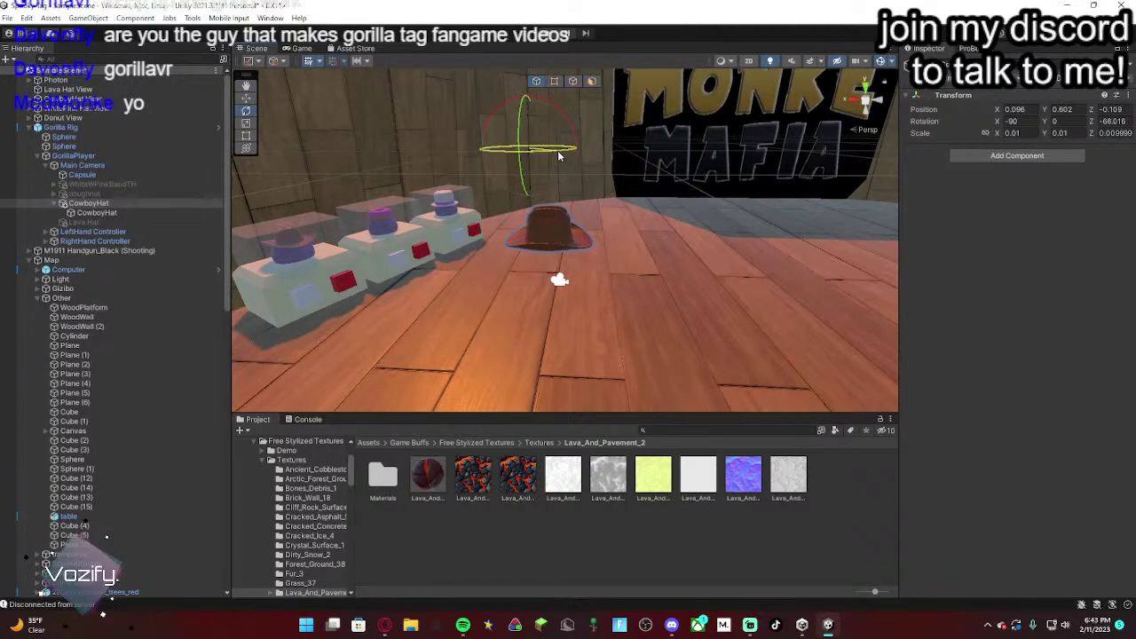
pyautogui.moveTo(561, 155); pyautogui.dragTo(675, 165)
pyautogui.press('d')
pyautogui.moveTo(630, 216); pyautogui.dragTo(364, 213, button='right')
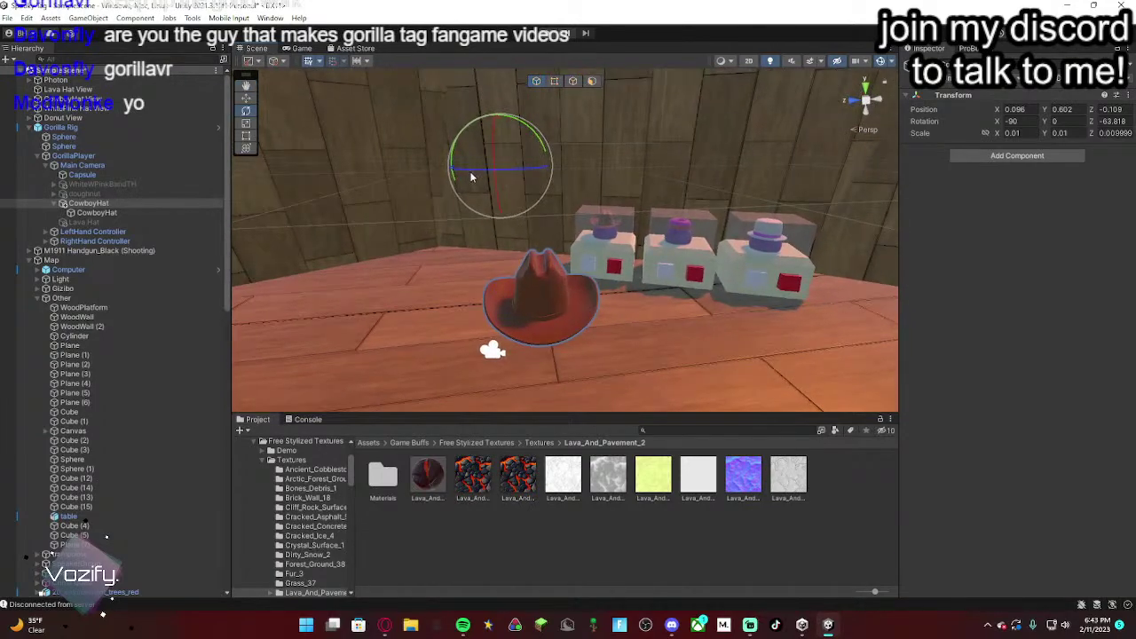
pyautogui.moveTo(499, 168); pyautogui.dragTo(508, 168)
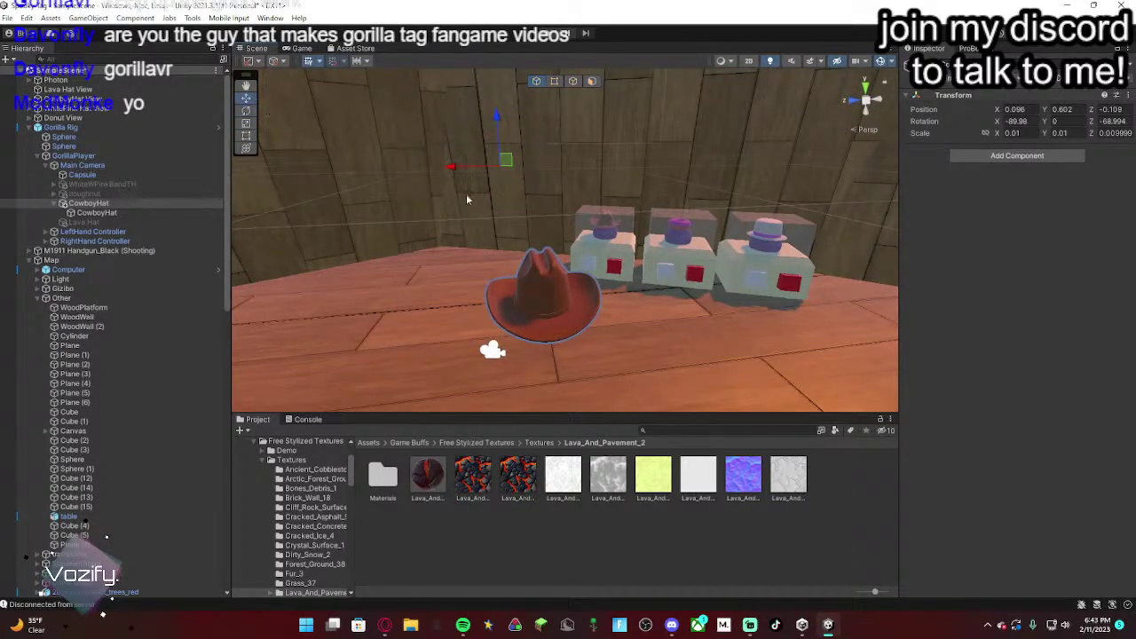
# Step: Reposition the parent CowboyHat over the Main Camera at about X 0.102, Y 0.619, Z 0.083
pyautogui.moveTo(467, 200); pyautogui.dragTo(838, 382, button='right')
pyautogui.press('s')
pyautogui.moveTo(448, 223); pyautogui.dragTo(457, 275)
pyautogui.keyDown('alt'); pyautogui.moveTo(457, 276); pyautogui.dragTo(261, 298); pyautogui.keyUp('alt')
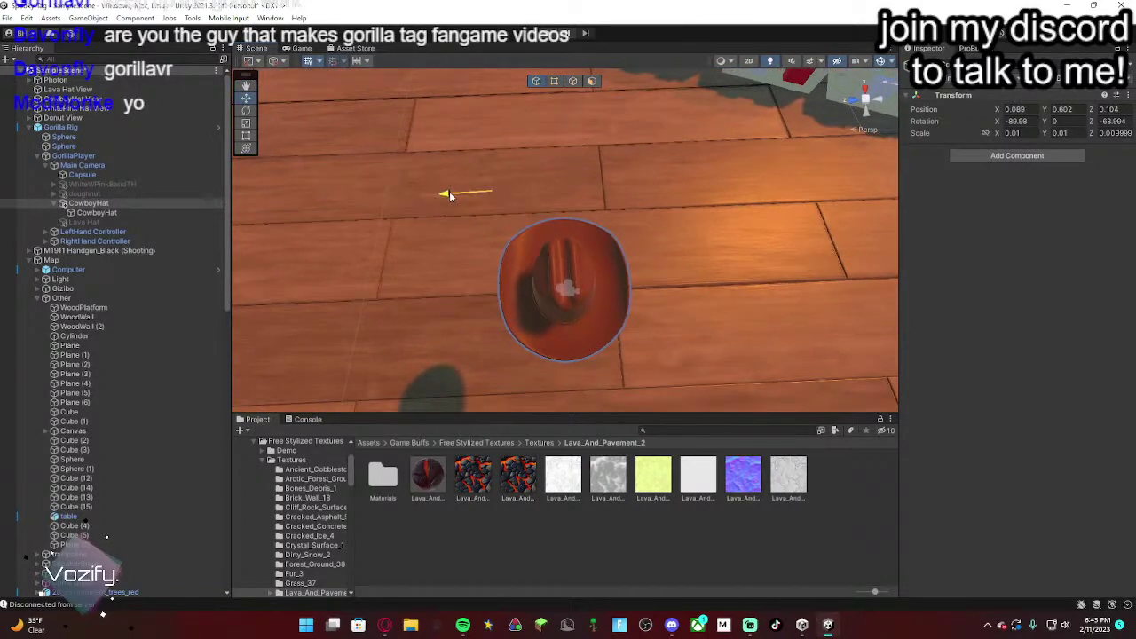
pyautogui.moveTo(452, 194); pyautogui.dragTo(185, 219)
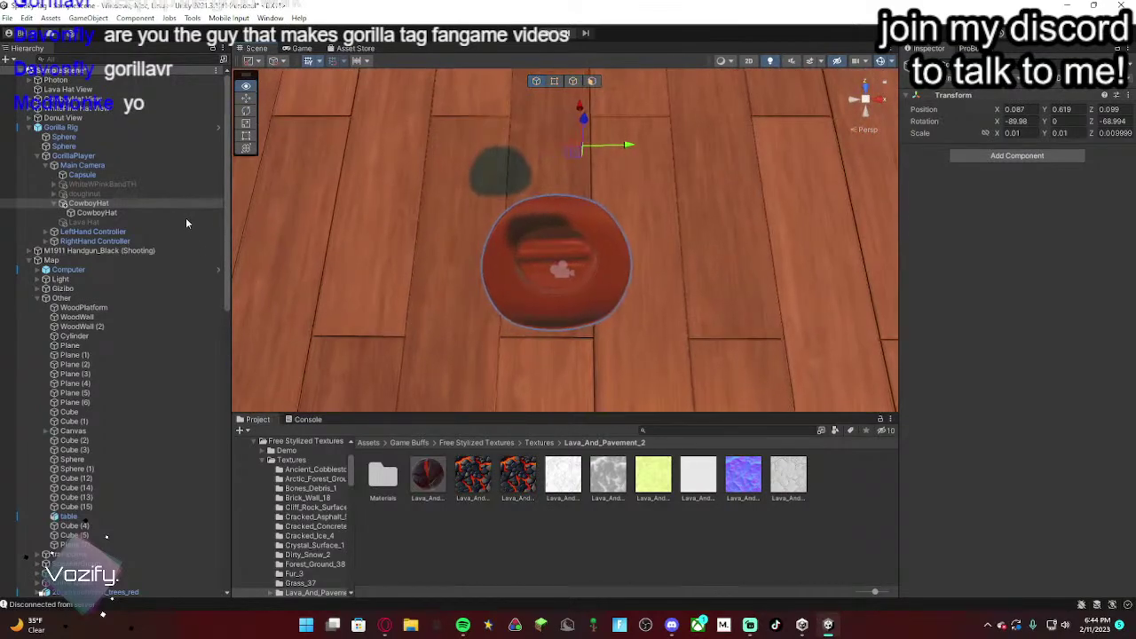
pyautogui.moveTo(627, 150); pyautogui.dragTo(637, 148)
# Step: Examine the CowboyHat's fit on the gorilla's head in Play mode, including the GorillaPlayer's transform, and stop playing
pyautogui.click(552, 34)
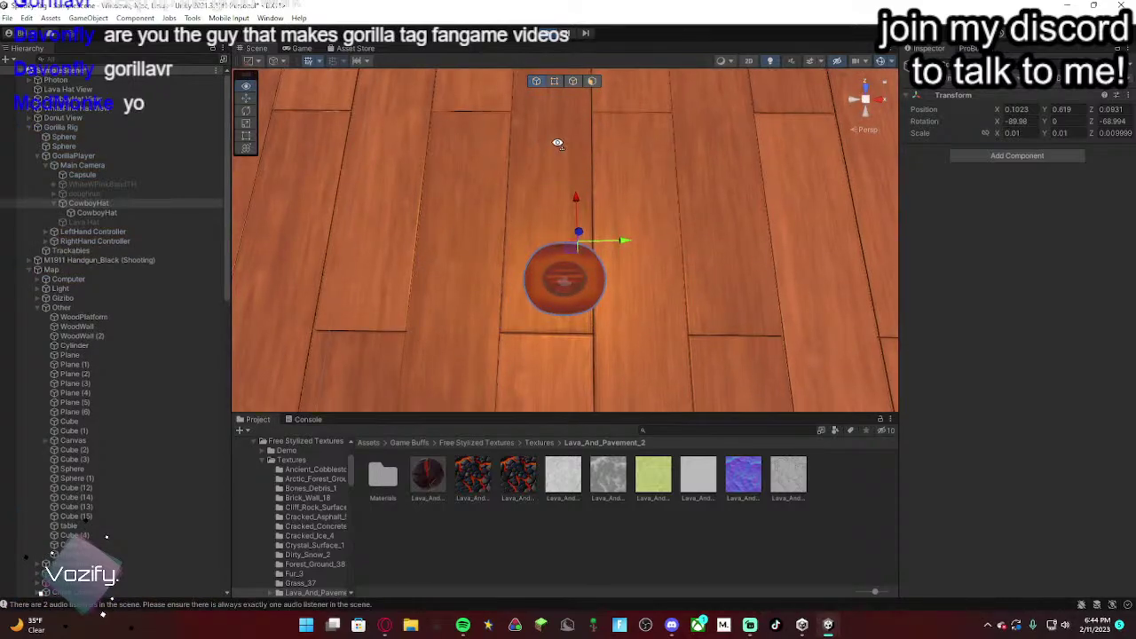
pyautogui.keyDown('alt'); pyautogui.moveTo(559, 145); pyautogui.dragTo(489, 152); pyautogui.keyUp('alt')
pyautogui.moveTo(489, 153); pyautogui.dragTo(733, 537, button='right')
pyautogui.keyDown('alt'); pyautogui.moveTo(732, 538); pyautogui.dragTo(232, 247); pyautogui.keyUp('alt')
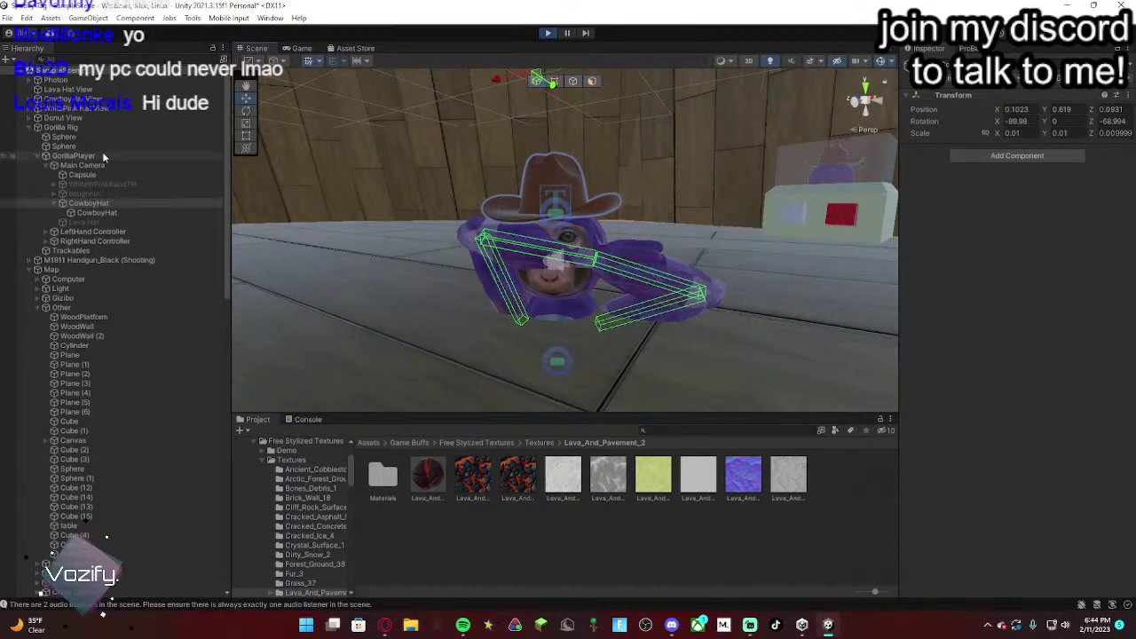
pyautogui.click(75, 155)
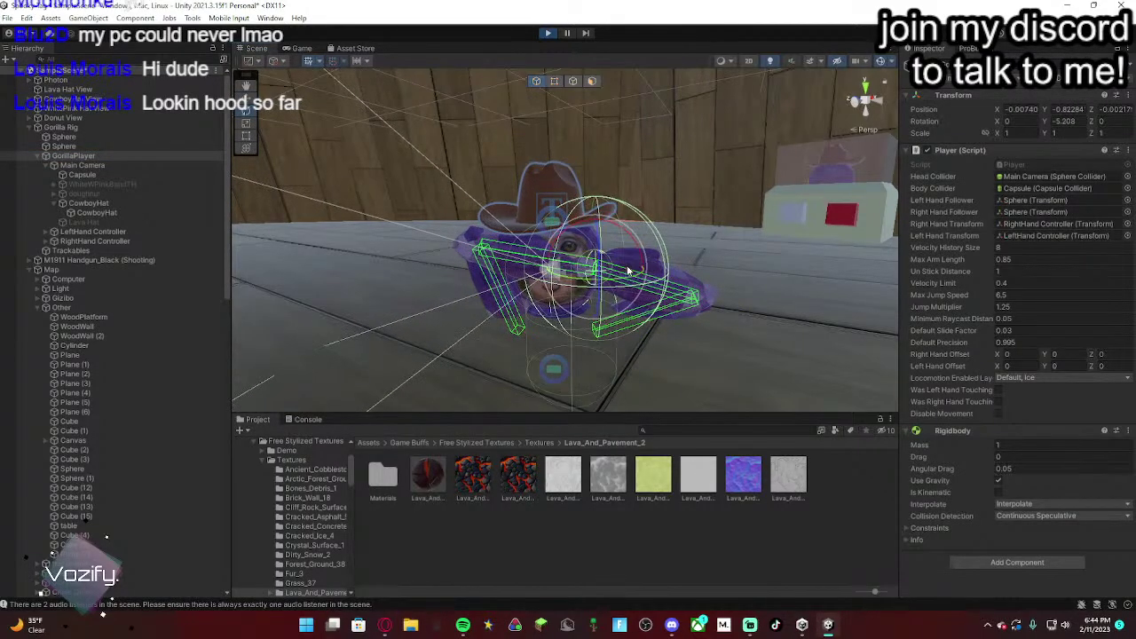
pyautogui.keyDown('alt'); pyautogui.moveTo(628, 271); pyautogui.dragTo(628, 295); pyautogui.keyUp('alt')
pyautogui.moveTo(627, 294); pyautogui.dragTo(627, 282, button='right')
pyautogui.press('s')
pyautogui.press('w')
pyautogui.click(547, 32)
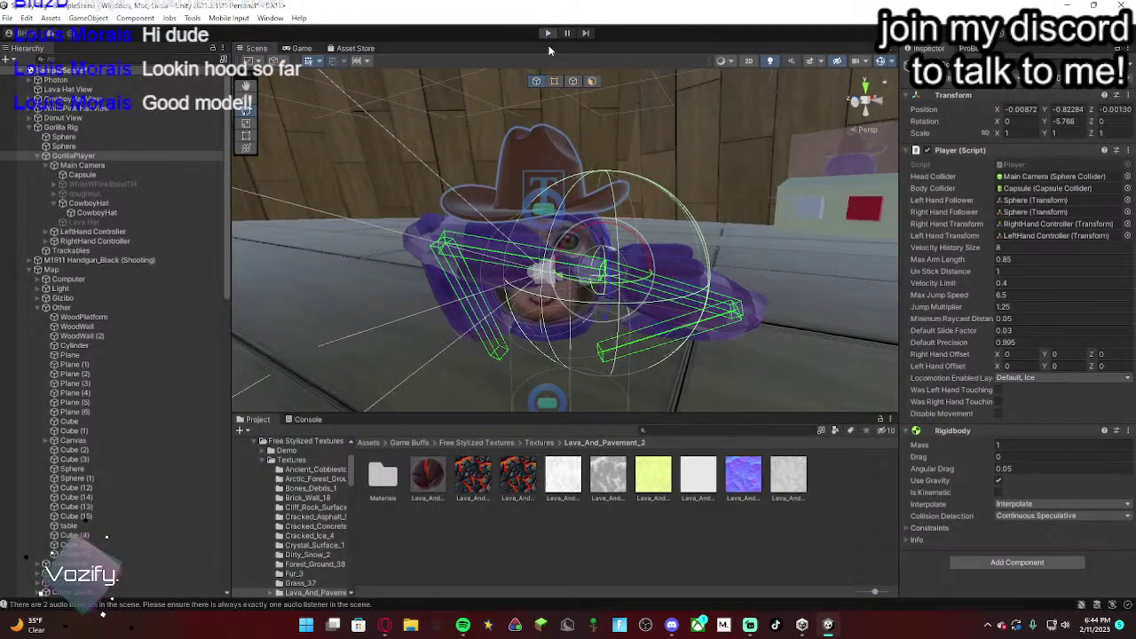
# Step: Rotate the child CowboyHat mesh to a Z rotation of about -27.08
pyautogui.keyDown('alt'); pyautogui.moveTo(587, 253); pyautogui.dragTo(583, 350); pyautogui.keyUp('alt')
pyautogui.moveTo(583, 351); pyautogui.dragTo(620, 237, button='right')
pyautogui.press('w')
pyautogui.click(623, 240)
pyautogui.moveTo(622, 236)
pyautogui.keyDown('alt'); pyautogui.mouseDown()
pyautogui.moveTo(593, 238)
pyautogui.moveTo(631, 228)
pyautogui.mouseUp(); pyautogui.keyUp('alt')
pyautogui.moveTo(631, 227); pyautogui.dragTo(640, 233, button='right')
pyautogui.press('w')
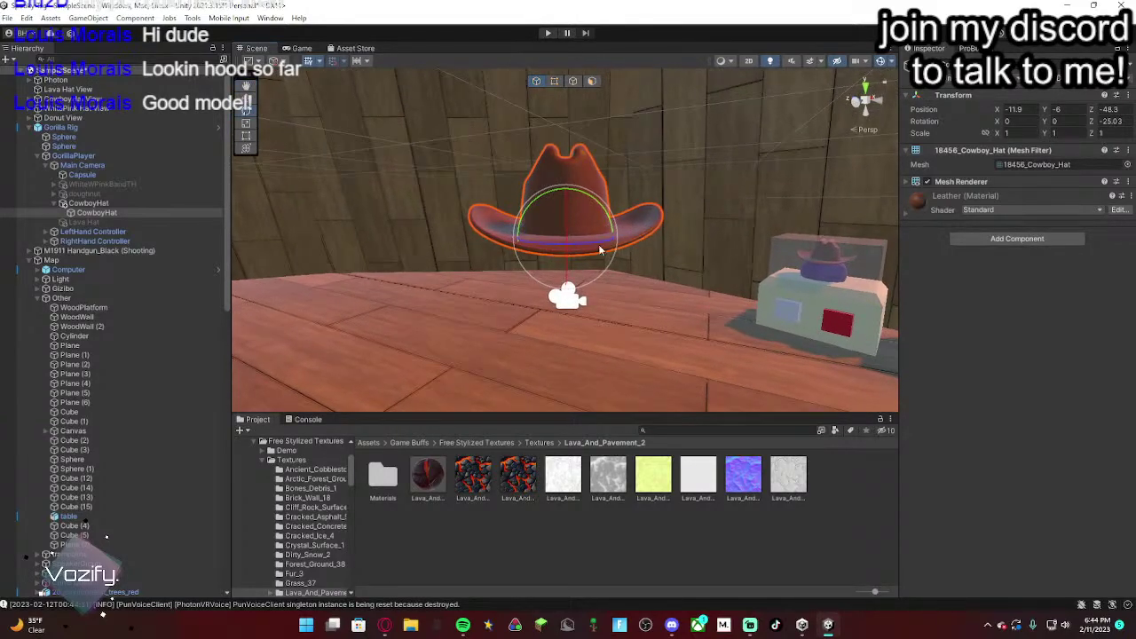
pyautogui.moveTo(589, 240); pyautogui.dragTo(591, 240)
pyautogui.moveTo(591, 240)
pyautogui.mouseDown(button='right')
pyautogui.moveTo(596, 232)
pyautogui.moveTo(585, 261)
pyautogui.mouseUp(button='right')
pyautogui.press('s')
pyautogui.press('d')
pyautogui.press('a')
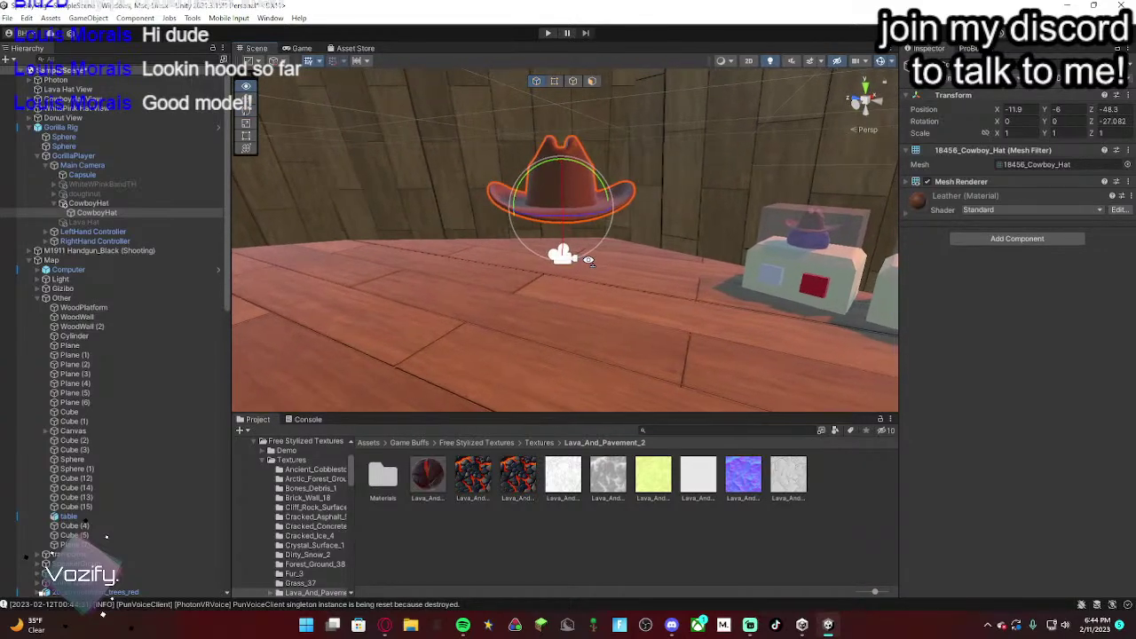
# Step: Check the rotated CowboyHat on the gorilla in Play mode and stop playing
pyautogui.click(547, 33)
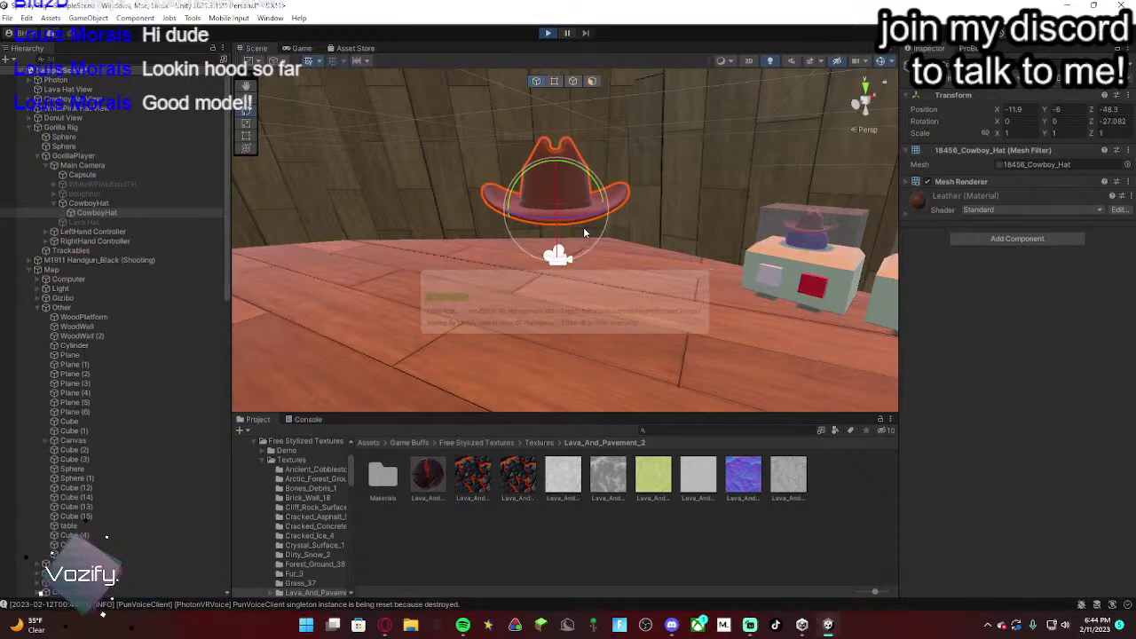
pyautogui.moveTo(585, 234); pyautogui.dragTo(715, 460, button='right')
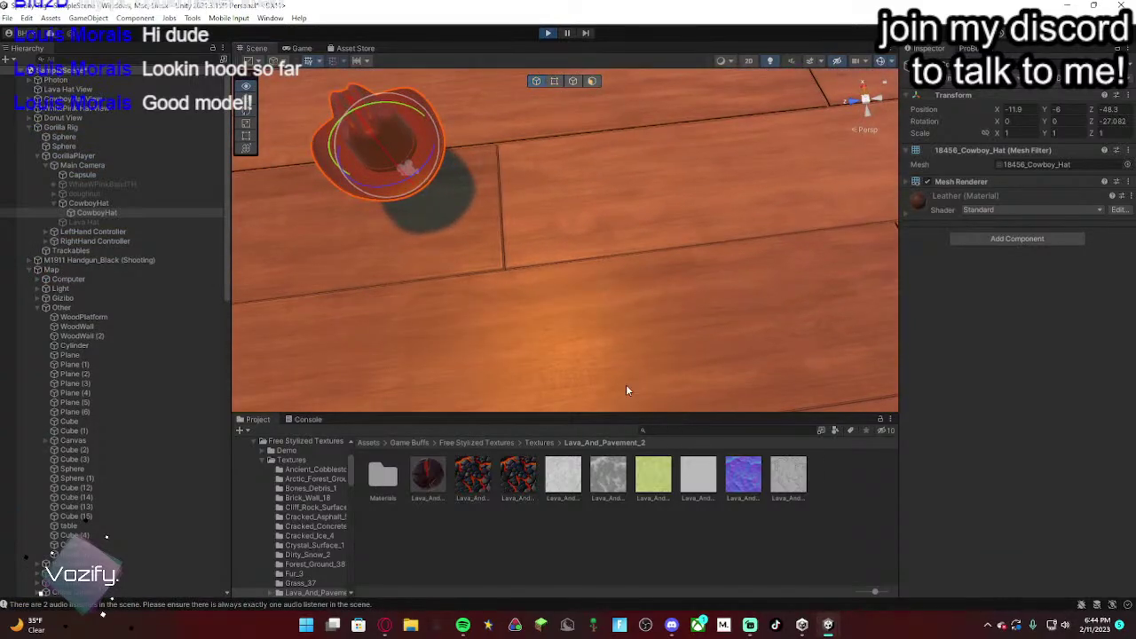
pyautogui.moveTo(621, 310); pyautogui.dragTo(625, 84, button='right')
pyautogui.click(546, 34)
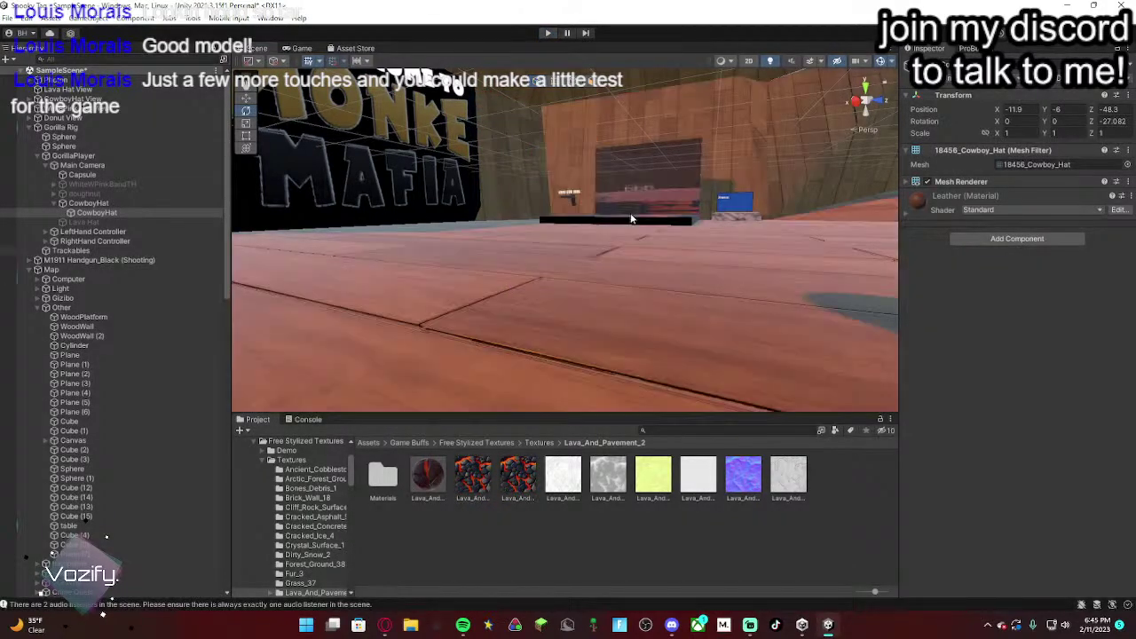
# Step: Move the child CowboyHat to about X -12.5, Y -5.7 and check its fit in Play mode
pyautogui.moveTo(629, 213); pyautogui.dragTo(621, 238, button='right')
pyautogui.press('s')
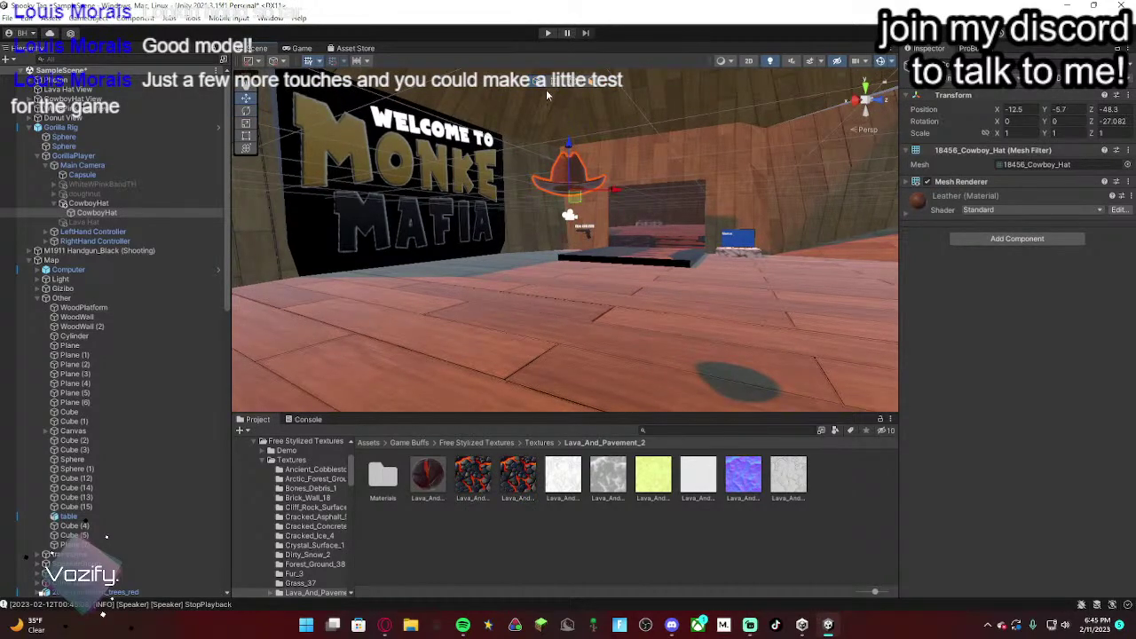
pyautogui.click(546, 34)
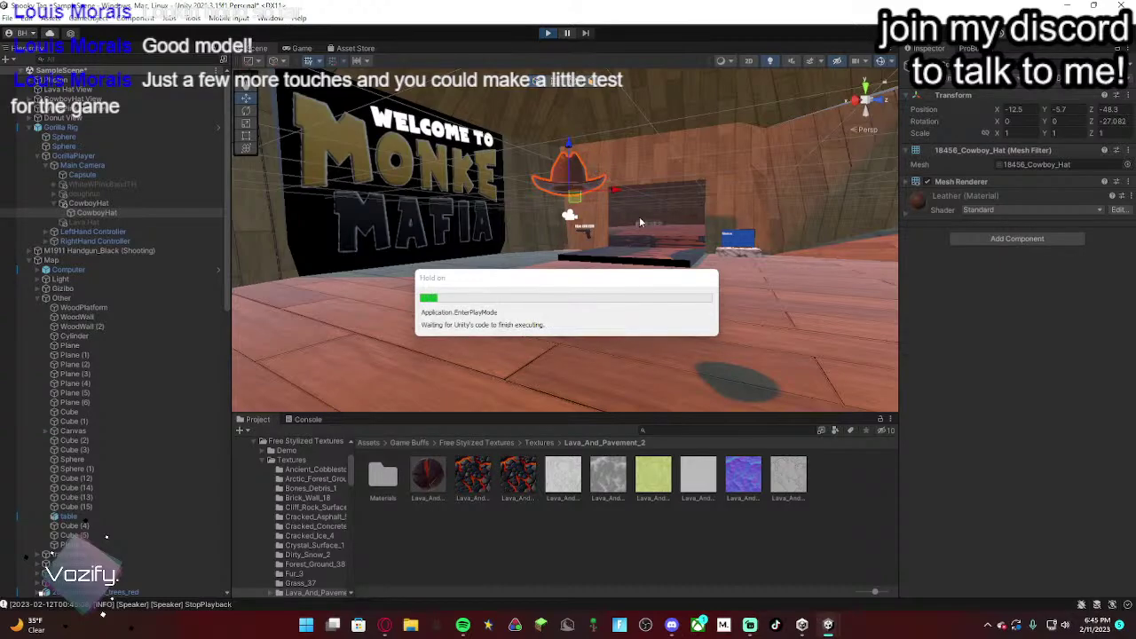
pyautogui.moveTo(654, 213)
pyautogui.mouseDown(button='right')
pyautogui.moveTo(654, 345)
pyautogui.moveTo(685, 268)
pyautogui.moveTo(654, 243)
pyautogui.moveTo(655, 170)
pyautogui.moveTo(664, 281)
pyautogui.moveTo(657, 226)
pyautogui.mouseUp(button='right')
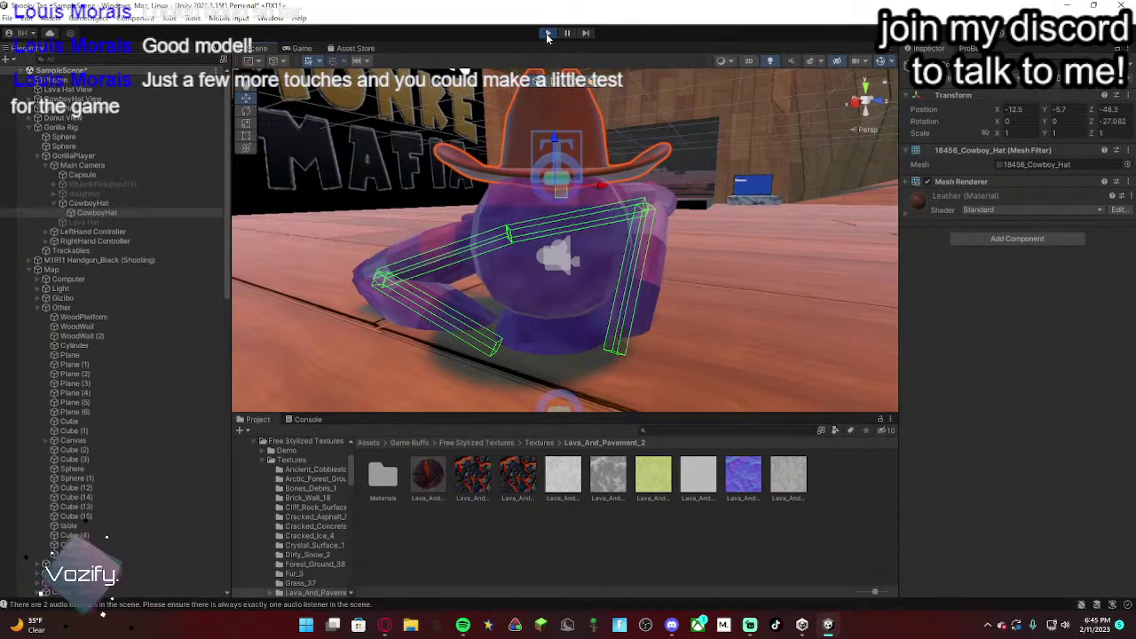
pyautogui.click(548, 35)
# Step: Try the child CowboyHat at about X -14, Y -5 and check its fit in Play mode
pyautogui.moveTo(583, 180); pyautogui.dragTo(604, 197, button='right')
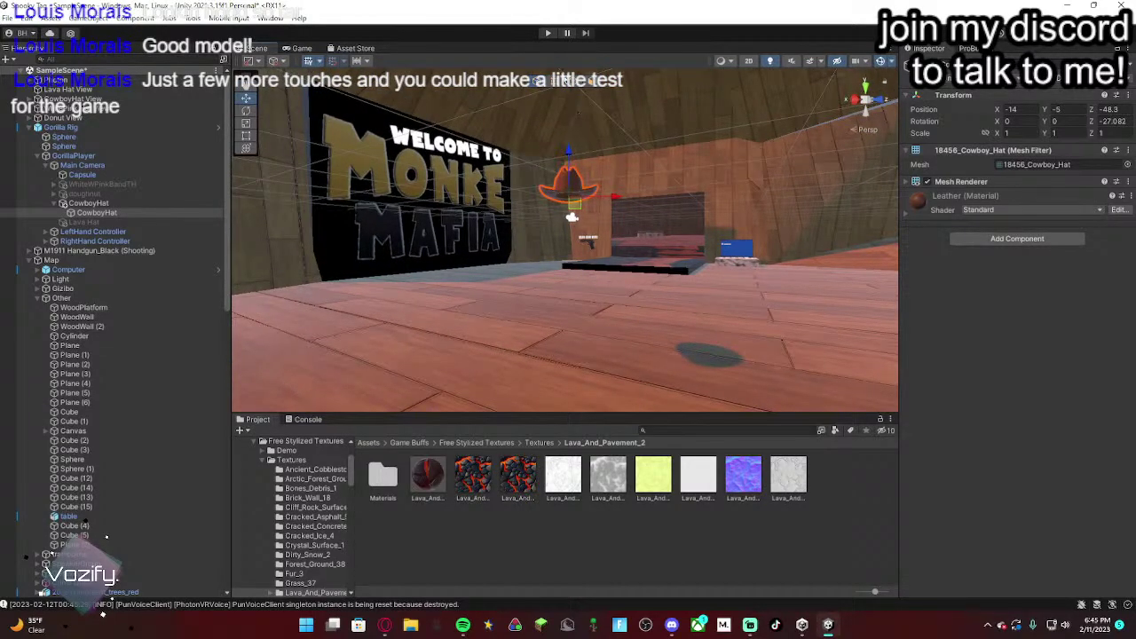
pyautogui.click(545, 33)
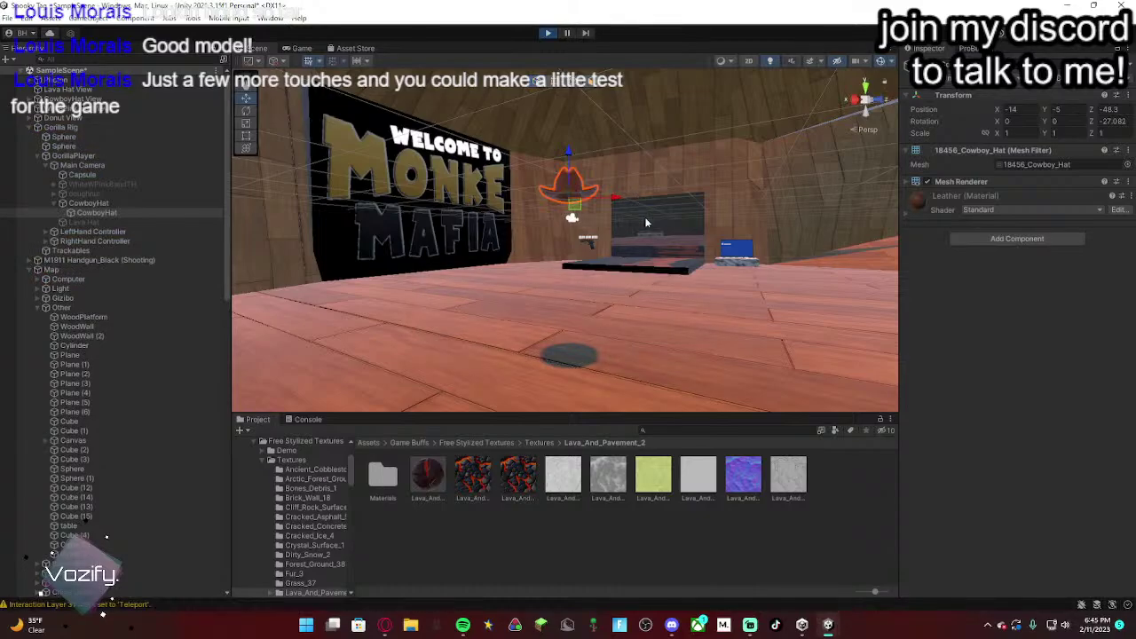
pyautogui.moveTo(644, 217); pyautogui.dragTo(599, 225, button='right')
pyautogui.click(549, 34)
# Step: Try the child CowboyHat at about X -13.4, Y -5.4 and check it from the front in Play mode
pyautogui.moveTo(599, 226); pyautogui.dragTo(602, 225)
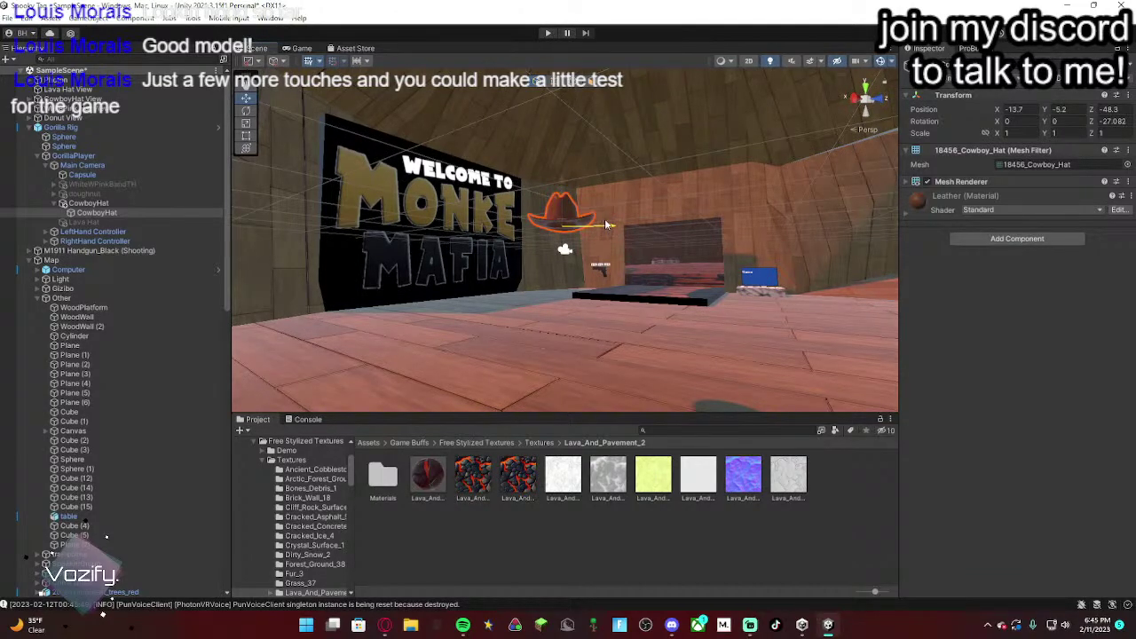
pyautogui.click(547, 33)
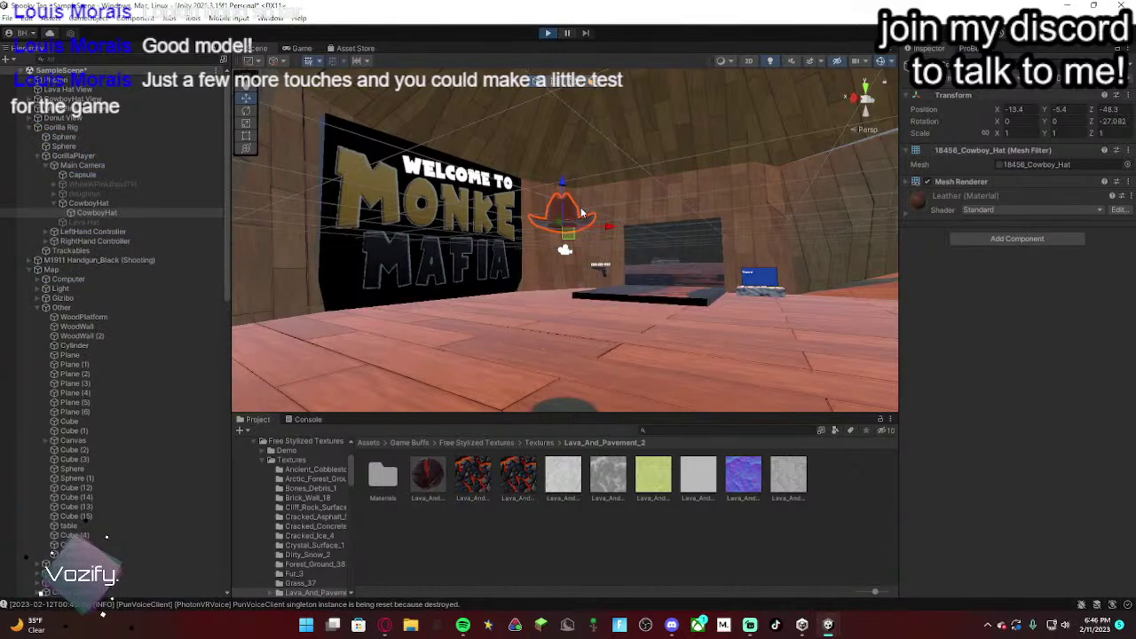
pyautogui.moveTo(583, 246); pyautogui.dragTo(597, 222, button='right')
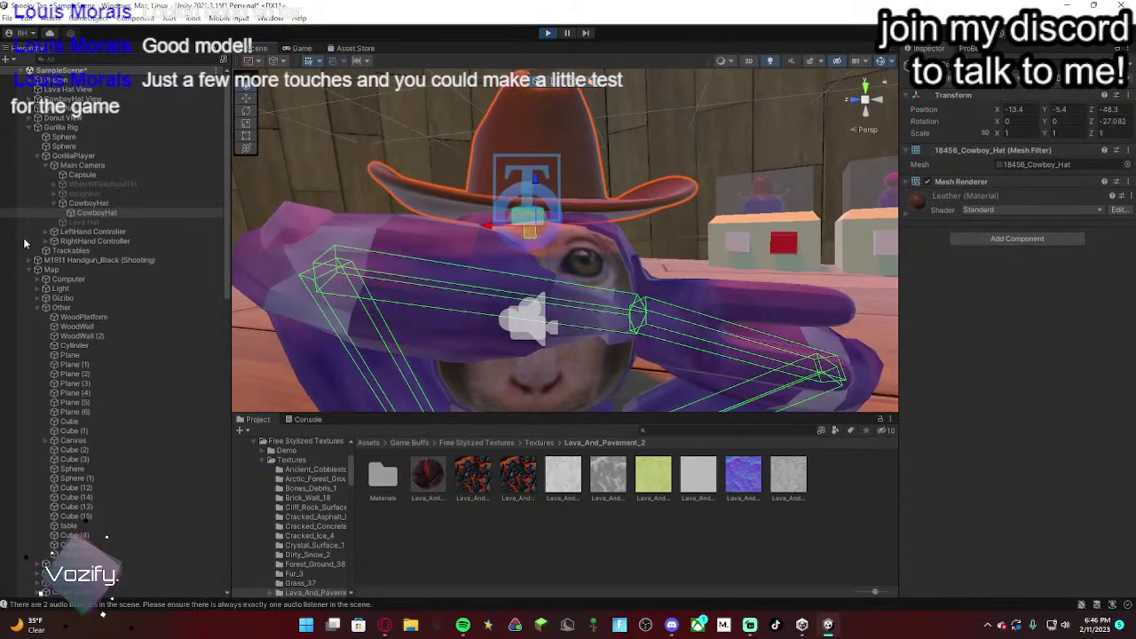
pyautogui.press('f')
pyautogui.click(548, 33)
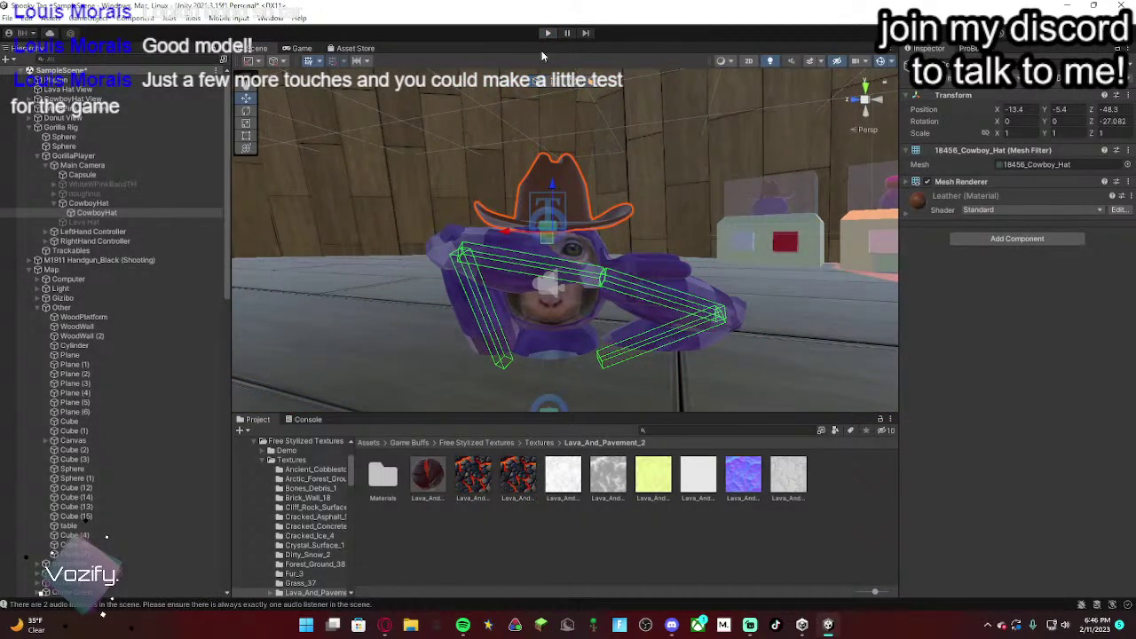
# Step: Move the child CowboyHat to about X -12.6, Y -5.8 and view it on the gorilla's head in Play mode
pyautogui.moveTo(507, 185); pyautogui.dragTo(557, 201, button='right')
pyautogui.moveTo(512, 203); pyautogui.dragTo(510, 203)
pyautogui.click(547, 35)
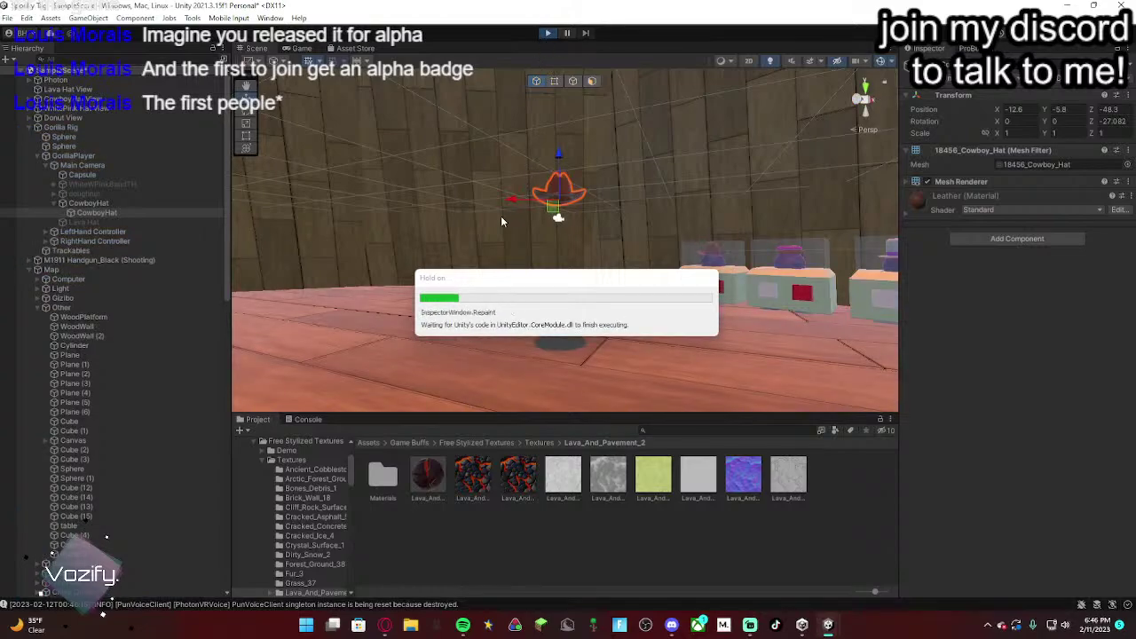
pyautogui.moveTo(563, 239); pyautogui.dragTo(554, 273, button='right')
pyautogui.press('w')
pyautogui.press('w')
pyautogui.press('s')
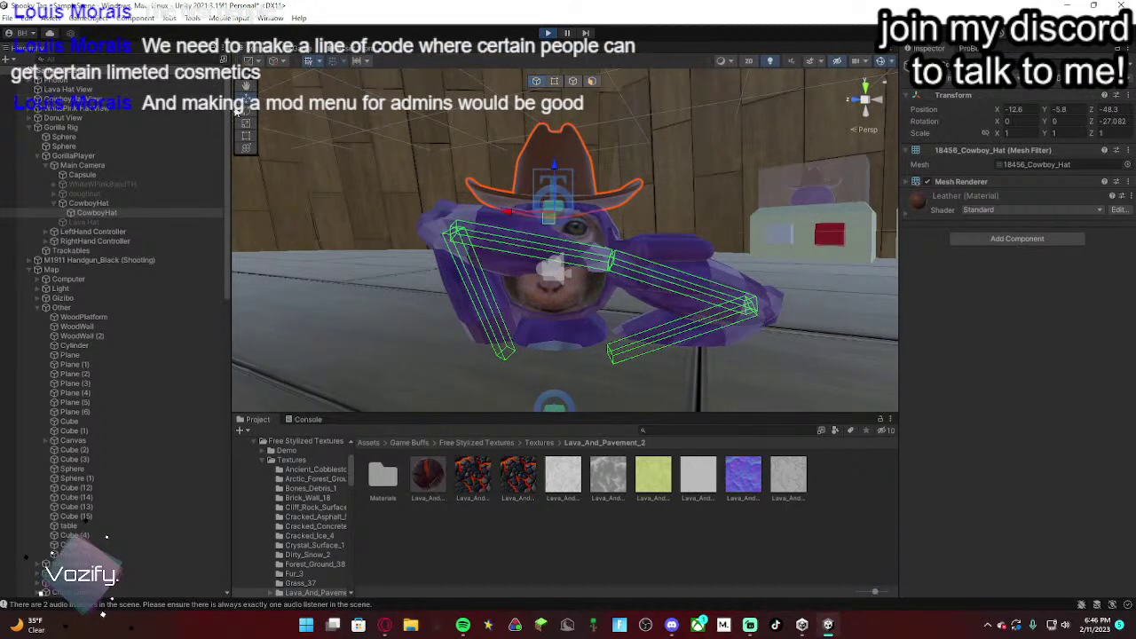
# Step: Turn the Main Camera to a Y rotation of 180 in Play mode, examine the hat around the gorilla's head, and stop playing
pyautogui.click(560, 235)
pyautogui.scroll(10, 152, 277)
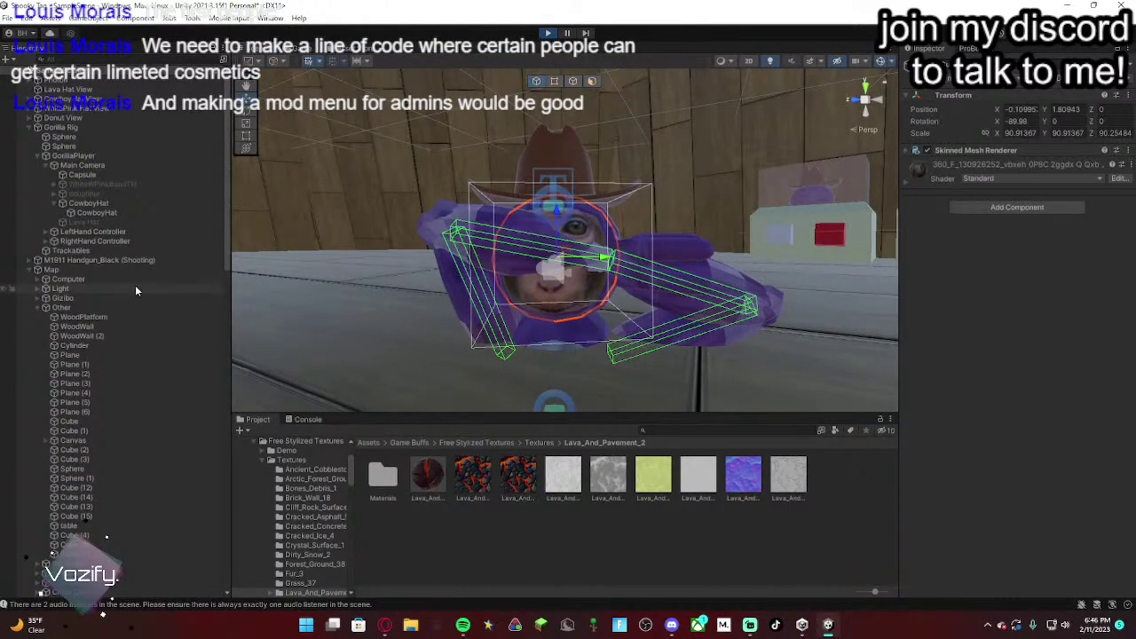
pyautogui.moveTo(567, 308); pyautogui.dragTo(567, 309, button='right')
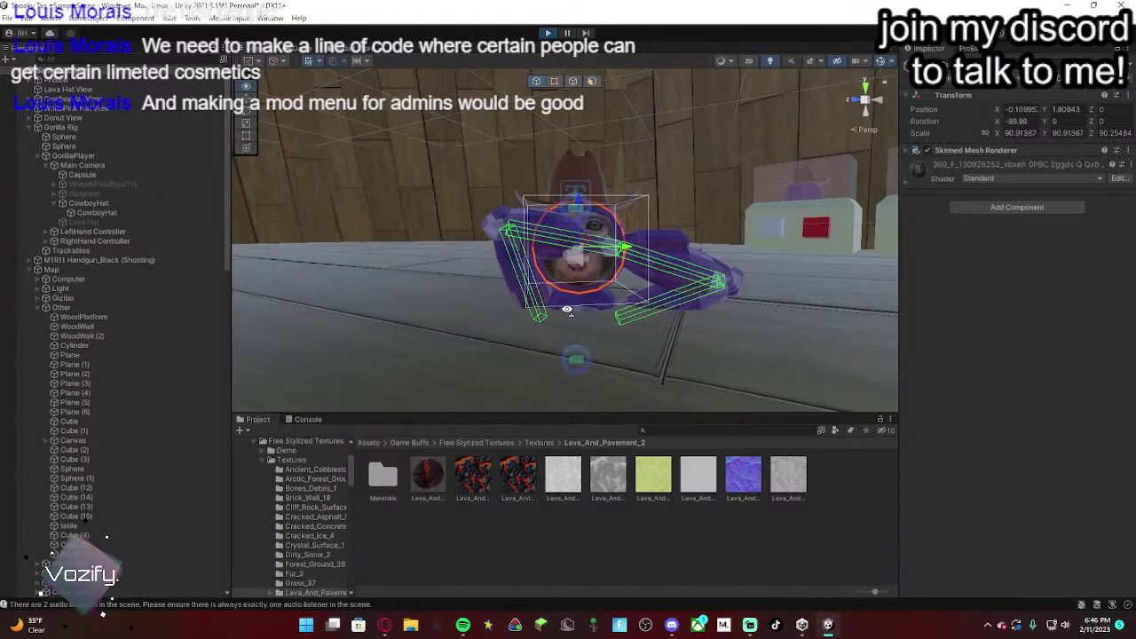
pyautogui.click(82, 165)
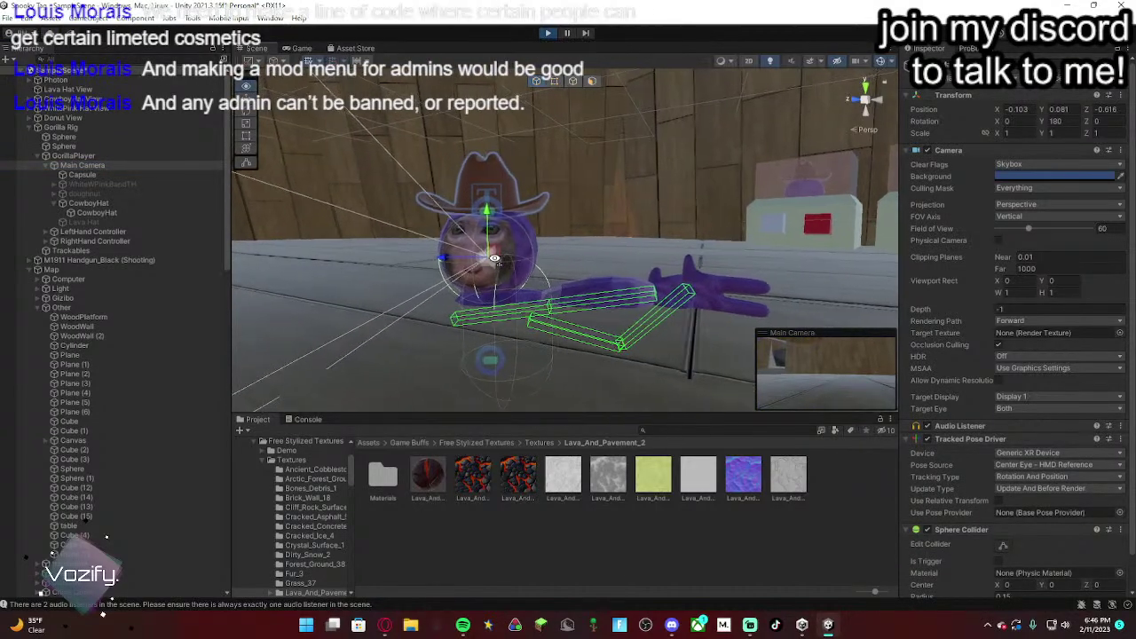
pyautogui.moveTo(495, 258); pyautogui.dragTo(271, 202, button='right')
pyautogui.scroll(-4, 559, 244)
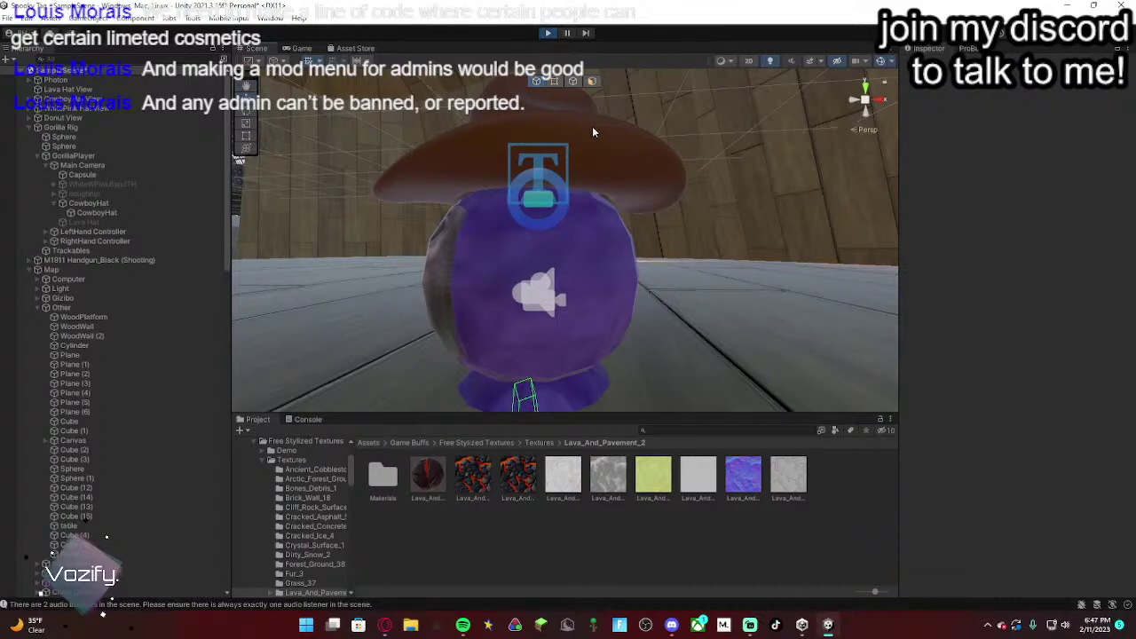
pyautogui.click(545, 34)
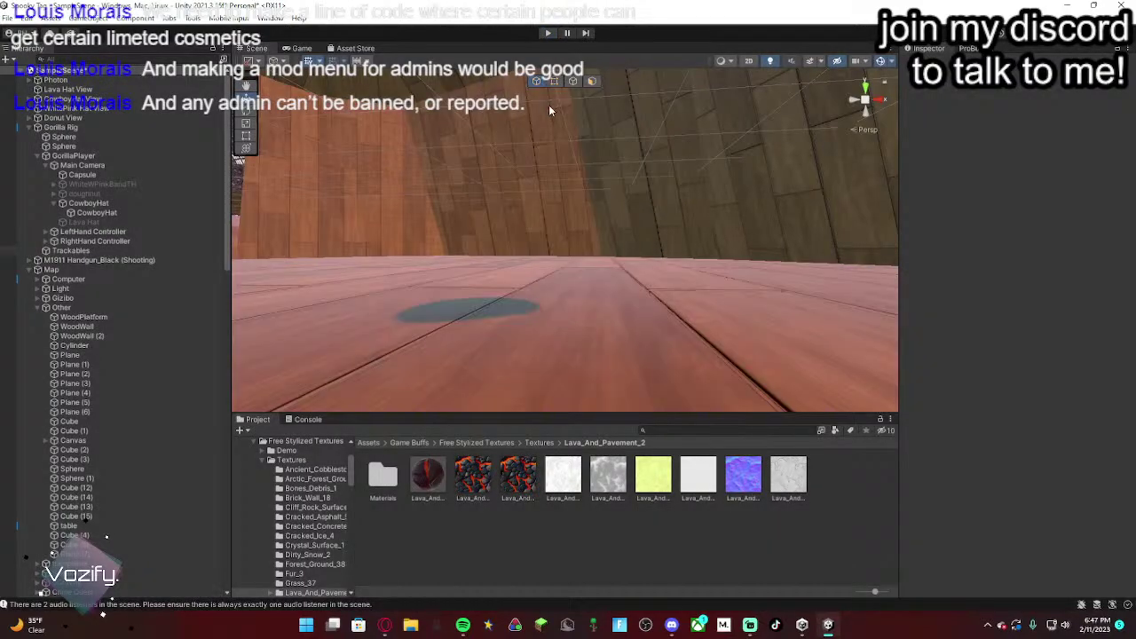
# Step: Move the child CowboyHat to a Z position of -49 and check its fit in Play mode
pyautogui.moveTo(548, 105); pyautogui.dragTo(615, 205, button='right')
pyautogui.click(615, 205)
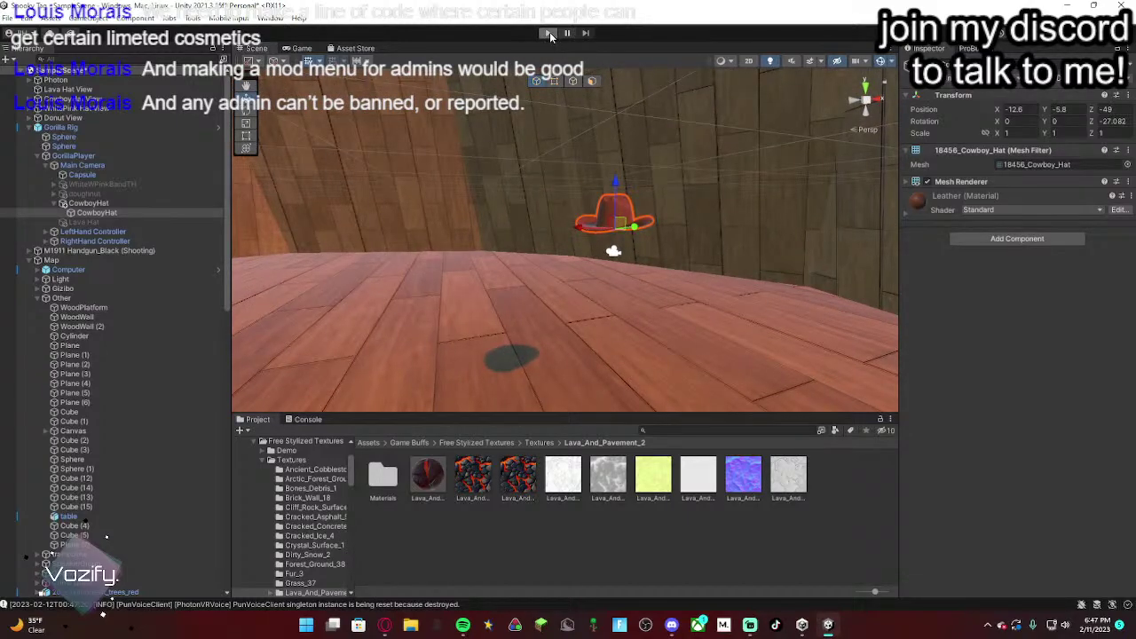
pyautogui.click(549, 34)
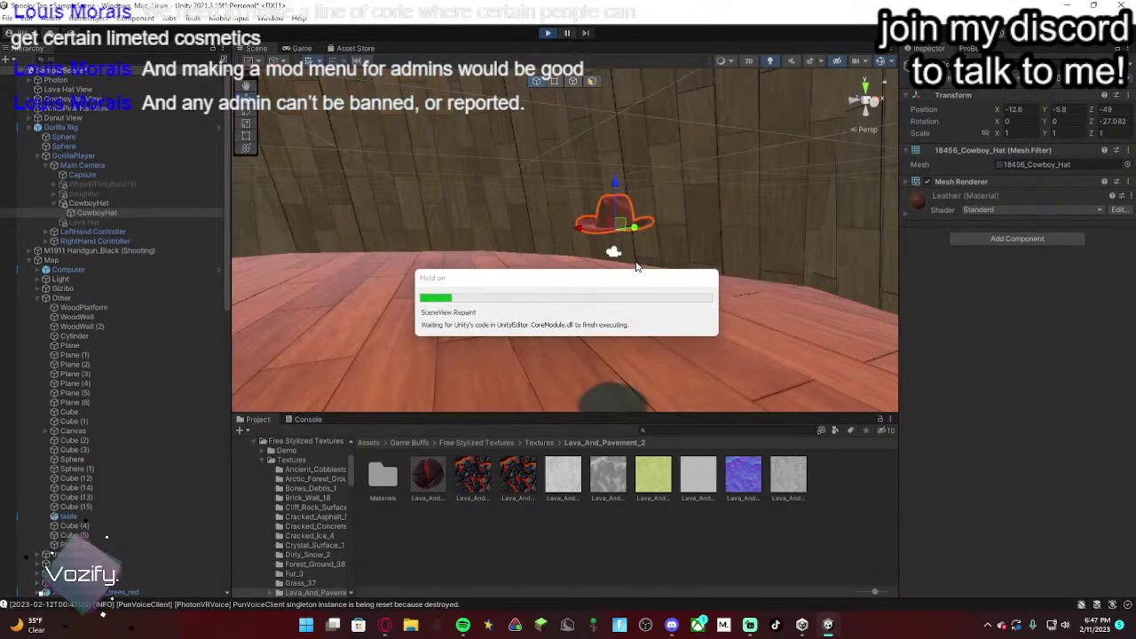
pyautogui.moveTo(636, 263); pyautogui.dragTo(648, 234, button='right')
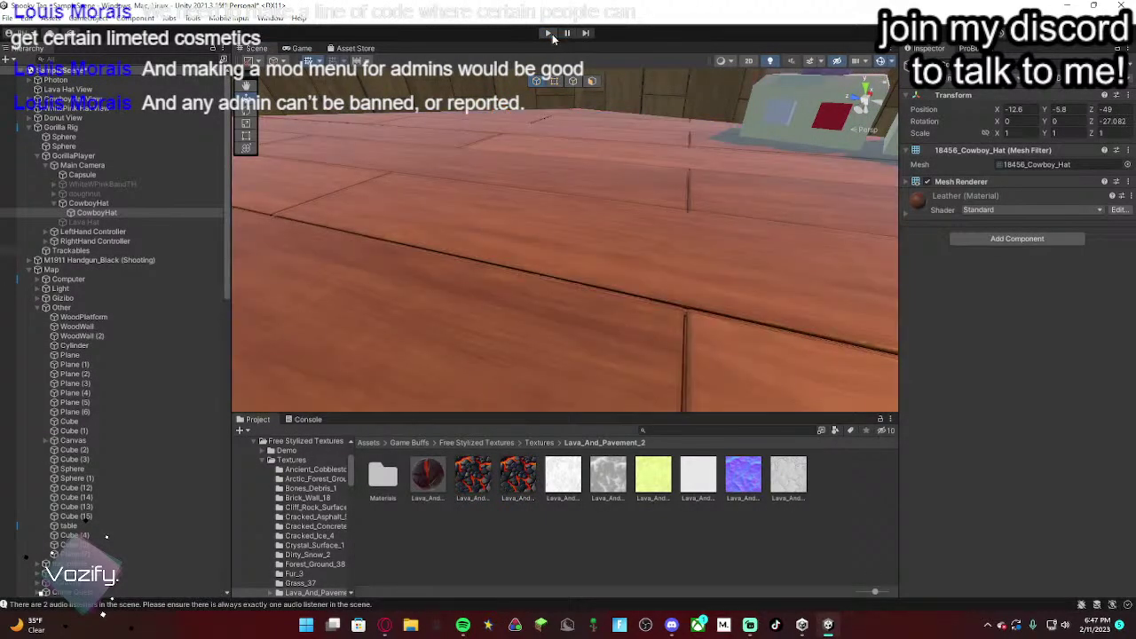
# Step: Move the child CowboyHat to X -12.5 and Y -5.9
pyautogui.moveTo(548, 169); pyautogui.dragTo(595, 244, button='right')
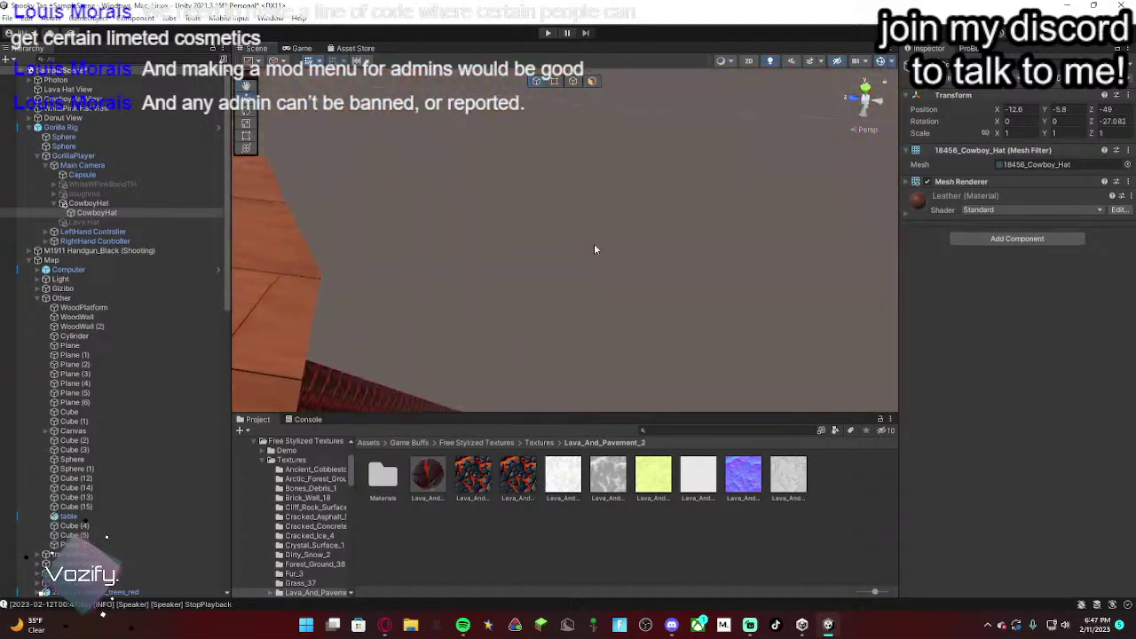
pyautogui.click(597, 241)
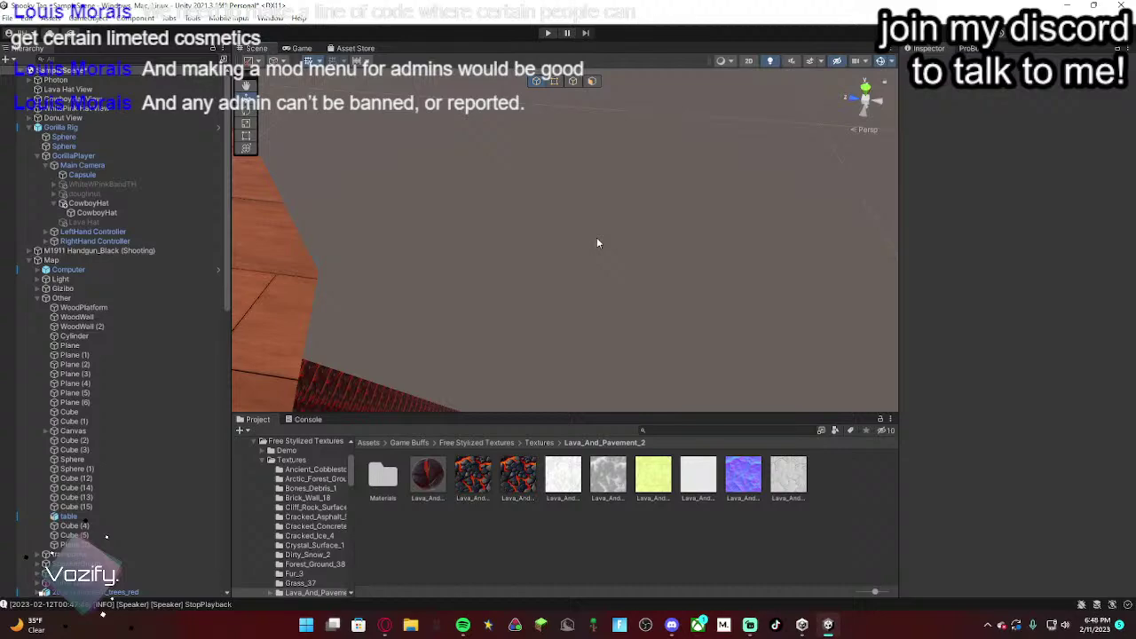
pyautogui.moveTo(634, 238); pyautogui.dragTo(551, 81, button='right')
pyautogui.press('w')
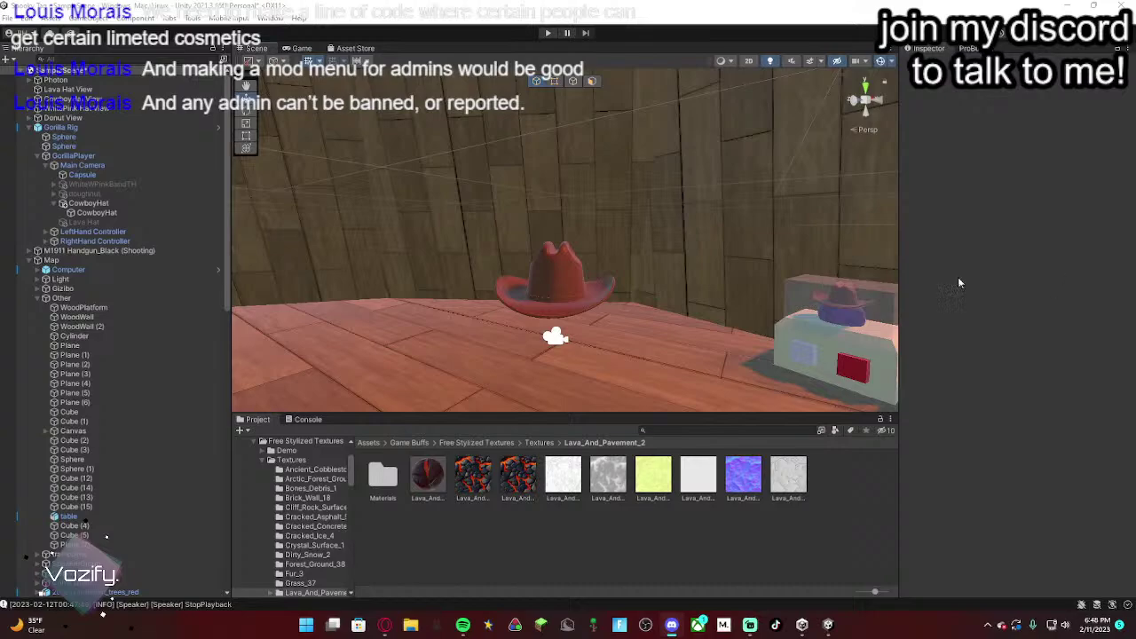
pyautogui.press('w')
pyautogui.moveTo(584, 253); pyautogui.dragTo(541, 251, button='right')
pyautogui.click(587, 264)
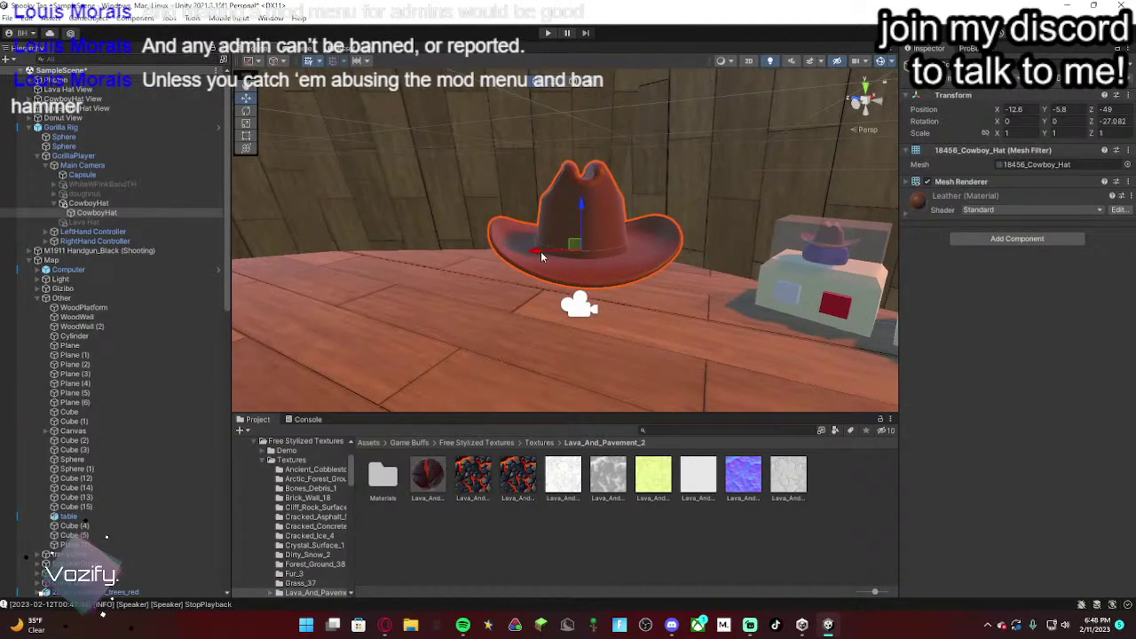
# Step: Check the moved CowboyHat on the gorilla's head in Play mode and stop playing
pyautogui.click(549, 34)
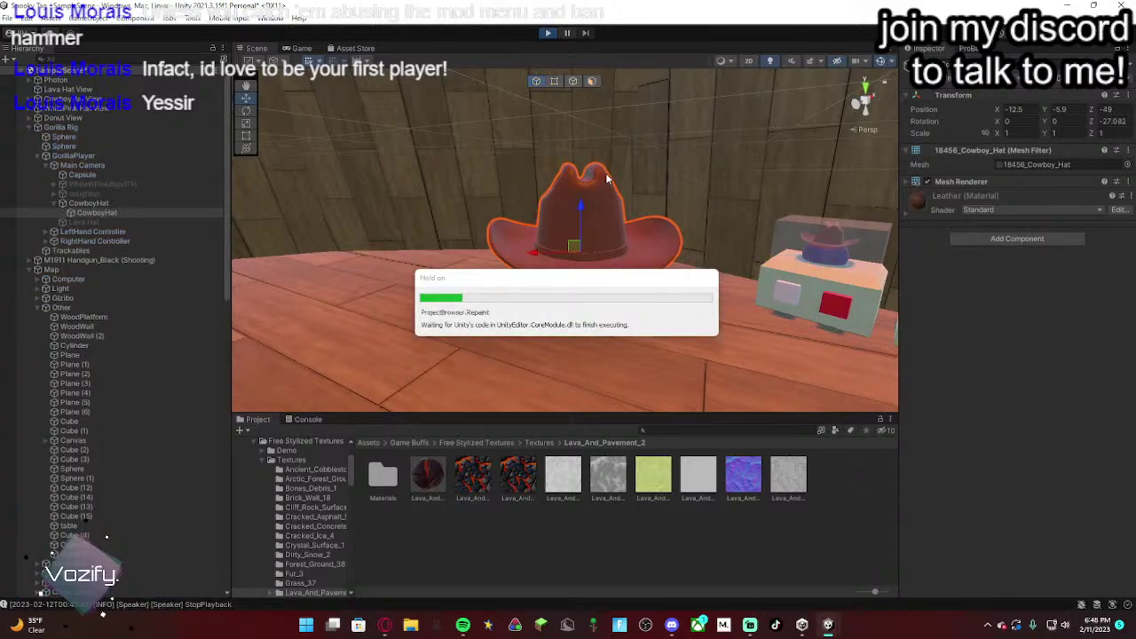
pyautogui.moveTo(578, 293); pyautogui.dragTo(620, 318, button='right')
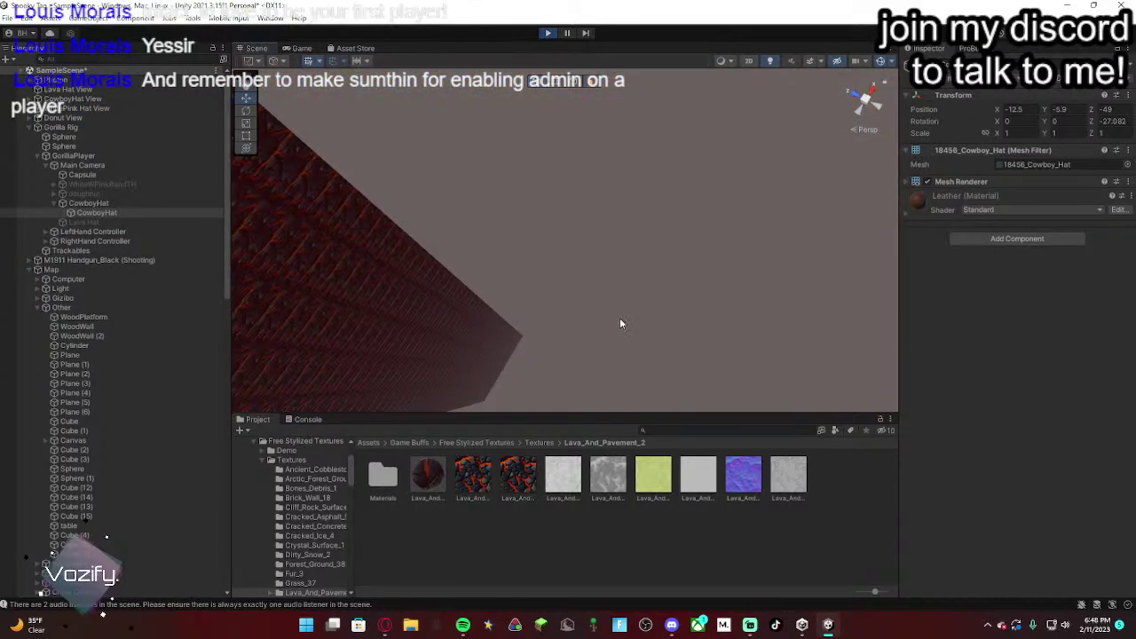
pyautogui.click(620, 319)
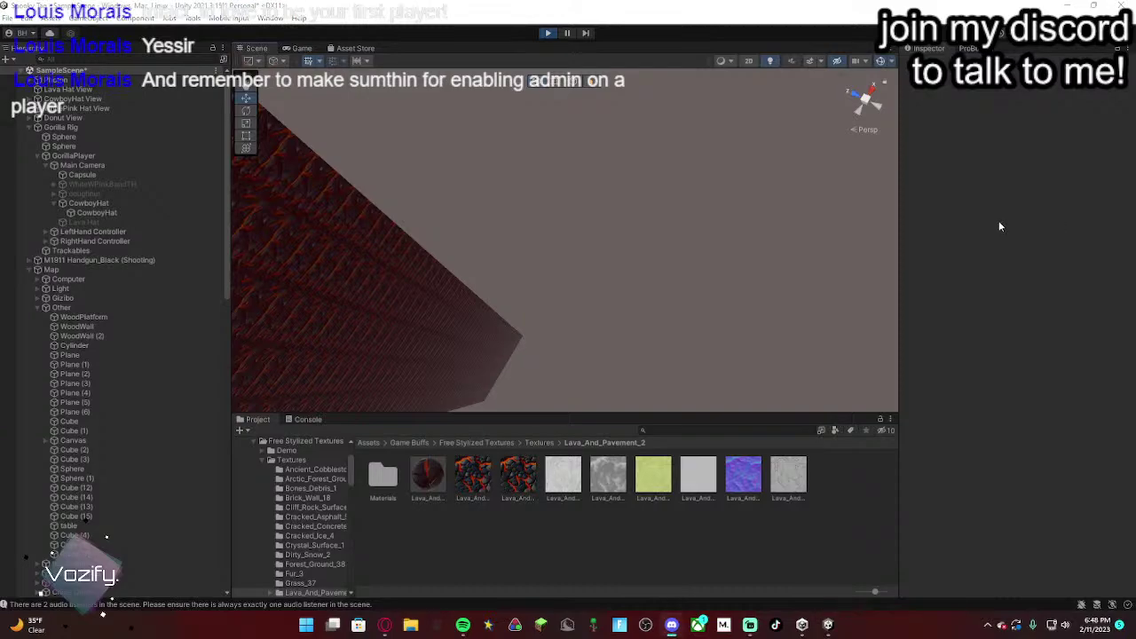
pyautogui.moveTo(769, 249); pyautogui.dragTo(790, 152, button='right')
pyautogui.press('w')
pyautogui.press('w')
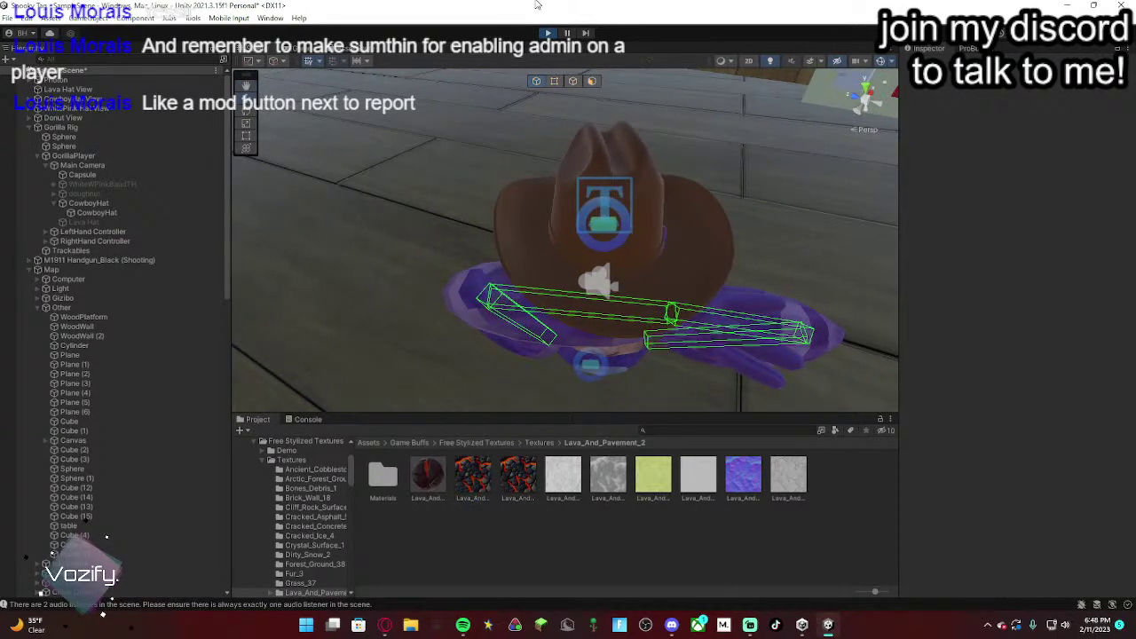
pyautogui.click(548, 33)
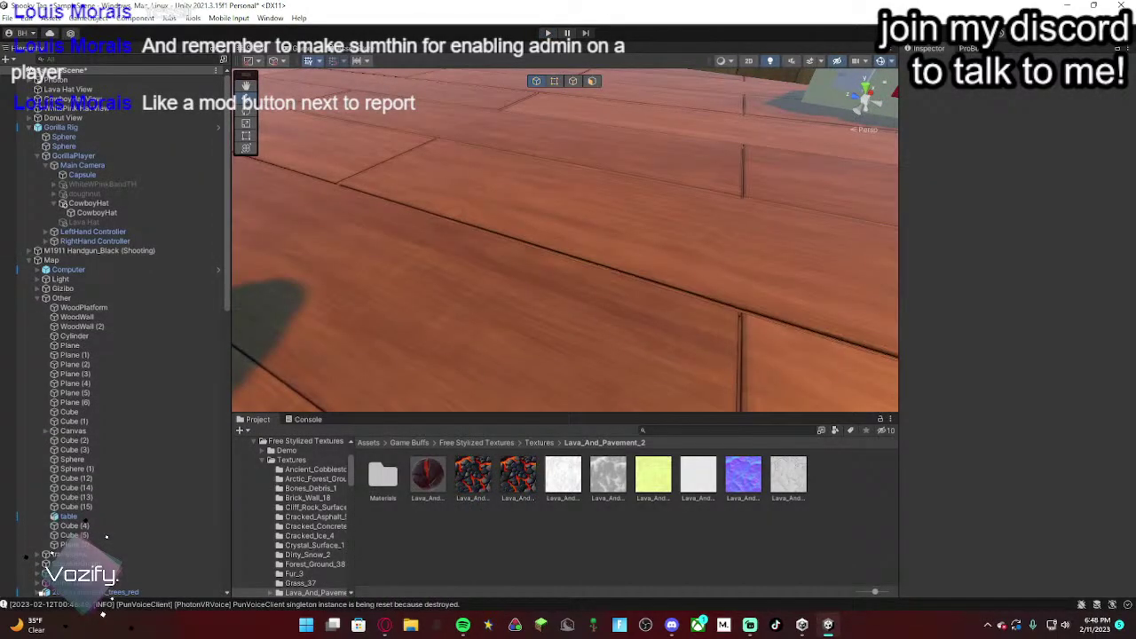
# Step: Deactivate the child CowboyHat and its parent CowboyHat under the Main Camera
pyautogui.press('s')
pyautogui.moveTo(642, 211); pyautogui.dragTo(614, 94, button='right')
pyautogui.press('w')
pyautogui.click(604, 171)
pyautogui.press('w')
pyautogui.click(927, 66)
pyautogui.moveTo(532, 204); pyautogui.dragTo(658, 275, button='right')
pyautogui.click(95, 204)
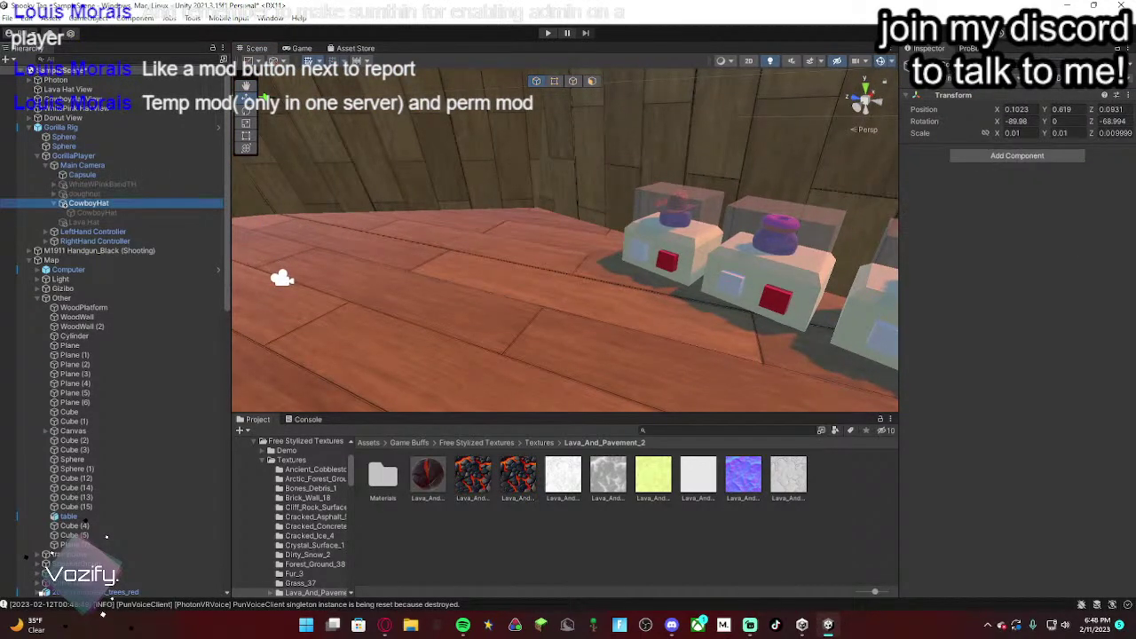
pyautogui.click(162, 212)
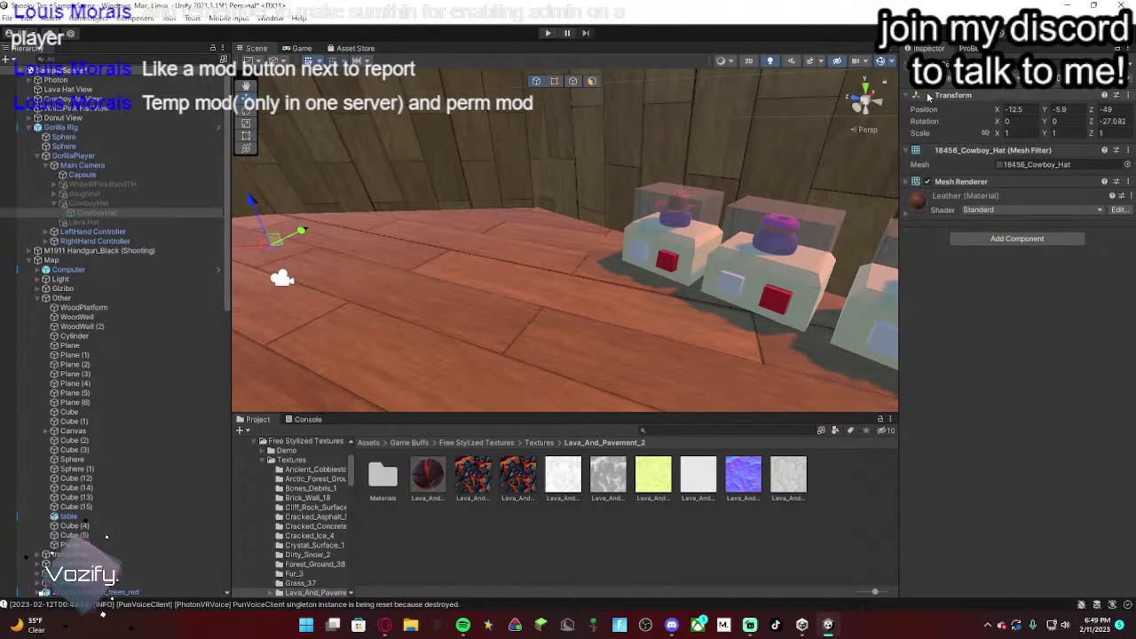
# Step: Activate the doughnut cosmetic under the Main Camera
pyautogui.click(54, 193)
pyautogui.click(76, 204)
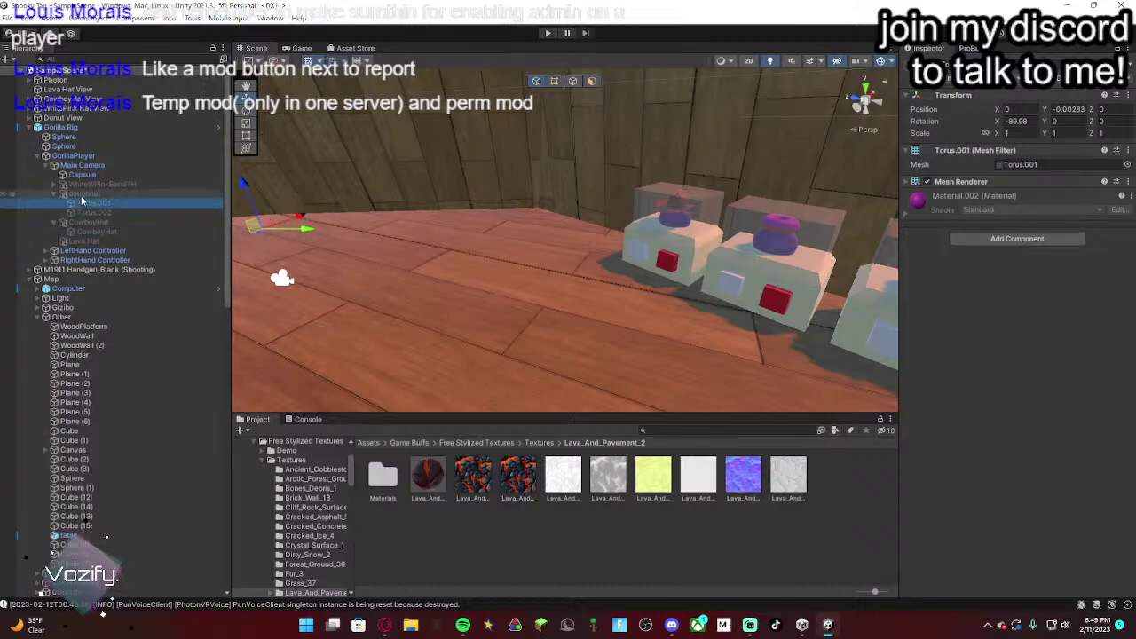
pyautogui.click(57, 195)
pyautogui.click(69, 231)
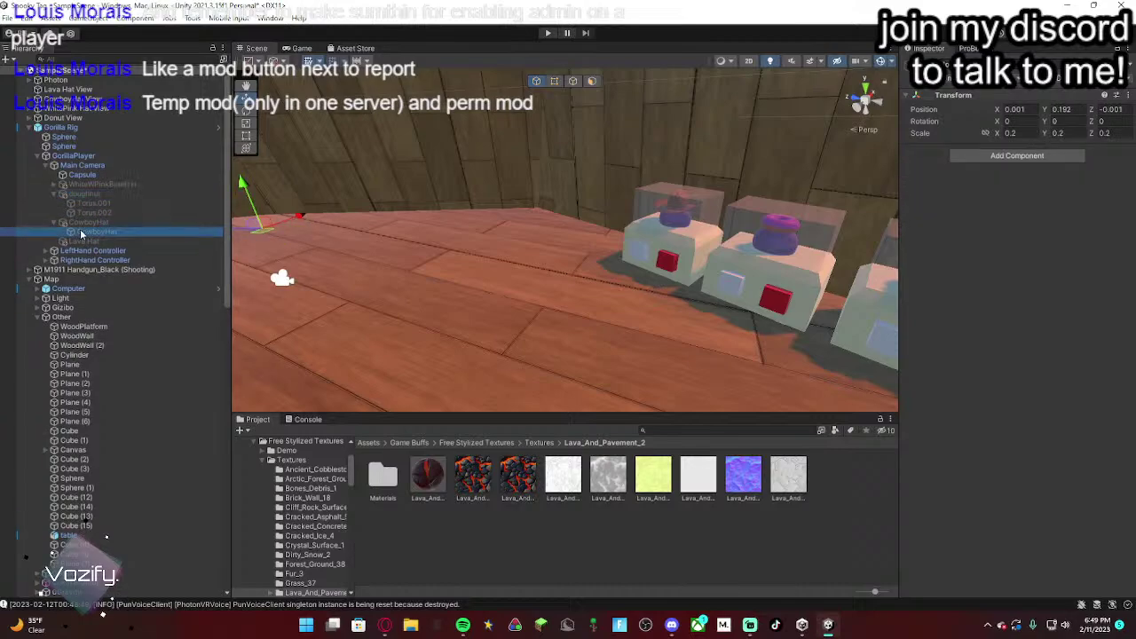
pyautogui.click(55, 223)
pyautogui.click(55, 223)
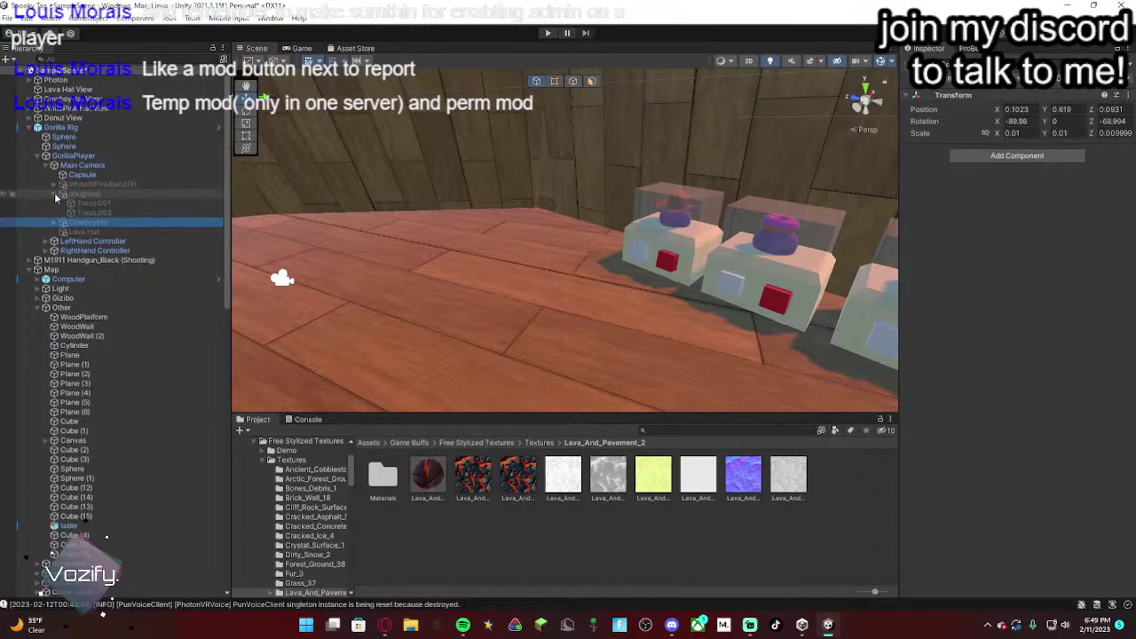
pyautogui.doubleClick(64, 194)
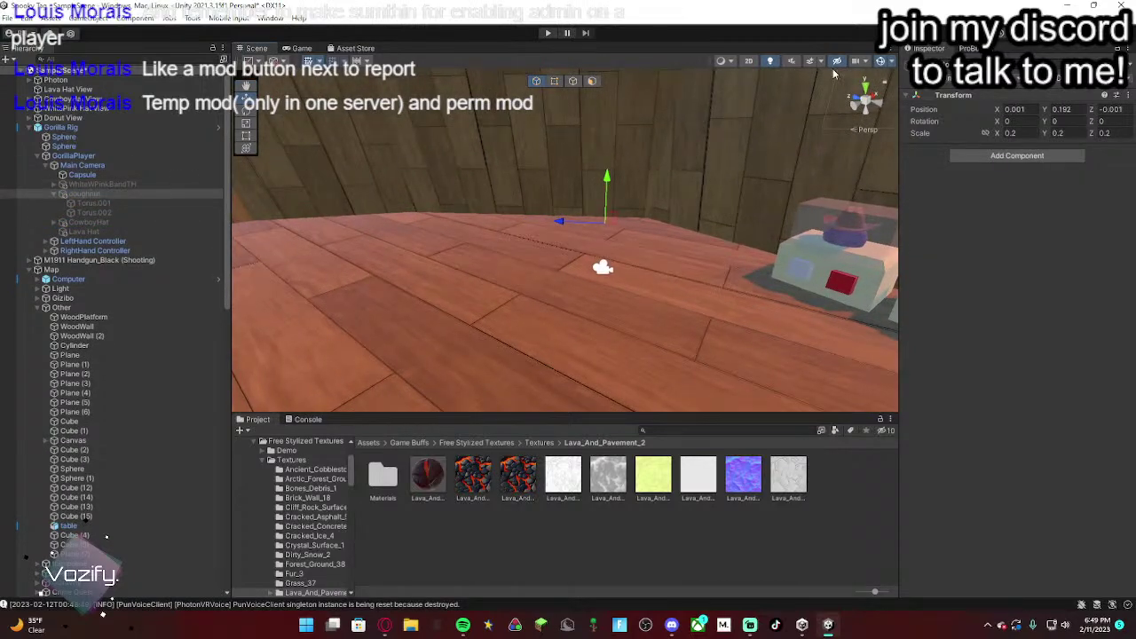
pyautogui.click(926, 65)
# Step: View the doughnut on the gorilla's head in Play mode and stop playing
pyautogui.click(549, 34)
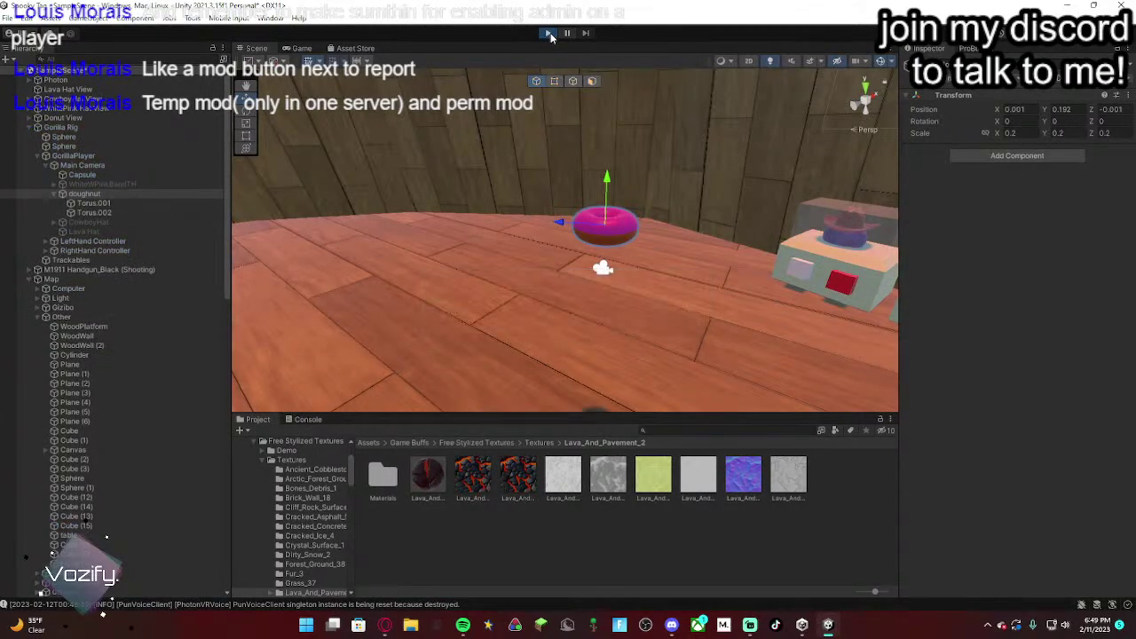
pyautogui.moveTo(641, 277); pyautogui.dragTo(496, 45, button='right')
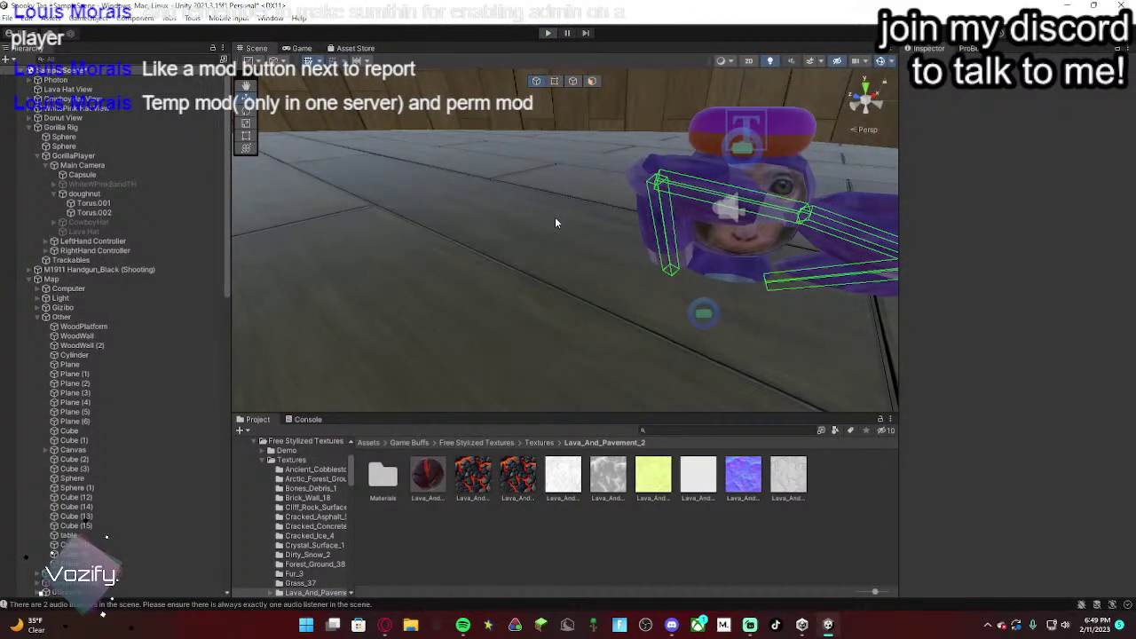
pyautogui.moveTo(555, 222); pyautogui.dragTo(585, 162, button='right')
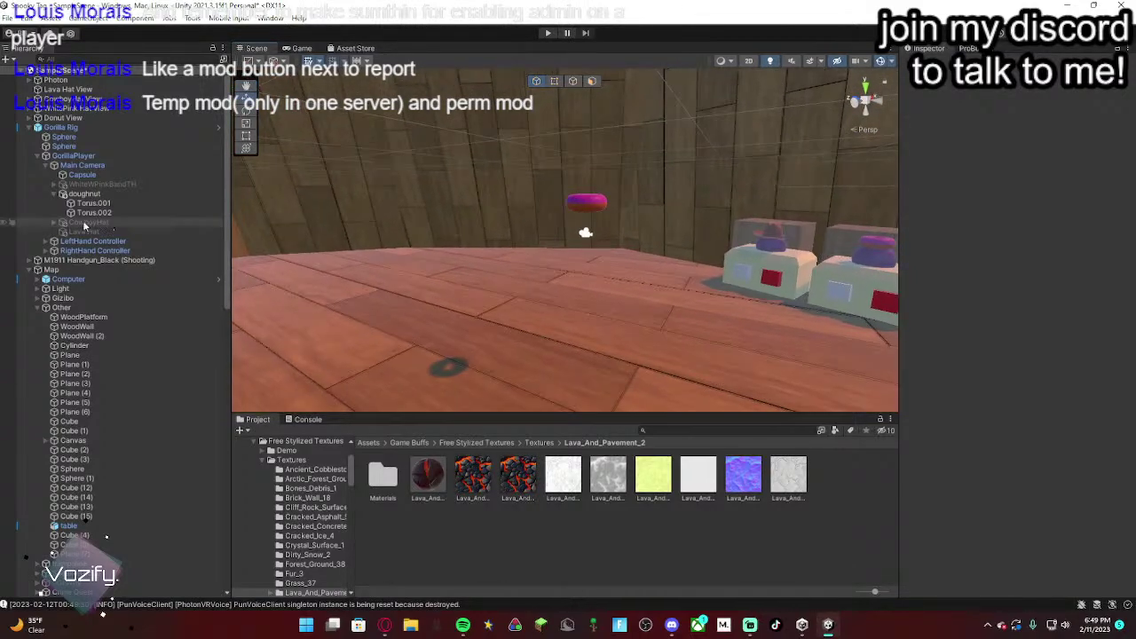
# Step: Move the doughnut to a Y position of 0.183 and a Z position of -0.009
pyautogui.click(83, 194)
pyautogui.moveTo(513, 195)
pyautogui.mouseDown(button='right')
pyautogui.moveTo(527, 180)
pyautogui.moveTo(522, 213)
pyautogui.mouseUp(button='right')
pyautogui.press('w')
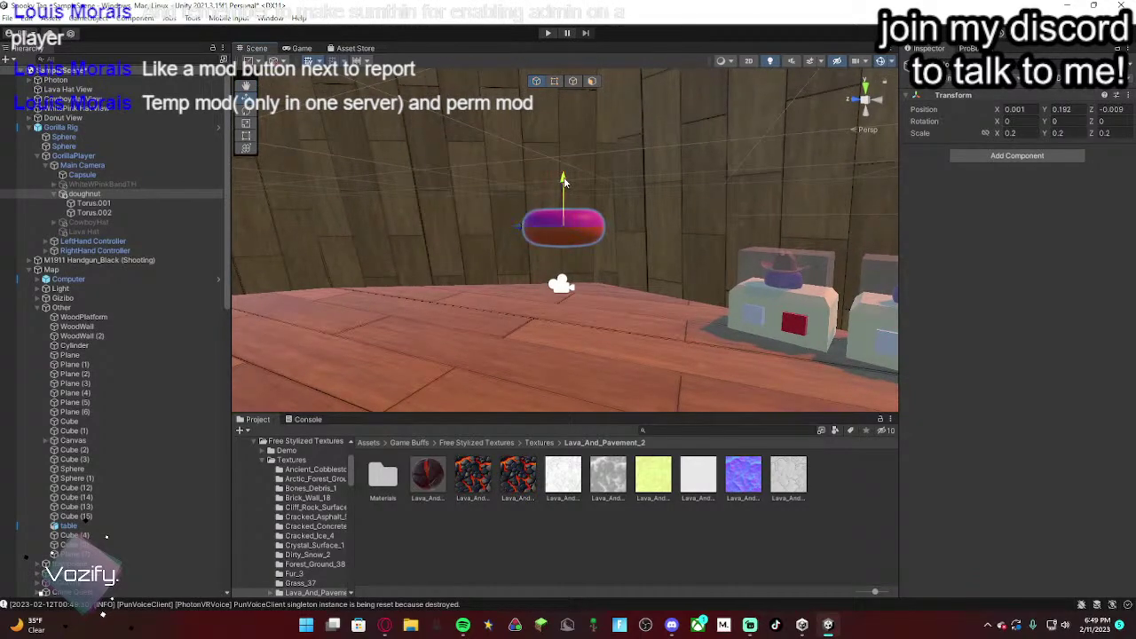
pyautogui.moveTo(562, 181); pyautogui.dragTo(562, 183)
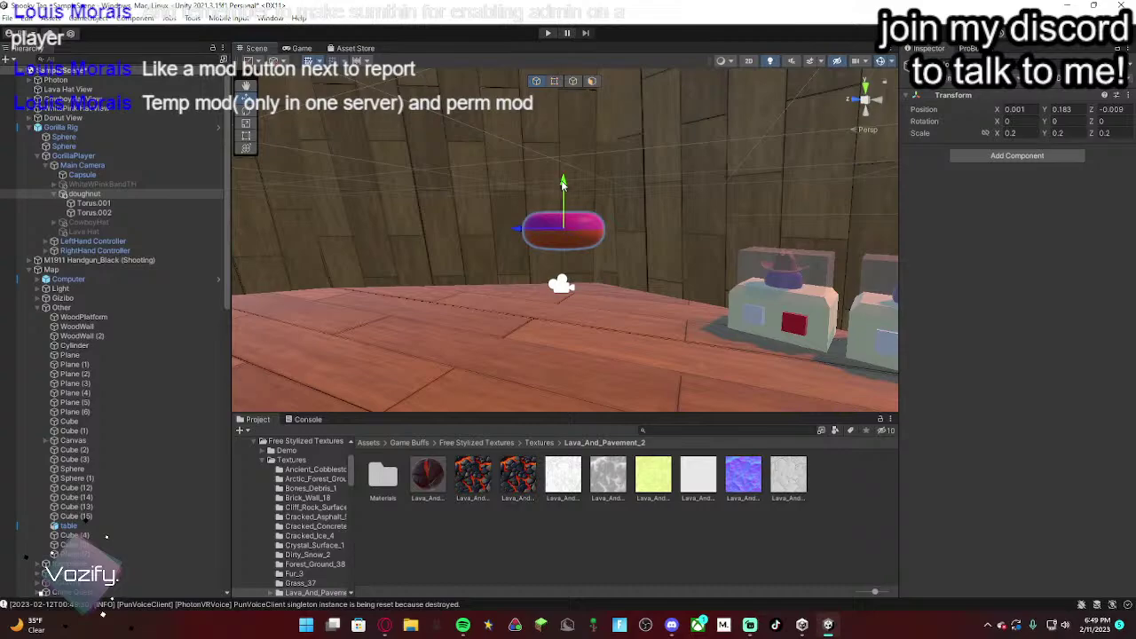
# Step: Check the repositioned doughnut's fit around the gorilla's head in Play mode
pyautogui.click(547, 33)
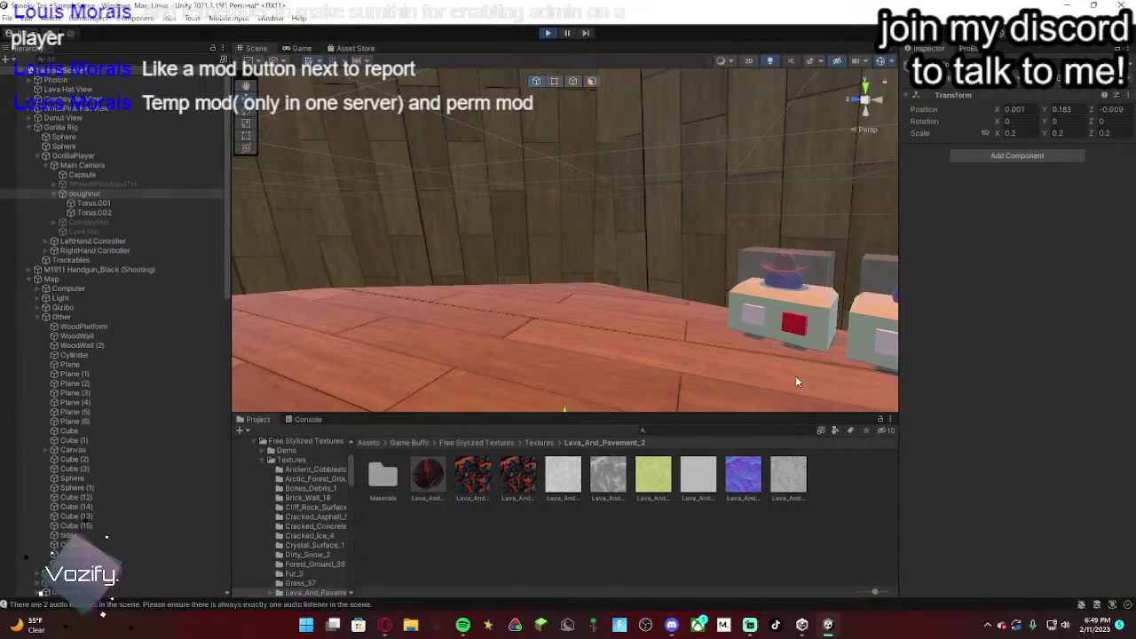
pyautogui.moveTo(744, 205); pyautogui.dragTo(446, 248, button='right')
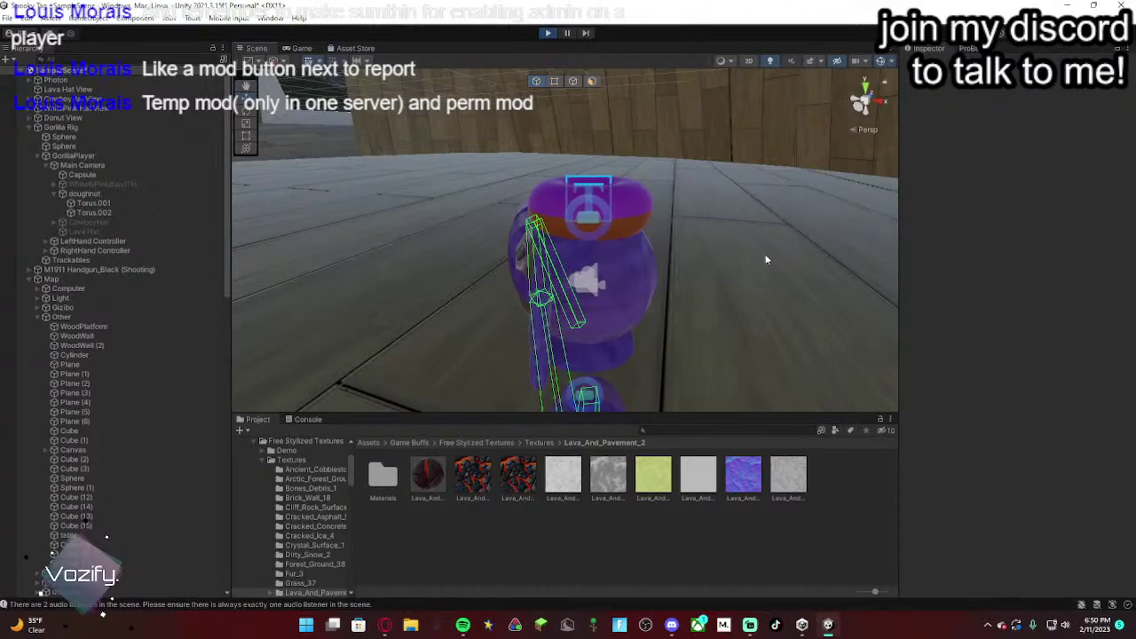
pyautogui.moveTo(766, 259); pyautogui.dragTo(775, 388, button='right')
pyautogui.click(708, 216)
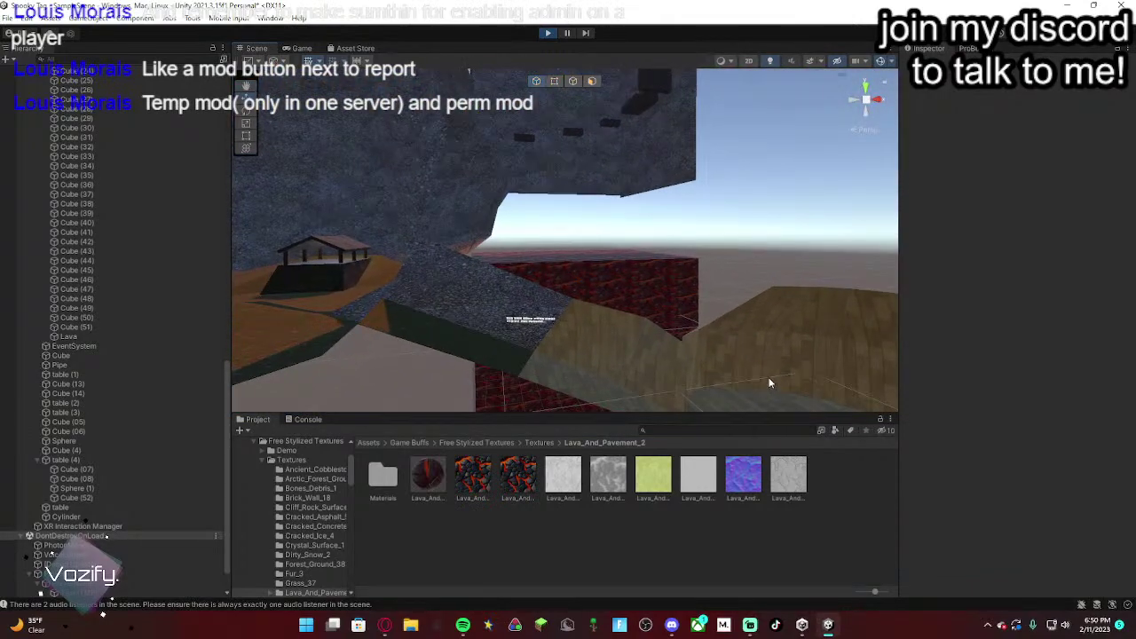
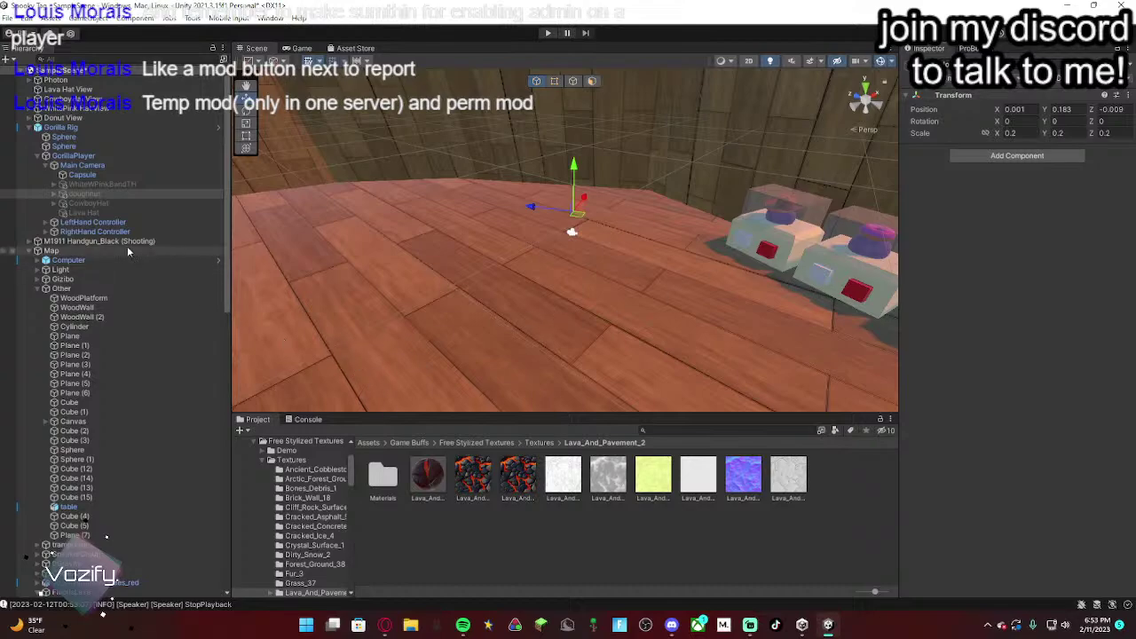
# Step: Activate the WhiteWPinkBandTH top hat under the Main Camera and check its fit on the gorilla in Play mode
pyautogui.click(96, 184)
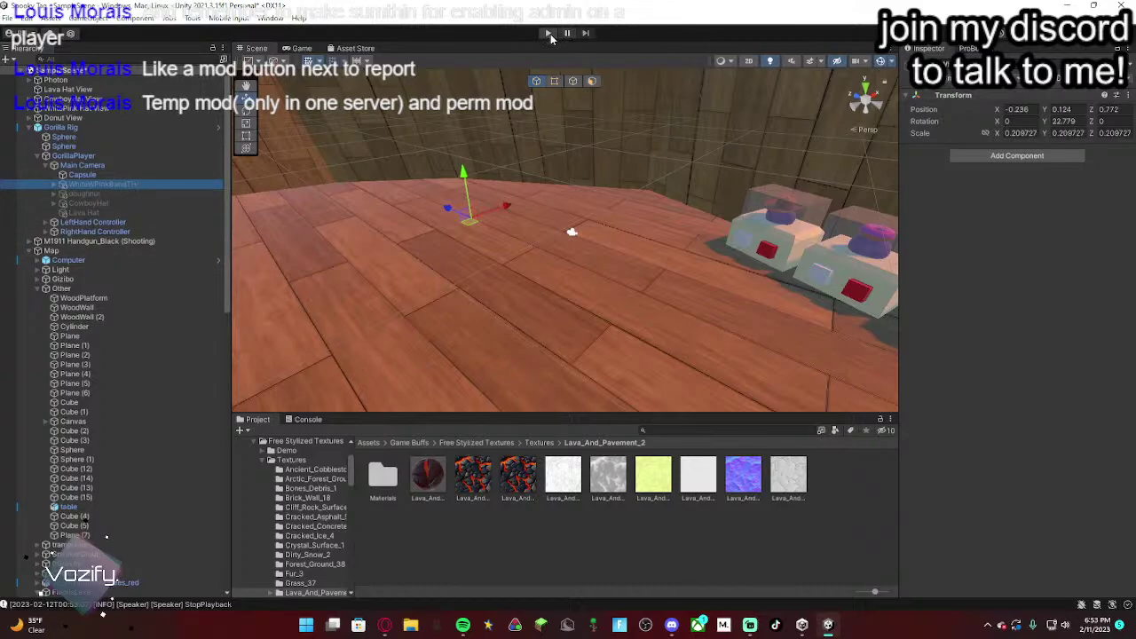
pyautogui.click(926, 64)
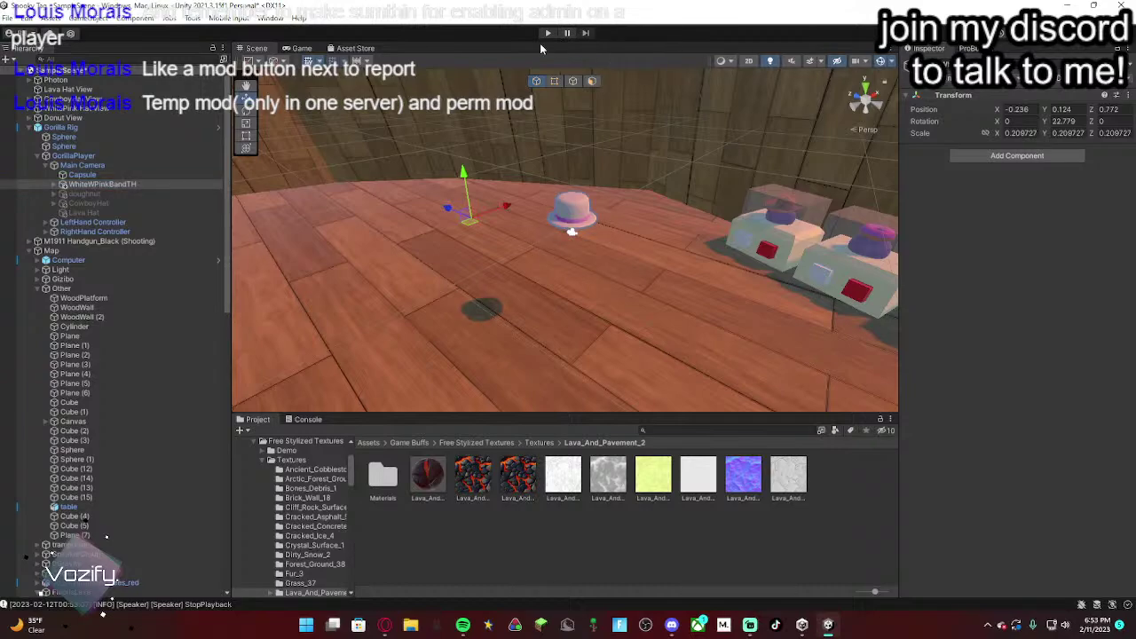
pyautogui.click(546, 32)
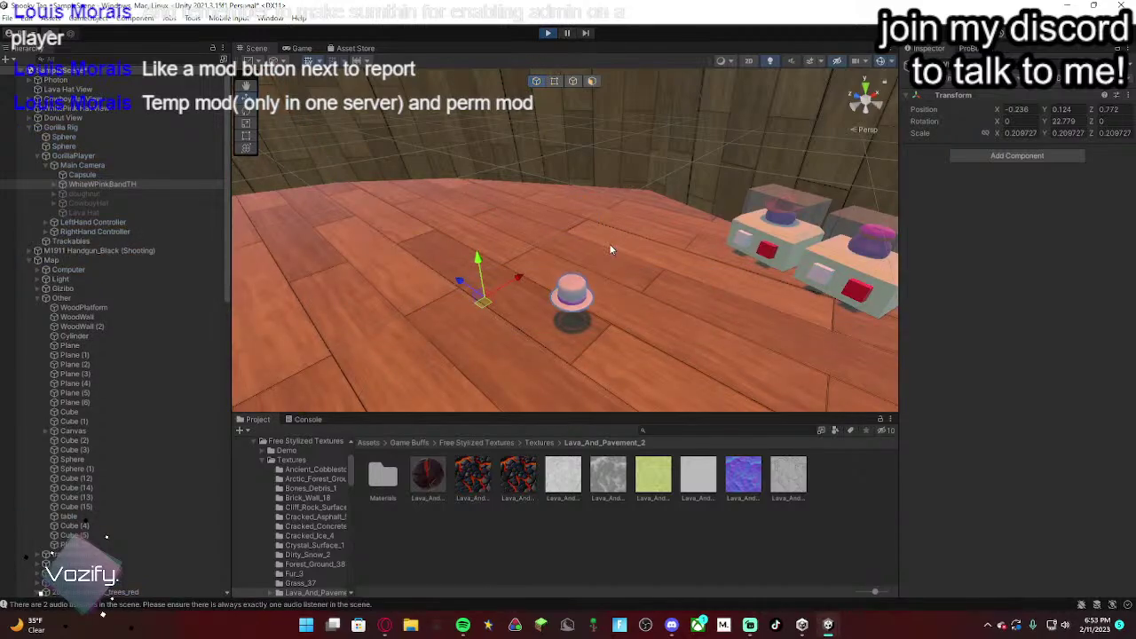
pyautogui.moveTo(612, 228); pyautogui.dragTo(734, 246, button='right')
pyautogui.press('w')
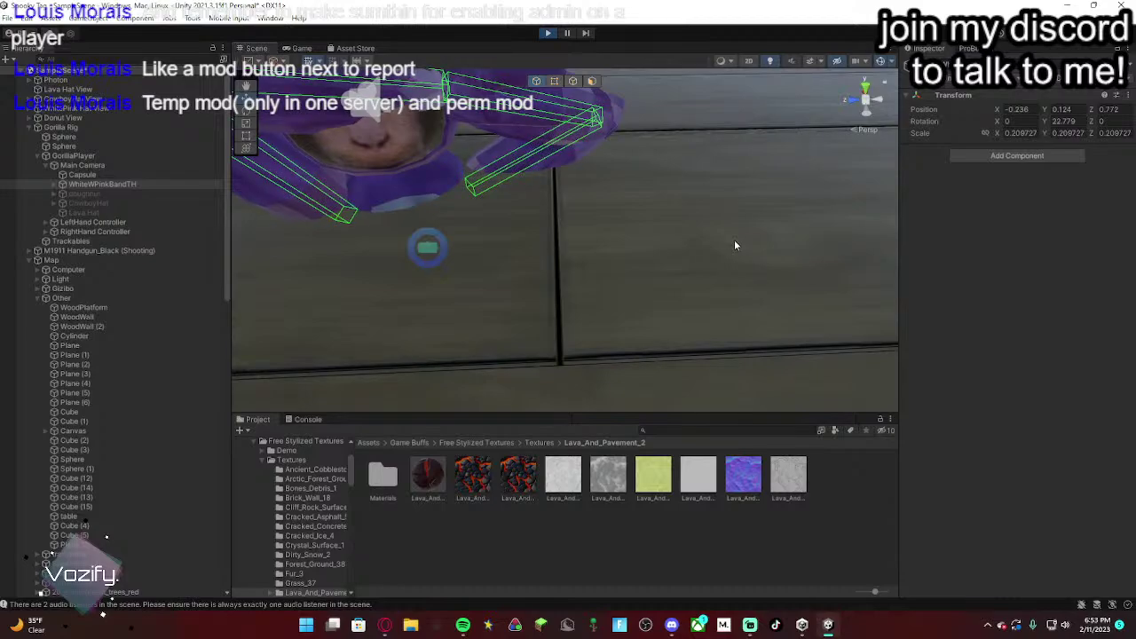
pyautogui.moveTo(739, 182); pyautogui.dragTo(586, 144, button='right')
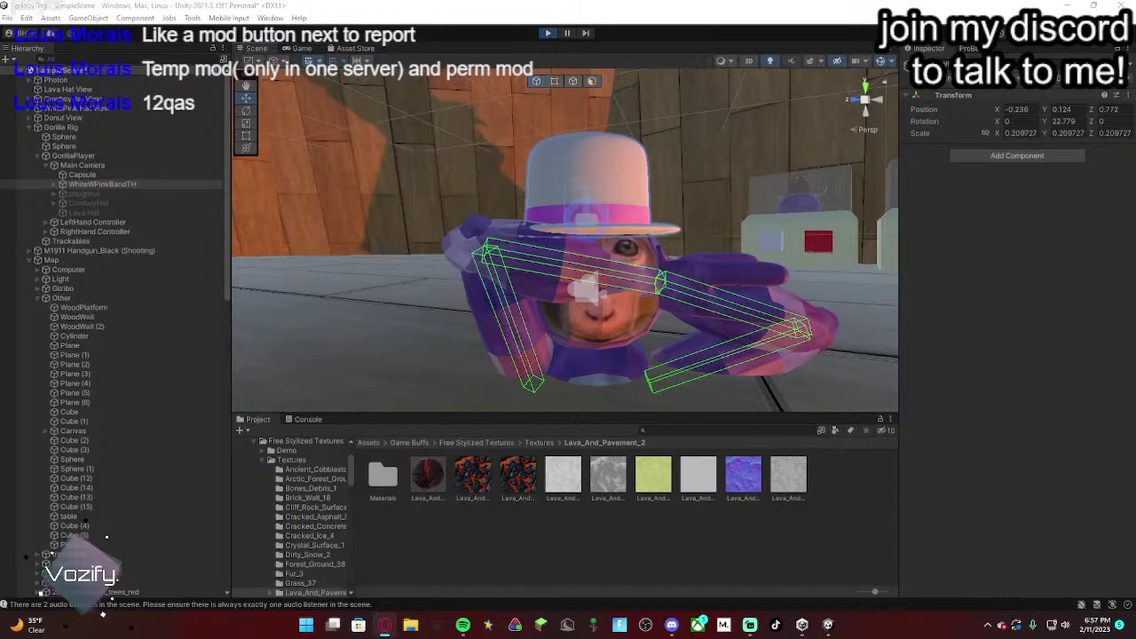
# Step: Switch to the browser's YouTube live chat and enlarge the channel's message about playing Gorilla Tag
pyautogui.hotkey('alt', 'Tab')
pyautogui.moveTo(1135, 64); pyautogui.dragTo(750, 87)
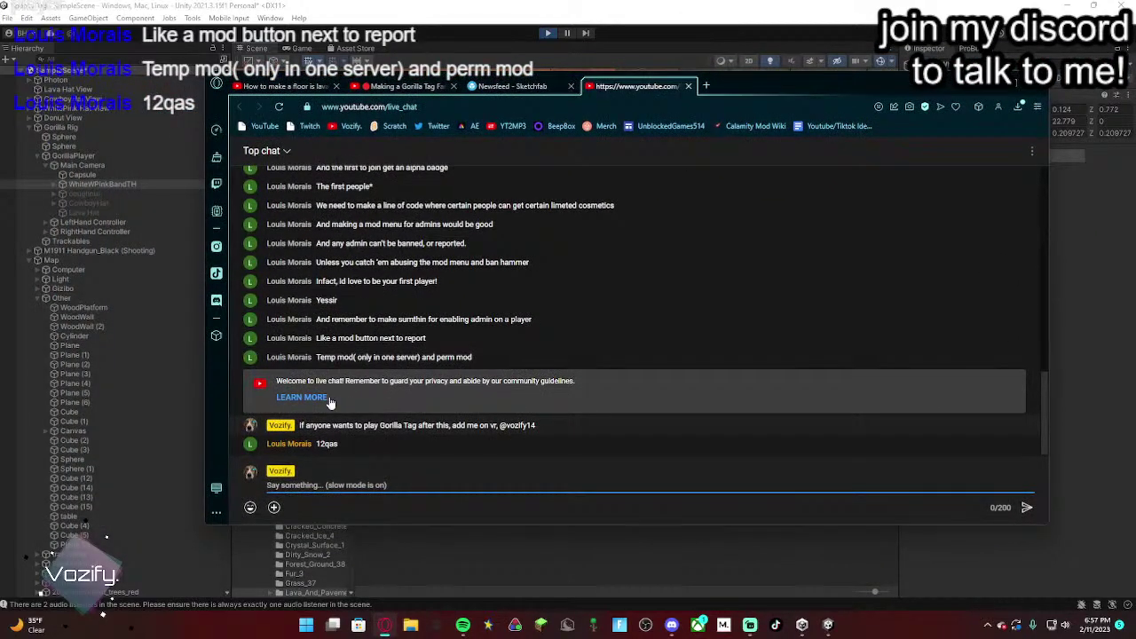
pyautogui.moveTo(299, 426); pyautogui.dragTo(538, 428)
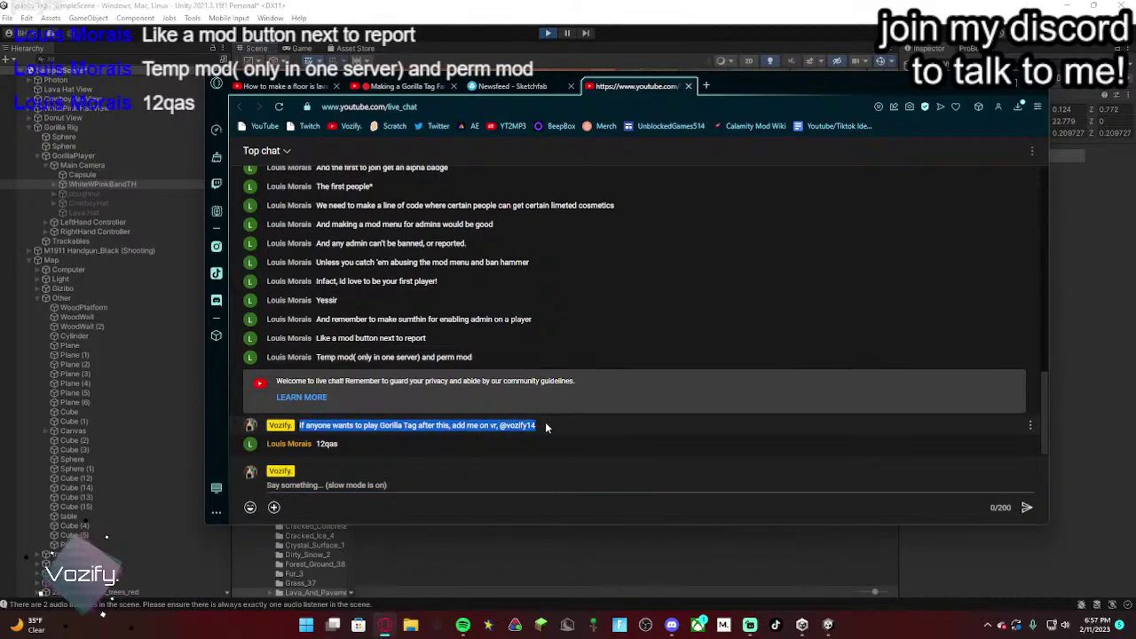
pyautogui.click(514, 431)
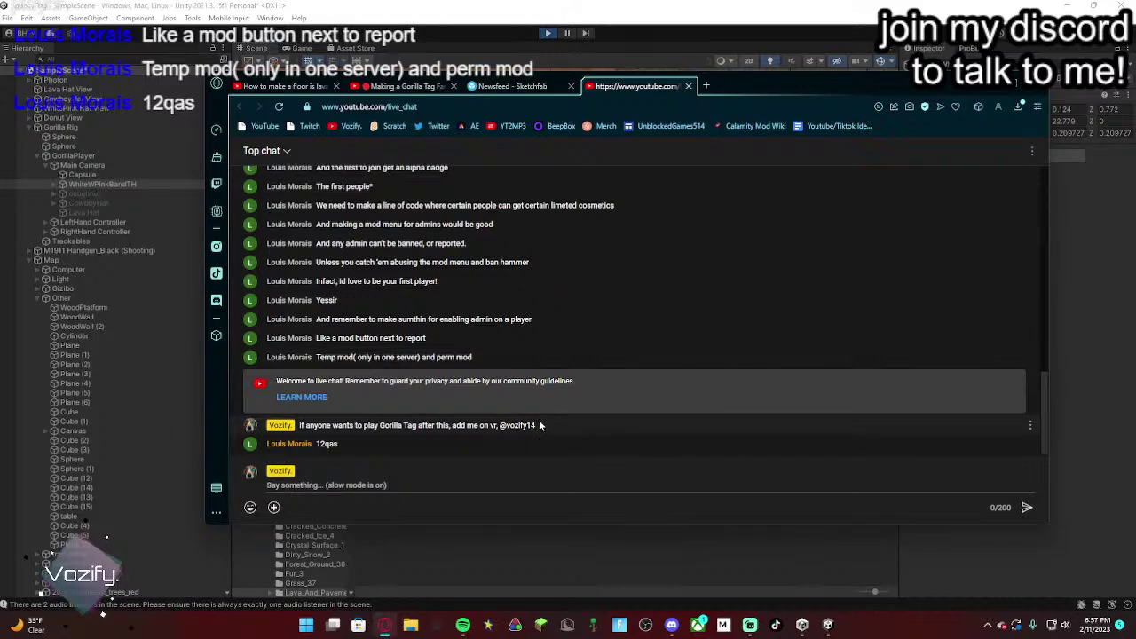
pyautogui.keyDown('ctrl'); pyautogui.scroll(7, 521, 438); pyautogui.keyUp('ctrl')
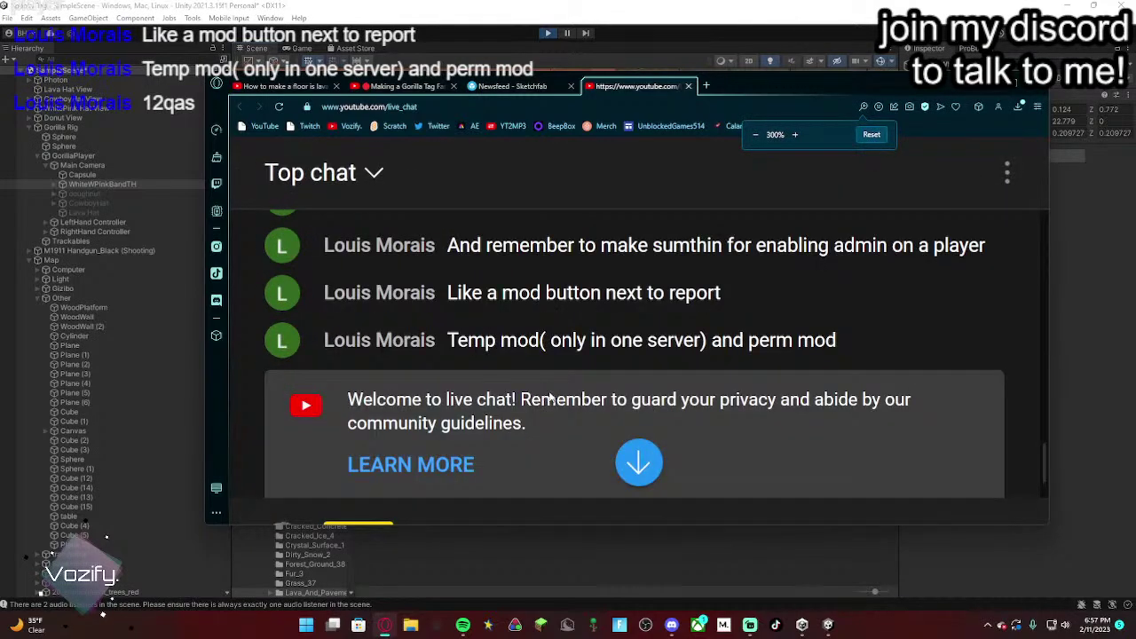
pyautogui.scroll(-1, 592, 391)
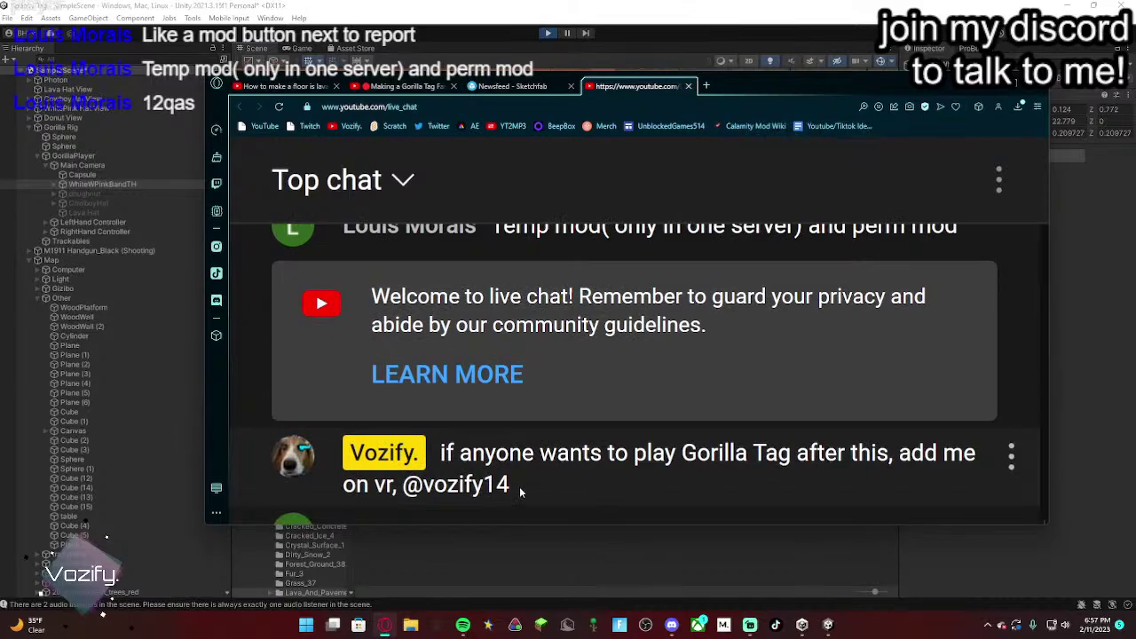
pyautogui.keyDown('ctrl'); pyautogui.scroll(2, 515, 479); pyautogui.keyUp('ctrl')
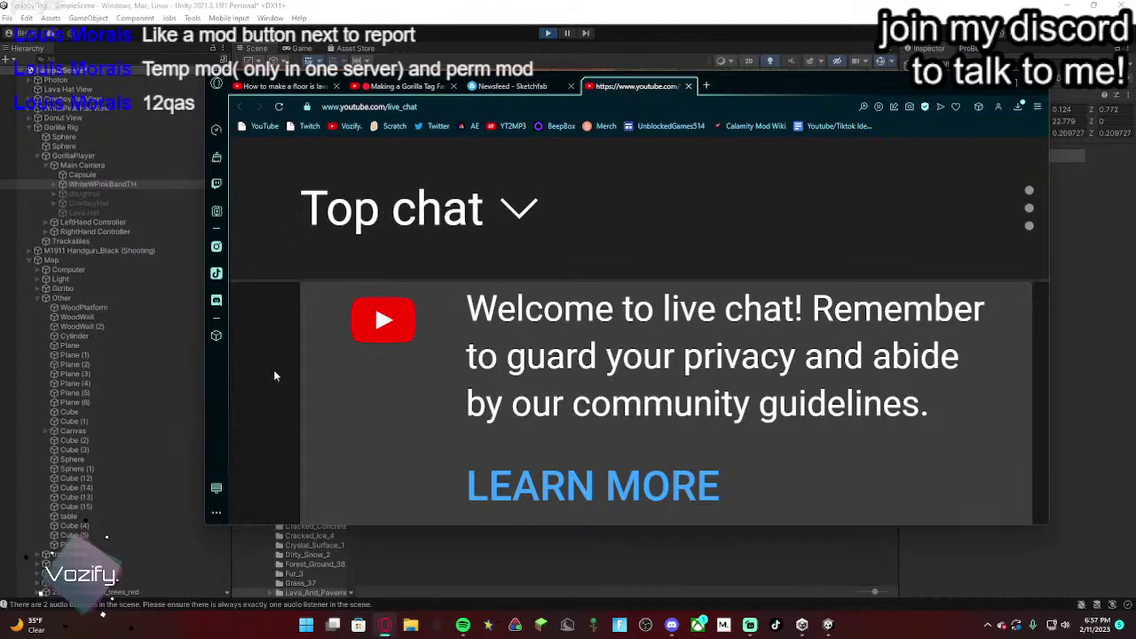
# Step: Adjust the live chat's magnification and read through the latest messages
pyautogui.keyDown('ctrl'); pyautogui.scroll(-5, 722, 411); pyautogui.keyUp('ctrl')
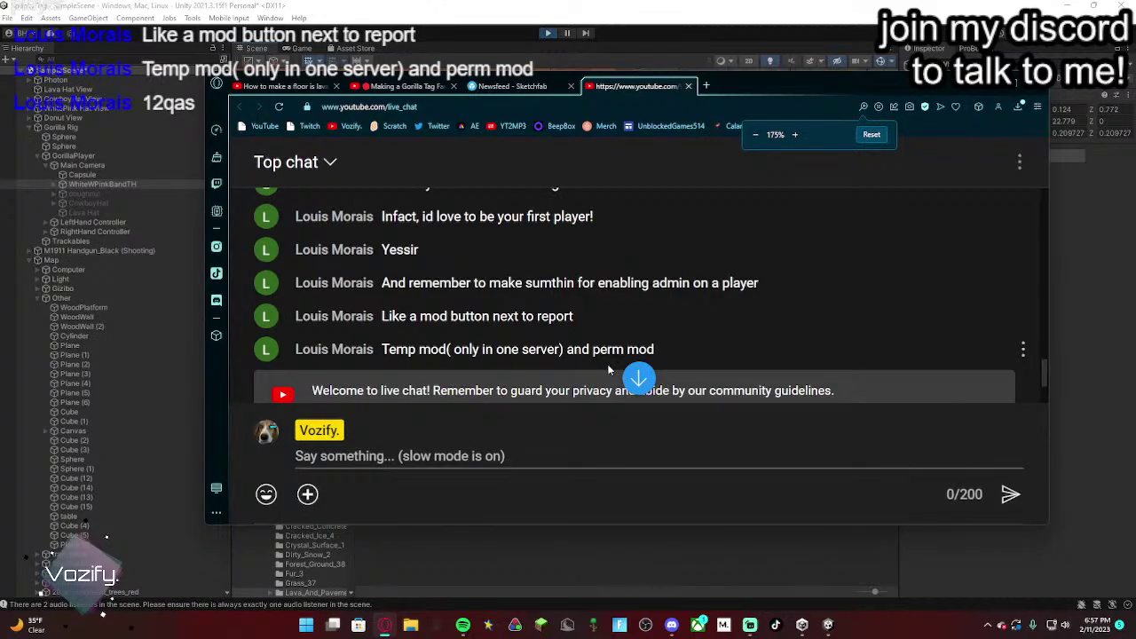
pyautogui.keyDown('ctrl'); pyautogui.scroll(2, 721, 415); pyautogui.keyUp('ctrl')
pyautogui.scroll(-3, 608, 371)
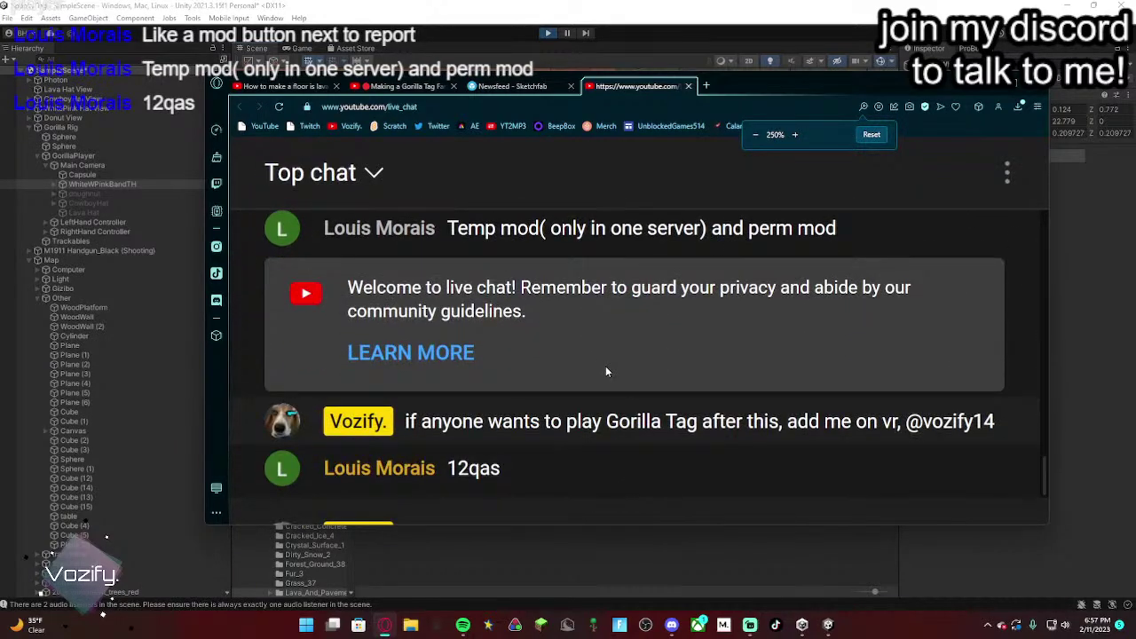
pyautogui.keyDown('ctrl'); pyautogui.scroll(1, 881, 472); pyautogui.keyUp('ctrl')
pyautogui.keyDown('ctrl'); pyautogui.scroll(1, 769, 437); pyautogui.keyUp('ctrl')
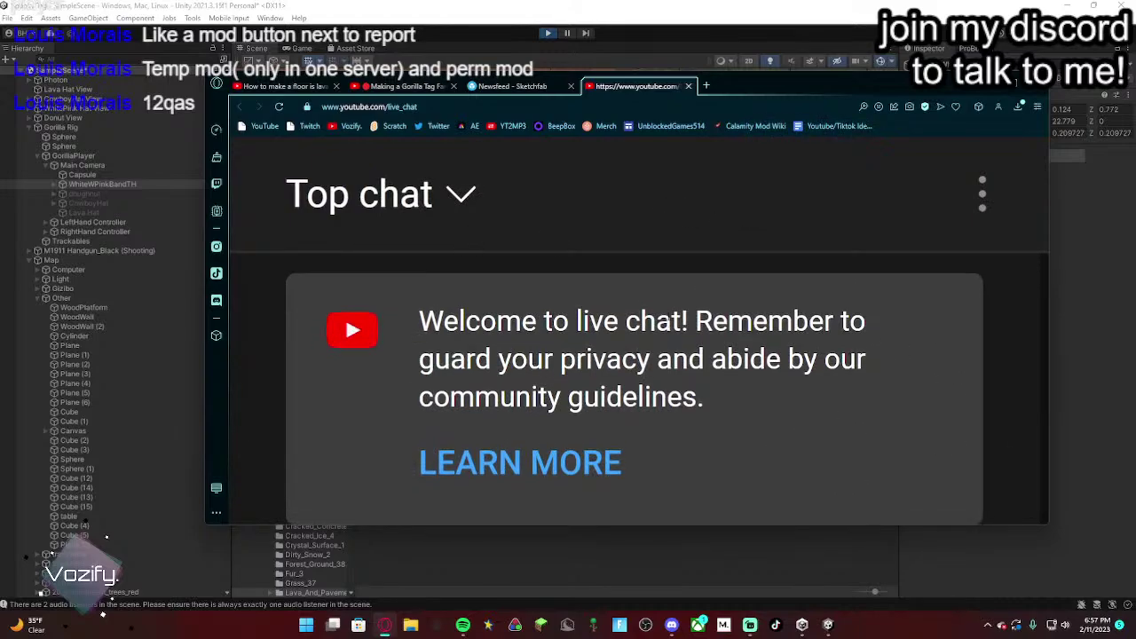
pyautogui.keyDown('ctrl'); pyautogui.scroll(-1, 677, 202); pyautogui.keyUp('ctrl')
pyautogui.keyDown('ctrl'); pyautogui.scroll(-1, 639, 333); pyautogui.keyUp('ctrl')
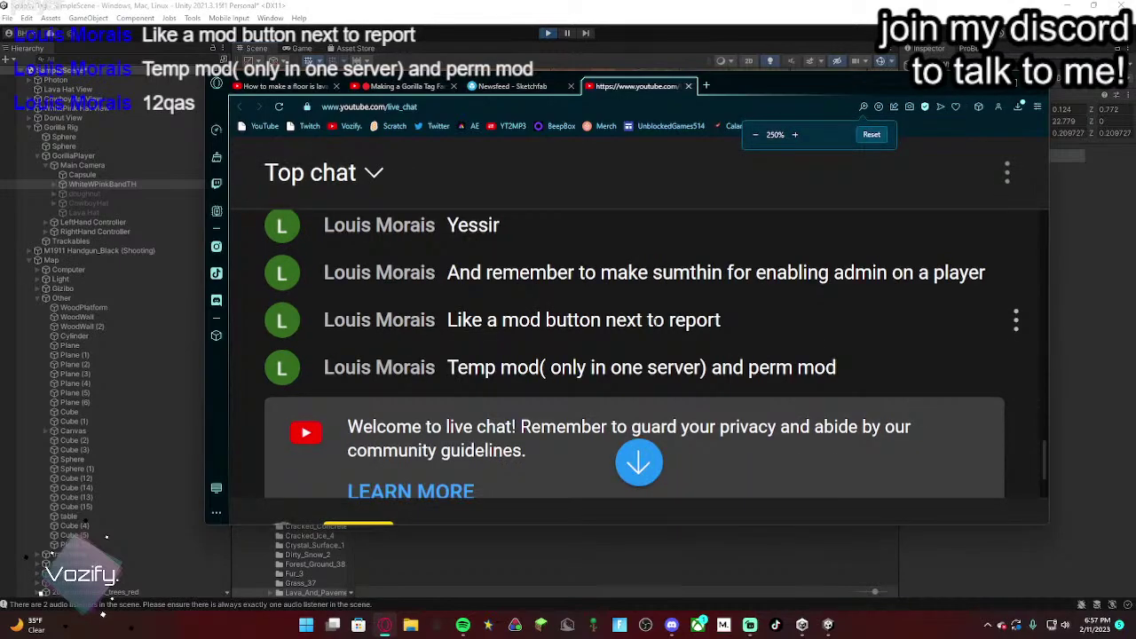
pyautogui.keyDown('ctrl'); pyautogui.scroll(1, 639, 333); pyautogui.keyUp('ctrl')
pyautogui.scroll(-2, 639, 333)
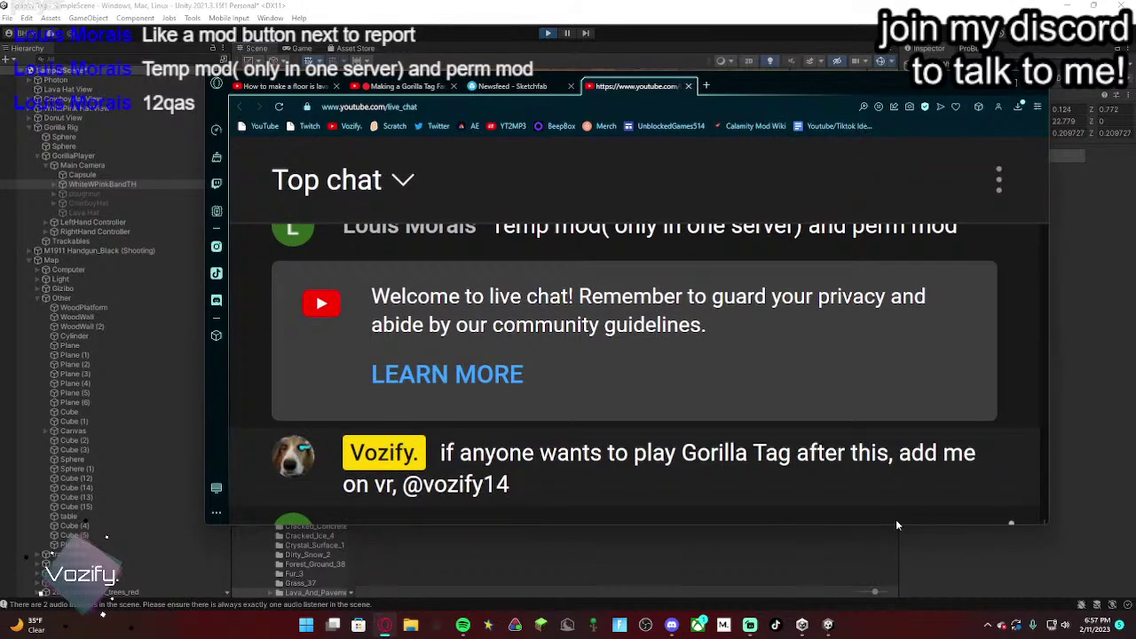
# Step: Reduce the browser window's height slightly and move the window away to uncover the Unity scene with the top hat
pyautogui.moveTo(907, 526)
pyautogui.mouseDown()
pyautogui.moveTo(907, 327)
pyautogui.moveTo(901, 528)
pyautogui.moveTo(897, 508)
pyautogui.mouseUp()
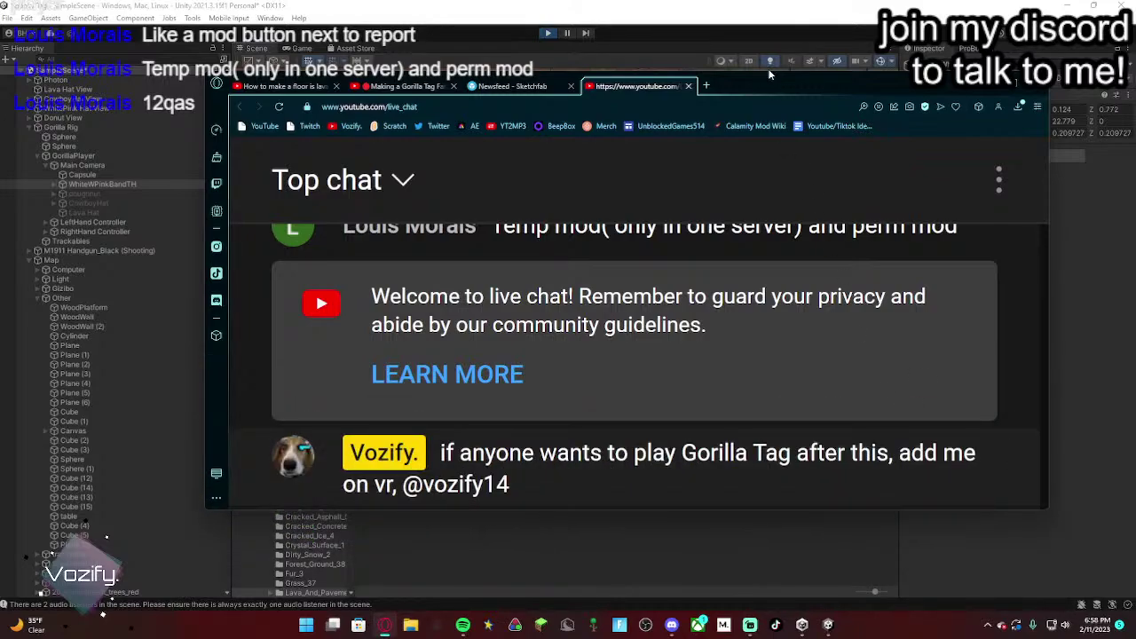
pyautogui.moveTo(769, 71)
pyautogui.mouseDown()
pyautogui.moveTo(773, 90)
pyautogui.moveTo(781, 74)
pyautogui.mouseUp()
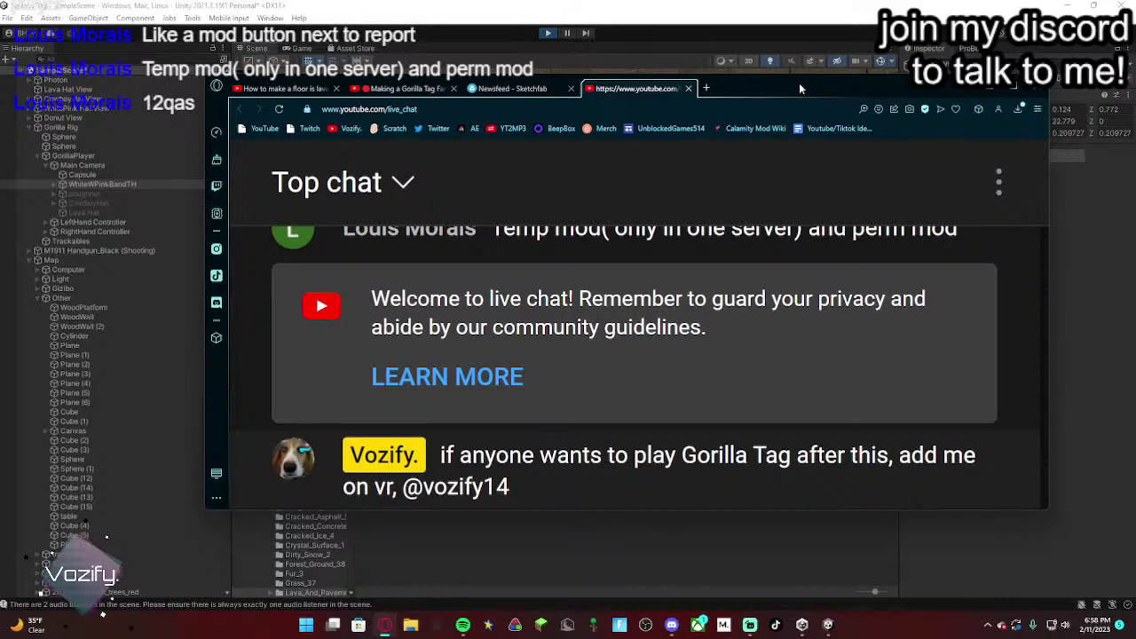
pyautogui.moveTo(800, 88); pyautogui.dragTo(1135, 100)
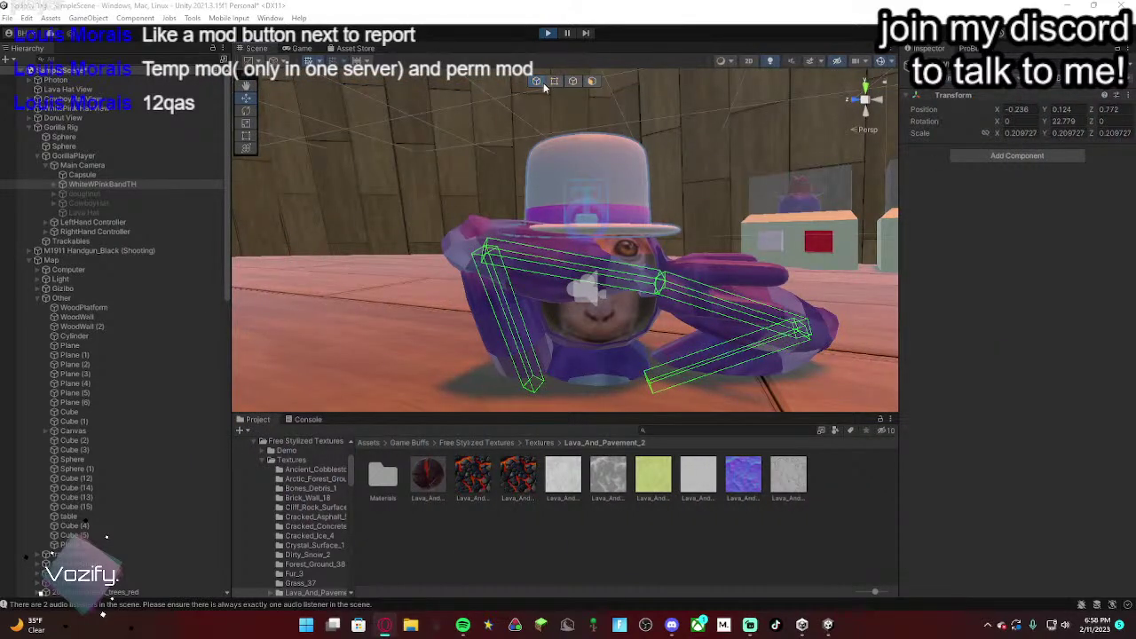
pyautogui.click(638, 170)
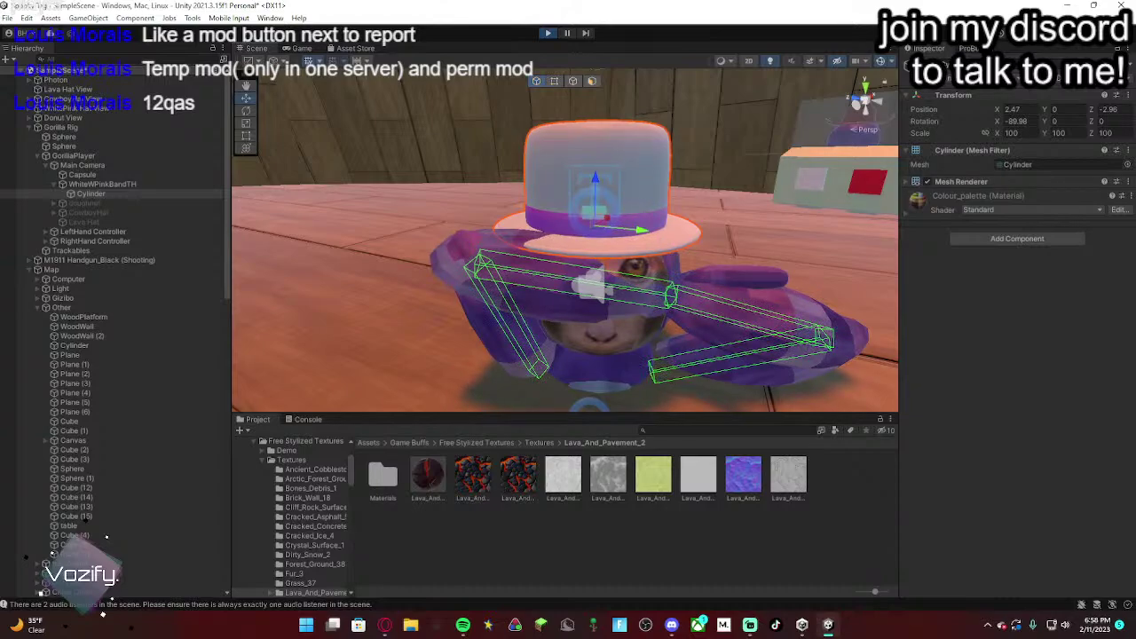
pyautogui.moveTo(1135, 67); pyautogui.dragTo(767, 73)
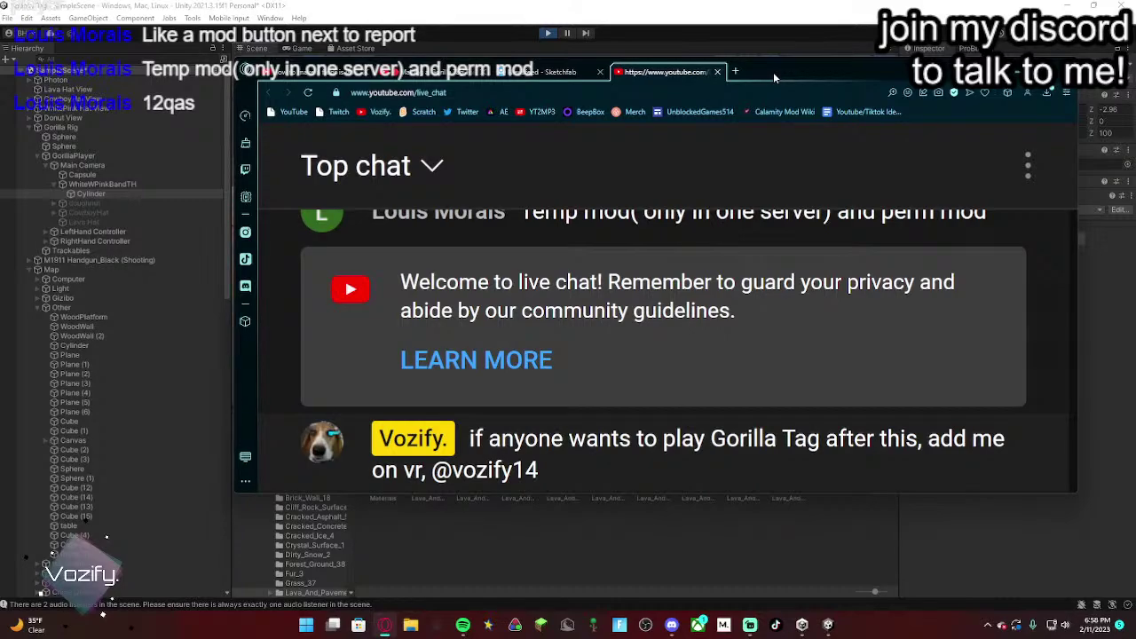
pyautogui.moveTo(775, 74); pyautogui.dragTo(1135, 147)
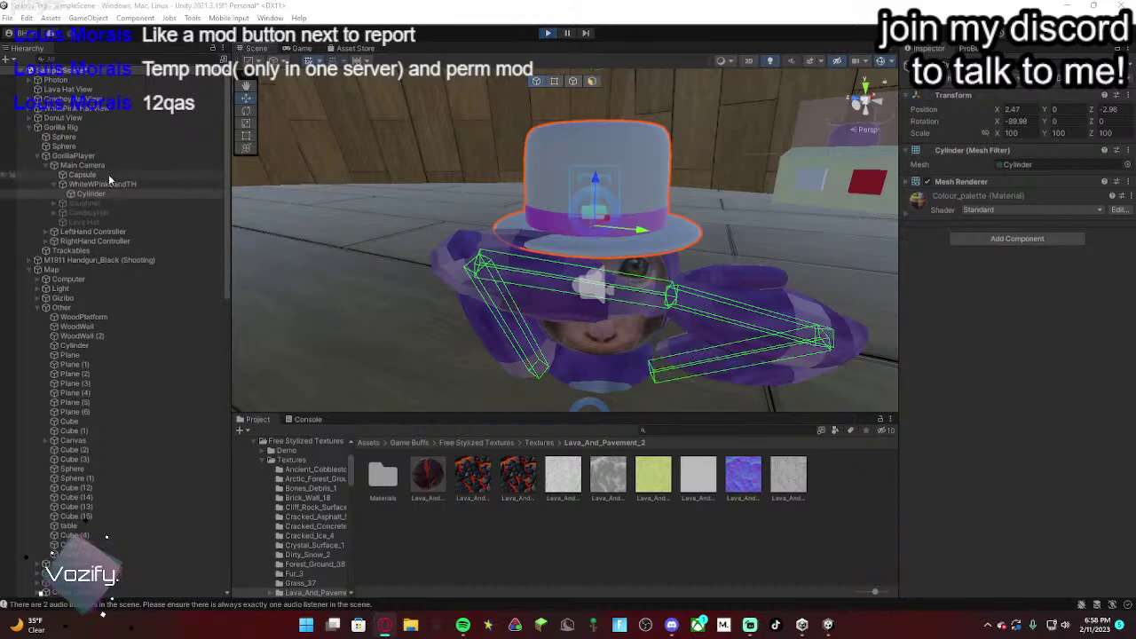
# Step: Move the LeftHand Controller off the gorilla's face to Y 0.0967 and Z -0.5486 in Play mode
pyautogui.click(62, 147)
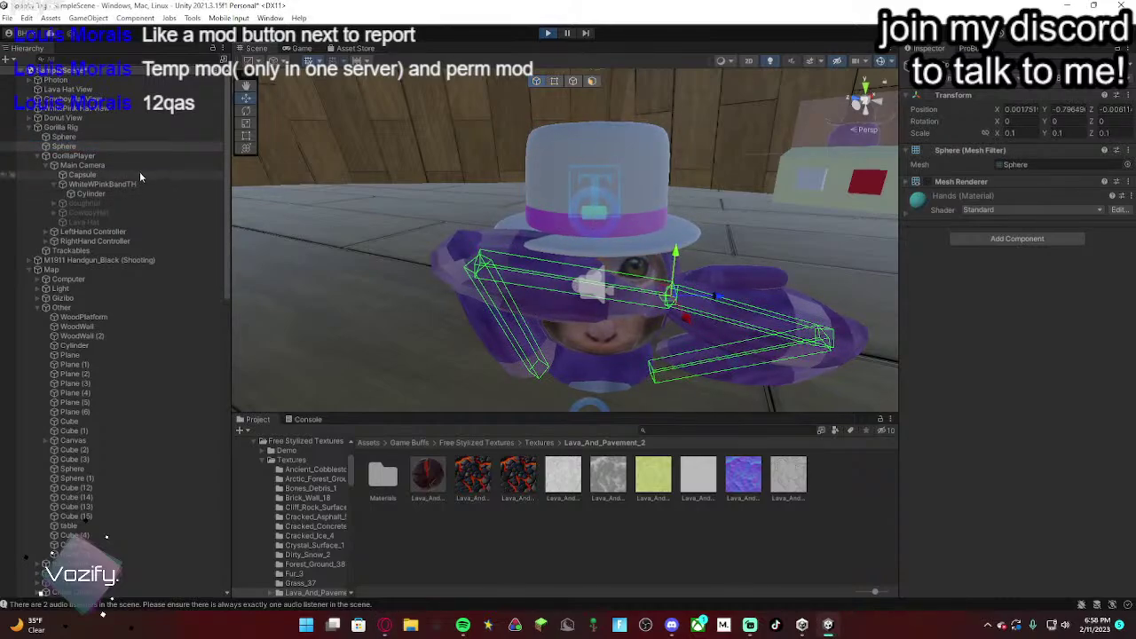
pyautogui.click(96, 230)
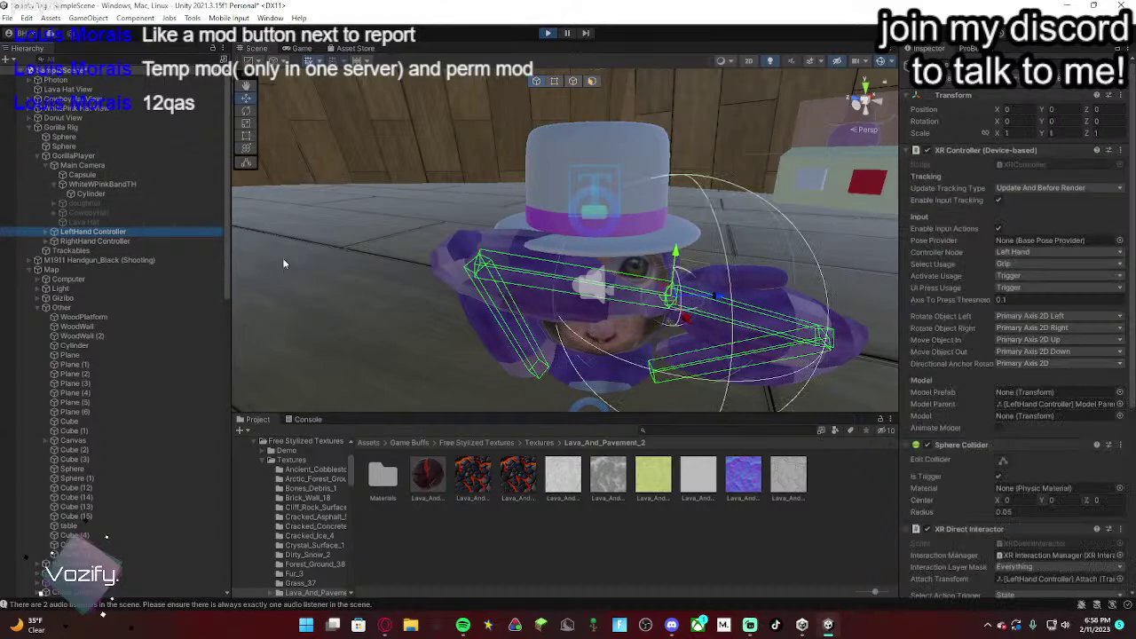
pyautogui.moveTo(608, 282); pyautogui.dragTo(337, 240)
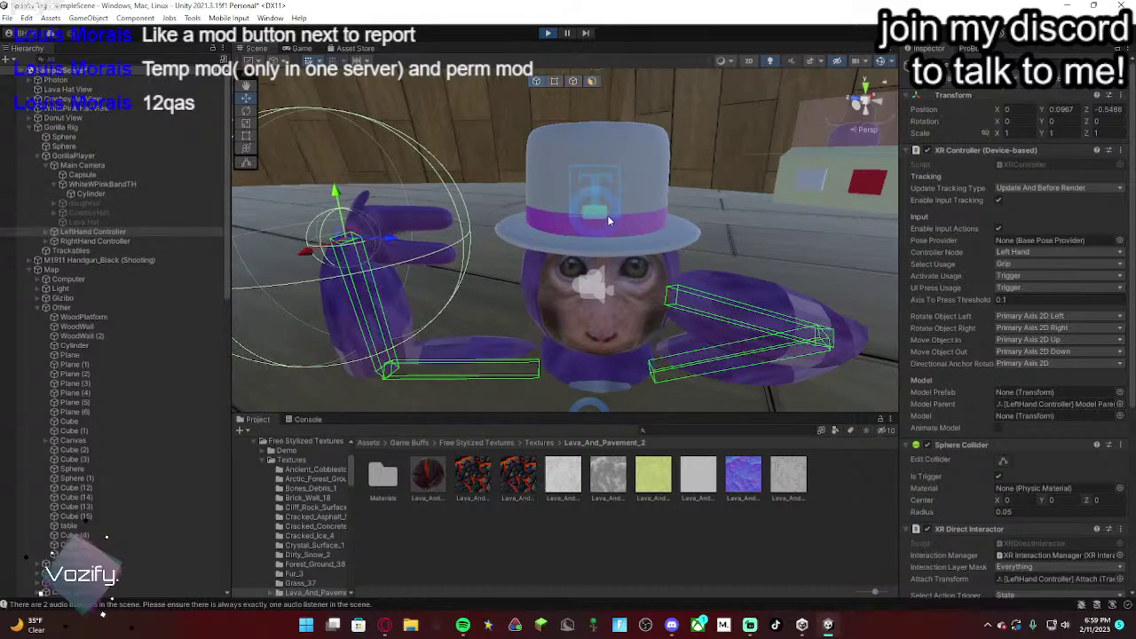
# Step: Nudge the top hat's Cylinder mesh to X 2.48 and Z -2.982 on the gorilla's head in Play mode
pyautogui.click(655, 209)
pyautogui.moveTo(655, 213); pyautogui.dragTo(581, 231, button='right')
pyautogui.press('s')
pyautogui.press('s')
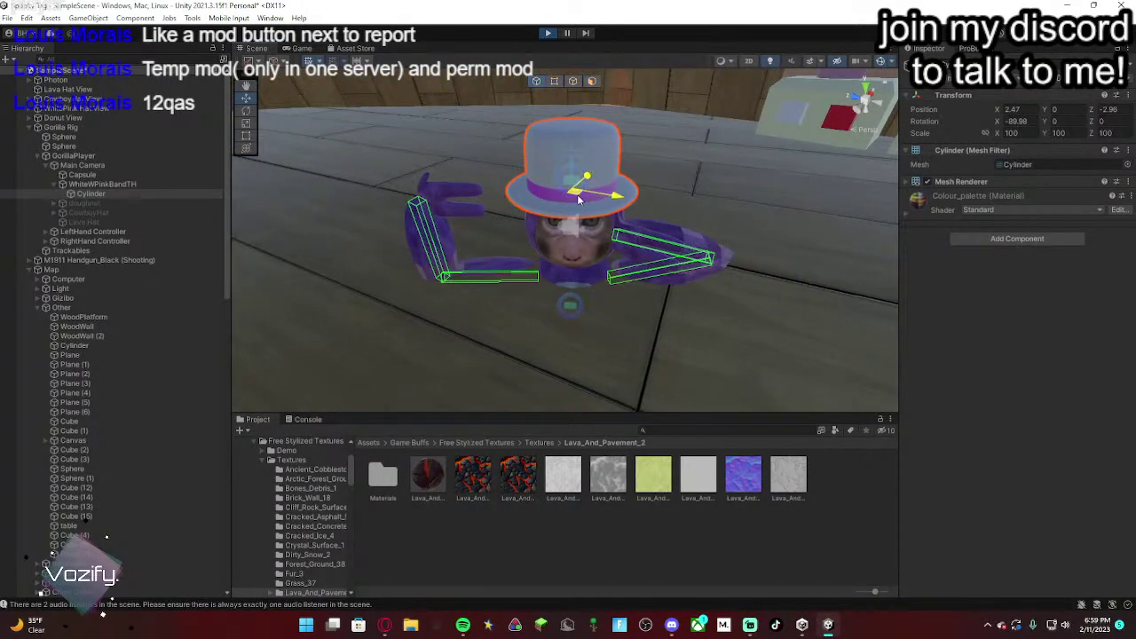
pyautogui.moveTo(577, 200); pyautogui.dragTo(582, 199)
pyautogui.press('w')
pyautogui.moveTo(583, 221); pyautogui.dragTo(1058, 120, button='right')
pyautogui.press('f')
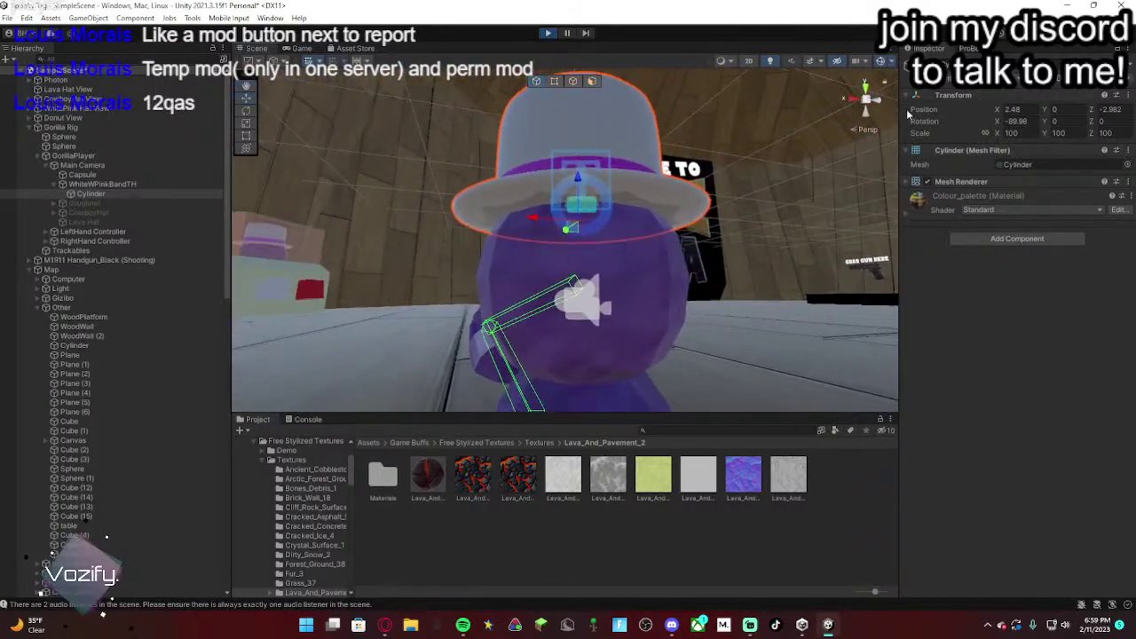
# Step: Shift the top hat further on the gorilla's head, check it from several sides, and exit Play mode
pyautogui.moveTo(578, 175)
pyautogui.mouseDown()
pyautogui.moveTo(497, 191)
pyautogui.moveTo(535, 228)
pyautogui.moveTo(547, 189)
pyautogui.mouseUp()
pyautogui.moveTo(546, 191)
pyautogui.mouseDown(button='right')
pyautogui.moveTo(471, 234)
pyautogui.moveTo(534, 202)
pyautogui.mouseUp(button='right')
pyautogui.moveTo(526, 137); pyautogui.dragTo(527, 134)
pyautogui.moveTo(536, 150); pyautogui.dragTo(585, 232, button='right')
pyautogui.press('d')
pyautogui.press('w')
pyautogui.keyDown('alt'); pyautogui.moveTo(585, 232); pyautogui.dragTo(367, 87); pyautogui.keyUp('alt')
pyautogui.press('w')
pyautogui.moveTo(366, 87); pyautogui.dragTo(589, 200, button='right')
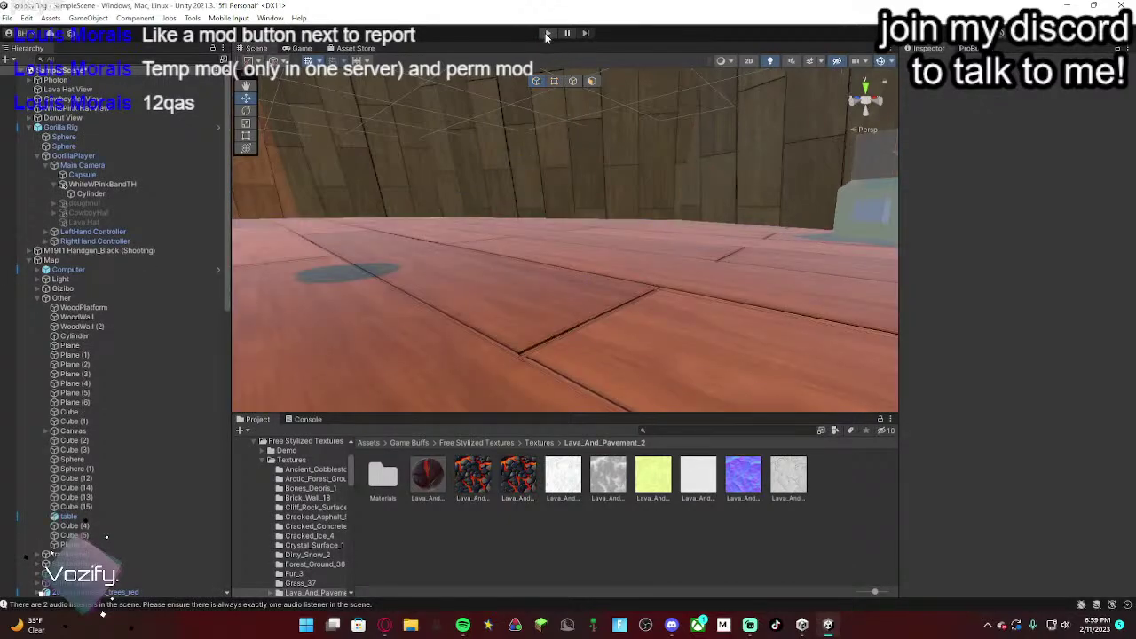
# Step: Recheck the top hat's fit in Play mode with the left hand controller moved off the face, and stop playing
pyautogui.moveTo(557, 151); pyautogui.dragTo(584, 230, button='right')
pyautogui.press('w')
pyautogui.press('s')
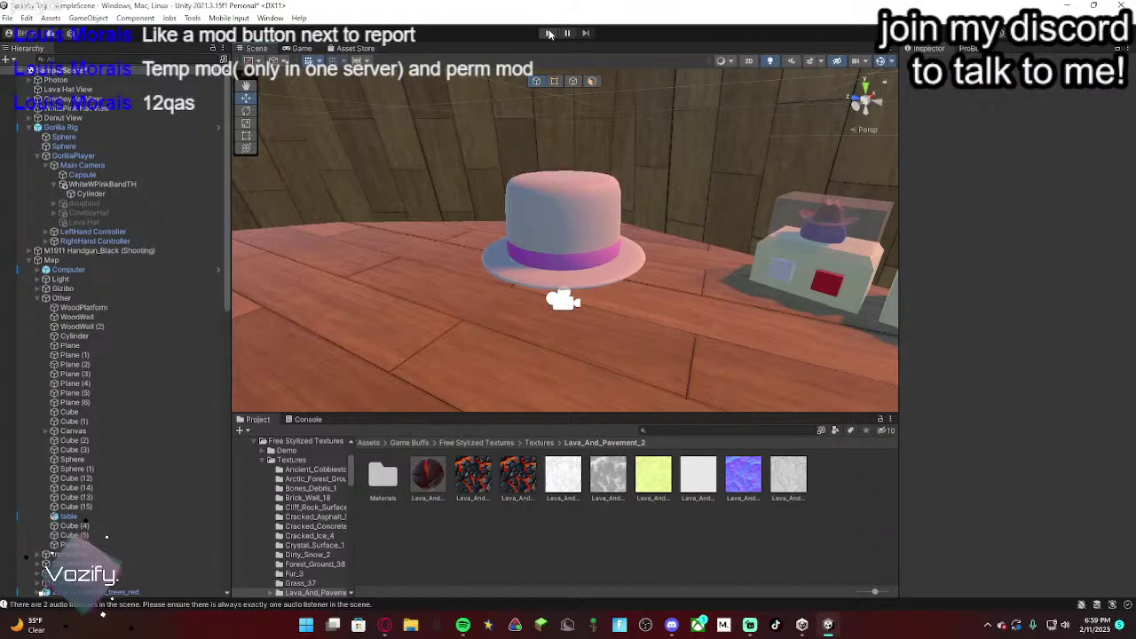
pyautogui.click(548, 32)
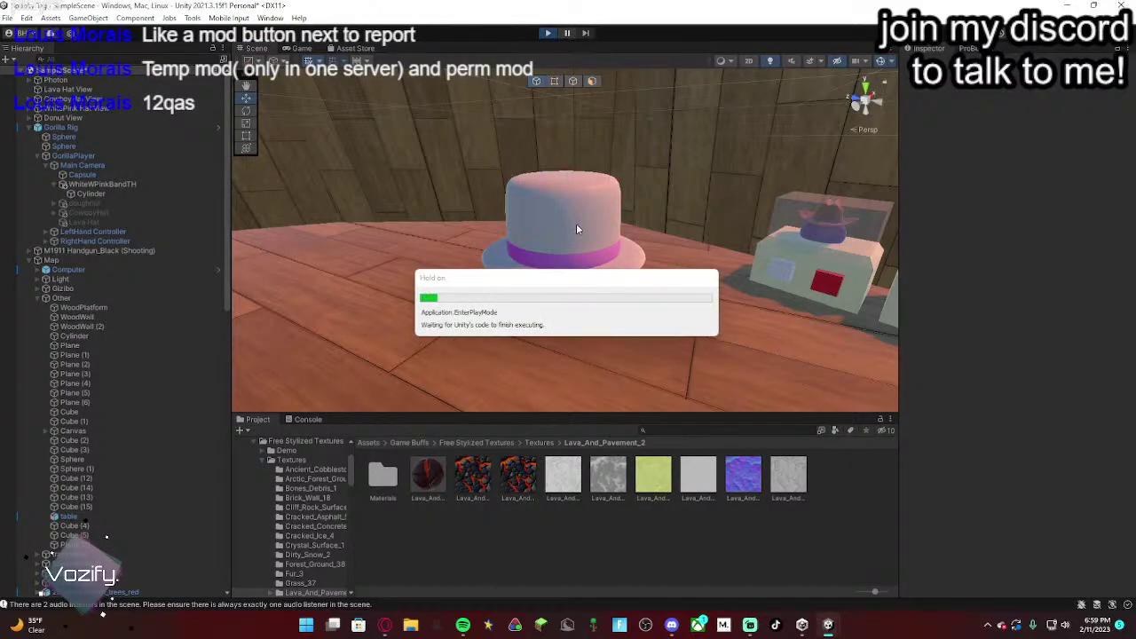
pyautogui.moveTo(627, 285); pyautogui.dragTo(561, 161, button='right')
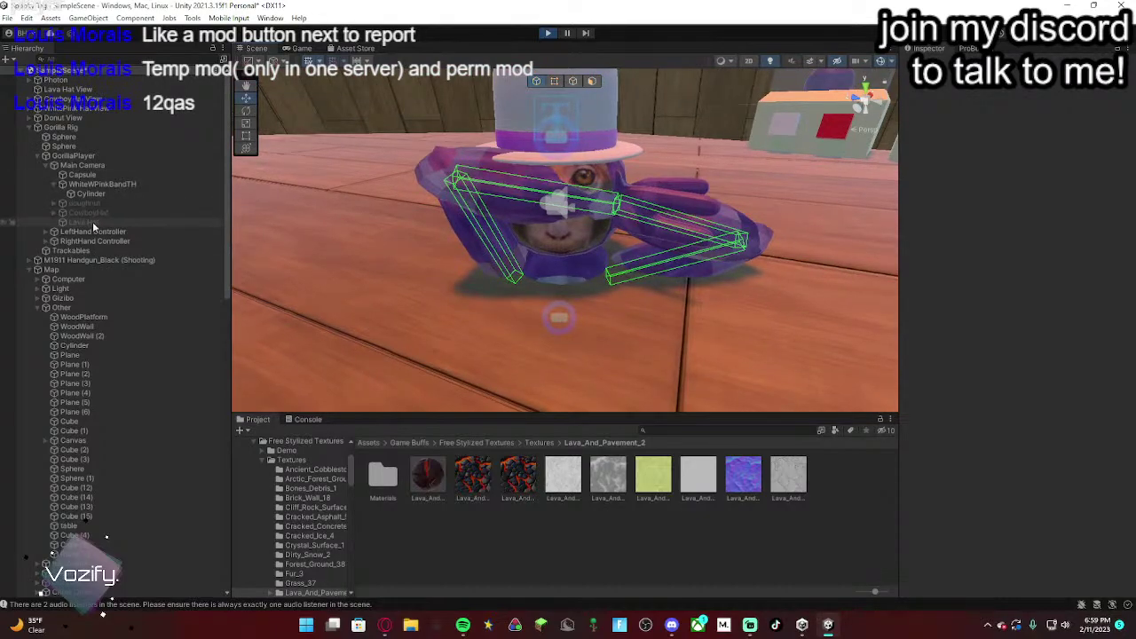
pyautogui.click(109, 235)
pyautogui.keyDown('alt'); pyautogui.moveTo(614, 200); pyautogui.dragTo(446, 224); pyautogui.keyUp('alt')
pyautogui.press('w')
pyautogui.moveTo(445, 224); pyautogui.dragTo(437, 139, button='right')
pyautogui.press('s')
pyautogui.click(549, 33)
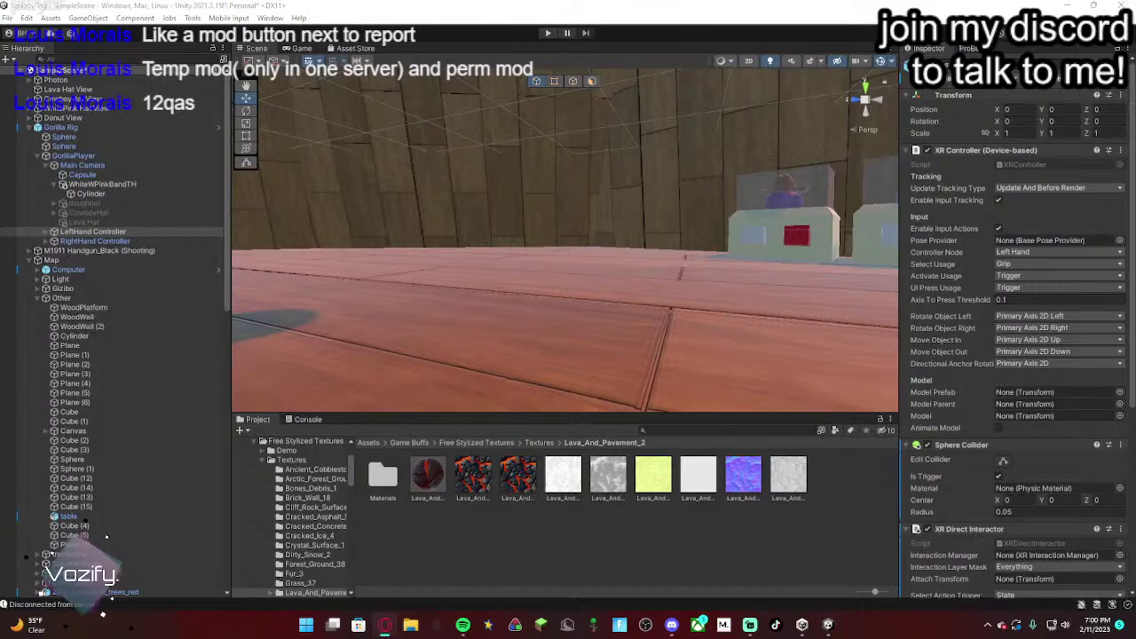
# Step: Deactivate the Cylinder mesh of the WhiteWPinkBandTH top hat under the Main Camera
pyautogui.moveTo(699, 282)
pyautogui.mouseDown(button='right')
pyautogui.moveTo(817, 312)
pyautogui.moveTo(867, 257)
pyautogui.moveTo(824, 278)
pyautogui.moveTo(743, 267)
pyautogui.moveTo(719, 248)
pyautogui.moveTo(438, 162)
pyautogui.mouseUp(button='right')
pyautogui.click(716, 241)
pyautogui.click(438, 163)
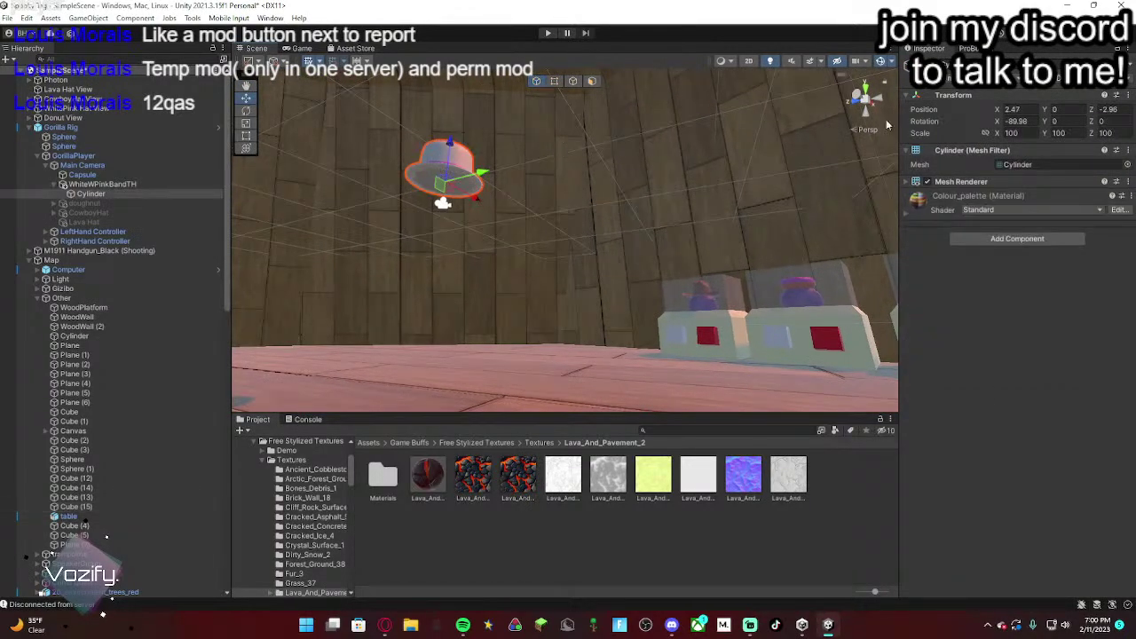
pyautogui.click(927, 65)
# Step: Check which cosmetics the enable and disable buttons on the three hat display stands are assigned to
pyautogui.moveTo(678, 207); pyautogui.dragTo(811, 292, button='right')
pyautogui.click(726, 264)
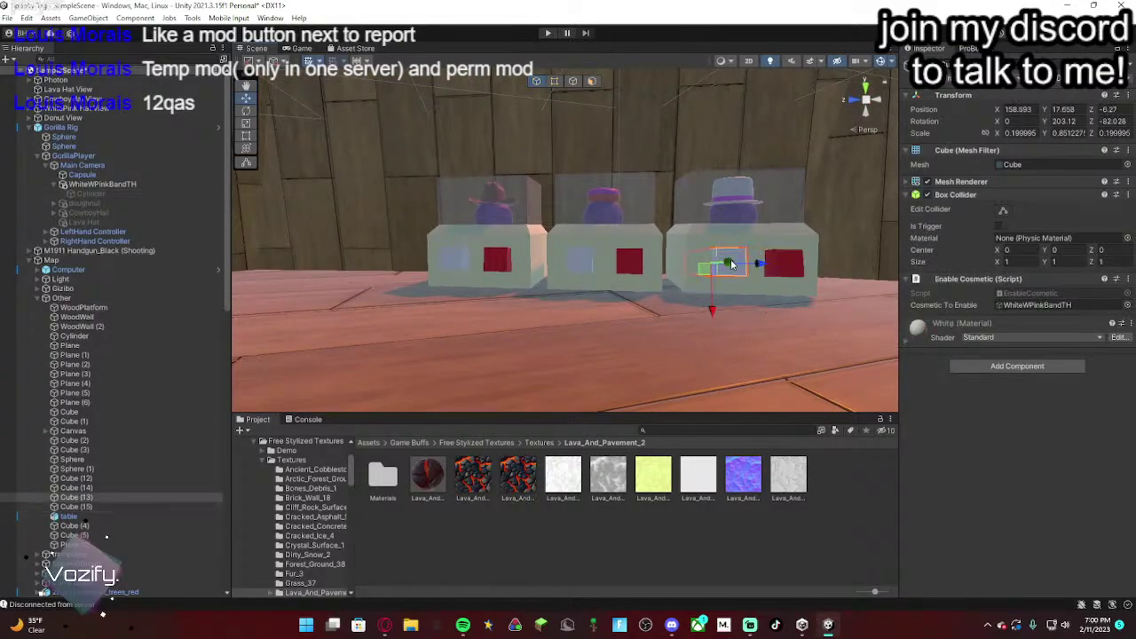
pyautogui.click(613, 263)
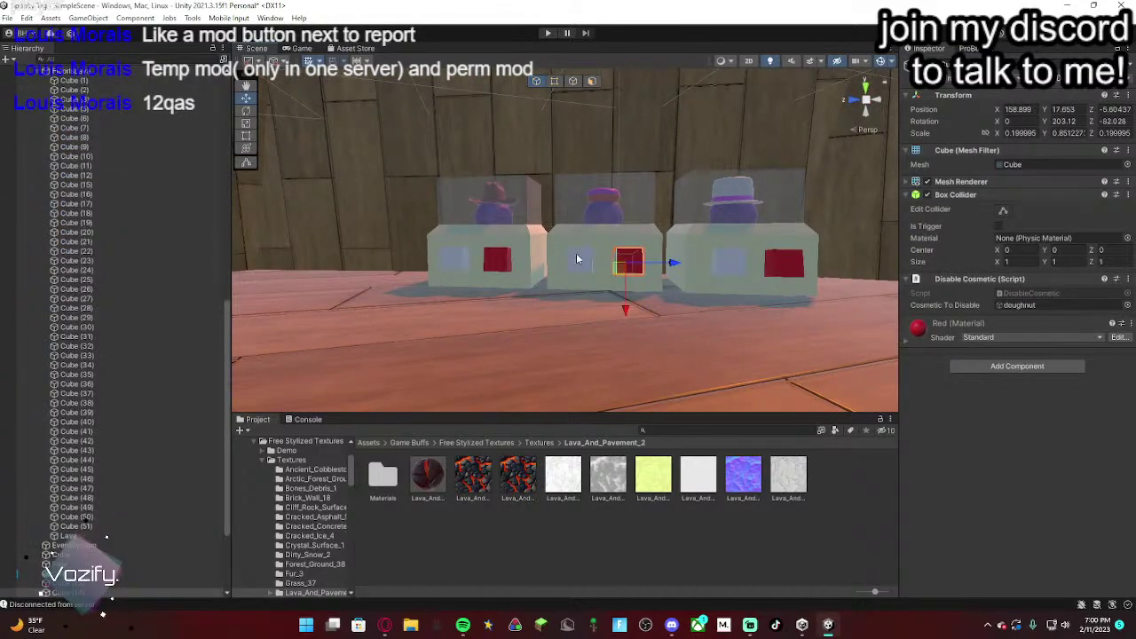
pyautogui.click(495, 259)
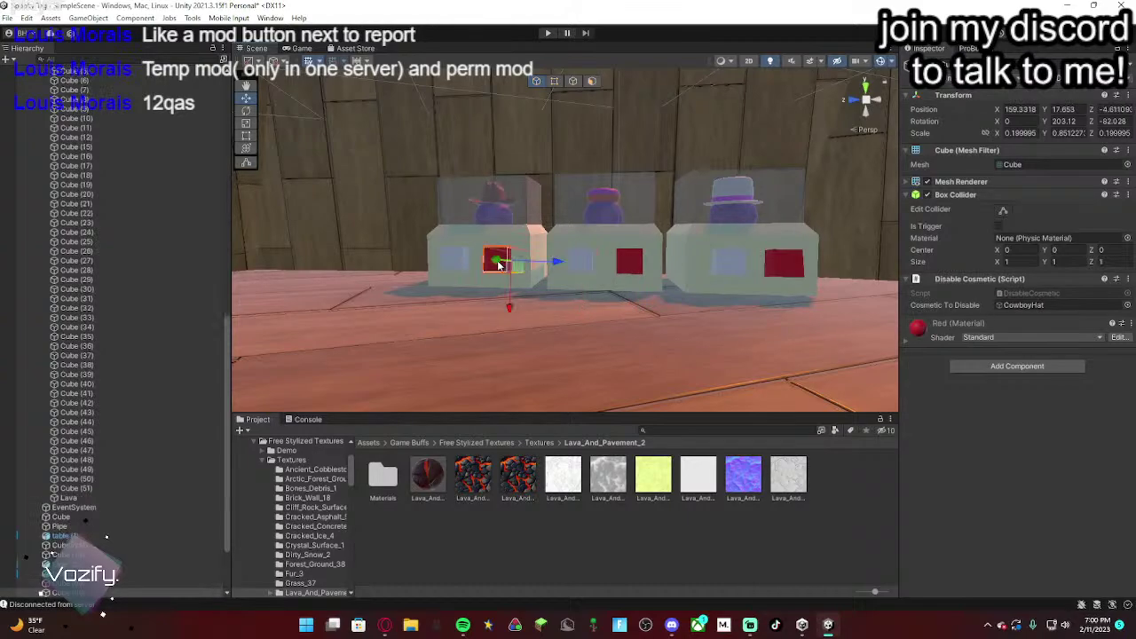
pyautogui.click(449, 260)
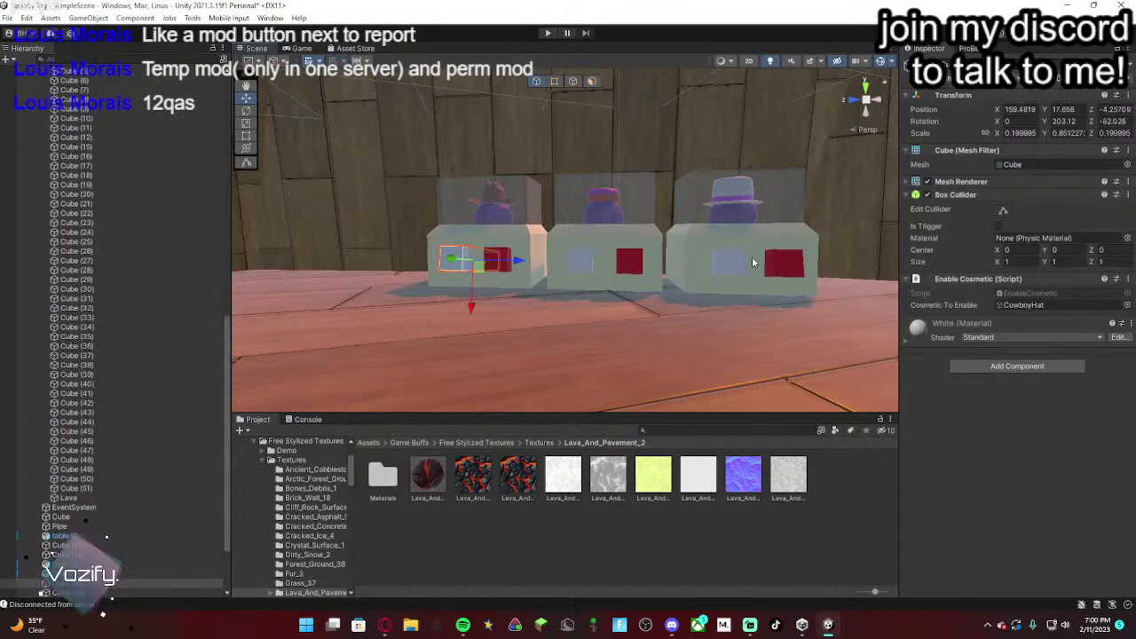
# Step: Collapse the Map and Gorilla Rig objects in the scene hierarchy
pyautogui.moveTo(756, 264); pyautogui.dragTo(218, 309, button='right')
pyautogui.scroll(15, 177, 328)
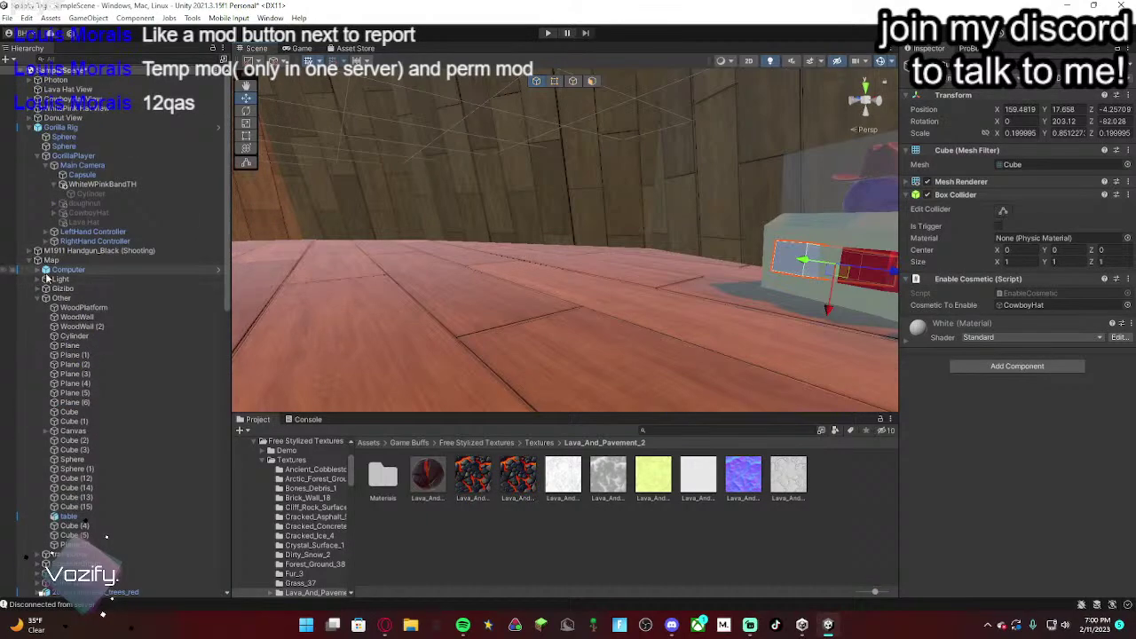
pyautogui.click(29, 260)
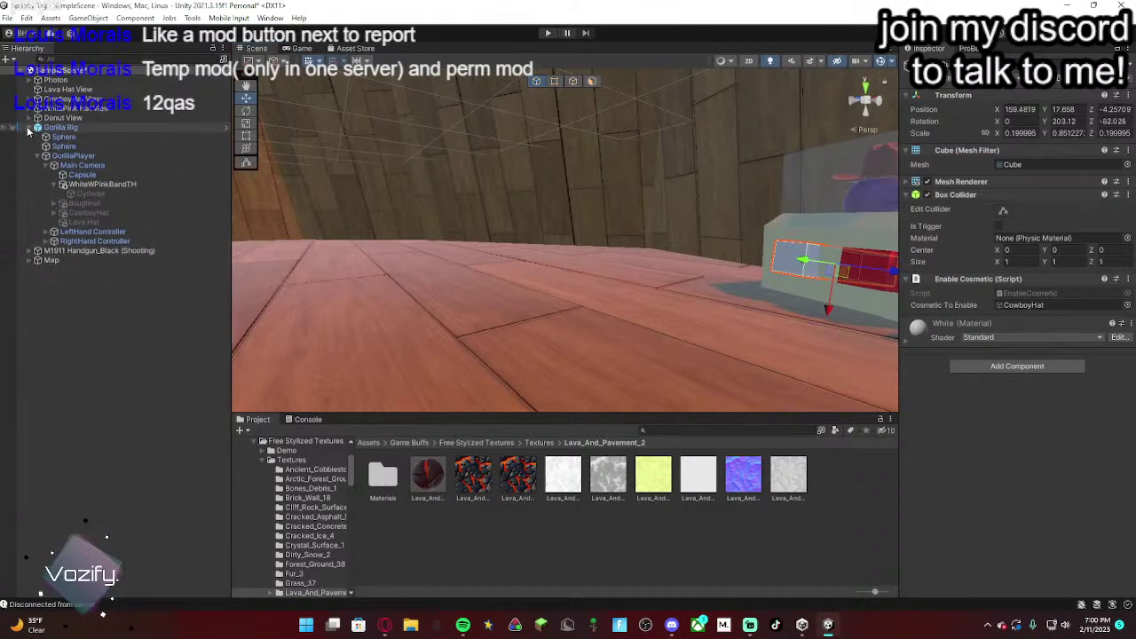
pyautogui.click(29, 127)
# Step: On the Lava Hat stand, move the red disable button to Y -0.1215 and the white enable button to Y -0.0241
pyautogui.moveTo(452, 229); pyautogui.dragTo(359, 155, button='right')
pyautogui.click(581, 317)
pyautogui.press('w')
pyautogui.press('s')
pyautogui.click(598, 245)
pyautogui.scroll(2, 598, 245)
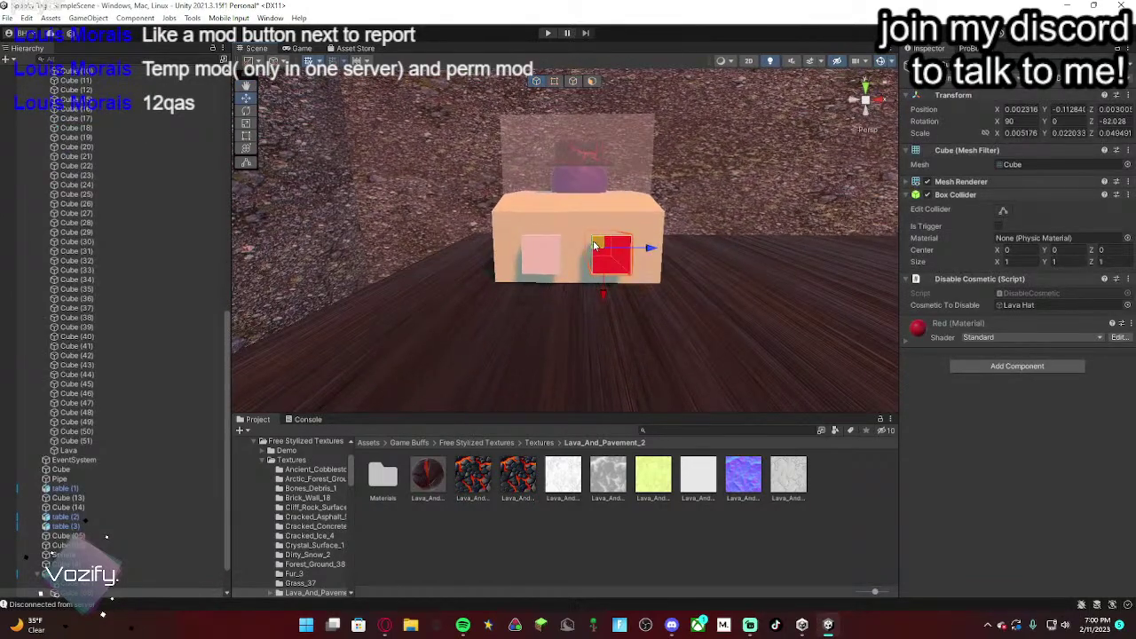
pyautogui.click(548, 249)
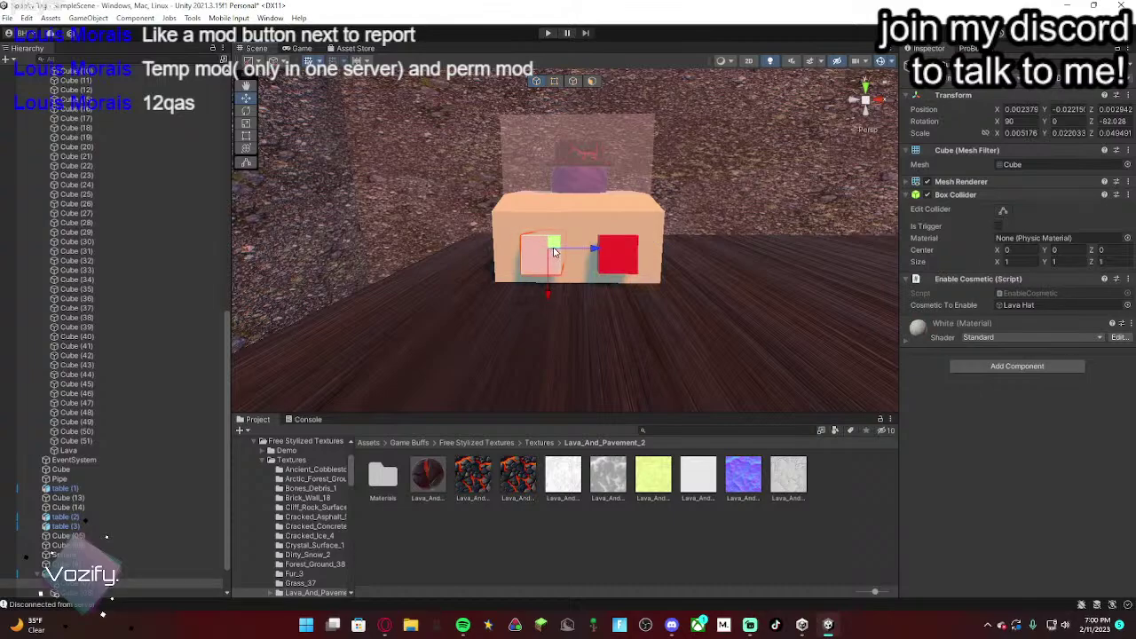
pyautogui.moveTo(584, 255); pyautogui.dragTo(586, 263)
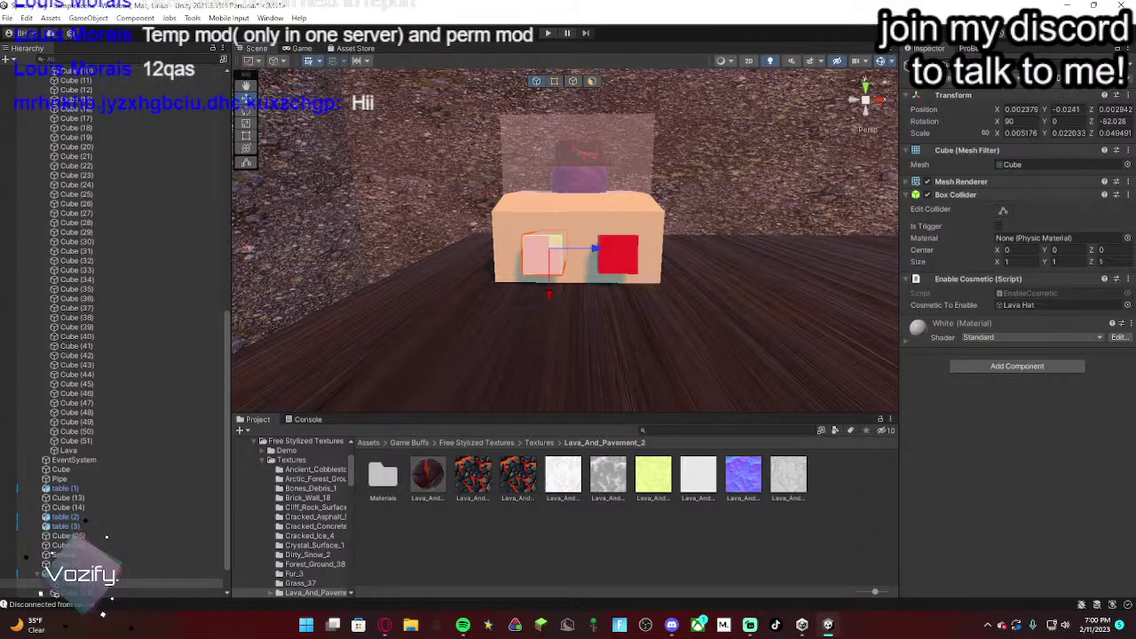
# Step: View the Lava Hat stand from farther back and check the placement of its two buttons
pyautogui.hotkey('alt', 'Tab')
pyautogui.press('s')
pyautogui.moveTo(678, 256); pyautogui.dragTo(621, 264, button='right')
pyautogui.press('w')
pyautogui.press('s')
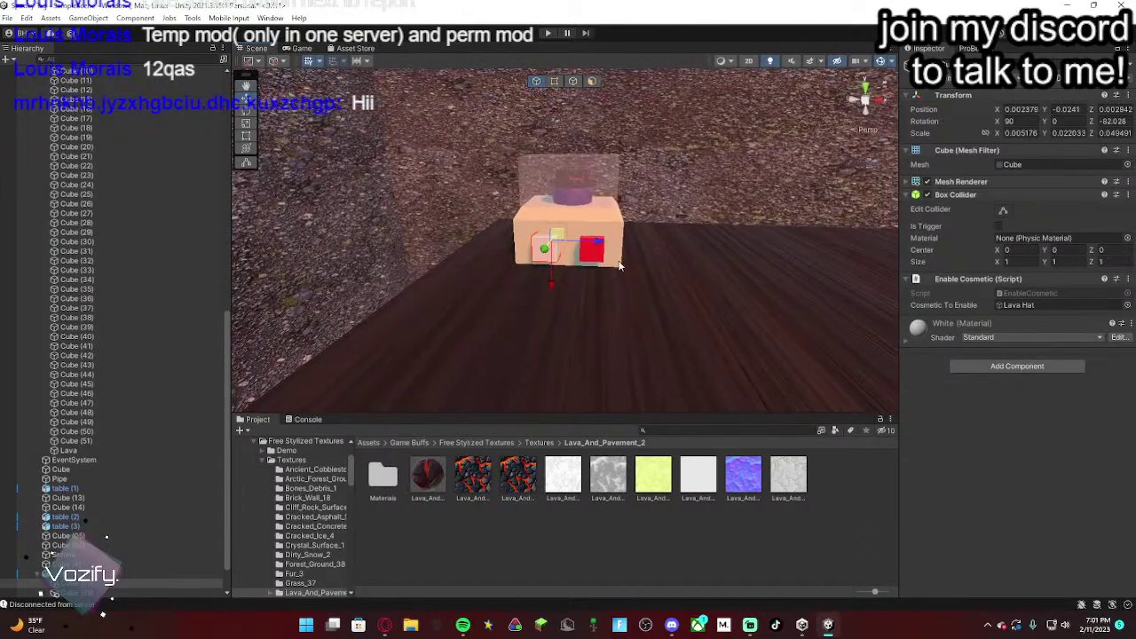
pyautogui.click(590, 255)
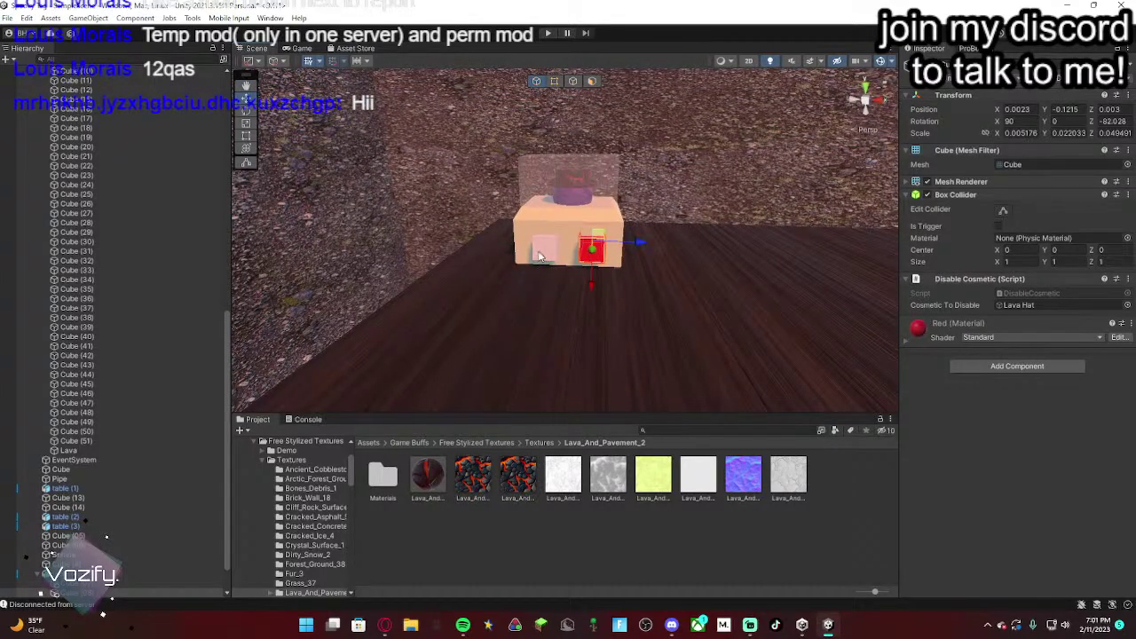
# Step: Collapse the expanded Map object again and look across the room around the Lava Hat stand
pyautogui.scroll(7, 63, 366)
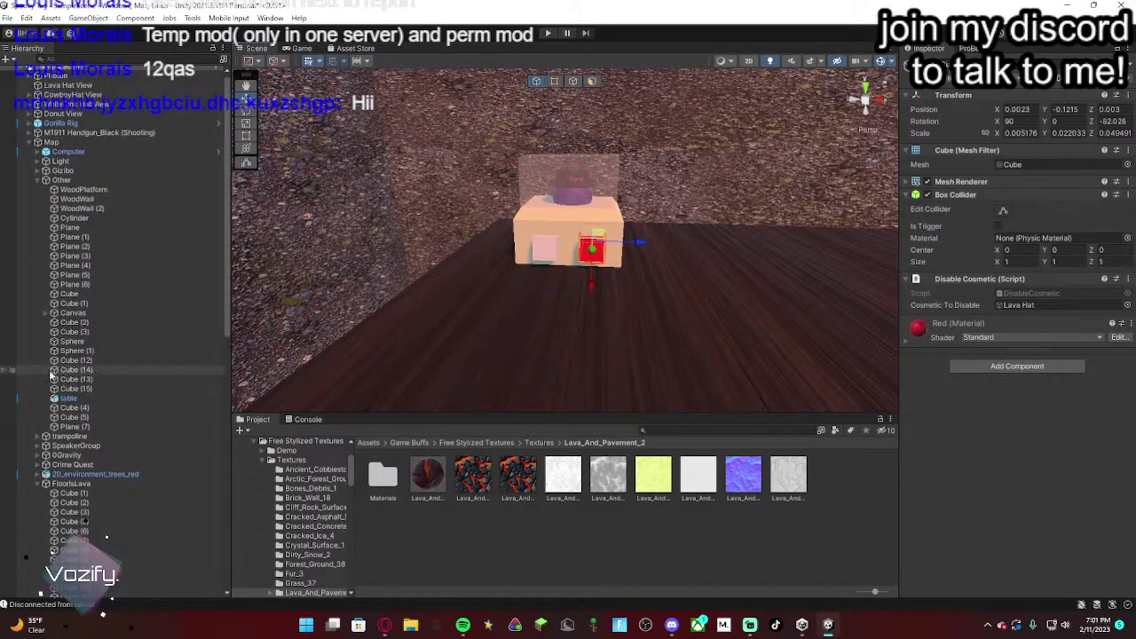
pyautogui.click(29, 146)
pyautogui.moveTo(626, 191); pyautogui.dragTo(468, 210, button='right')
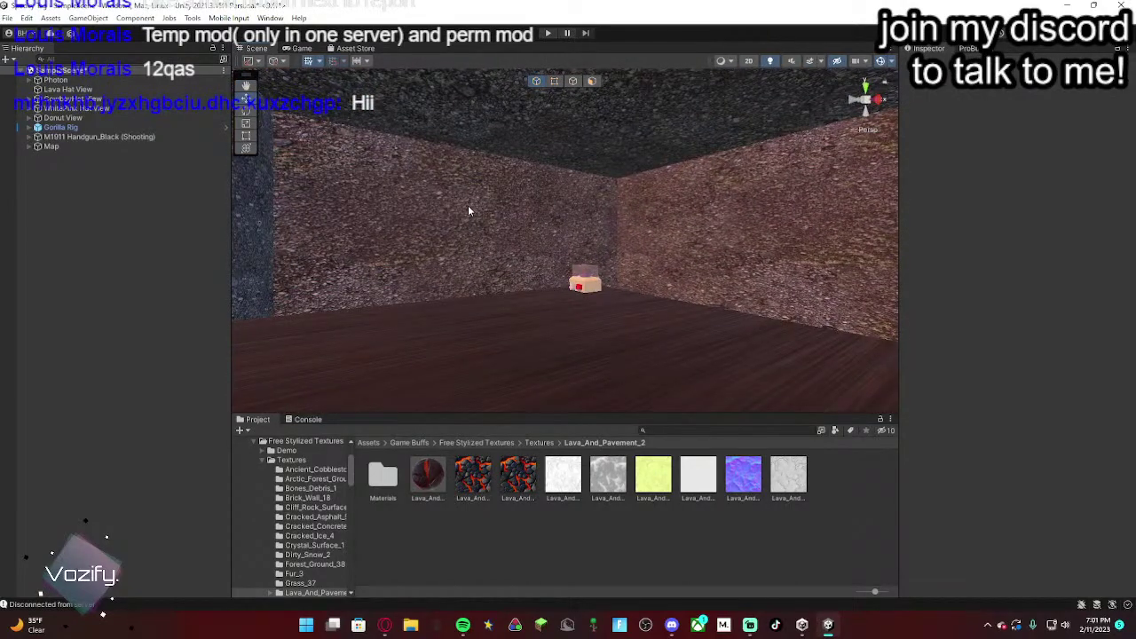